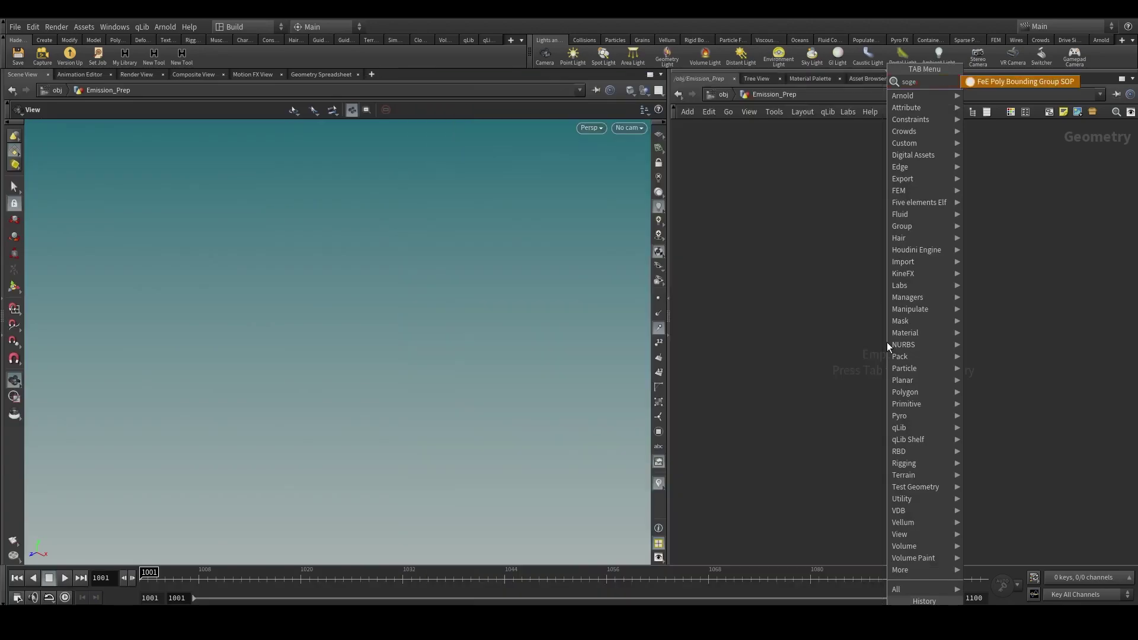
Add a Sphere node to the empty Emission_Prep network and set its primitive type to Polygon.
key("Escape")
key("Tab")
key("Escape")
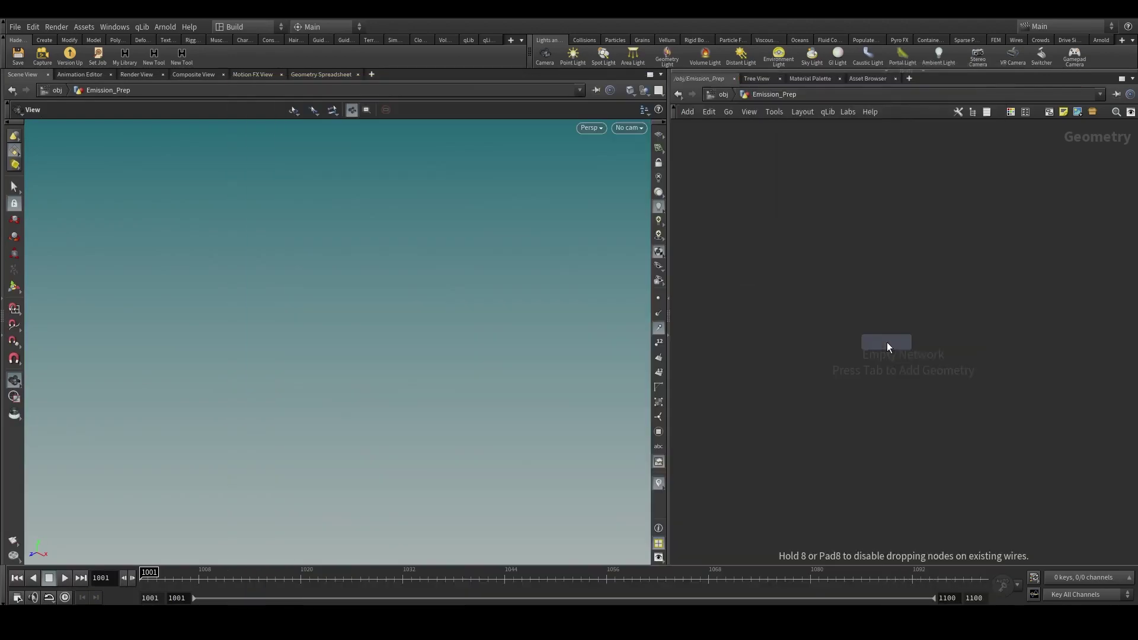
left_click(887, 342)
key("p")
left_click(1026, 160)
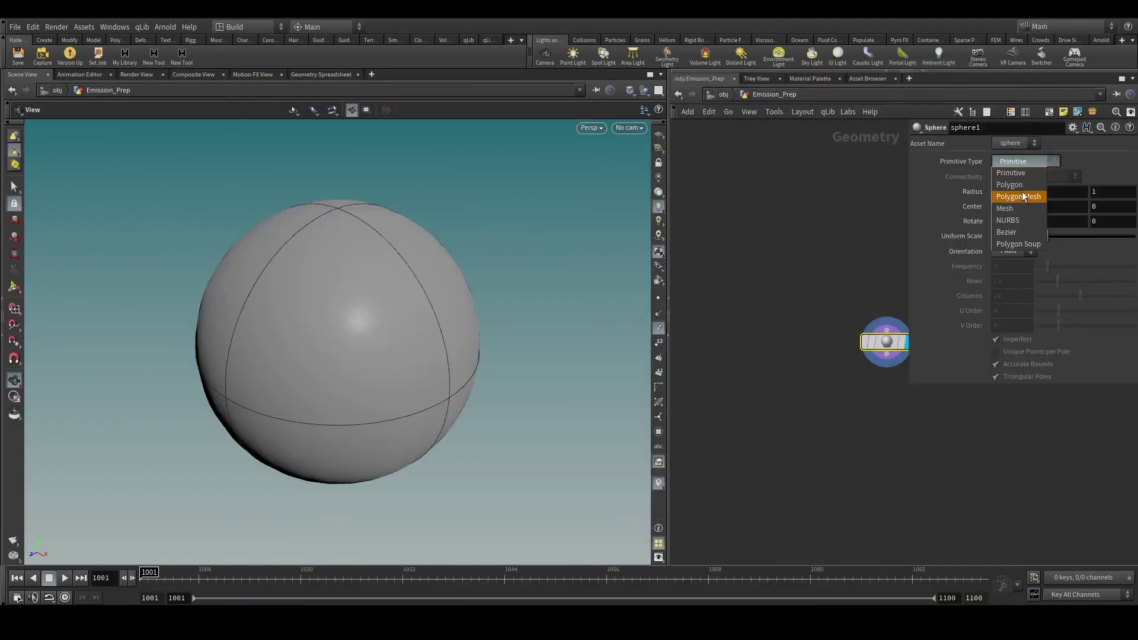
left_click(1013, 203)
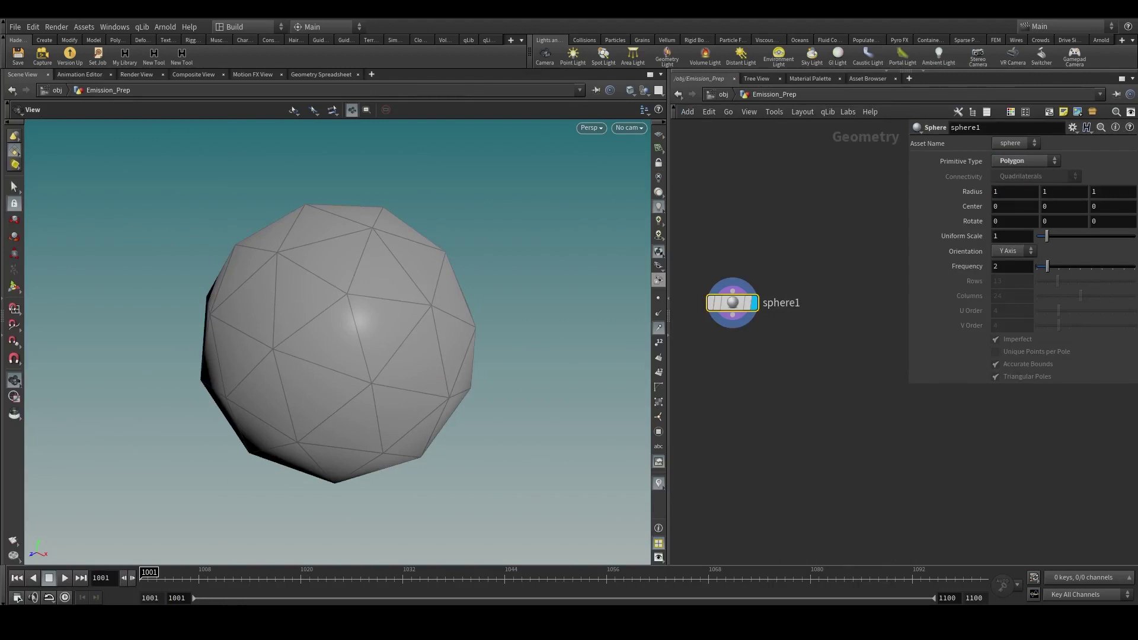
Set the sphere's uniform scale to 0.2 and its Y center to 0.2.
left_click(1023, 236)
key("Return")
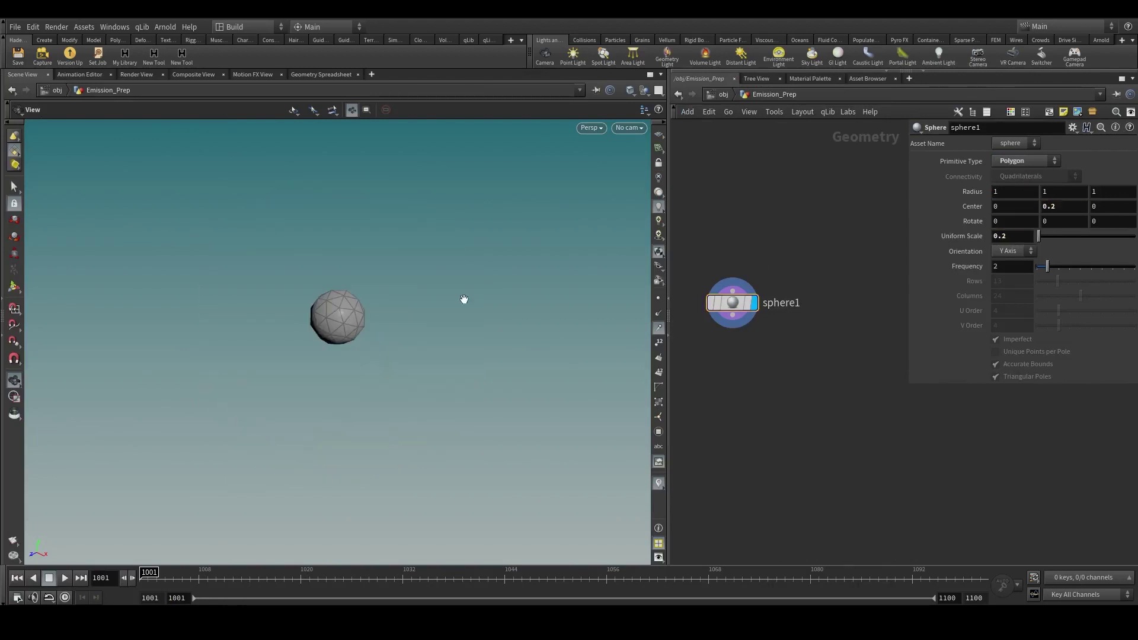
key("space+g")
left_click_drag(375, 320, 433, 326)
scroll(433, 326, "down", 3)
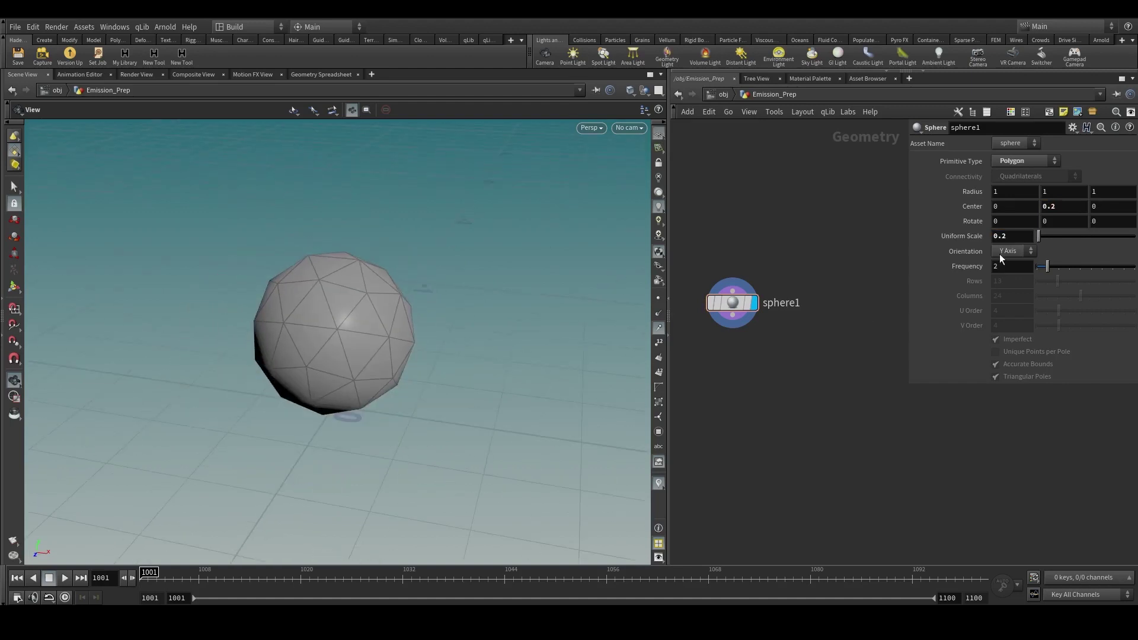
Set the polygon sphere's frequency to 4.
left_click_drag(1047, 266, 1069, 267)
scroll(356, 347, "down", 2)
left_click_drag(355, 347, 382, 306)
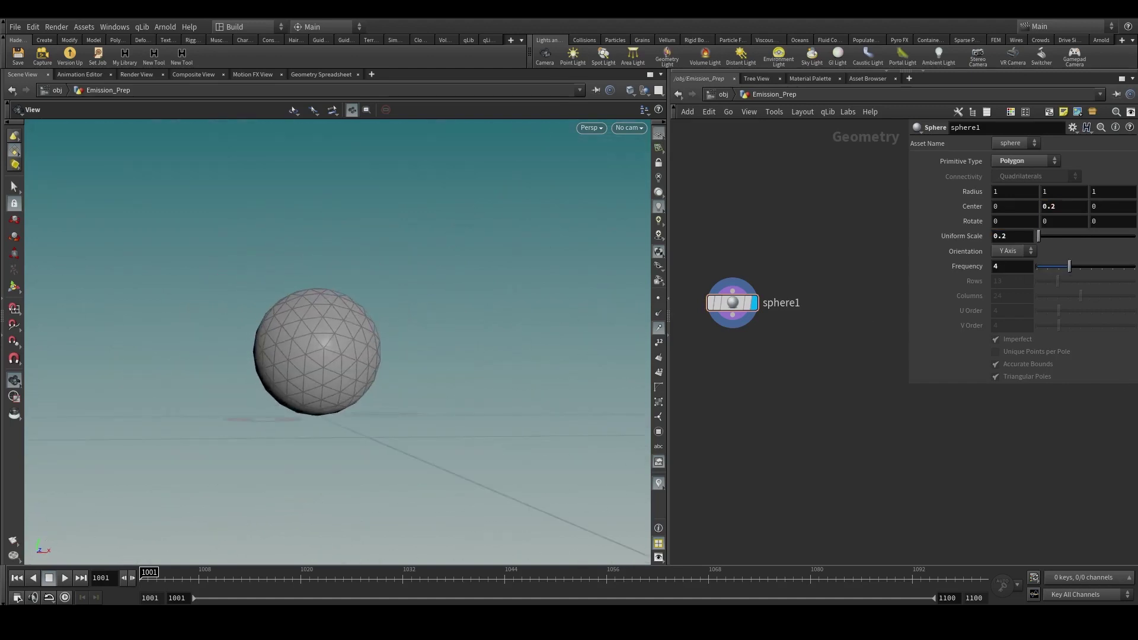
Add a Transform node below the sphere node, connected to its output.
key("Tab")
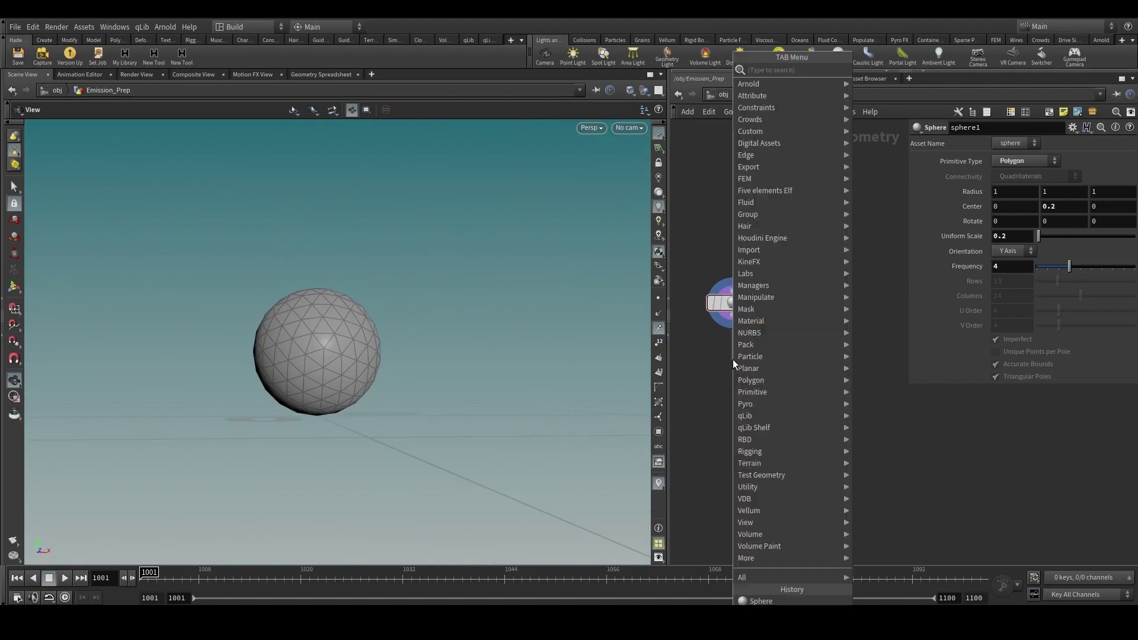
type("trans")
key("Return")
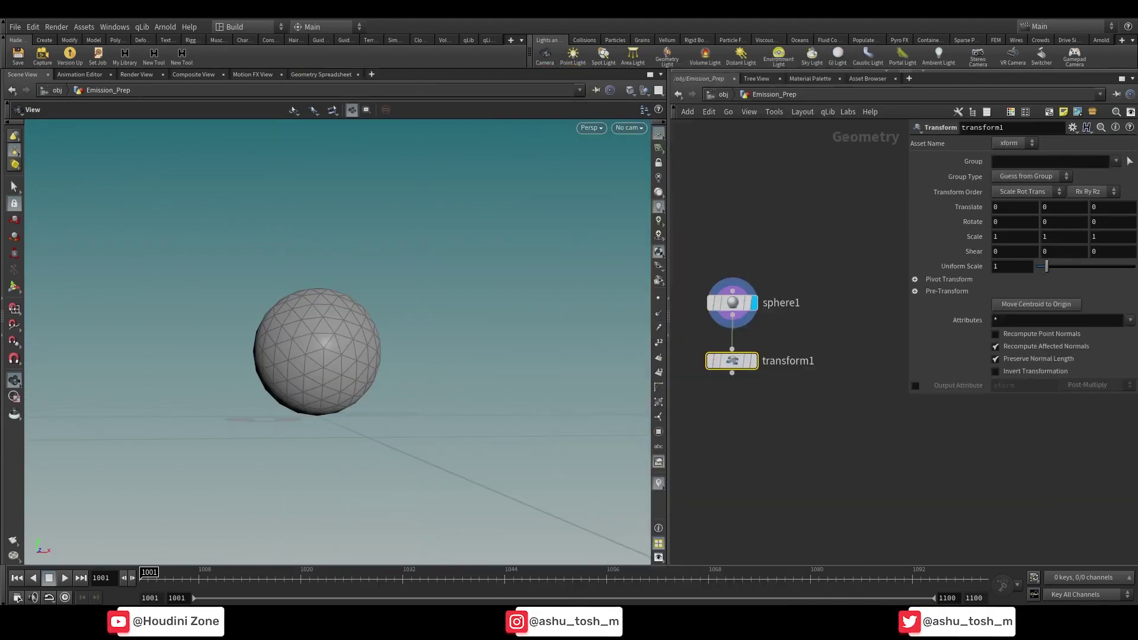
Drive the Transform node's Y translation with a clamp expression on sin($F*6) with a minimum of 0.
left_click_drag(908, 212, 816, 212)
left_click(928, 209)
type("cl")
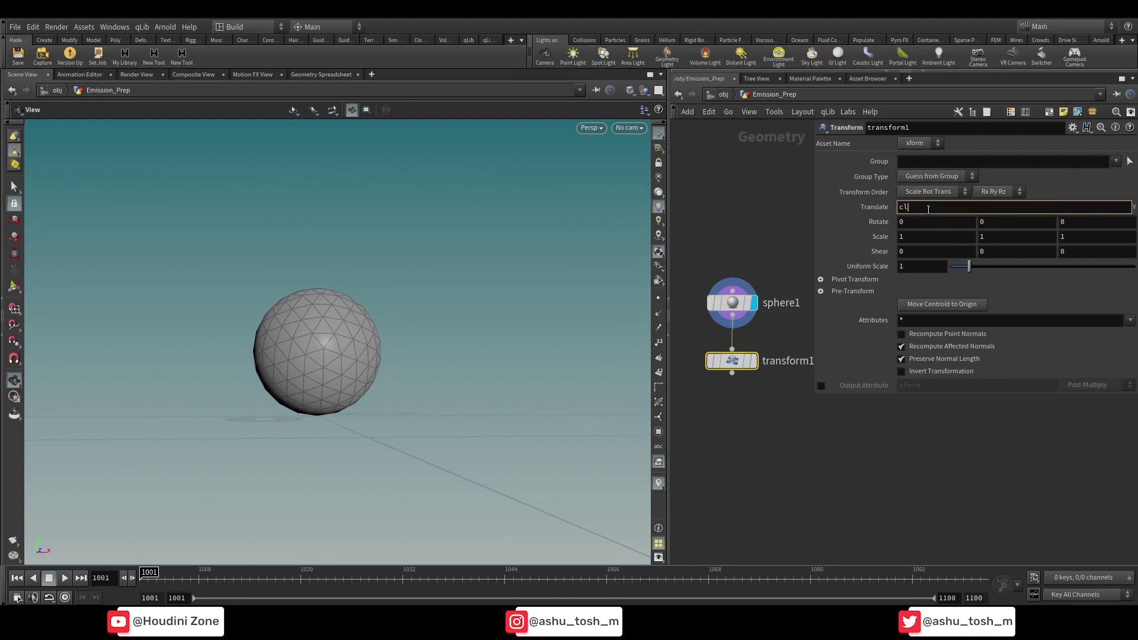
type("amp(sin")
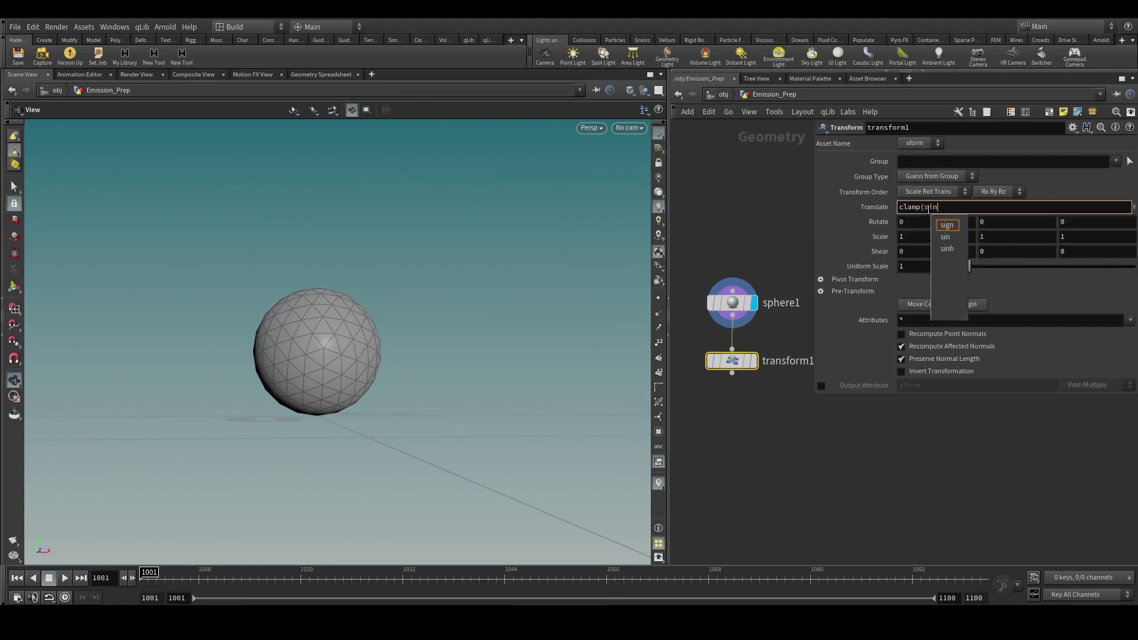
type("(")
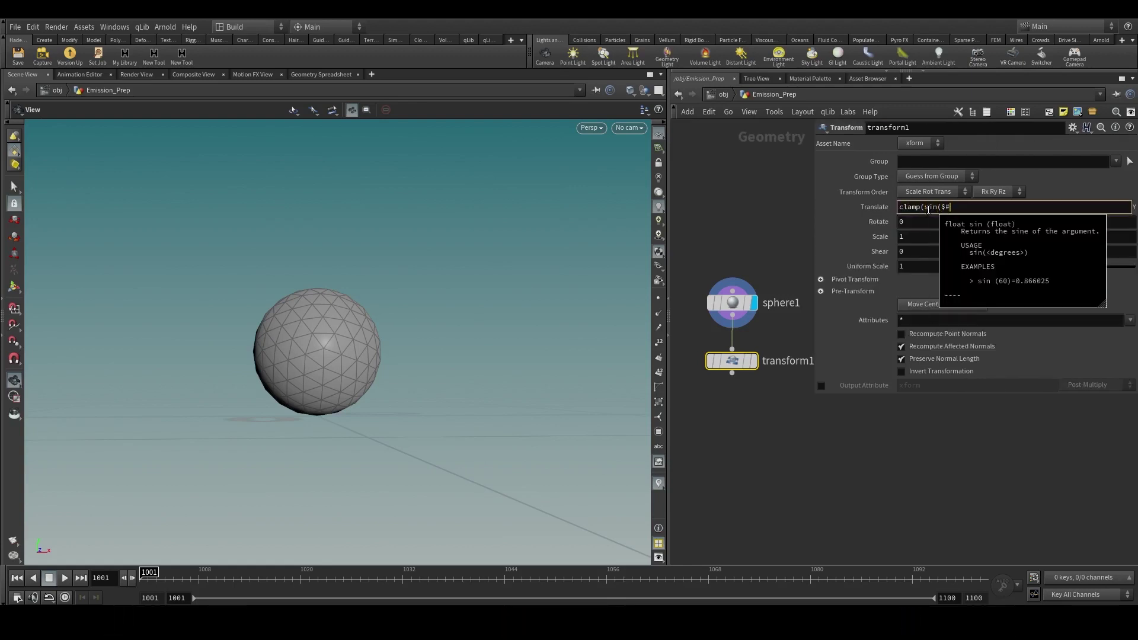
type("$F")
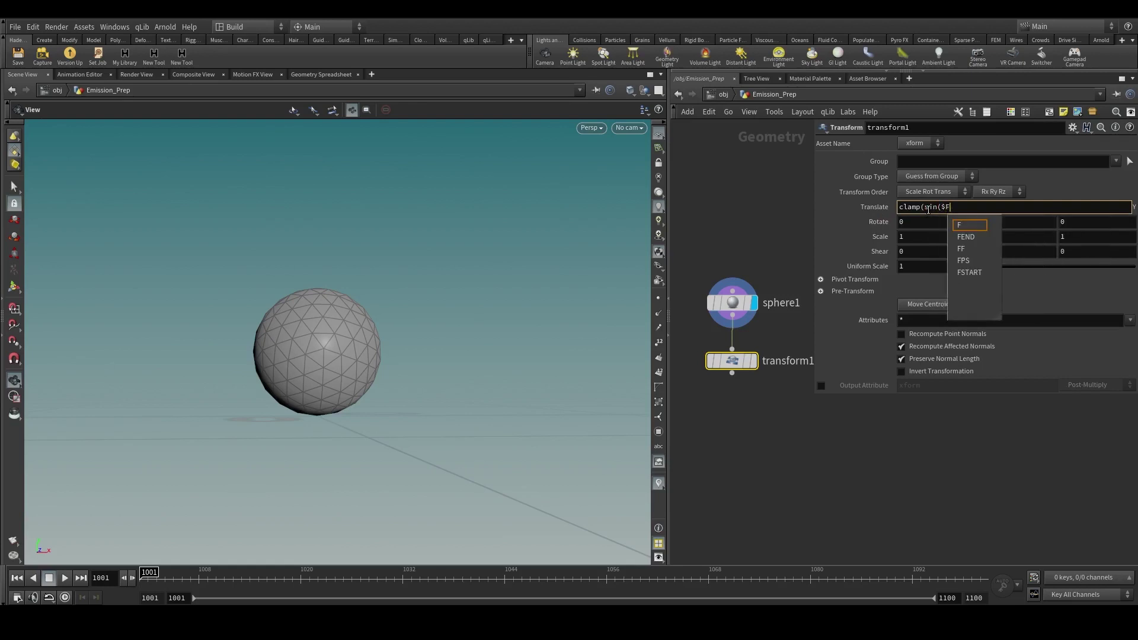
type("*")
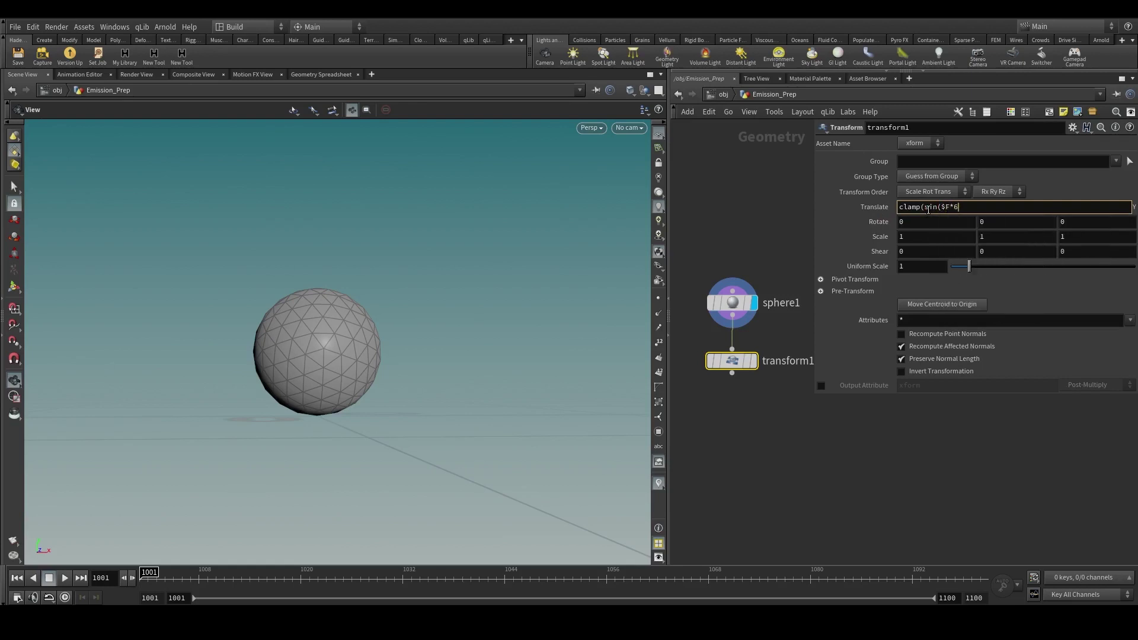
type("6),0")
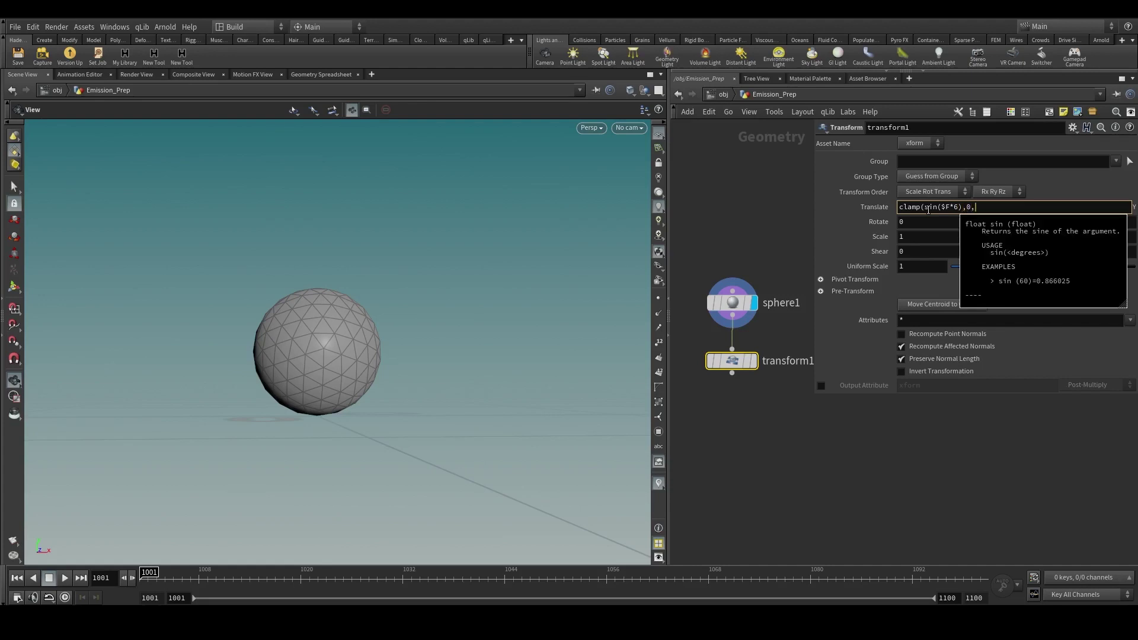
key("Return")
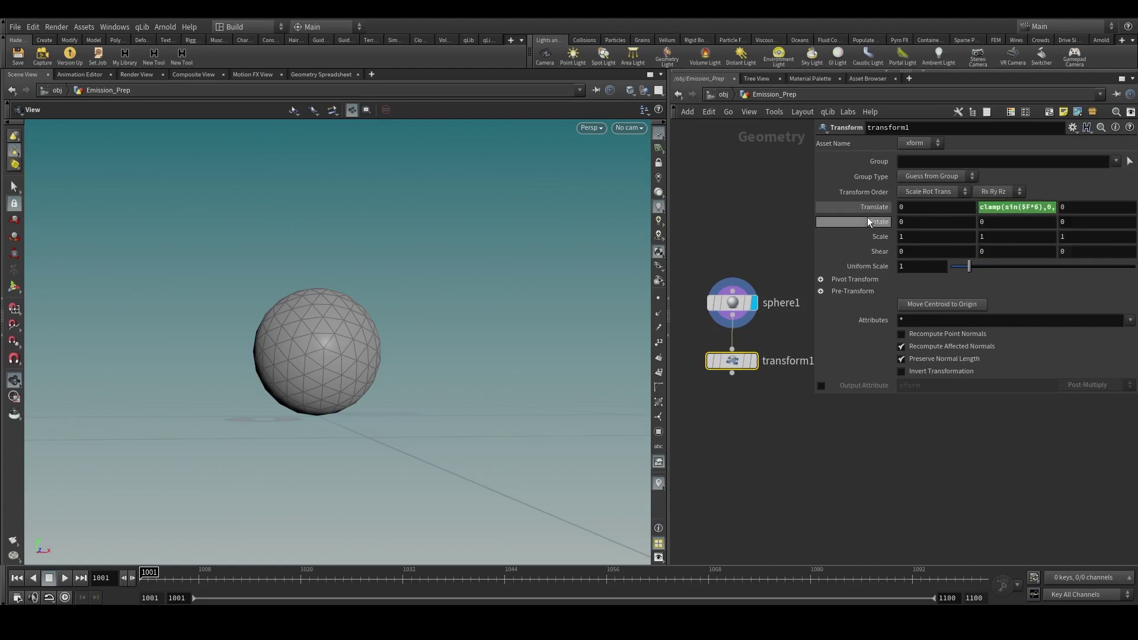
Display the Transform node's output and scrub the timeline to preview the sphere's vertical motion.
left_click_drag(308, 450, 249, 520)
key("Up")
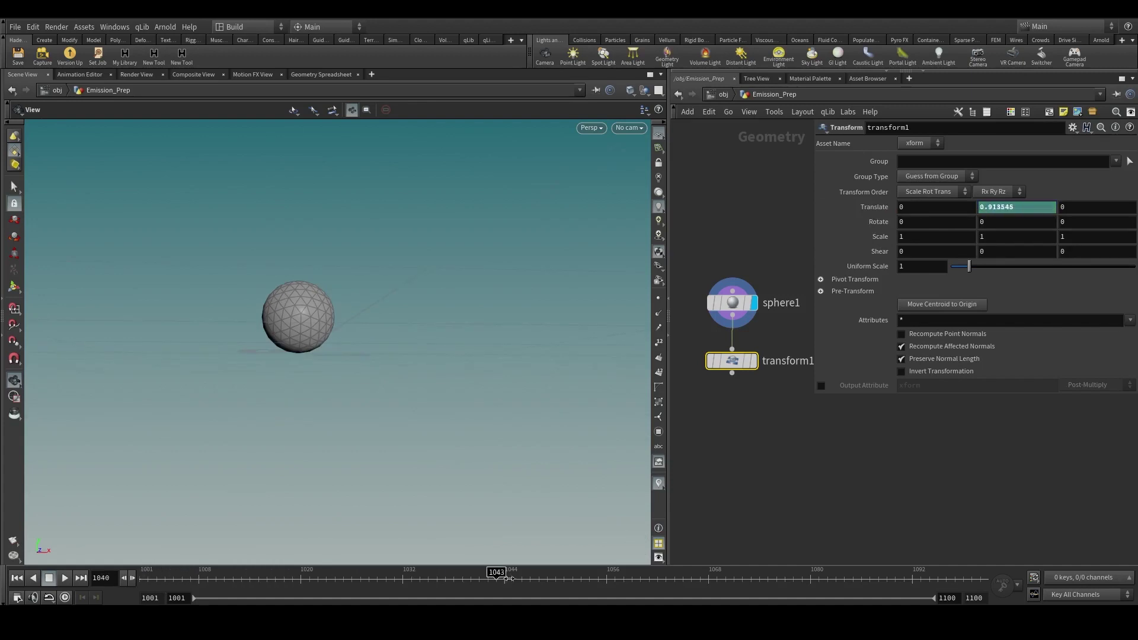
key("ctrl+Up")
left_click(753, 360)
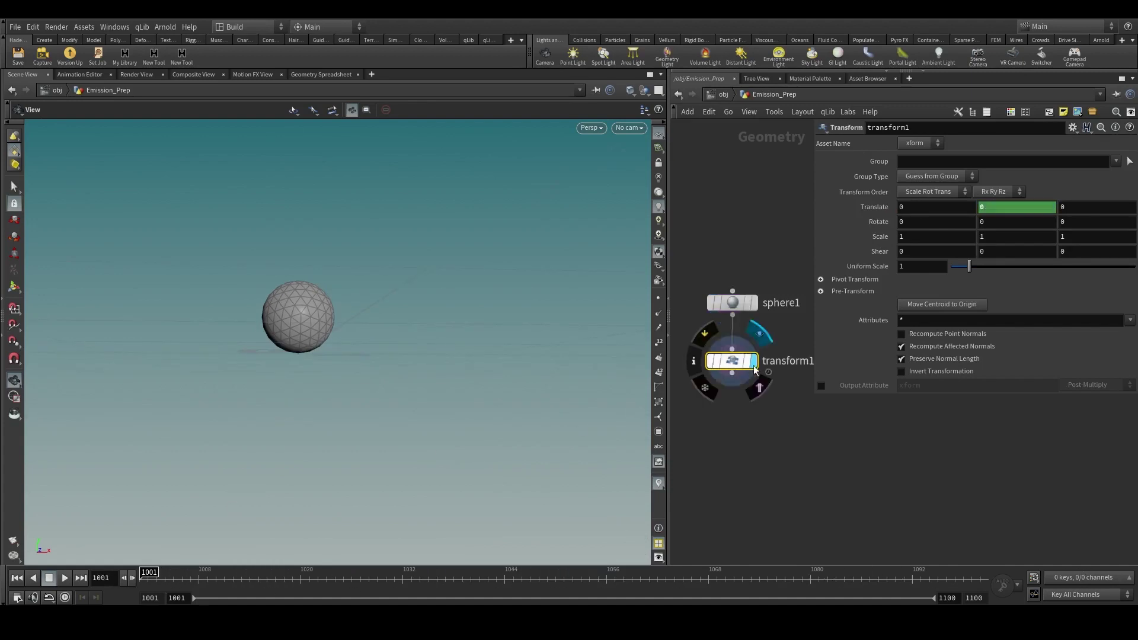
key("Up")
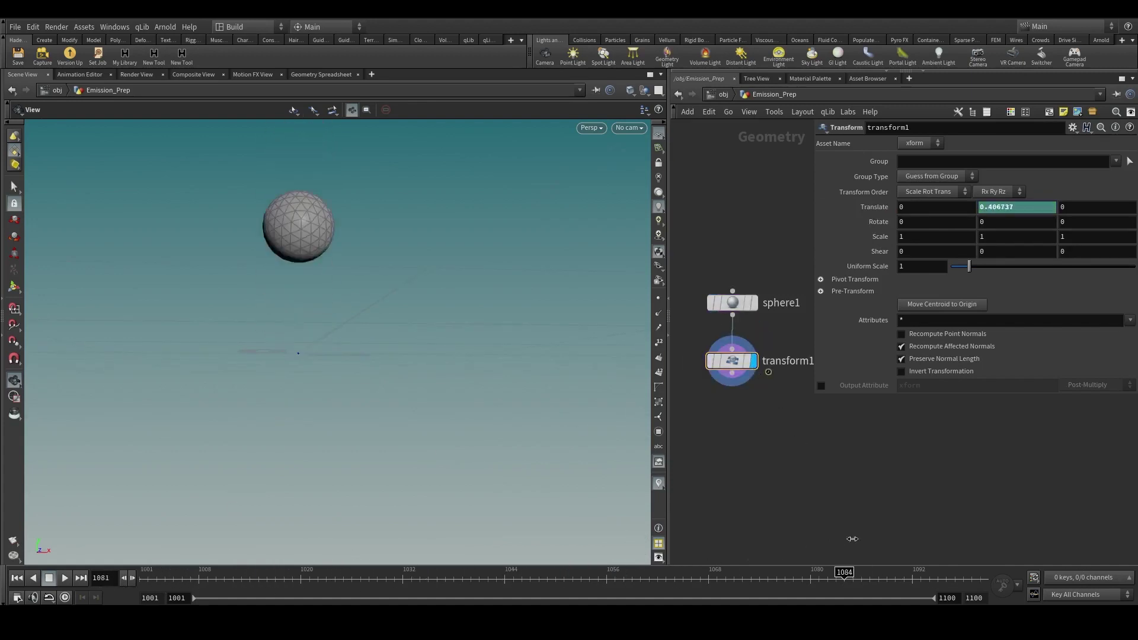
key("ctrl+Up")
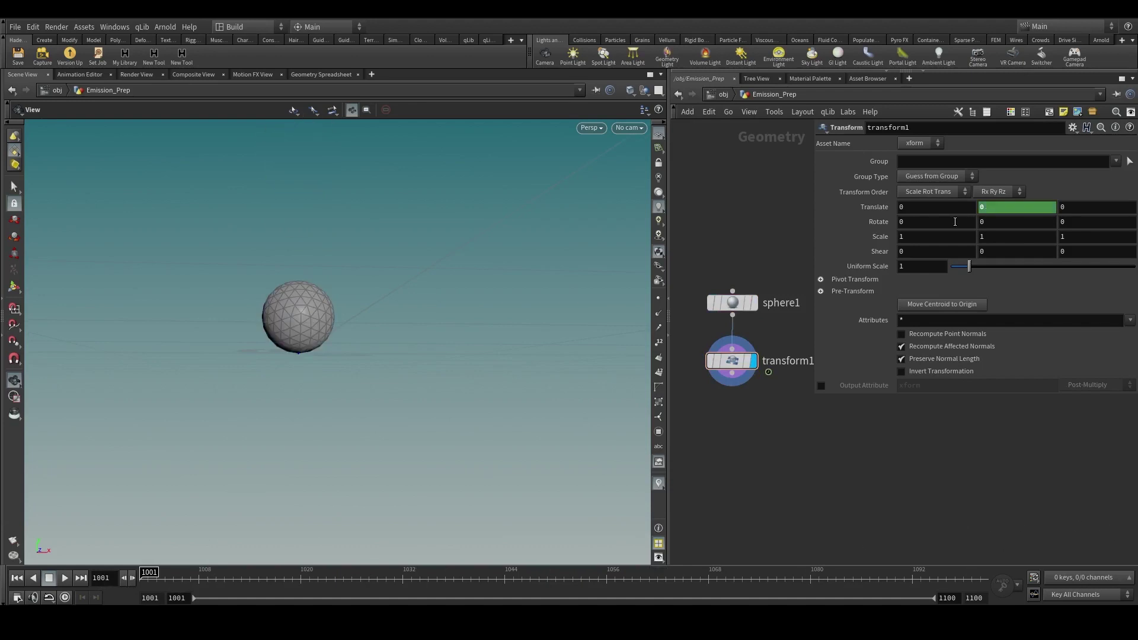
Set the Transform node's Y rotation to the expression $F*5 and scrub the timeline to check it.
type("$F*5")
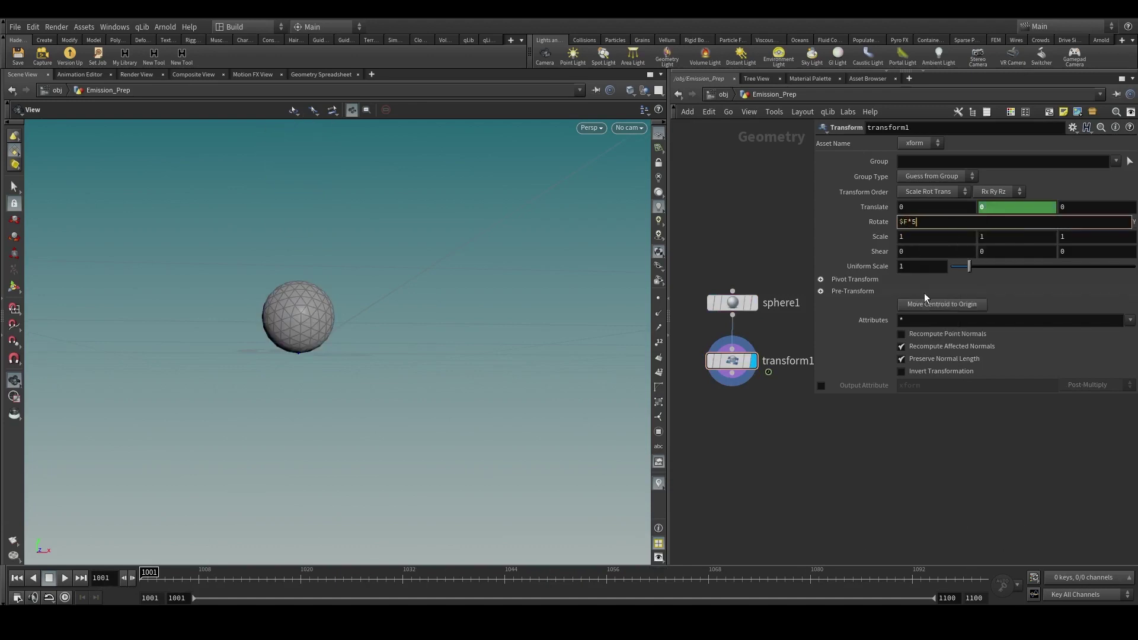
key("Return")
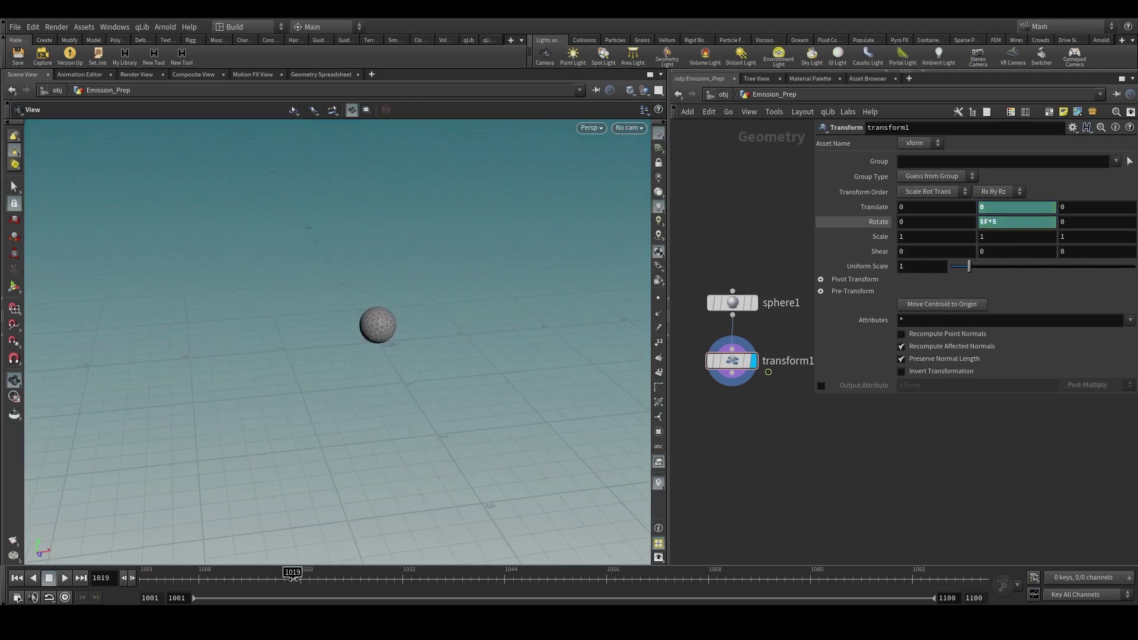
key("Right")
left_click_drag(239, 576, 144, 572)
key("Up")
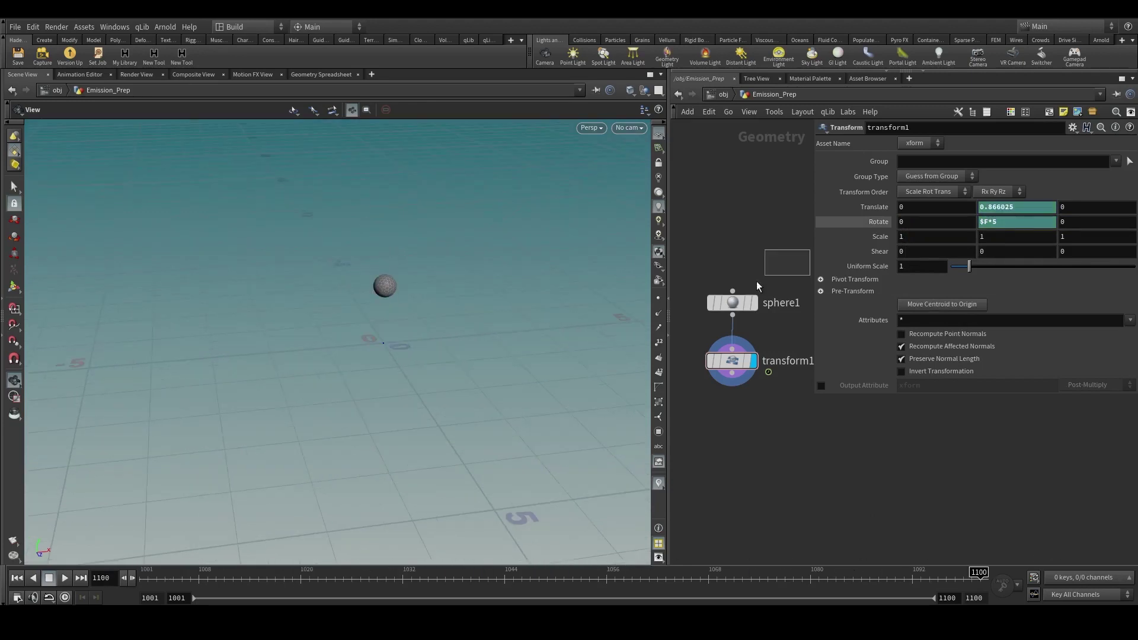
Set the sphere's X center to 3.
left_click(733, 302)
type("3")
key("Return")
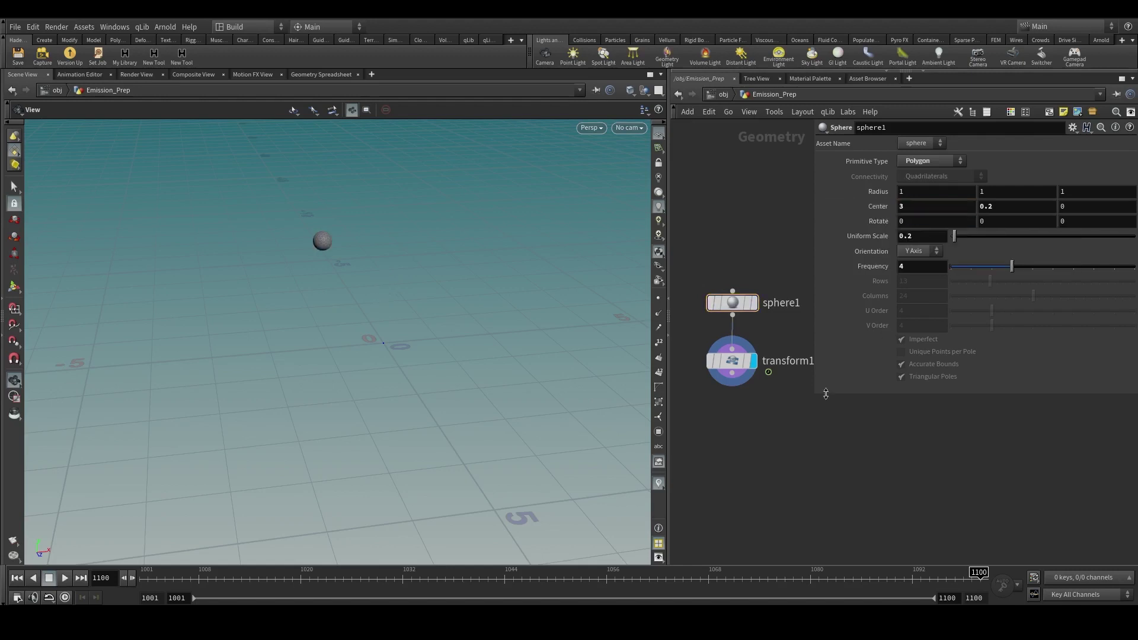
Preview the sphere's orbit over the full frame range and enable real-time playback.
left_click(165, 574)
left_click_drag(165, 575, 979, 573)
left_click_drag(424, 504, 474, 462)
left_click(63, 578)
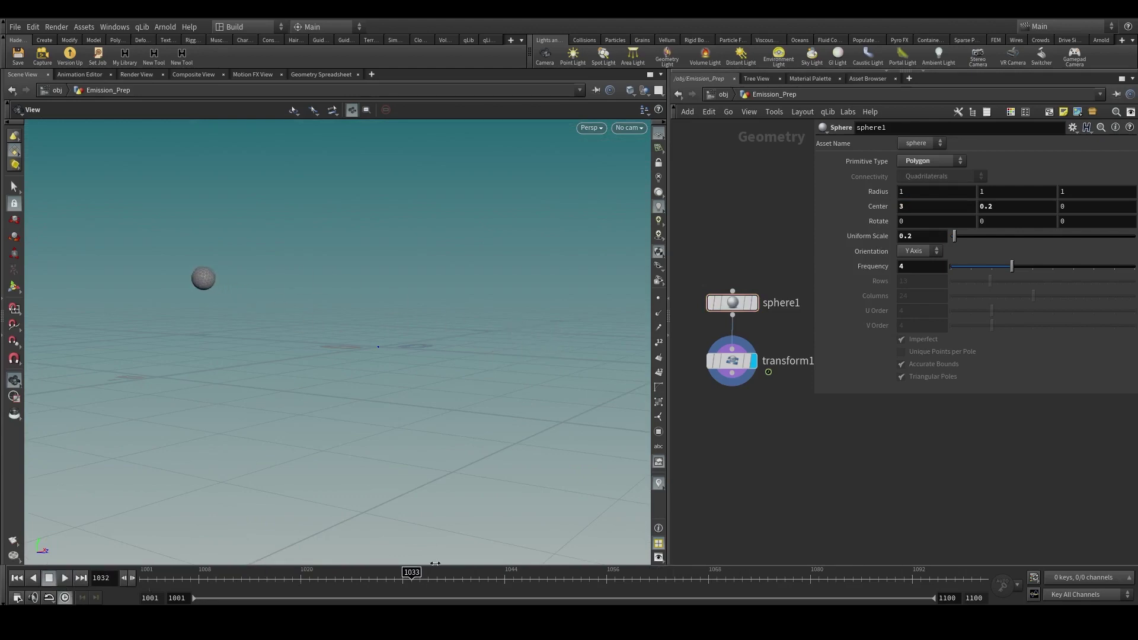
Add a Null node named OUT below the Transform node and make it the displayed output.
scroll(771, 409, "up", 3)
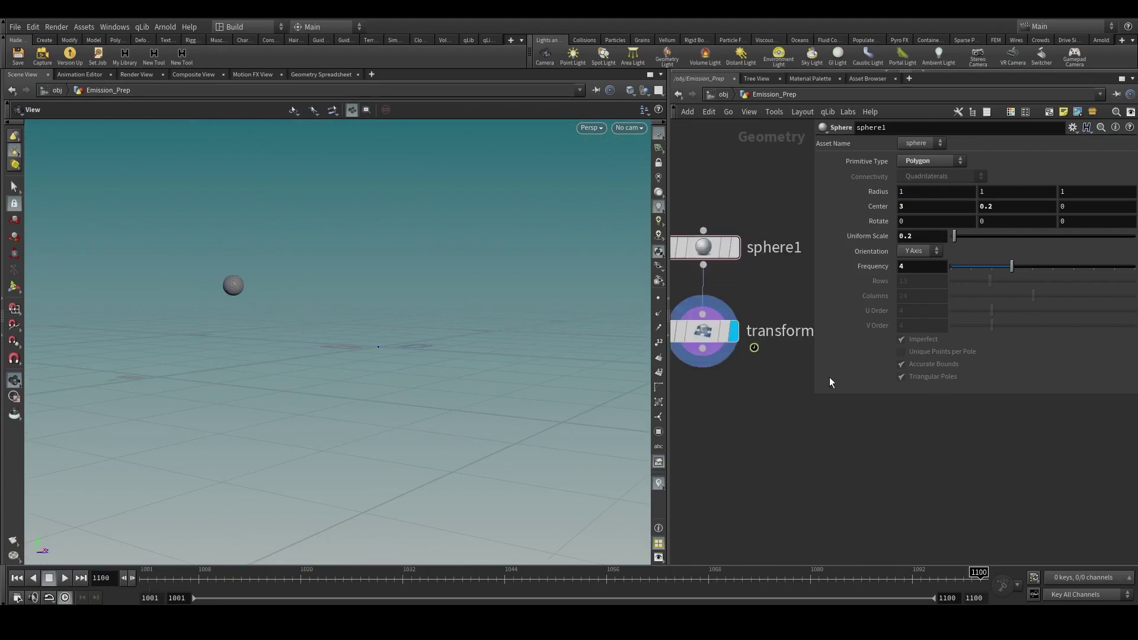
key("Tab")
type("null")
key("Return")
key("Return")
double_click(787, 421)
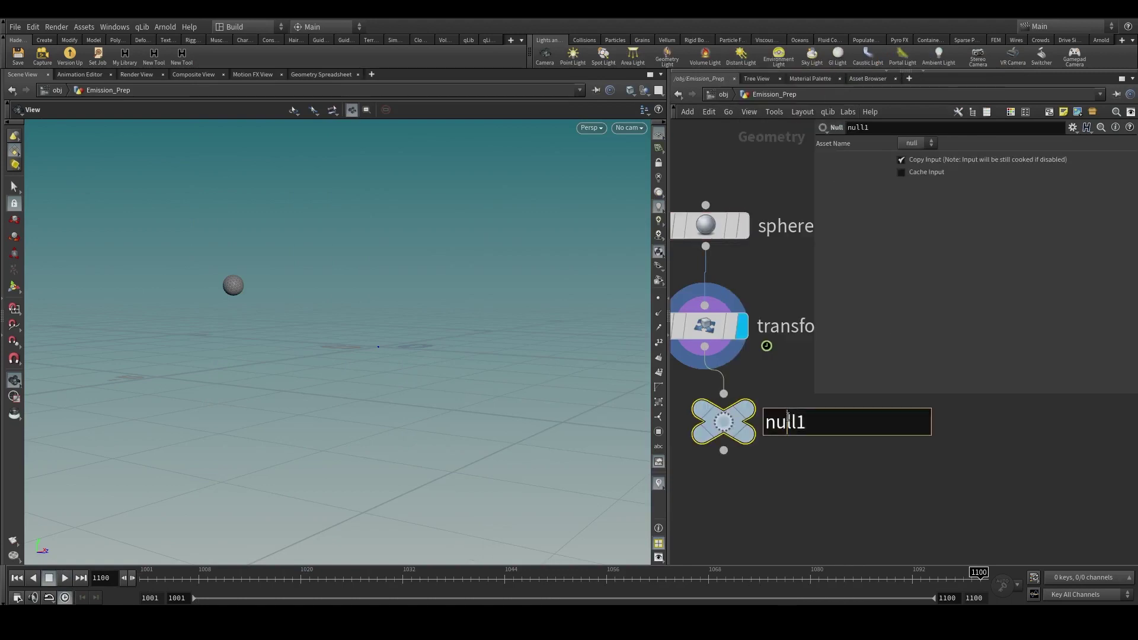
type("OUT")
key("Return")
left_click_drag(716, 427, 697, 456)
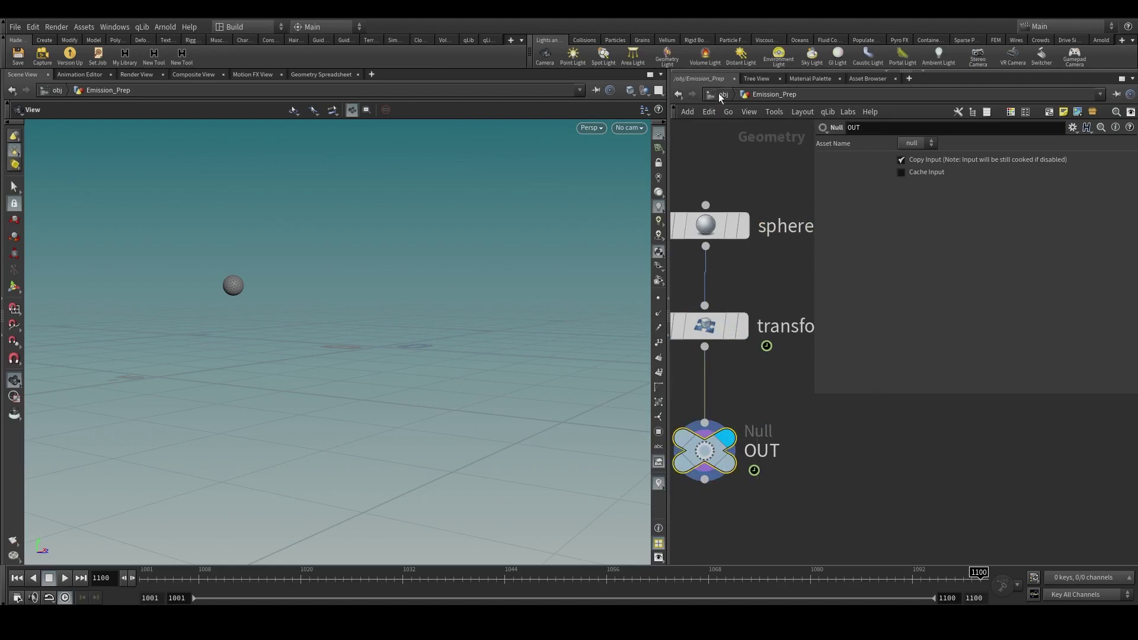
Return to the object level and add a new Geometry object below Emission_Prep.
key("u")
left_click(682, 353)
left_click_drag(667, 355, 578, 351)
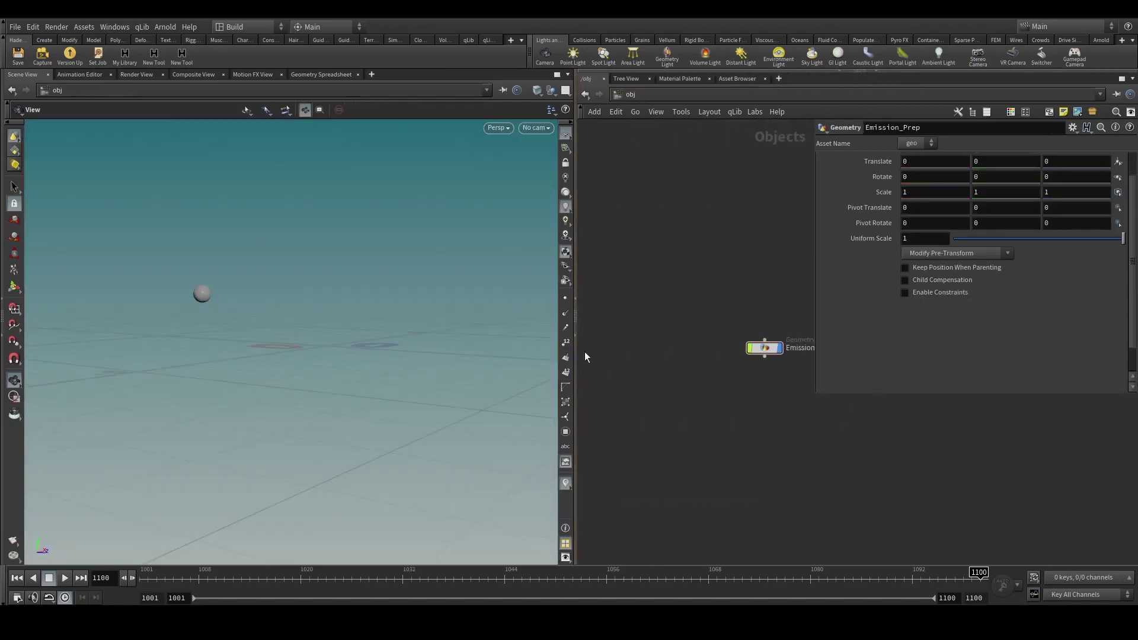
scroll(664, 323, "up", 3)
middle_click_drag(739, 384, 691, 356)
key("Tab")
left_click(731, 600)
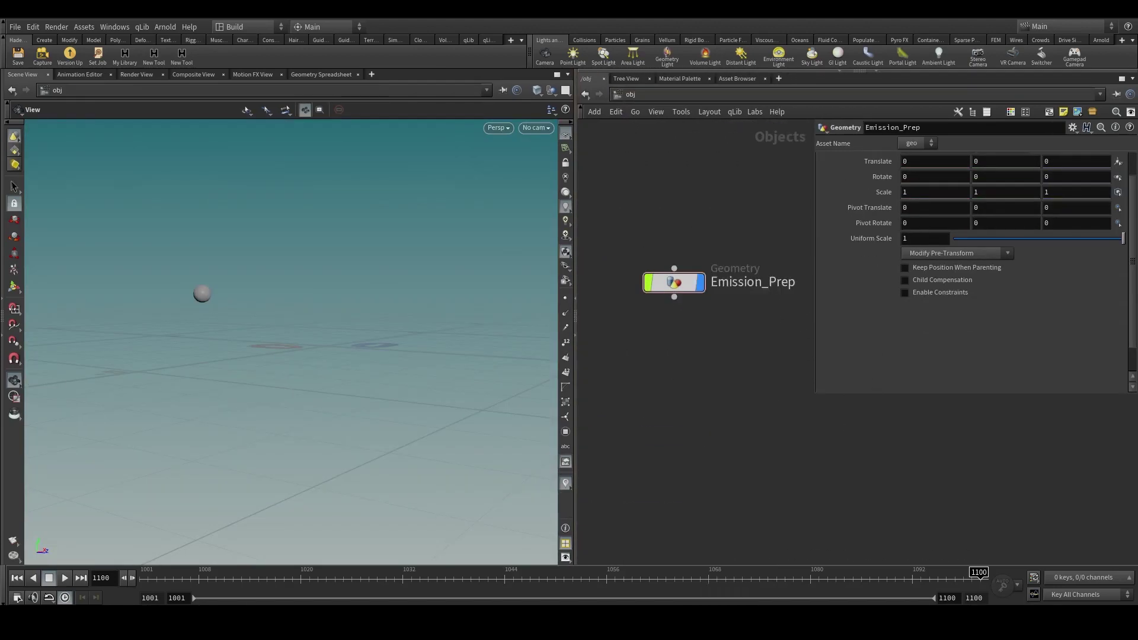
left_click(684, 373)
Rename the new Geometry object as Confetti.
scroll(718, 381, "up", 3)
left_click(732, 370)
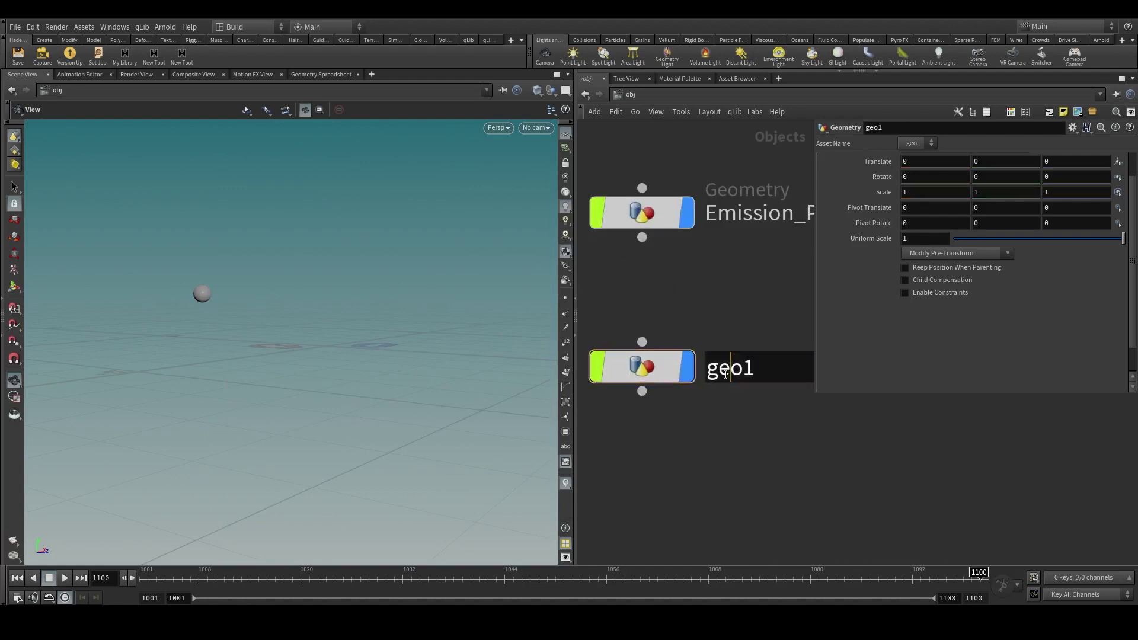
left_click_drag(746, 373, 681, 377)
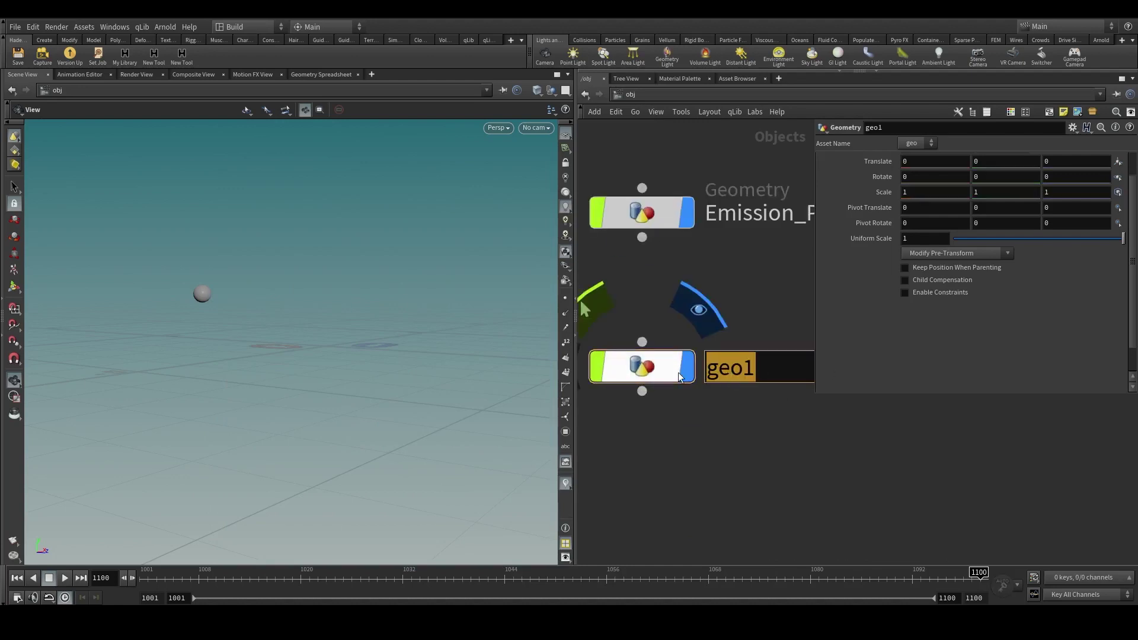
type("CO")
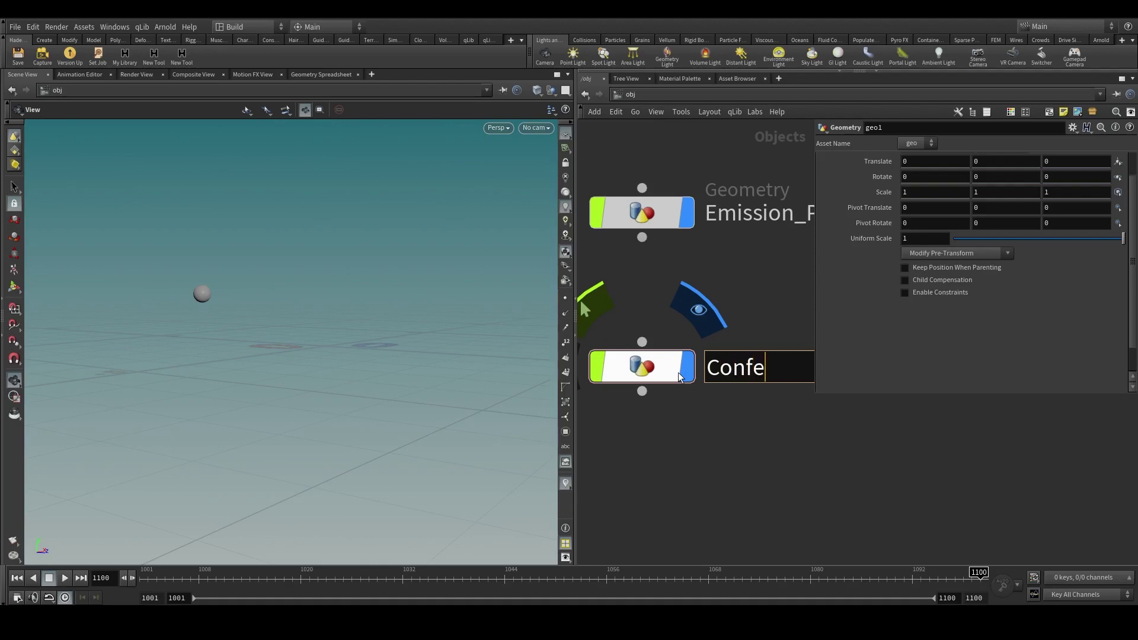
type("nfetti")
key("Return")
Go inside the Confetti object and place an Object Merge node in its empty network.
double_click(647, 360)
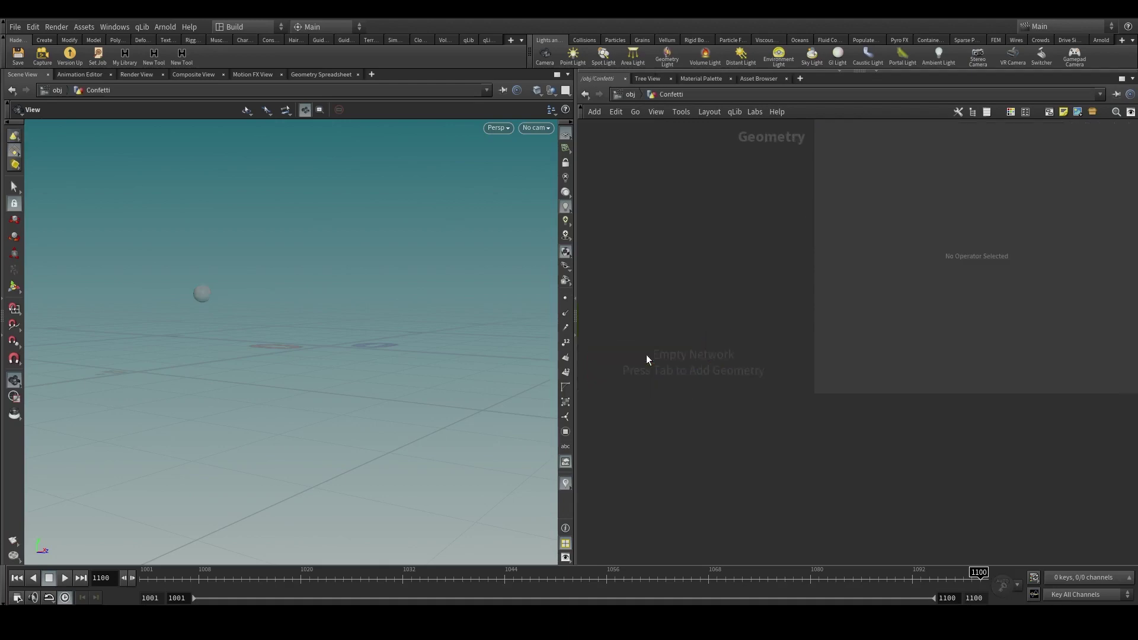
key("Tab")
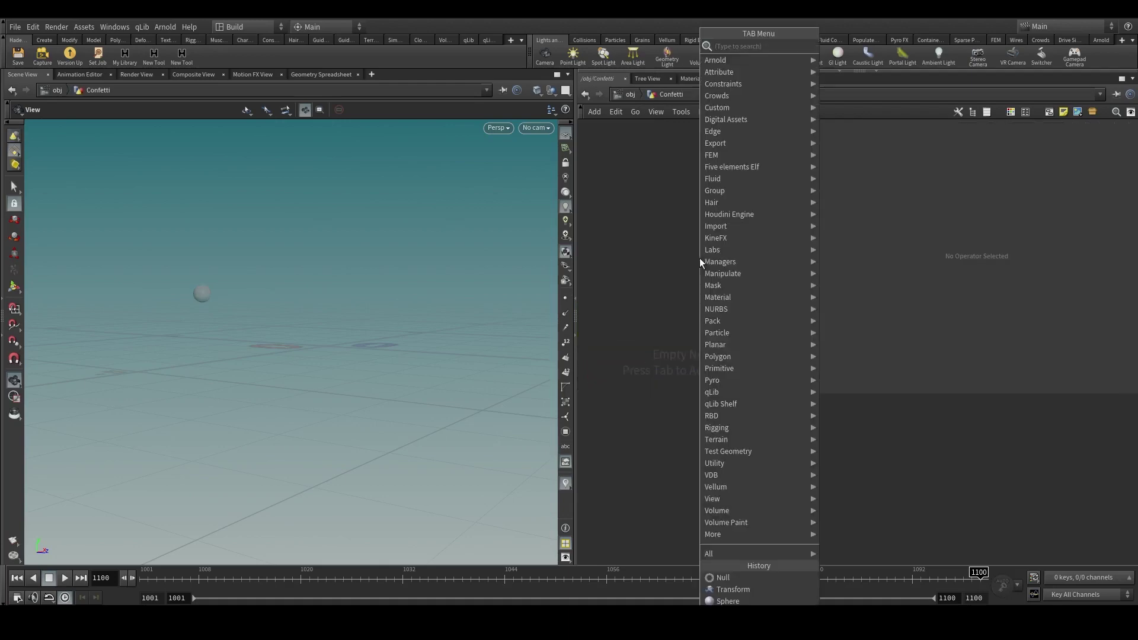
type("object")
key("Return")
left_click(700, 258)
Point Object 1 of the Object Merge to ../../Emission_Prep/OUT.
left_click(959, 190)
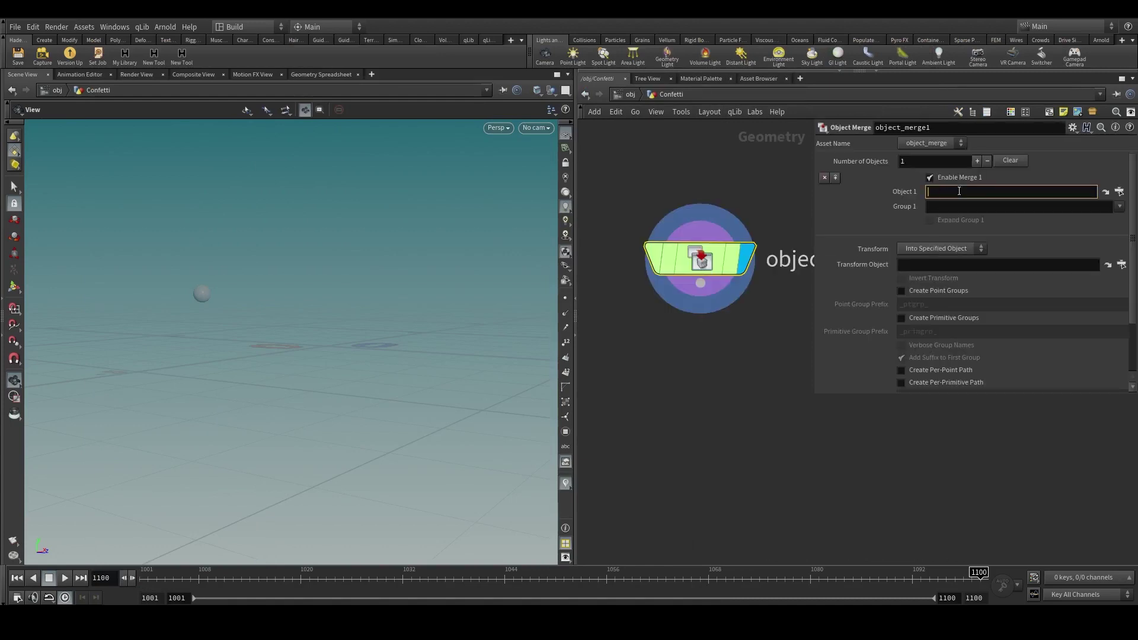
type("../../")
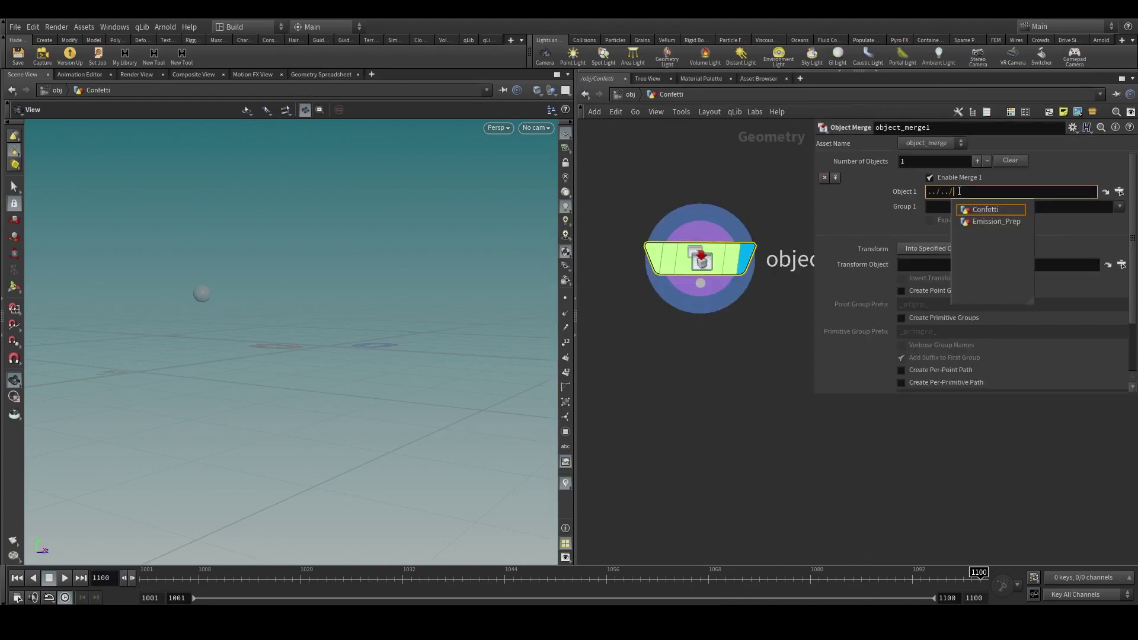
left_click(987, 221)
left_click(987, 219)
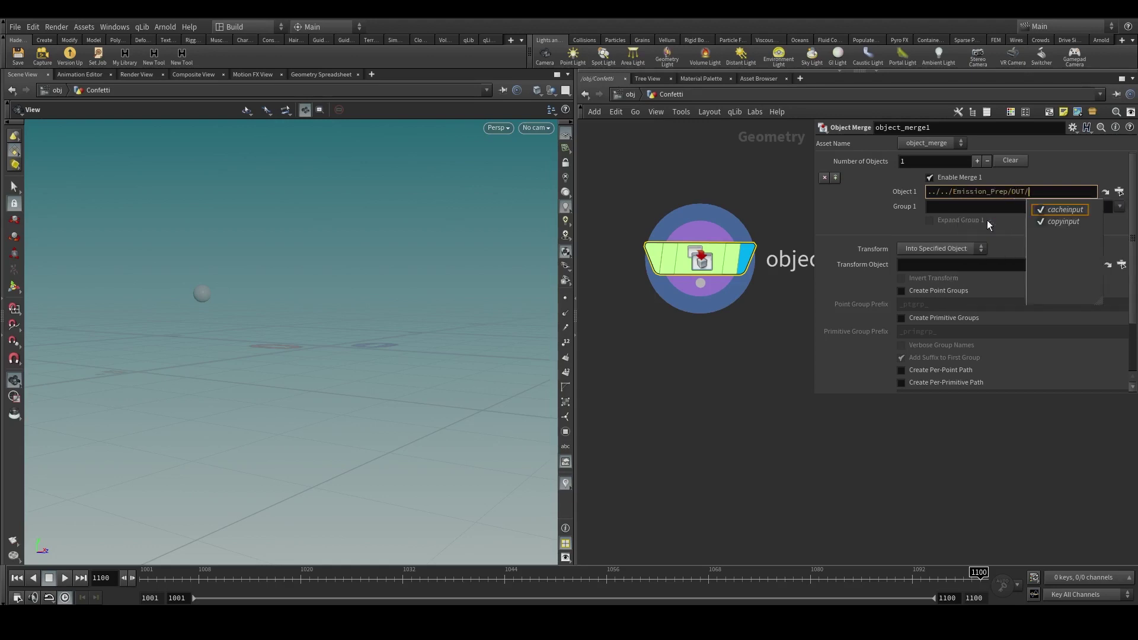
key("BackSpace")
key("Return")
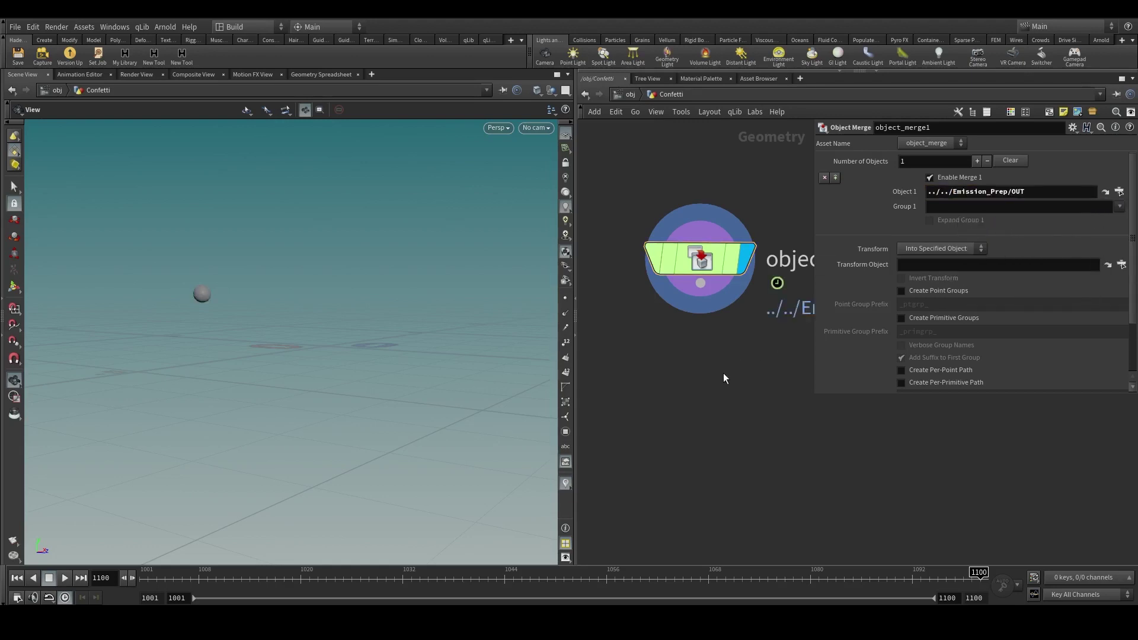
Add a Point Velocity node below the Object Merge and make it the displayed output.
key("Tab")
type("poib")
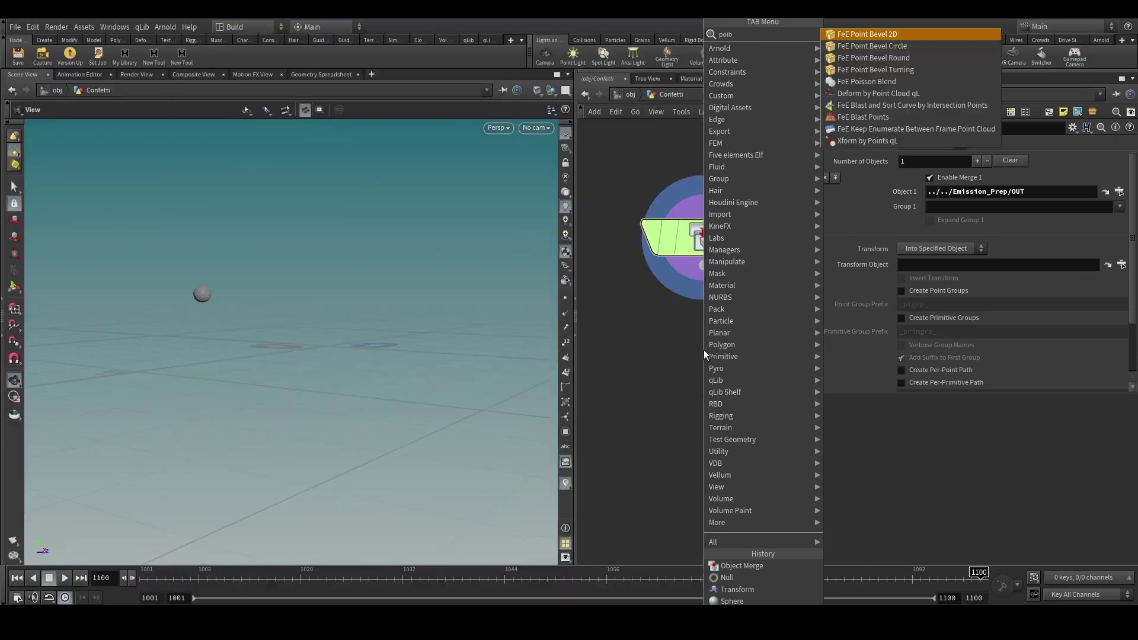
key("BackSpace")
type("nt ce")
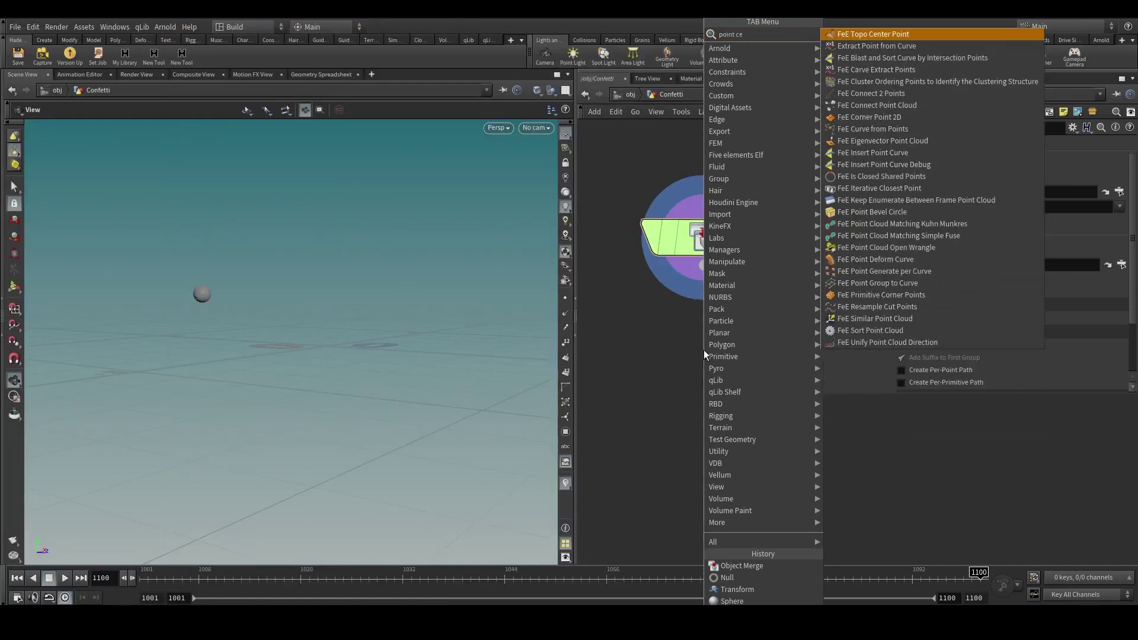
key("BackSpace")
key("BackSpace")
type("ve")
key("Return")
left_click(703, 350)
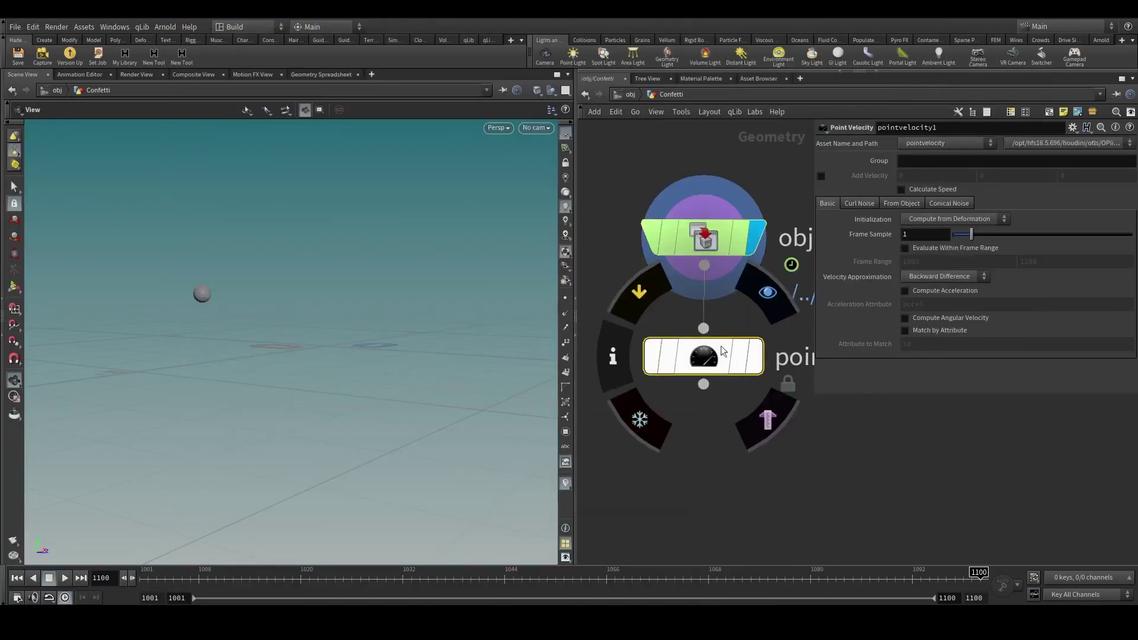
left_click(755, 356)
Show the point trails in the viewport and inspect the sphere's velocity at several frames.
key("space+g")
left_click(566, 328)
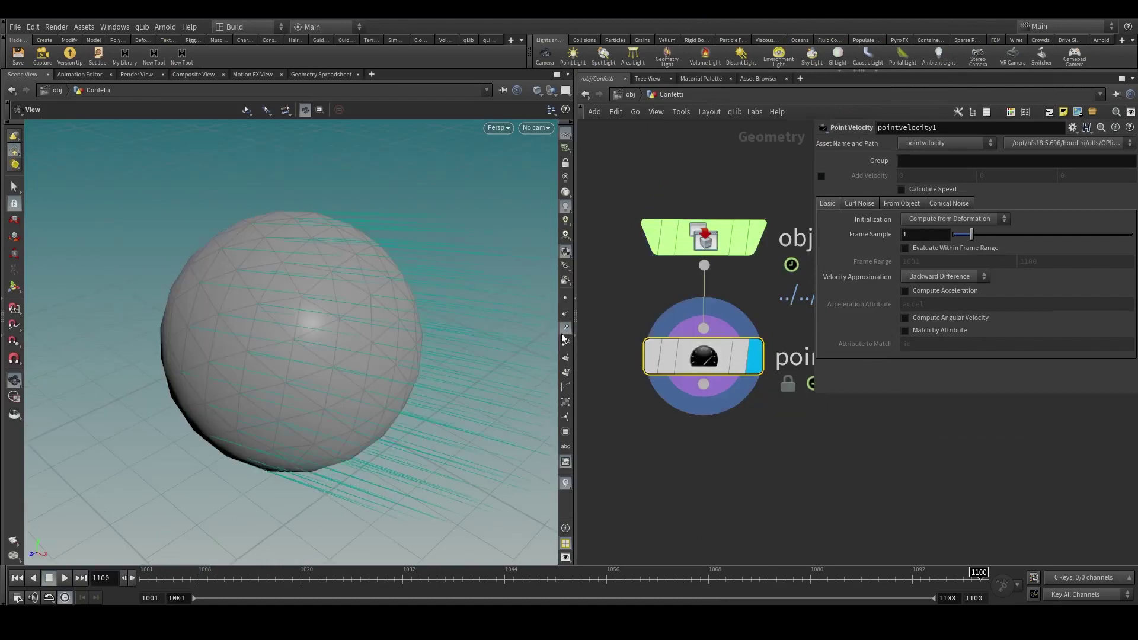
scroll(438, 380, "down", 5)
left_click_drag(439, 403, 236, 405)
scroll(358, 390, "down", 5)
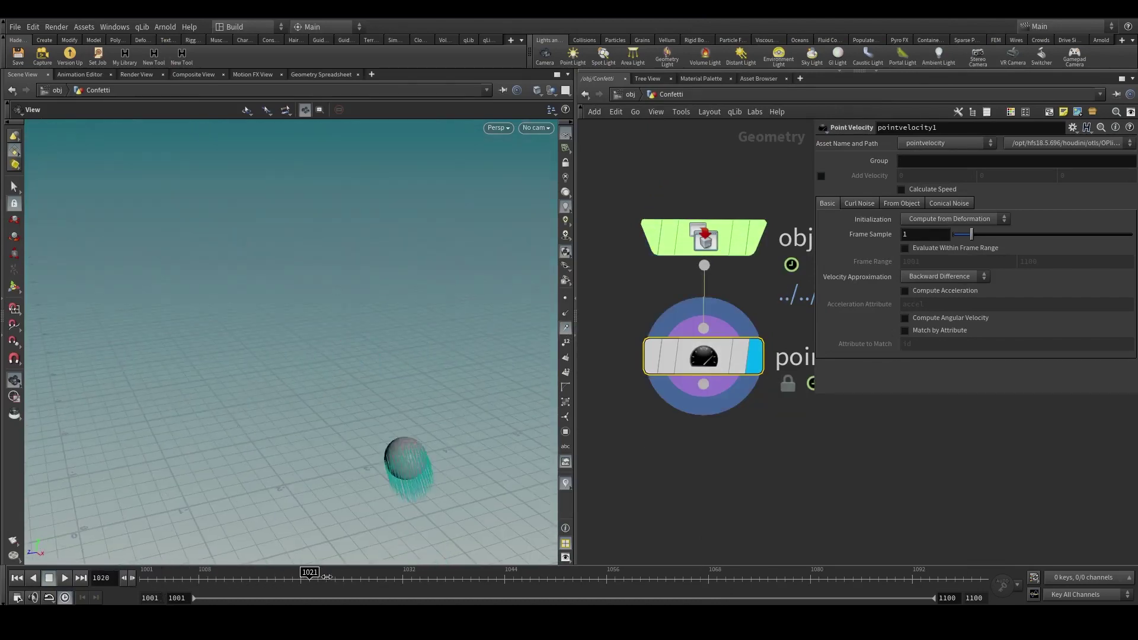
key("space+g")
right_click_drag(323, 295, 546, 478)
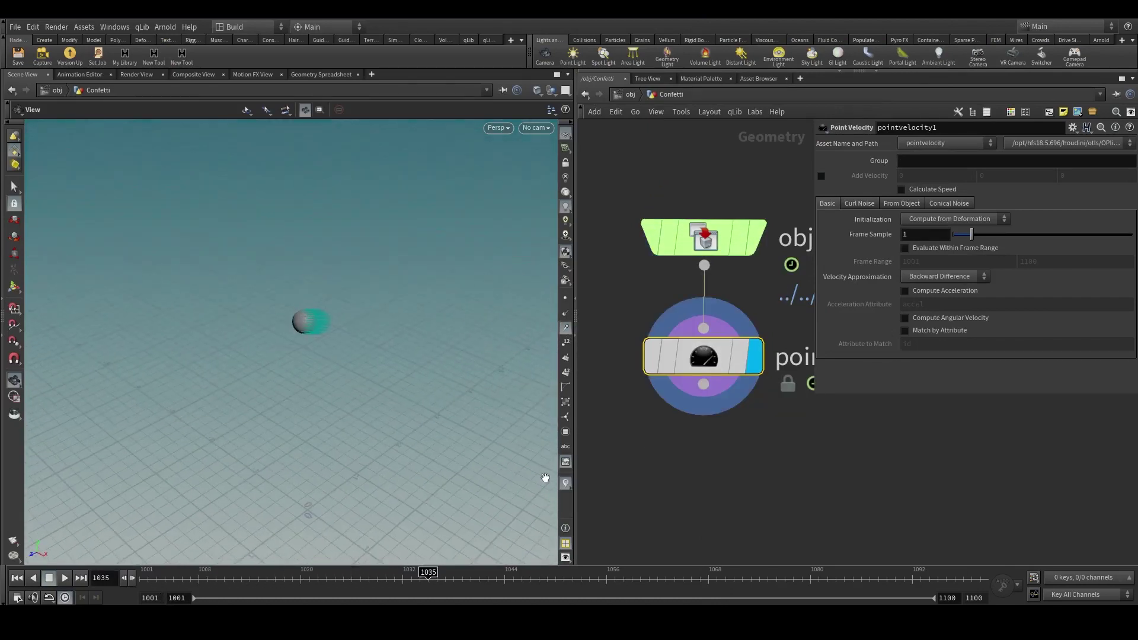
Add a Null node named OUT_MESH below the Point Velocity node.
key("Tab")
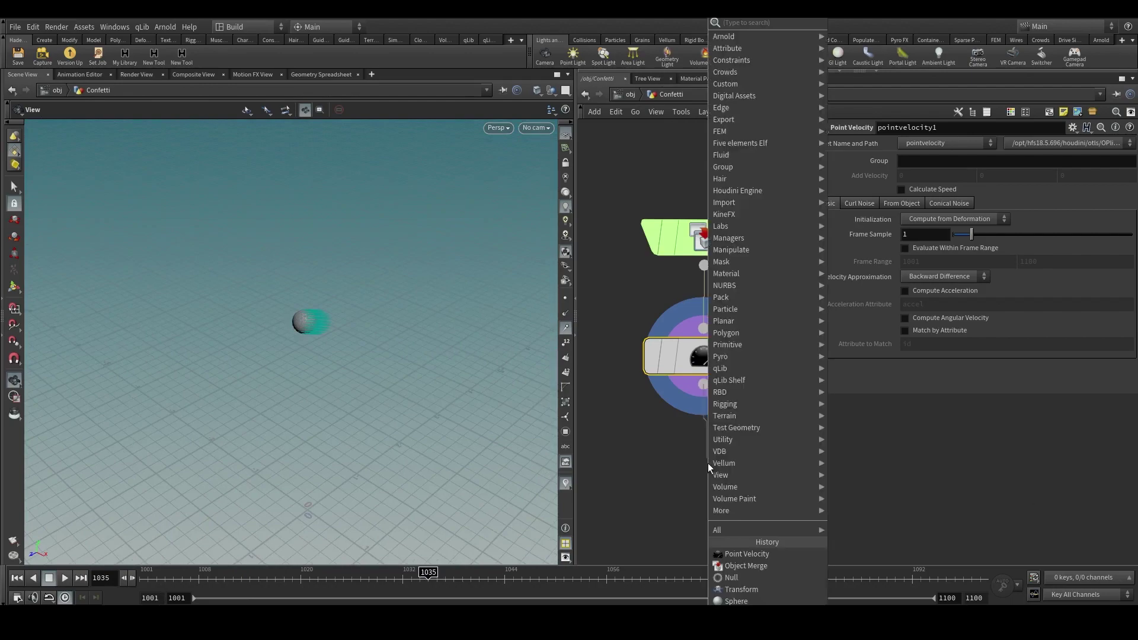
type("nu")
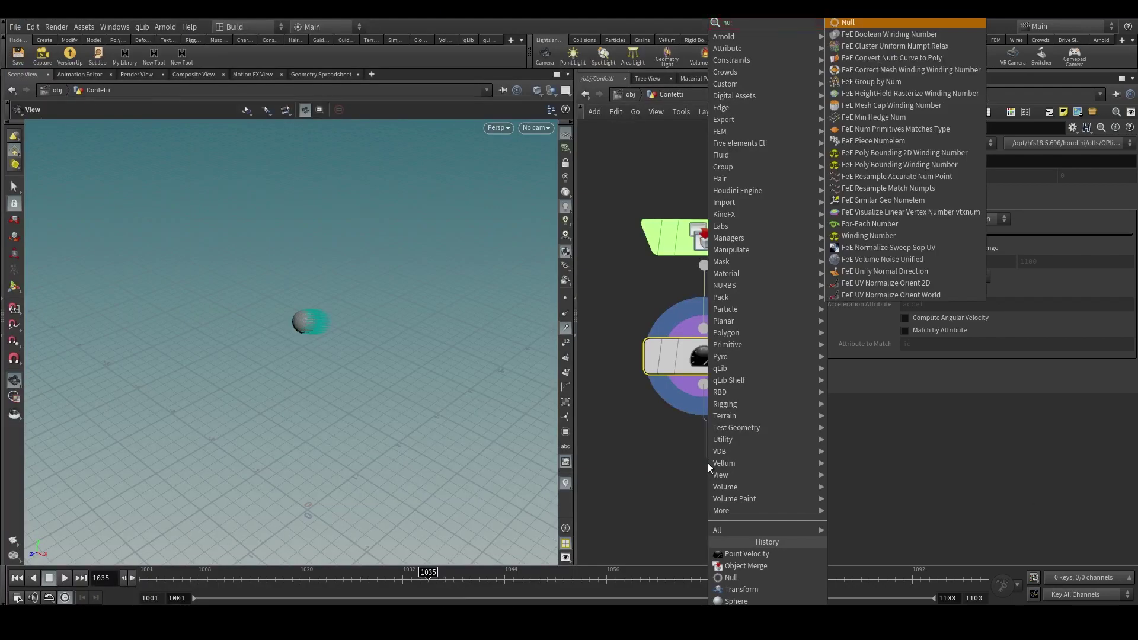
key("Return")
key("F2")
type("OUT")
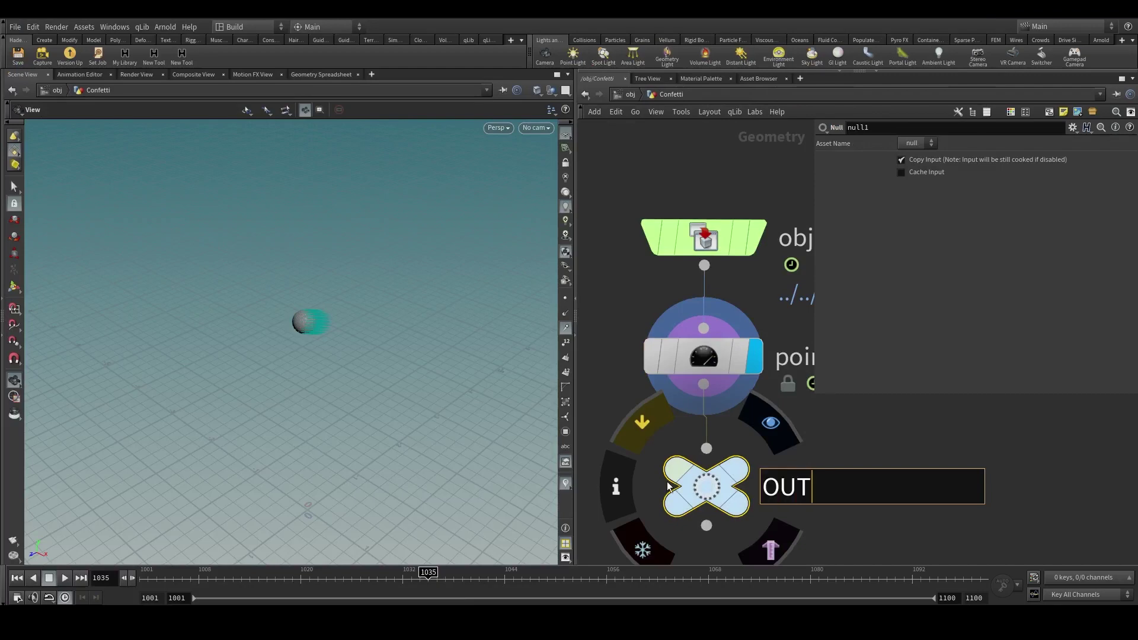
type("_MESH")
key("Return")
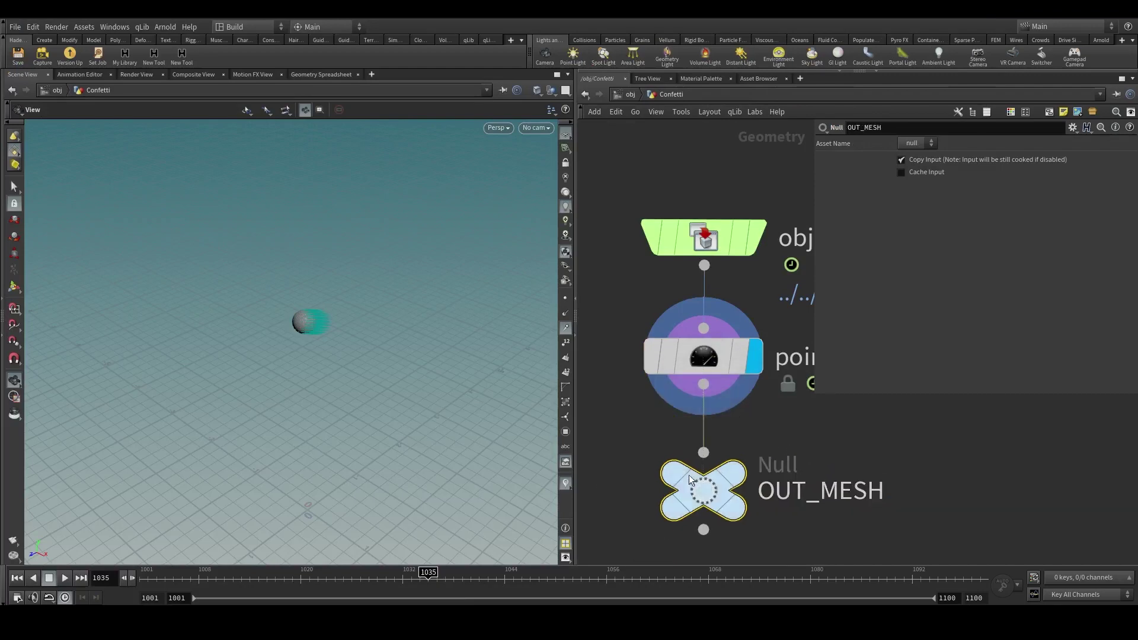
Change the viewport's background color scheme to Dark in the display options.
key("d")
left_click(445, 255)
left_click(232, 274)
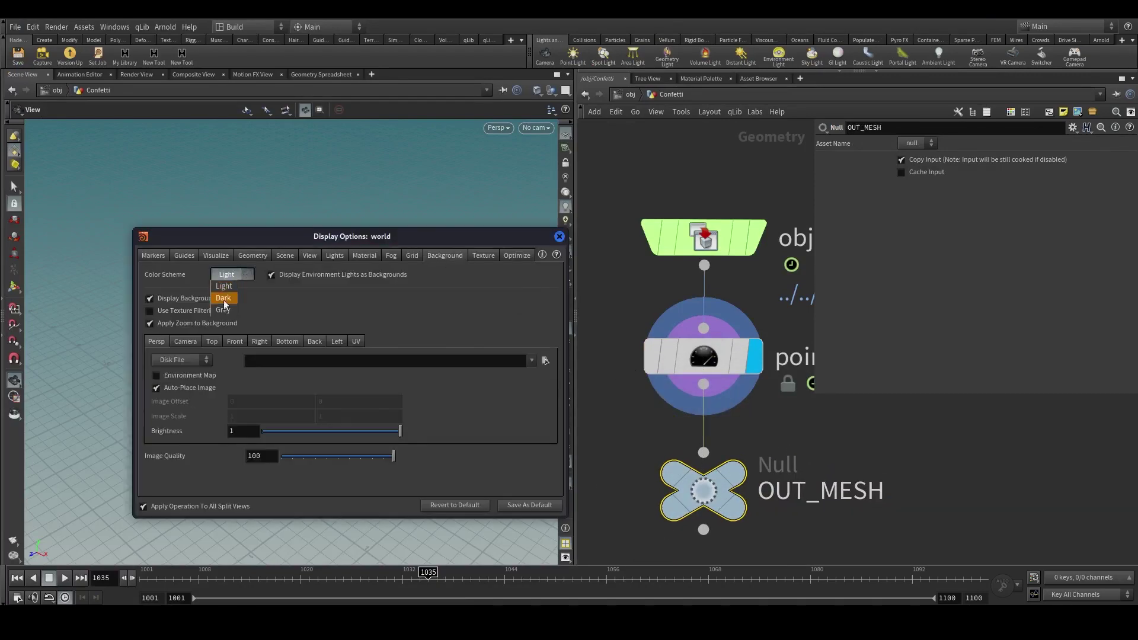
left_click(226, 304)
left_click(560, 236)
Frame the moving sphere in the perspective view and create a new camera from that view.
scroll(356, 284, "down", 5)
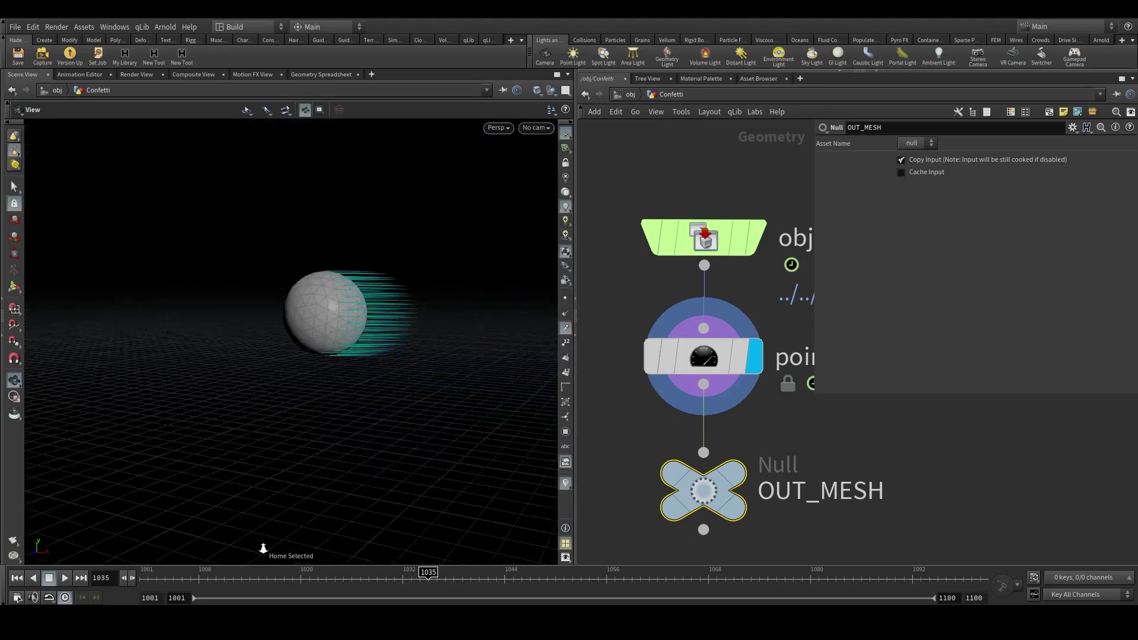
left_click_drag(391, 284, 249, 361)
left_click(536, 128)
left_click(557, 164)
Adjust the new camera's framing through the viewport while checking the motion across the frame range.
left_click(129, 579)
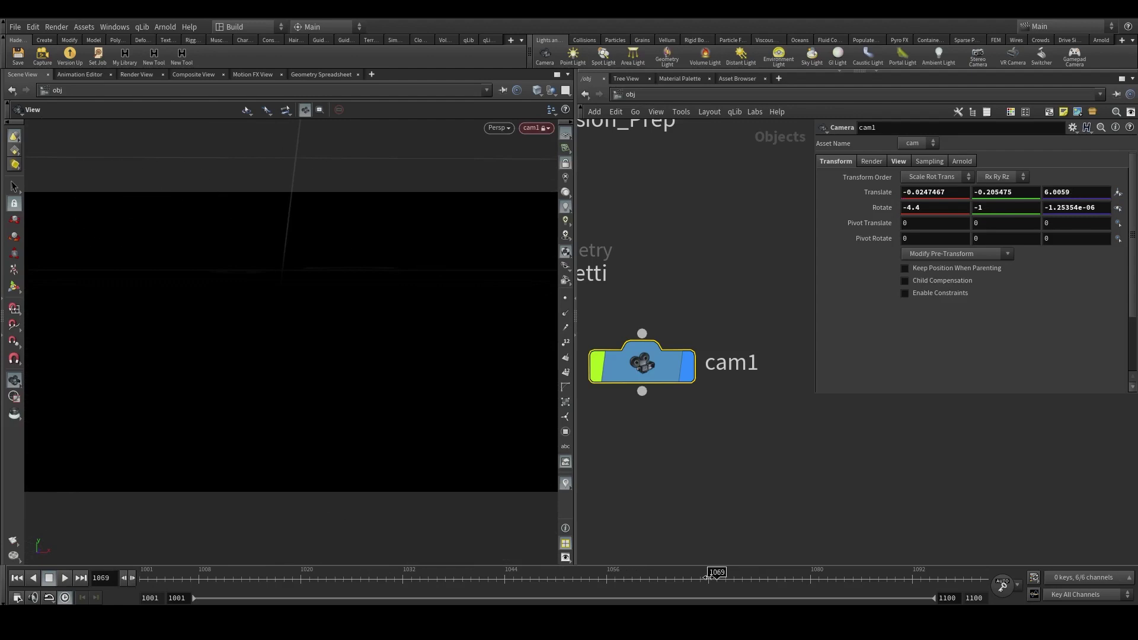
left_click_drag(293, 296, 322, 302)
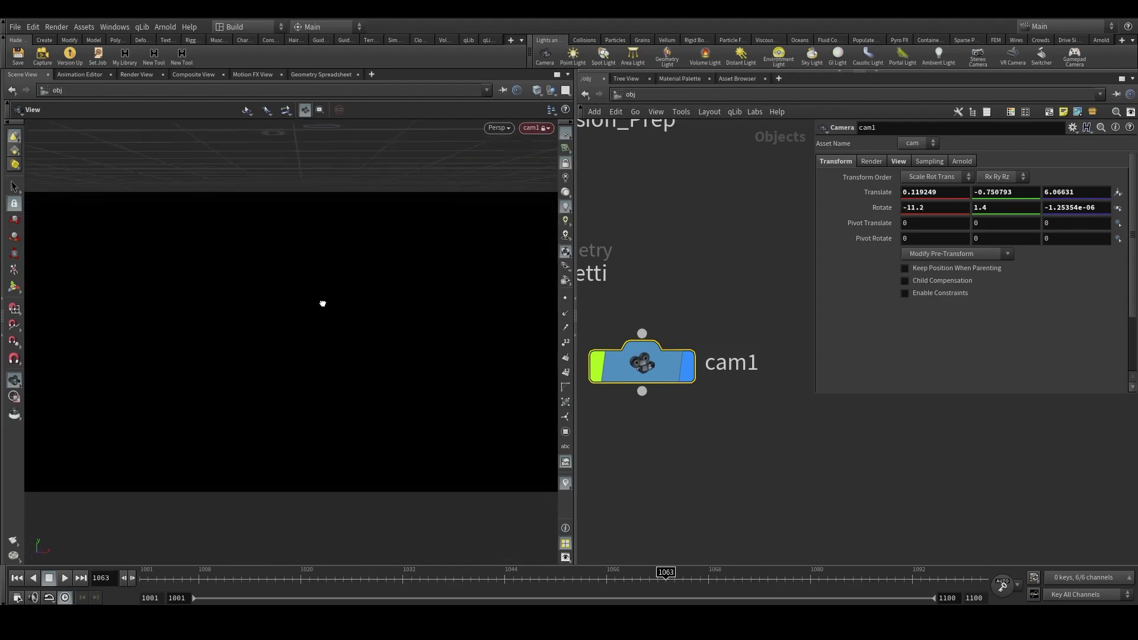
left_click_drag(186, 576, 978, 576)
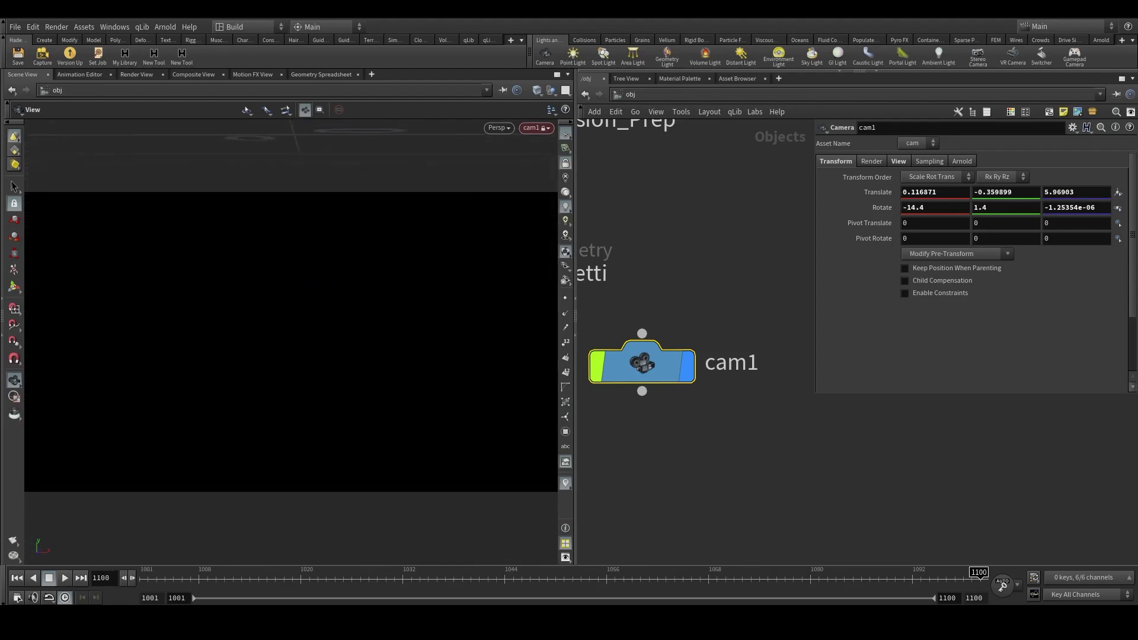
Return inside the Confetti object and add a Subdivide node below OUT_MESH.
scroll(652, 428, "up", 1)
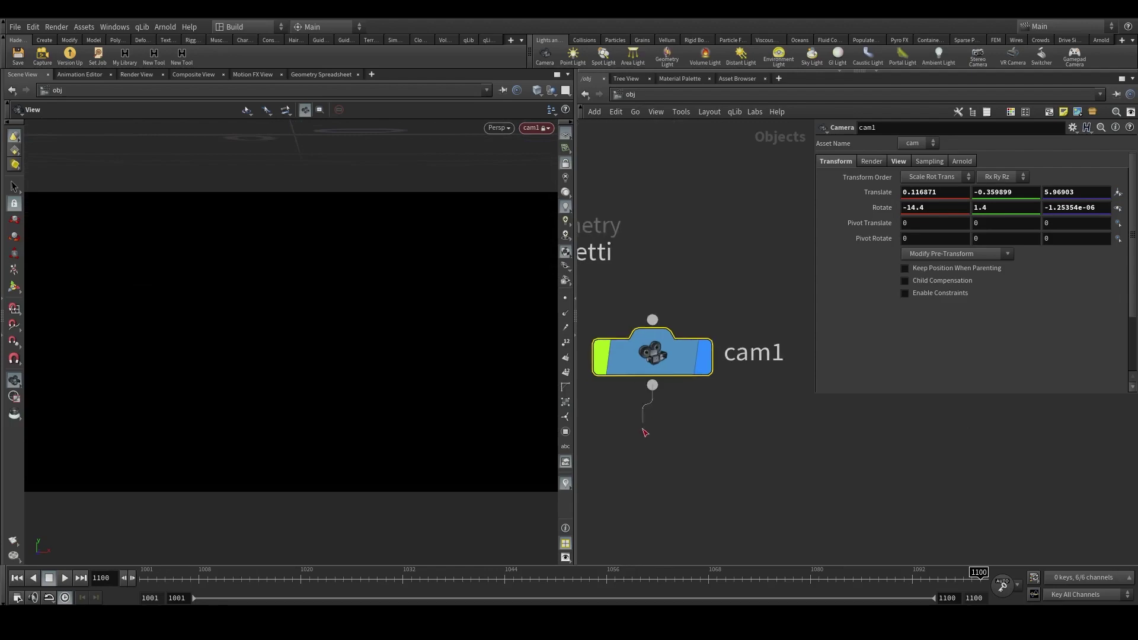
middle_click_drag(678, 475, 1002, 493)
double_click(777, 272)
middle_click_drag(788, 515, 766, 364)
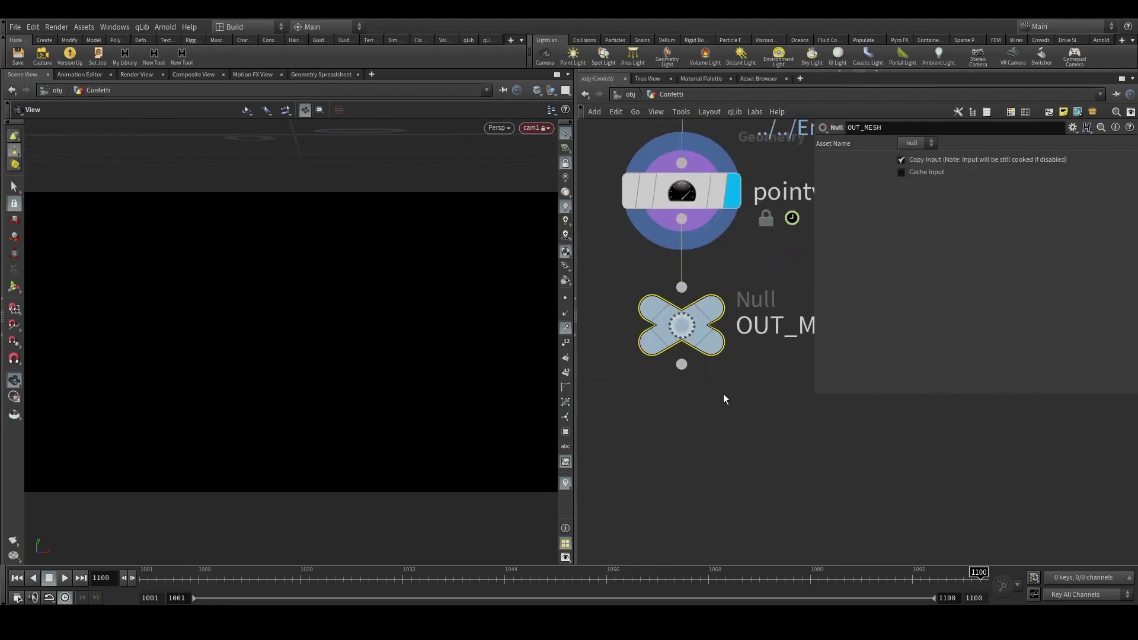
key("Tab")
type("subd")
key("Return")
left_click(687, 452)
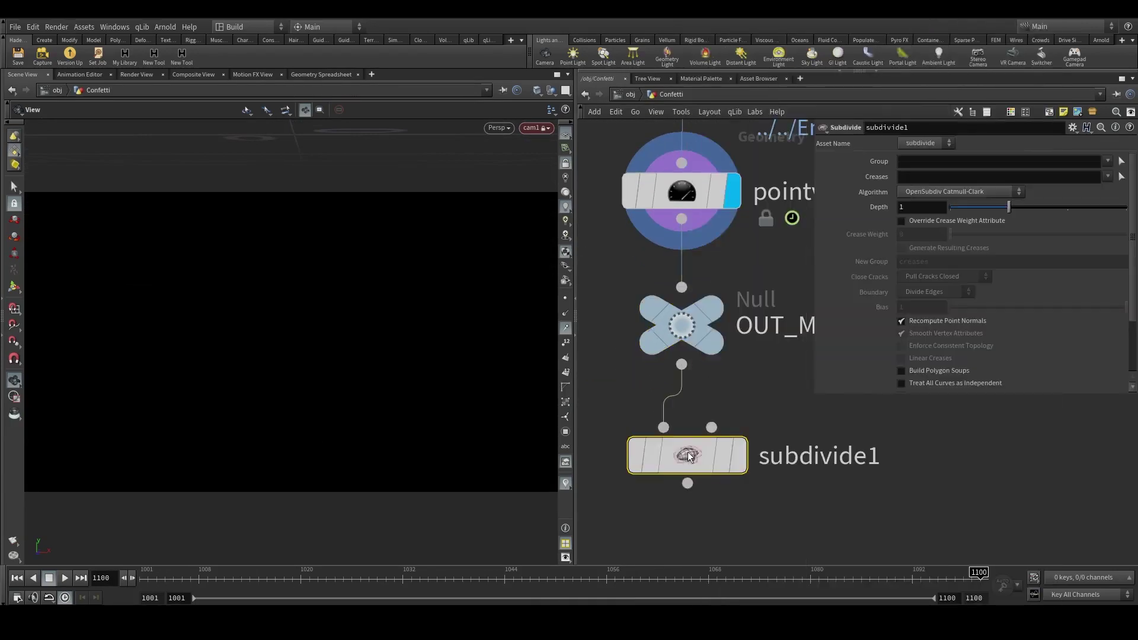
Release the viewport from the camera lock and display the Subdivide node with the sphere in view.
left_click(566, 164)
key("space+g")
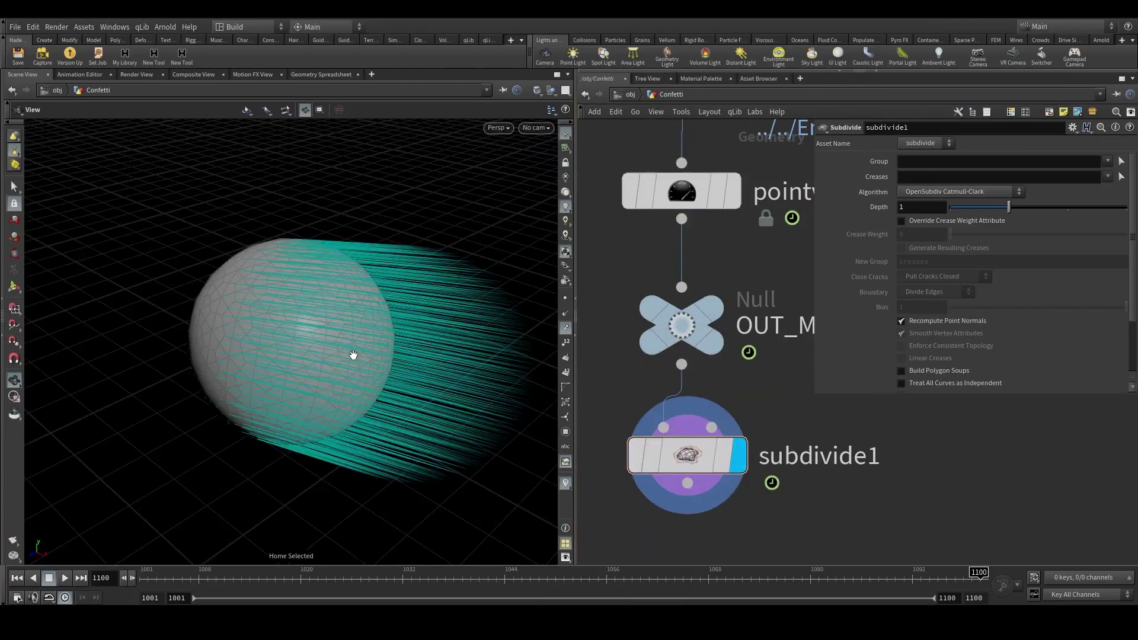
right_click_drag(354, 355, 305, 539)
left_click_drag(306, 538, 441, 319)
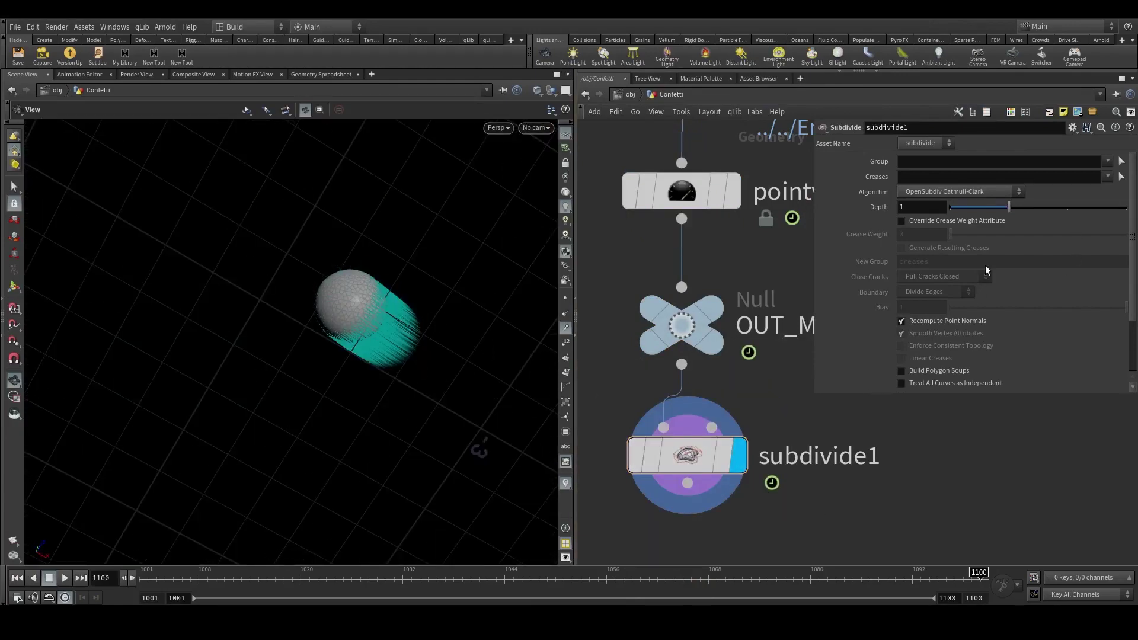
Set the Subdivide depth to 2 and hide the point trails in the viewport.
left_click(1068, 208)
middle_click_drag(740, 544, 734, 448)
left_click(565, 330)
Add a UV Texture node below the Subdivide node and make it the displayed output.
middle_click_drag(681, 400, 695, 317)
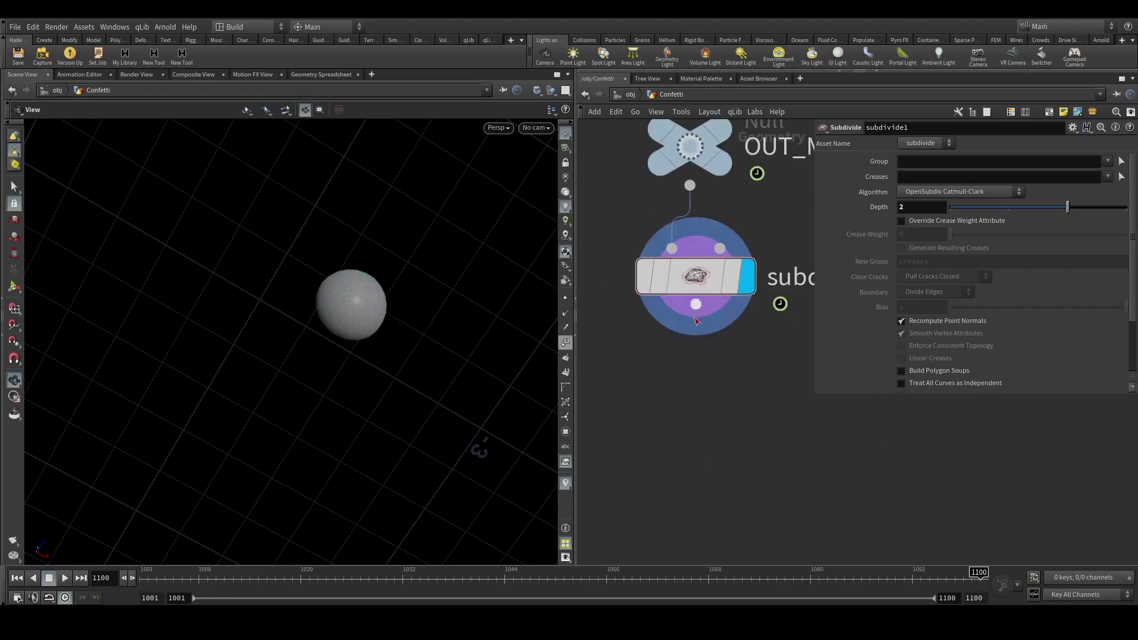
left_click_drag(696, 320, 690, 401)
type("uvtex")
key("Return")
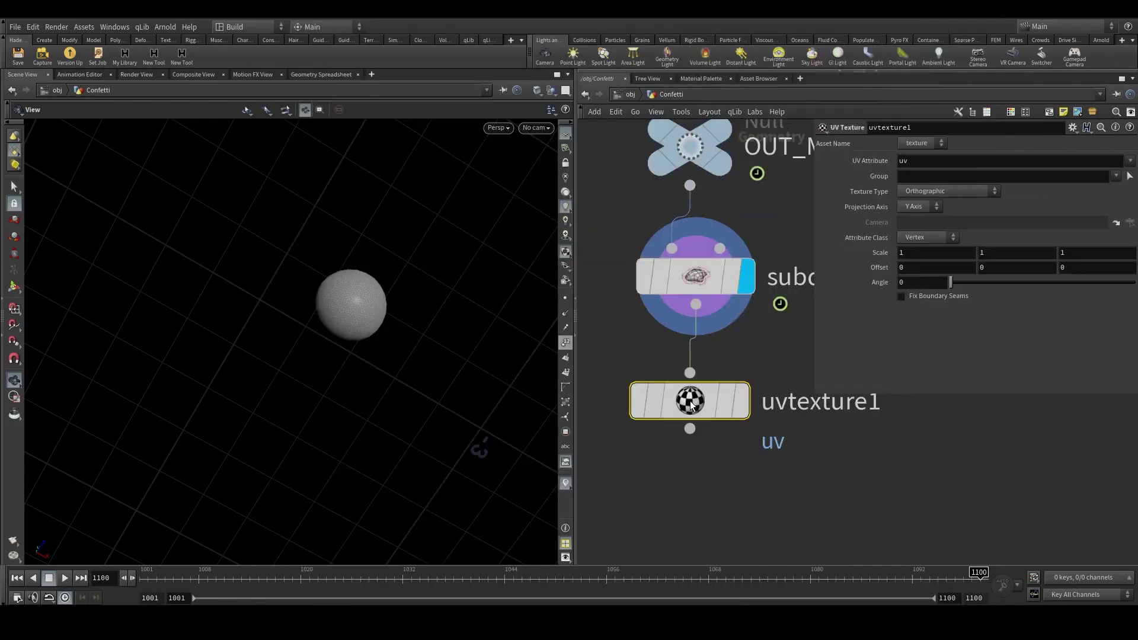
left_click(739, 401)
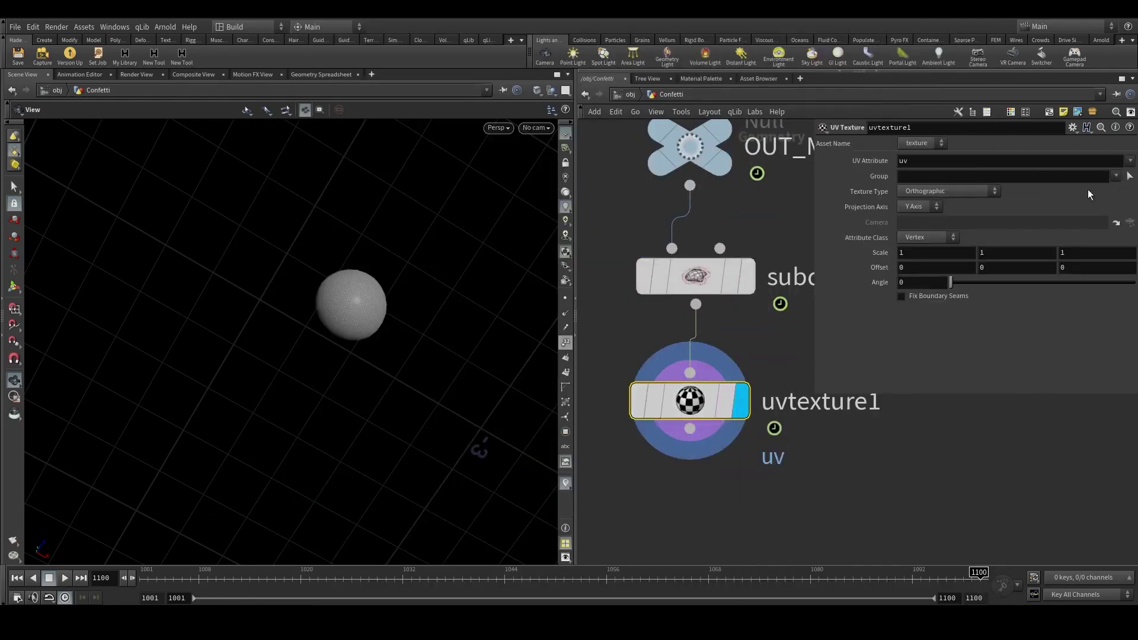
Set the UV Texture to Perspective From Camera using /obj/cam1, with Point as the attribute class.
left_click(948, 191)
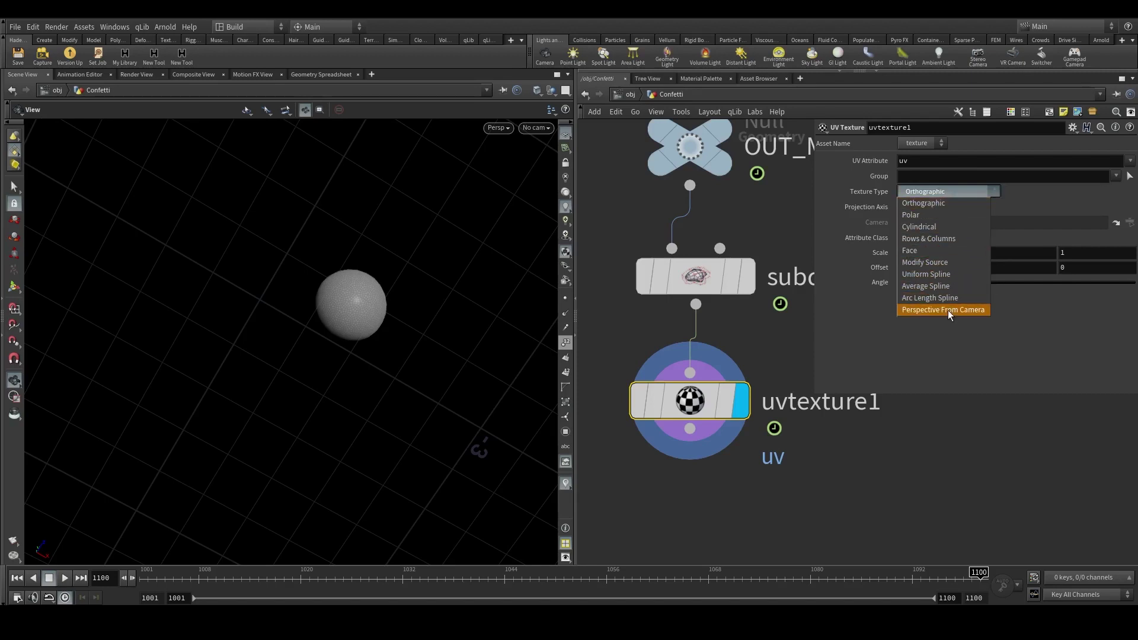
left_click(949, 310)
left_click(1116, 222)
double_click(1035, 167)
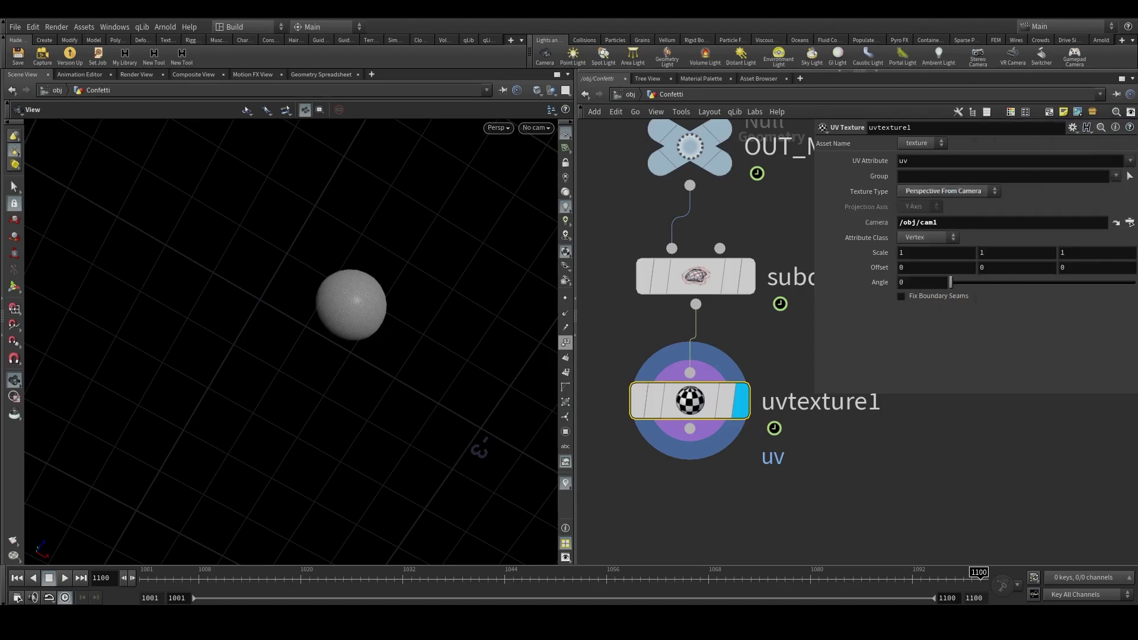
left_click(931, 237)
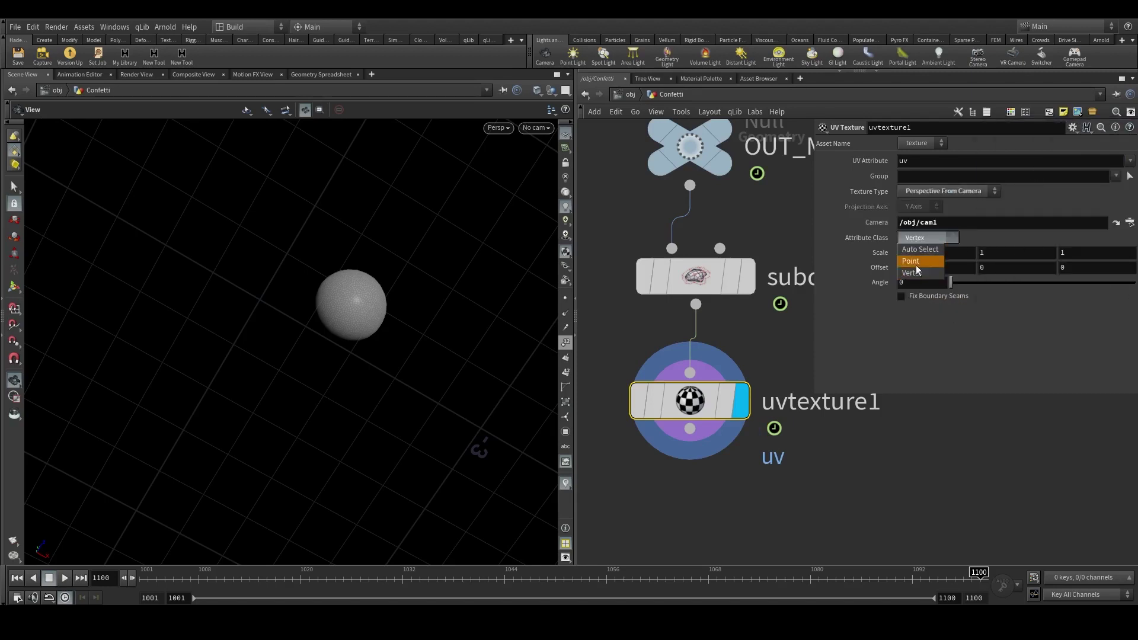
left_click(917, 264)
Add an Attribute from Map node below the UV Texture node.
middle_click_drag(740, 438, 748, 282)
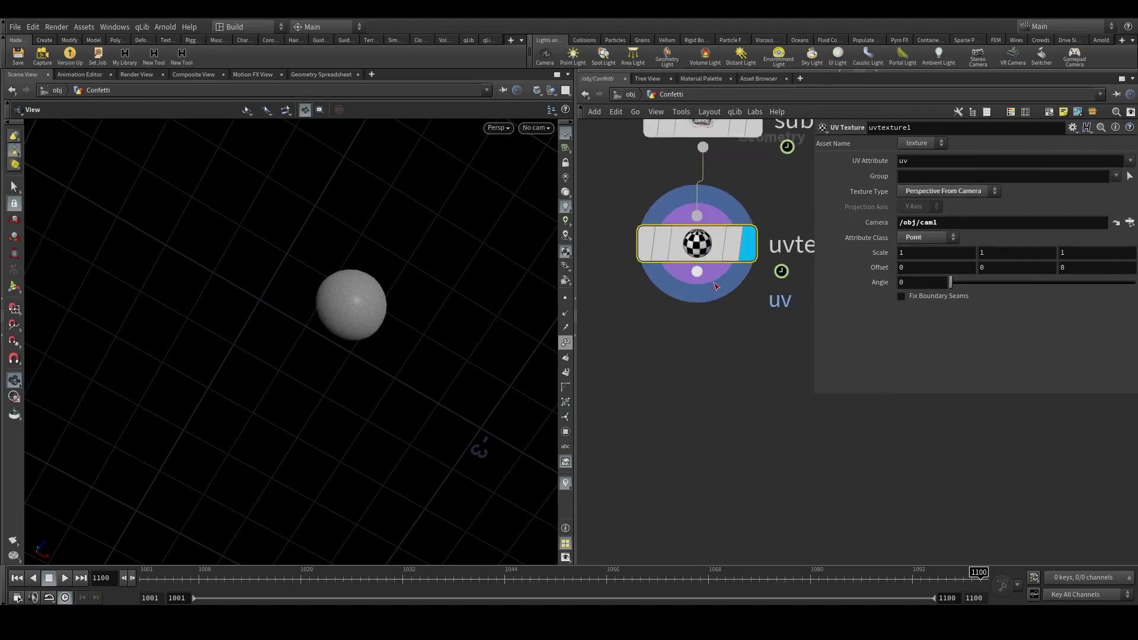
left_click_drag(715, 287, 770, 360)
type("at fro m")
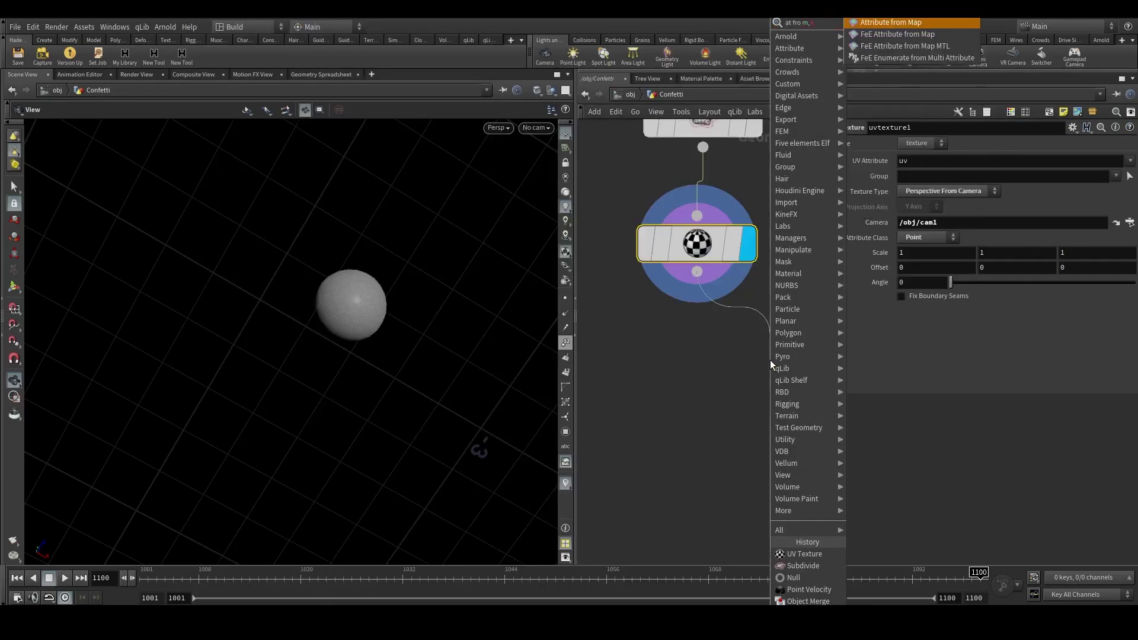
key("Return")
scroll(812, 442, "down", 2)
middle_click_drag(812, 442, 767, 410)
scroll(683, 450, "down", 4)
scroll(767, 410, "up", 3)
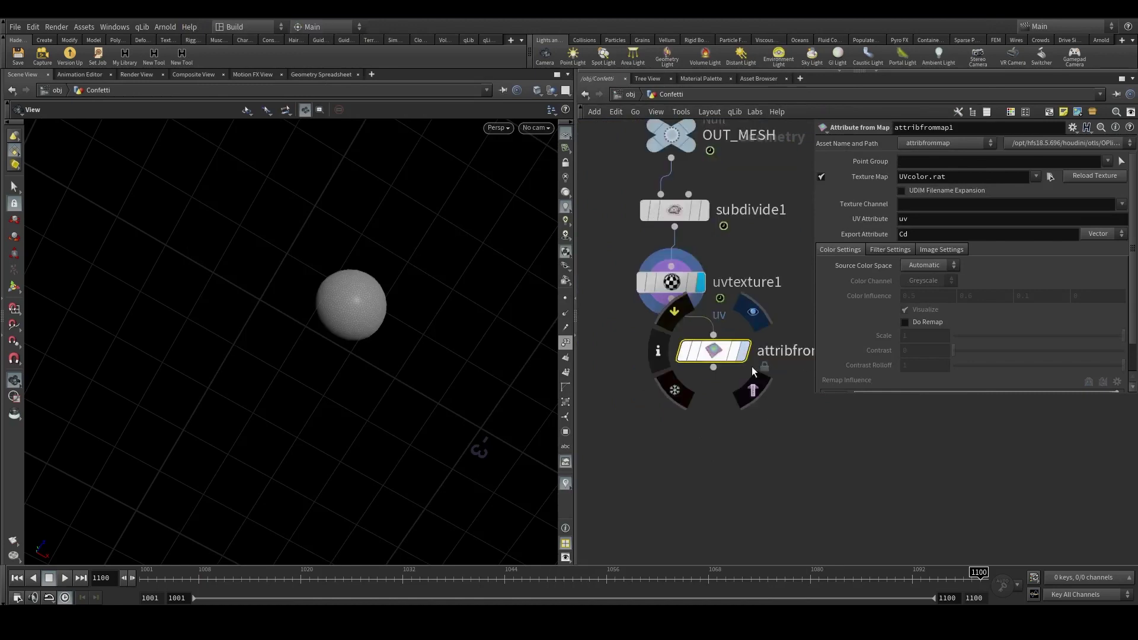
Display the Attribute from Map node and set its texture map to rocks001_basecolor.rat from $HFS/houdini/pic/texture/.
left_click(742, 352)
left_click(1050, 178)
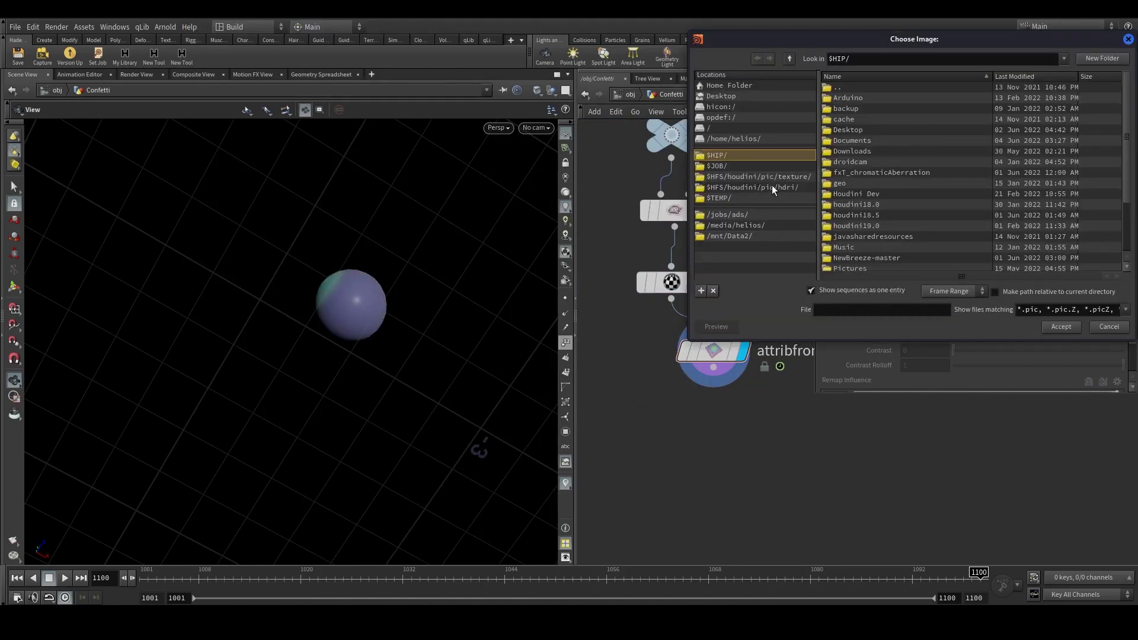
left_click(765, 177)
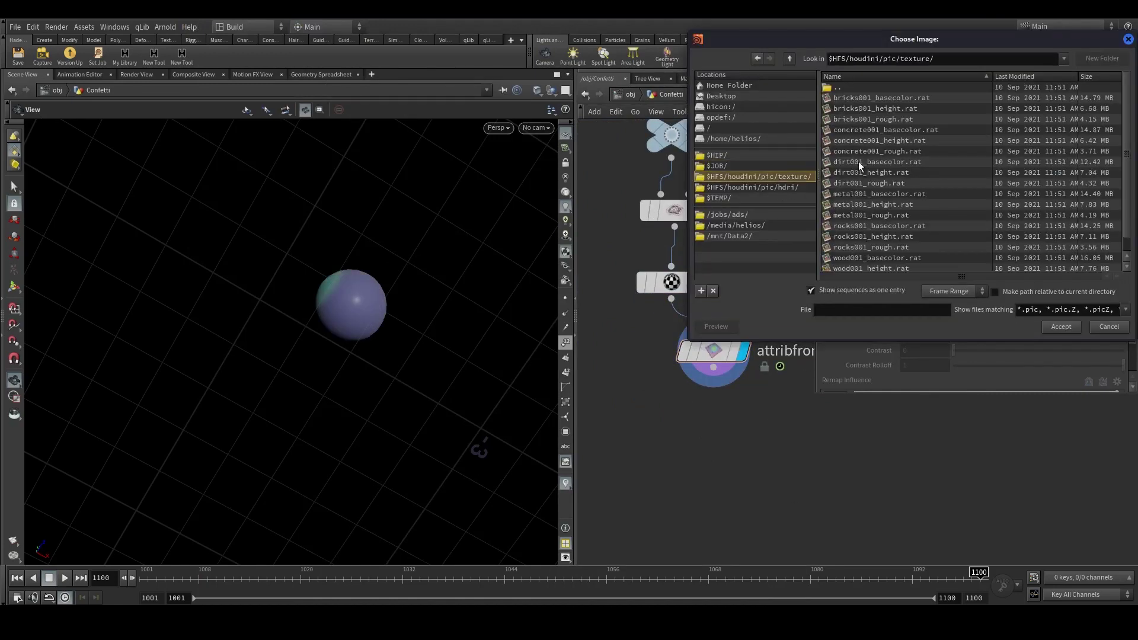
scroll(883, 178, "down", 1)
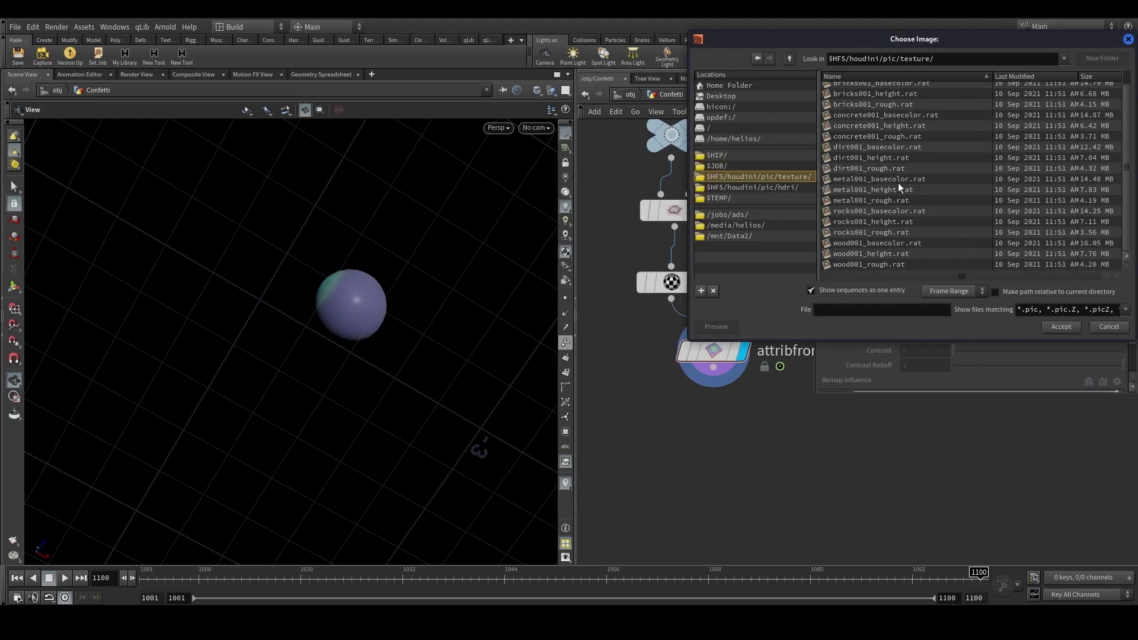
double_click(870, 211)
key("space+g")
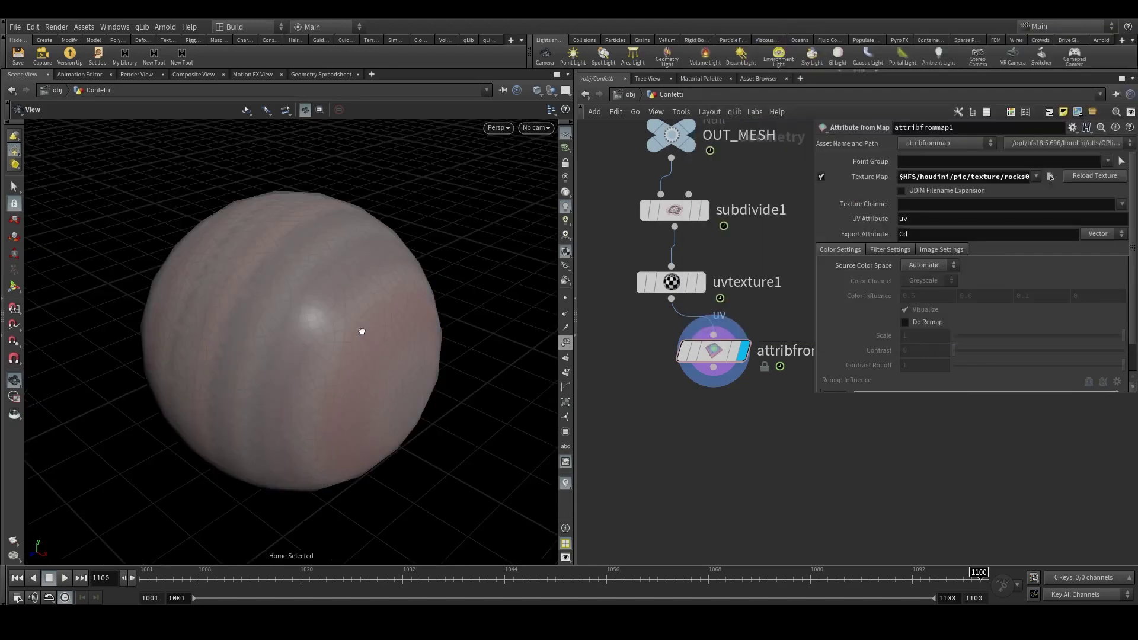
left_click_drag(361, 330, 516, 338)
Add a Time Shift node below the Attribute from Map node, set Clamp to Both, and make it the displayed output.
middle_click_drag(730, 436, 759, 373)
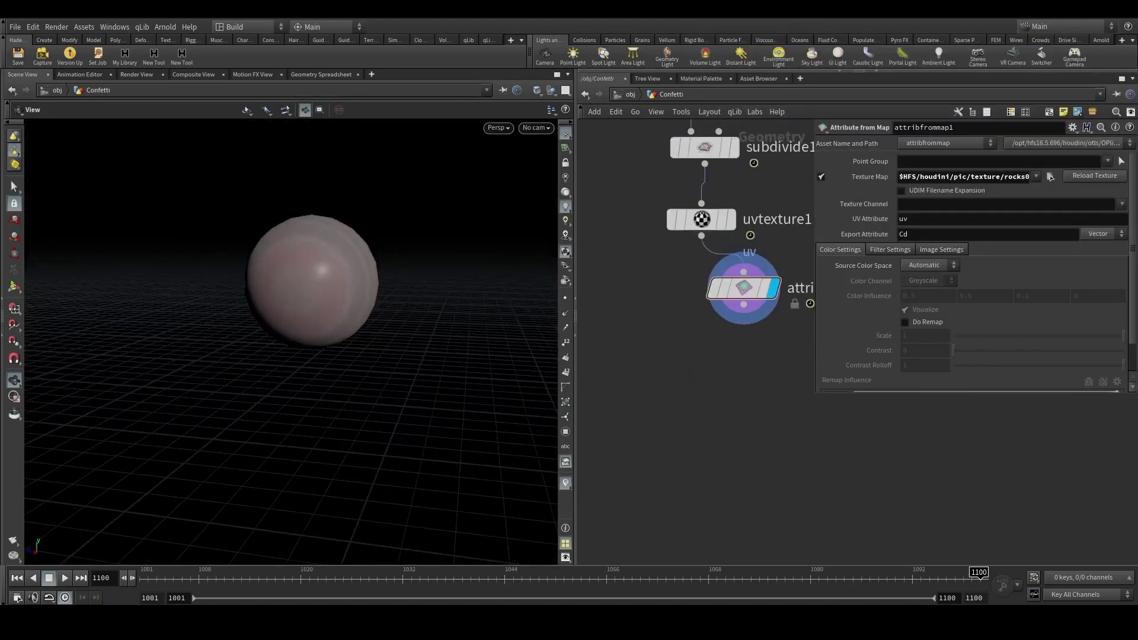
left_click(743, 305)
key("Tab")
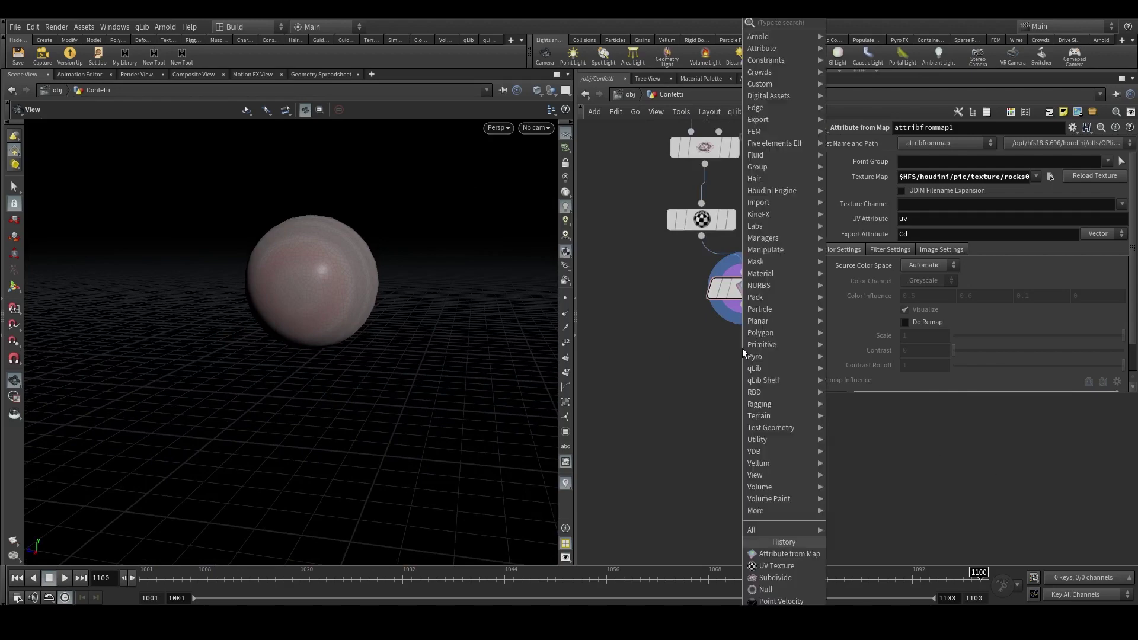
type("time")
key("Return")
left_click(742, 356)
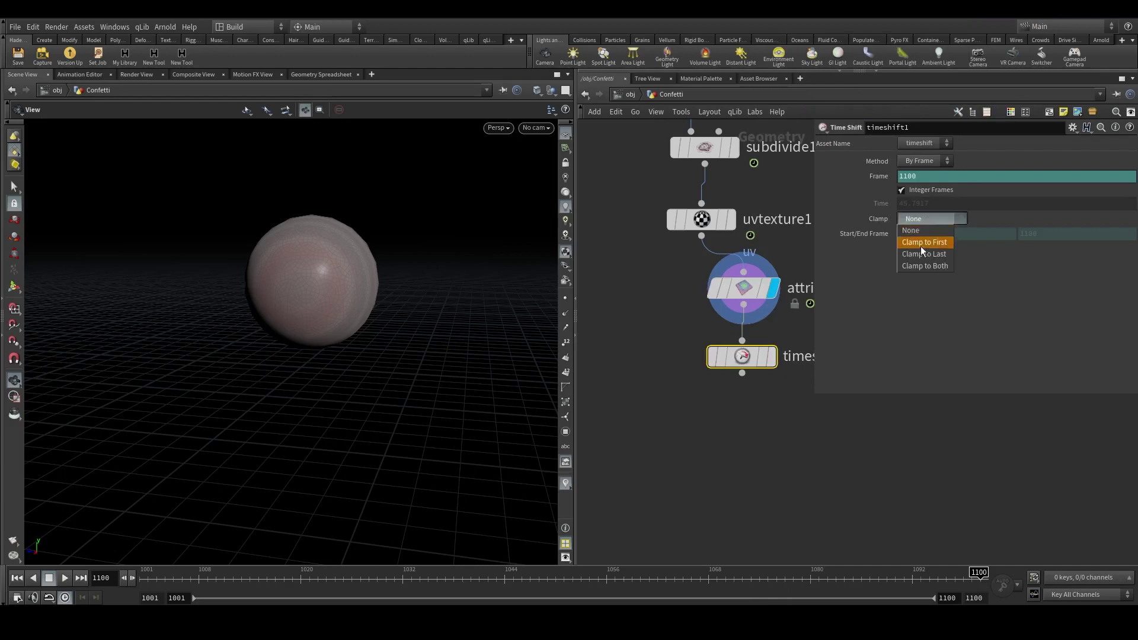
left_click(924, 265)
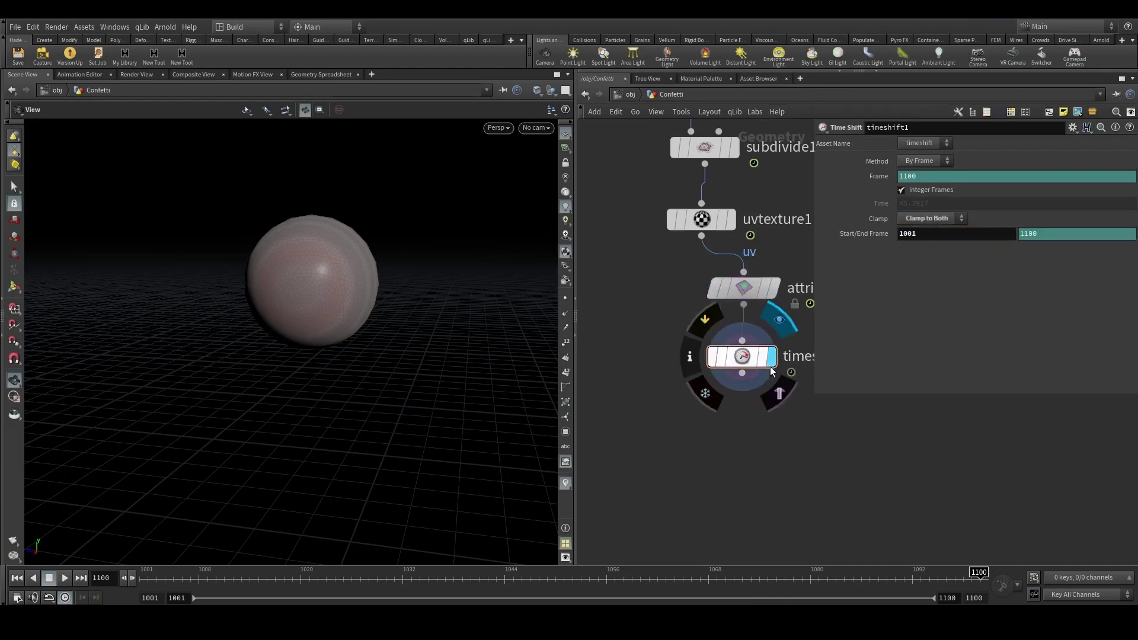
left_click_drag(175, 578, 497, 578)
Add an Attribute Copy node below the Time Shift node.
middle_click_drag(753, 474, 737, 437)
scroll(671, 396, "down", 3)
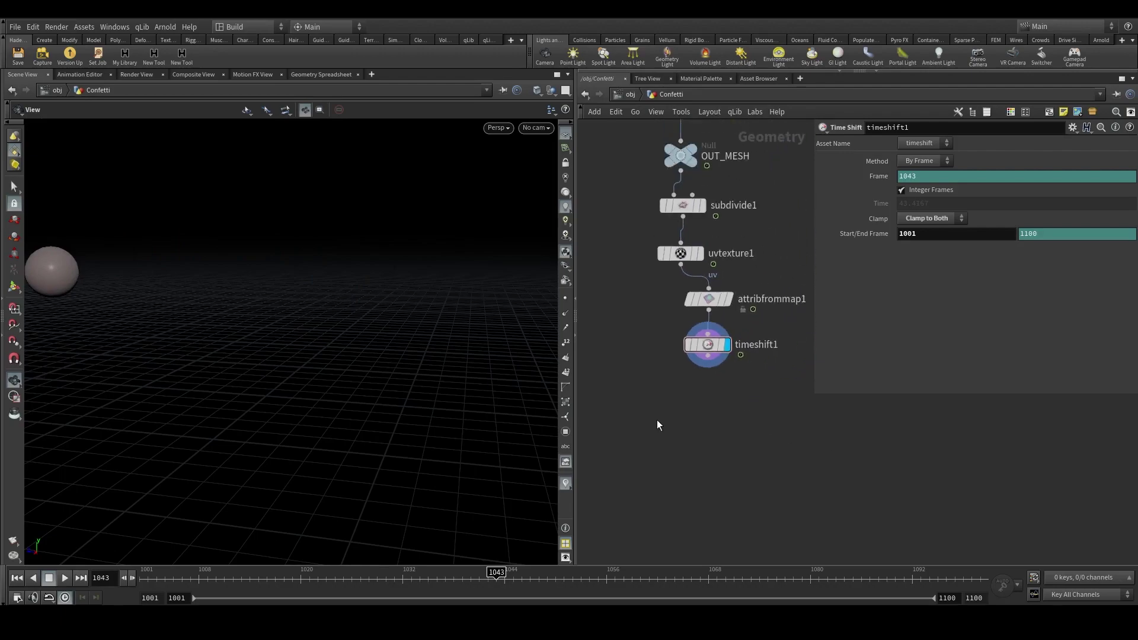
key("Tab")
type("at v")
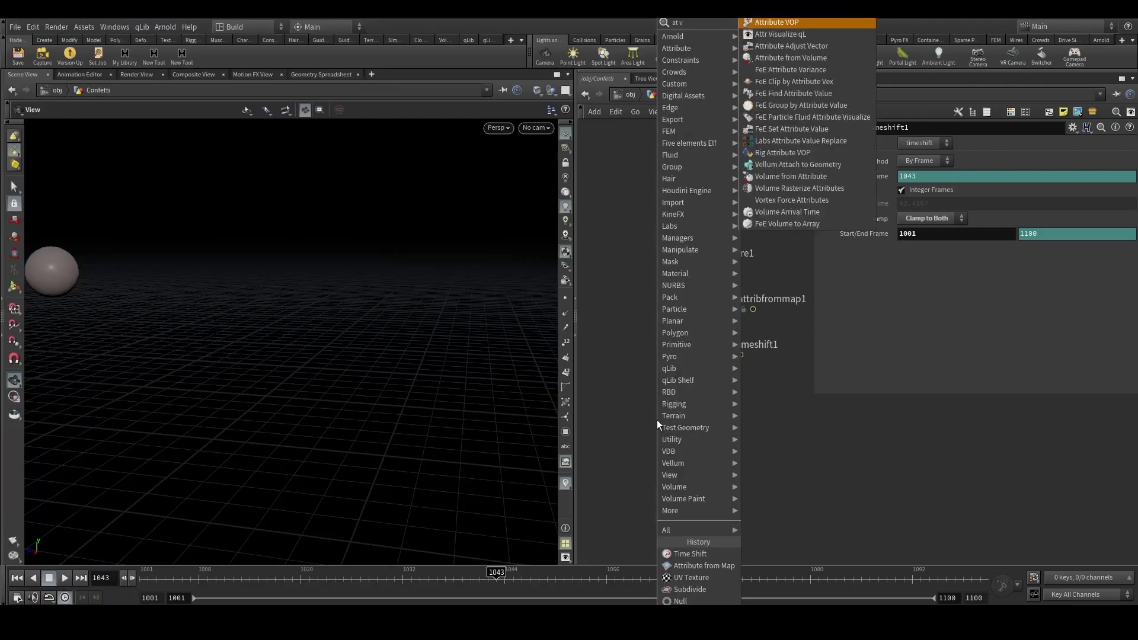
key("BackSpace")
type("c")
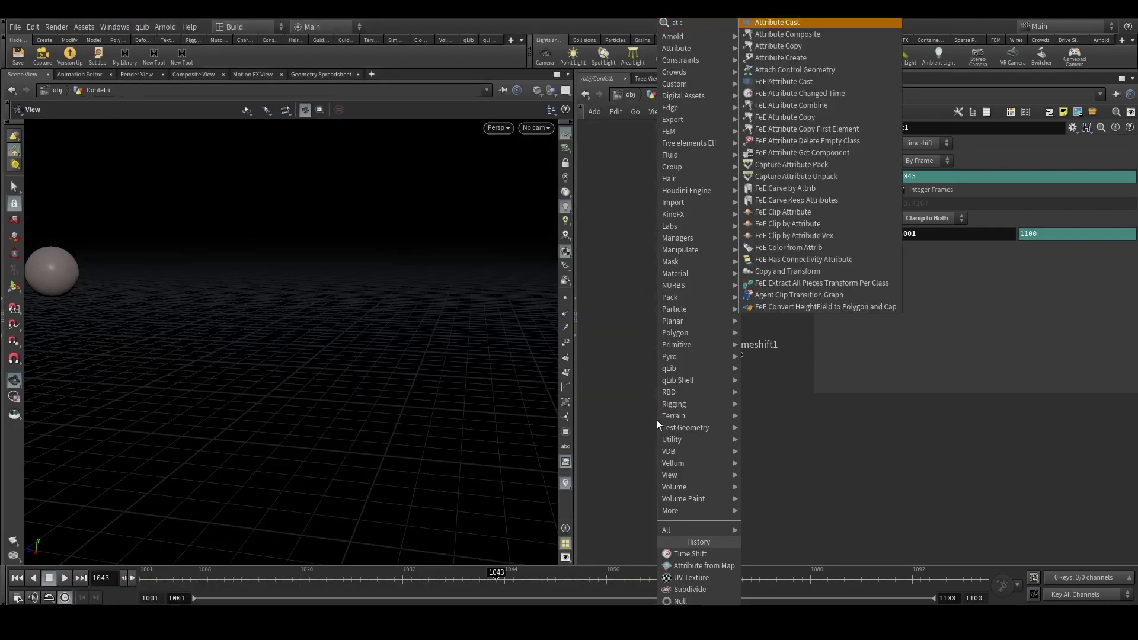
type("o")
key("Return")
left_click(685, 415)
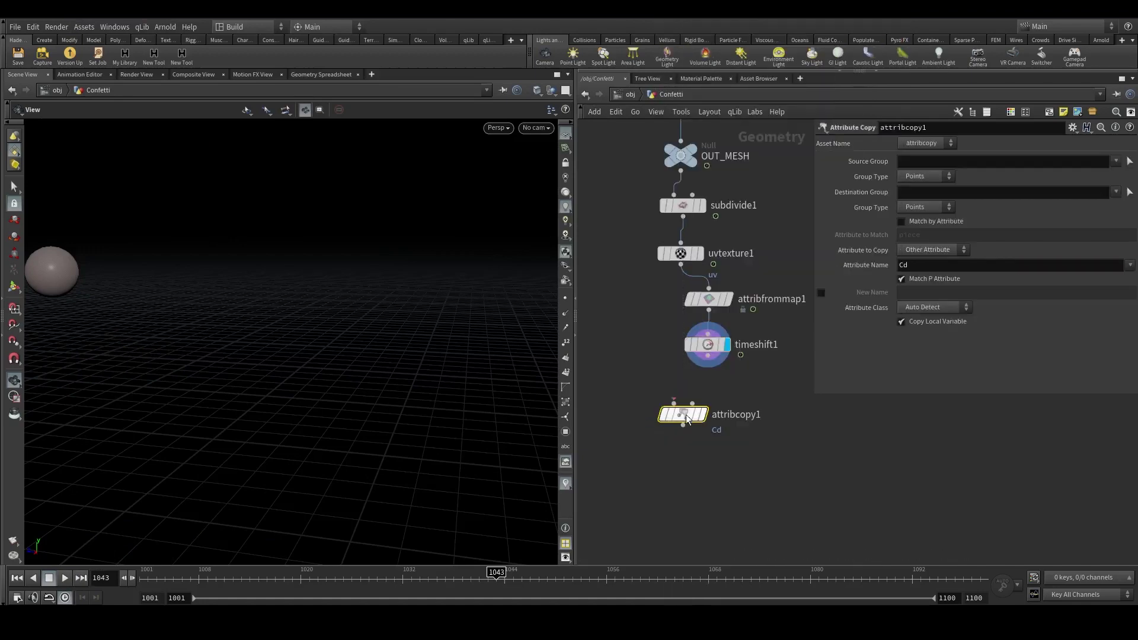
Wire the UV Texture into the Attribute Copy's first input and the Time Shift into its second, and display the result.
left_click_drag(680, 264, 675, 401)
left_click(703, 414)
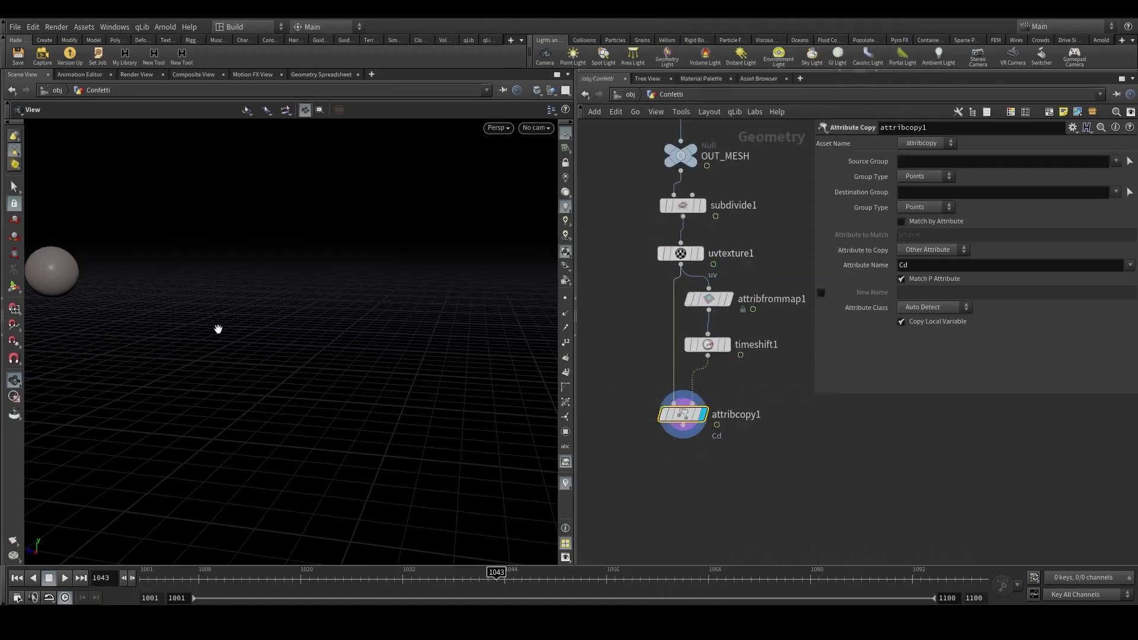
key("space+g")
left_click_drag(160, 304, 241, 337)
right_click_drag(242, 337, 259, 485)
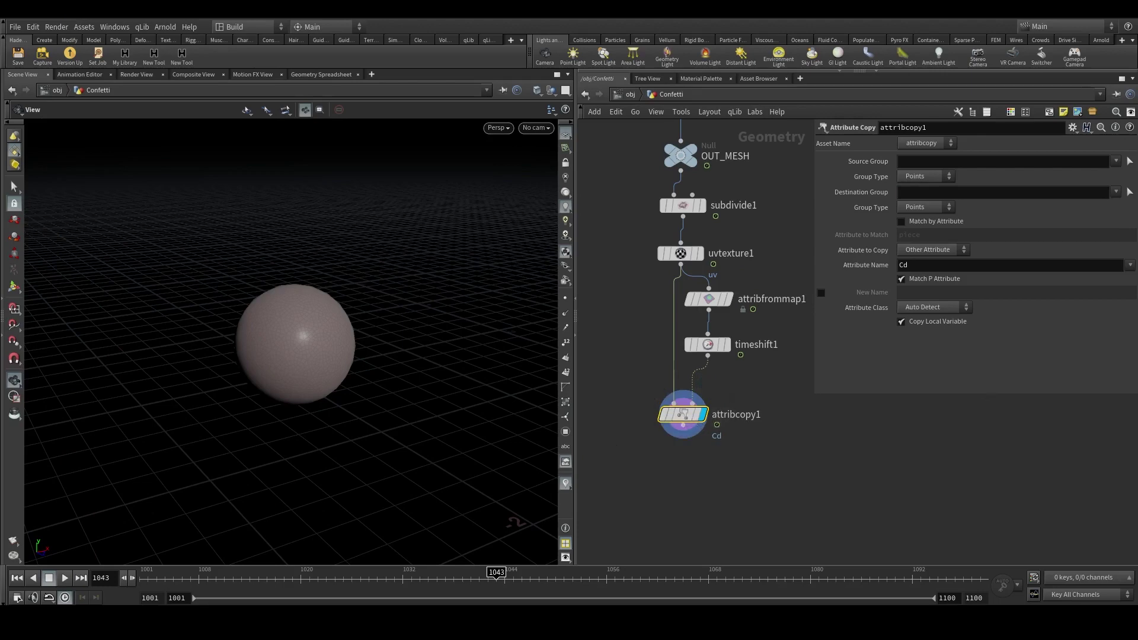
Scrub the timeline to frame 1001 and on to 1035 to examine the copied colour on the moving sphere.
left_click(708, 299)
left_click(680, 253)
left_click(708, 298)
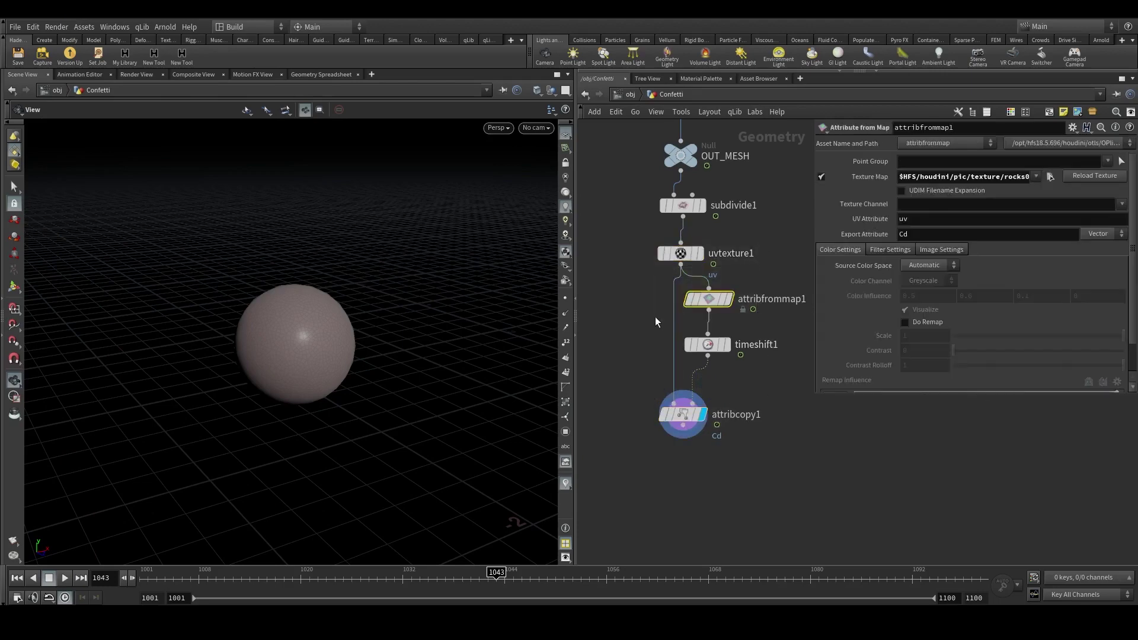
left_click_drag(417, 355, 301, 345)
left_click_drag(255, 575, 111, 574)
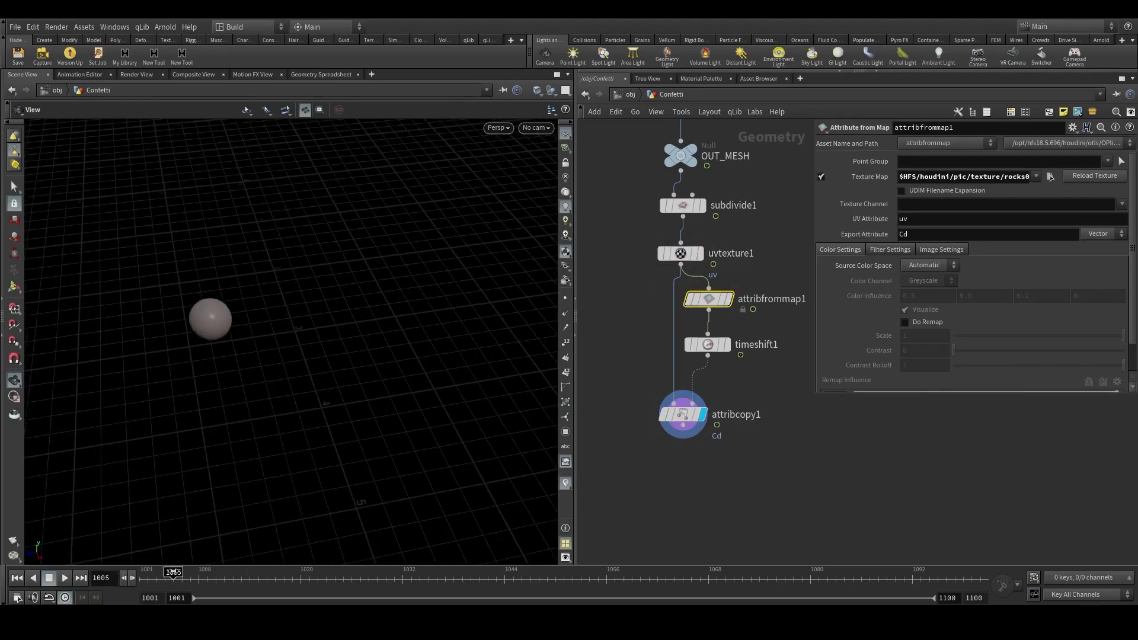
left_click(679, 466)
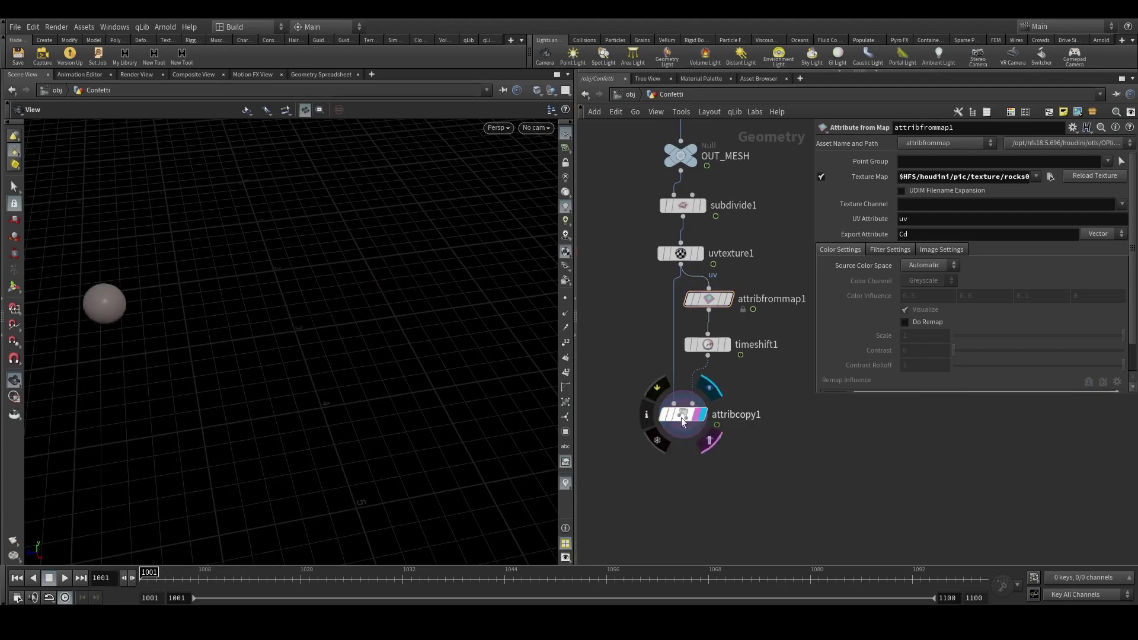
left_click(688, 415)
left_click_drag(149, 573, 428, 572)
key("g")
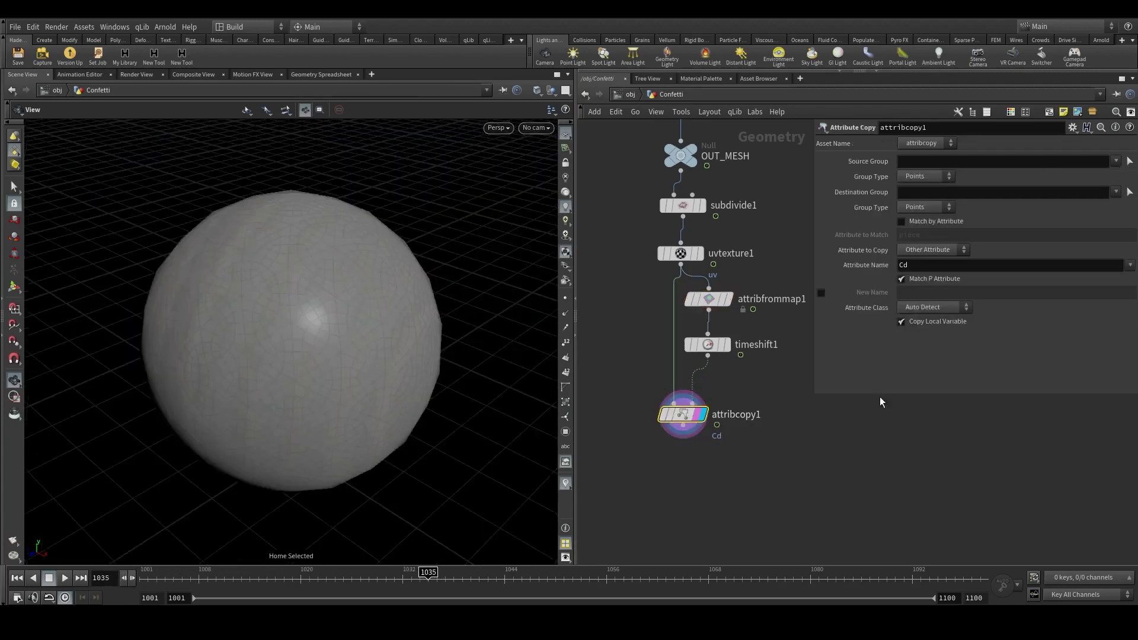
scroll(694, 447, "up", 1)
Add a Normal node after the Attribute Copy node and make it the displayed output.
left_click(680, 422)
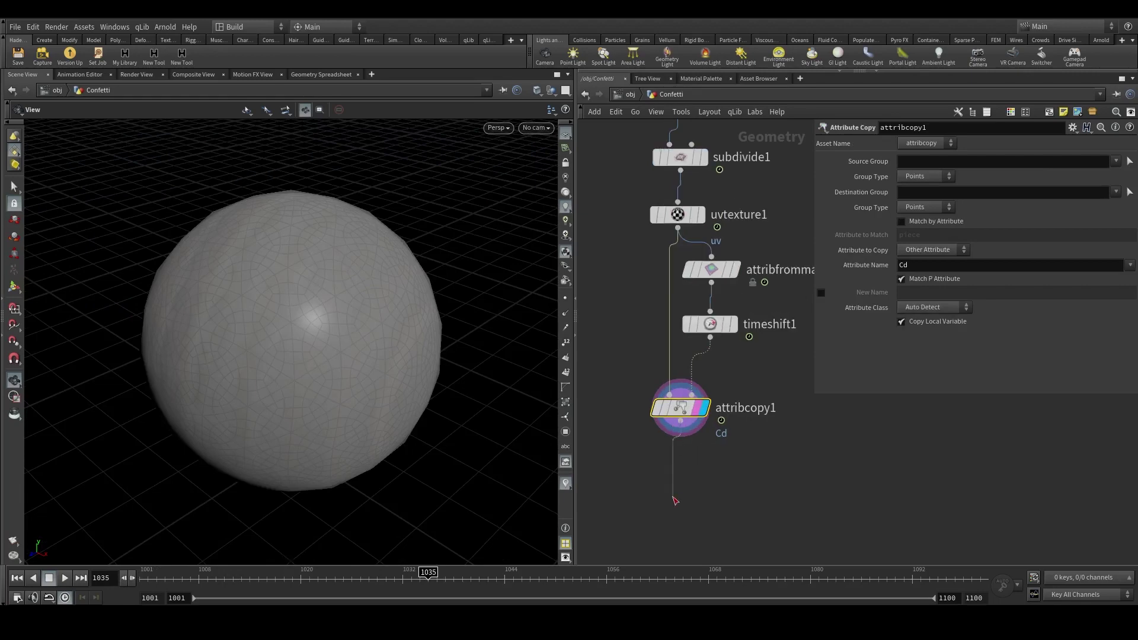
key("Tab")
type("normal")
key("Return")
left_click(691, 500)
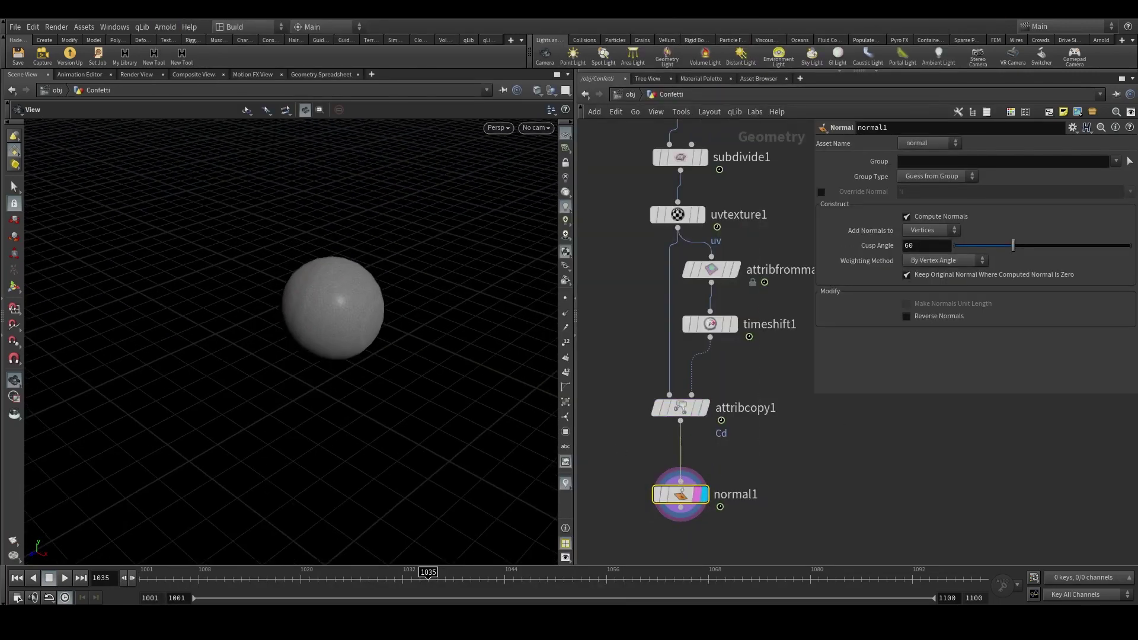
Add a Trail node below the Normal node and make it the displayed output.
middle_click_drag(674, 476, 646, 330)
key("Tab")
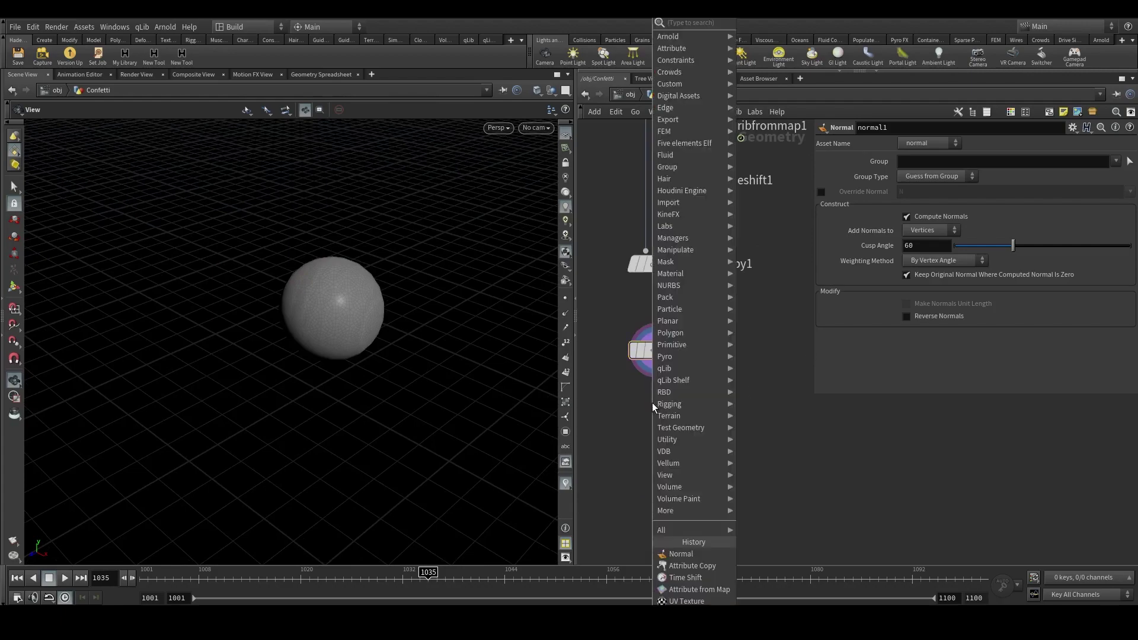
type("tra")
left_click(773, 35)
left_click(675, 405)
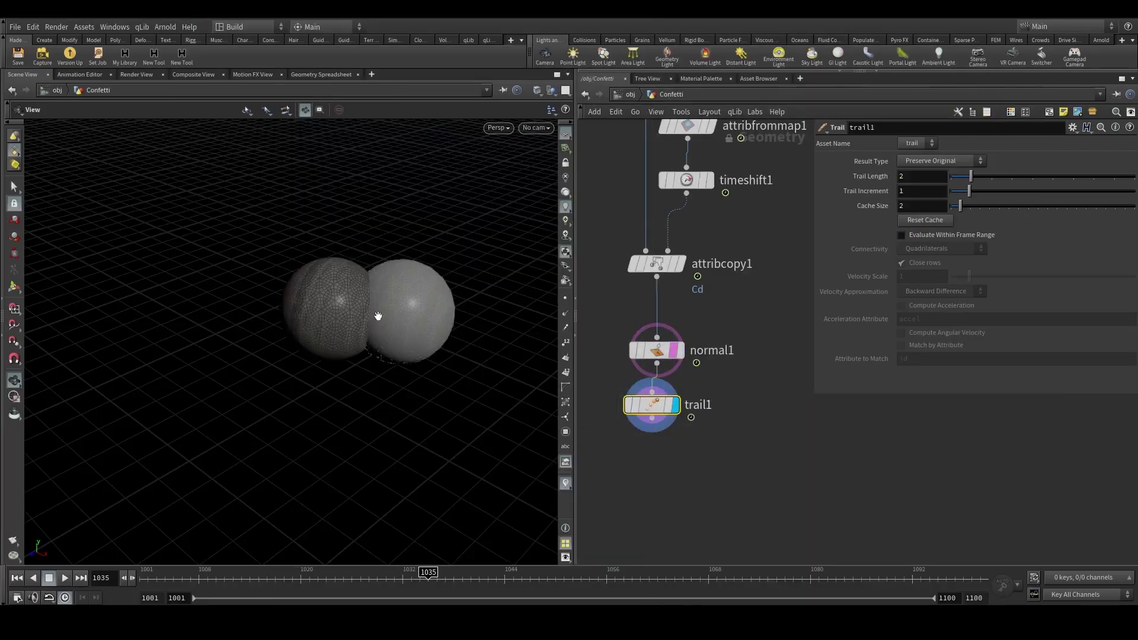
left_click_drag(378, 316, 681, 299)
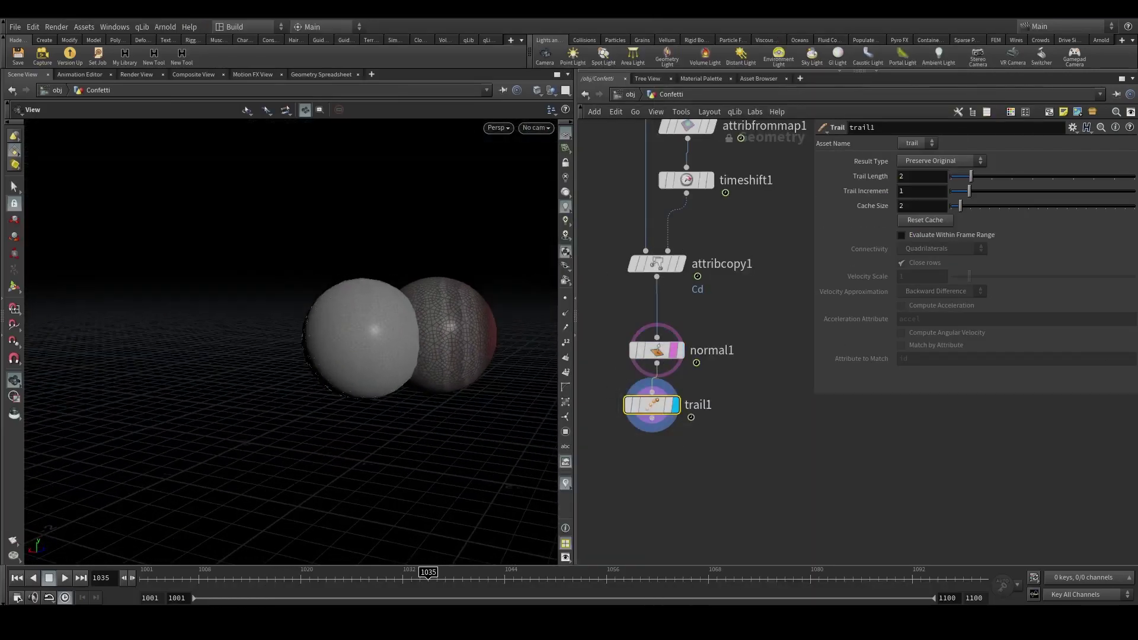
Add a Shrinkwrap node below the Trail node and display it.
middle_click_drag(608, 466, 660, 431)
key("Tab")
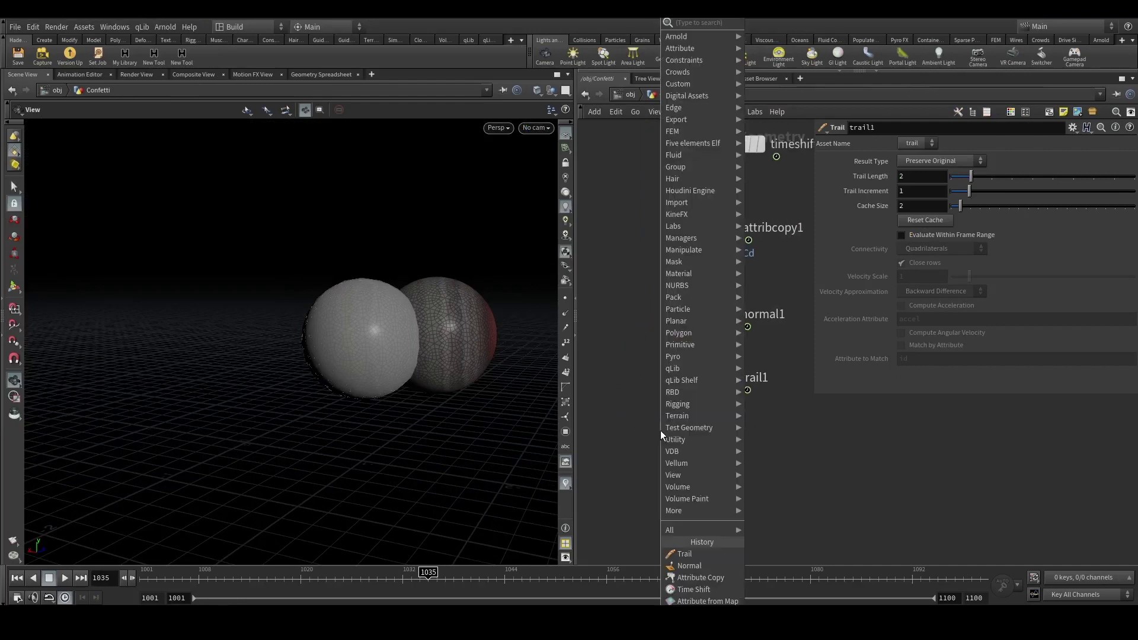
type("shi")
key("BackSpace")
type("r")
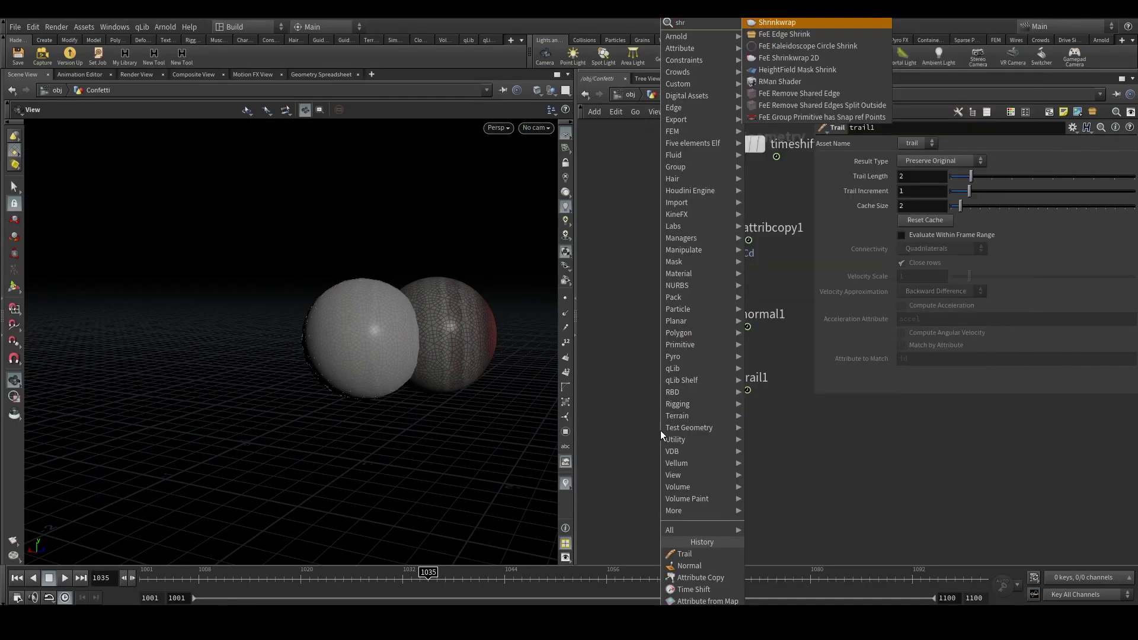
key("Return")
left_click(660, 430)
left_click(683, 433)
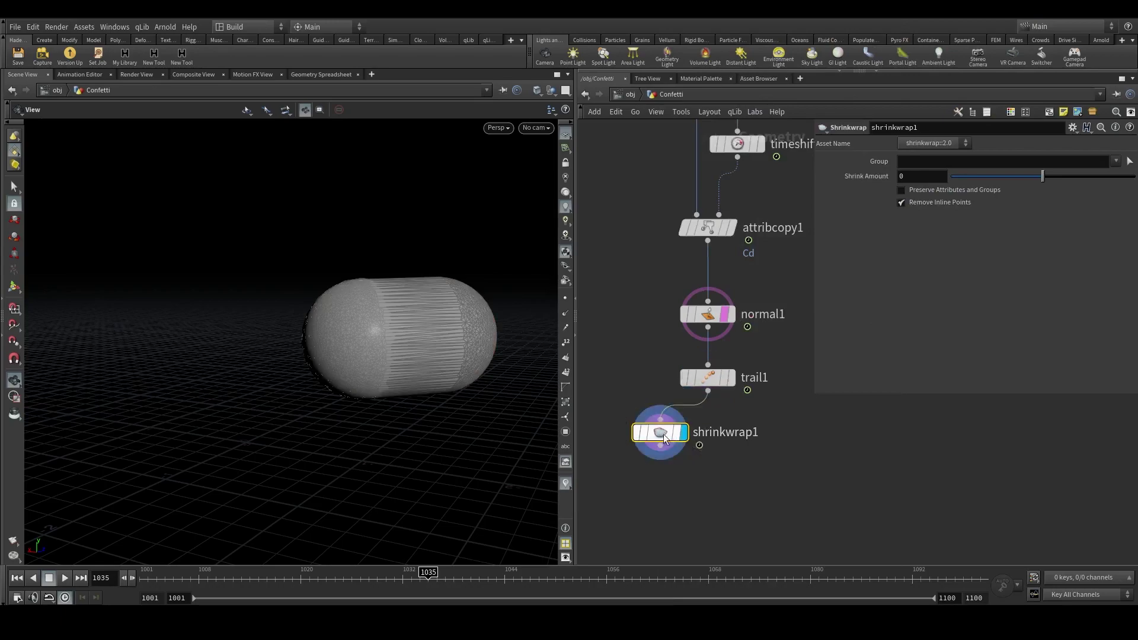
middle_click_drag(71, 329, 297, 331)
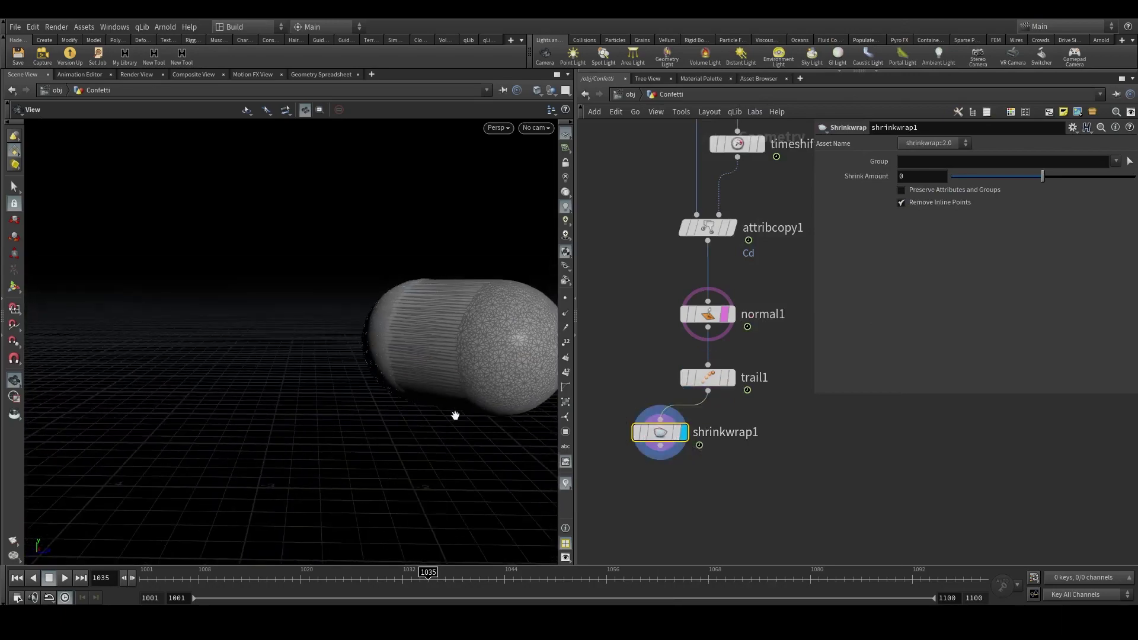
Add an Attribute Transfer node with Shrinkwrap as its first input and Trail as its second, and display it.
scroll(681, 470, "down", 2)
key("Tab")
type("at tr")
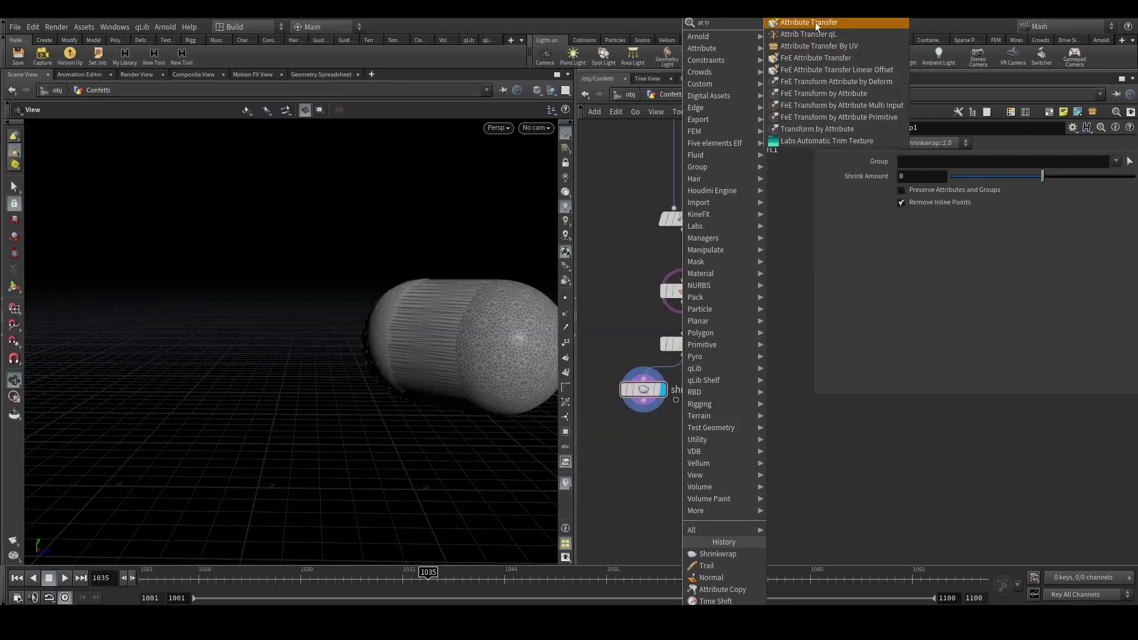
key("Return")
left_click(683, 468)
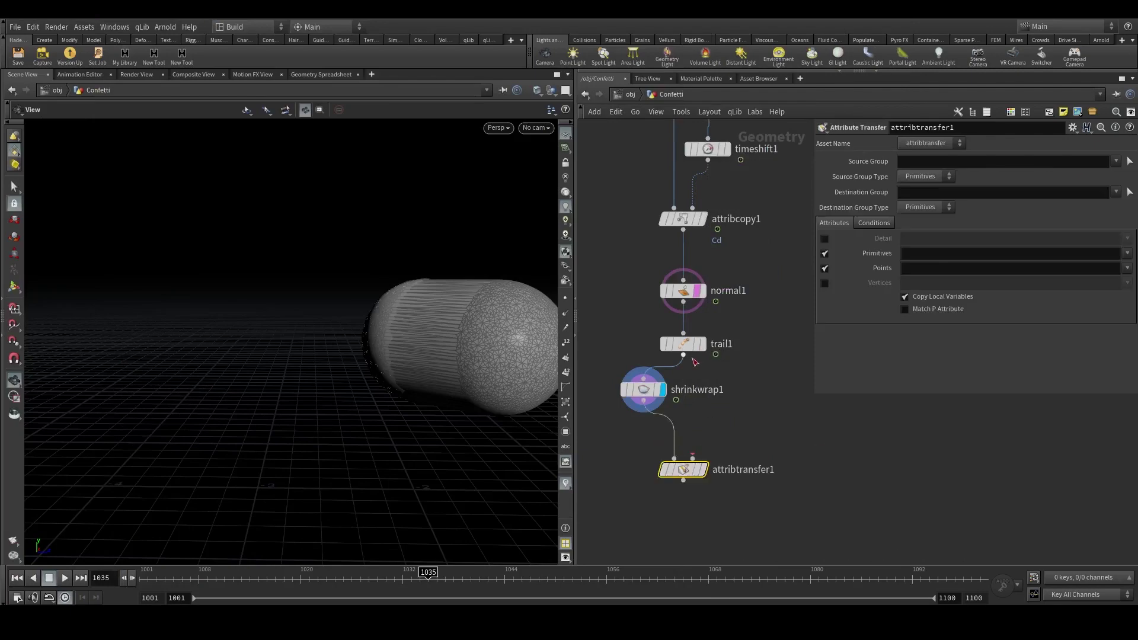
left_click_drag(692, 457, 683, 355)
left_click(703, 469)
Show the point trails and examine the transferred colour and velocity around the shrinkwrapped shape.
left_click_drag(437, 384, 504, 385)
left_click_drag(820, 440, 688, 477)
left_click_drag(409, 358, 332, 361)
scroll(341, 362, "up", 5)
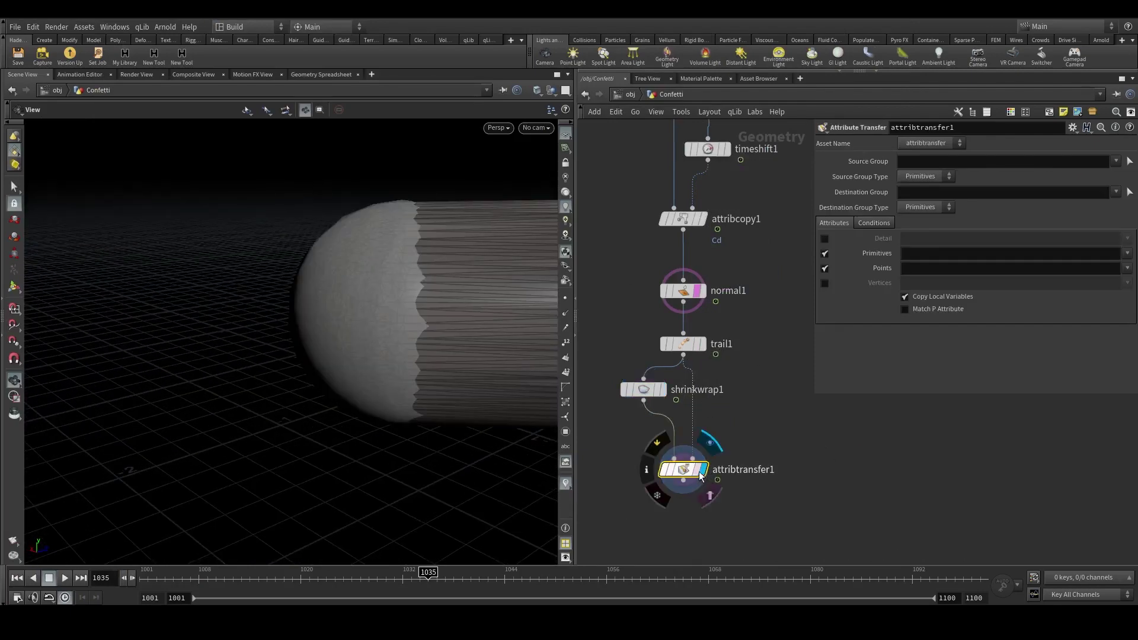
left_click_drag(437, 345, 490, 299)
scroll(327, 310, "down", 5)
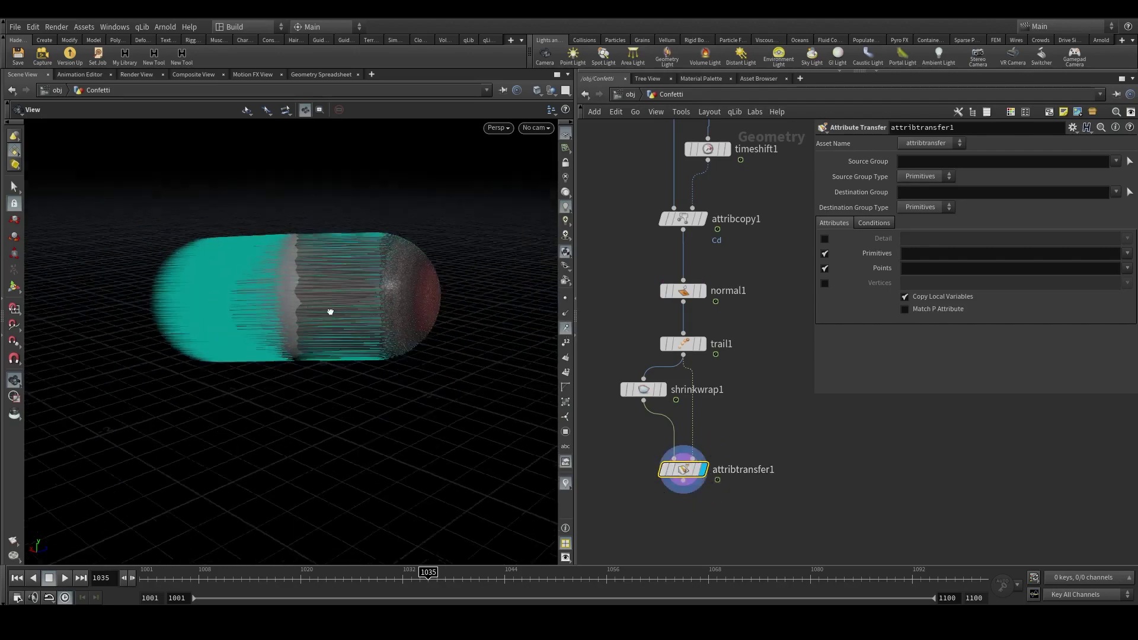
left_click_drag(328, 310, 245, 361)
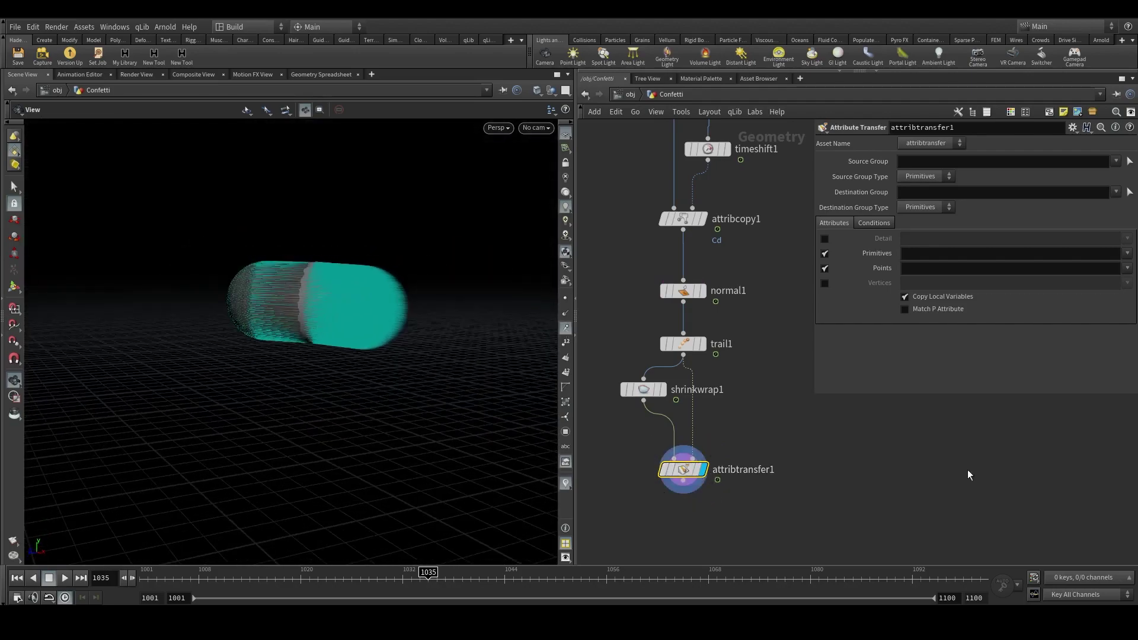
Add a second Normal node below the Attribute Transfer node.
middle_click_drag(783, 512, 791, 390)
key("Tab")
type("normal")
key("Return")
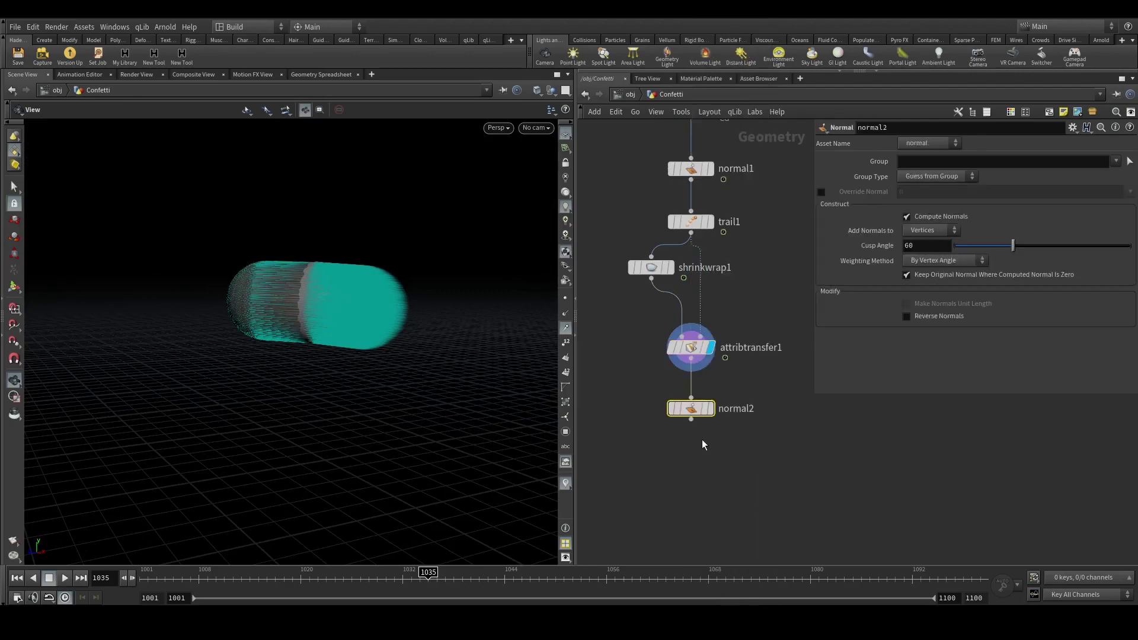
Add a Point Velocity node below the second Normal node, display it, and compare the trails with it bypassed and active.
key("Tab")
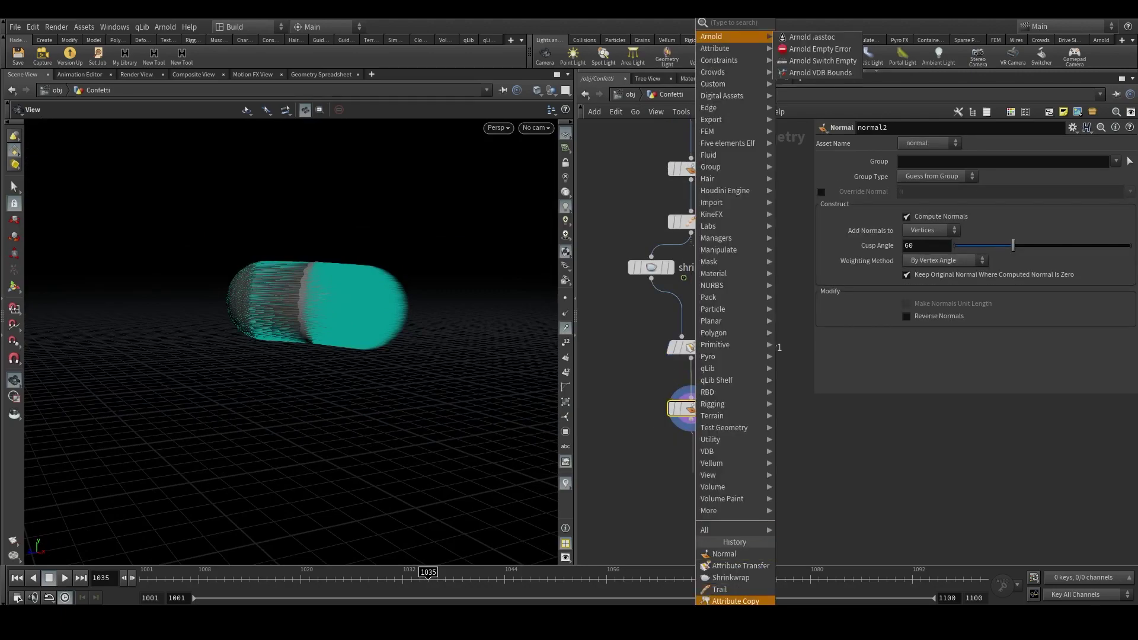
type("point v")
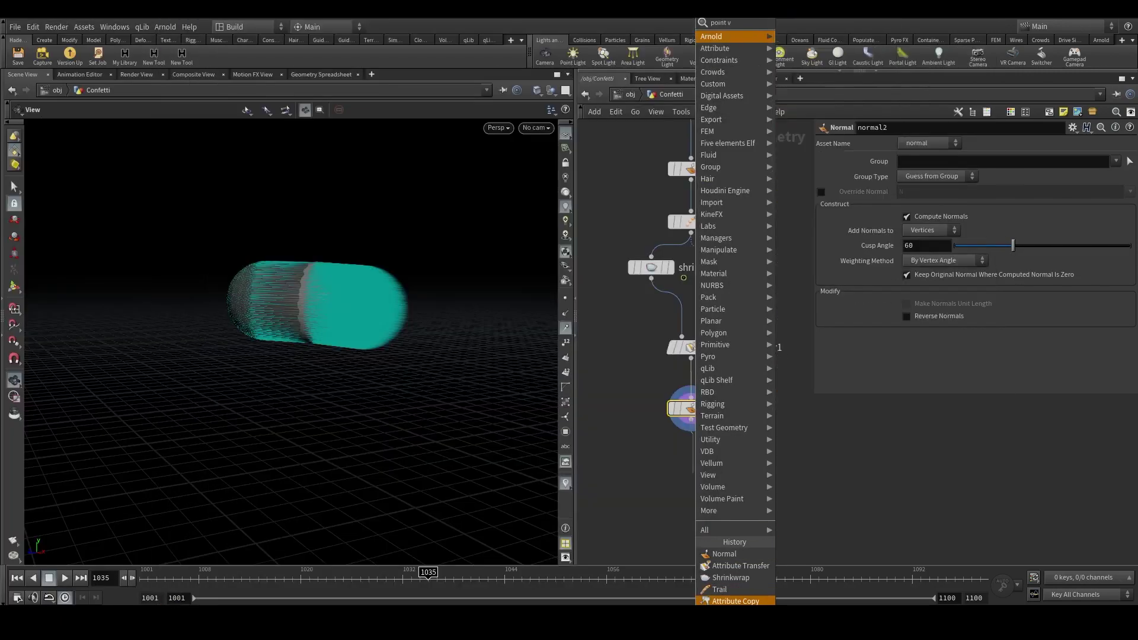
key("Return")
left_click(711, 473)
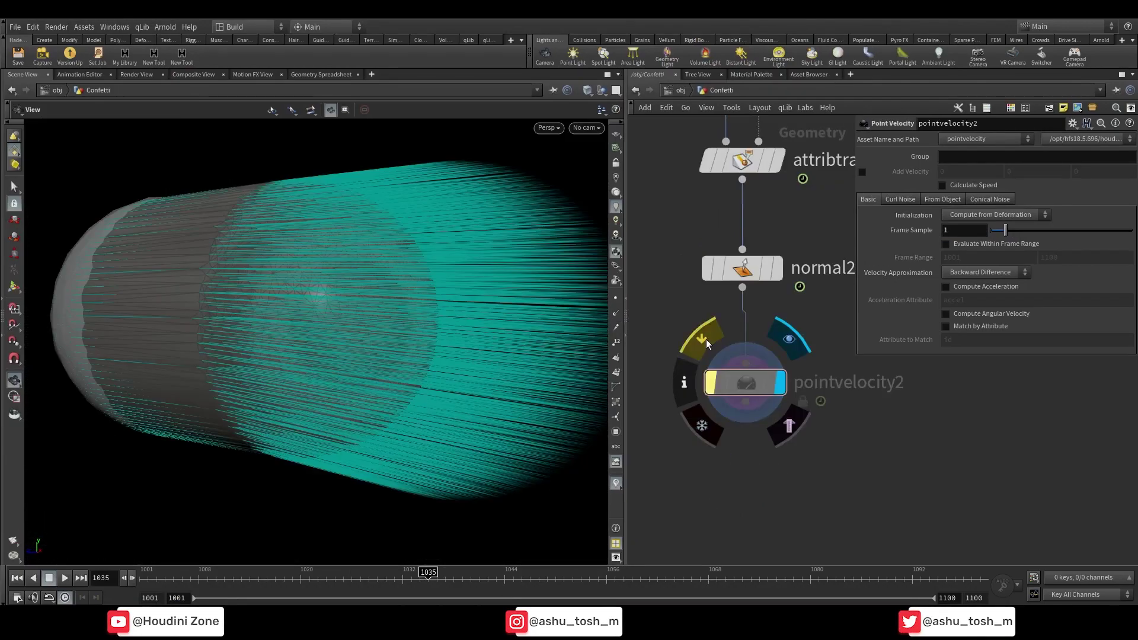
left_click(706, 337)
left_click(706, 336)
left_click(706, 335)
Add a Scatter node below the Point Velocity node and set its forced total count to 40.
key("Tab")
type("sca")
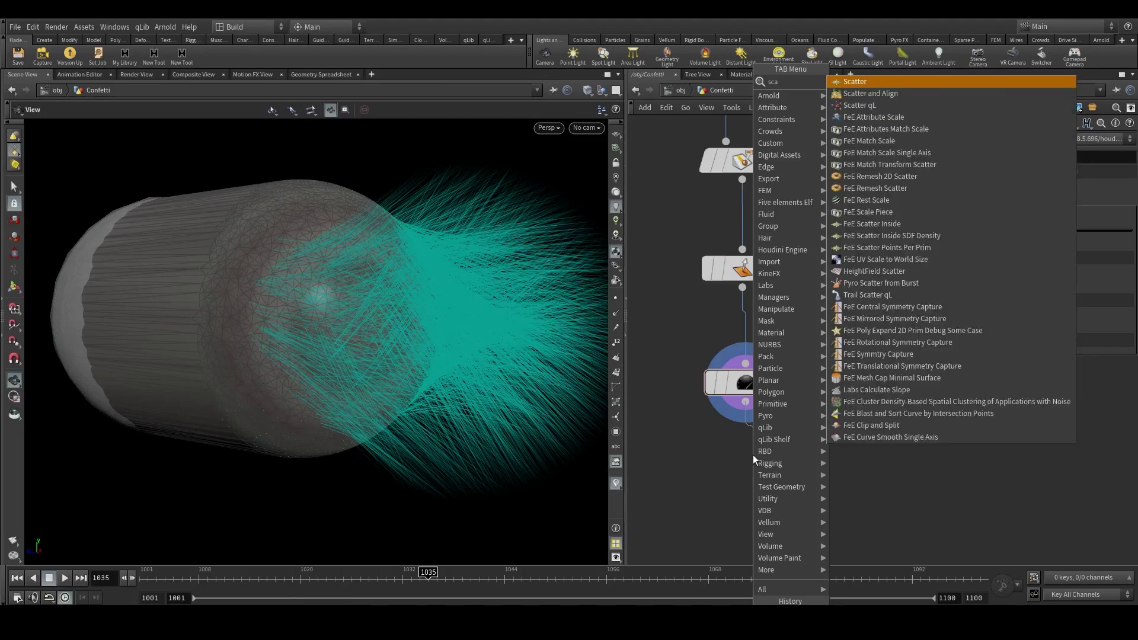
key("Return")
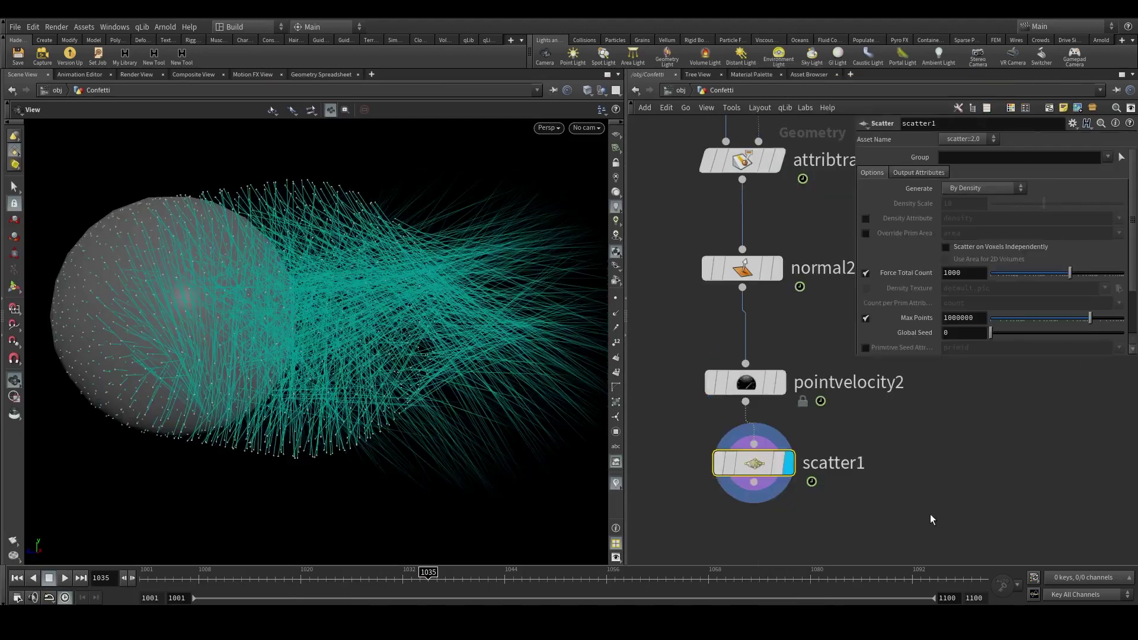
left_click_drag(960, 274, 911, 274)
left_click(959, 272)
key("BackSpace")
type("40")
key("Return")
Set the Scatter node's global seed to $FF and align the node directly beneath Point Velocity.
left_click(960, 333)
type("$FF")
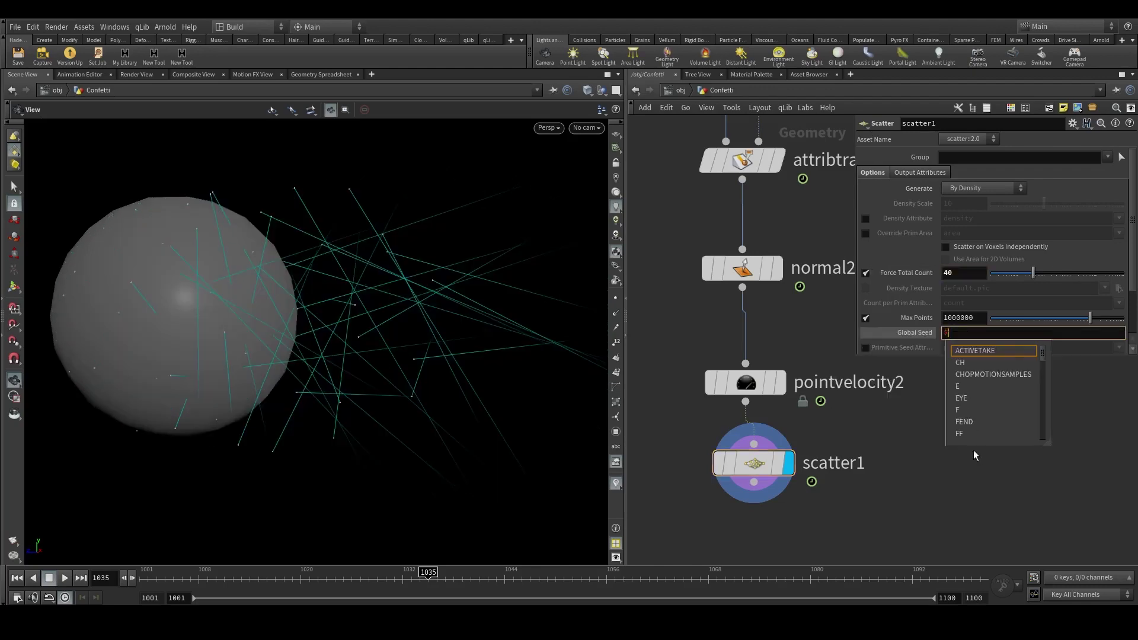
key("Return")
left_click_drag(762, 467, 754, 469)
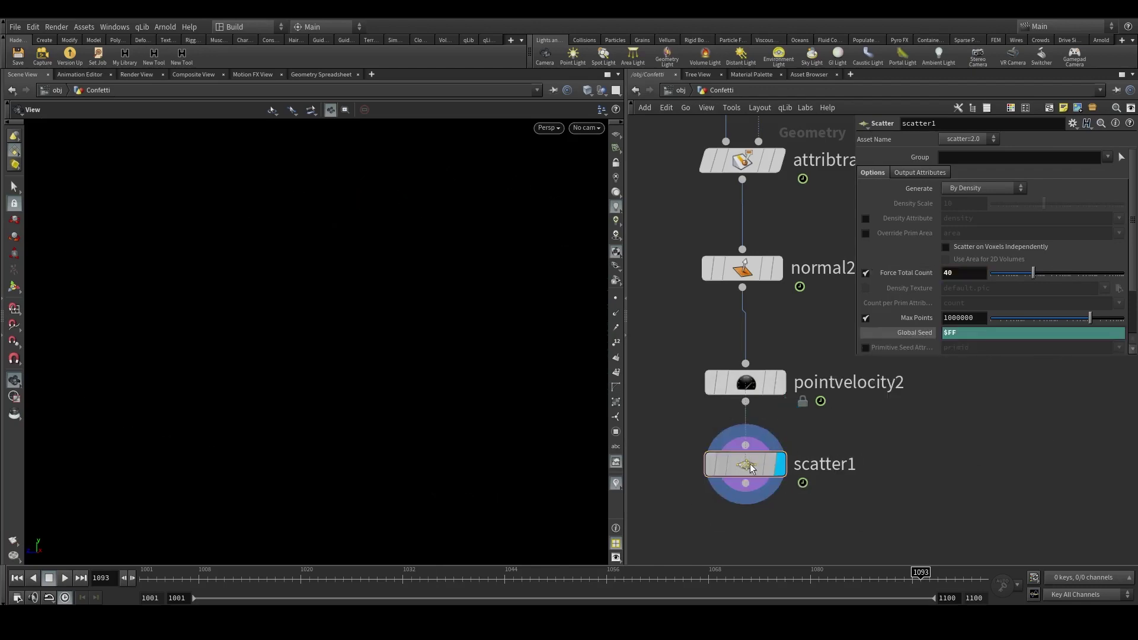
key("space+g")
scroll(409, 387, "down", 5)
mouse_move(409, 387)
left_mouse_down()
mouse_move(315, 432)
mouse_move(470, 391)
mouse_move(427, 379)
mouse_move(492, 347)
left_mouse_up()
left_click(601, 90)
left_click(619, 127)
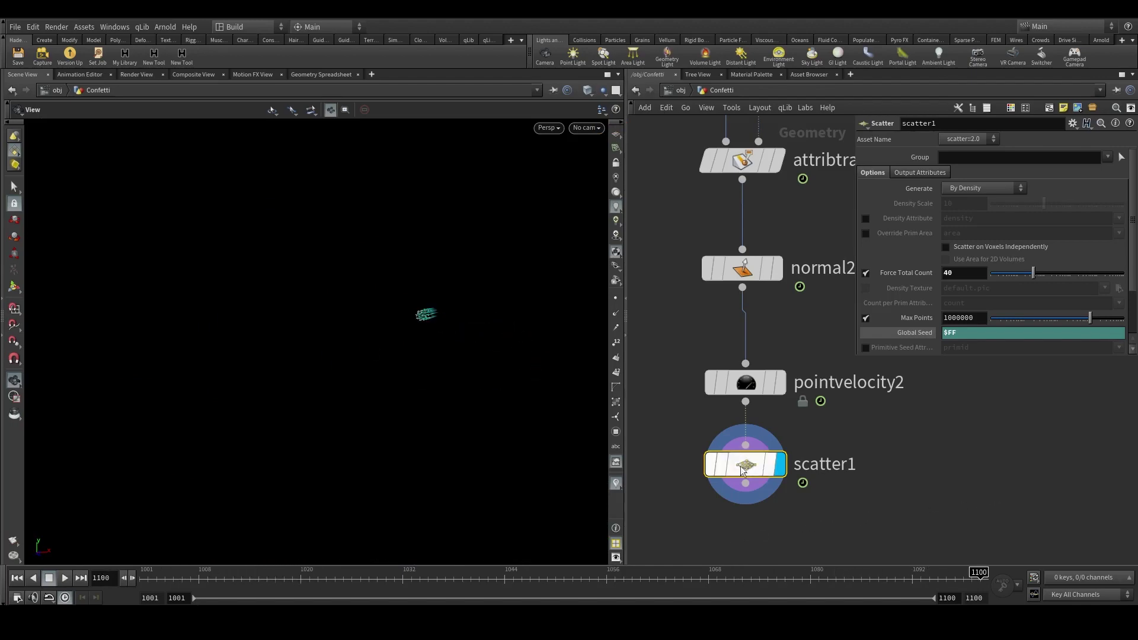
Add an Attribute Wrangle below the Scatter node, display it, and align it in the network.
middle_click_drag(745, 480, 745, 324)
left_click(745, 327)
key("Tab")
type("awra")
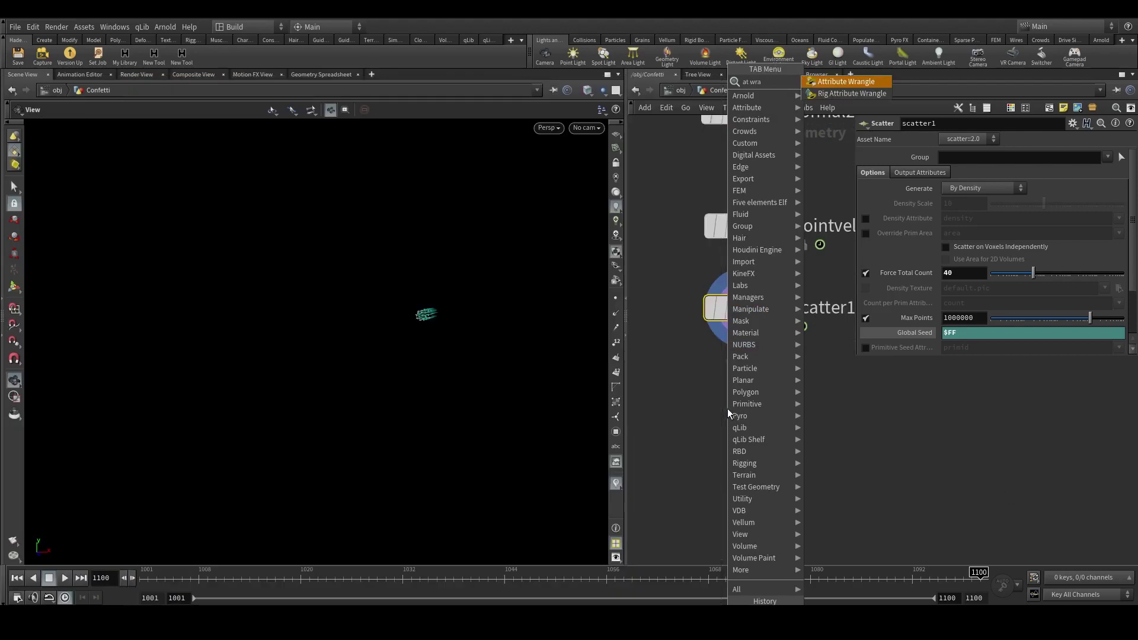
key("Return")
key("Return")
left_click(768, 407)
left_click_drag(719, 422, 736, 425)
left_click(943, 250)
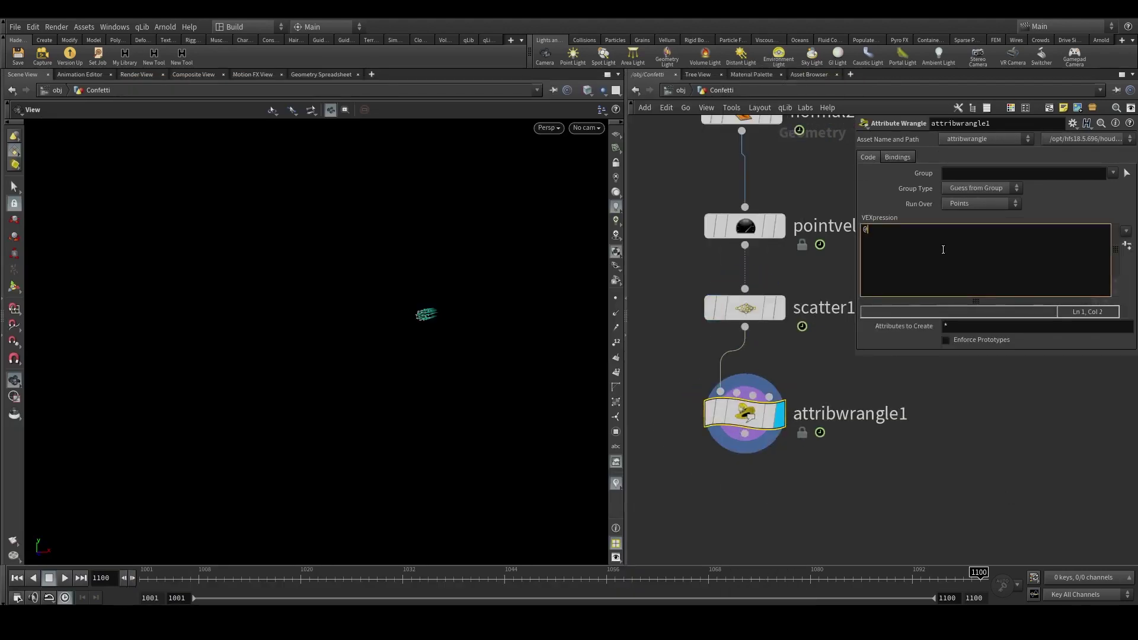
type("@pscale = 0.03;")
key("Return")
type("matrix")
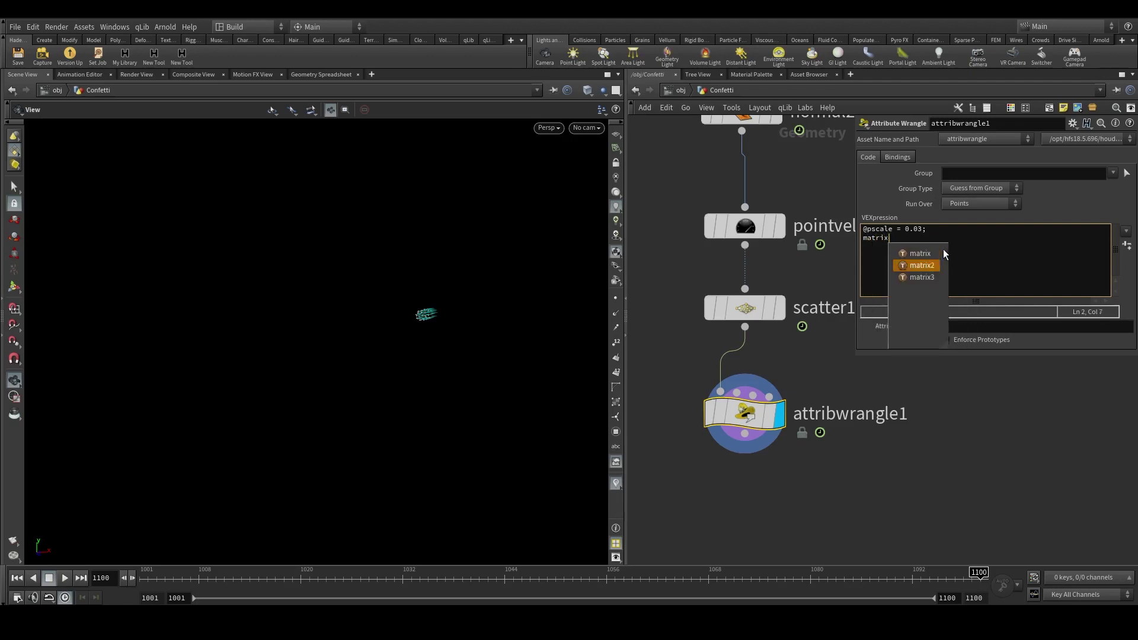
key("Down")
key("Return")
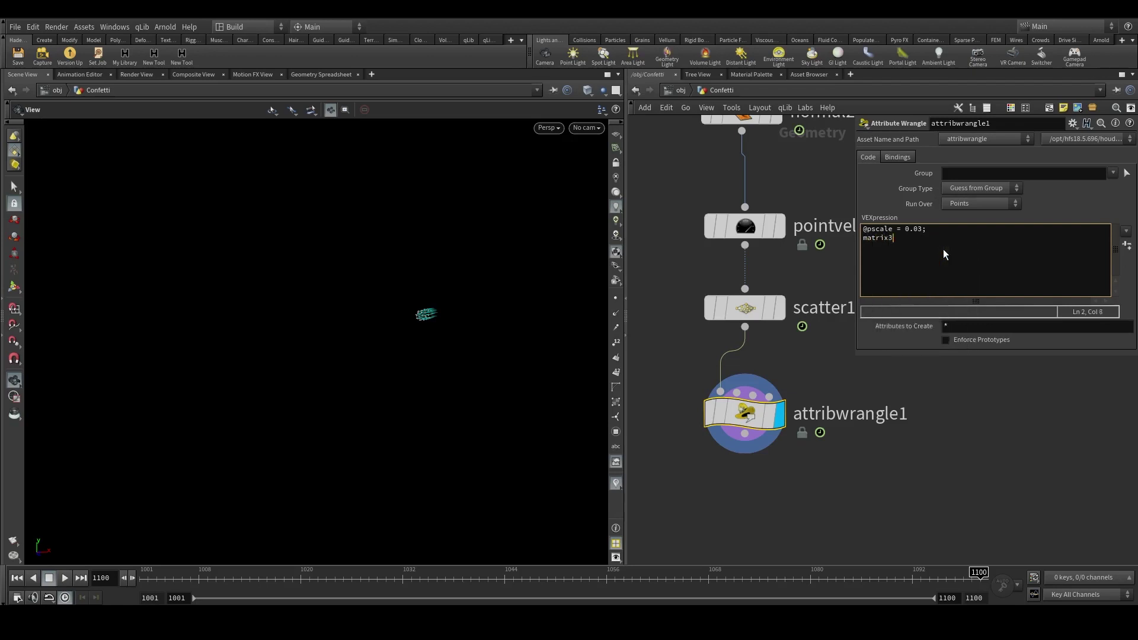
type("m = dih")
left_click(944, 253)
type("({0,1,0},@N);")
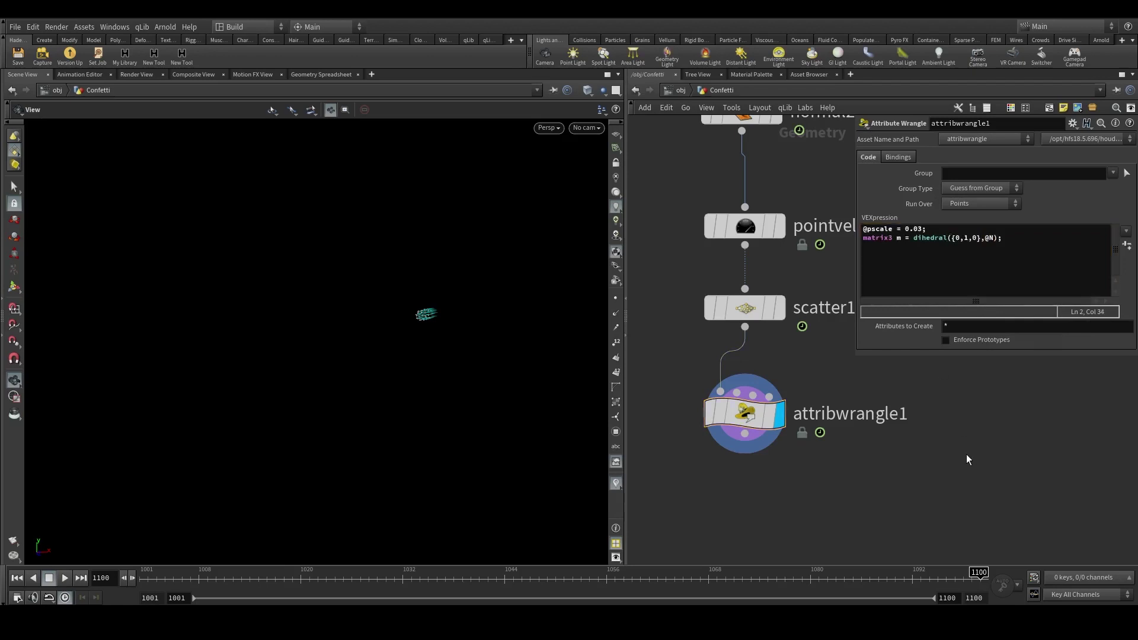
left_click(1036, 255)
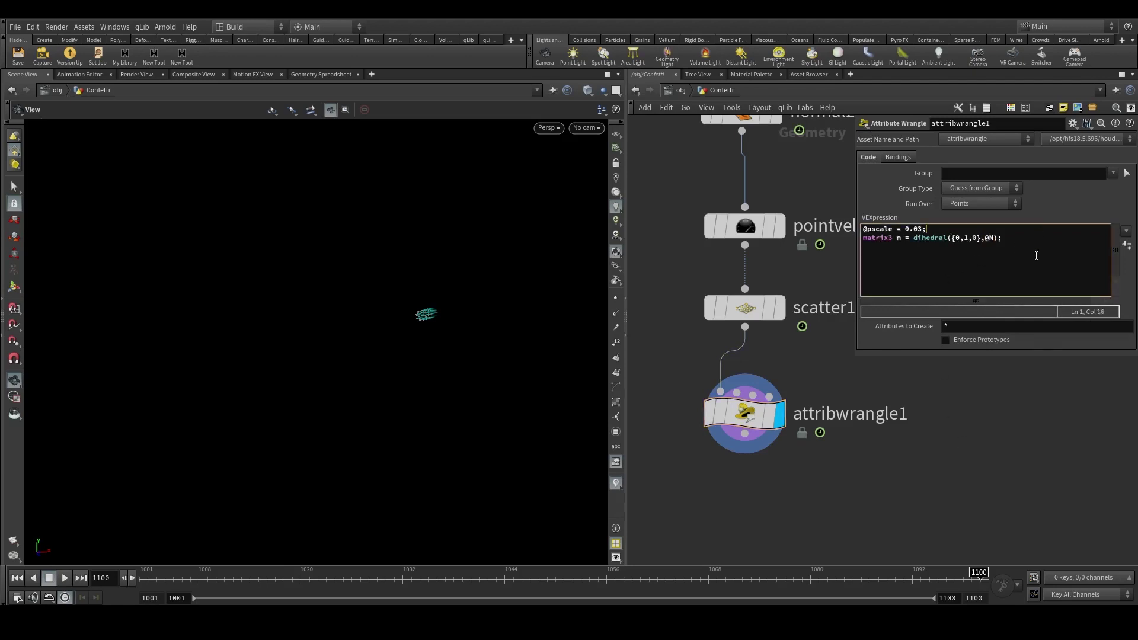
key("Return")
type("rota")
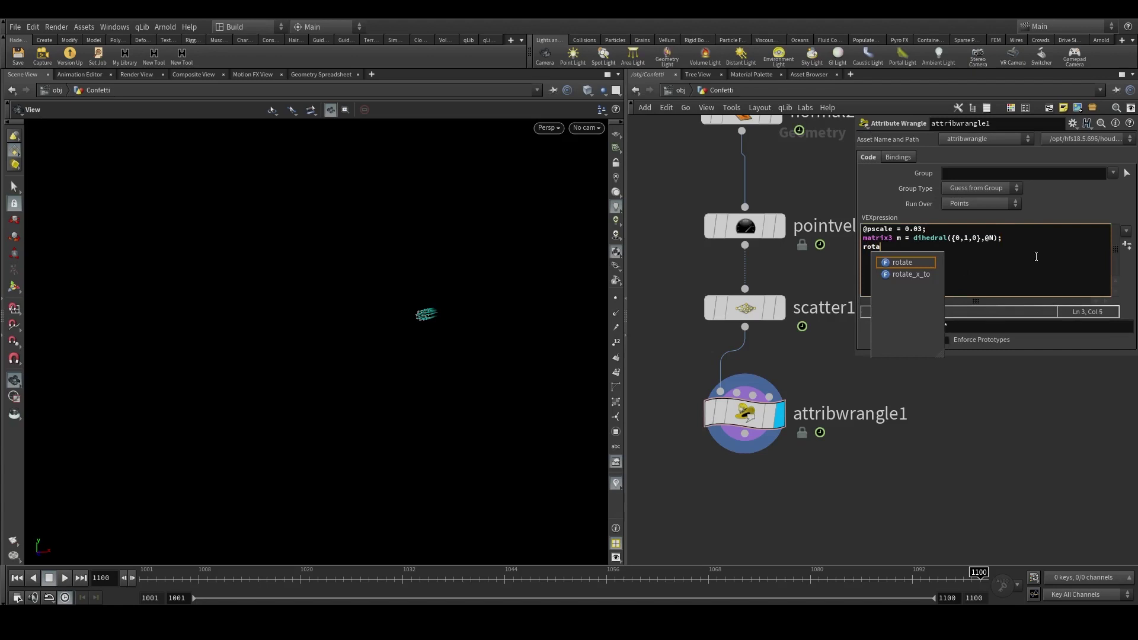
type("te")
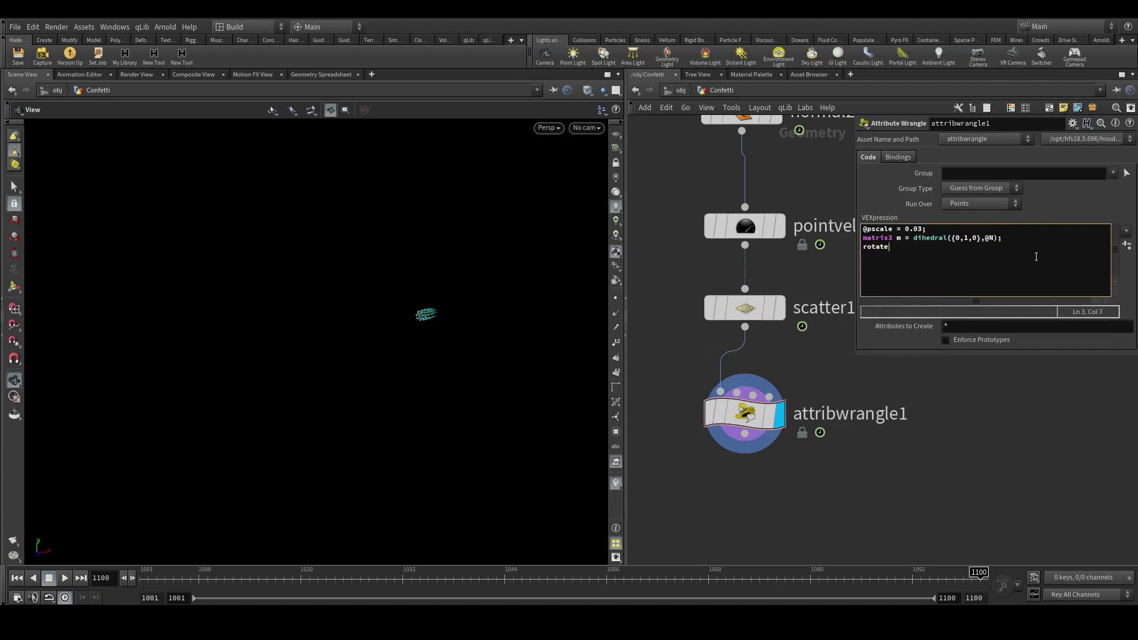
key("BackSpace")
key("BackSpace")
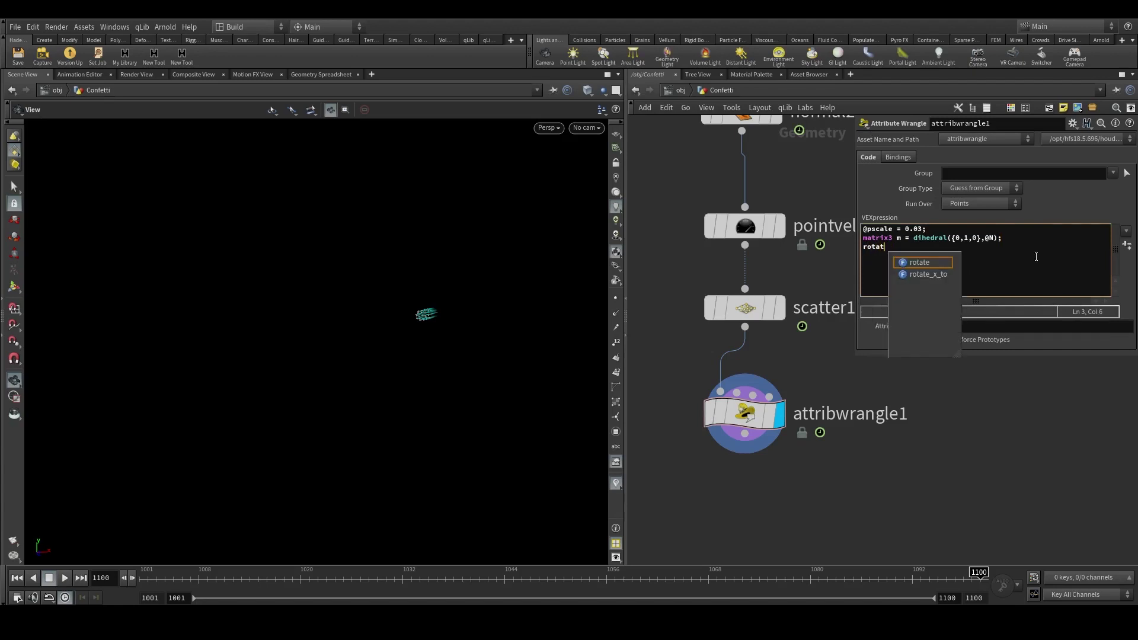
type("e m")
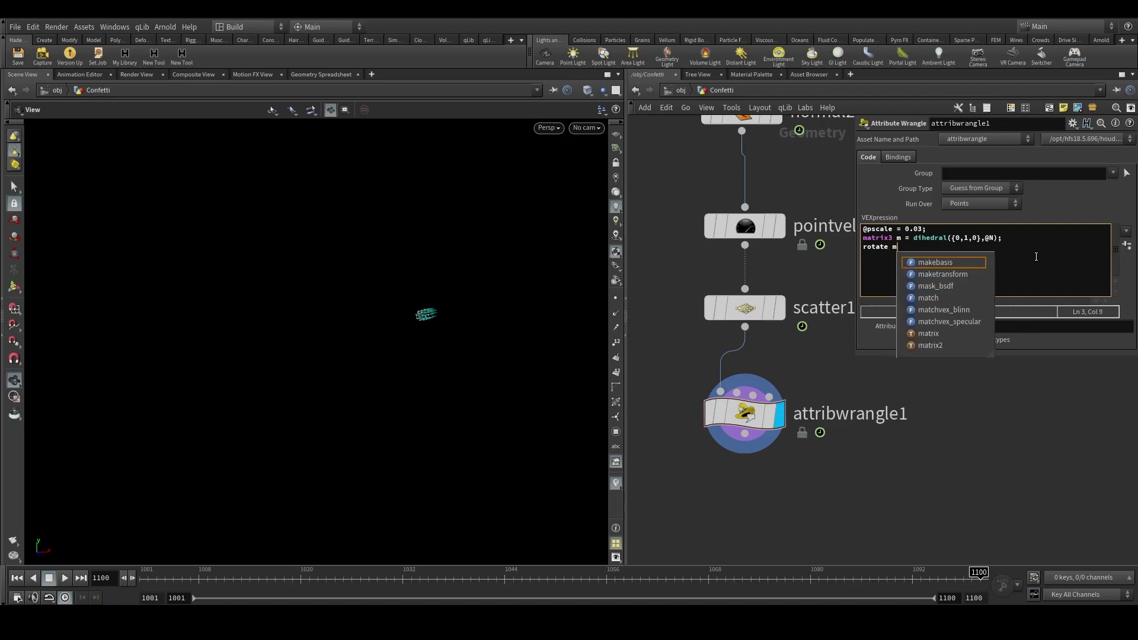
key("BackSpace")
key("BackSpace")
type("(m")
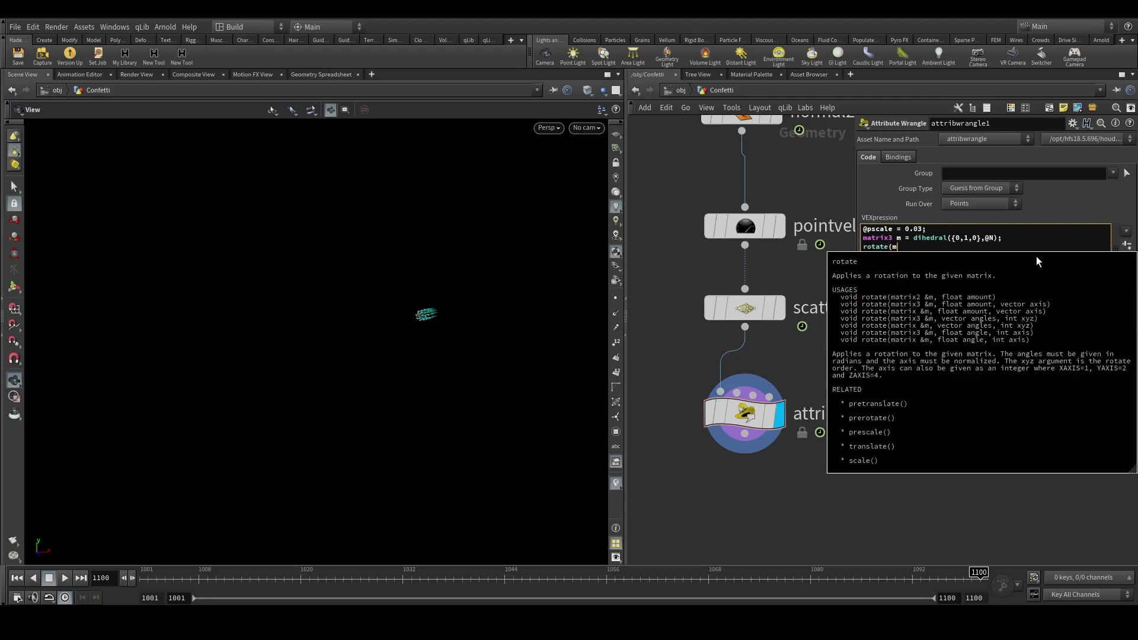
type(",")
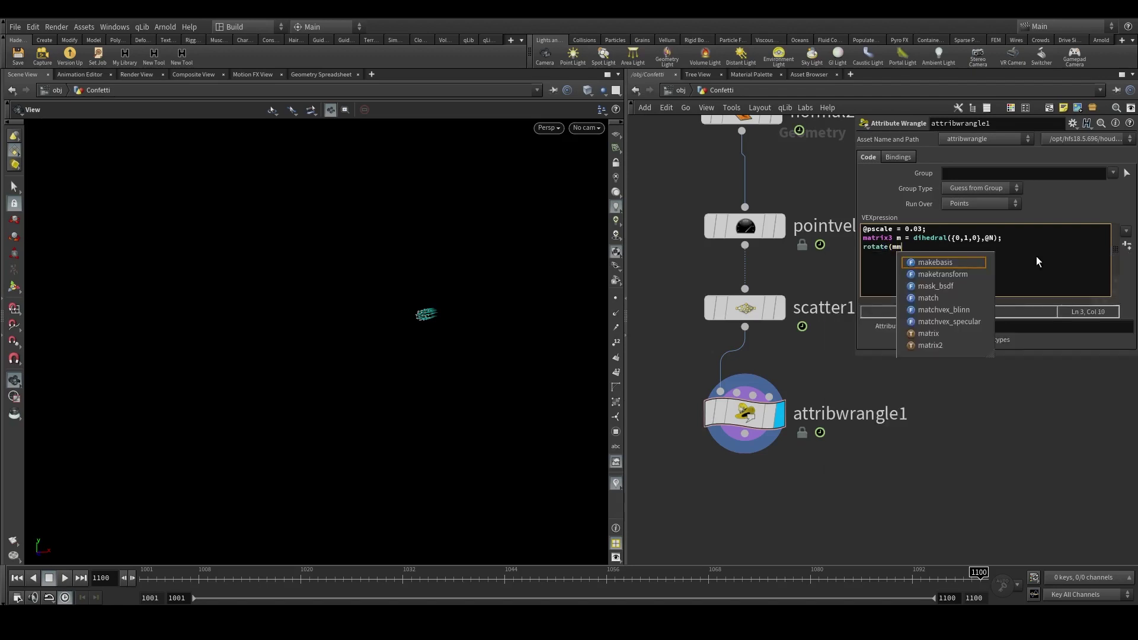
type("rand")
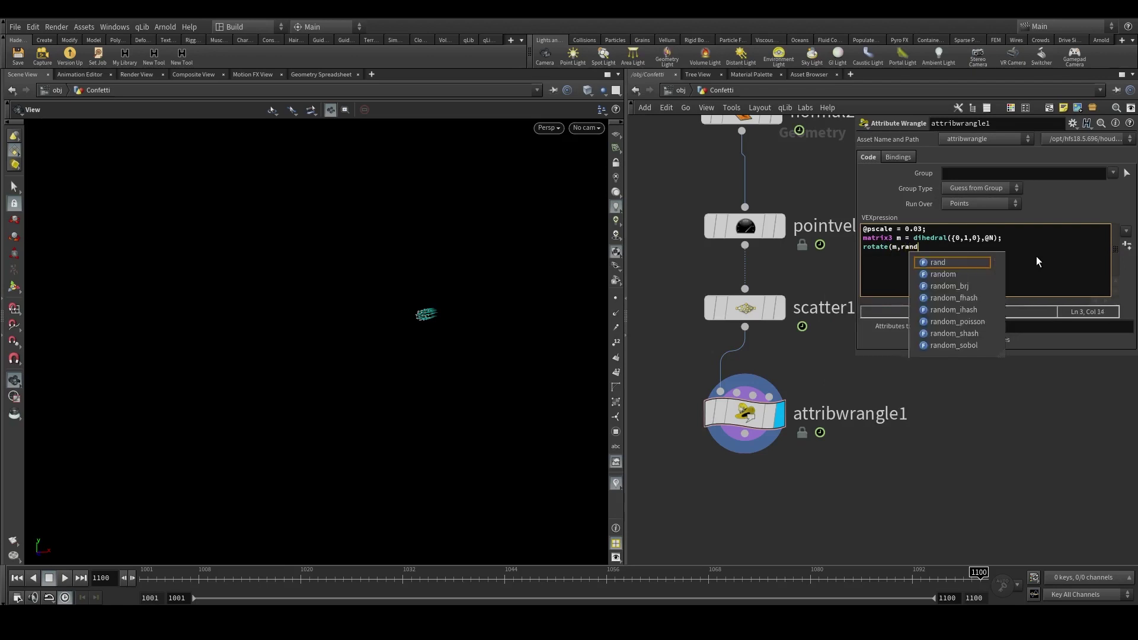
type("(@ptnum)")
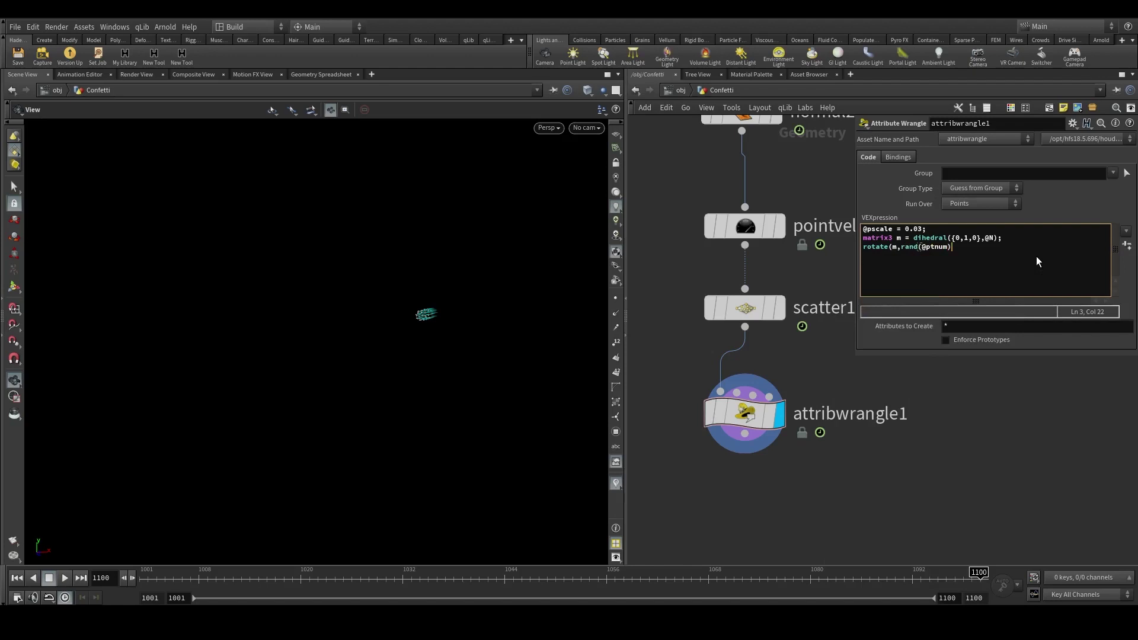
type("*ch(")
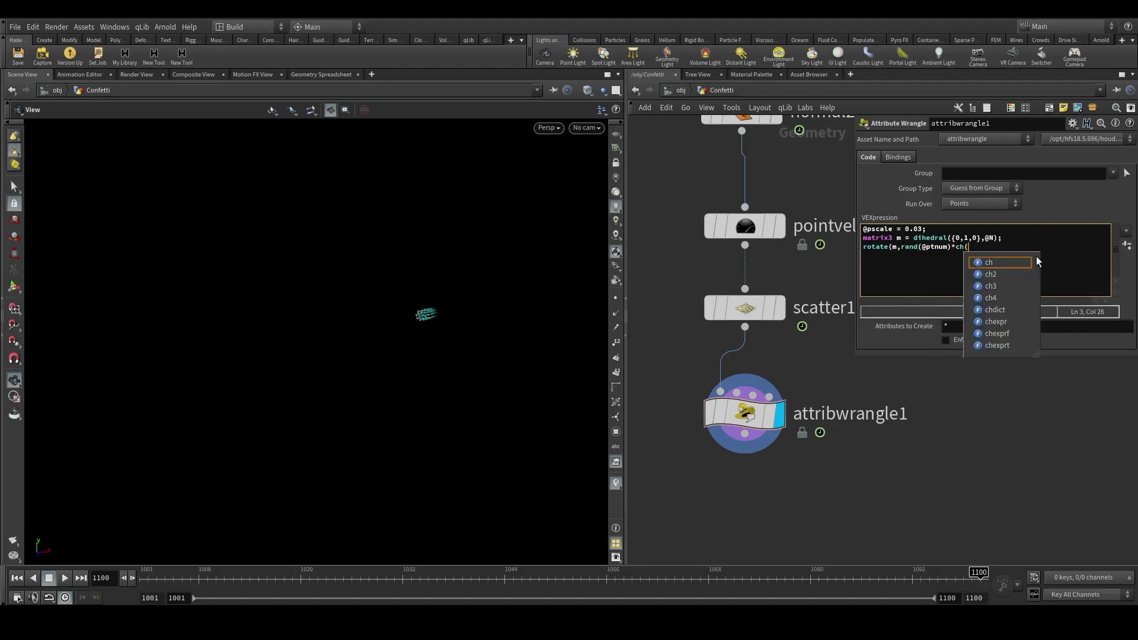
type("\"rot")
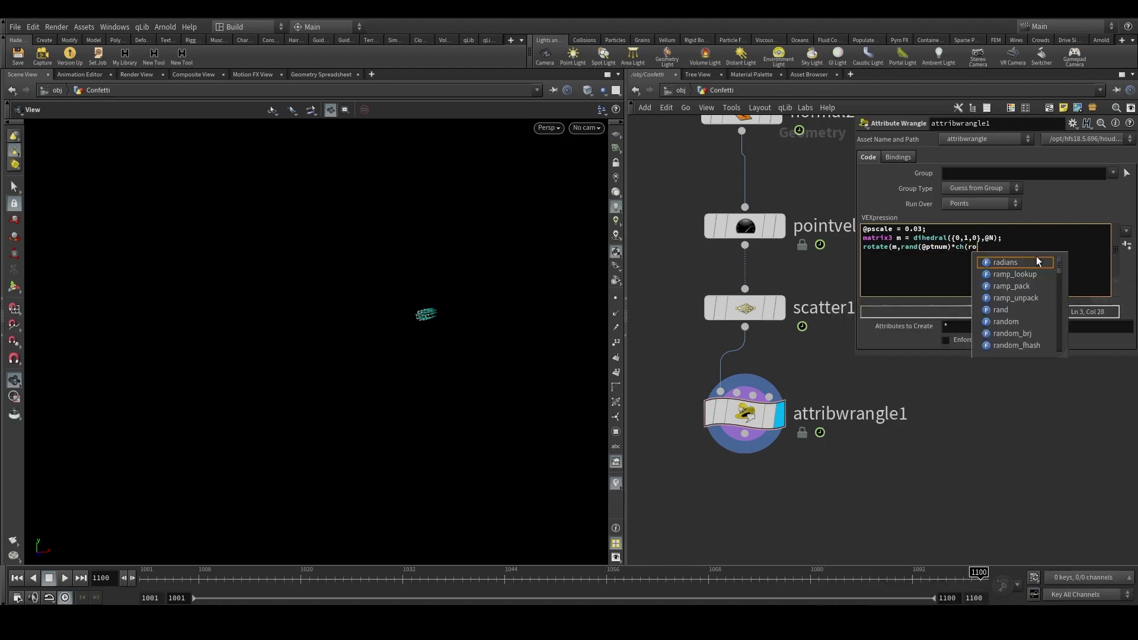
key("BackSpace")
key("BackSpace")
key("BackSpace")
key("BackSpace")
type("\"")
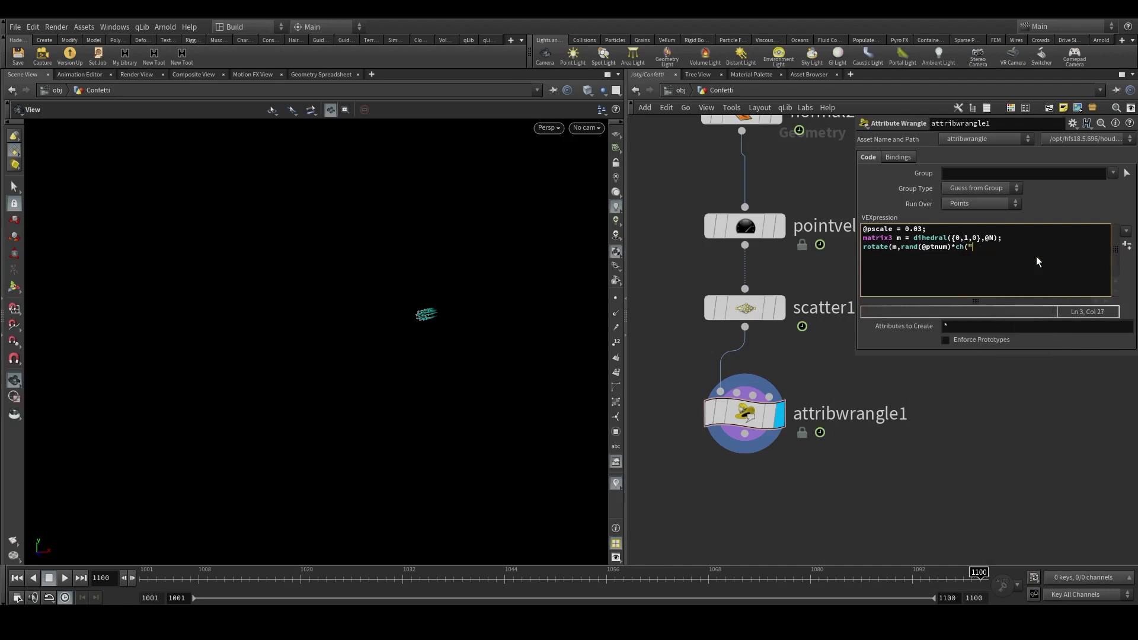
type("rot_rand\"),@N);")
key("Return")
type("@or")
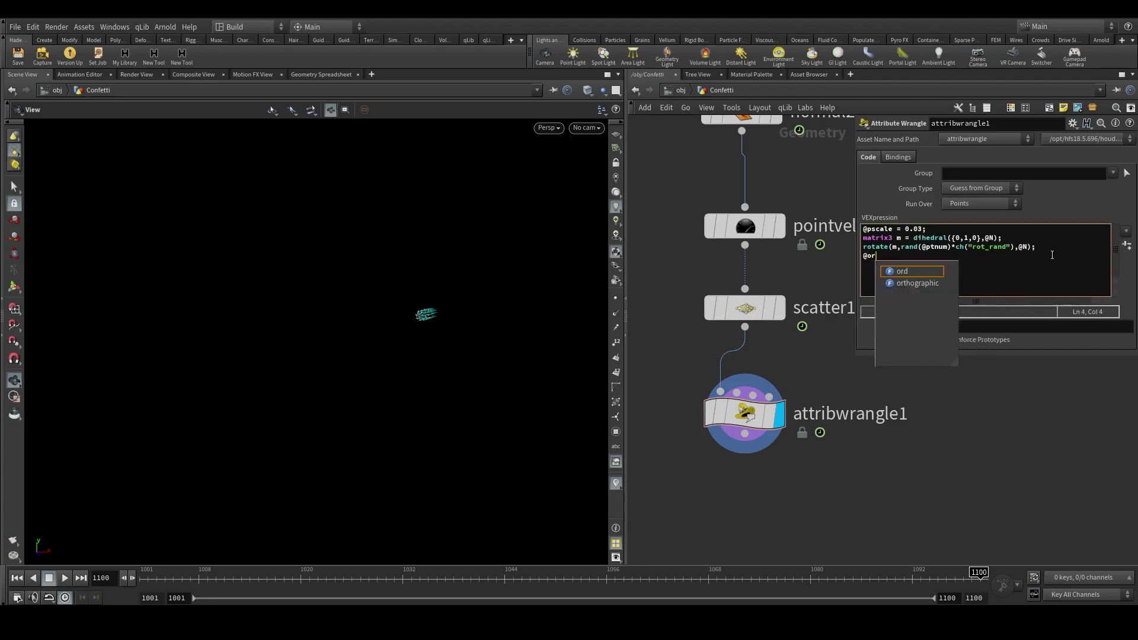
type("ient")
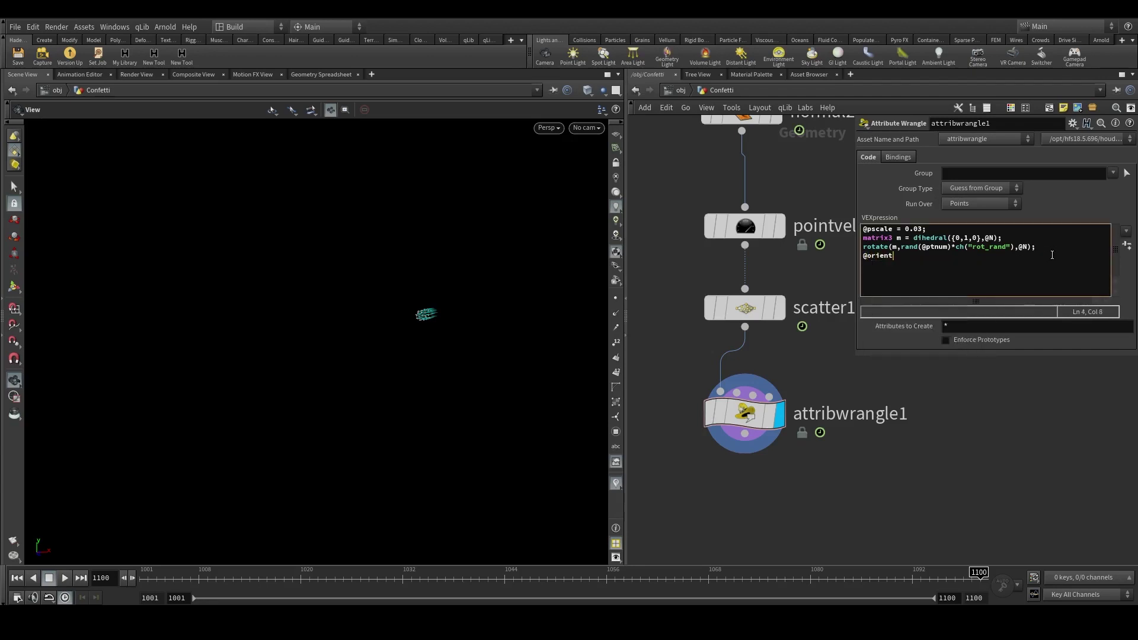
type(" = quaternion(")
key("BackSpace")
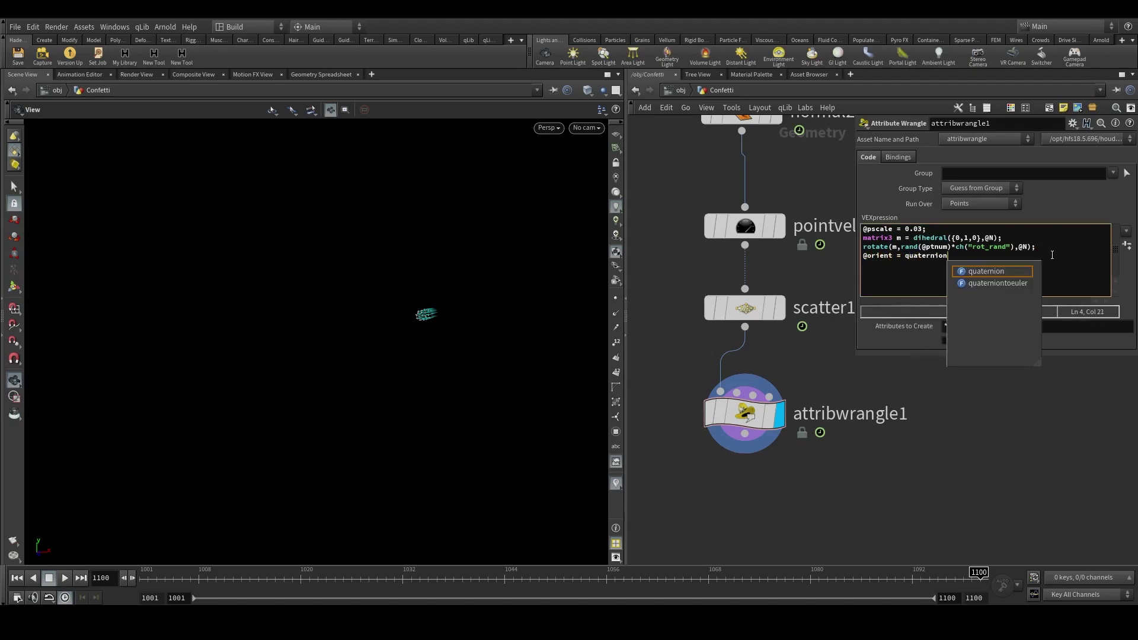
type("();")
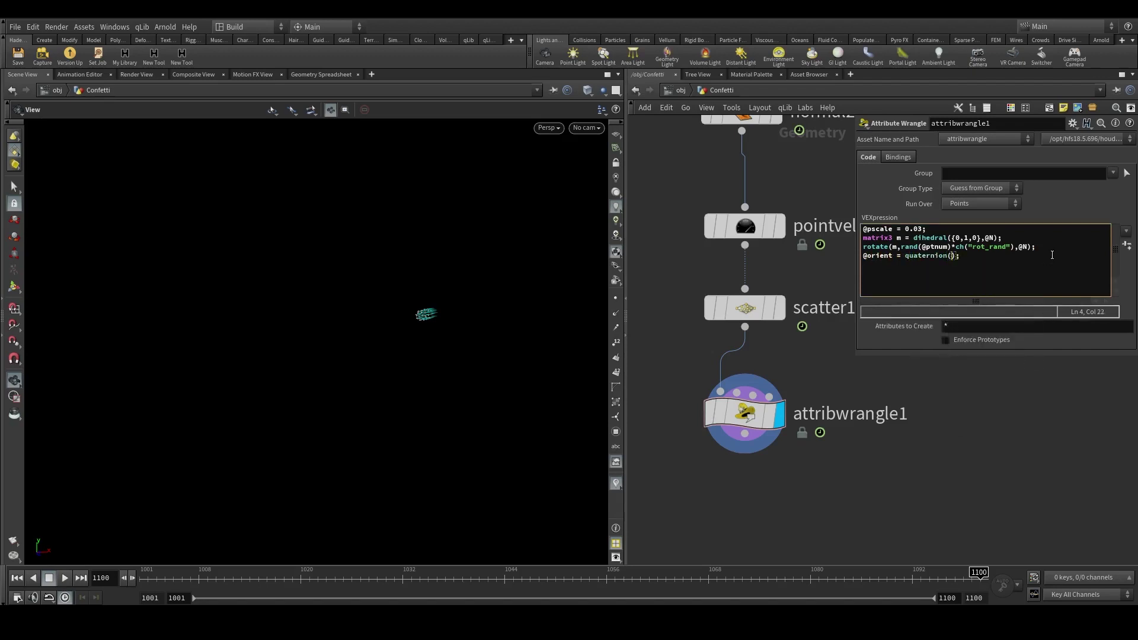
type("m")
key("Escape")
Add the wrangle line "p@initorient = quaternion(m);" and generate the Rot Rand parameter from the code.
key("End")
key("Return")
type("p@initorient = q")
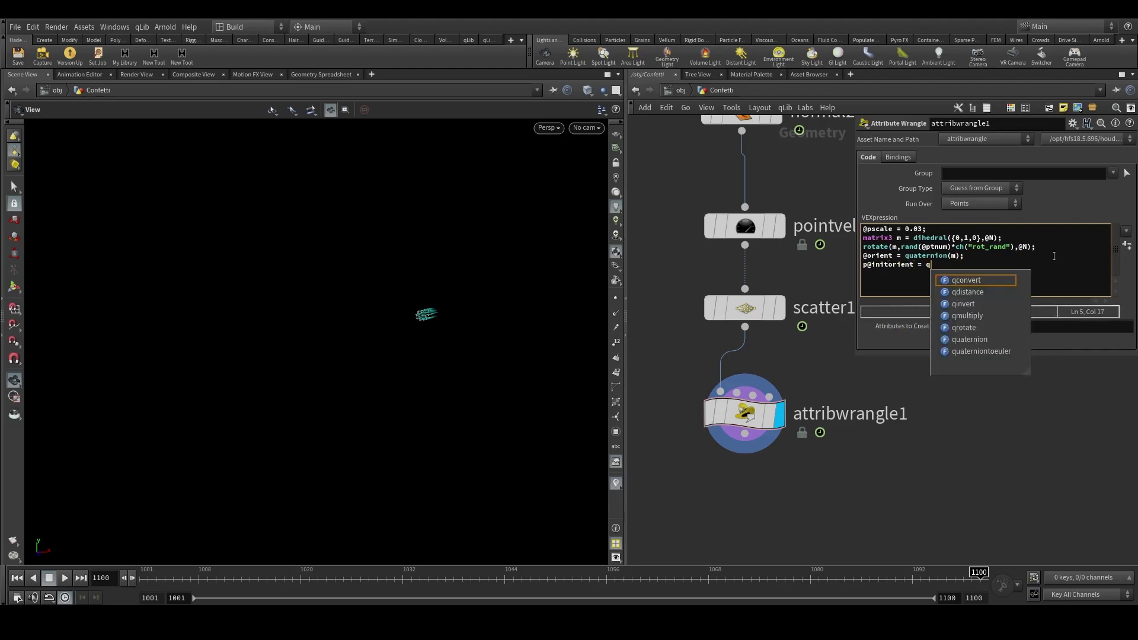
type("uaternion")
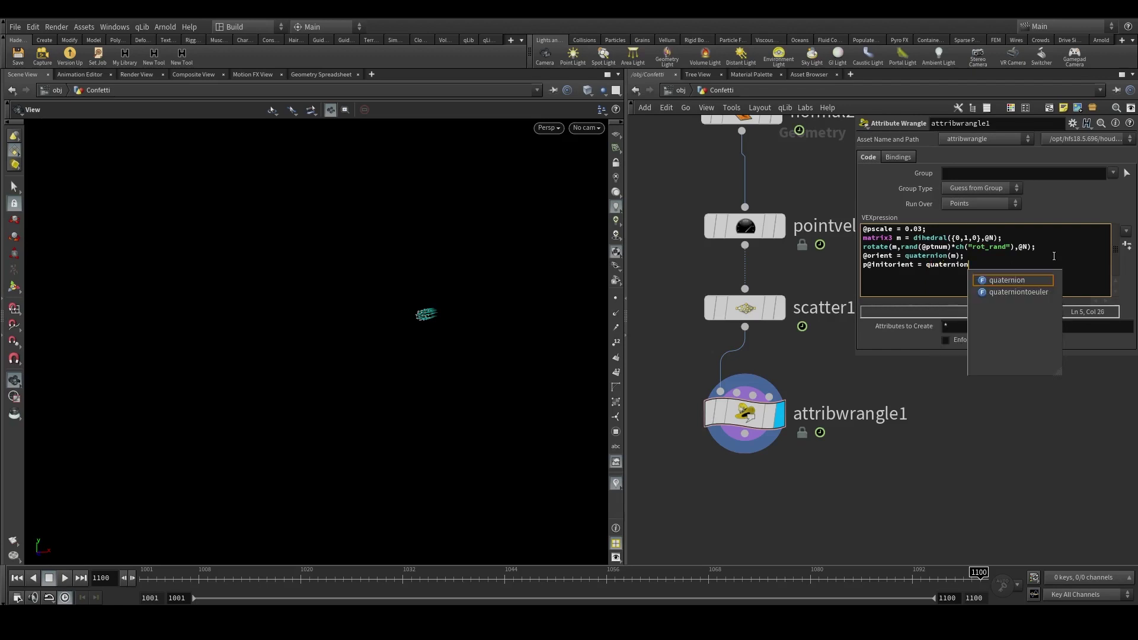
type("()")
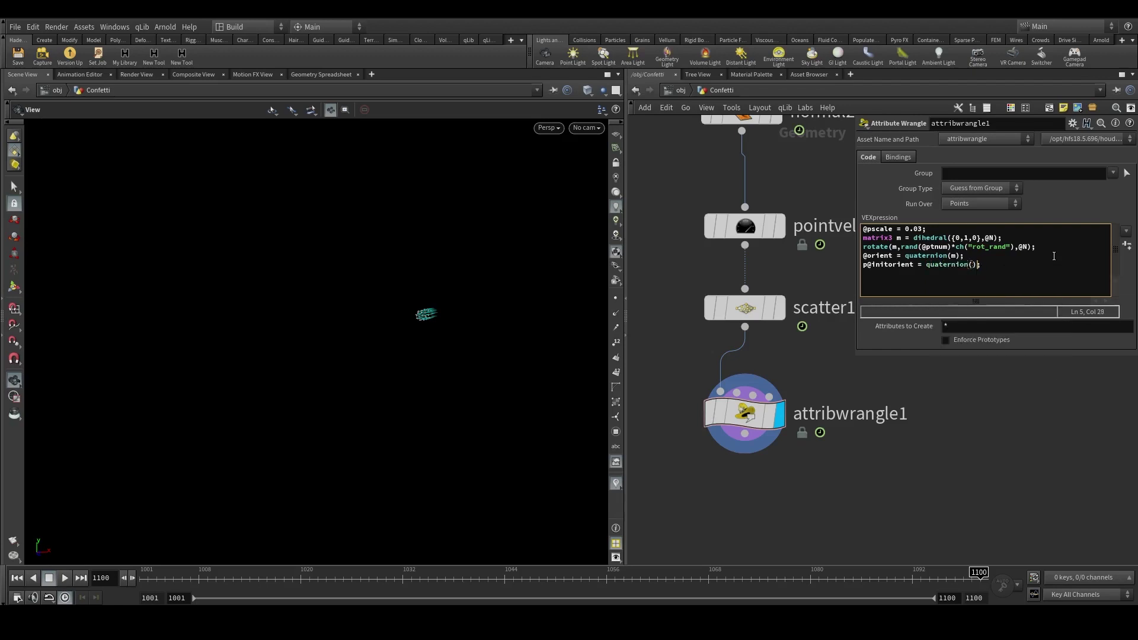
type("1")
key("BackSpace")
type("m")
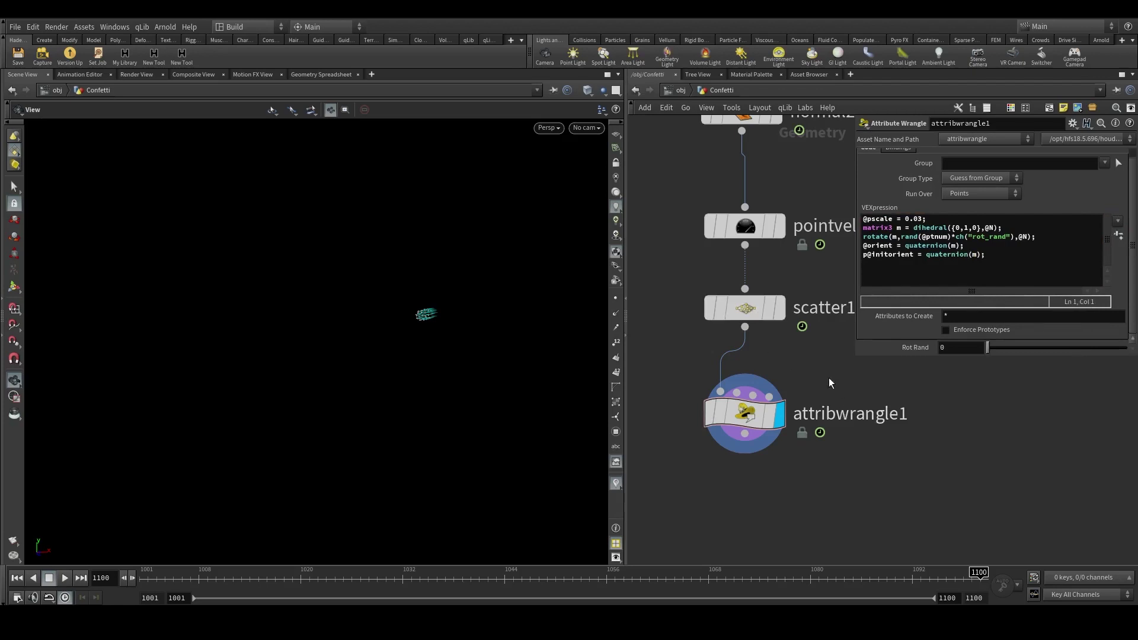
Go to frame 1022 and inspect the Attribute Wrangle's point attributes in its node info.
left_click_drag(251, 576, 318, 575)
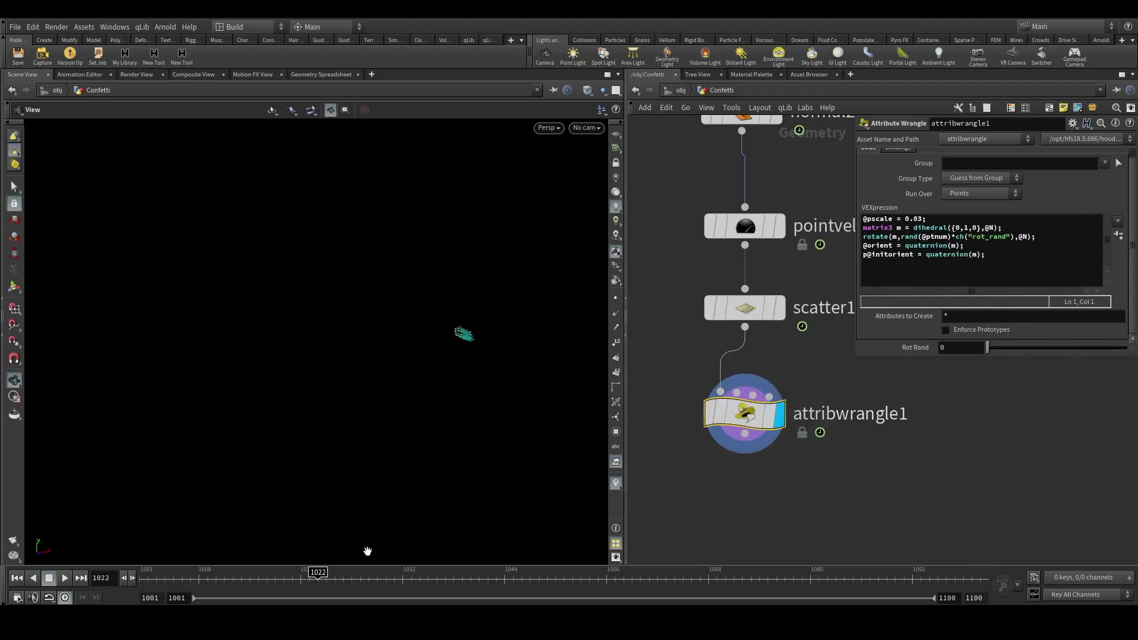
left_click(684, 413)
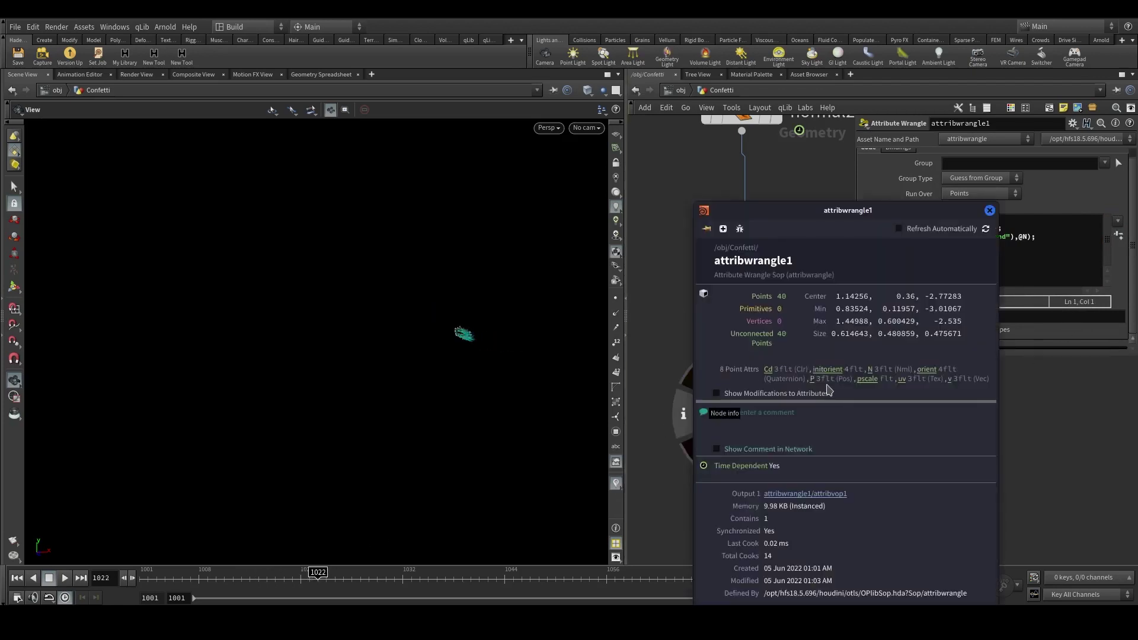
Visualize the orient attribute on the scattered points and check the orientation axes at frame 1012.
left_click(925, 371)
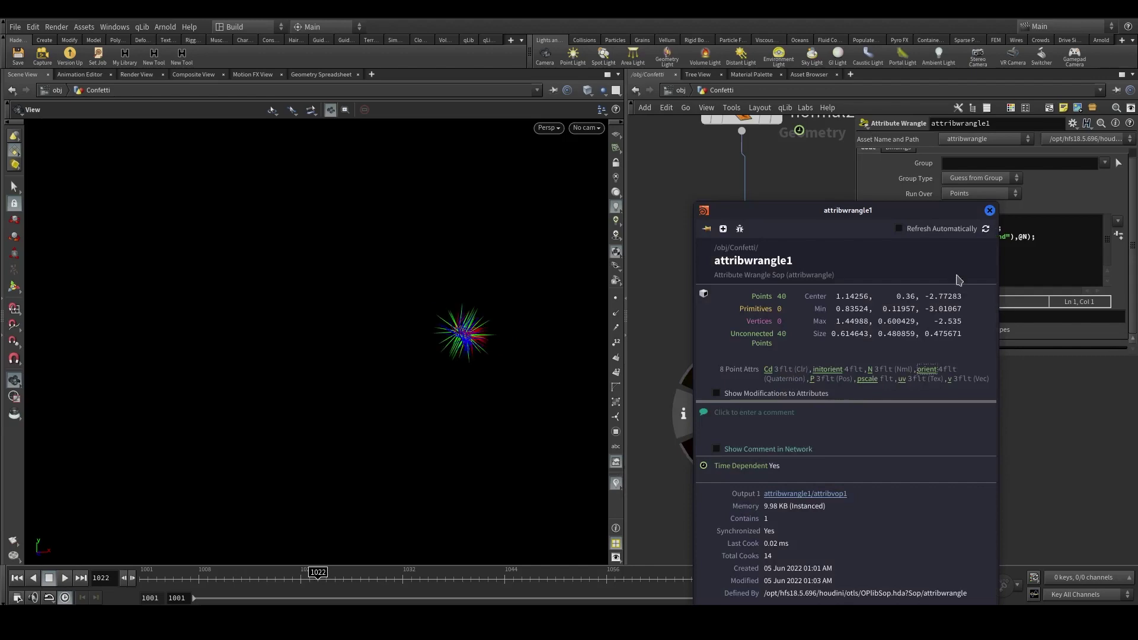
left_click(989, 212)
right_click_drag(575, 272, 424, 268)
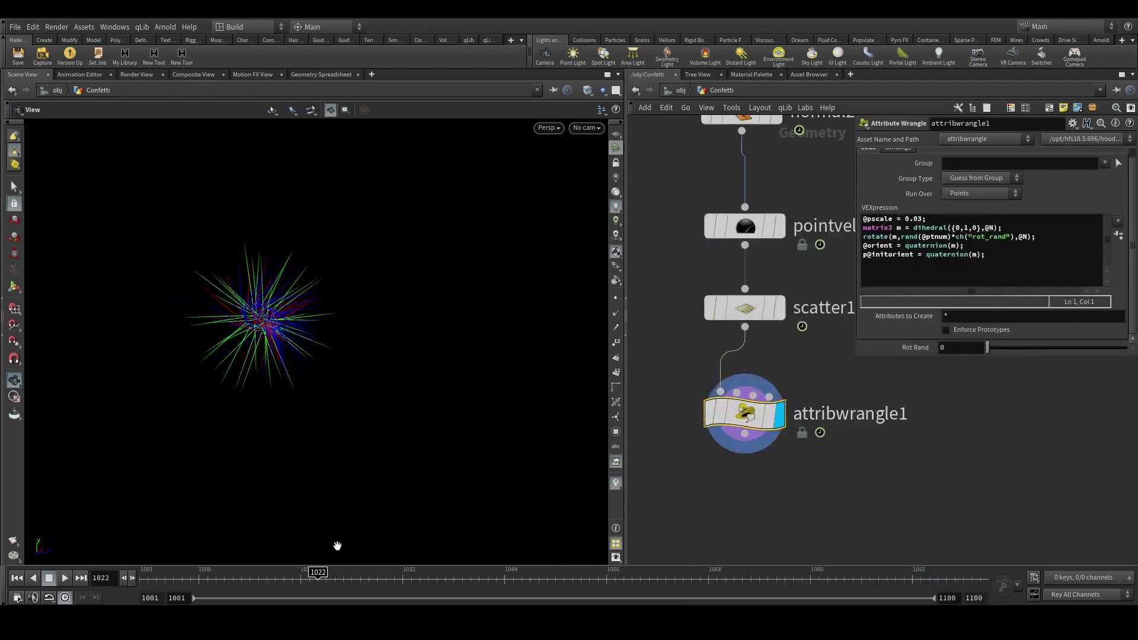
left_click_drag(320, 574, 233, 574)
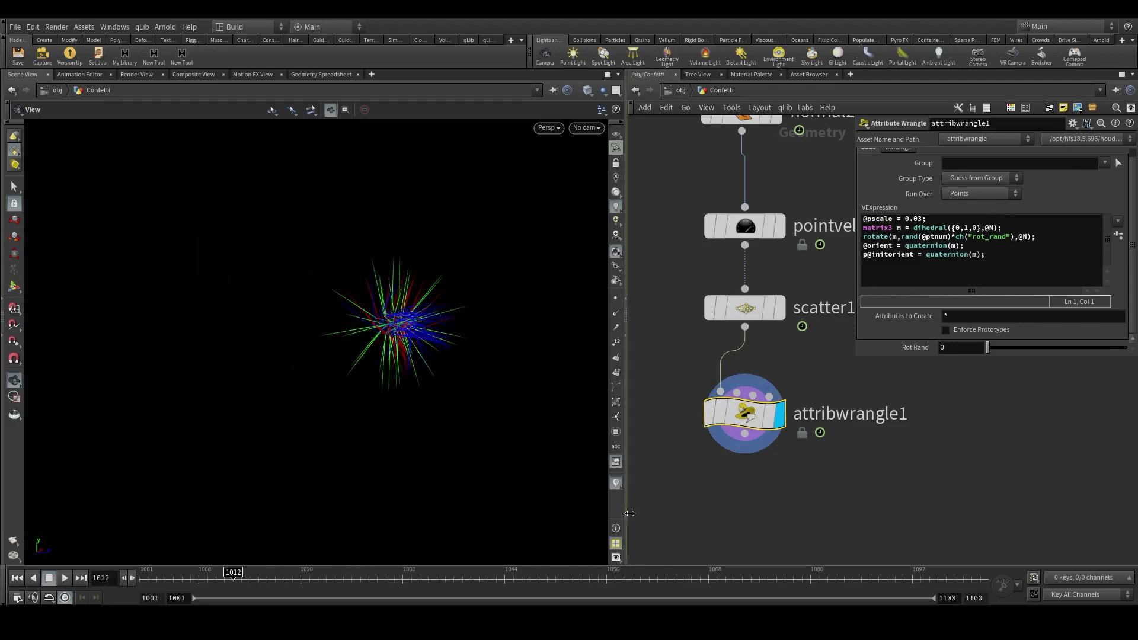
Turn off the attribute visualizers in the viewport.
mouse_move(711, 415)
left_click(701, 371)
left_click(701, 371)
left_click(617, 483)
Add an Attribute VOP after the Attribute Wrangle and make it the displayed node.
scroll(759, 382, "down", 3)
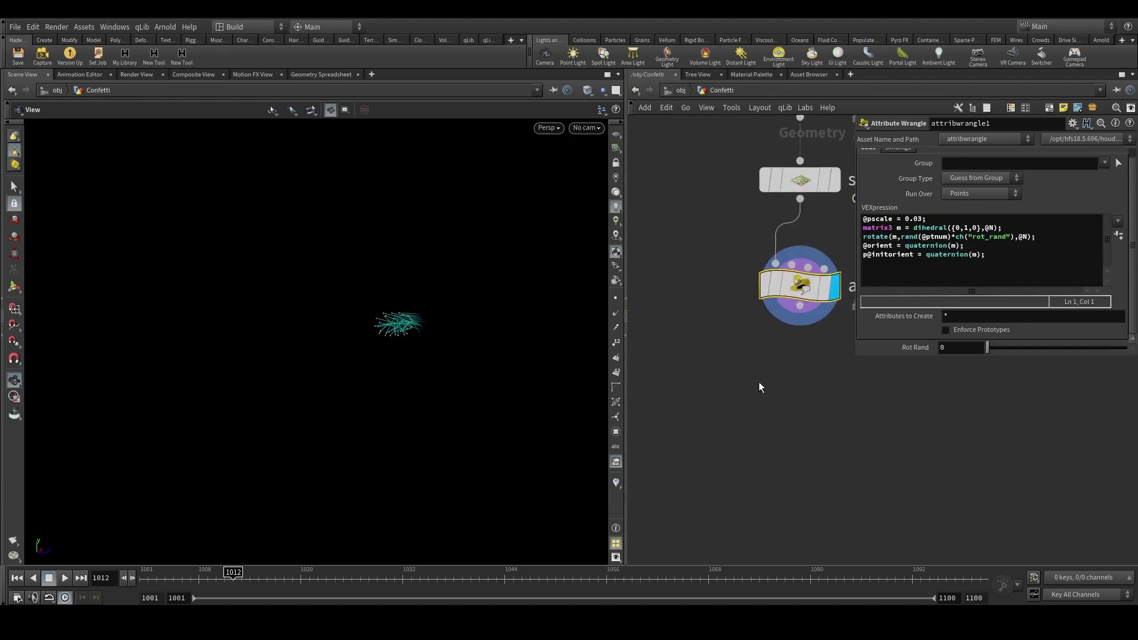
key("Tab")
type("at")
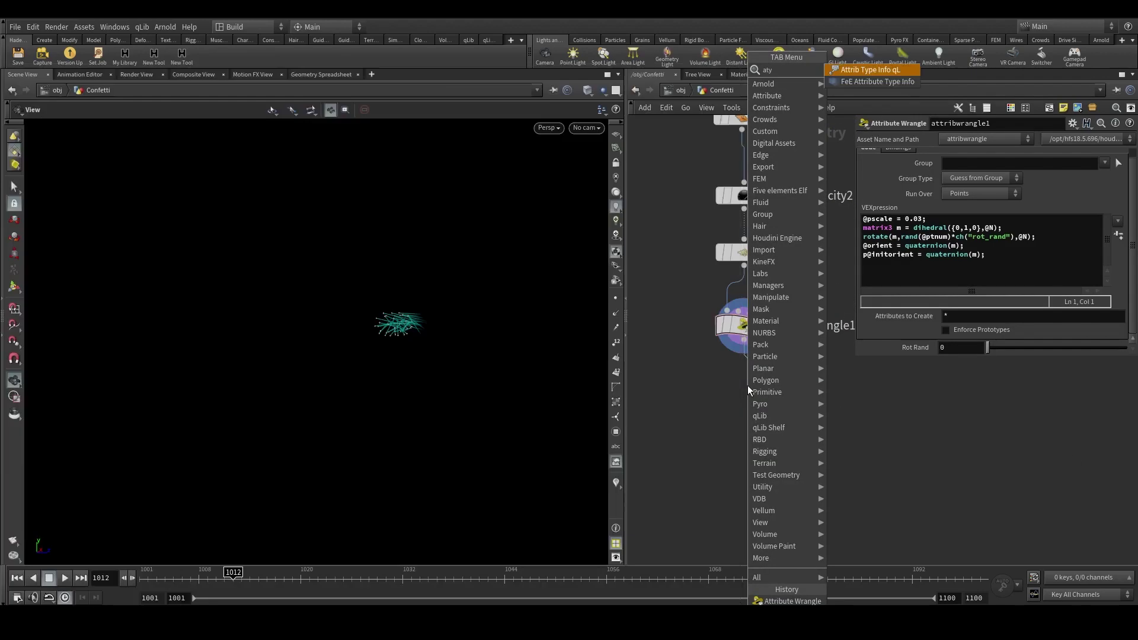
type("vop")
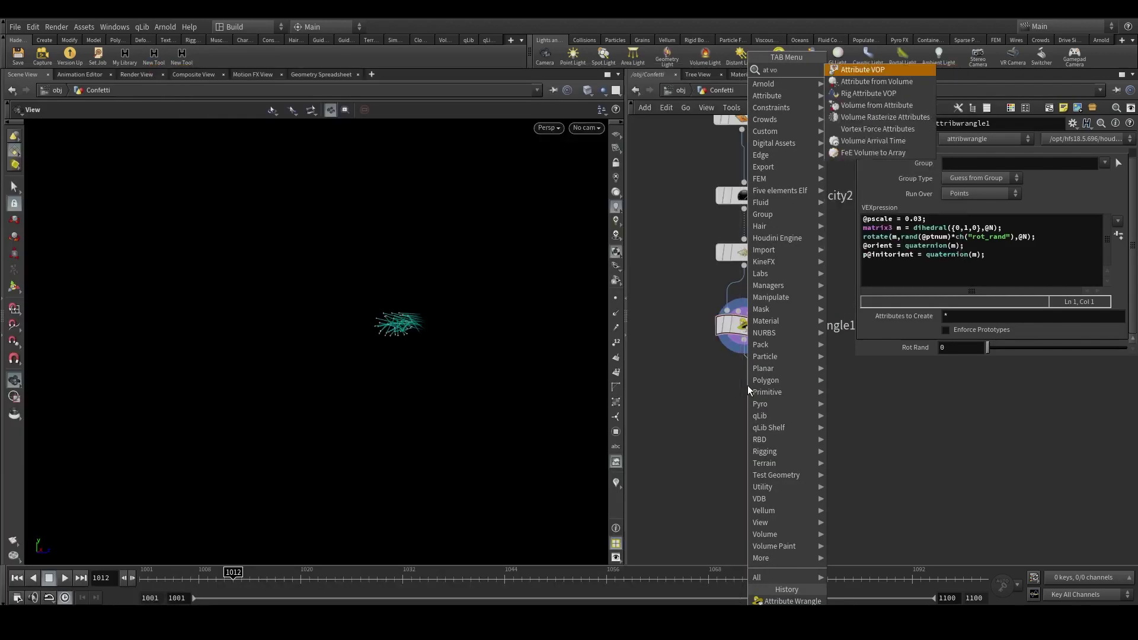
key("Return")
key("Return")
left_click(772, 385)
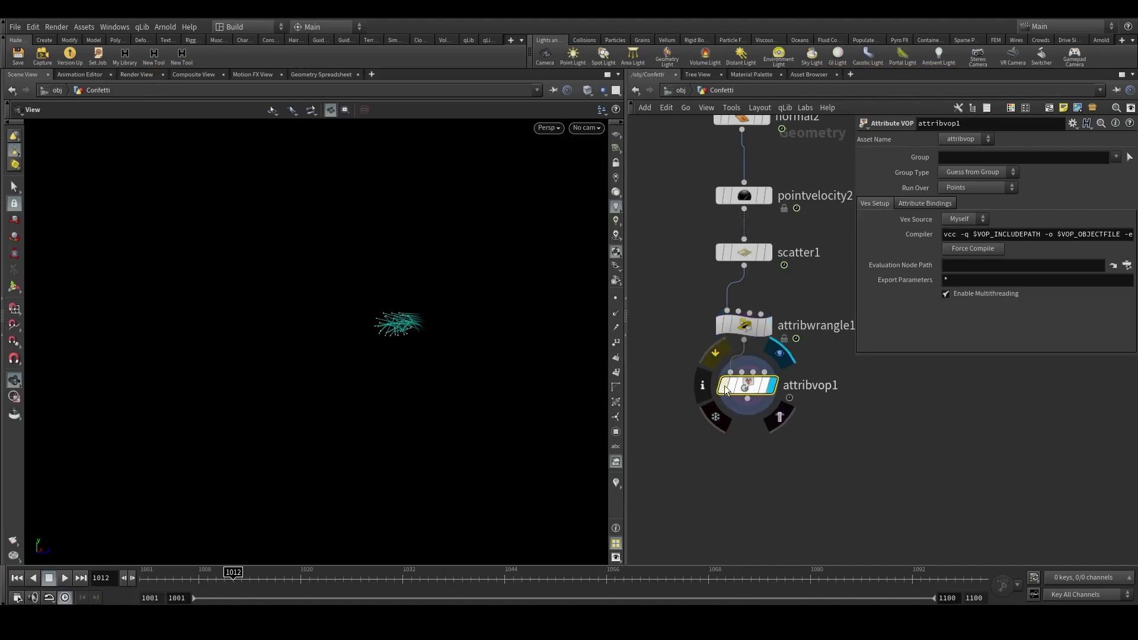
Enter the Attribute VOP's network and widen the network pane.
double_click(757, 388)
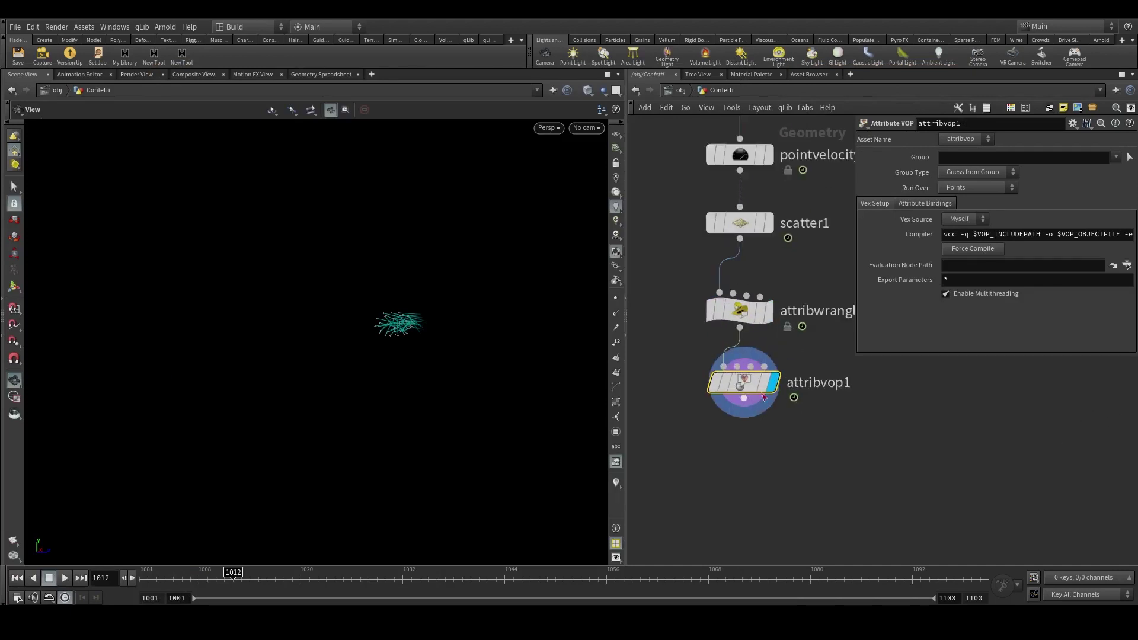
scroll(848, 409, "down", 2)
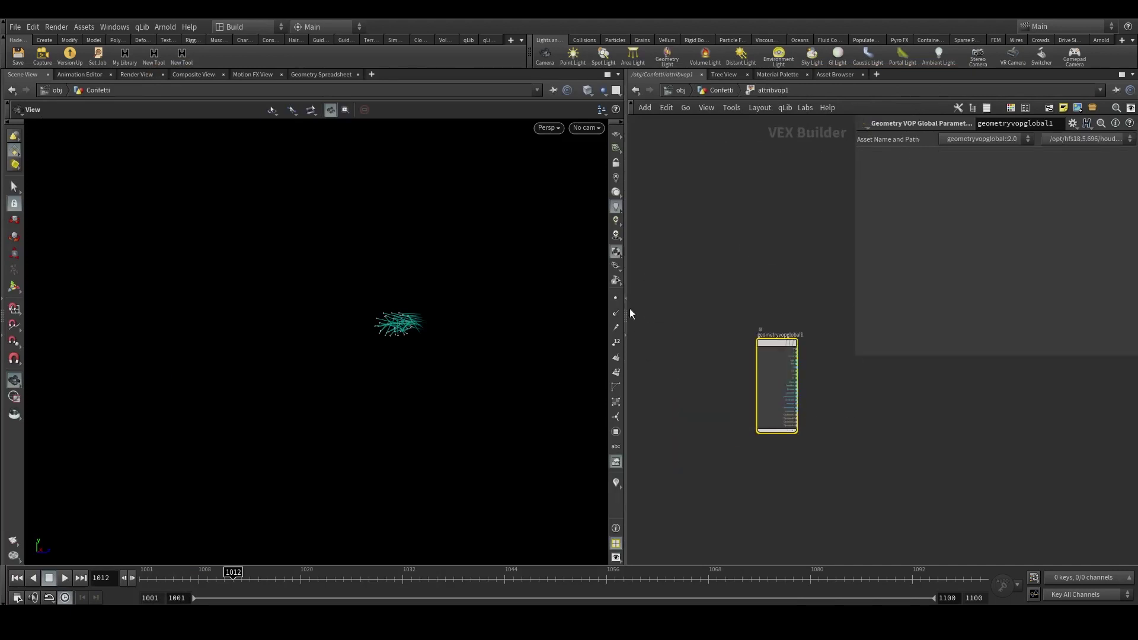
left_click_drag(625, 285, 822, 356)
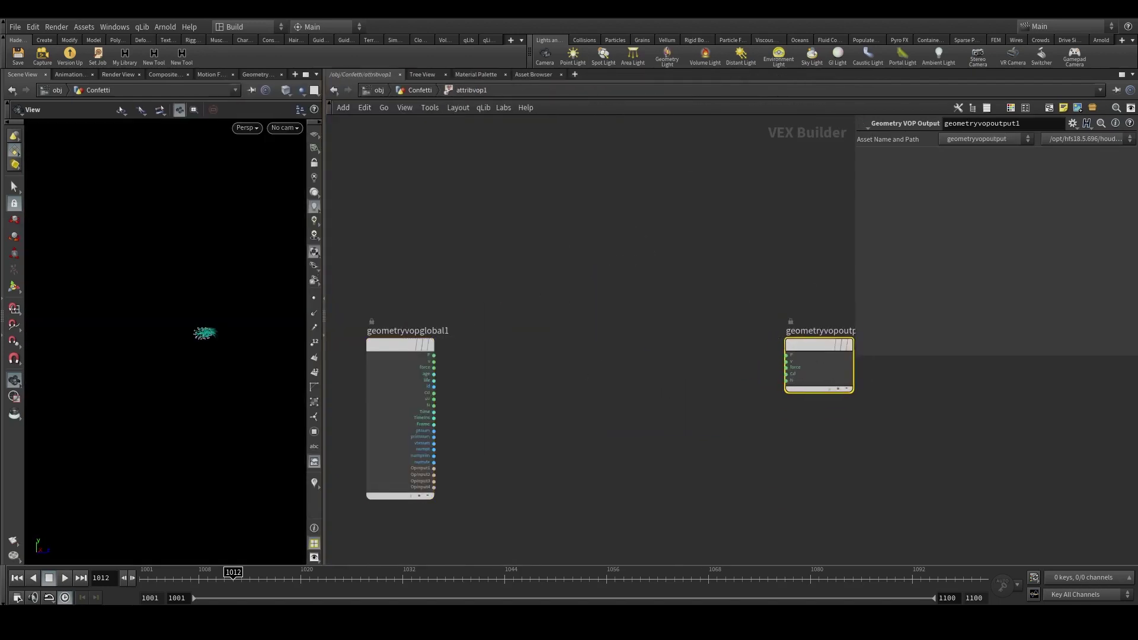
Add a Multiply Constant with a multiplier of 4, driven by the global Time output.
scroll(454, 429, "up", 2)
key("Tab")
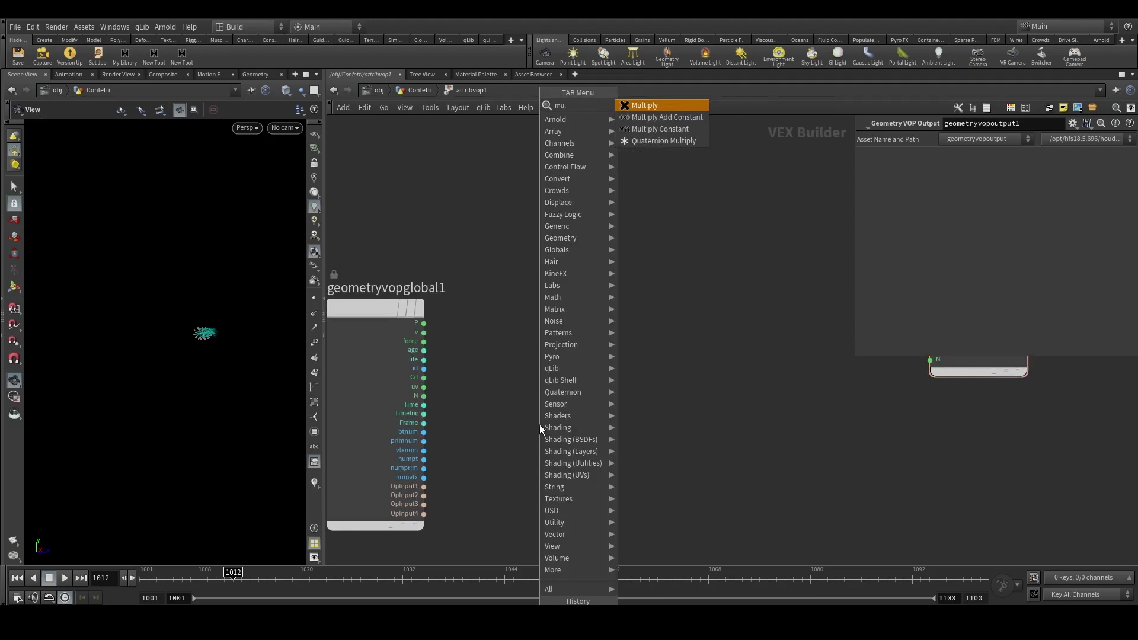
left_click(658, 129)
left_click(570, 441)
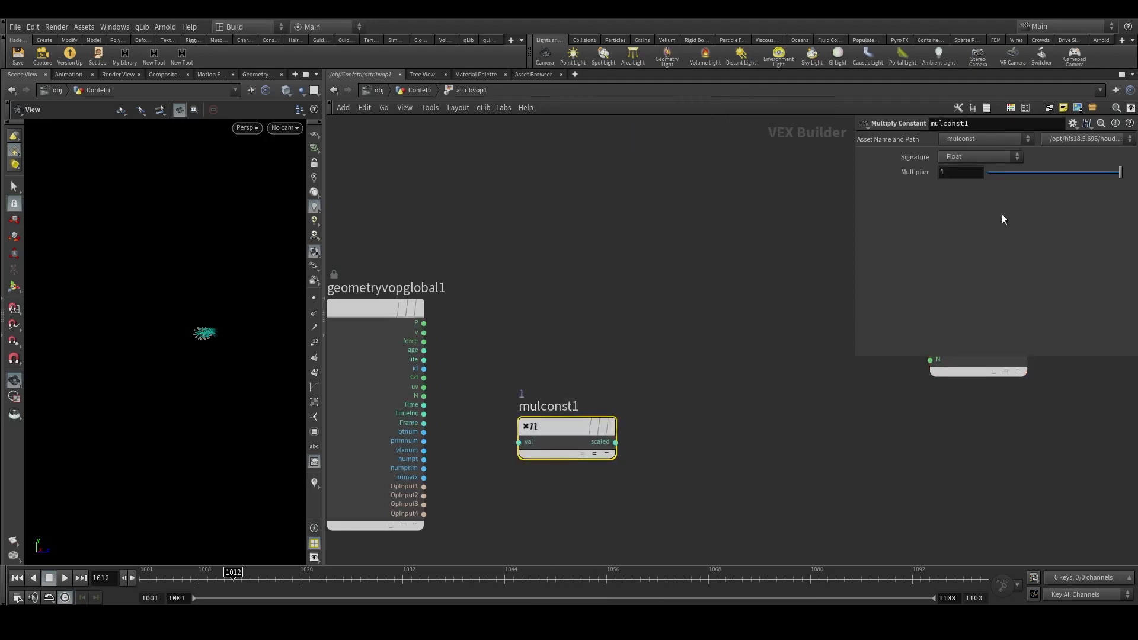
double_click(959, 172)
type("4")
key("Return")
left_click_drag(528, 442, 424, 404)
Add a Vector to Vector4 node, feeding P into vec and the scaled time into fval4.
middle_click_drag(862, 436, 780, 426)
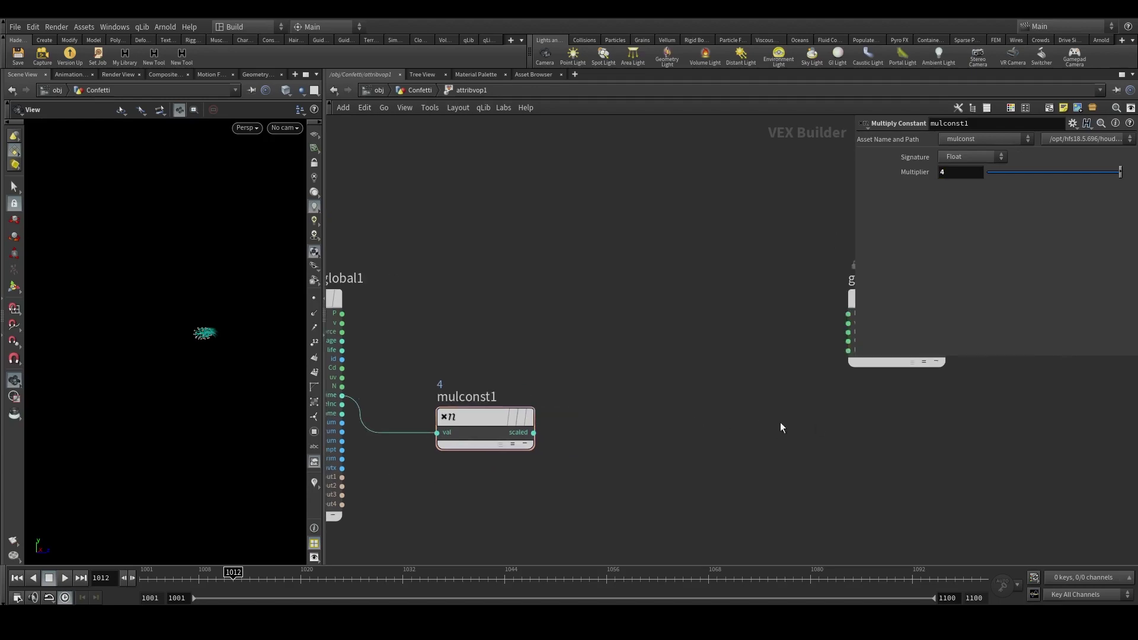
key("Tab")
type("vec t")
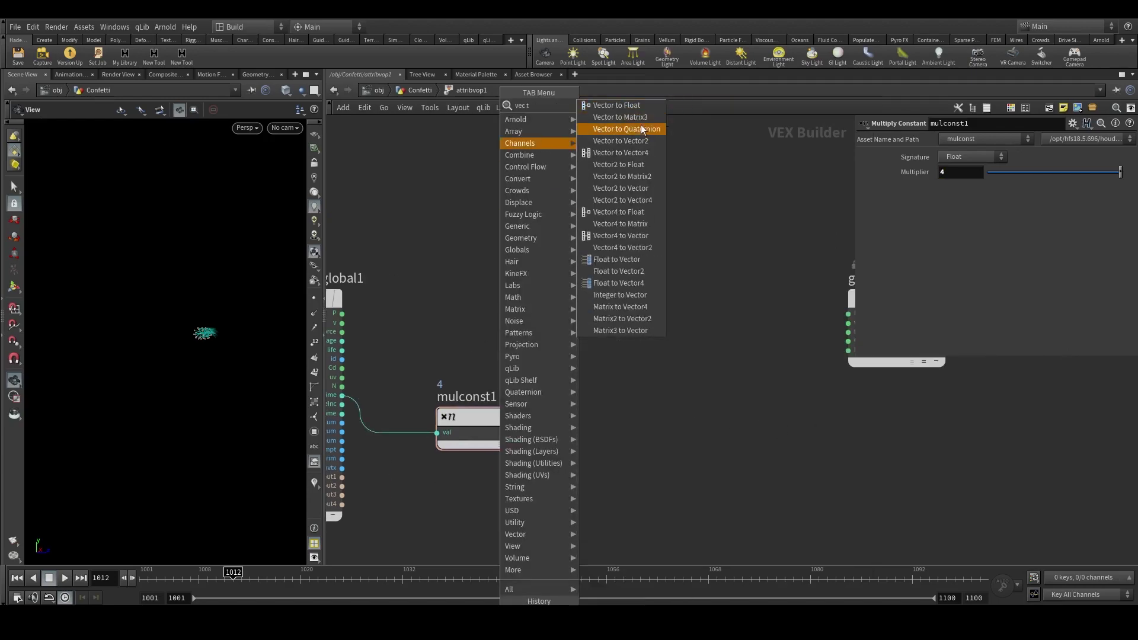
left_click(649, 153)
left_click_drag(376, 321, 576, 279)
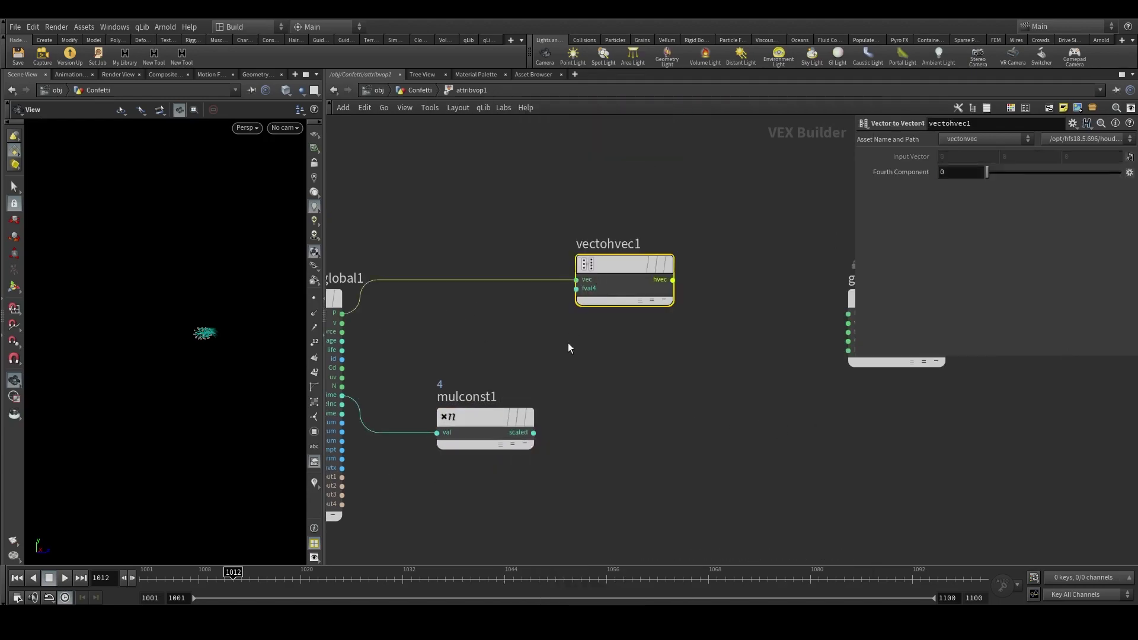
left_click_drag(533, 442, 576, 289)
Add an Anti-Aliased Noise with the hvec output wired into pos, and duplicate it below with the same input.
scroll(593, 450, "down", 3)
middle_click_drag(688, 445, 560, 434)
key("Tab")
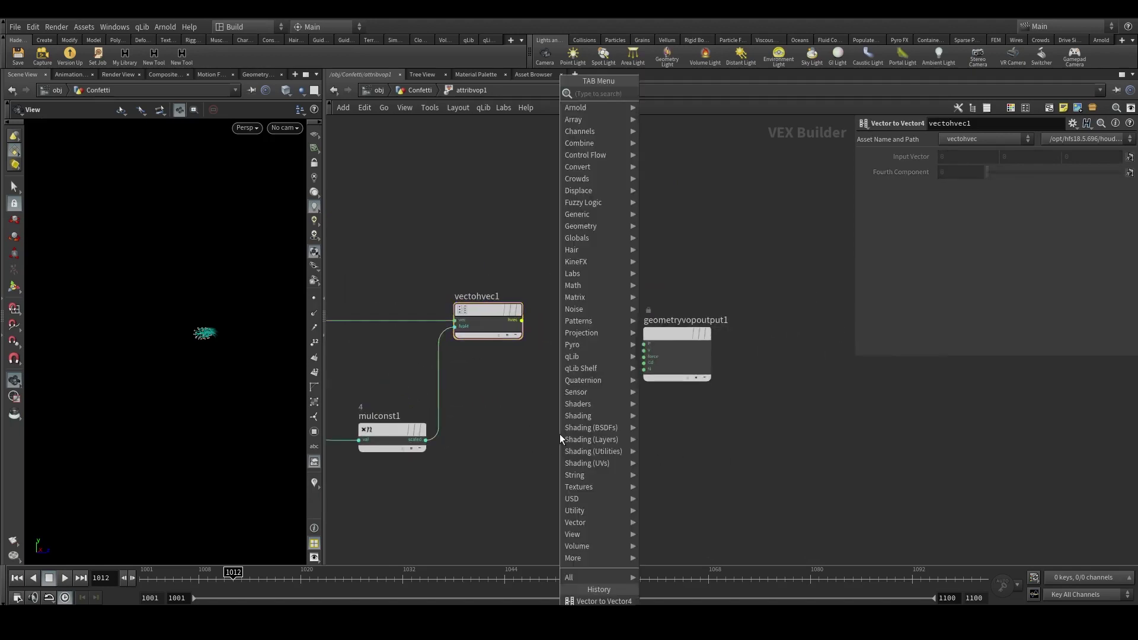
type("aa")
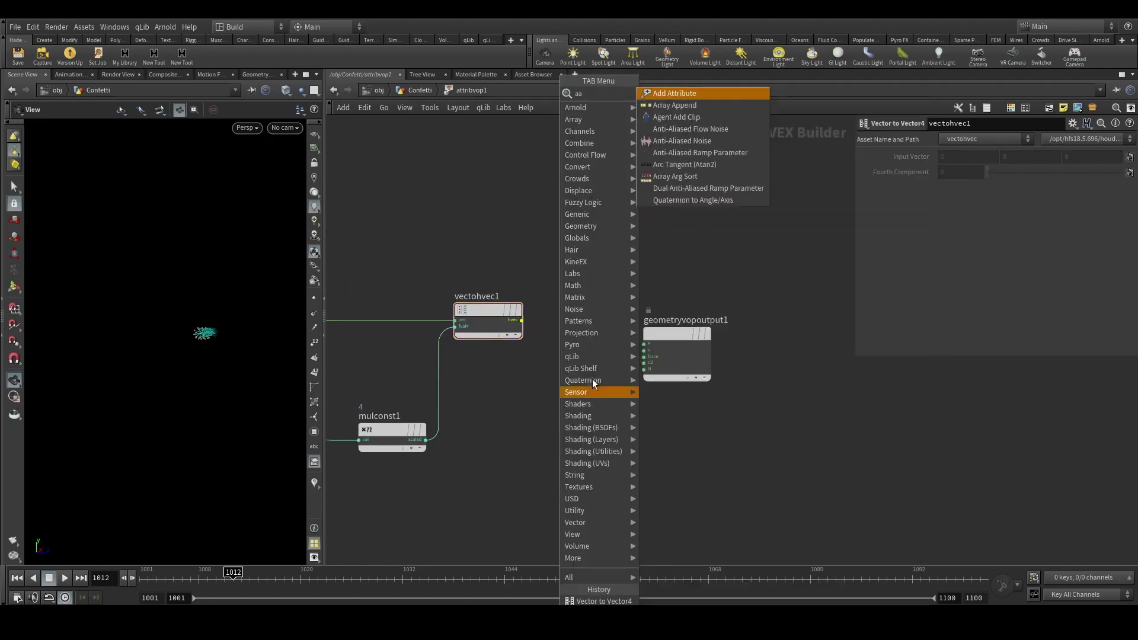
left_click(696, 141)
left_click_drag(521, 320, 586, 320)
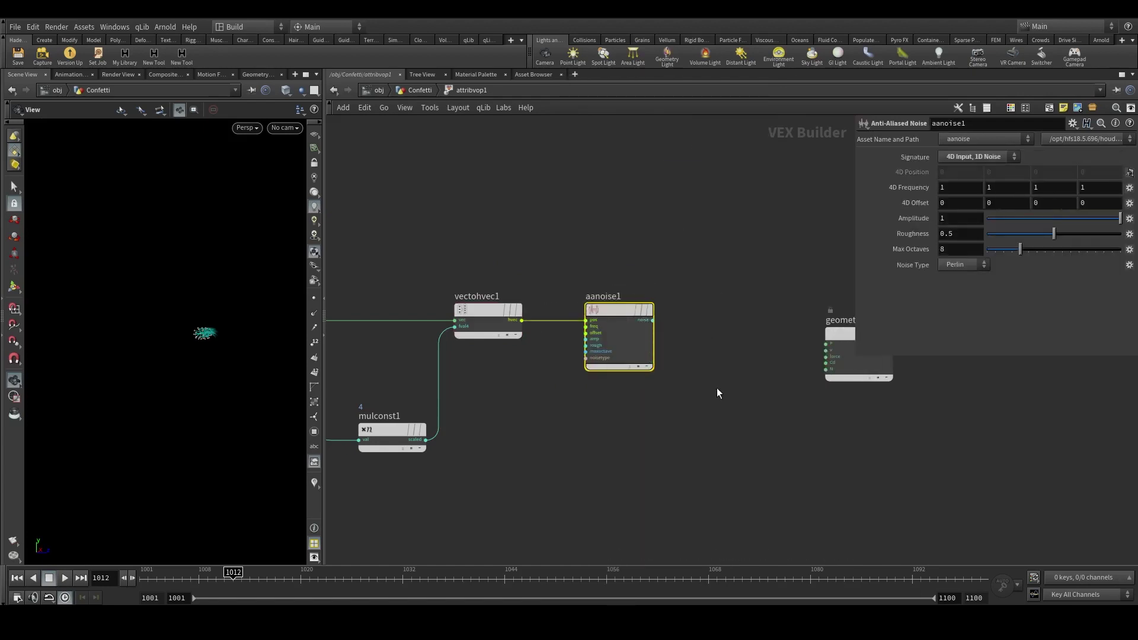
middle_click_drag(746, 411, 717, 390)
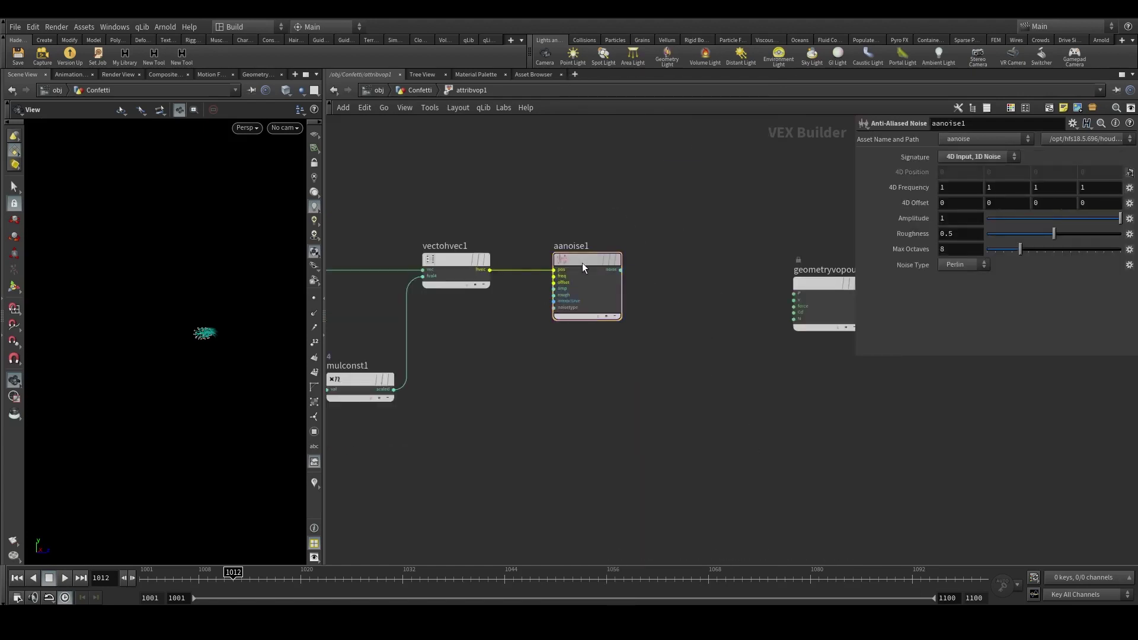
left_click_drag(582, 262, 578, 398, "alt")
Link the second and third 4D Frequency components of aanoise1 to the first and set the frequency to 22.
left_click(551, 309)
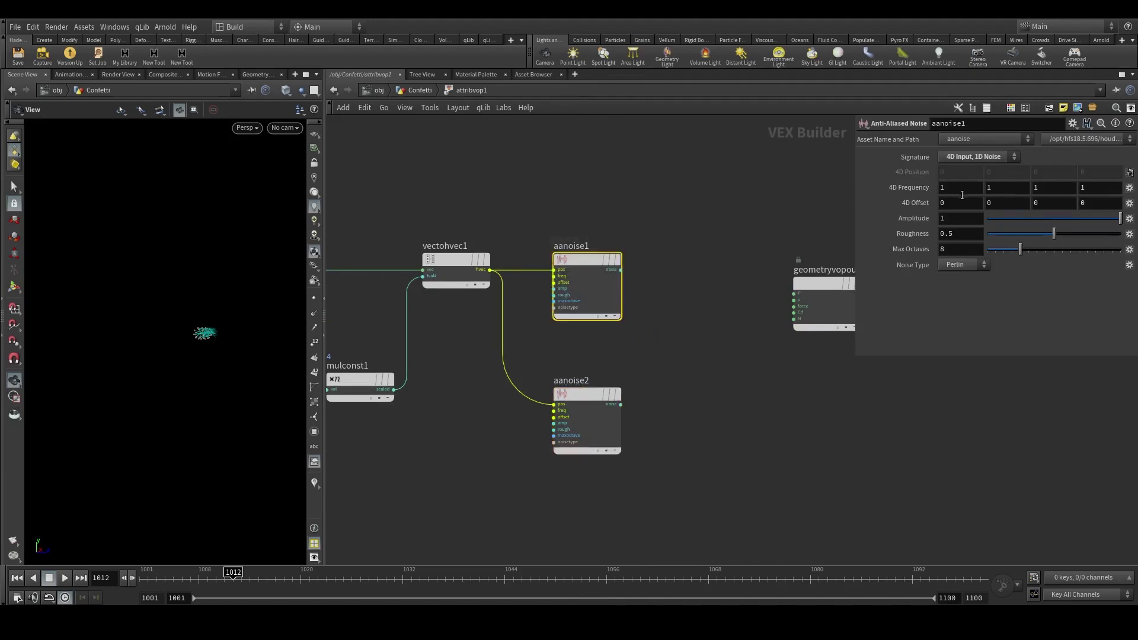
right_click(962, 195)
left_click(986, 278)
right_click(974, 200)
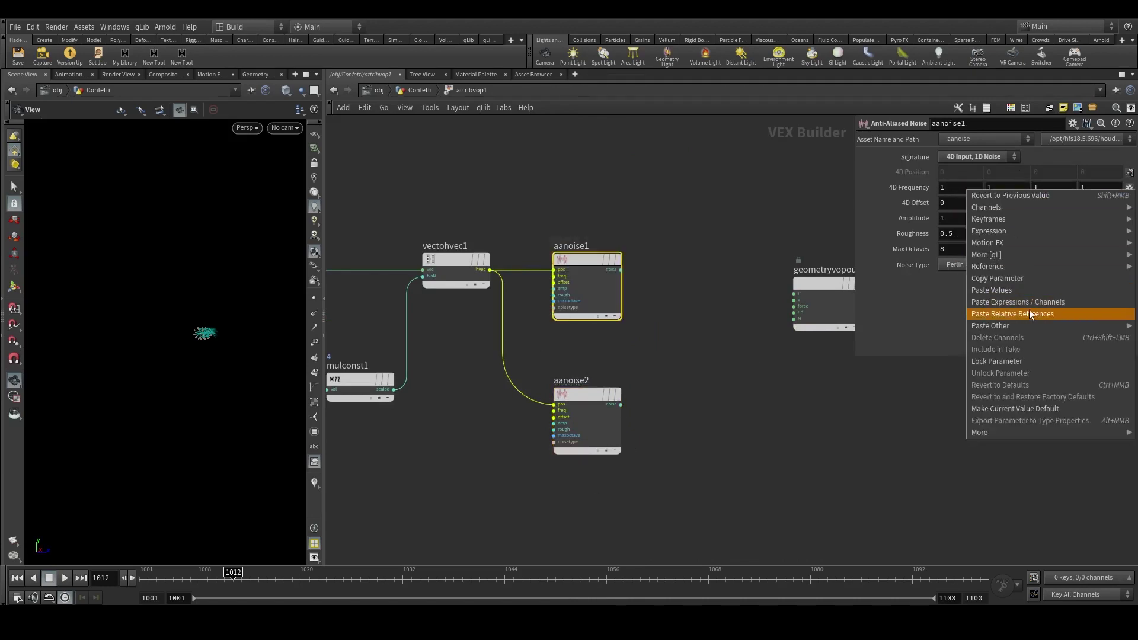
left_click(1050, 313)
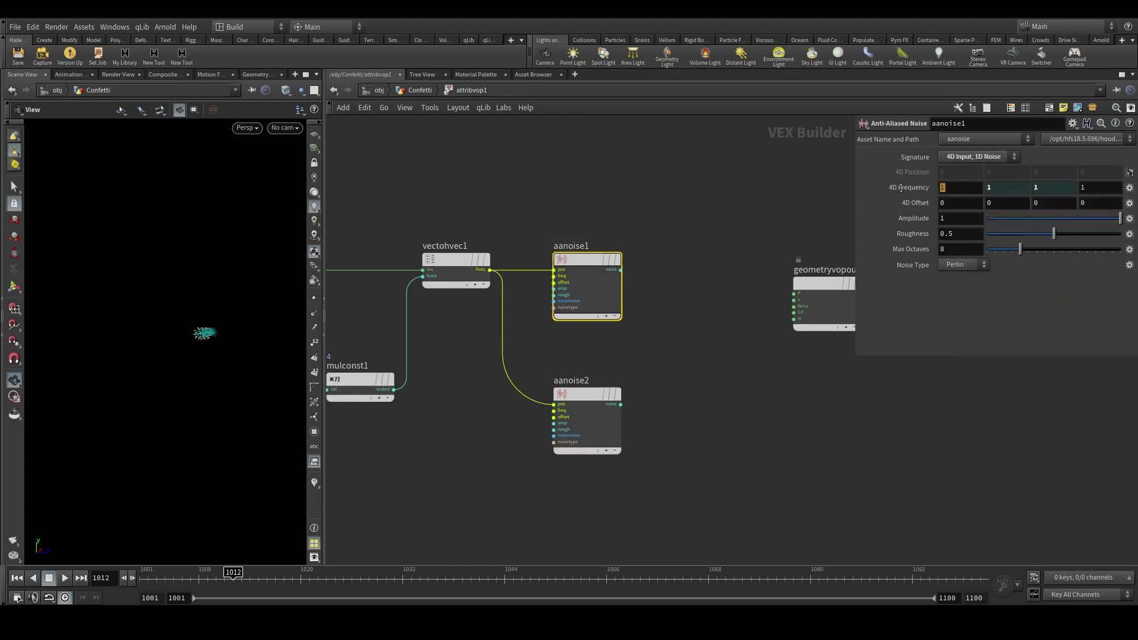
key("Return")
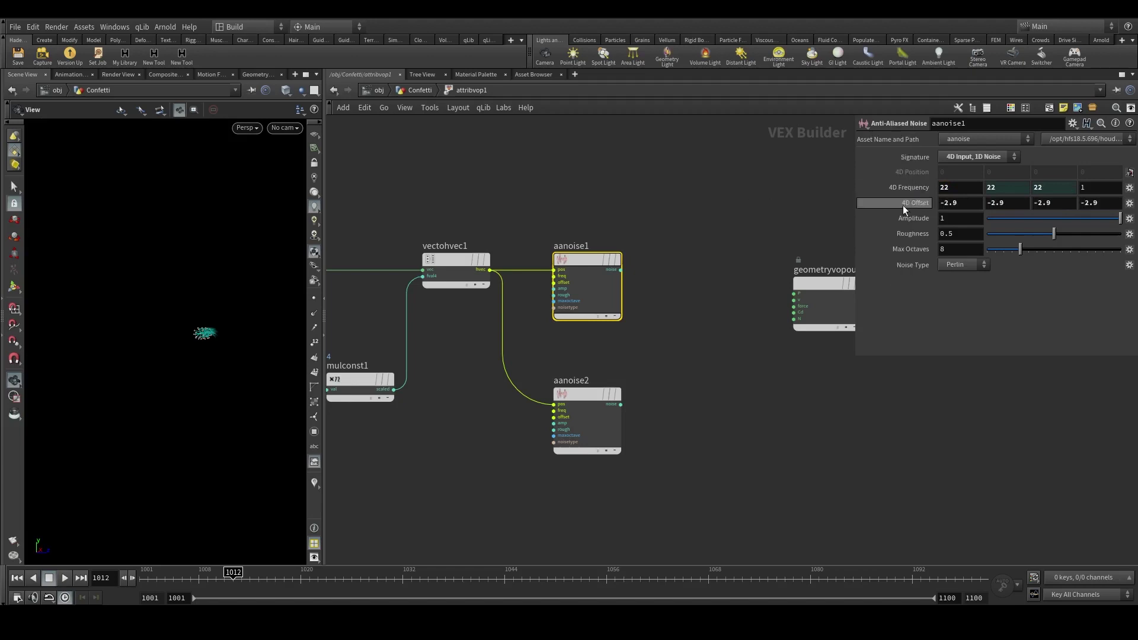
Set the first 4D Offset component of aanoise1 to -22.1 and try shifting its second component.
middle_click_drag(982, 208, 924, 204)
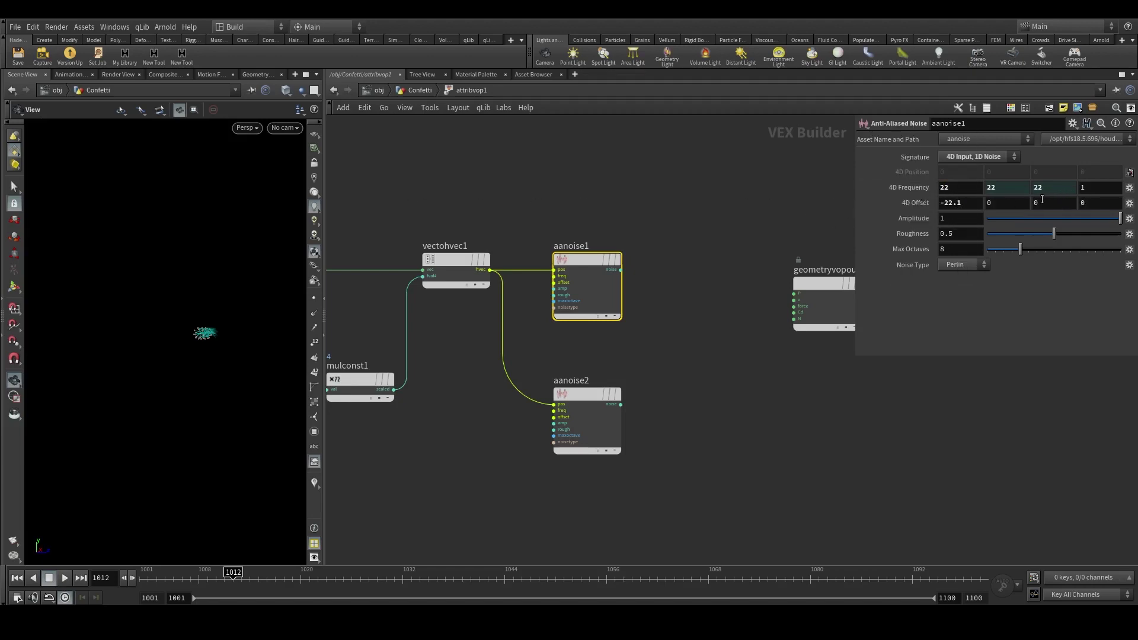
middle_click_drag(1000, 201, 1059, 165)
key("ctrl+z")
Link the second and third 4D Frequency components of aanoise2 to the first and set the frequency to 12.
left_click_drag(633, 362, 557, 476)
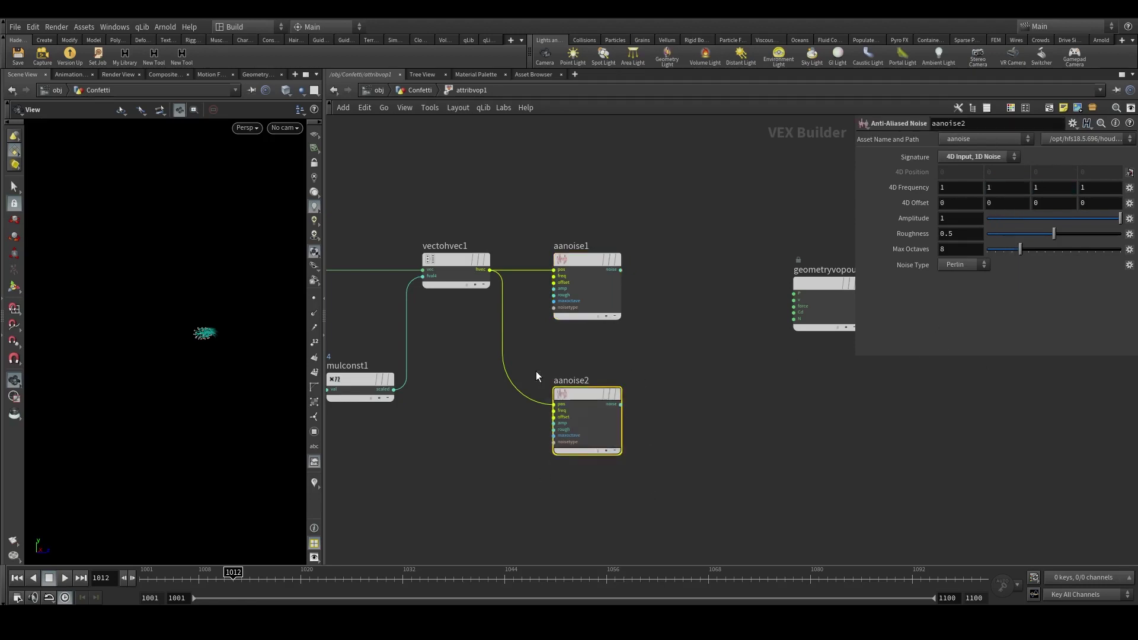
right_click(1004, 194)
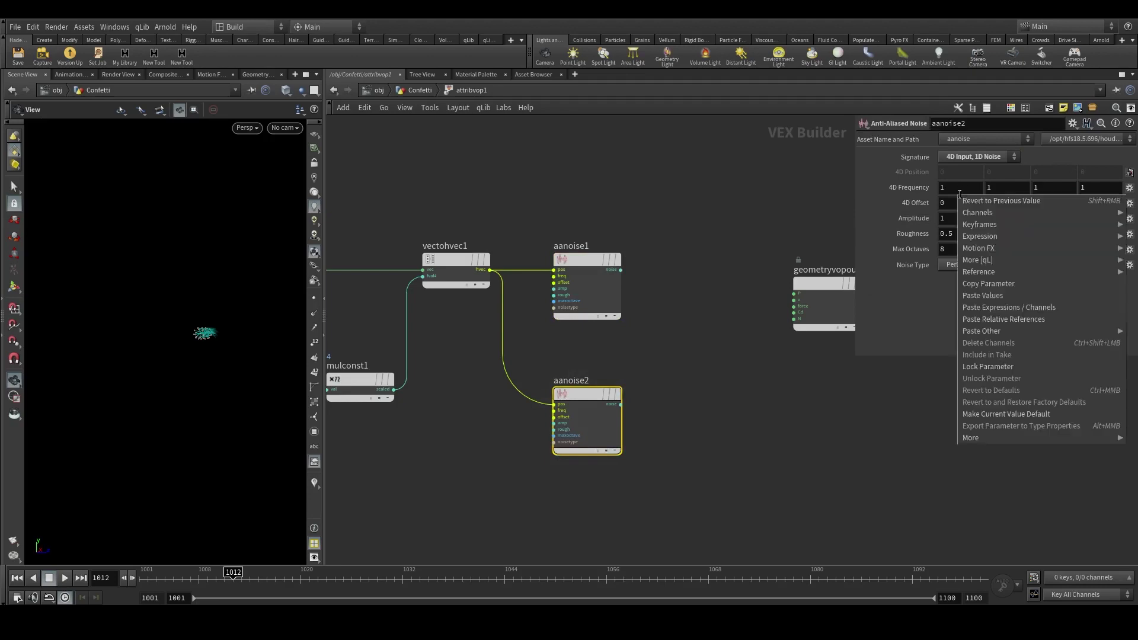
left_click(987, 286)
right_click(1004, 194)
left_click(1008, 319)
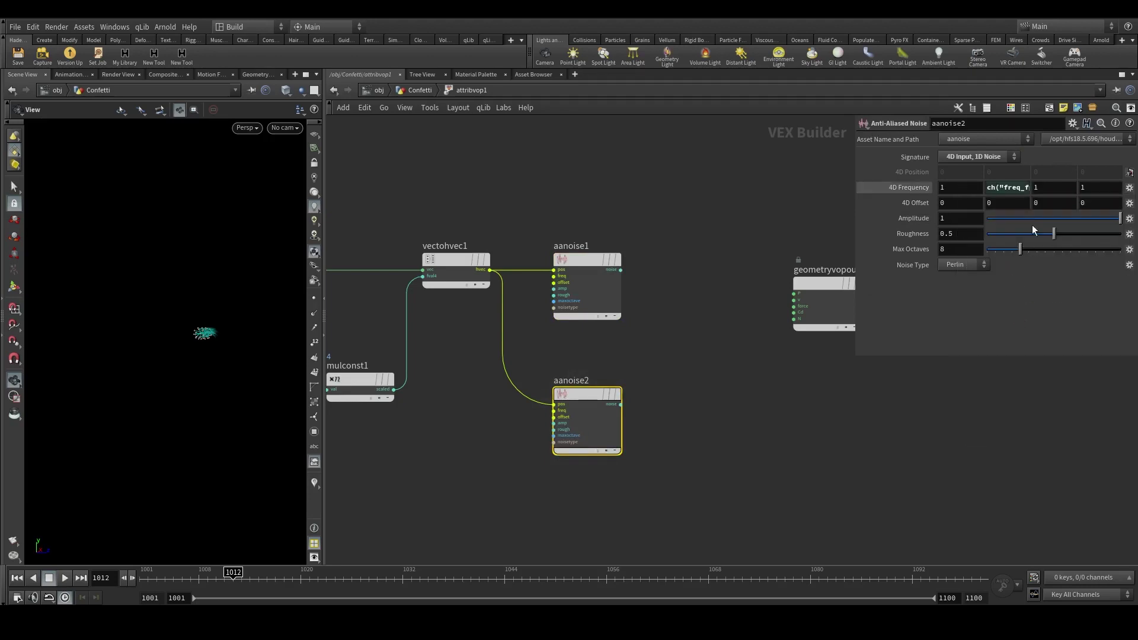
right_click(1044, 188)
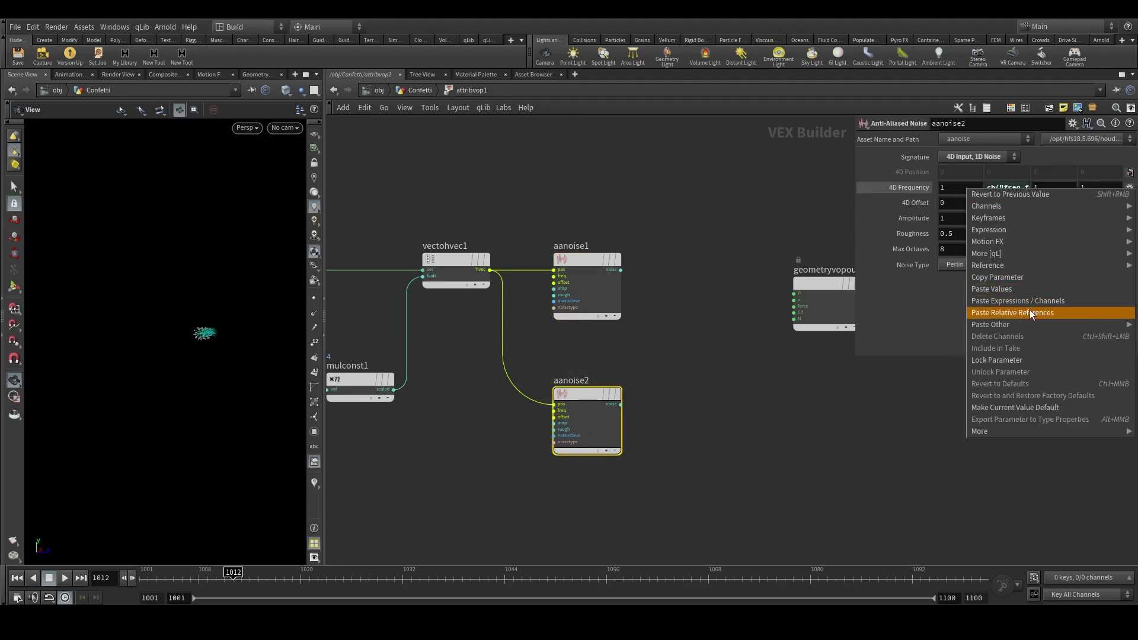
left_click(1030, 309)
type("2")
key("Return")
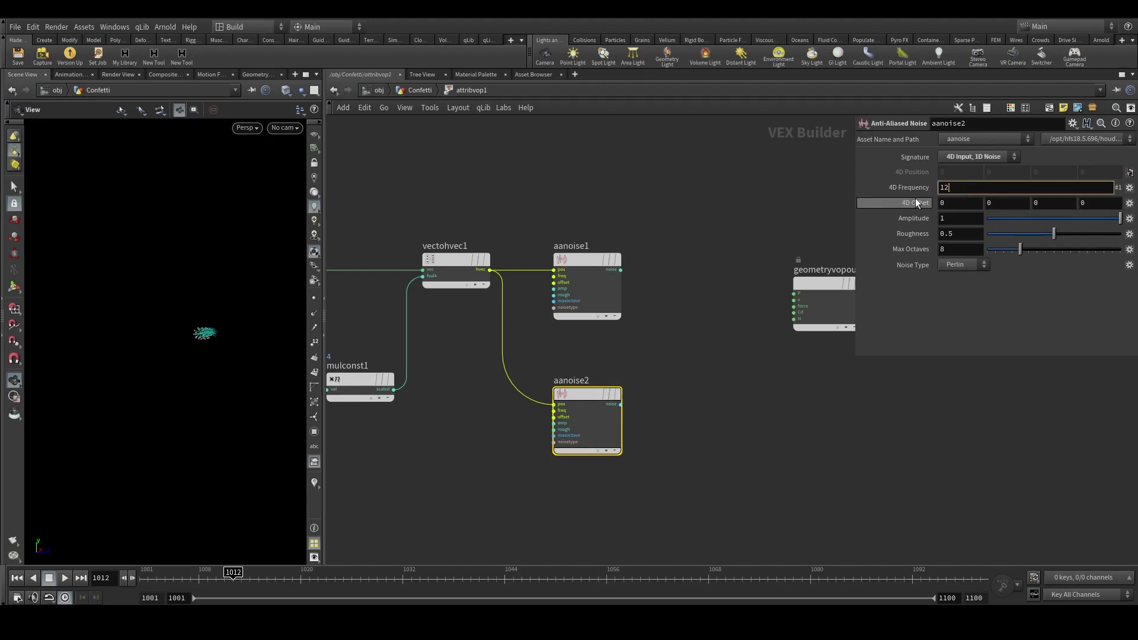
Set the first three 4D Offset components of aanoise2 to 23.7, 6.8 and 91.
middle_click(1046, 205)
middle_click_drag(1046, 206, 1086, 194)
middle_click(1004, 203)
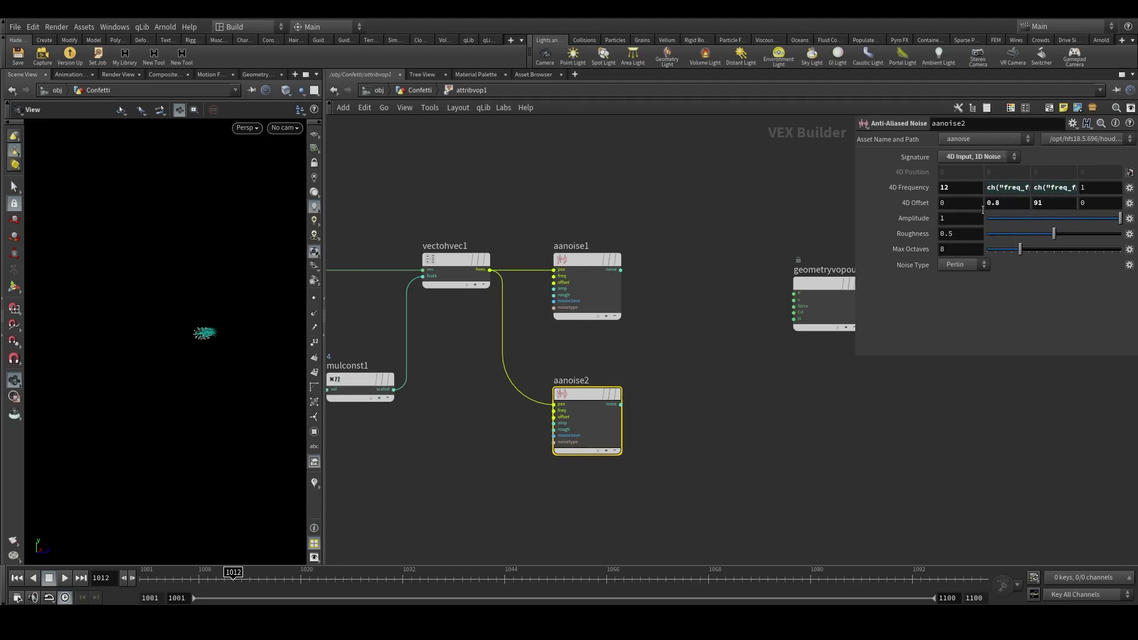
middle_click_drag(999, 206, 1062, 186)
middle_click_drag(959, 209, 908, 198)
Add a Fit Range node and connect the noise output of aanoise1 to its val input.
key("h")
scroll(751, 335, "down", 1)
middle_click_drag(751, 335, 642, 333)
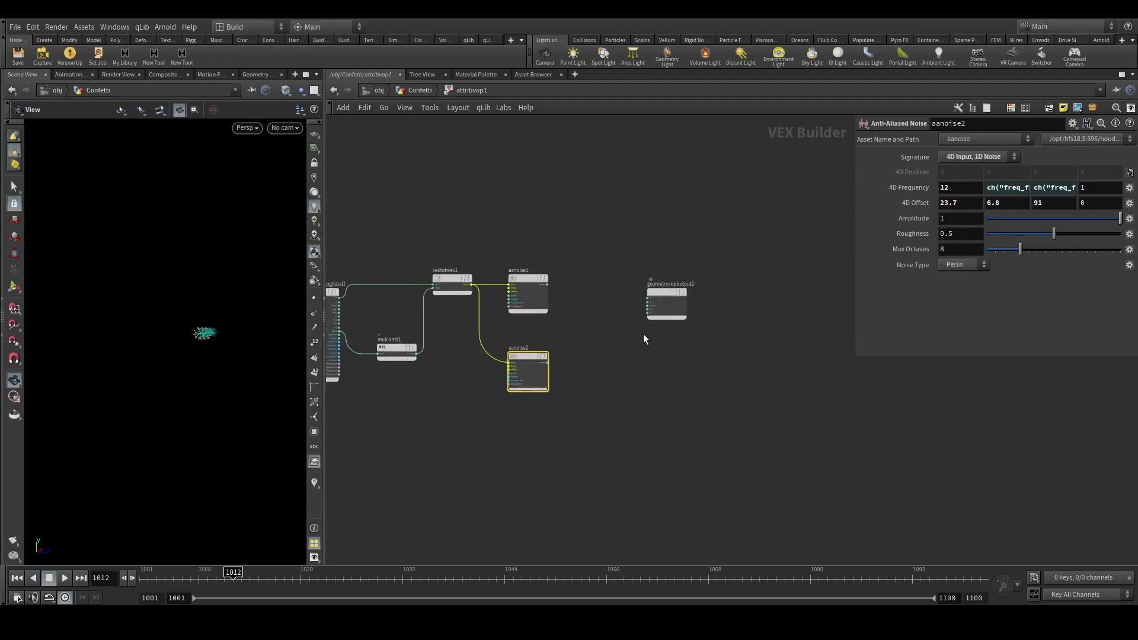
scroll(581, 310, "up", 2)
left_click(581, 311)
key("Tab")
type("fit r")
key("Return")
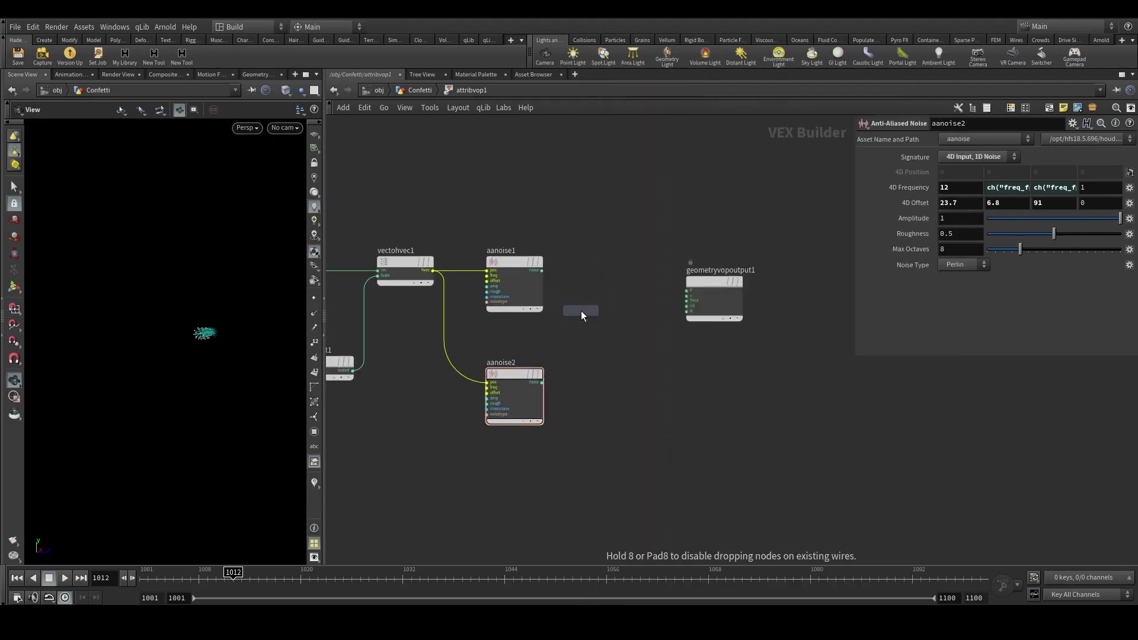
left_click(621, 272)
scroll(615, 275, "up", 2)
left_click_drag(512, 269, 593, 268)
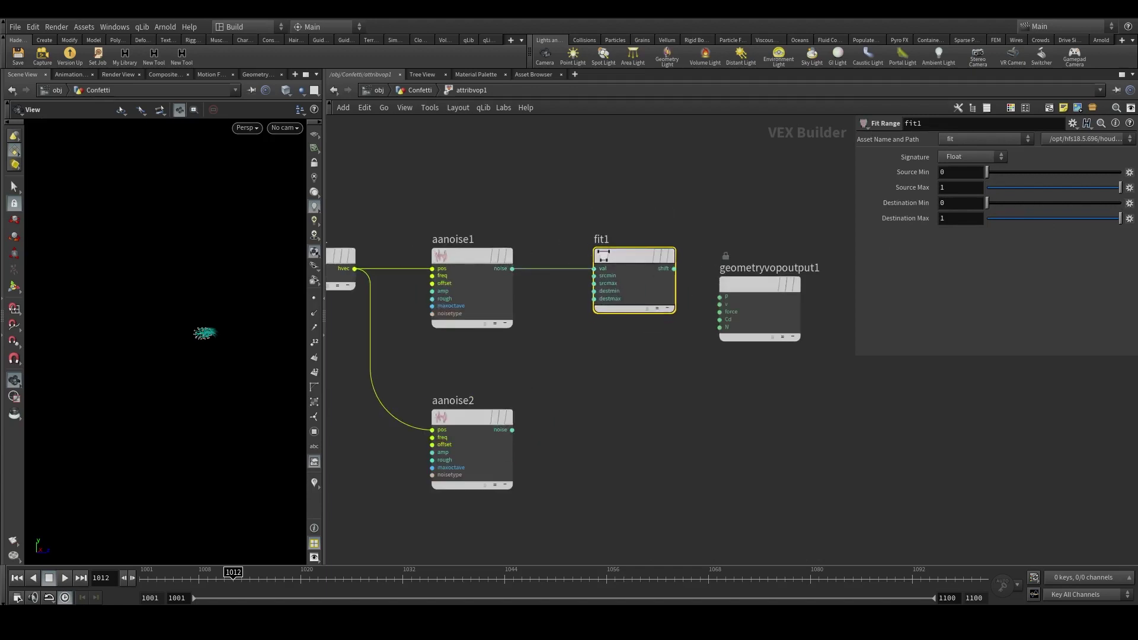
Set fit1's Source Max to 0.077 and duplicate the Fit Range to remap the noise output of aanoise2.
left_click_drag(956, 187, 905, 189)
type("0.077")
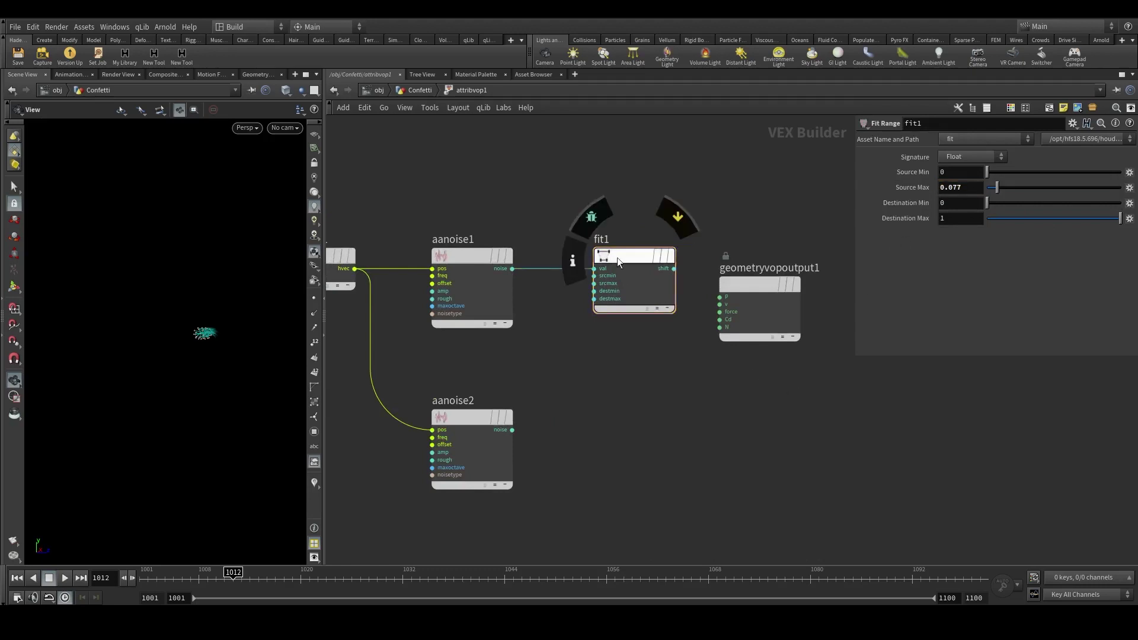
left_click_drag(617, 257, 616, 424, "alt")
left_click_drag(512, 430, 593, 430)
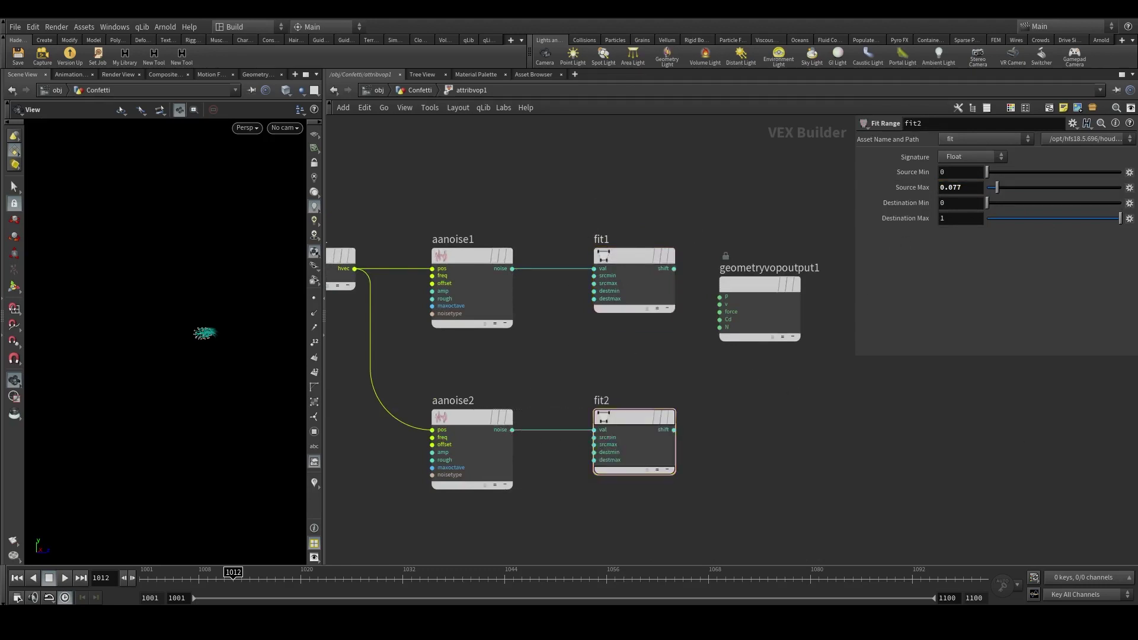
Set fit2's Source Min to 0.062.
left_click_drag(955, 172, 928, 170)
type("0.065")
key("Return")
Move the geometry output node aside, then add a Multiply node fed by the outputs of fit1 and fit2.
scroll(669, 396, "down", 2)
scroll(595, 347, "down", 3)
left_click_drag(559, 317, 703, 324)
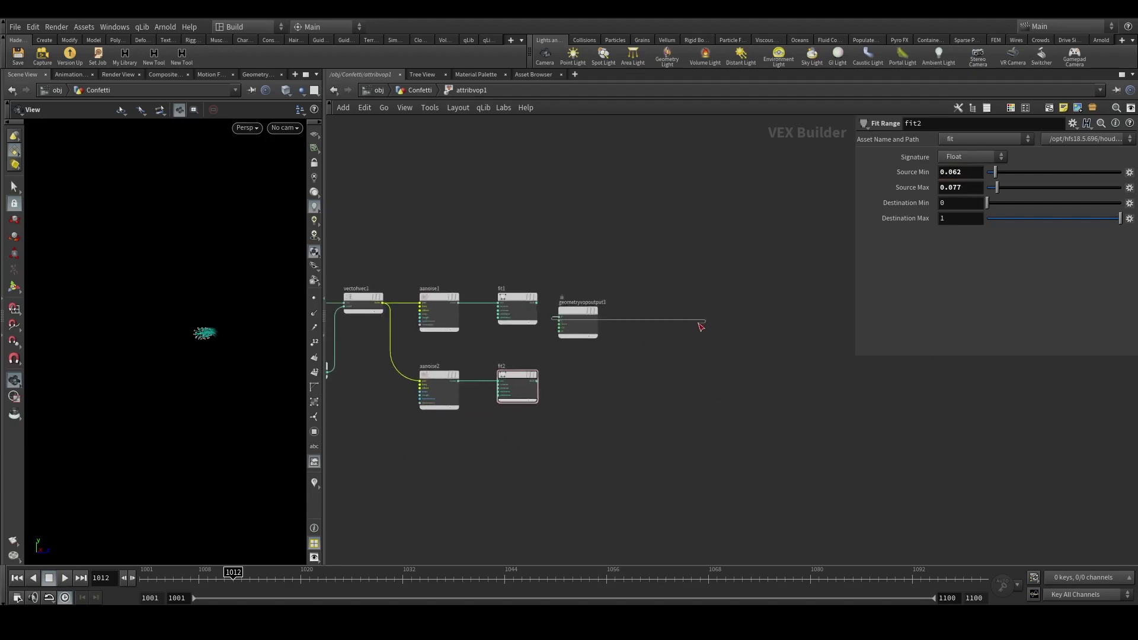
left_click_drag(581, 308, 746, 315)
key("Tab")
type("mult")
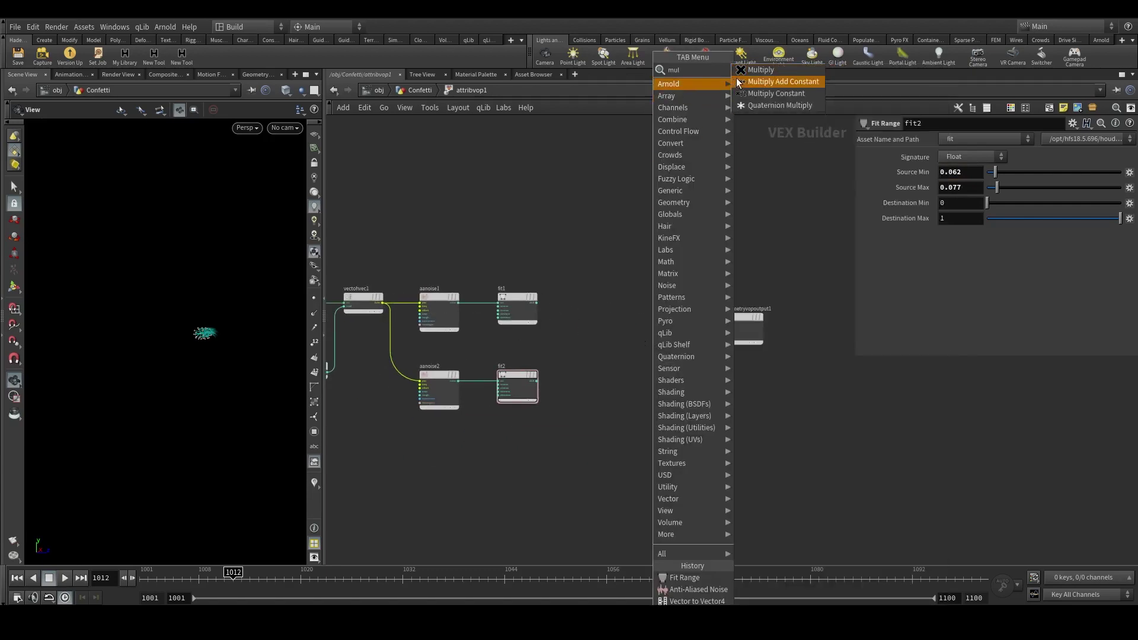
left_click(744, 70)
scroll(641, 302, "up", 3)
left_click(621, 365)
left_click_drag(527, 207, 588, 368)
left_click(651, 438)
Add a Bind Export node and connect the product of multiply1 to its input.
key("Tab")
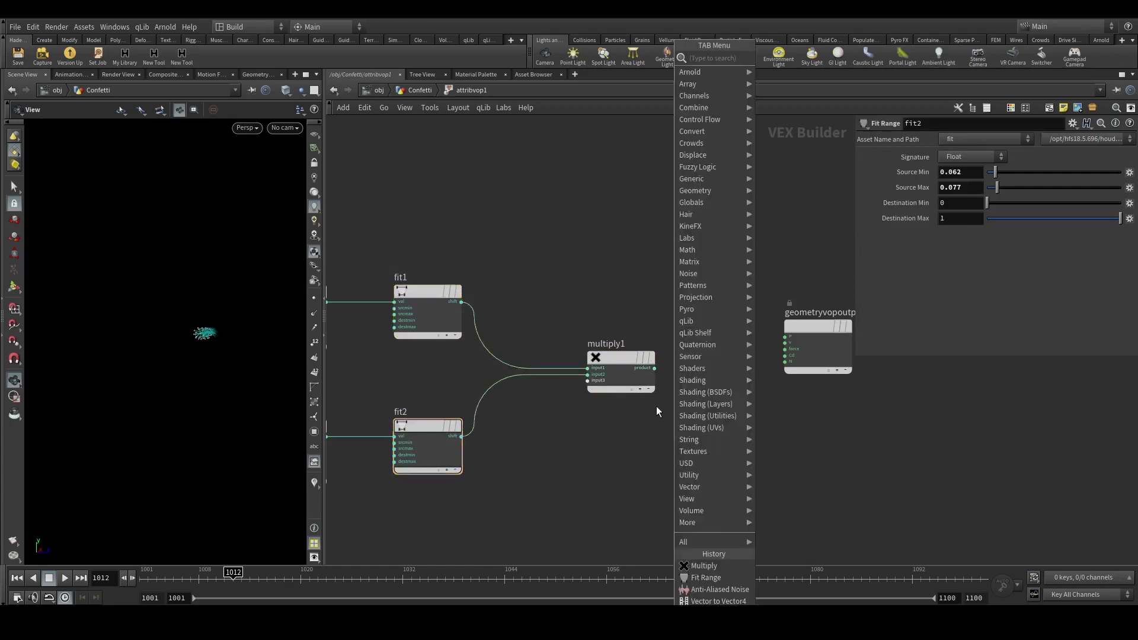
type("bind ex")
key("Return")
left_click(690, 412)
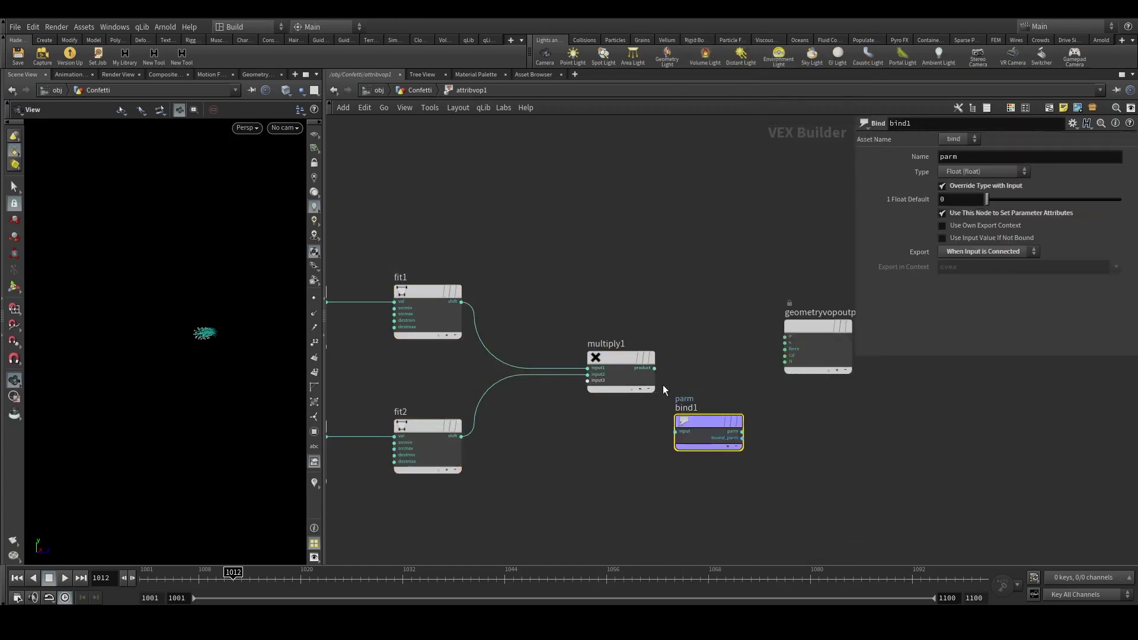
scroll(663, 385, "up", 3)
left_click_drag(651, 360, 727, 468)
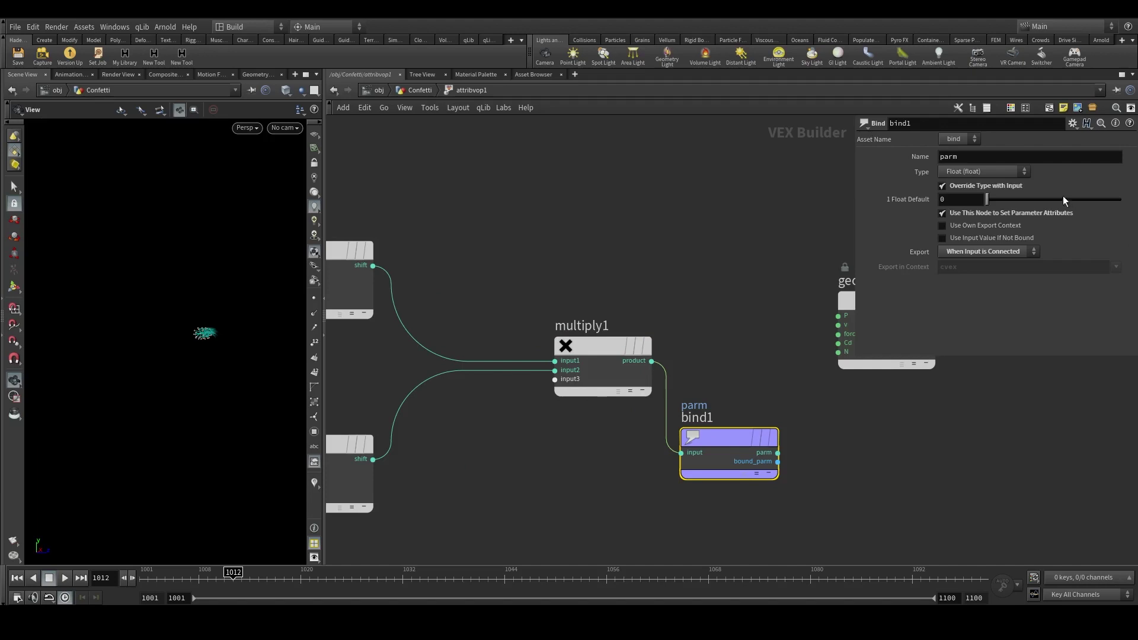
Name the exported attribute filter and return to the Confetti geometry network.
double_click(949, 157)
type("filter")
key("Return")
left_click(414, 90)
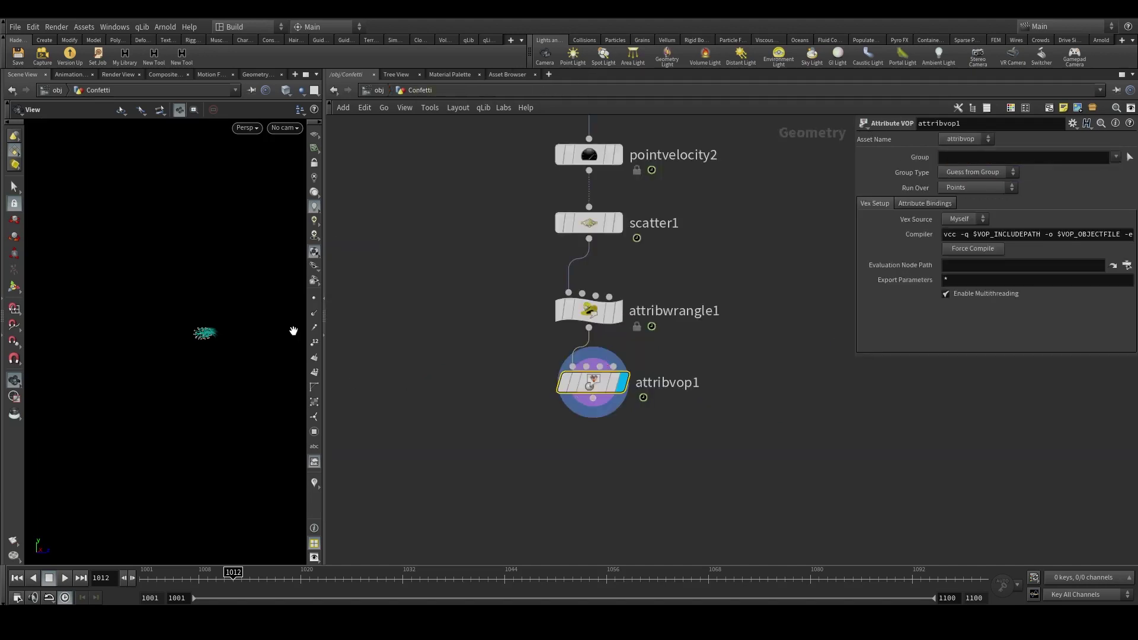
Turn off the velocity trails on the points and widen the scene viewport.
scroll(184, 346, "up", 5)
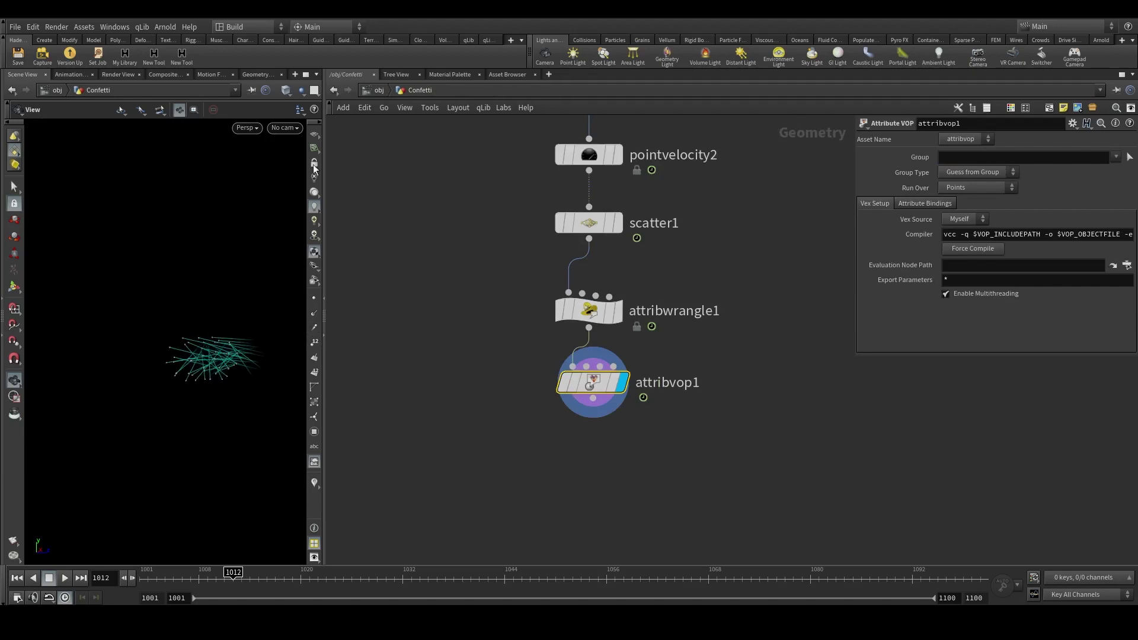
left_click(314, 328)
left_click_drag(324, 356, 584, 367)
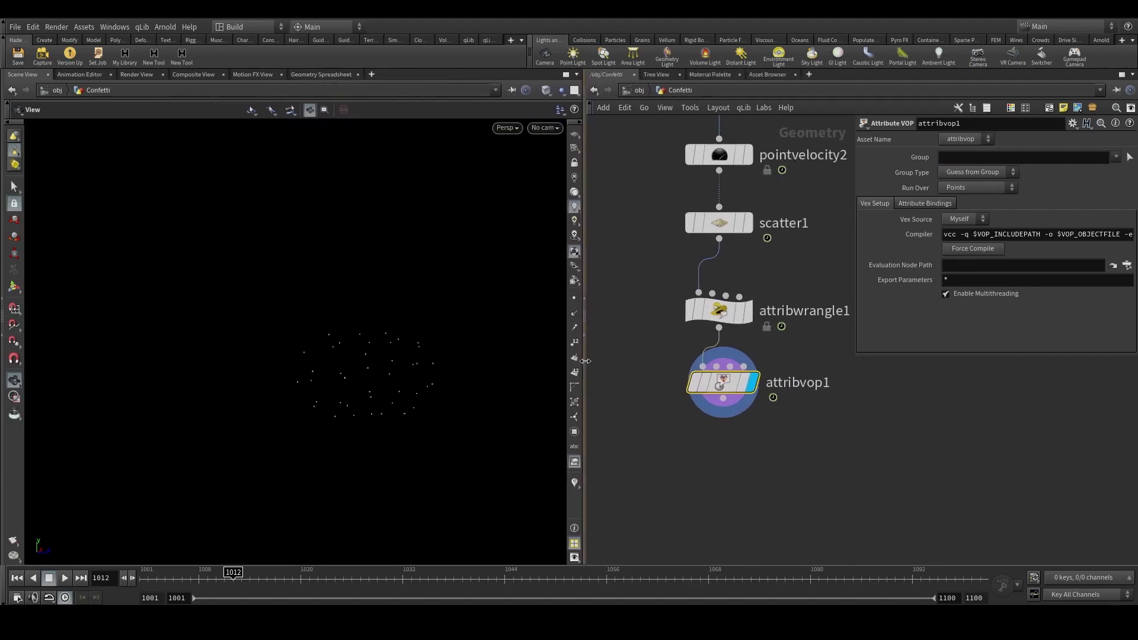
Check the node info of attribvop1 for the exported filter point attribute.
scroll(726, 384, "up", 2)
left_click(643, 382)
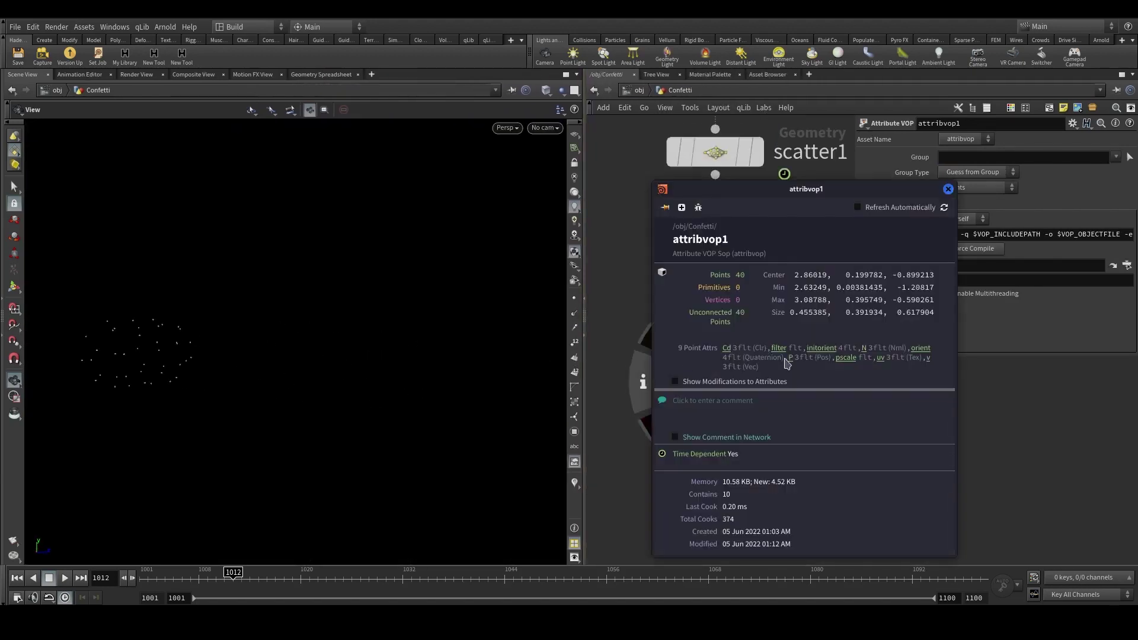
left_click(949, 189)
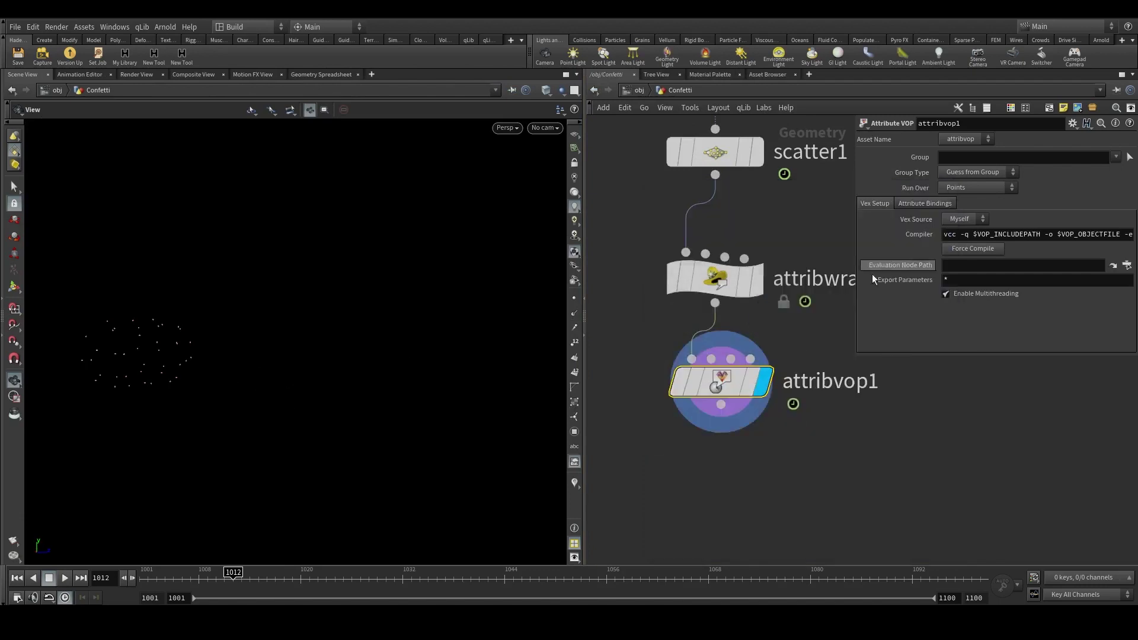
Enable the filter visualizer, disable the orient visualizer and scrub the timeline to frame 1019.
left_click(574, 483)
left_click(578, 469)
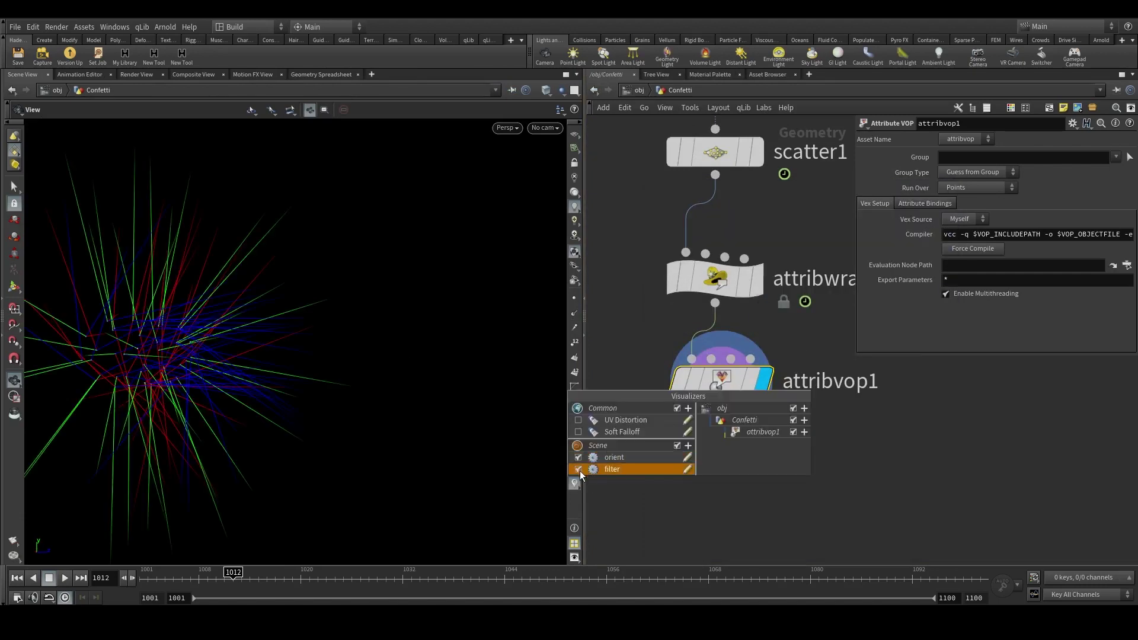
left_click(578, 457)
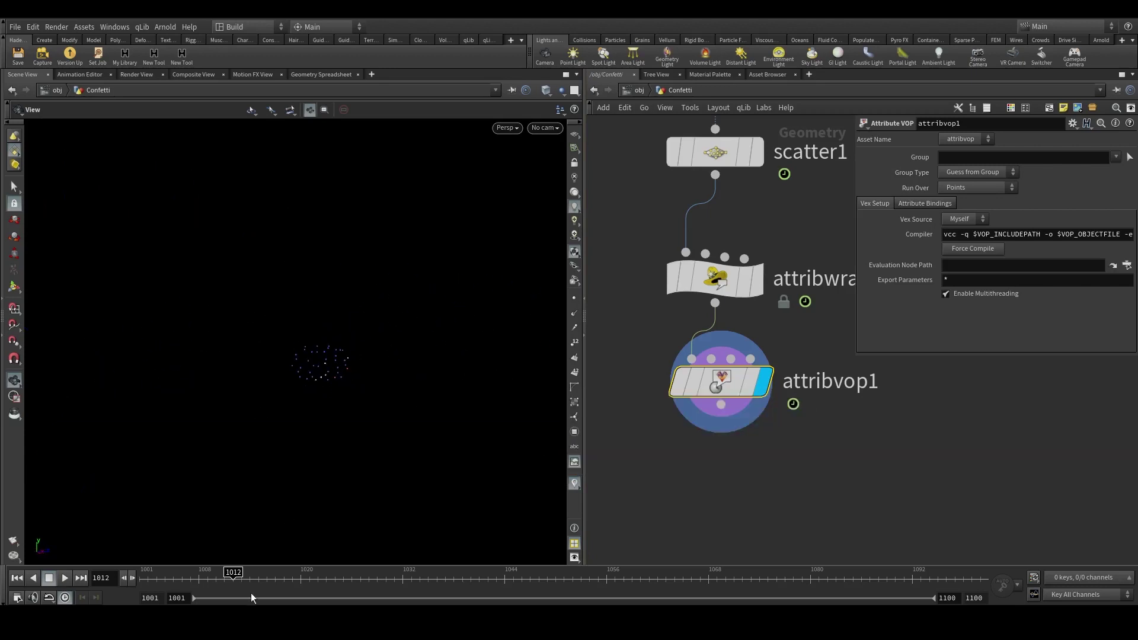
left_click_drag(205, 577, 292, 579)
Add an Attribute Wrangle below attribvop1 and make it the displayed node.
middle_click_drag(932, 412, 932, 317)
key("Tab")
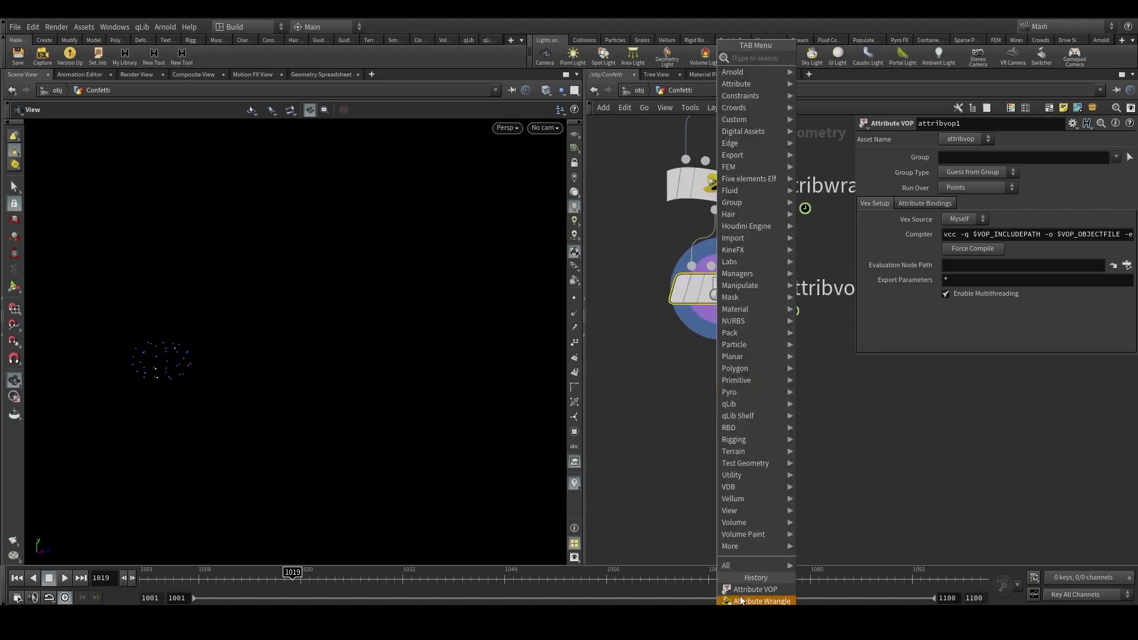
left_click(755, 601)
left_click(762, 403)
left_click(1012, 277)
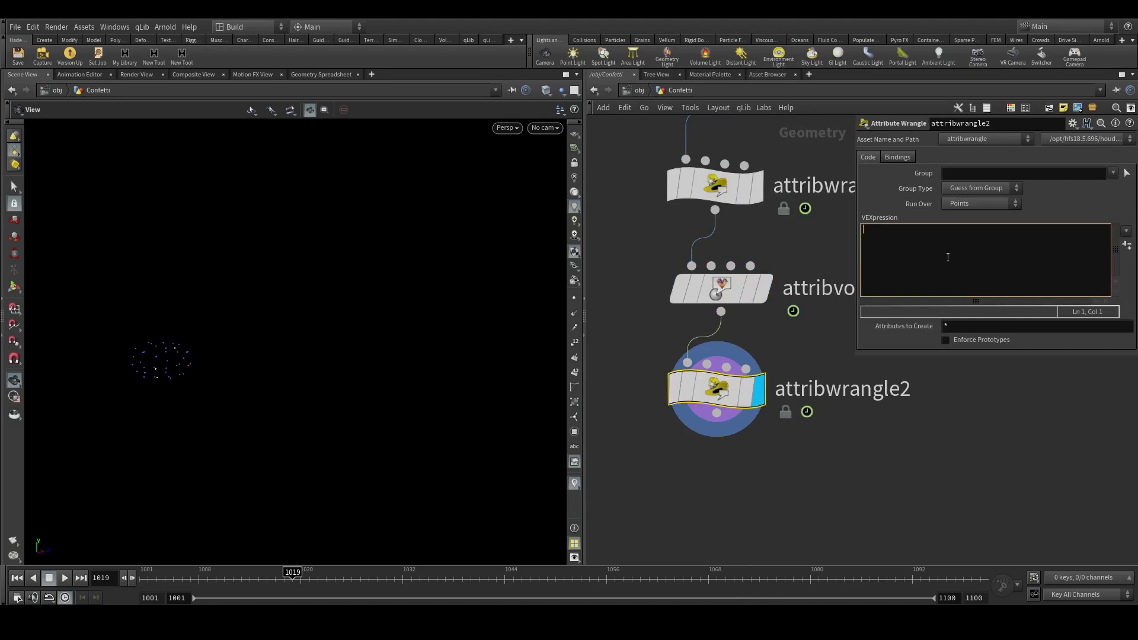
type("if(@filter")
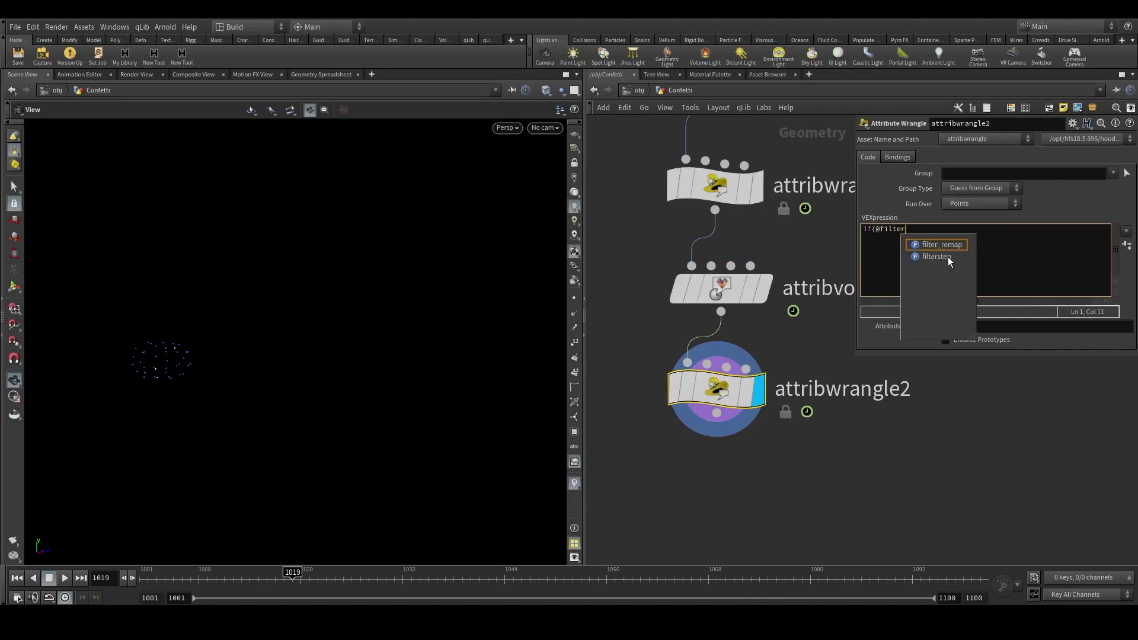
type(" <0.2")
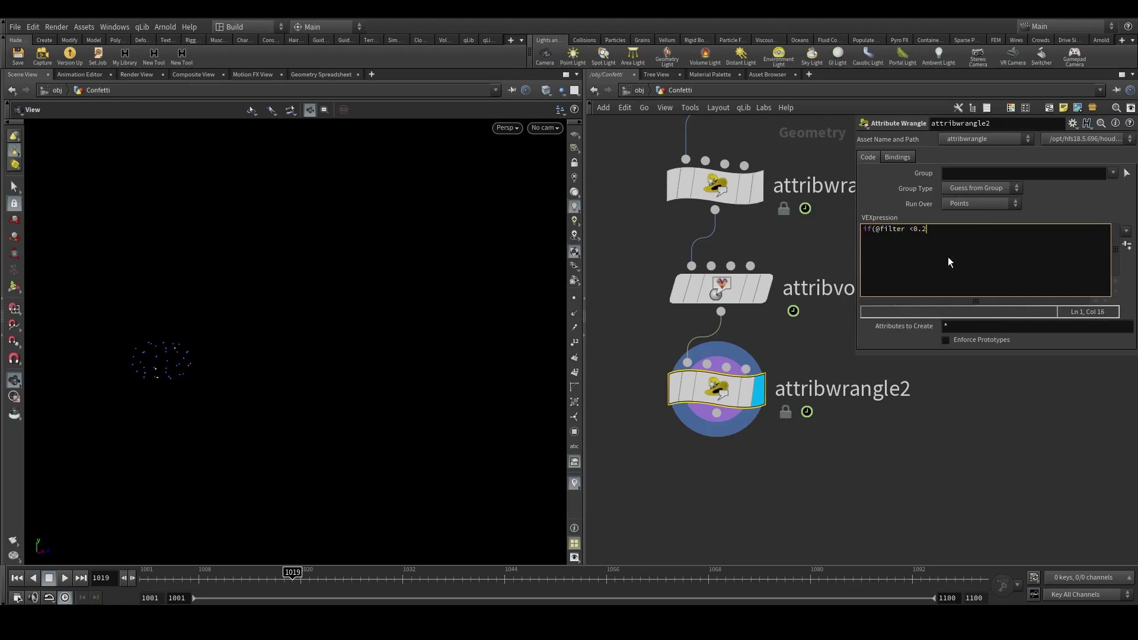
type(")")
key("Return")
type("removepoi")
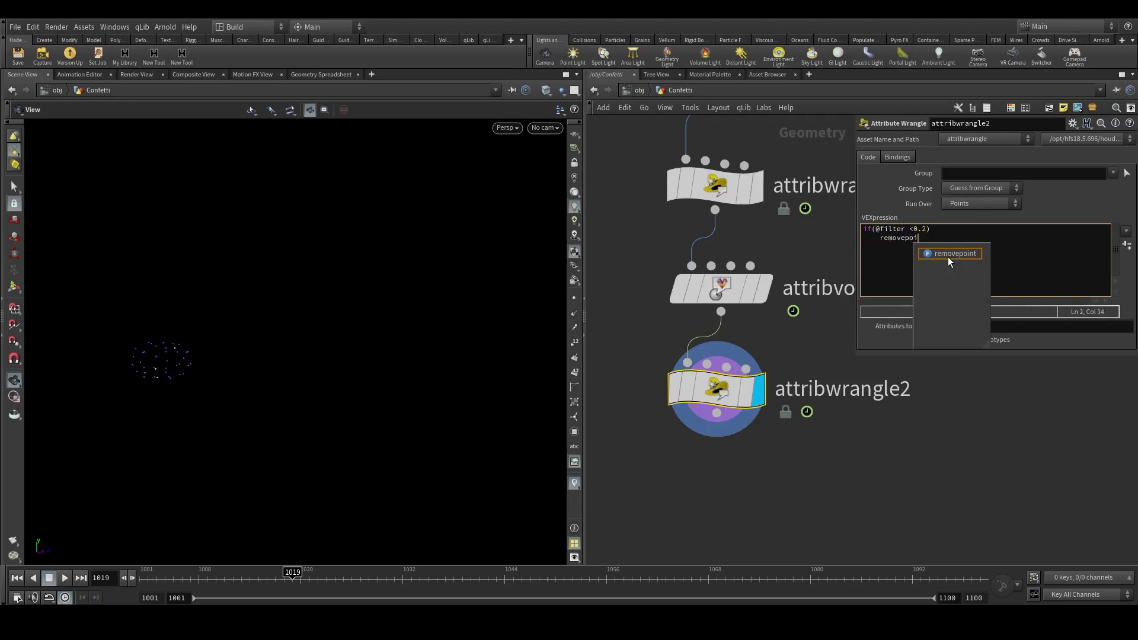
type("nt(0,@")
key("BackSpace")
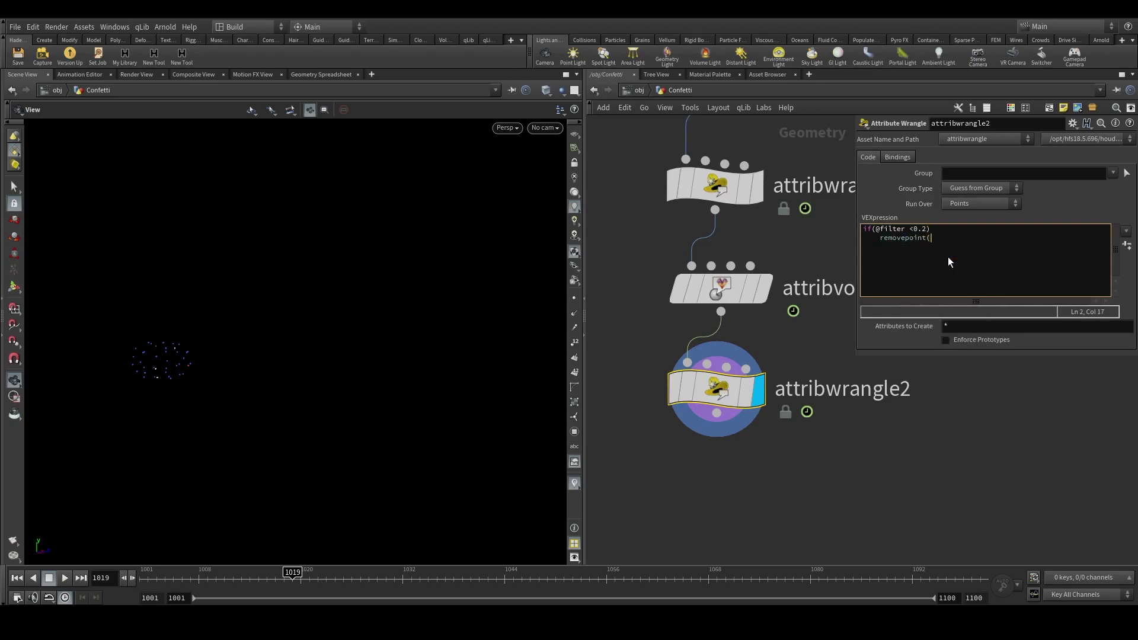
type("0,@p")
type("tnum_")
type(";")
left_click(313, 579)
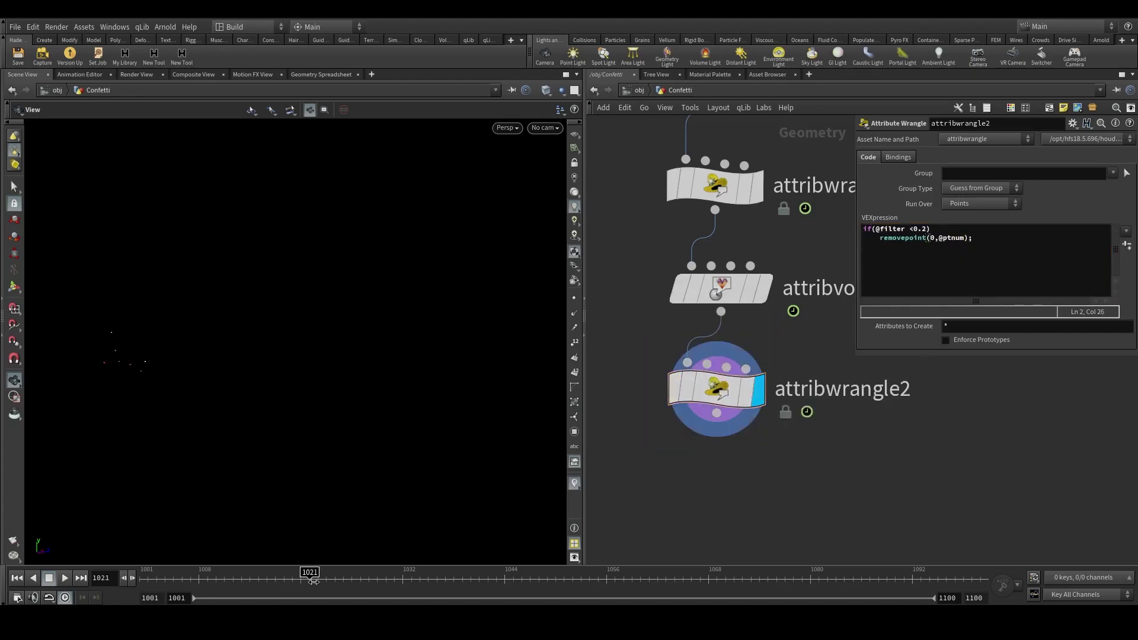
left_click_drag(313, 580, 241, 578)
Branch a Pack node off normal1 and make it the displayed node.
scroll(735, 459, "down", 6)
scroll(770, 415, "up", 1)
middle_click_drag(732, 154, 691, 300)
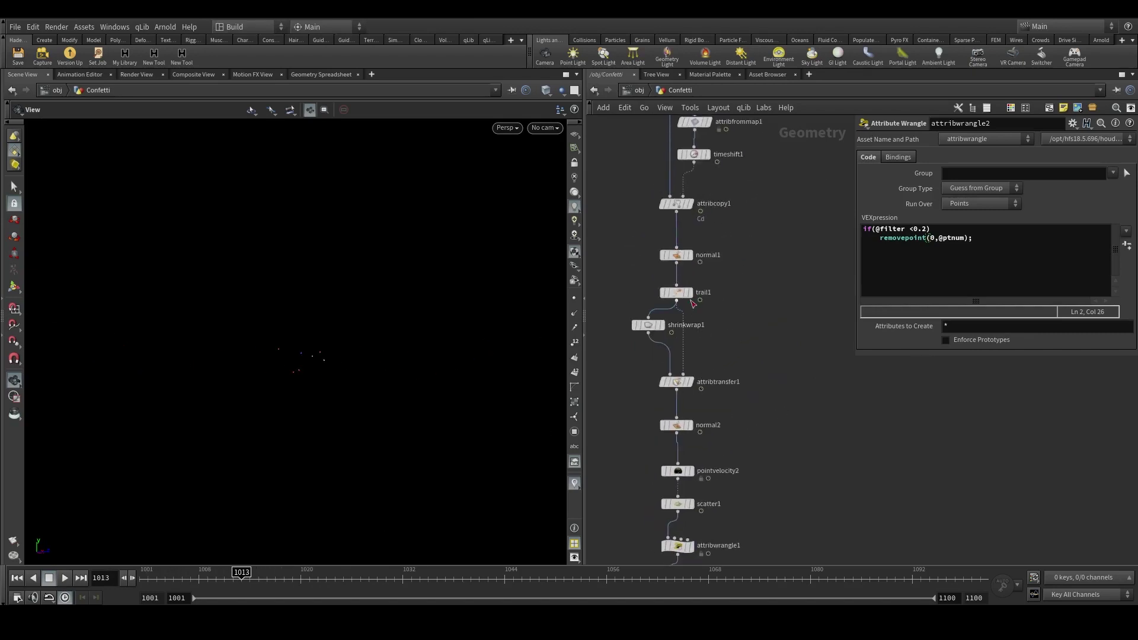
scroll(718, 227, "up", 2)
key("Tab")
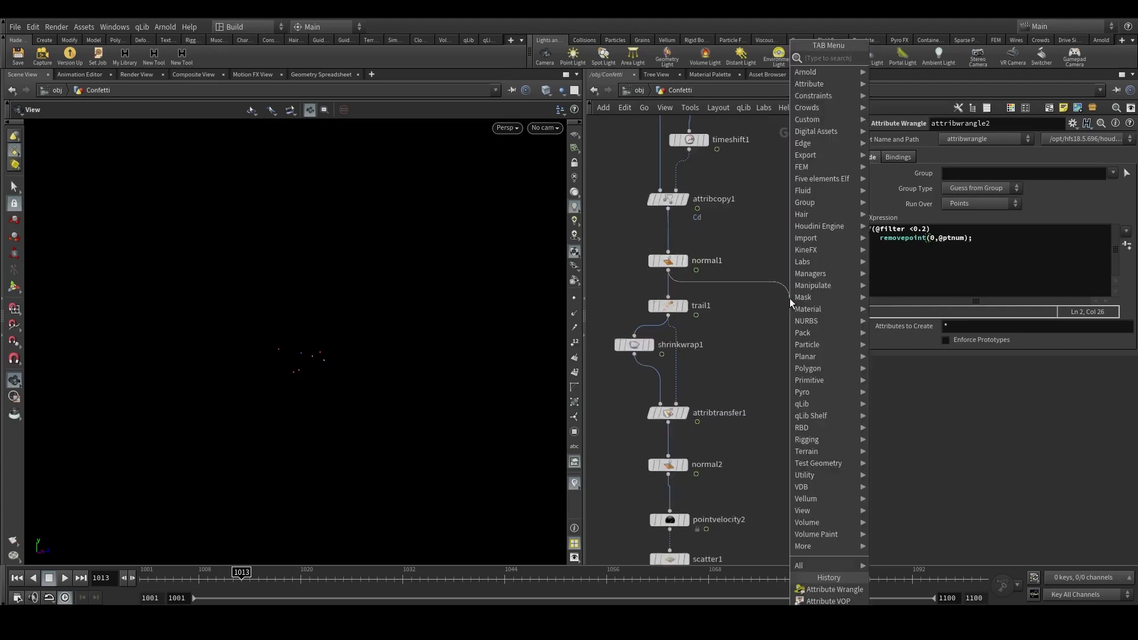
type("pack")
key("Return")
key("Return")
scroll(791, 298, "up", 2)
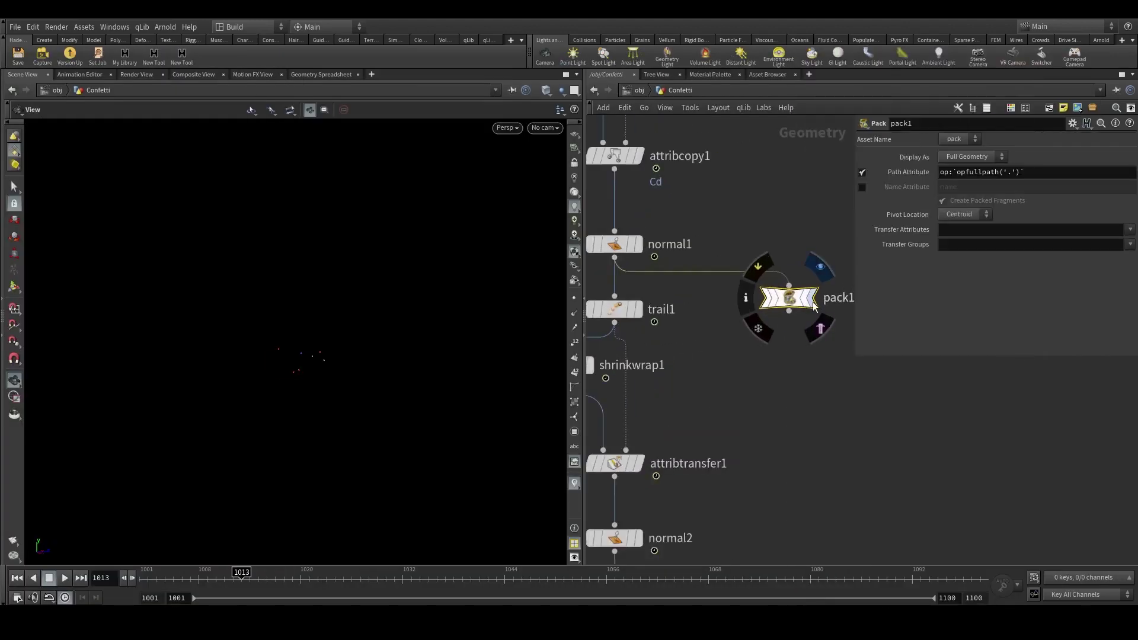
left_click(819, 268)
left_click_drag(791, 300, 793, 321)
Compare the packed geometry with trail1 shown as a template, then move the template flag to pack1.
middle_click_drag(669, 329, 697, 289)
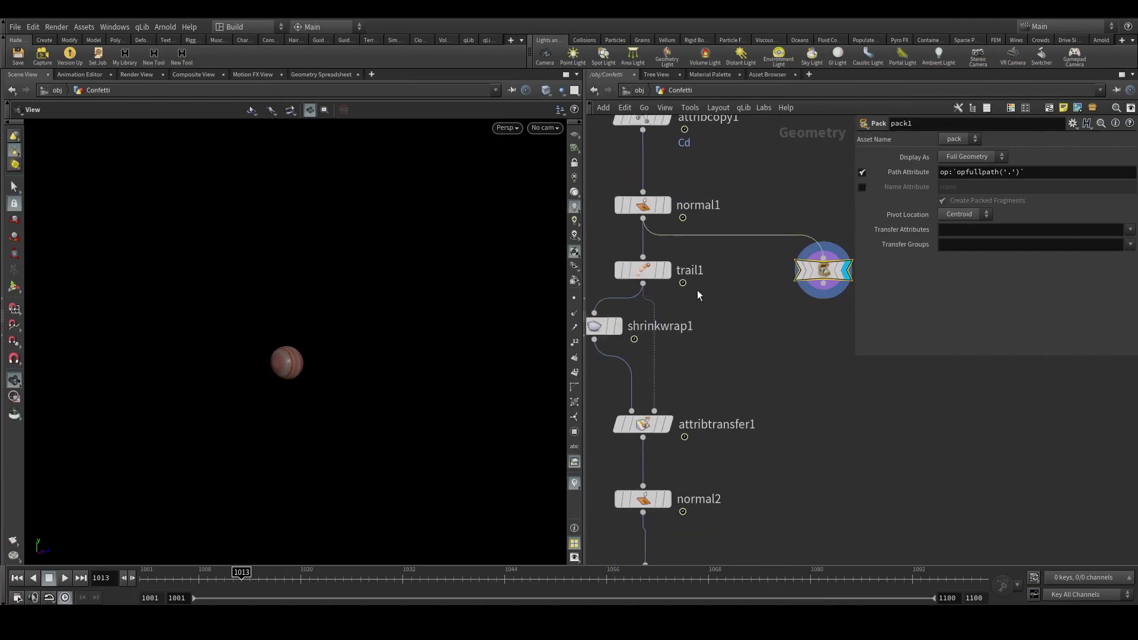
left_click(673, 300)
right_click_drag(318, 363, 287, 397)
left_click_drag(287, 397, 274, 318)
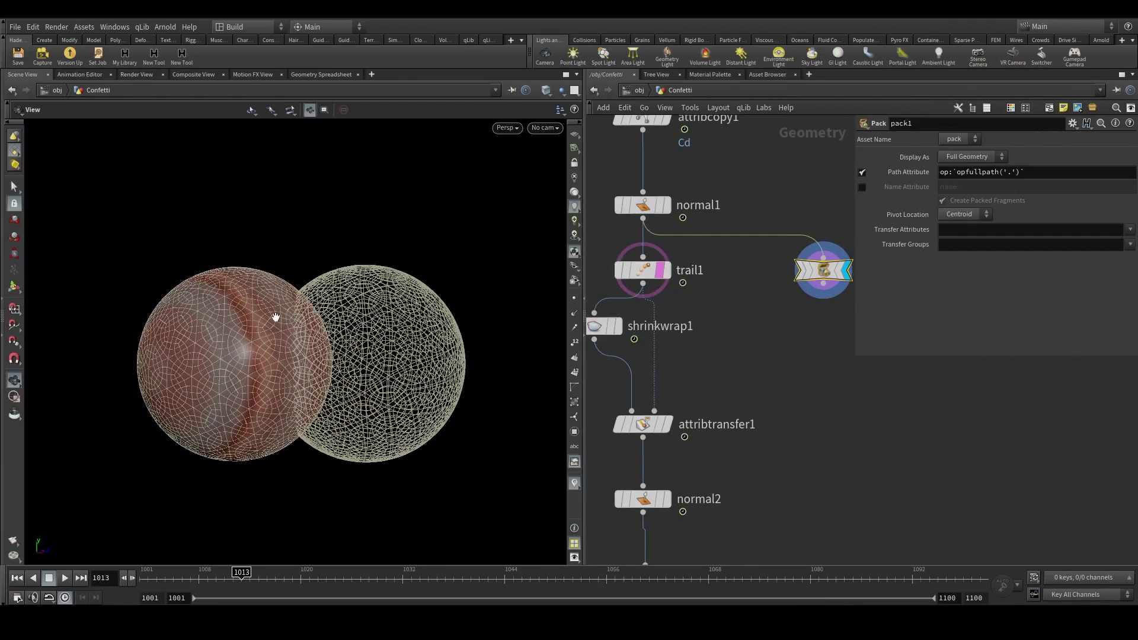
left_click(830, 283)
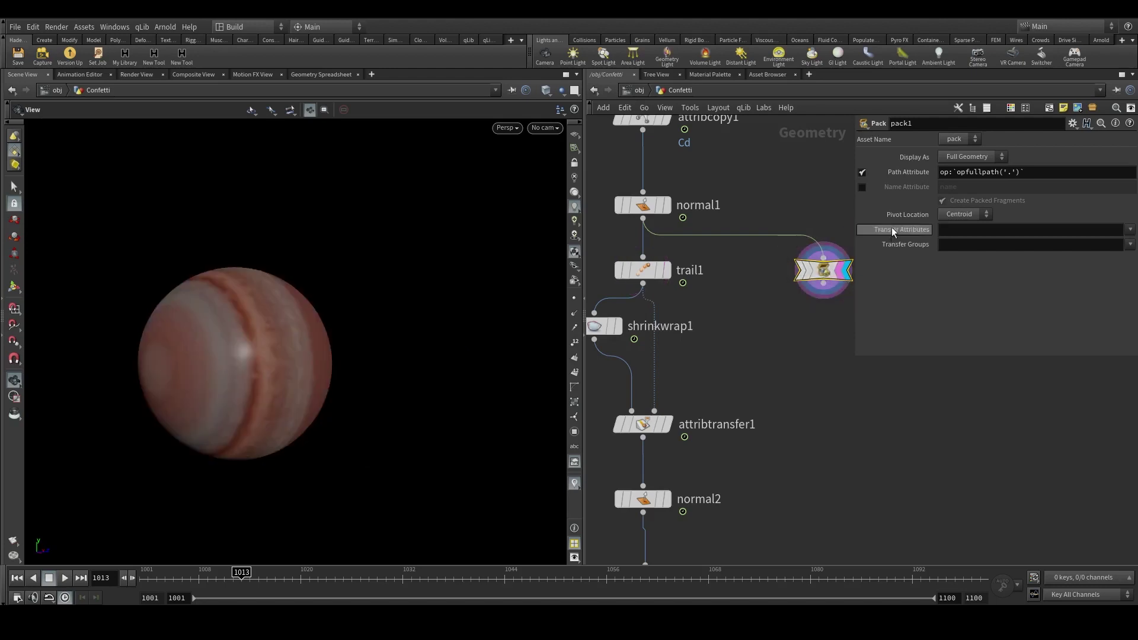
Set pack1's Display As option to Centroid.
left_click(945, 216)
left_click(966, 156)
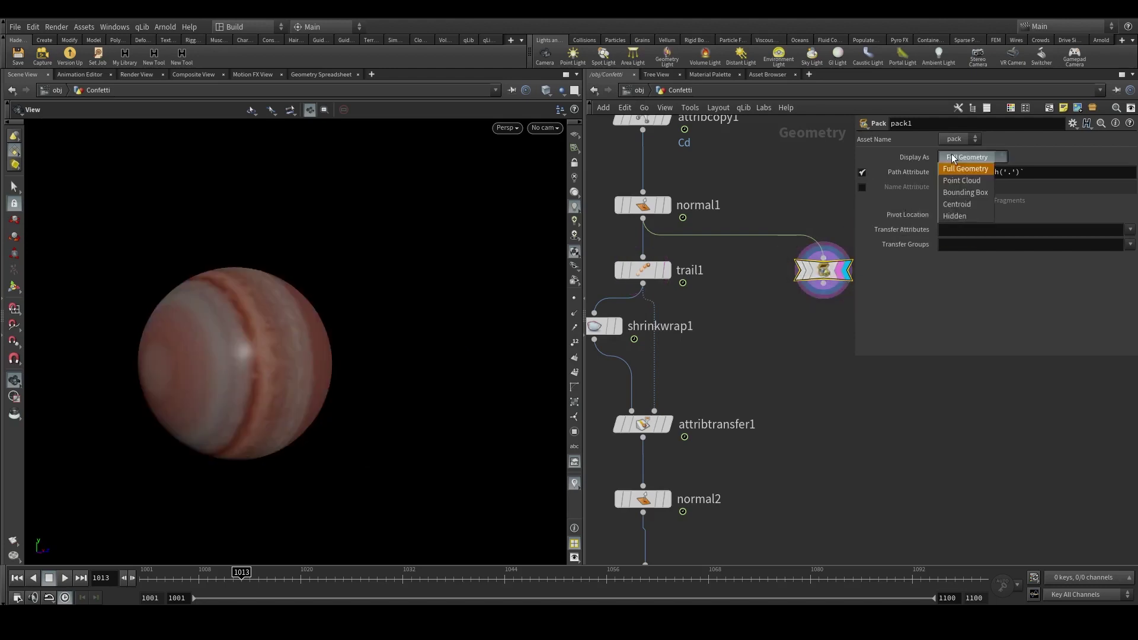
left_click(956, 204)
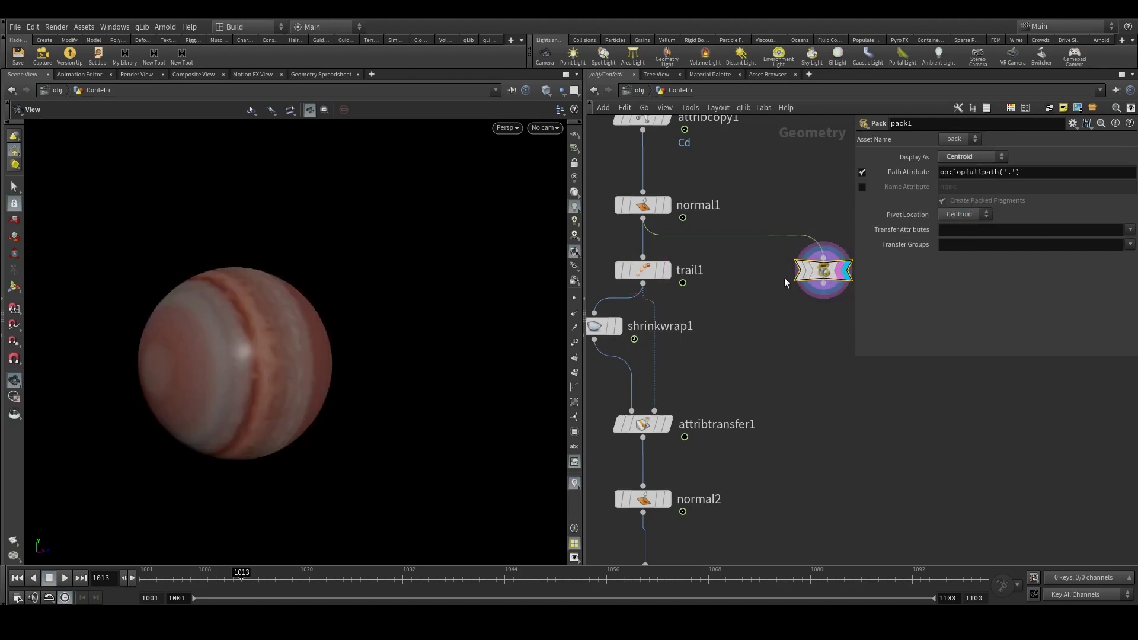
left_click(795, 243)
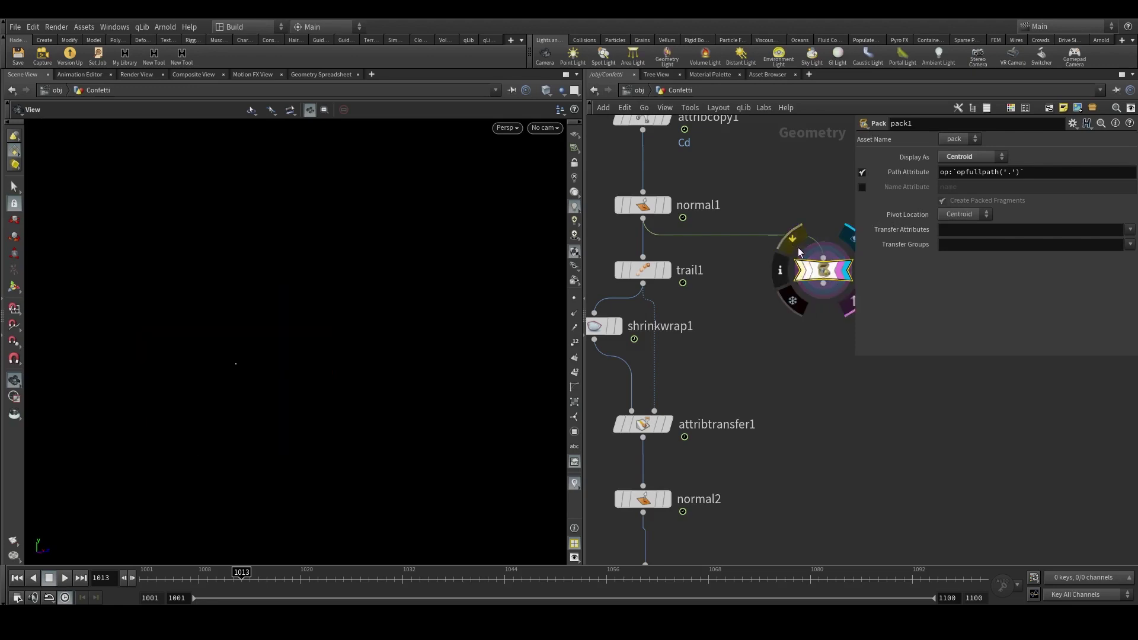
left_click(797, 247)
left_click(798, 247)
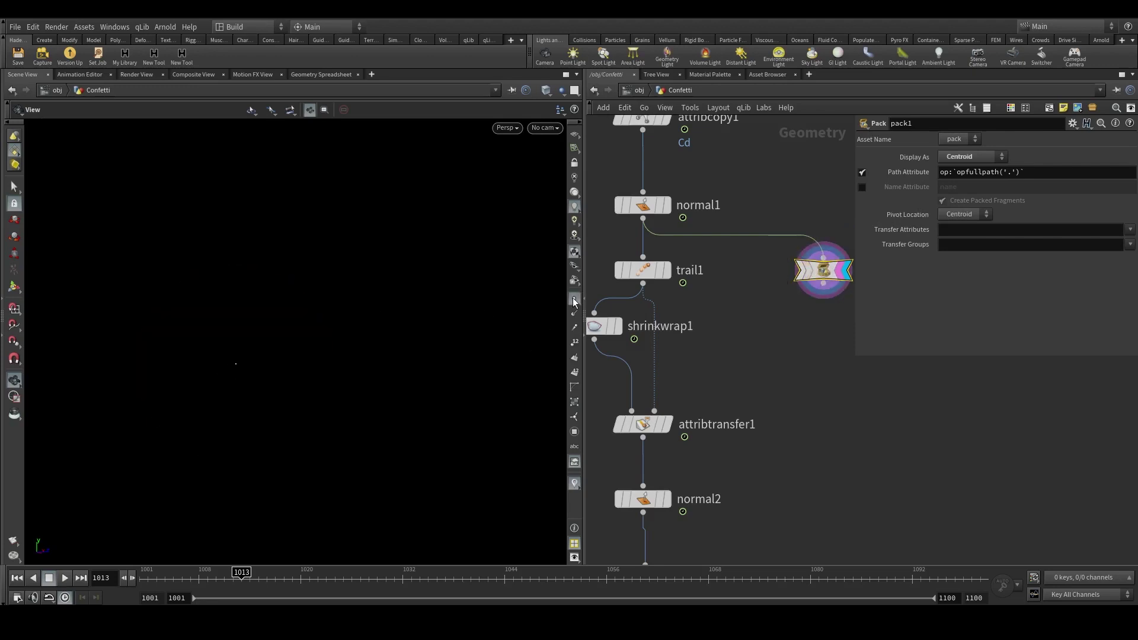
Show trail1 as a template again and examine its geometry in relation to the packed centroid point.
left_click(660, 272)
left_click_drag(353, 343, 305, 353)
right_click_drag(304, 353, 332, 284)
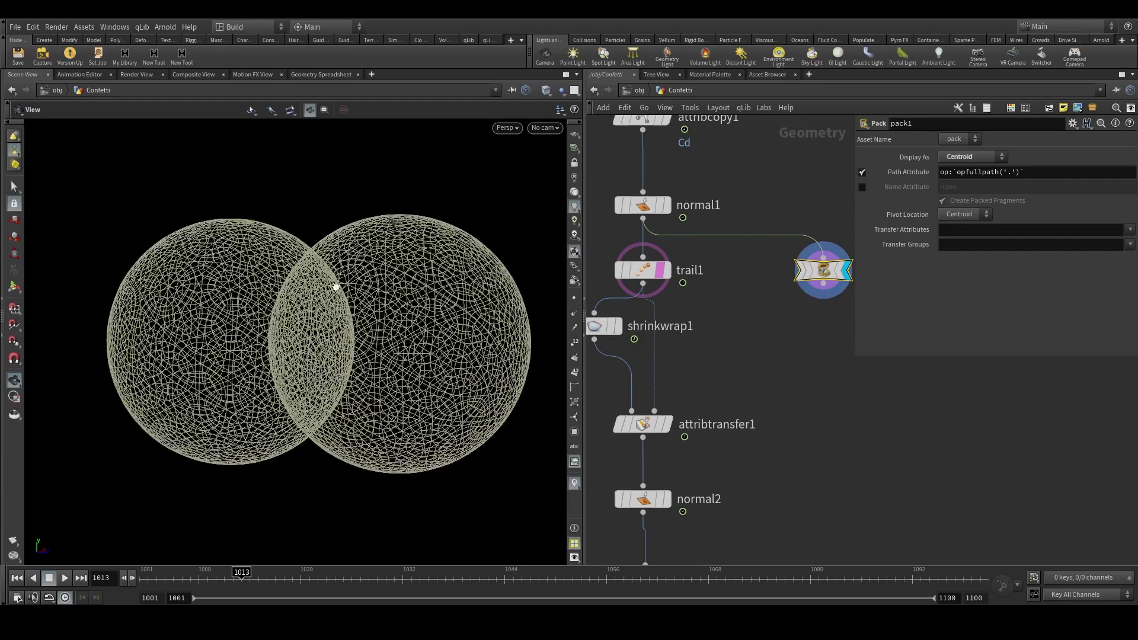
mouse_move(323, 332)
left_mouse_down()
mouse_move(287, 350)
mouse_move(323, 345)
left_mouse_up()
right_click_drag(324, 346, 319, 361)
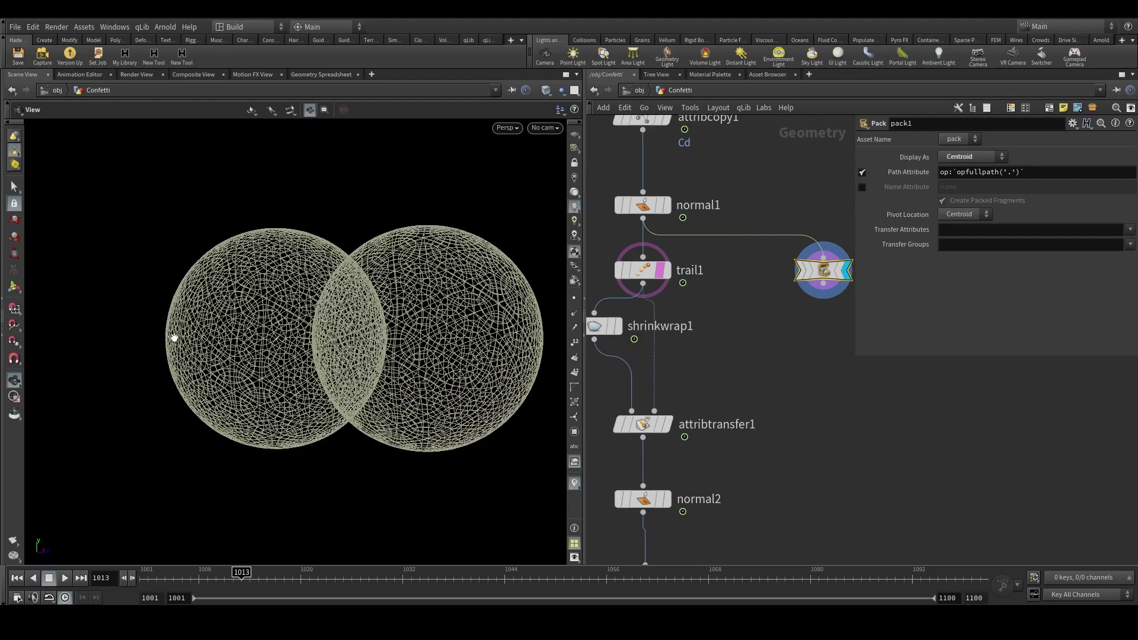
left_click_drag(170, 333, 195, 333)
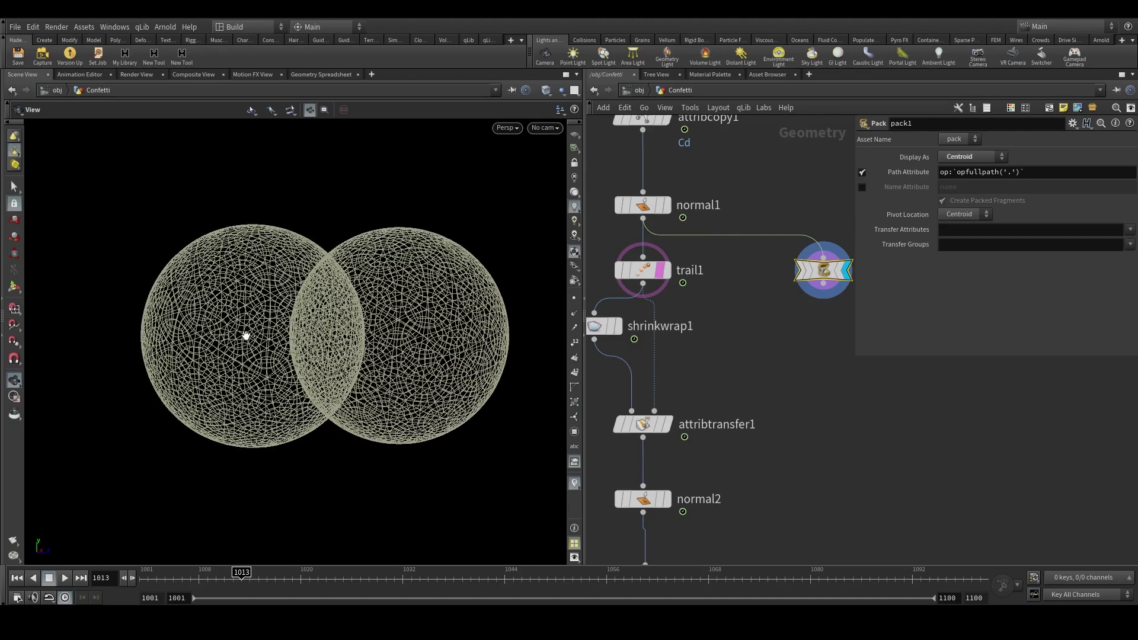
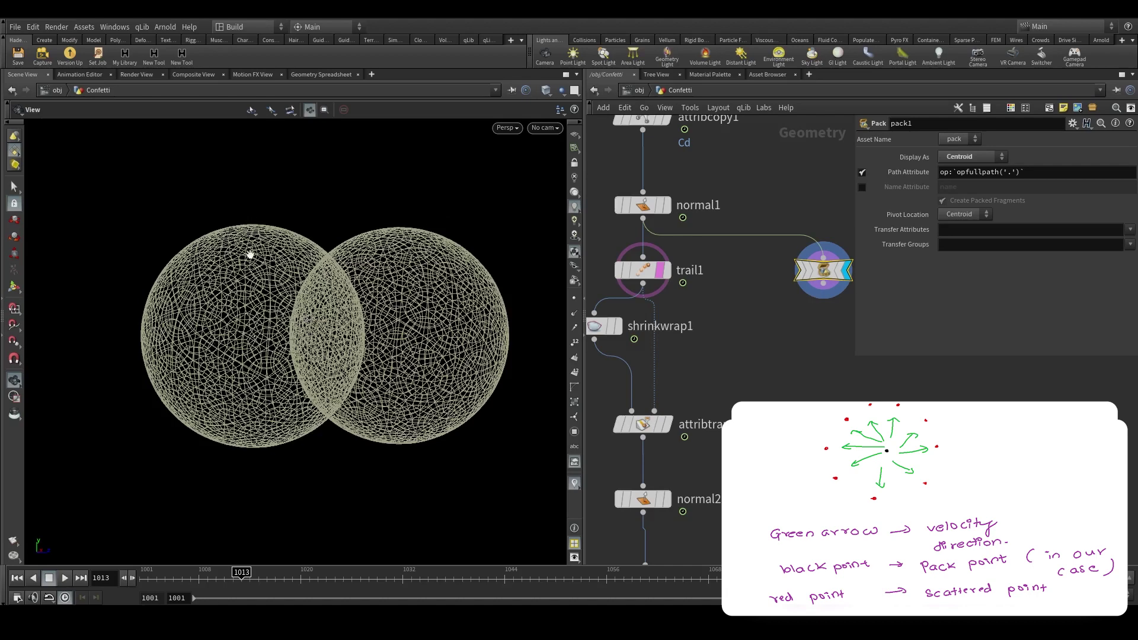
Add a new Attribute Wrangle wired from pack1's output.
scroll(684, 368, "down", 5)
left_click(788, 158)
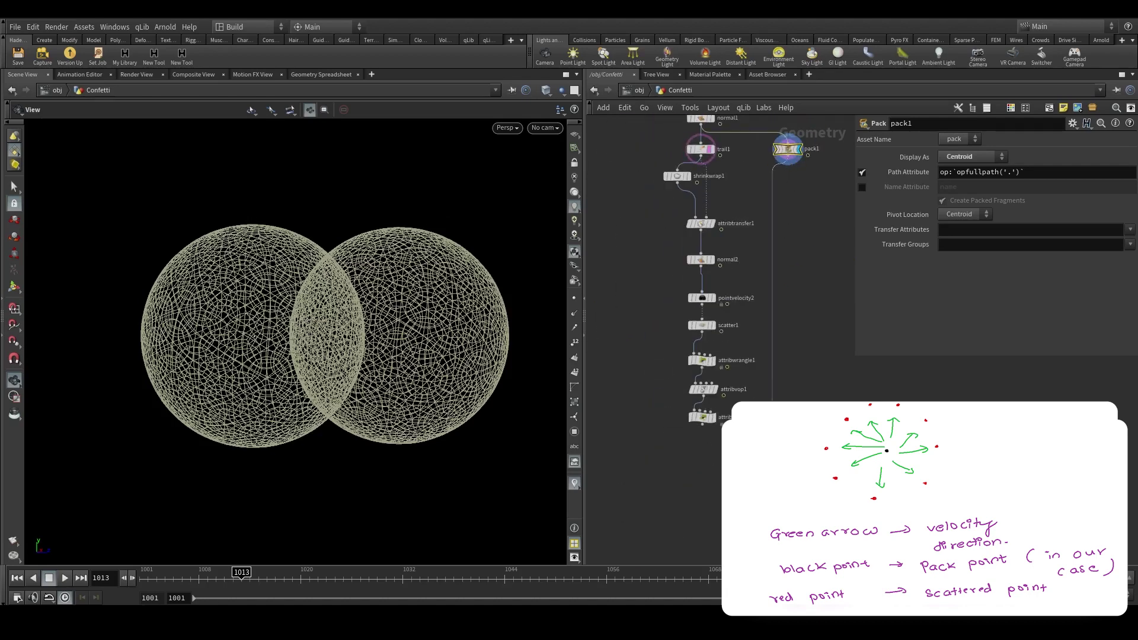
key("Tab")
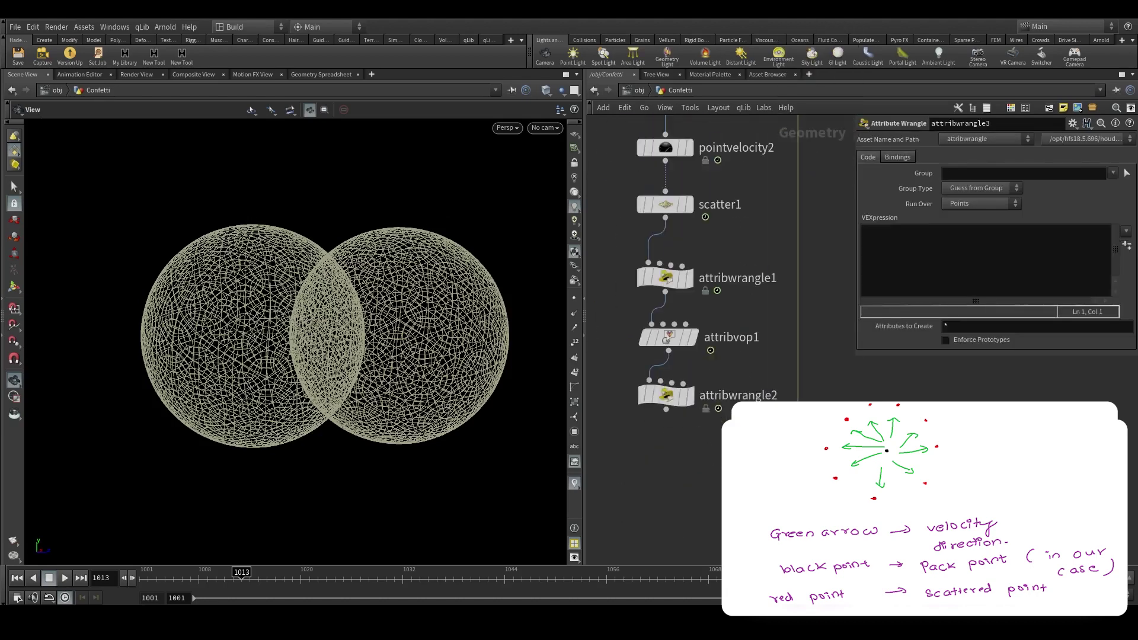
Wire attribwrangle2 into the first input of attribwrangle3 and pack1 into its second input.
left_click(666, 409)
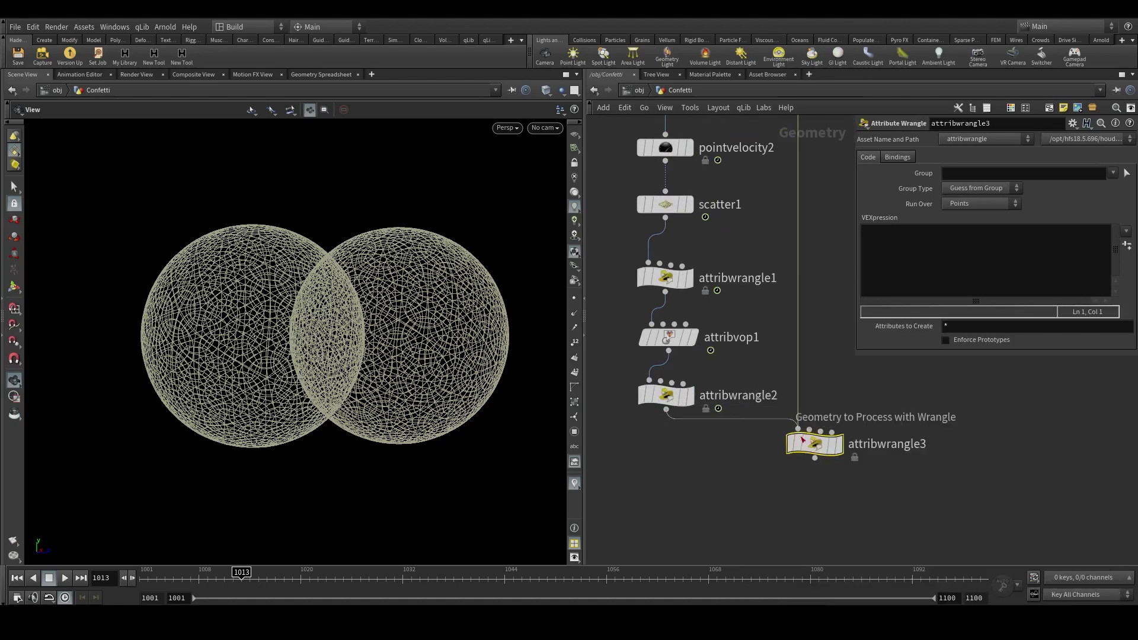
scroll(815, 321, "down", 2)
middle_click_drag(796, 166, 793, 315)
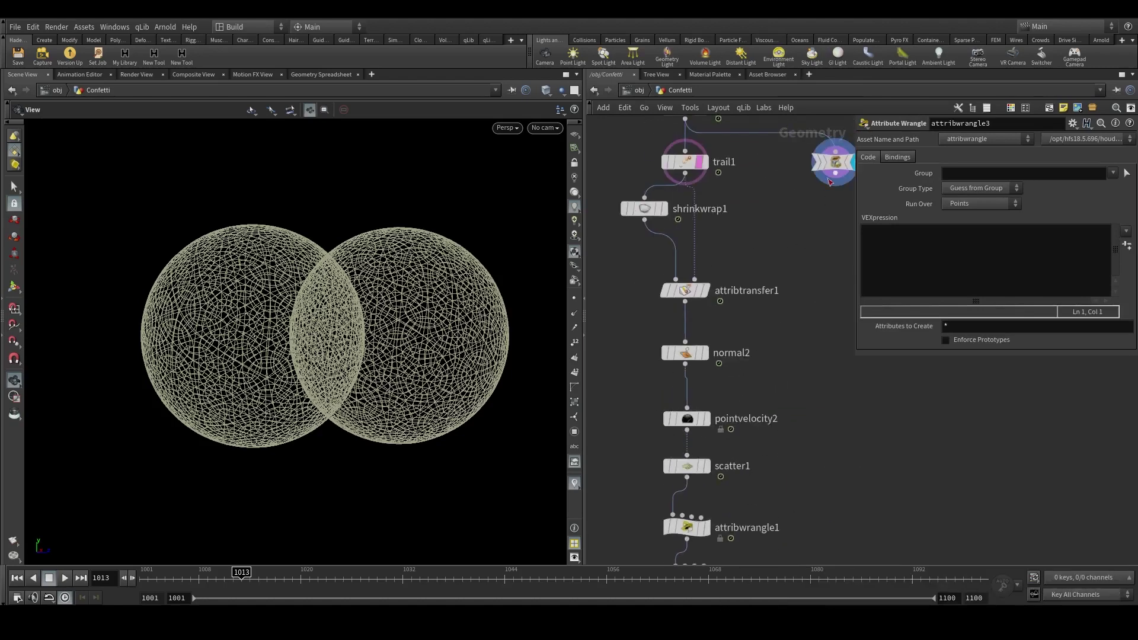
left_click(836, 171)
middle_click_drag(828, 368, 817, 163)
left_click(797, 446)
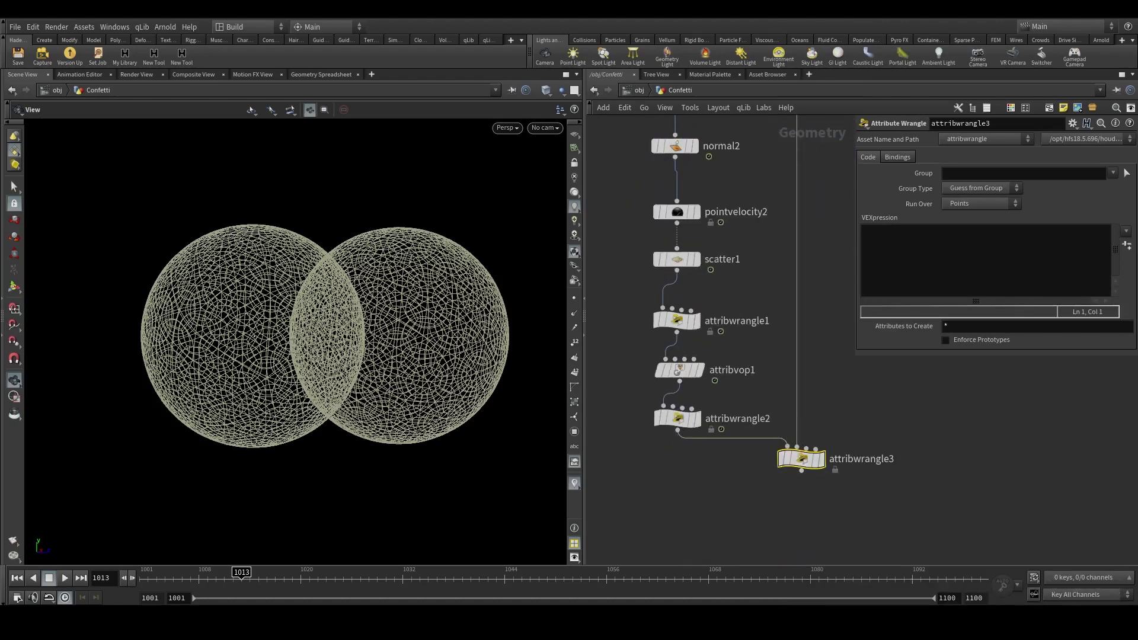
In attribwrangle3's VEXpression, read the packed point's position with the line vector a = point(1,"P",0);.
left_click(877, 256)
type("vector")
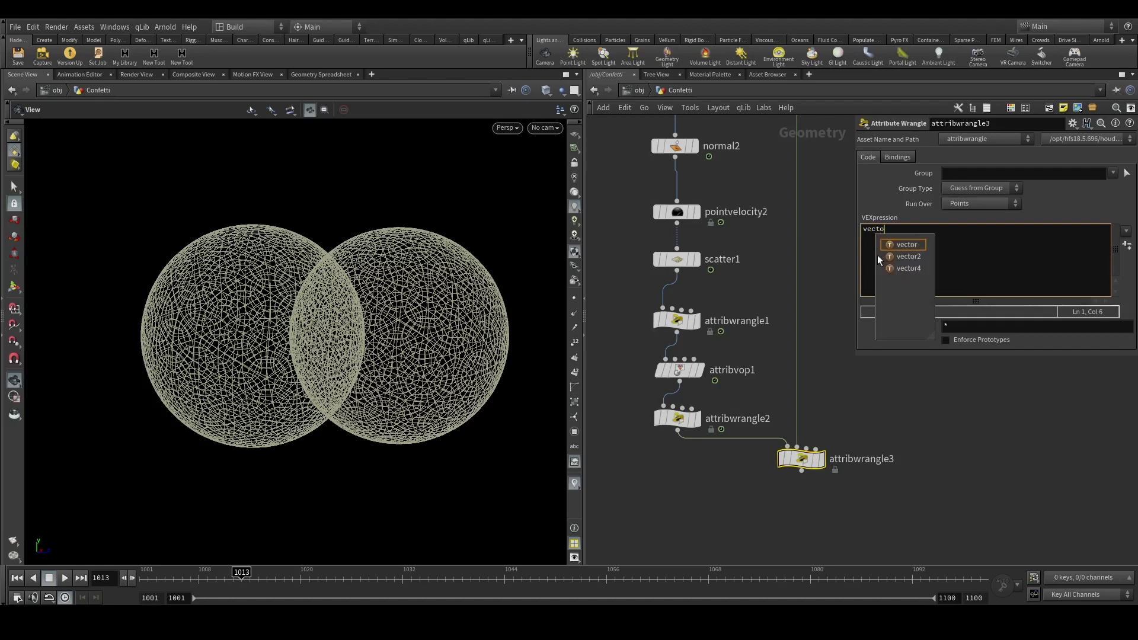
type("=")
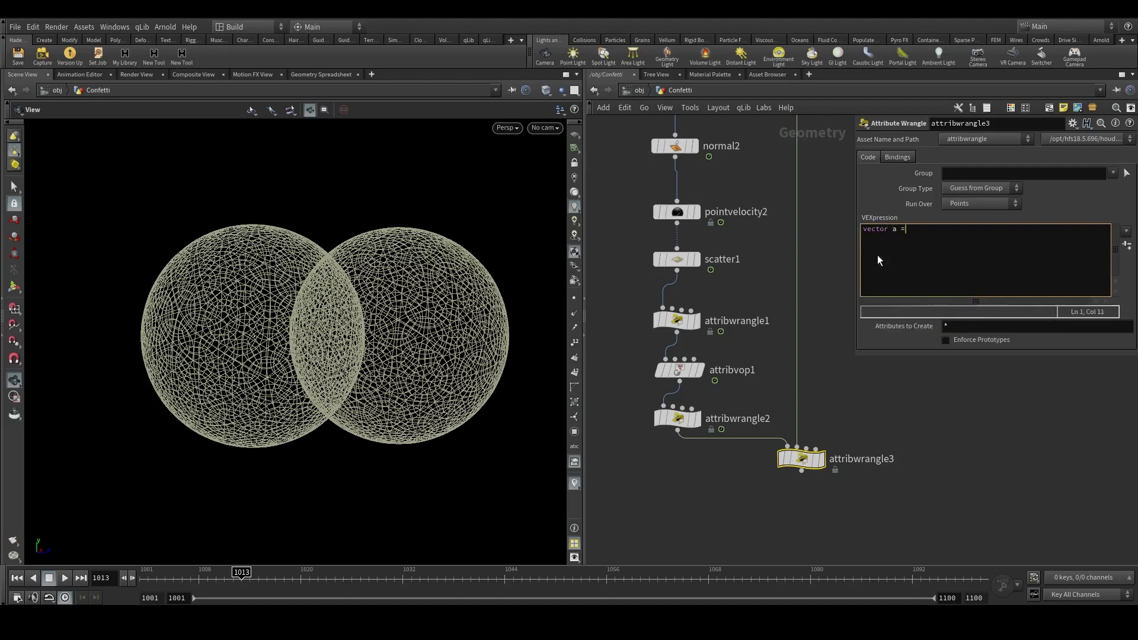
type(" point")
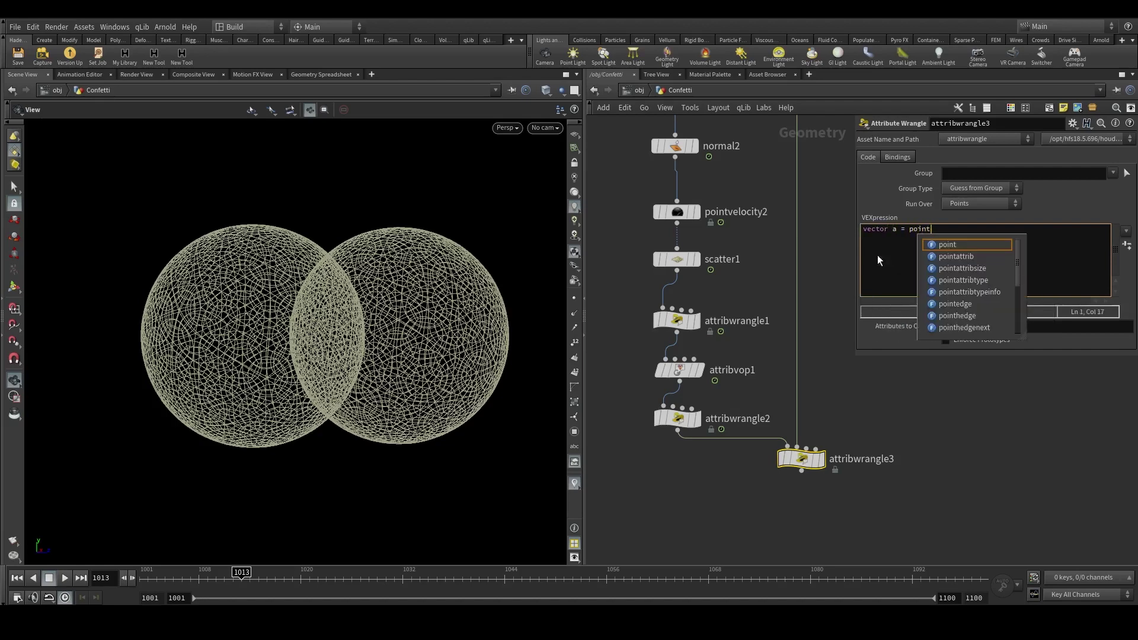
type("(1,")
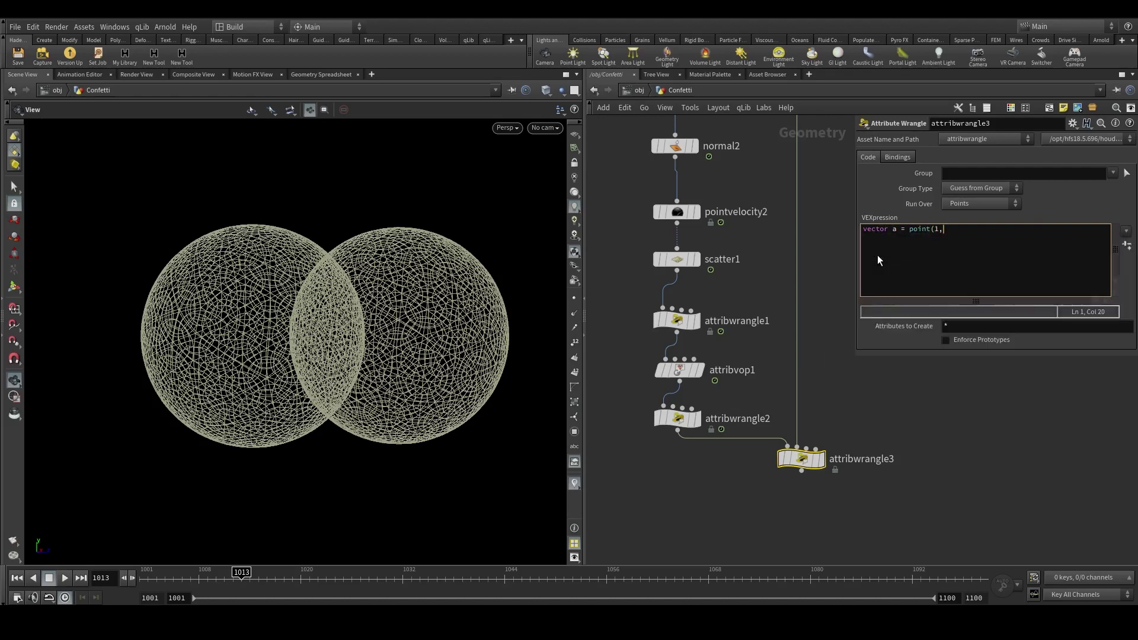
type("\"P\",0);")
key("Return")
Add the outward velocity line @v = normalize(a-@P) * -1 *chf("mult"); to attribwrangle3's code.
type("@v = nor")
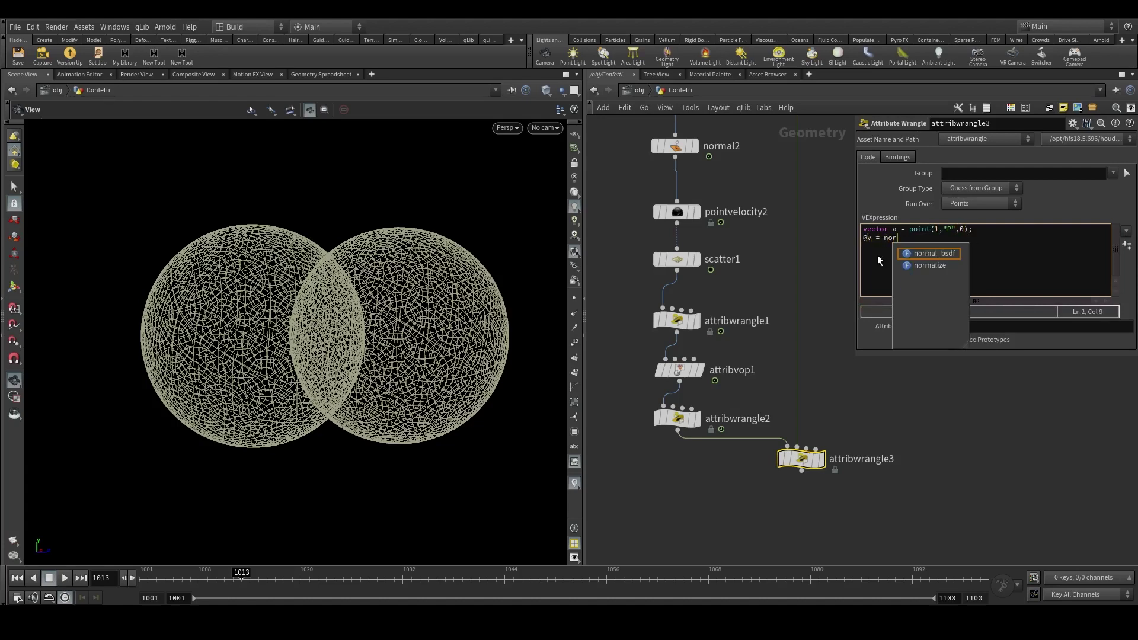
key("Escape")
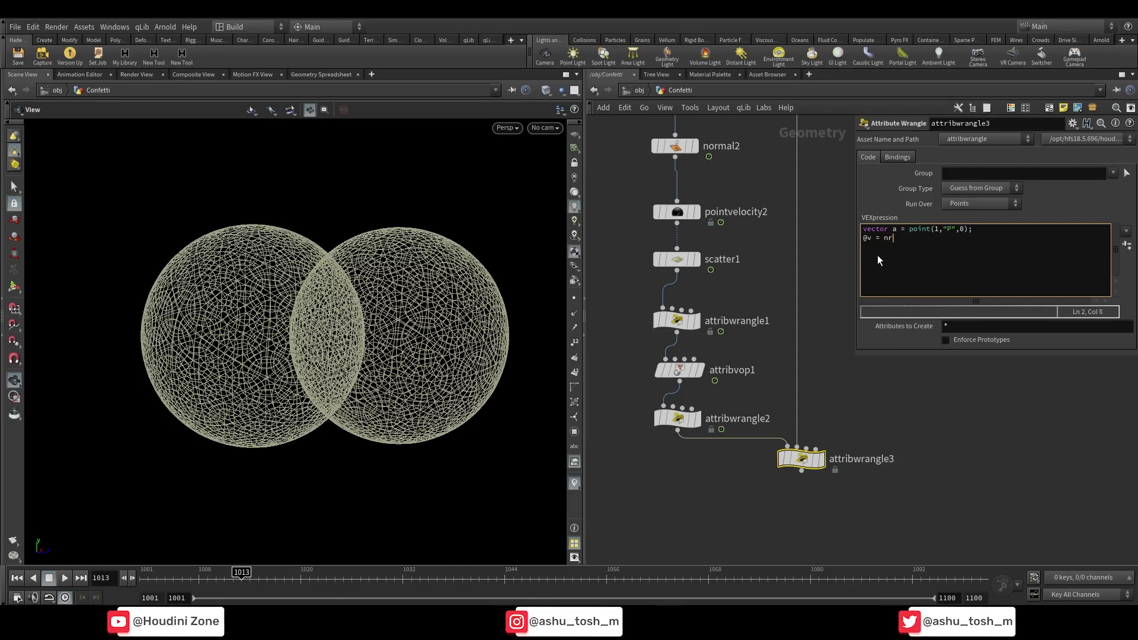
type("or")
key("Down")
key("Return")
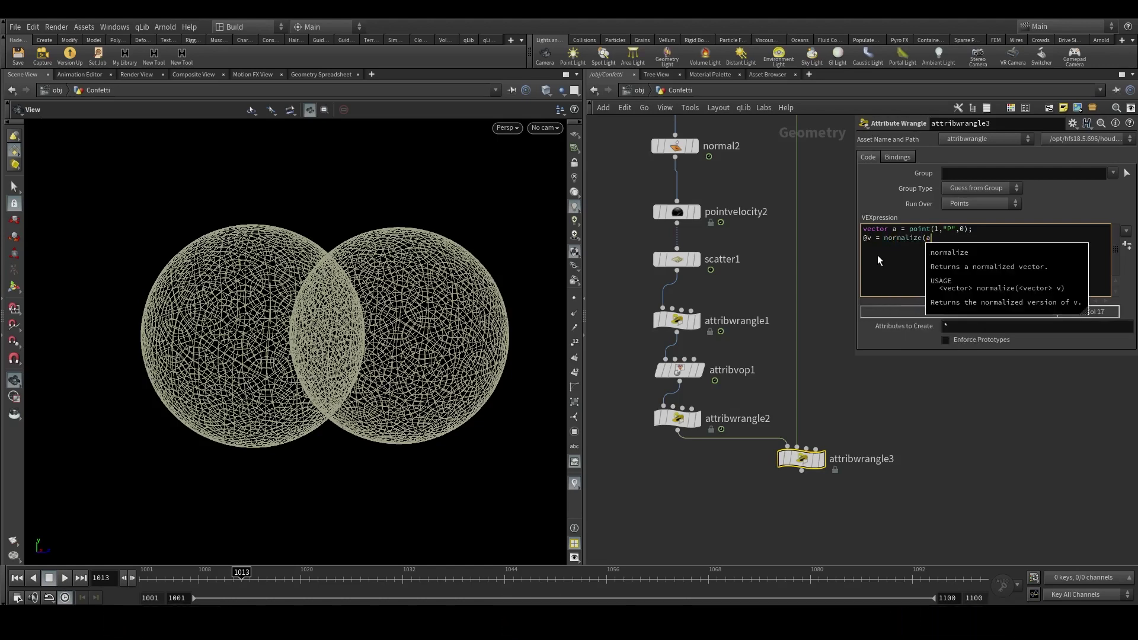
type("a-@")
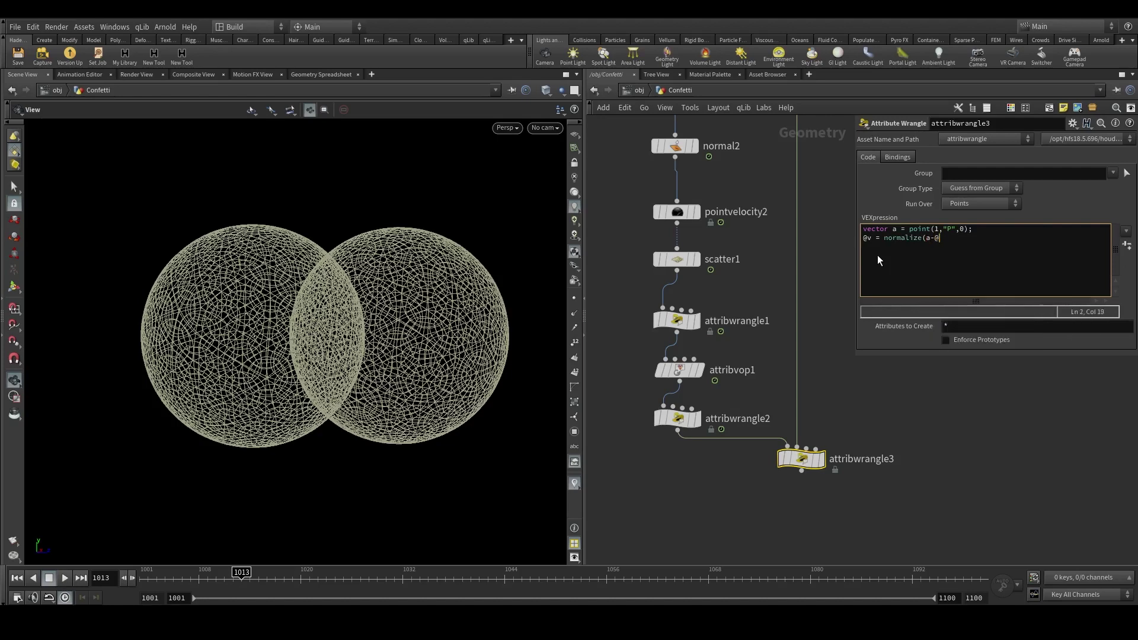
type("P) * -1 *chf(\"mult\");")
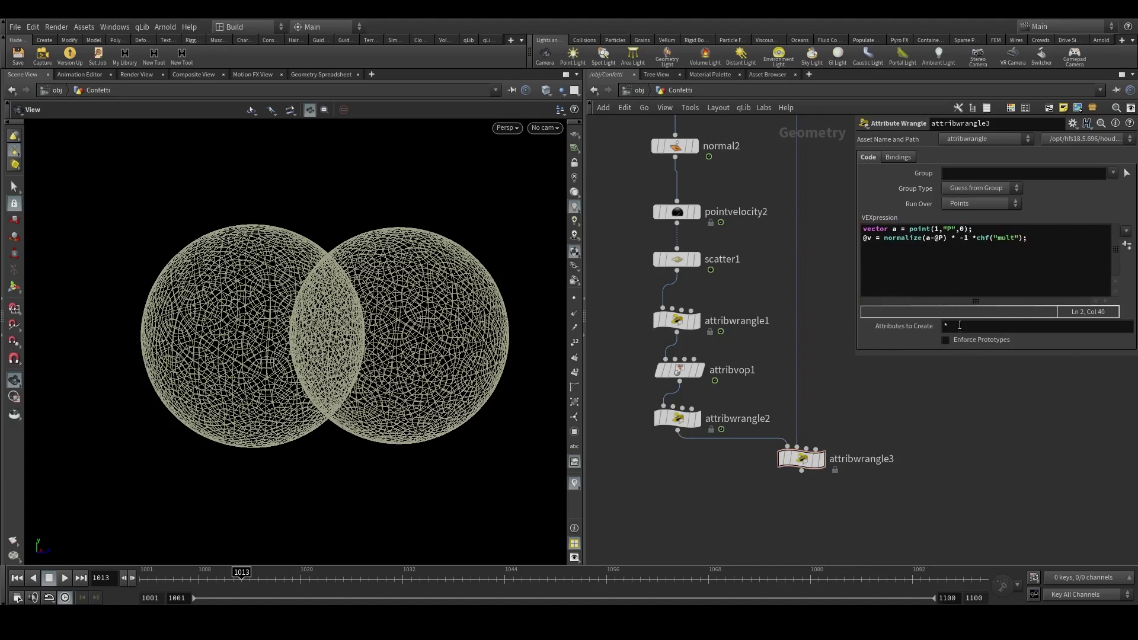
Create the Mult parameter from attribwrangle3's code, set it to 1, and display the node.
left_click(1126, 245)
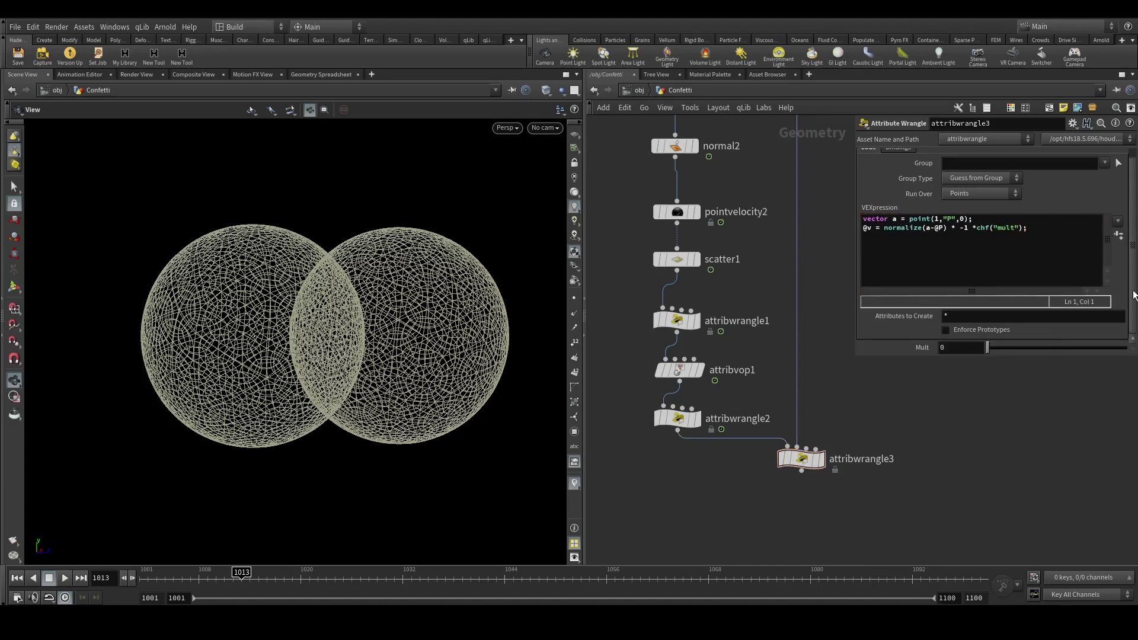
left_click(821, 459)
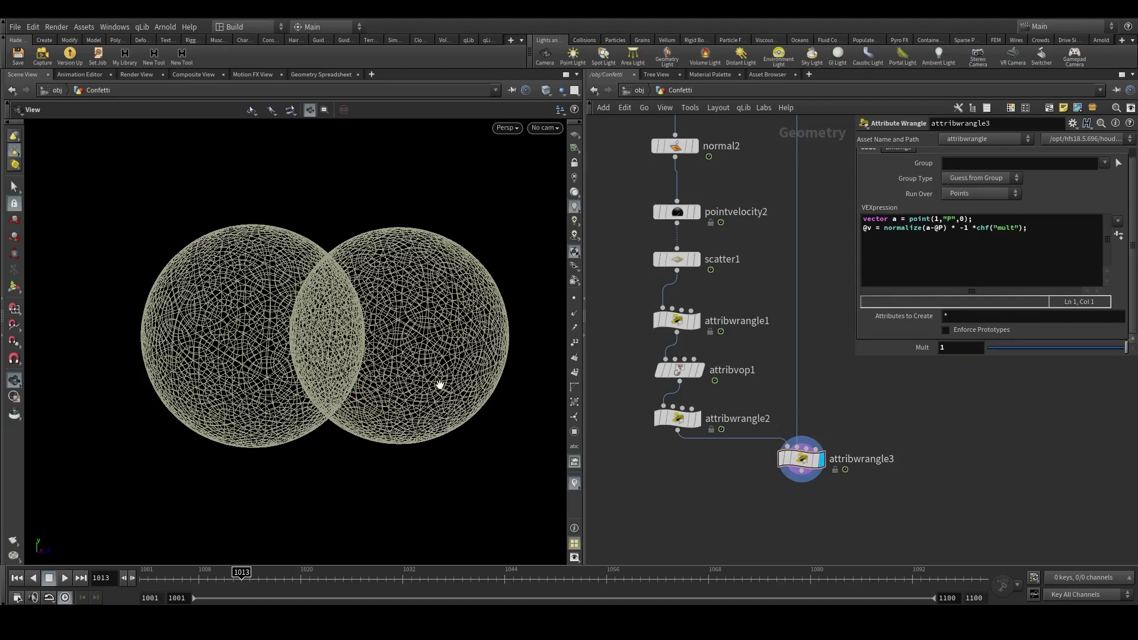
scroll(438, 383, "down", 3)
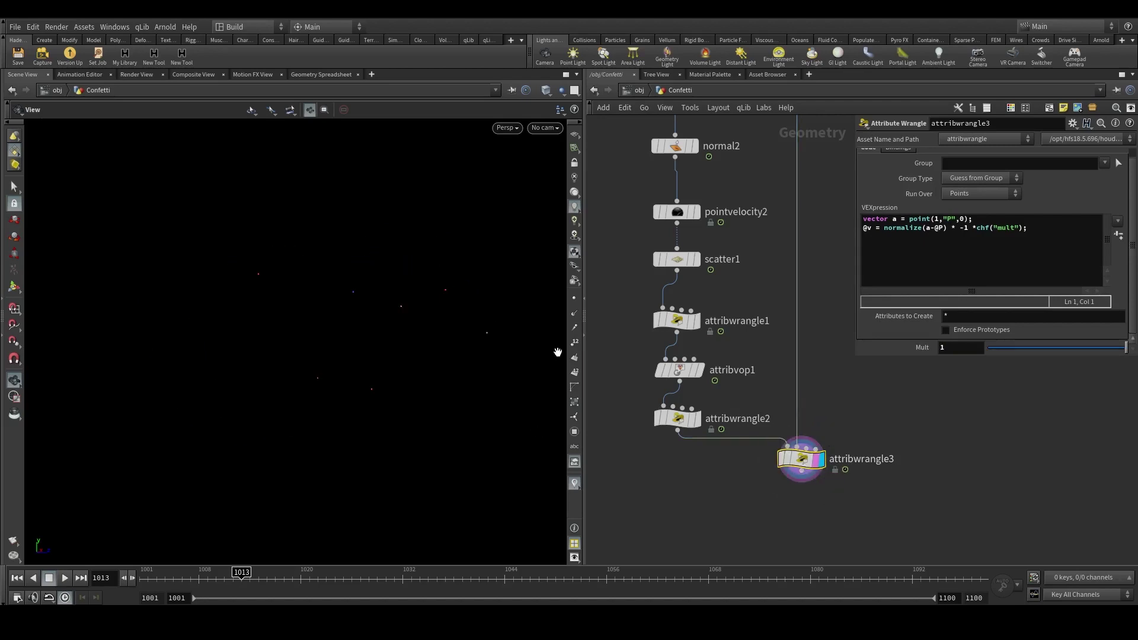
left_click_drag(398, 332, 410, 325)
Show pack1 as a template and examine the points' velocity directions around the centroid at frame 1033.
scroll(776, 331, "down", 2)
middle_click_drag(777, 331, 773, 421)
scroll(784, 172, "up", 1)
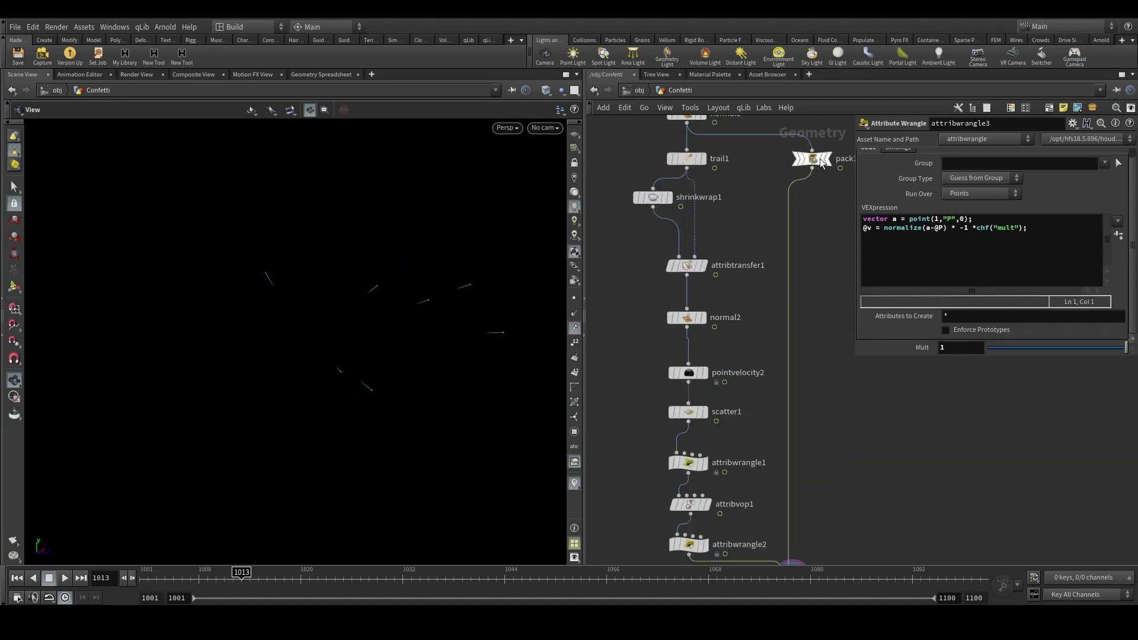
left_click(834, 179)
left_click_drag(398, 331, 402, 329)
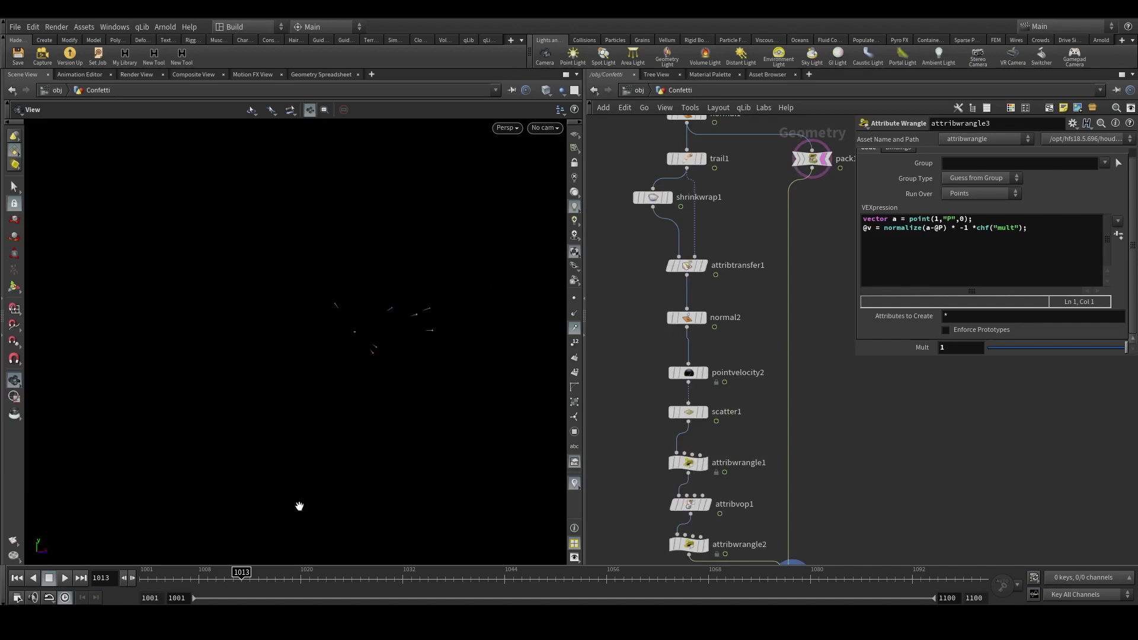
left_click_drag(241, 574, 411, 571)
key("space+g")
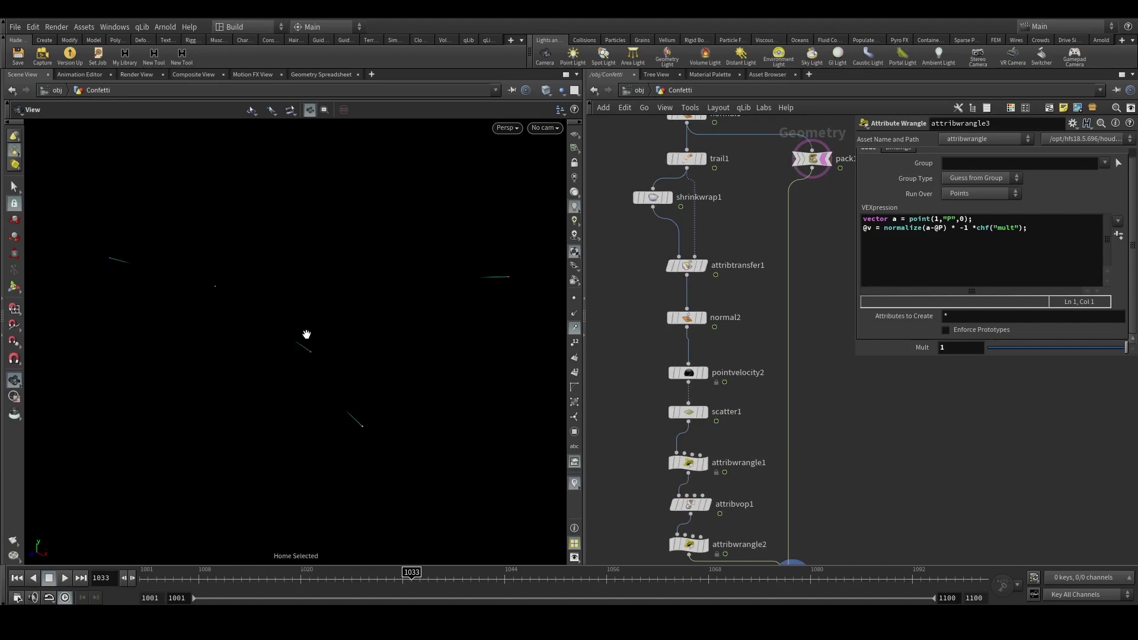
mouse_move(233, 447)
left_mouse_down()
mouse_move(255, 359)
mouse_move(348, 320)
mouse_move(243, 303)
mouse_move(219, 329)
mouse_move(228, 281)
mouse_move(276, 408)
left_mouse_up()
Add a Null node wired below attribwrangle3 and set it as the displayed node.
middle_click_drag(817, 448, 812, 220)
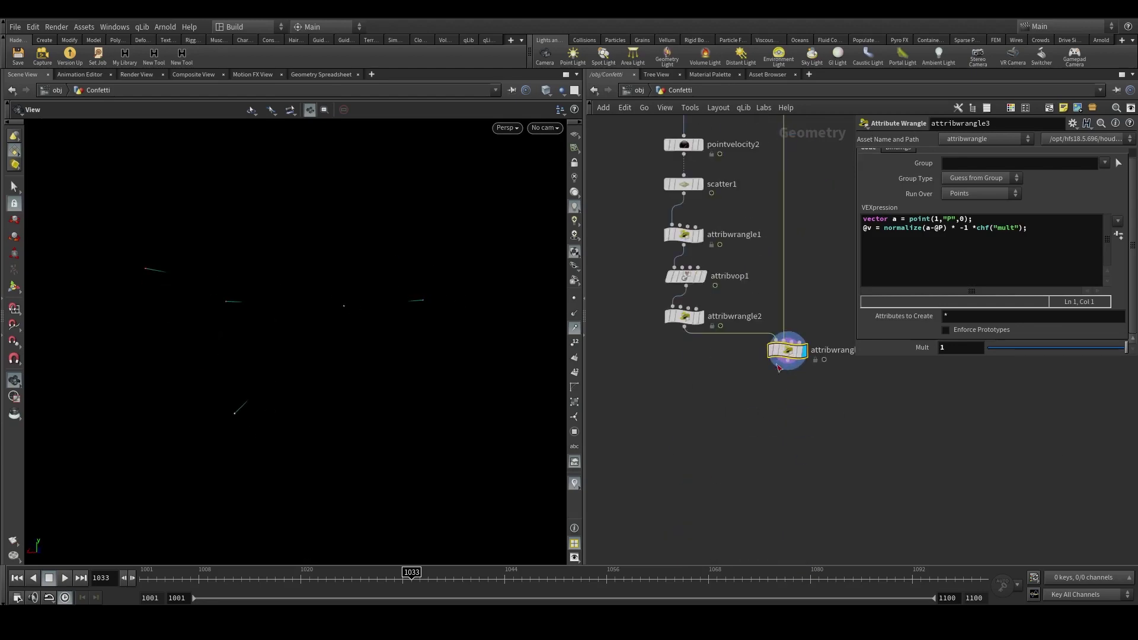
scroll(778, 368, "up", 3)
key("Tab")
type("null")
key("Return")
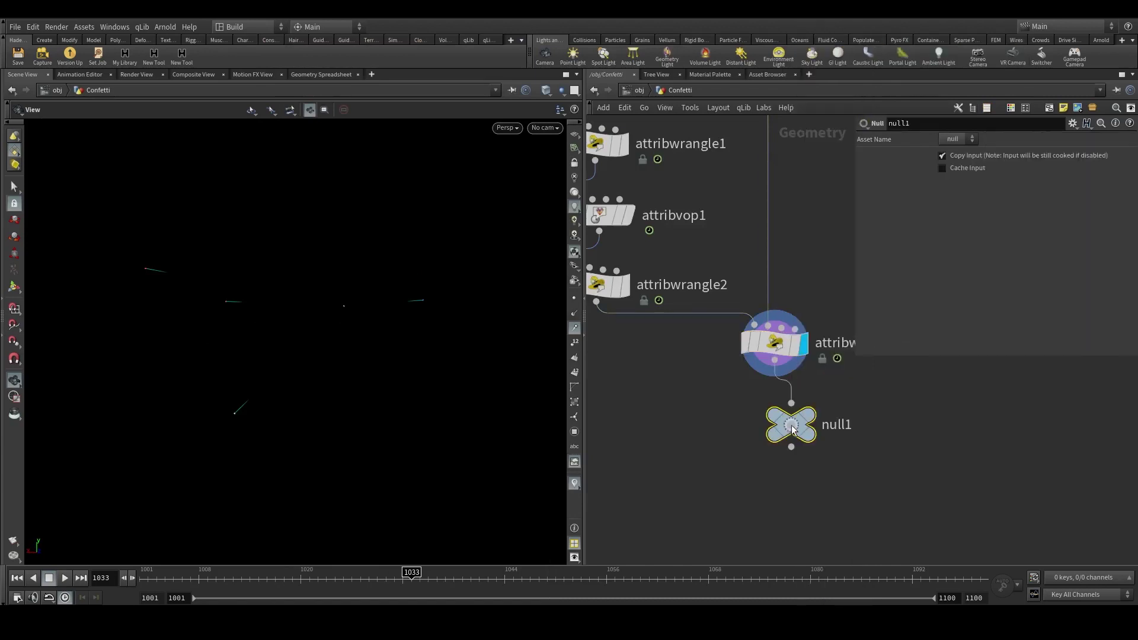
left_click_drag(791, 425, 847, 426)
left_click(793, 417)
Rename the Null node to OUT_SRC.
left_click(660, 385)
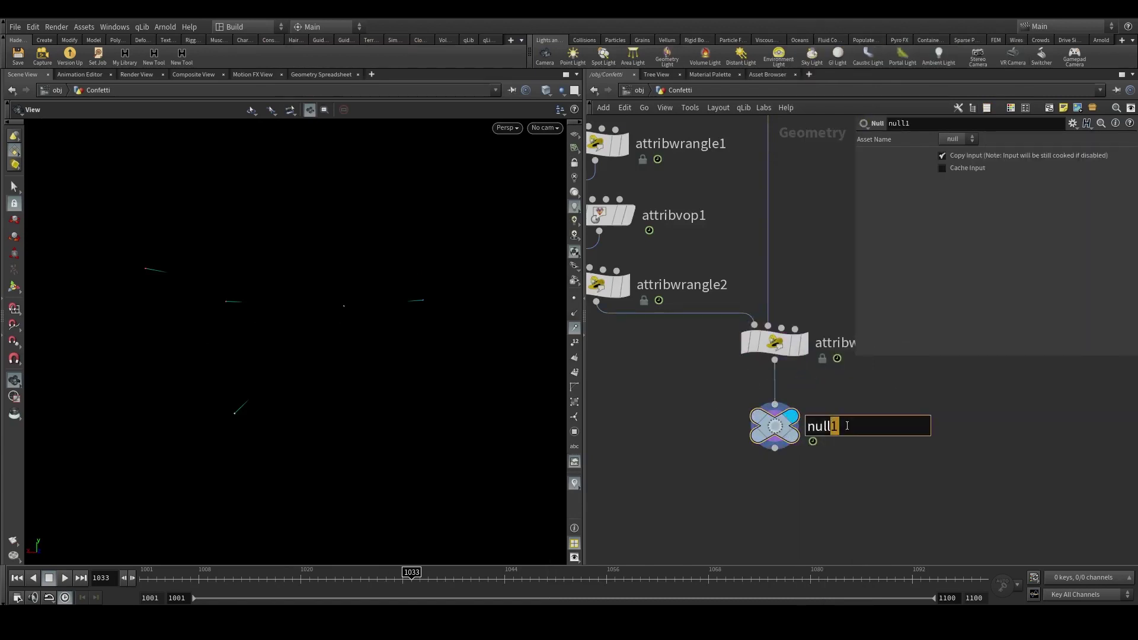
key("ctrl+a")
type("OUT_SRC")
key("Return")
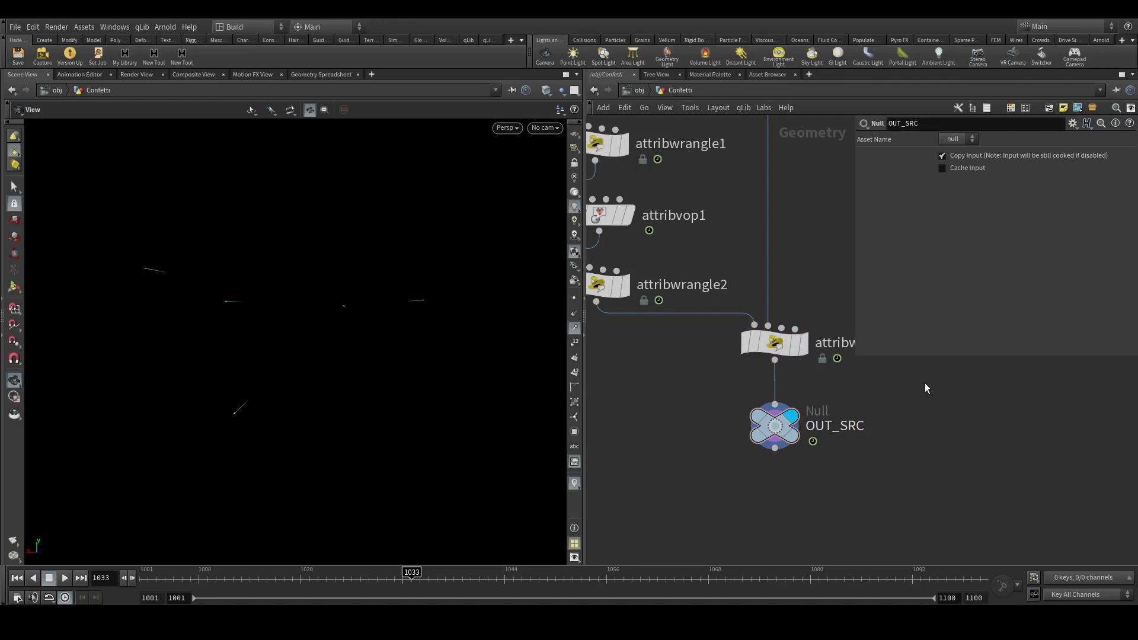
Add a POP Network below OUT_SRC and wire OUT_SRC into its first input.
scroll(924, 383, "down", 3)
middle_click_drag(867, 426, 823, 366)
scroll(806, 379, "up", 3)
key("Tab")
type("pop")
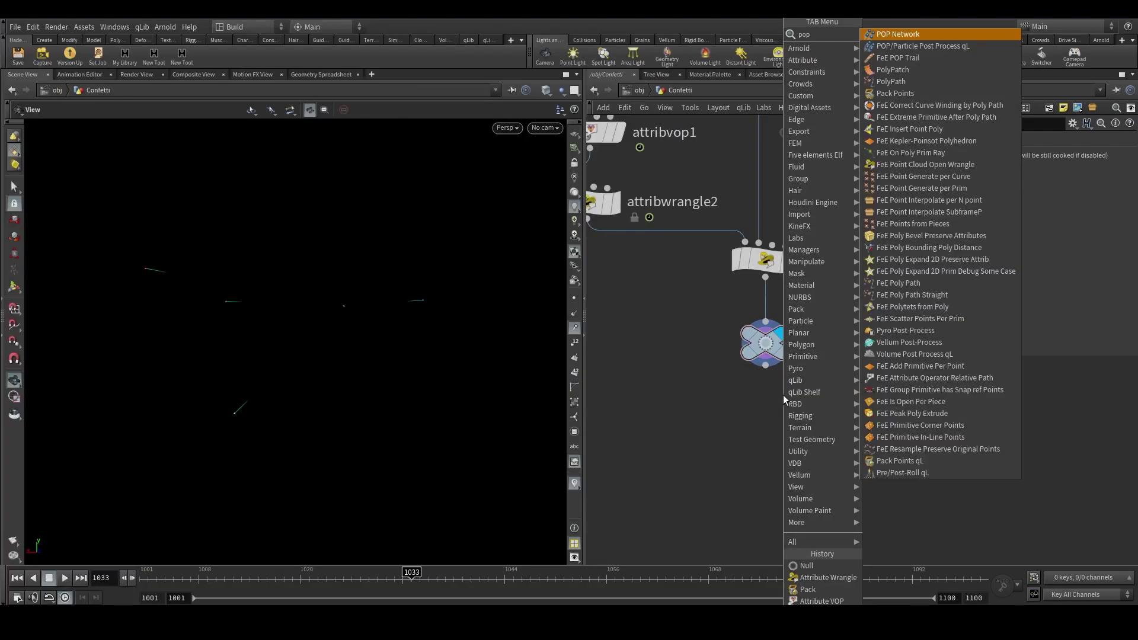
key("Return")
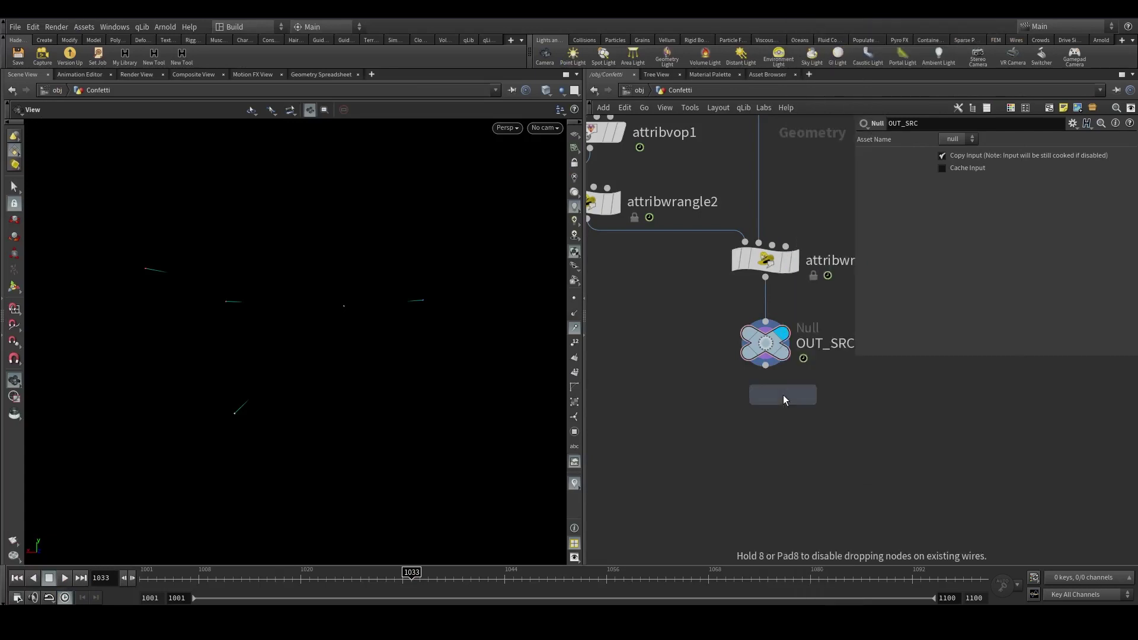
left_click(766, 436)
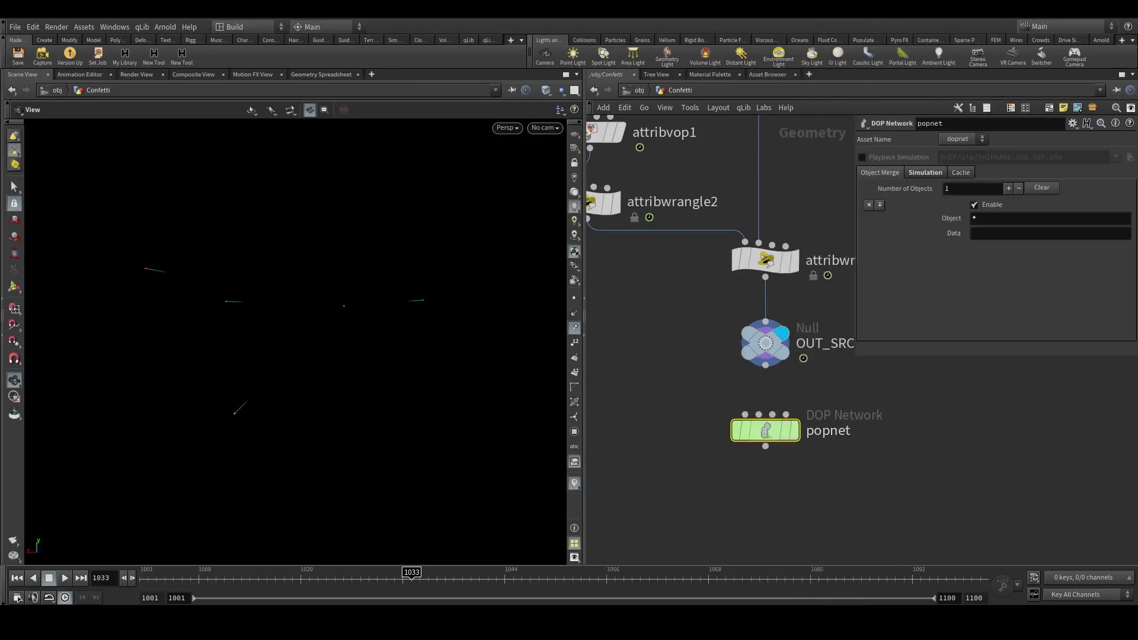
scroll(789, 428, "up", 2)
left_click_drag(760, 354, 734, 425)
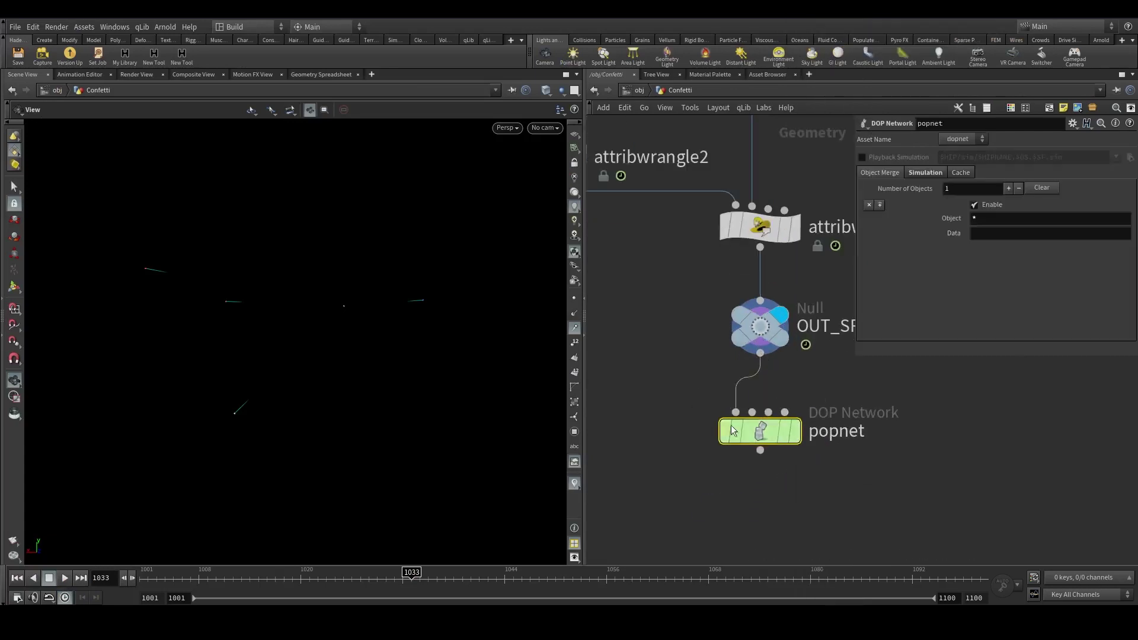
Go inside popnet and move the output node farther below popsolver to make room.
double_click(777, 434)
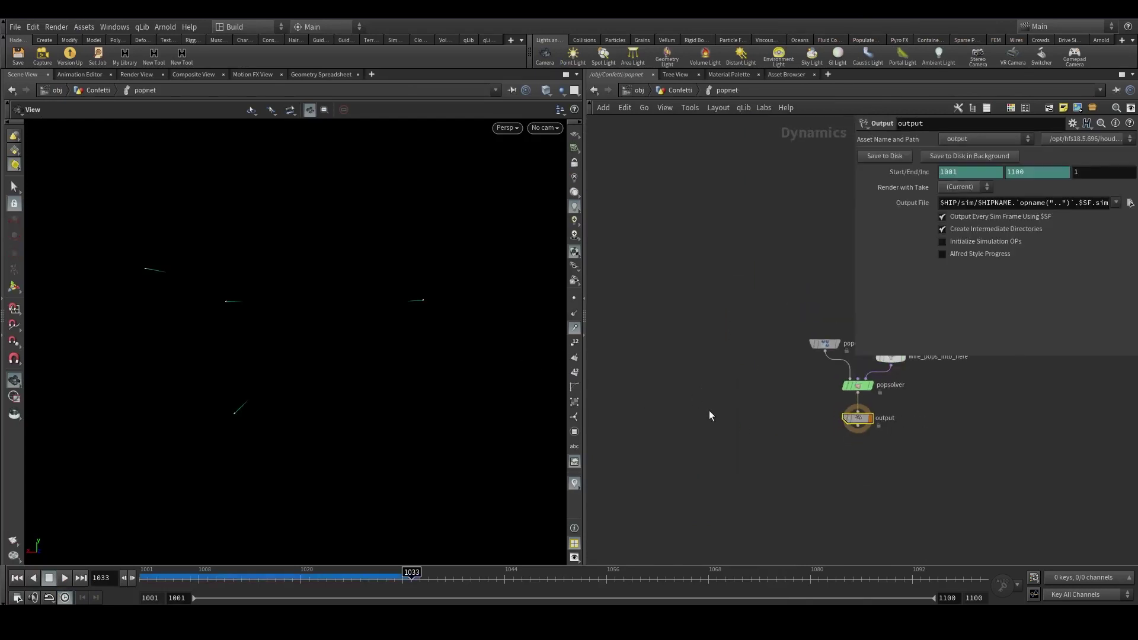
middle_click_drag(874, 435, 774, 409)
scroll(773, 409, "up", 2)
left_click_drag(754, 390, 756, 468)
Set popsolver's Time Scale to 0.5.
left_click(752, 350)
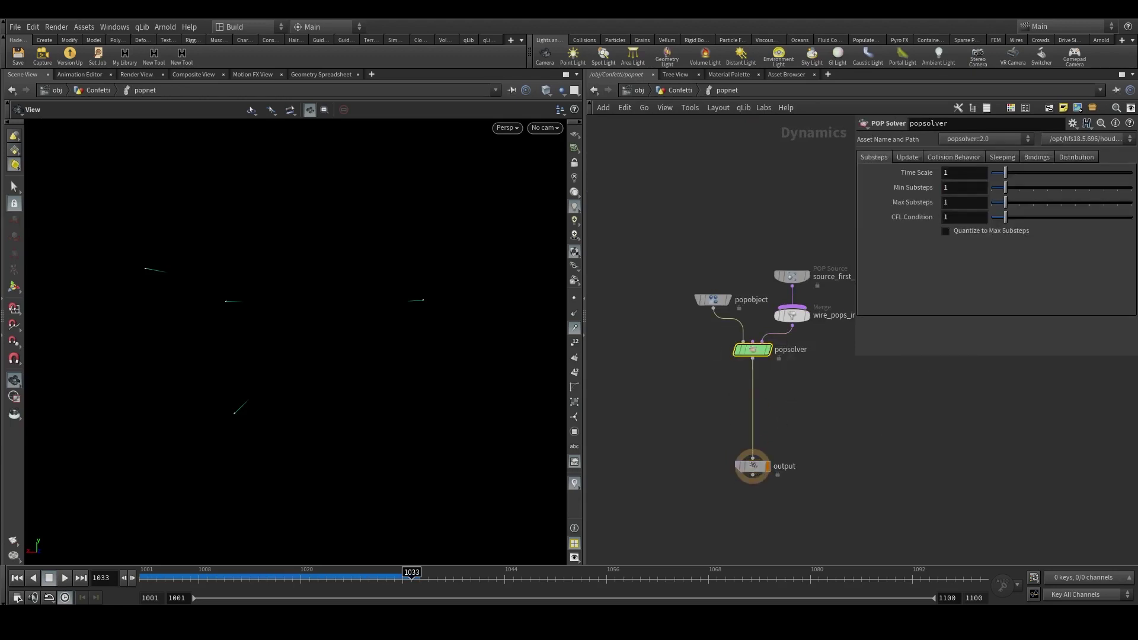
left_click(951, 158)
left_click(883, 156)
left_click(911, 171)
type("0.5")
key("Return")
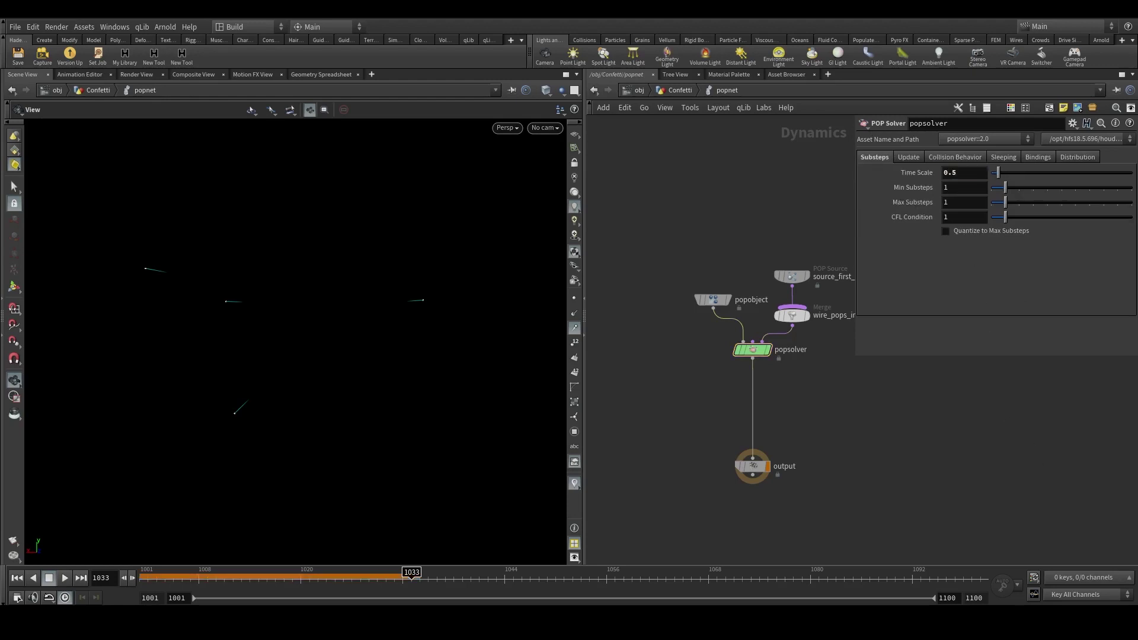
Set popsolver's collision Response to Slide.
left_click(955, 157)
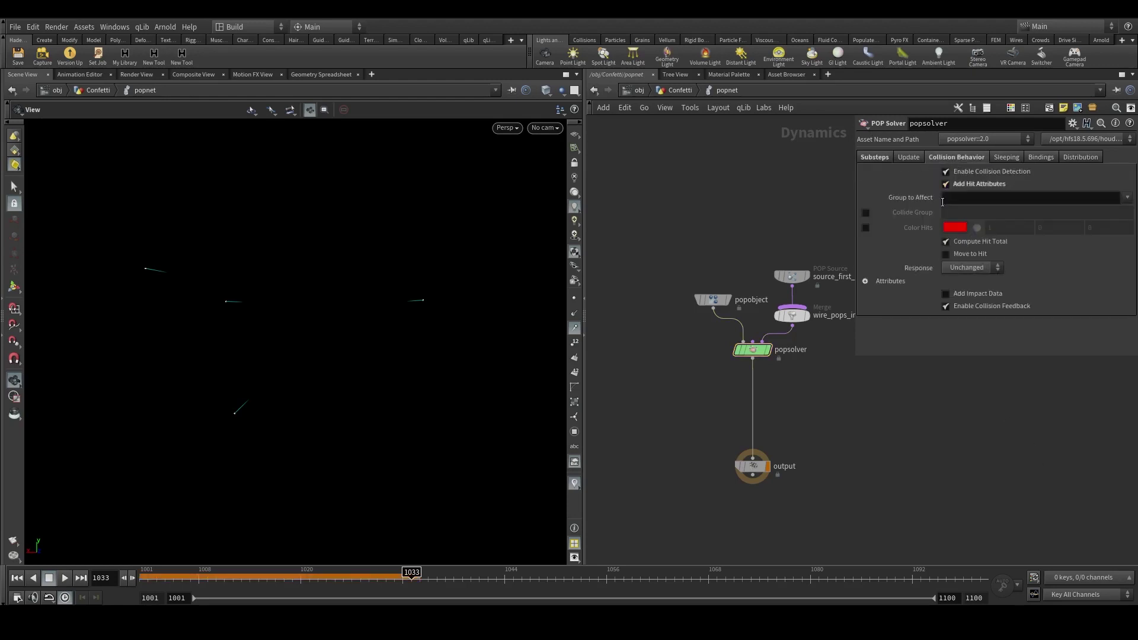
left_click(966, 268)
left_click(970, 327)
Insert a Gravity Force node between popsolver and output.
scroll(919, 429, "down", 3)
middle_click_drag(848, 410, 746, 400)
scroll(746, 400, "up", 2)
key("Tab")
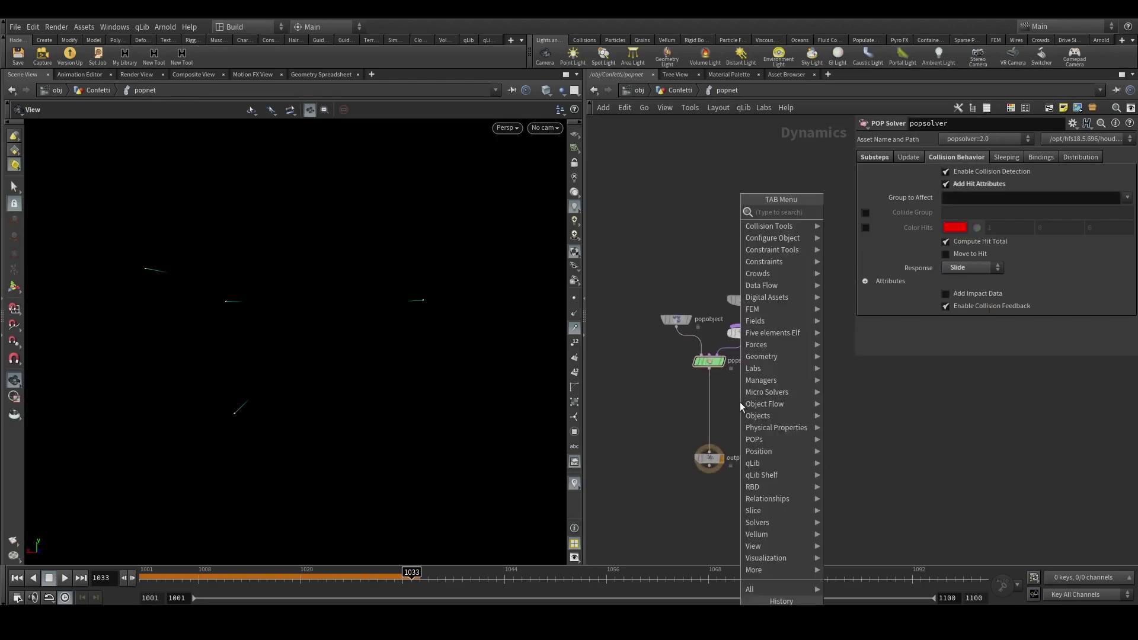
type("gre")
key("BackSpace")
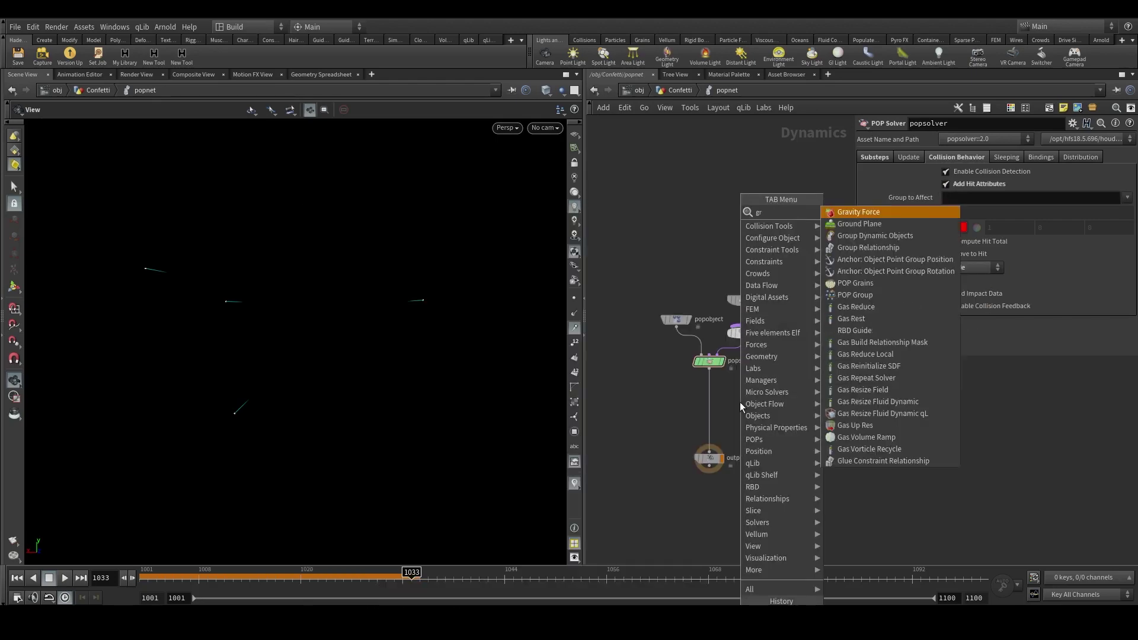
key("Return")
left_click(702, 399)
scroll(706, 398, "up", 2)
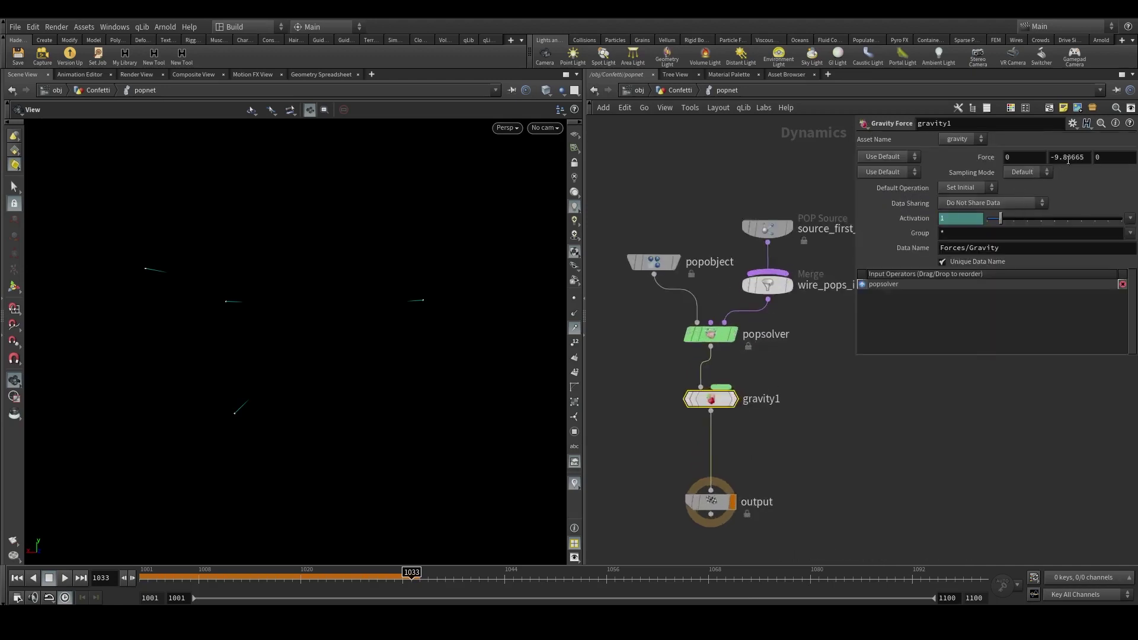
Set the source_first_input POP Source's Emission Type to All Points and replay the simulation from frame 1001.
left_click_drag(235, 575, 92, 529)
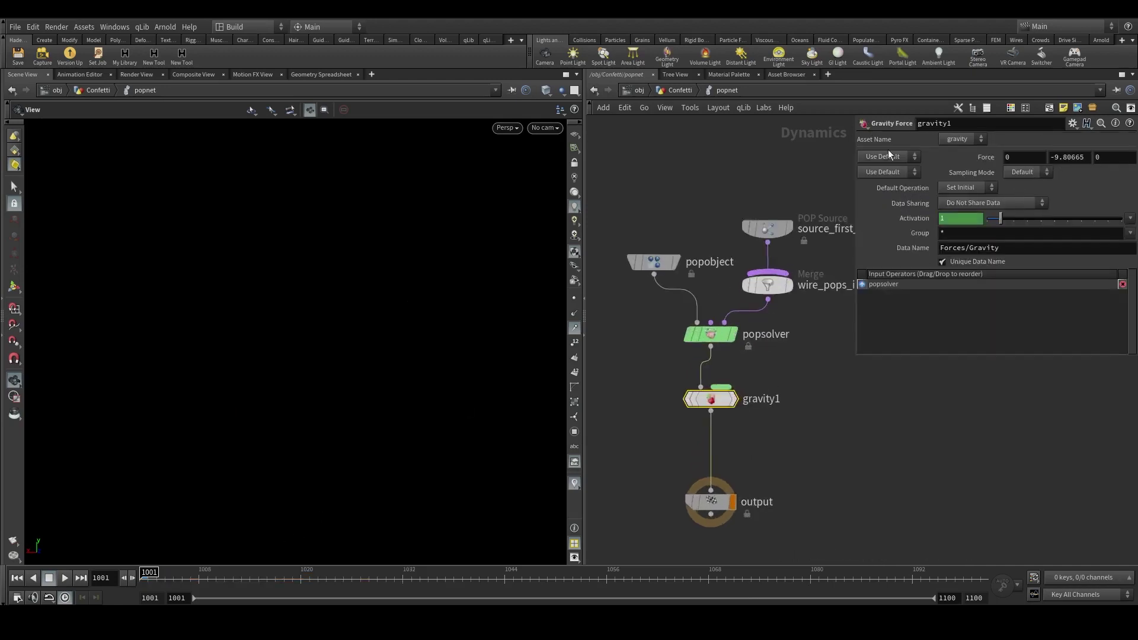
left_click_drag(692, 187, 626, 279)
left_click(768, 230)
left_click(966, 187)
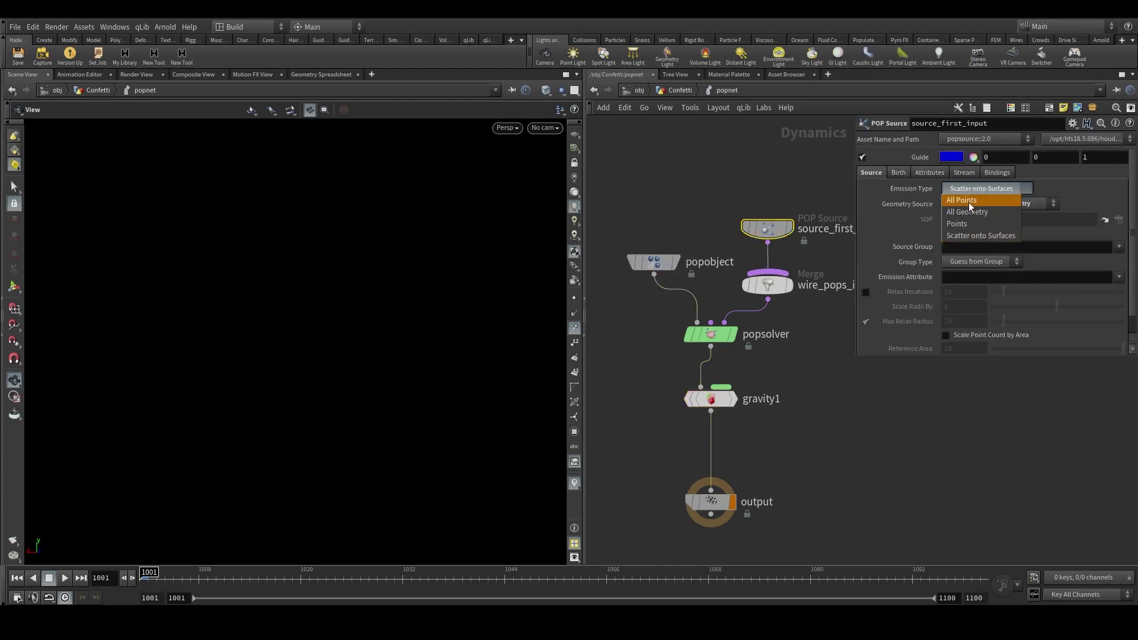
left_click(968, 202)
left_click(68, 577)
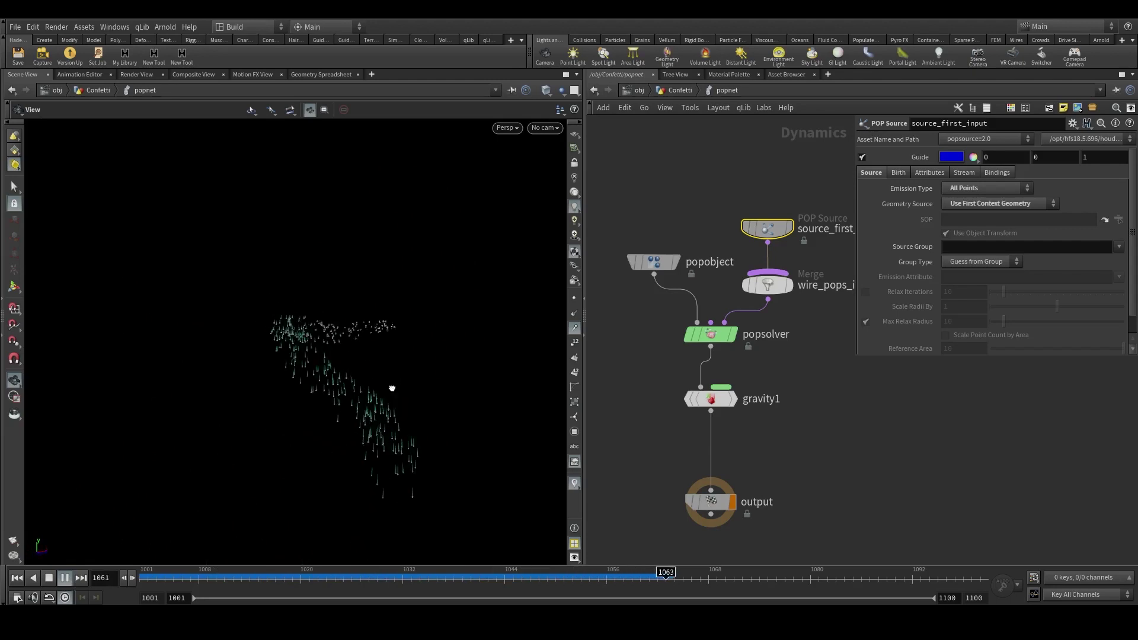
Set gravity1's Y force to -2 and replay the simulation from the first frame.
left_click(711, 399)
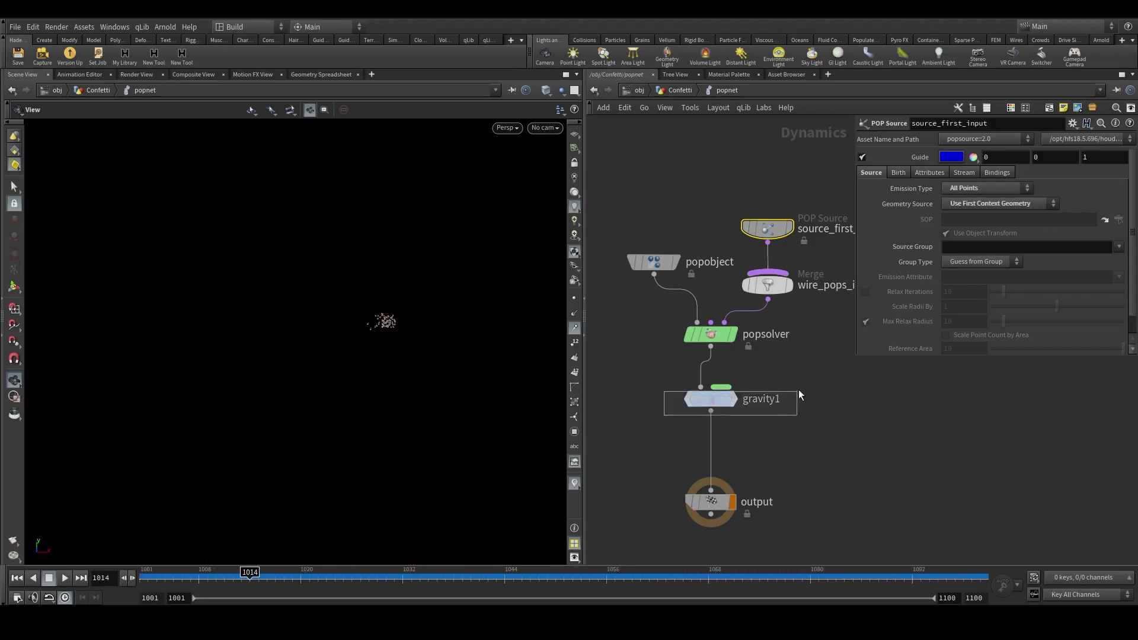
left_click_drag(1088, 160, 1049, 162)
type("-2")
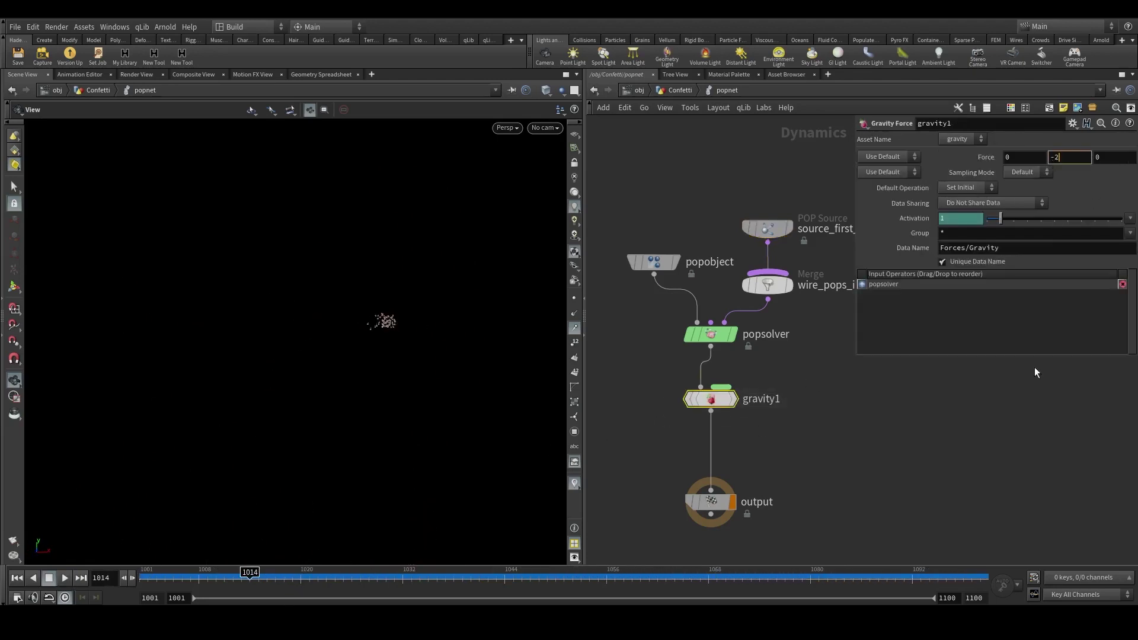
key("Return")
left_click_drag(275, 575, 80, 579)
left_click(67, 576)
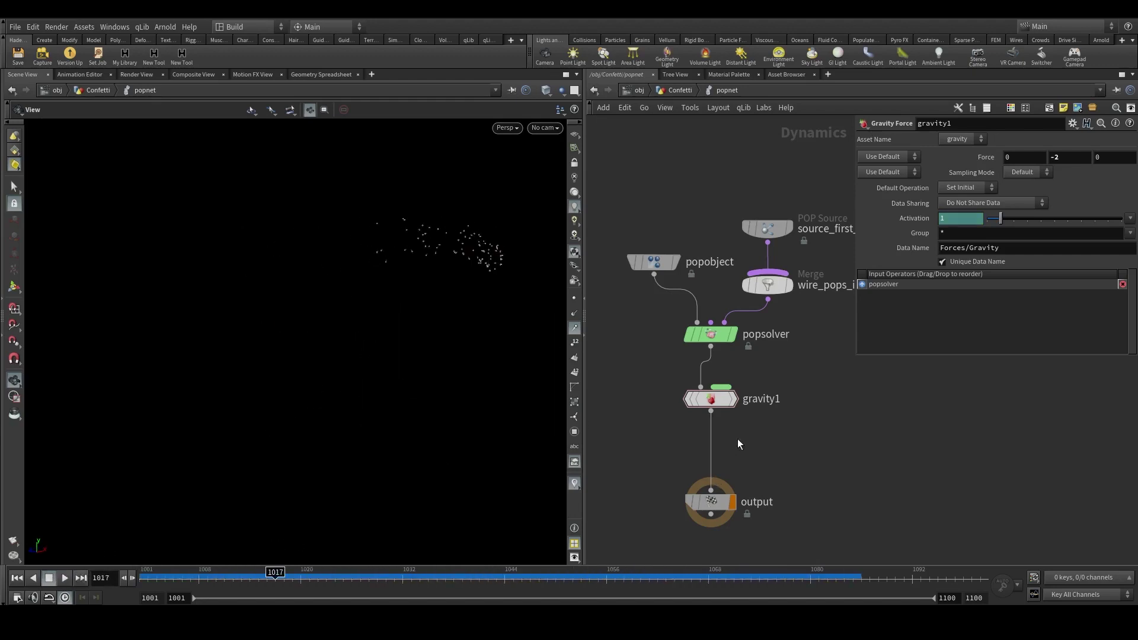
Insert a Merge node between gravity1 and output.
middle_click_drag(737, 444, 746, 414)
key("Tab")
left_click(856, 282)
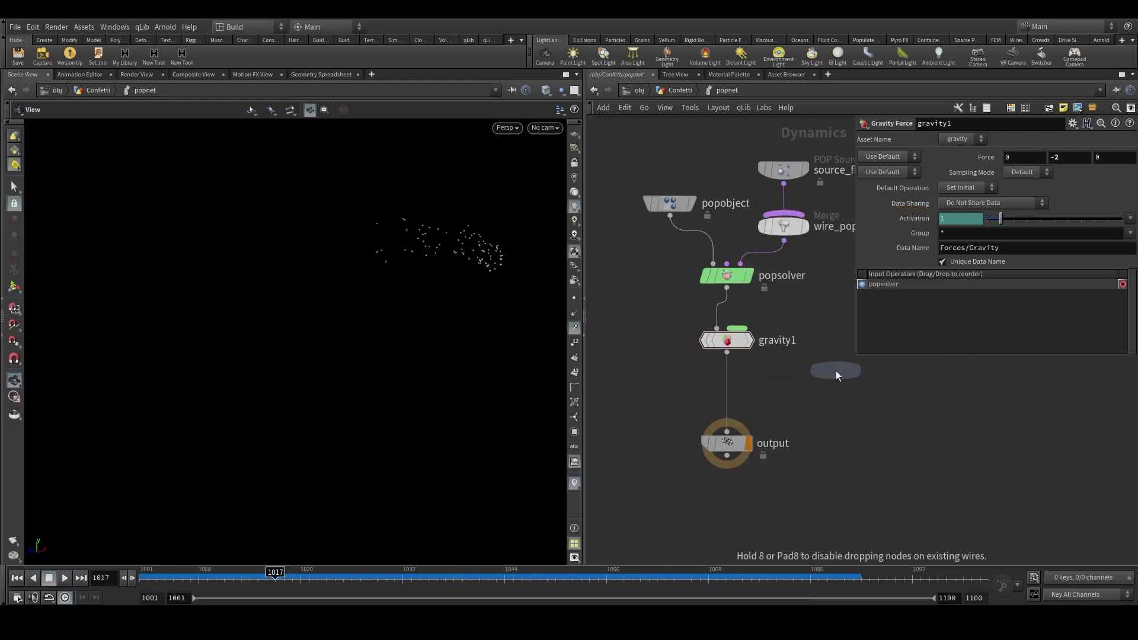
left_click(728, 391)
key("h")
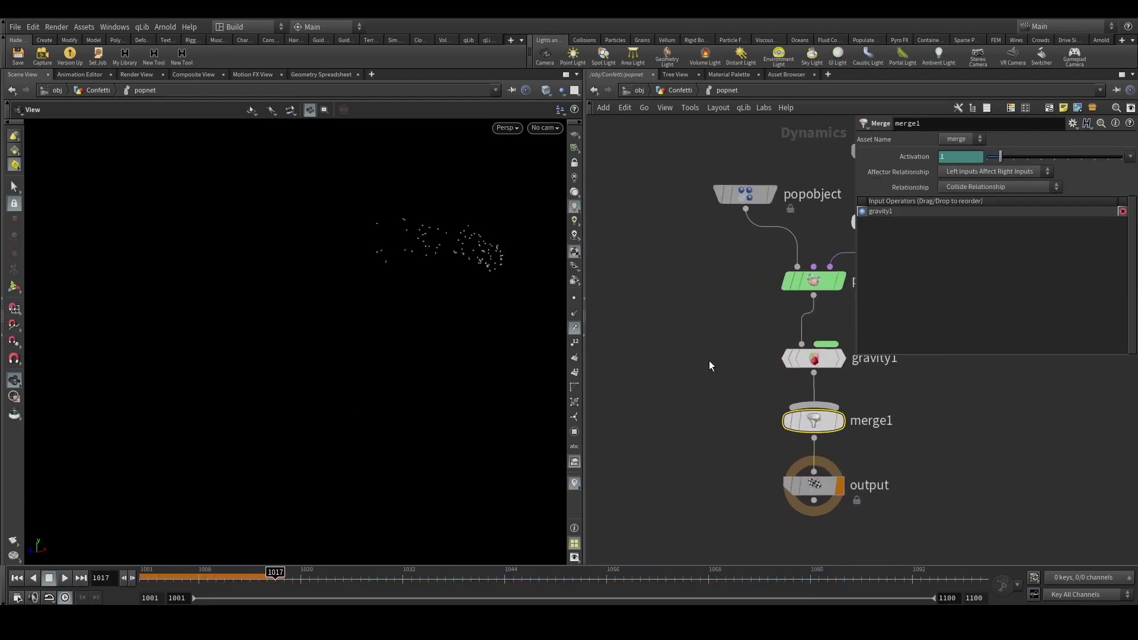
Add a Static Object node and wire it into merge1 as the first input, ahead of gravity1.
key("Tab")
type("sta")
key("Return")
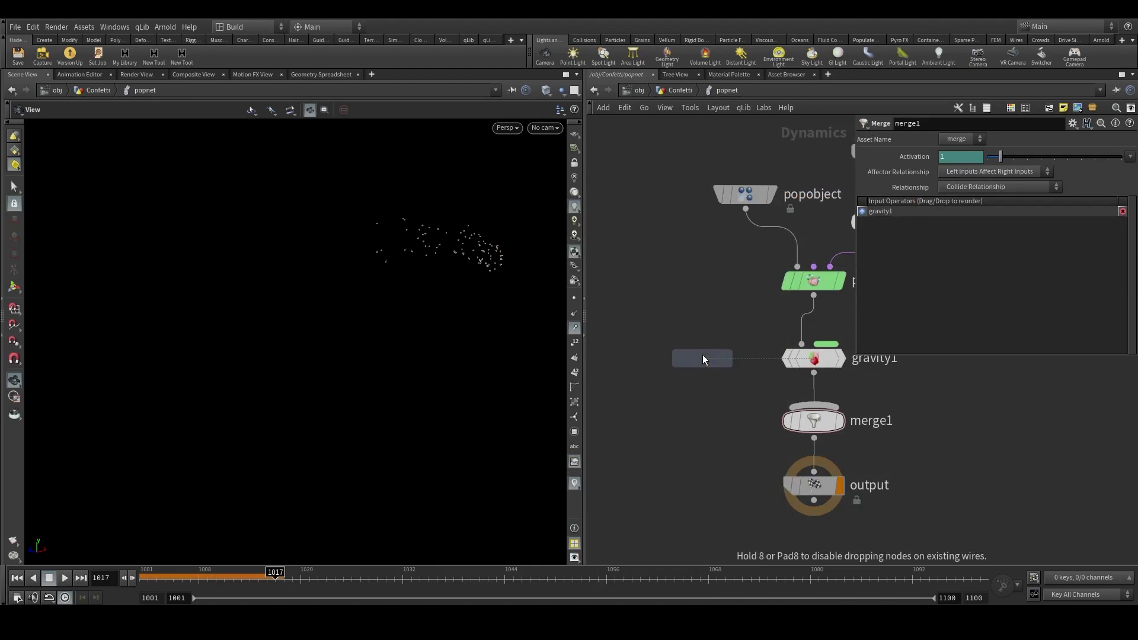
left_click(702, 355)
left_click_drag(588, 343, 818, 405)
left_click(814, 421)
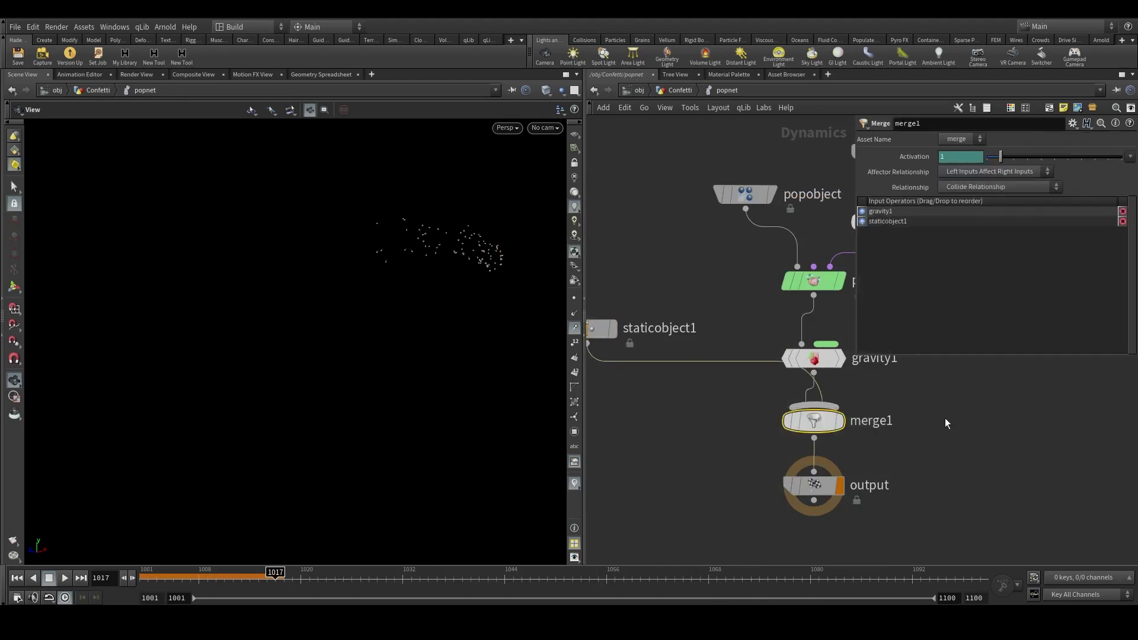
left_click(862, 223)
Set staticobject1's SOP Path to ../../OUT_MESH and enable Use Deforming Geometry.
middle_click_drag(609, 276, 734, 298)
left_click(716, 349)
left_click(1011, 203)
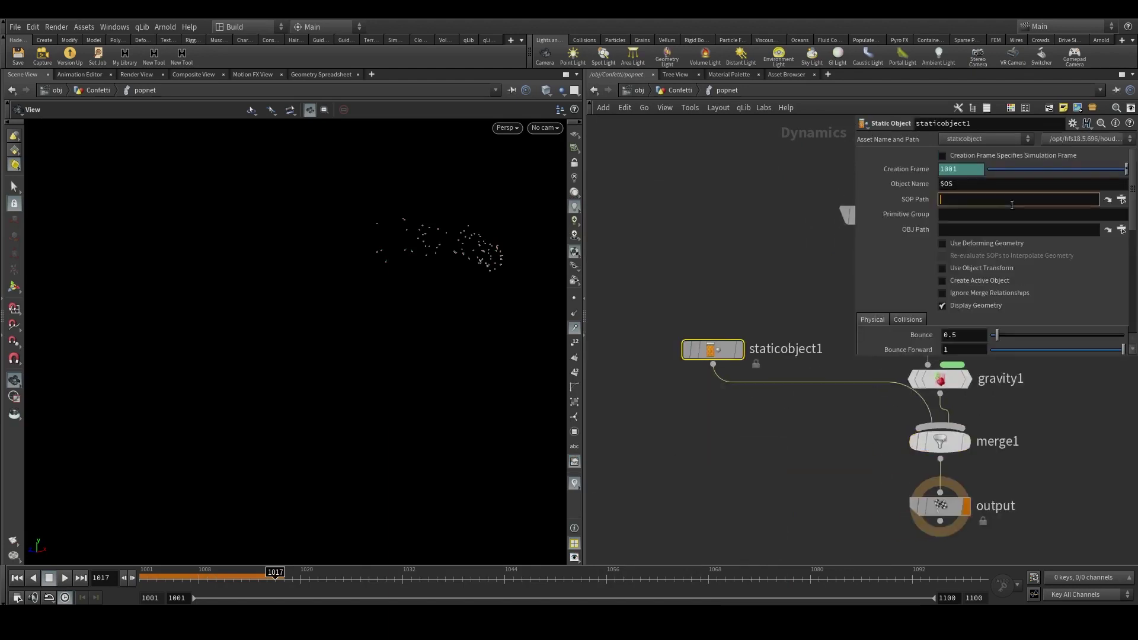
type("../../")
left_click(1016, 215)
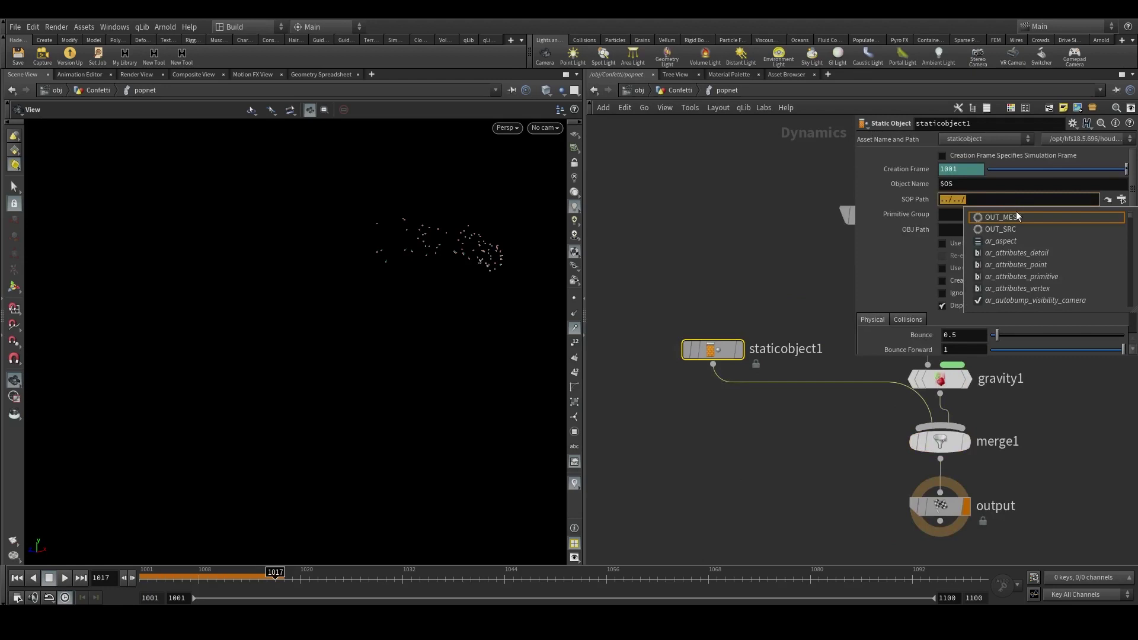
left_click(942, 243)
Set staticobject1's Bounce, Bounce Forward, Friction and Dynamic Friction Scale to 0.
scroll(930, 273, "down", 3)
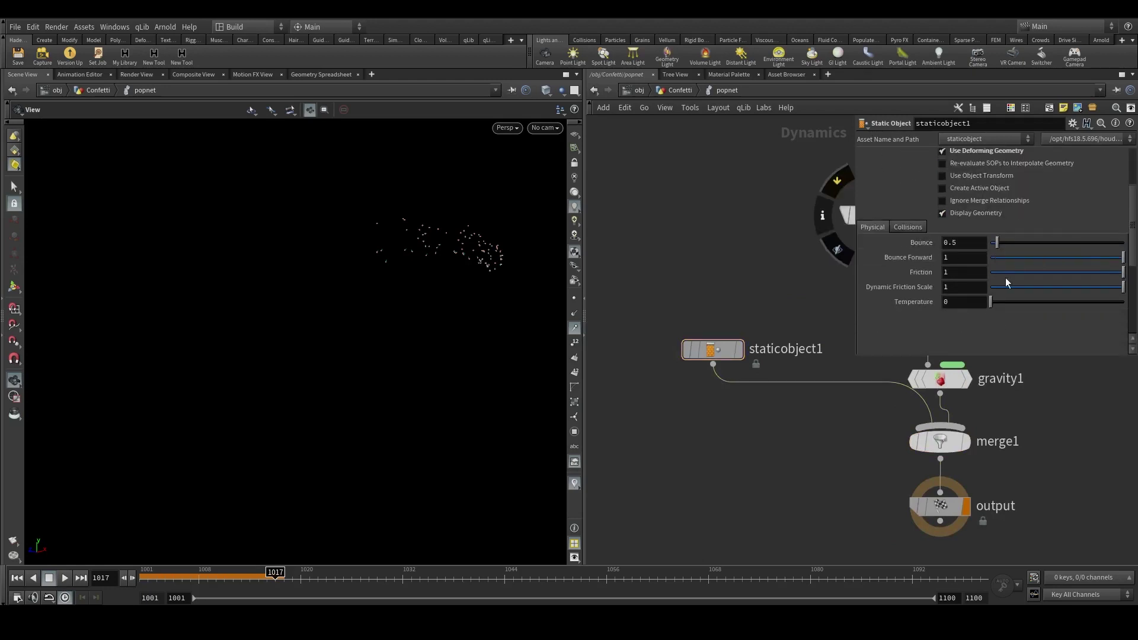
left_click_drag(1005, 274, 987, 273)
left_click_drag(997, 242, 1032, 245)
left_click_drag(1122, 287, 990, 257)
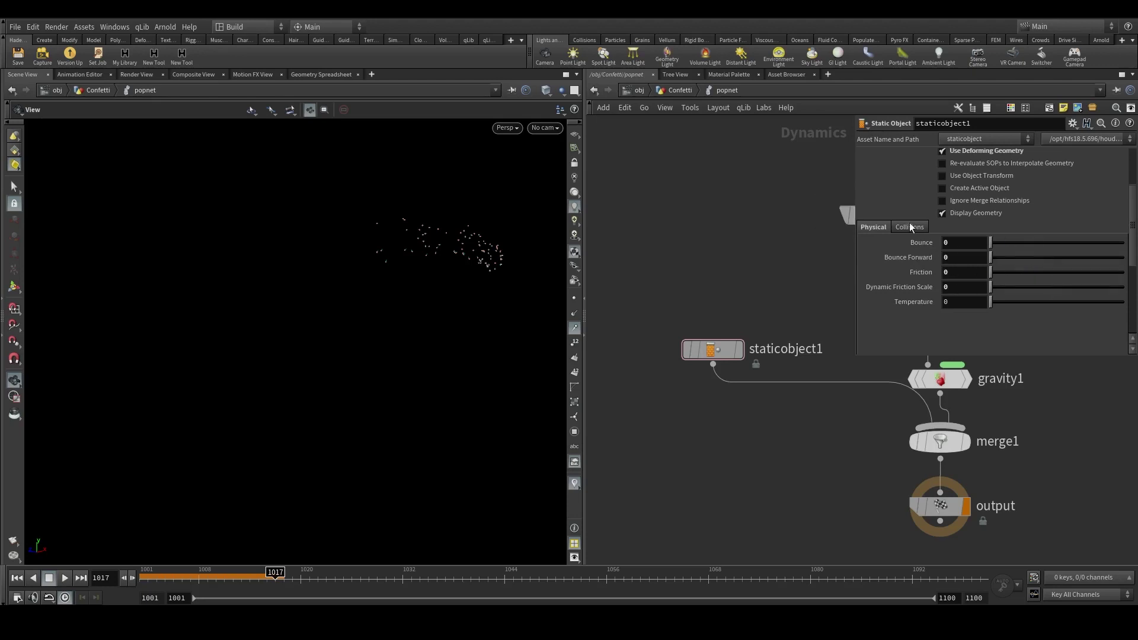
Turn off Display Geometry on staticobject1 and play the simulation to check the collisions.
double_click(713, 349)
left_click(719, 89)
left_click_drag(754, 288, 913, 289)
left_click(64, 578)
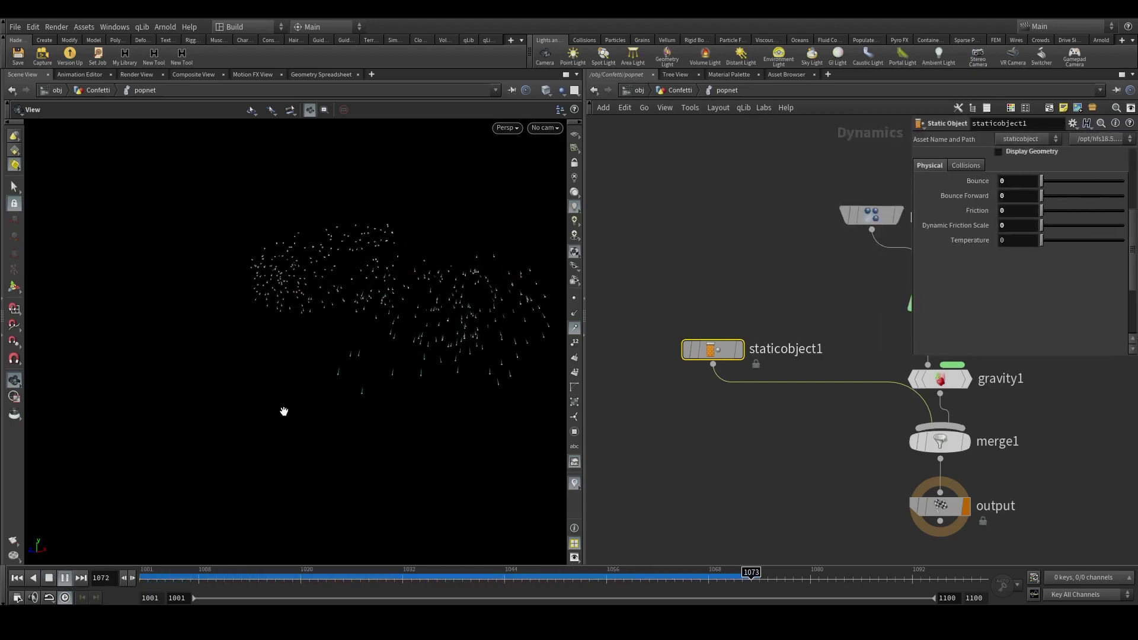
key("Up")
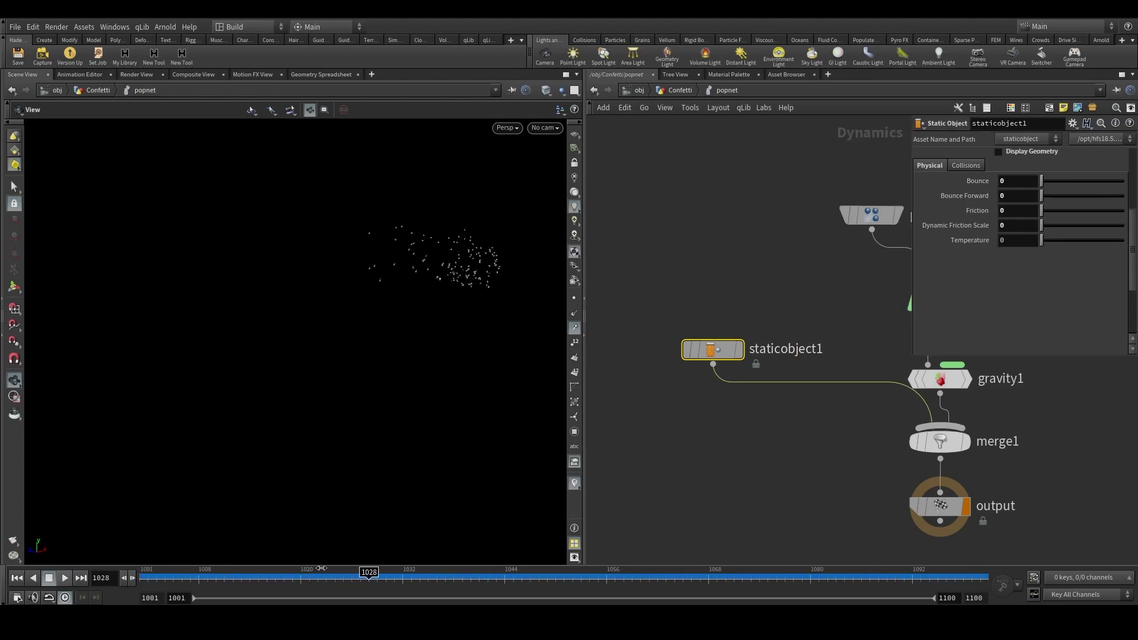
Move source_first_input higher and wire a new Merge node into wire_pops_into_here.
scroll(802, 450, "down", 3)
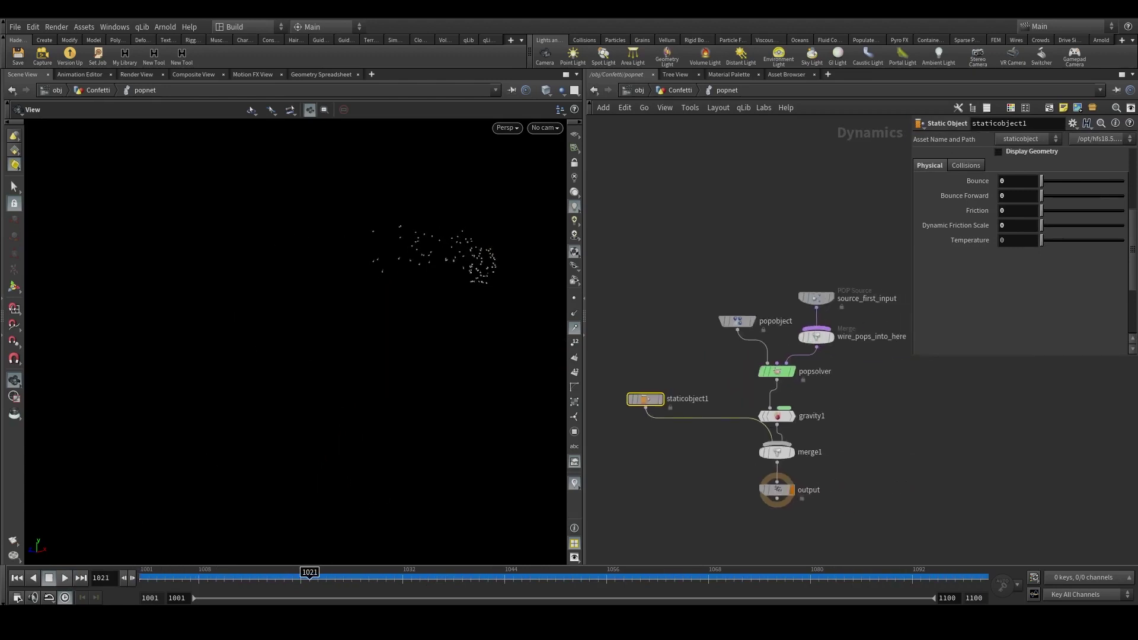
middle_click_drag(903, 347, 896, 431)
left_click_drag(808, 382, 805, 281)
left_click(811, 412)
middle_click_drag(853, 370, 777, 401)
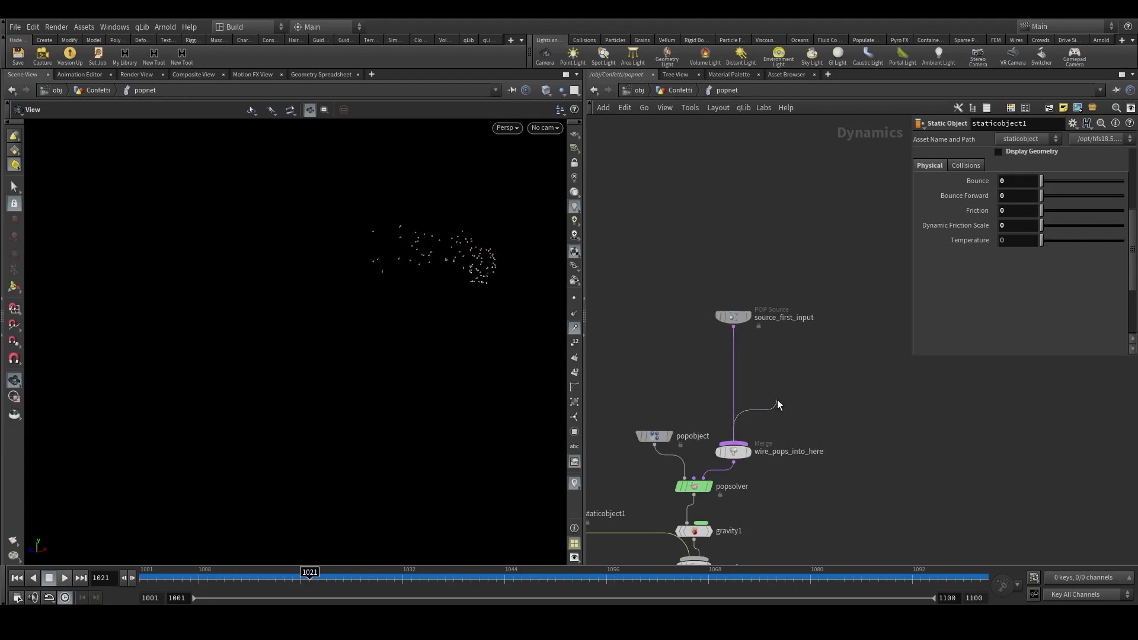
left_click(841, 383)
type("merge")
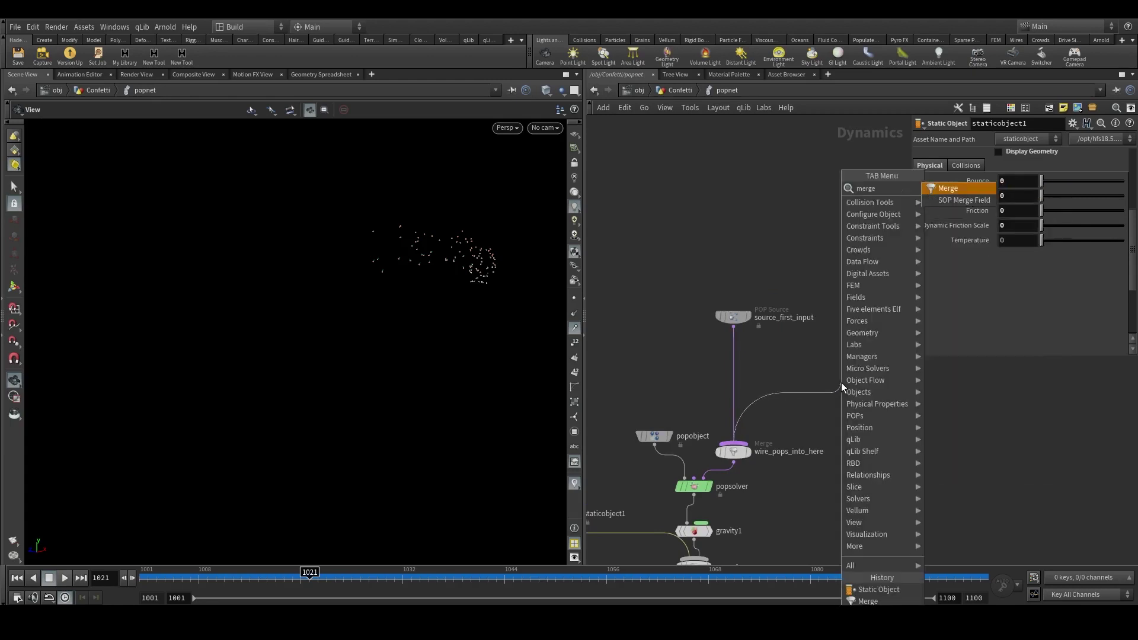
key("Return")
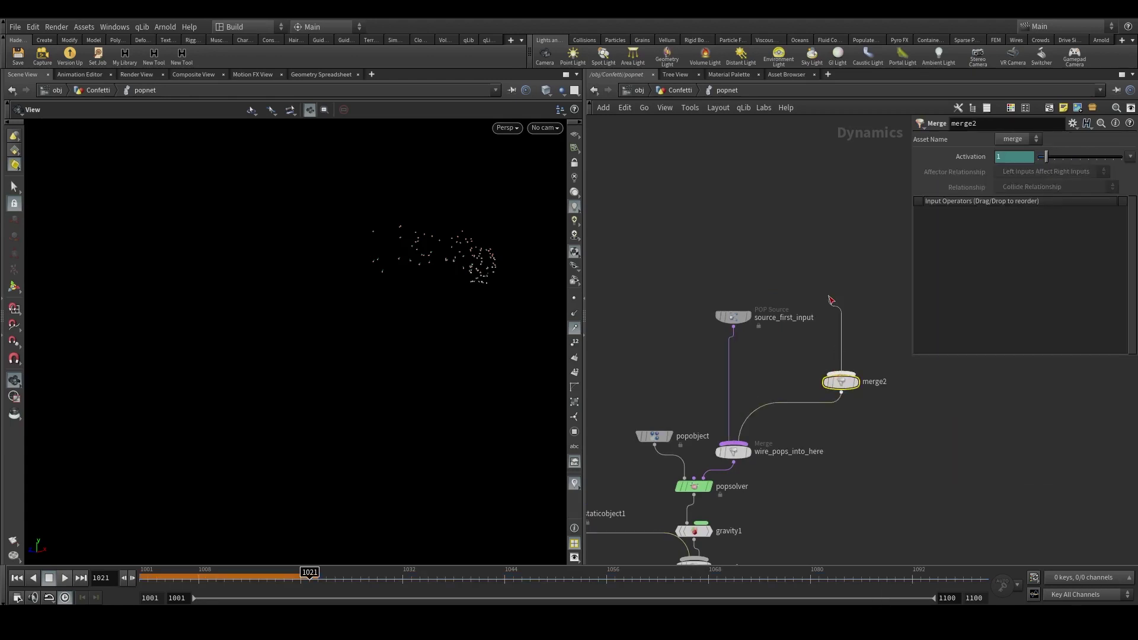
Add a POP Drag node wired into the input of merge2.
key("Tab")
type("pop f")
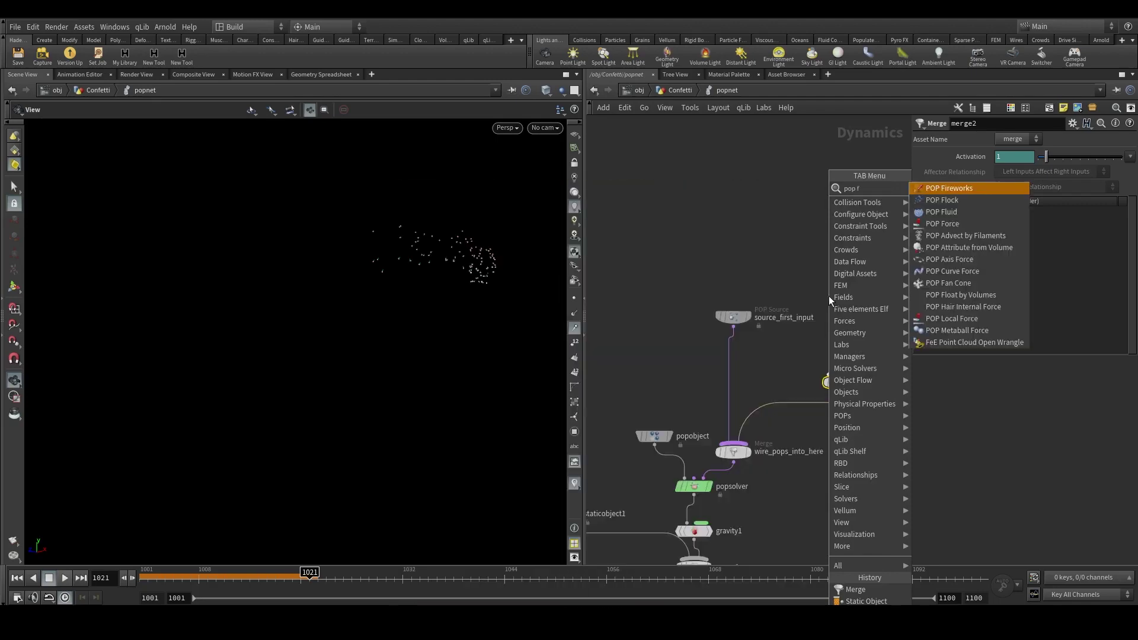
key("BackSpace")
type("drag")
key("Return")
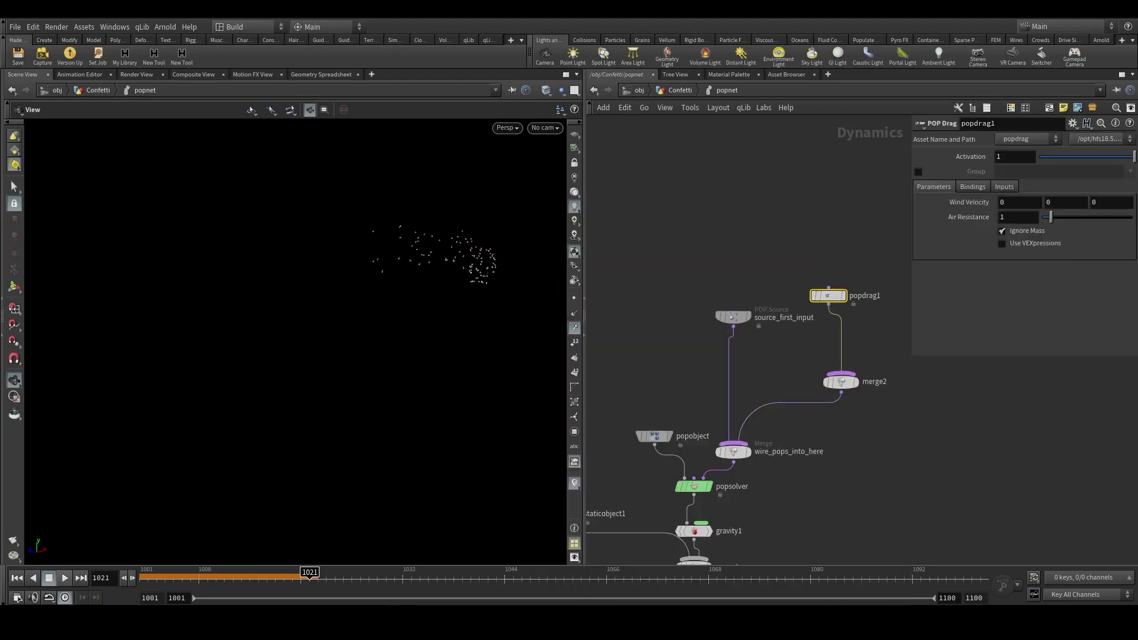
Set popdrag1's Air Resistance to 0.71 and review the simulation from the first frame.
left_click(1014, 217)
type(".71")
key("Return")
left_click(16, 578)
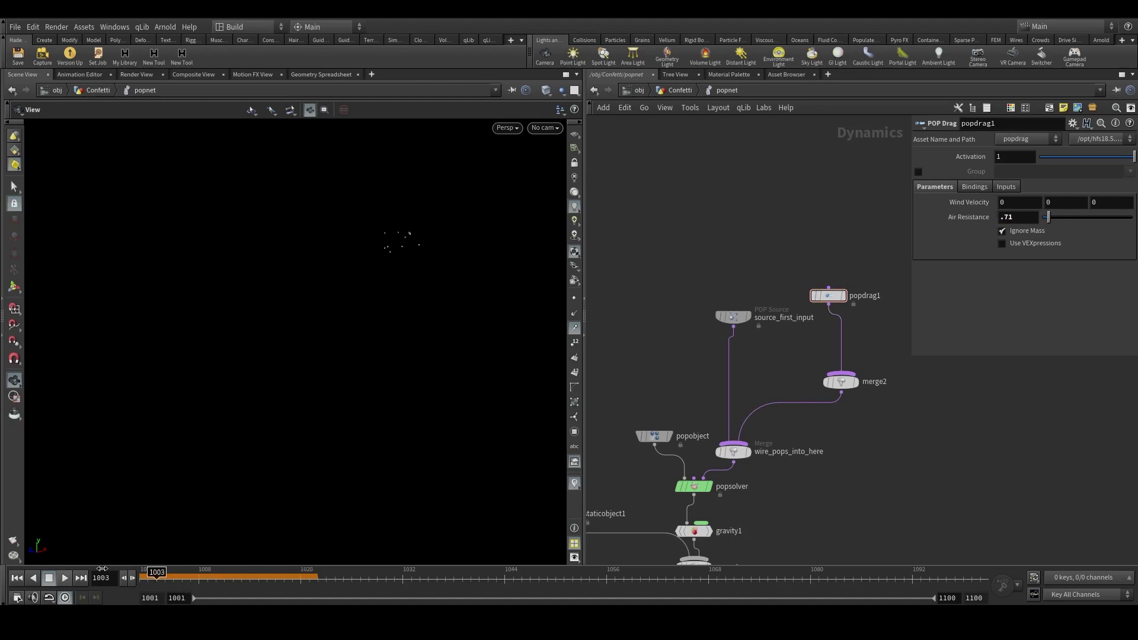
left_click(60, 580)
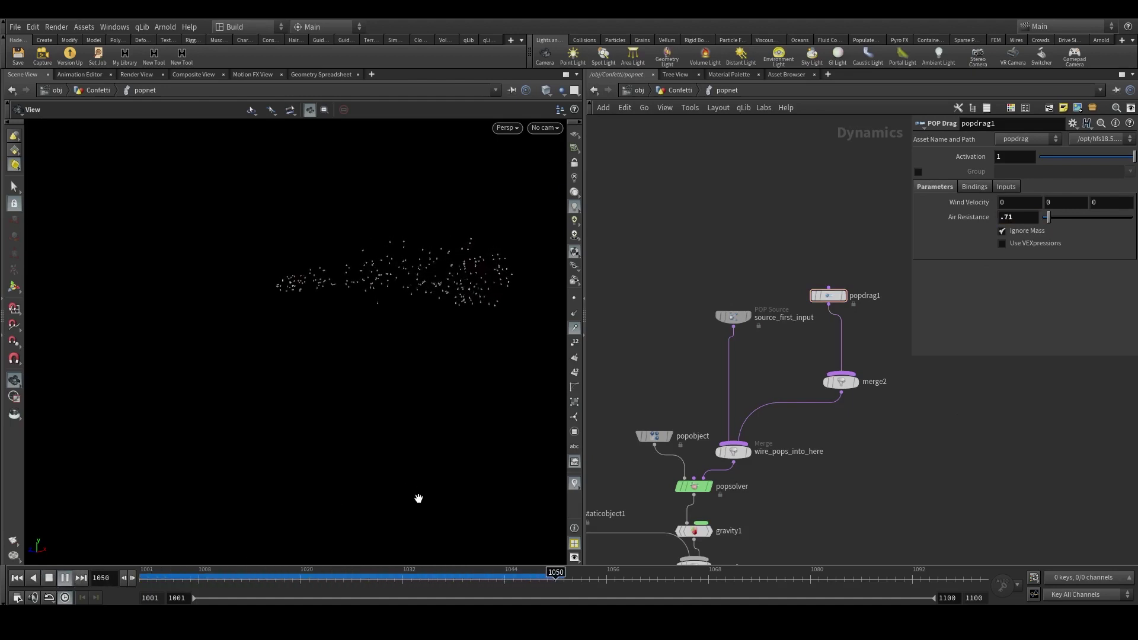
left_click_drag(420, 576, 343, 575)
middle_click_drag(941, 406, 884, 412)
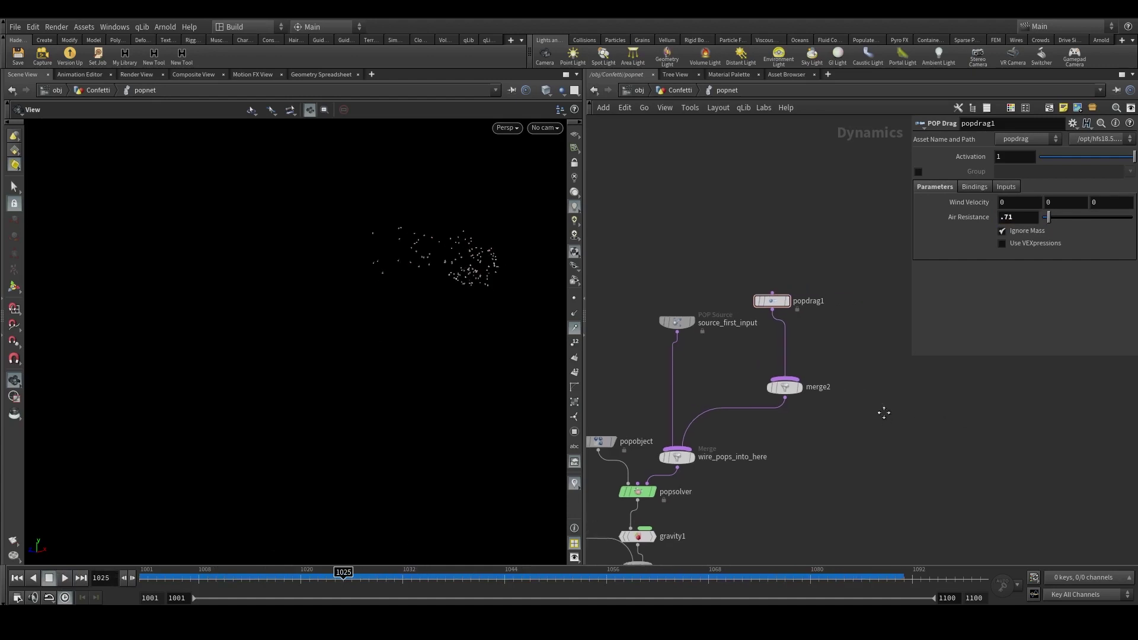
left_click_drag(395, 577, 141, 576)
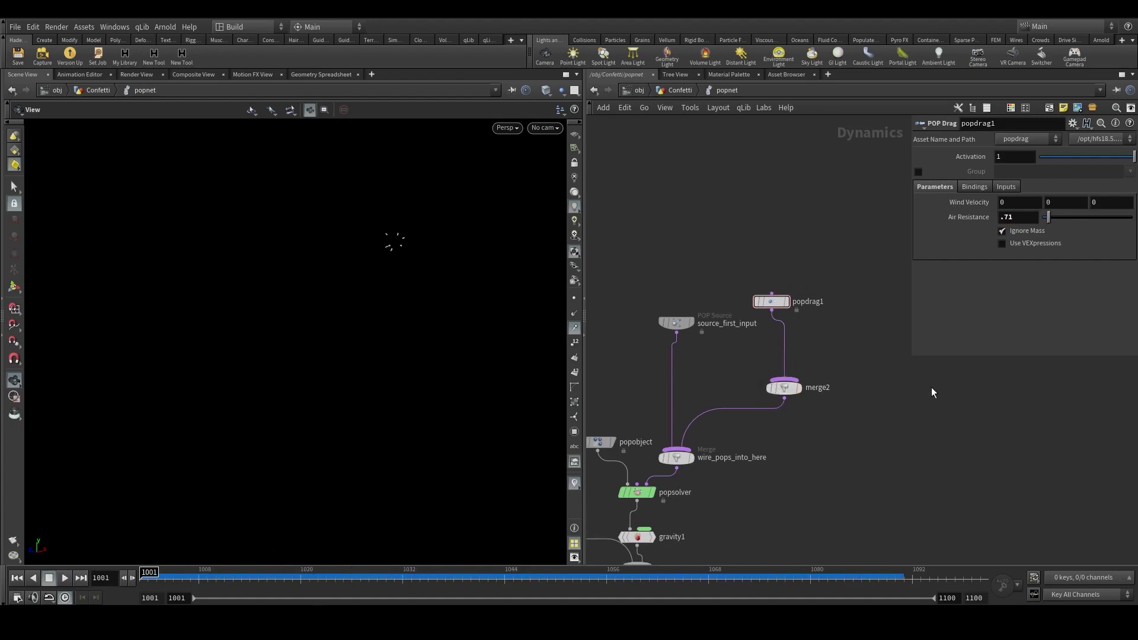
Set the Just Born Group of the source_first_input POP Source to "just".
middle_click_drag(726, 409, 832, 297)
left_click(747, 382)
left_click(782, 211)
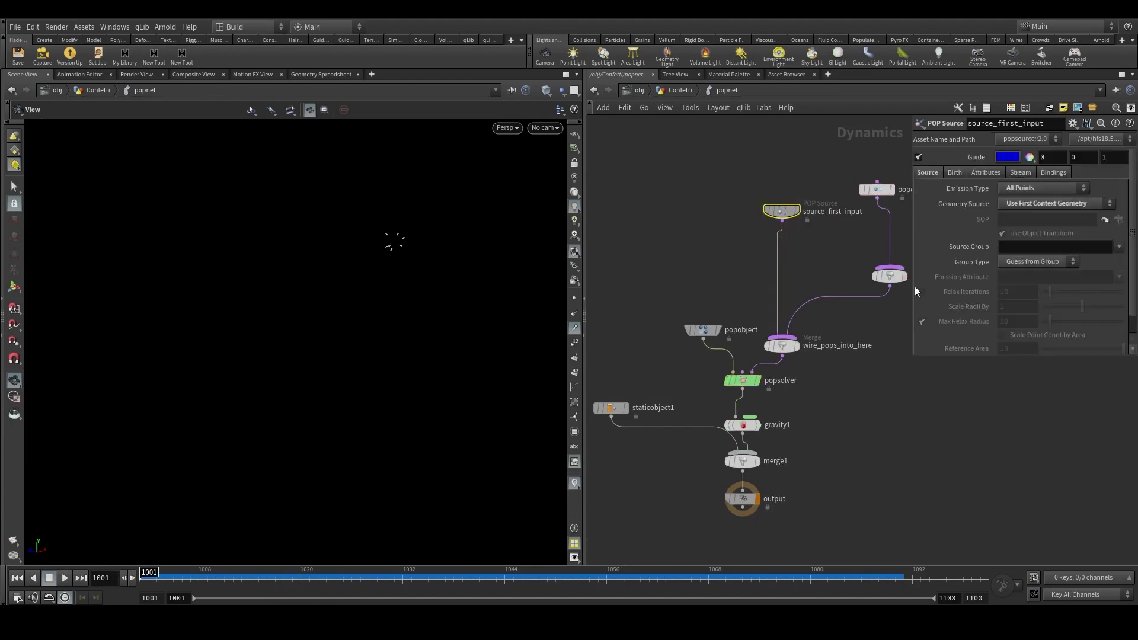
scroll(984, 266, "down", 2)
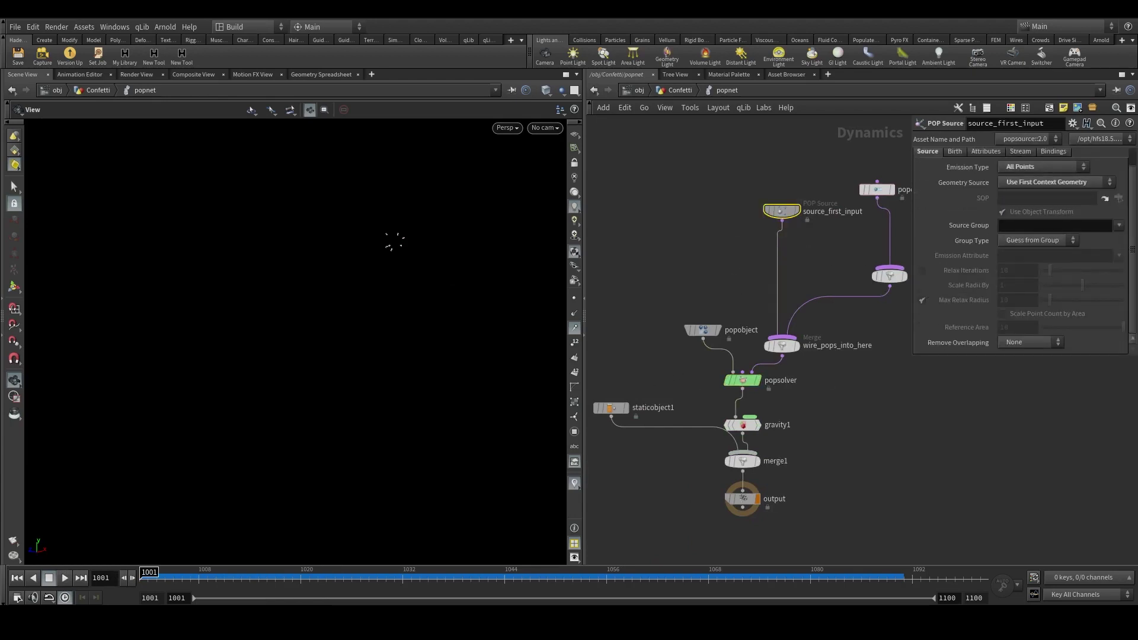
scroll(965, 168, "down", 5)
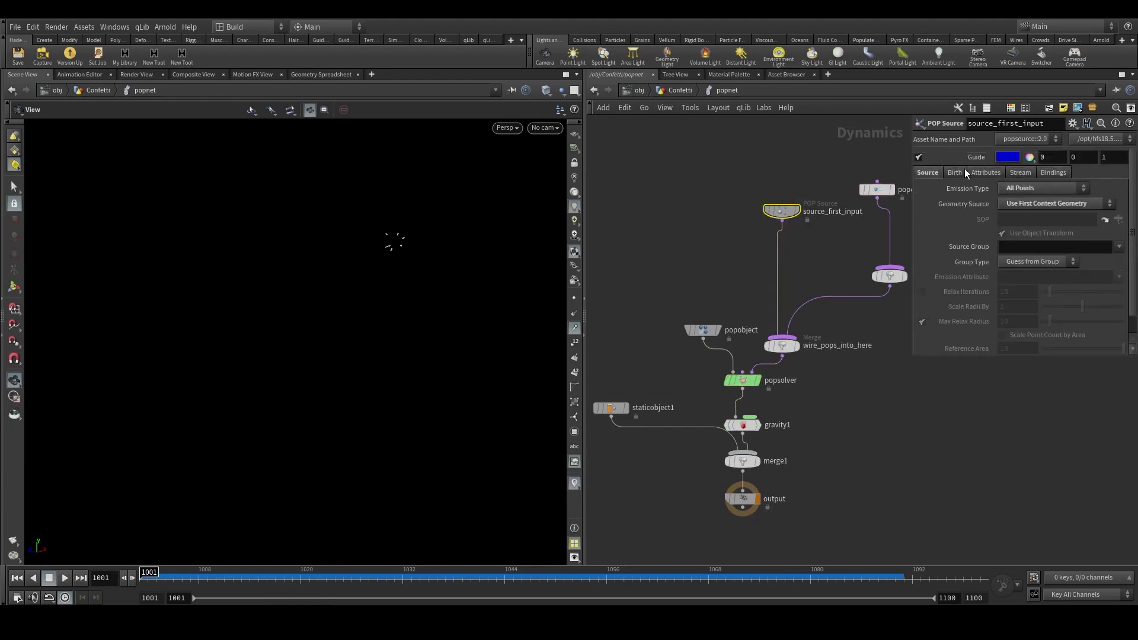
left_click(1008, 268)
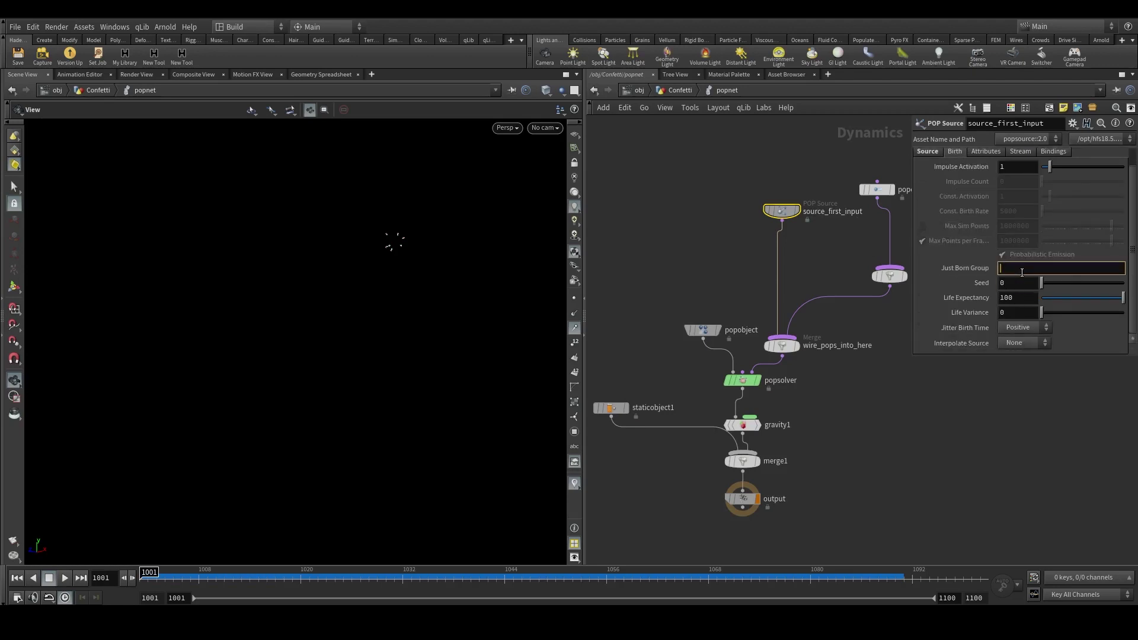
type("just")
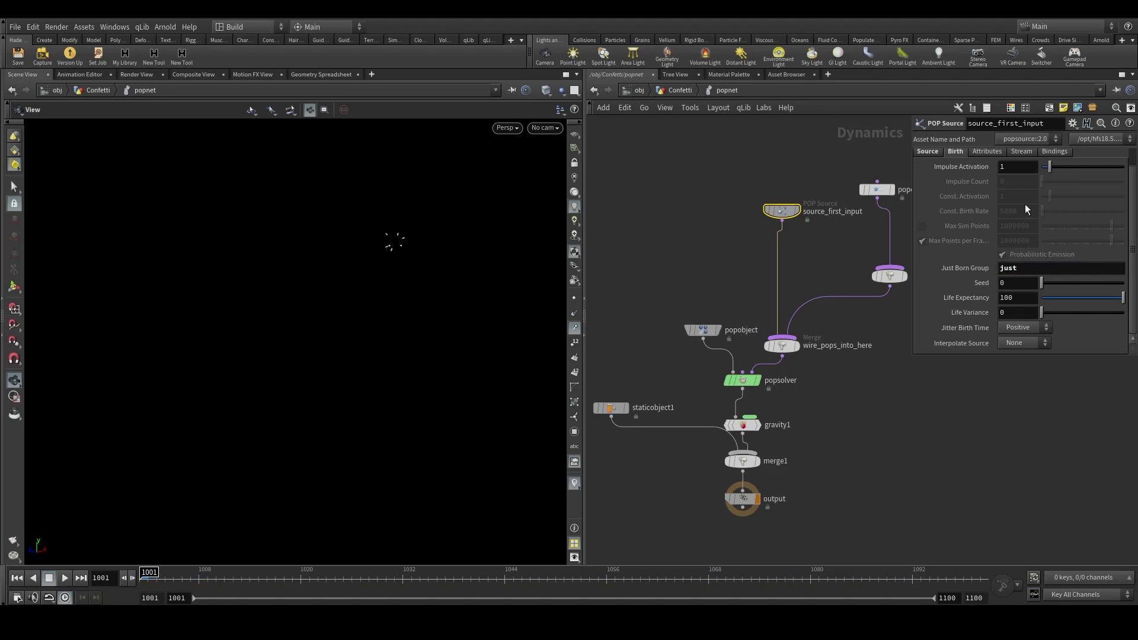
Set source_first_input's Inherit Velocity to 0.32 and replay the simulation.
scroll(981, 170, "up", 2)
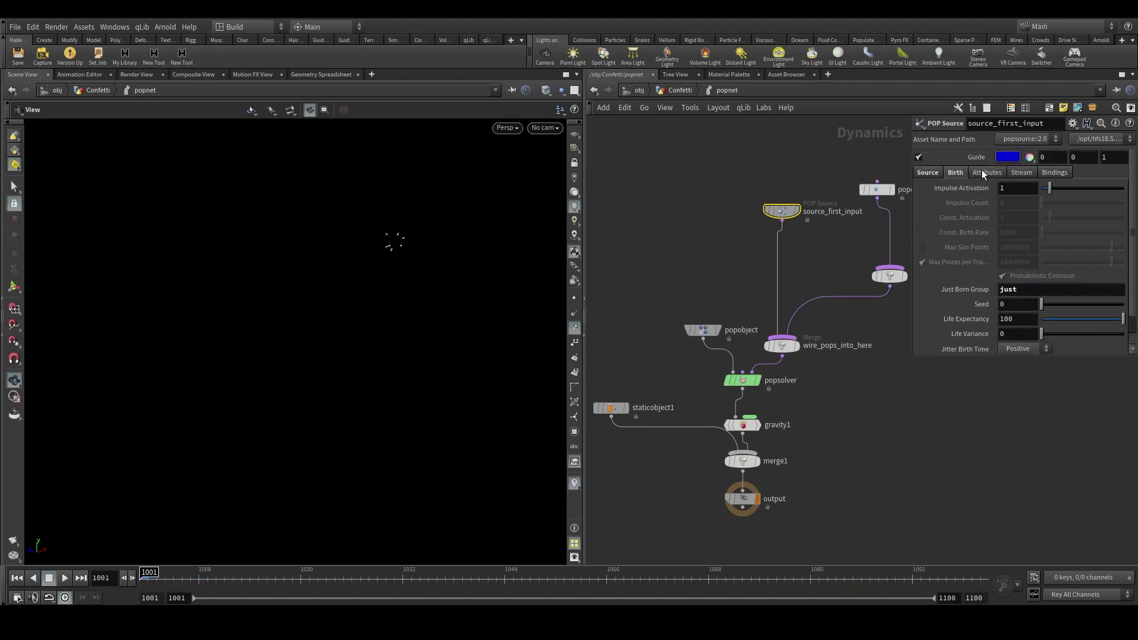
left_click(984, 171)
left_click_drag(1016, 230, 972, 232)
type(".32")
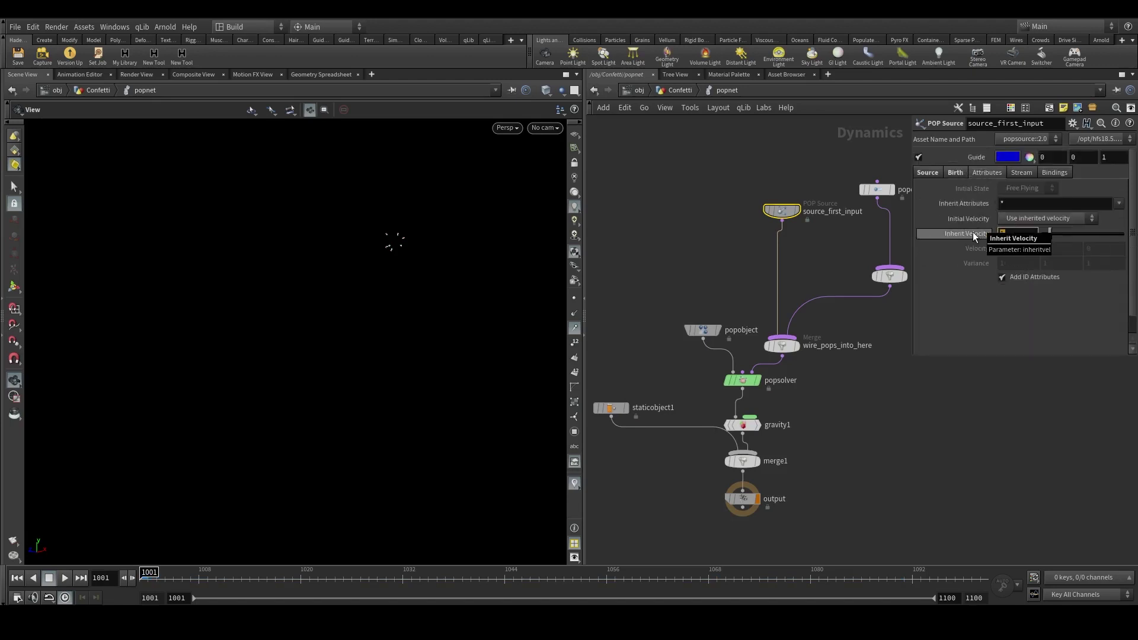
left_click(872, 478)
left_click(64, 578)
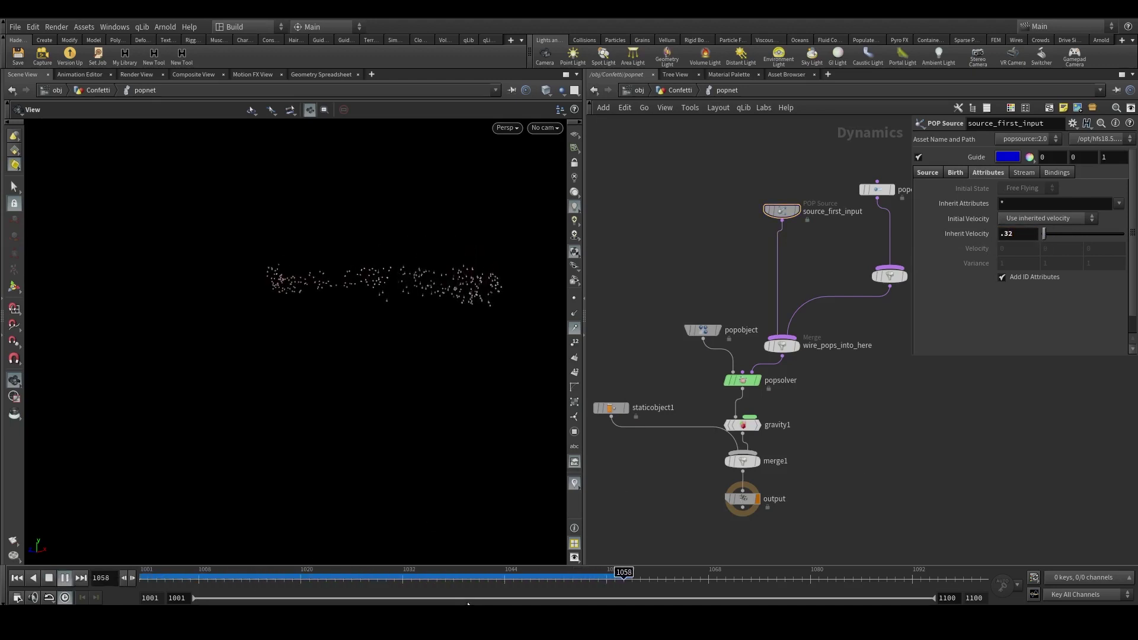
left_click(378, 575)
Add a POP Force node wired into the input of merge2.
scroll(836, 363, "up", 2)
middle_click_drag(836, 363, 685, 516)
left_click(735, 311)
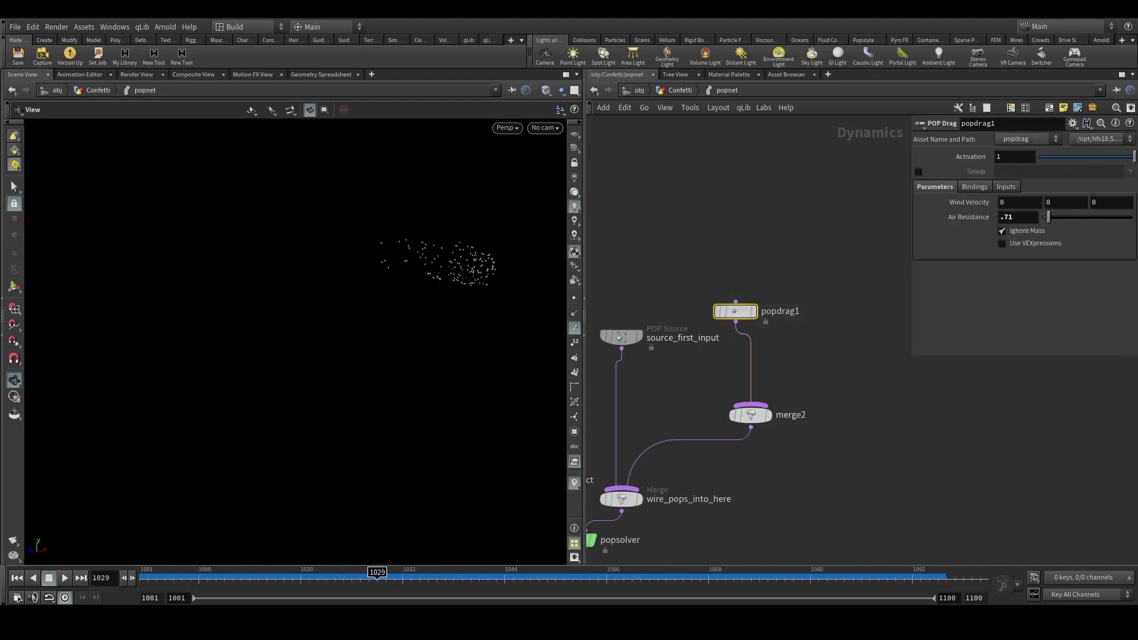
key("Tab")
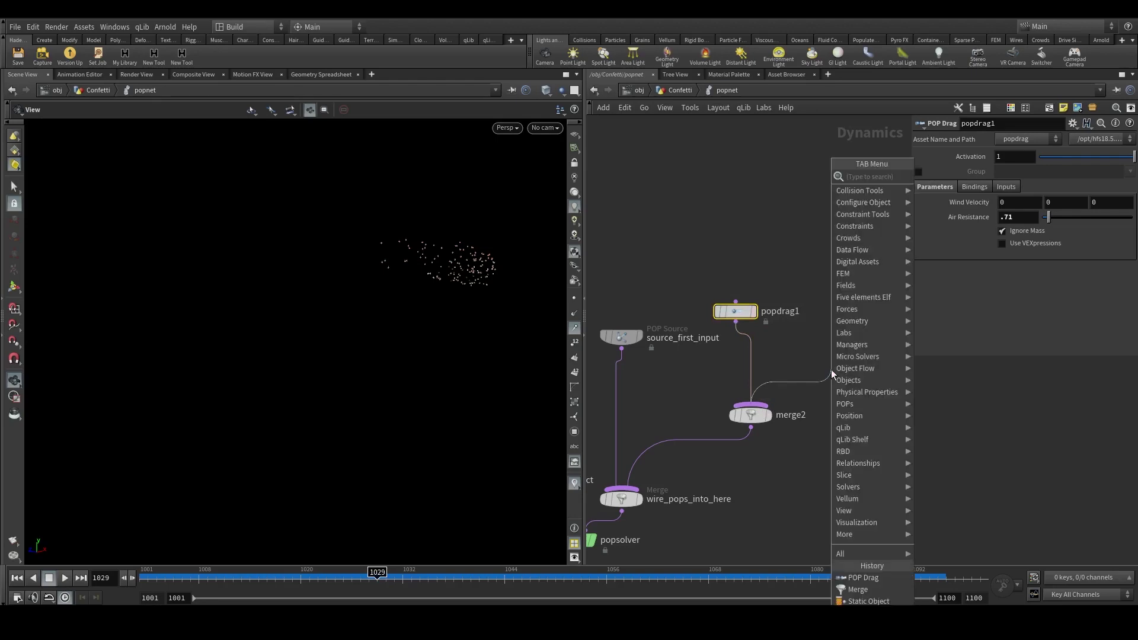
type("pop for")
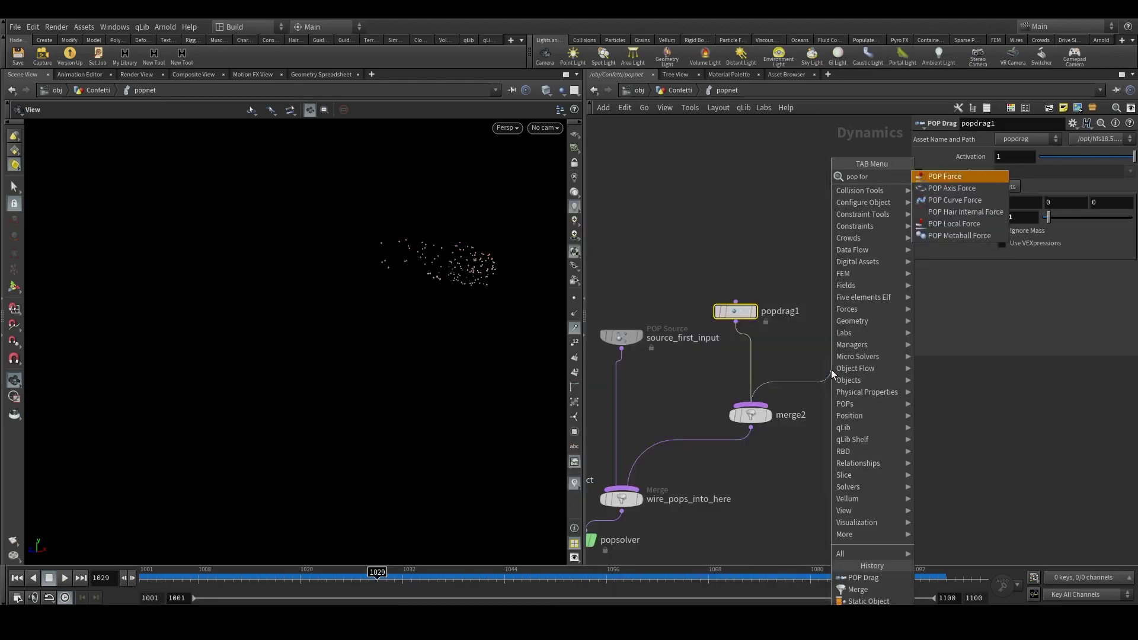
key("Return")
left_click(831, 369)
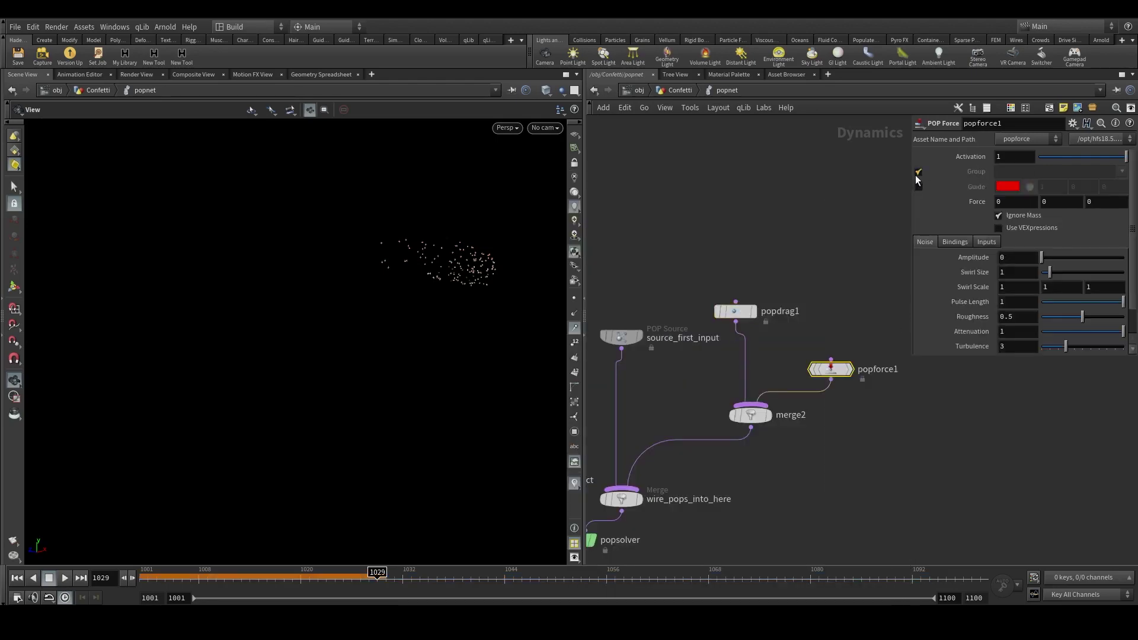
Enable the group restriction on popforce1 and set its Group to "just".
left_click(919, 172)
left_click(1055, 171)
type("just")
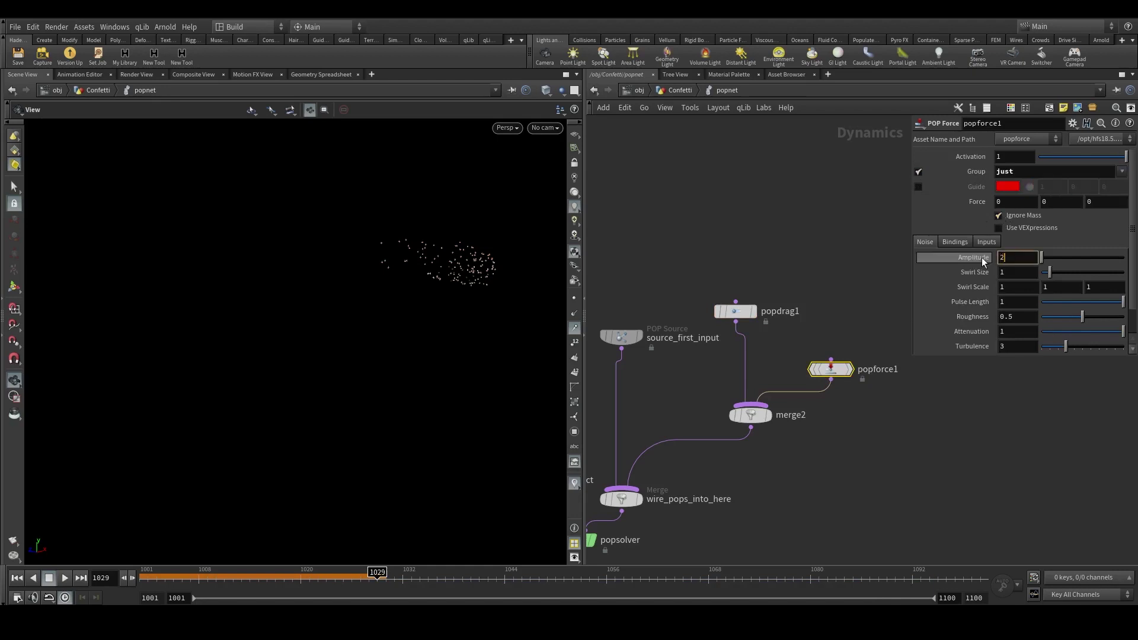
Set popforce1's noise Amplitude to 200 and Swirl Size to 0.4, and replay the simulation from the first frame.
double_click(1008, 257)
type("200")
key("Tab")
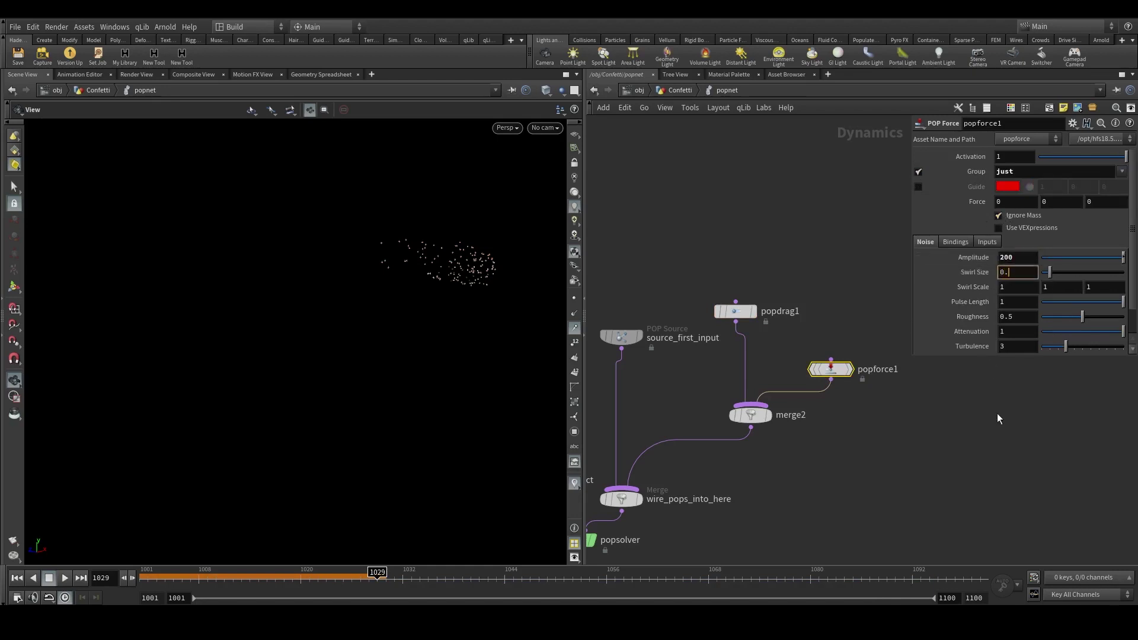
type("0.4")
key("Return")
left_click_drag(381, 573, 142, 575)
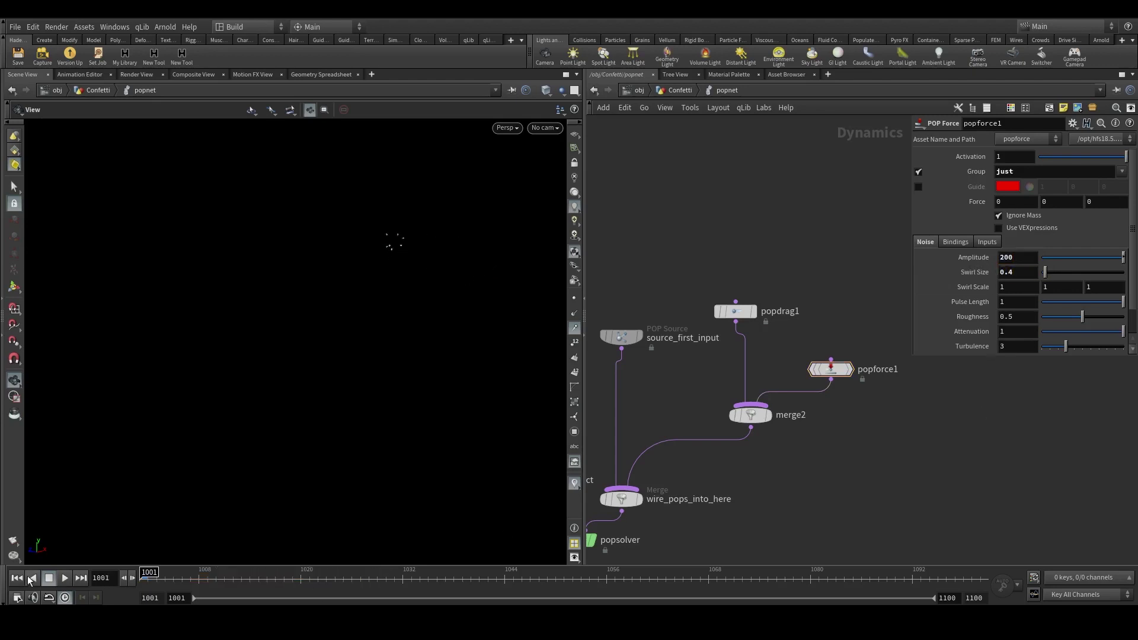
left_click(65, 578)
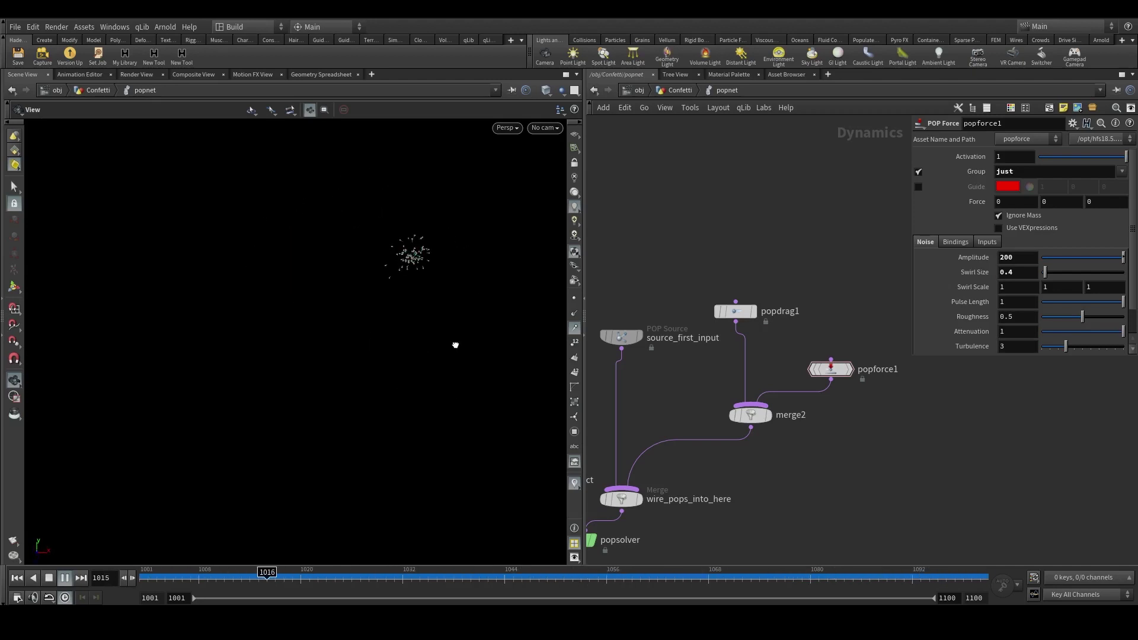
left_click(462, 577)
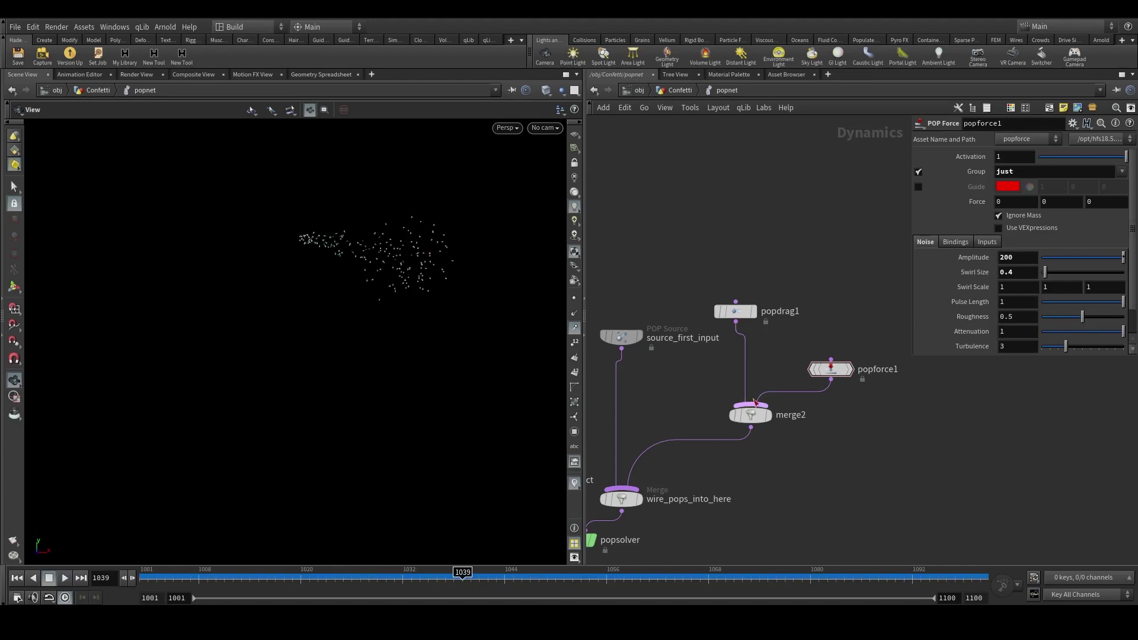
Move popforce1 higher in the network and add a POP Wrangle node wired into merge2.
left_click_drag(830, 369, 832, 265)
left_click_drag(751, 405, 845, 342)
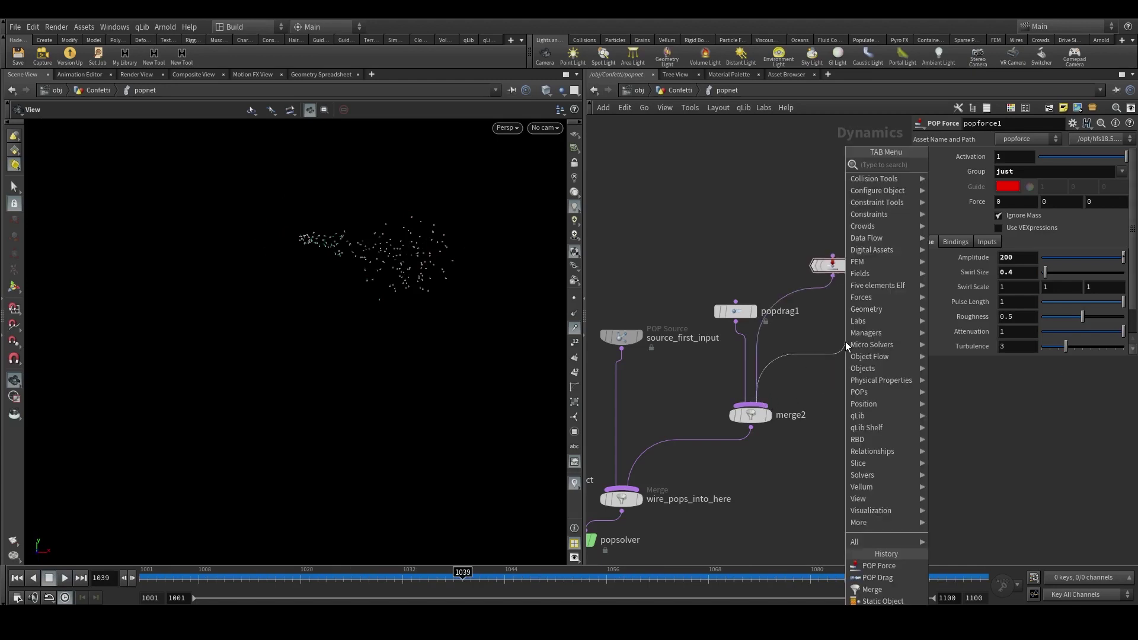
type("pop sp")
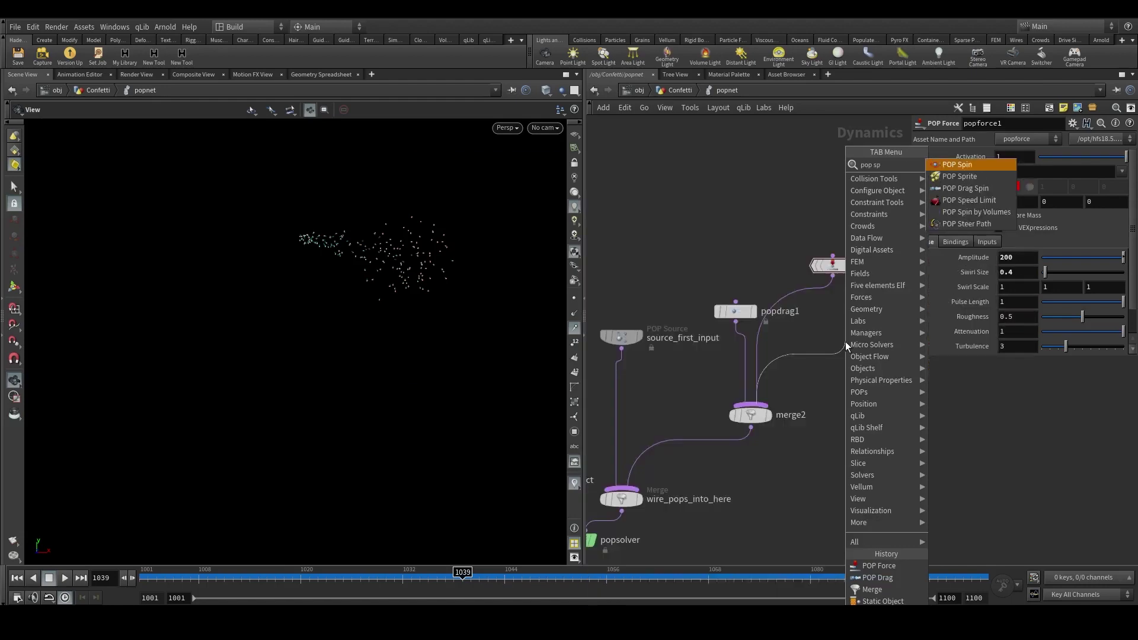
key("BackSpace")
key("BackSpace")
type("wr")
key("Return")
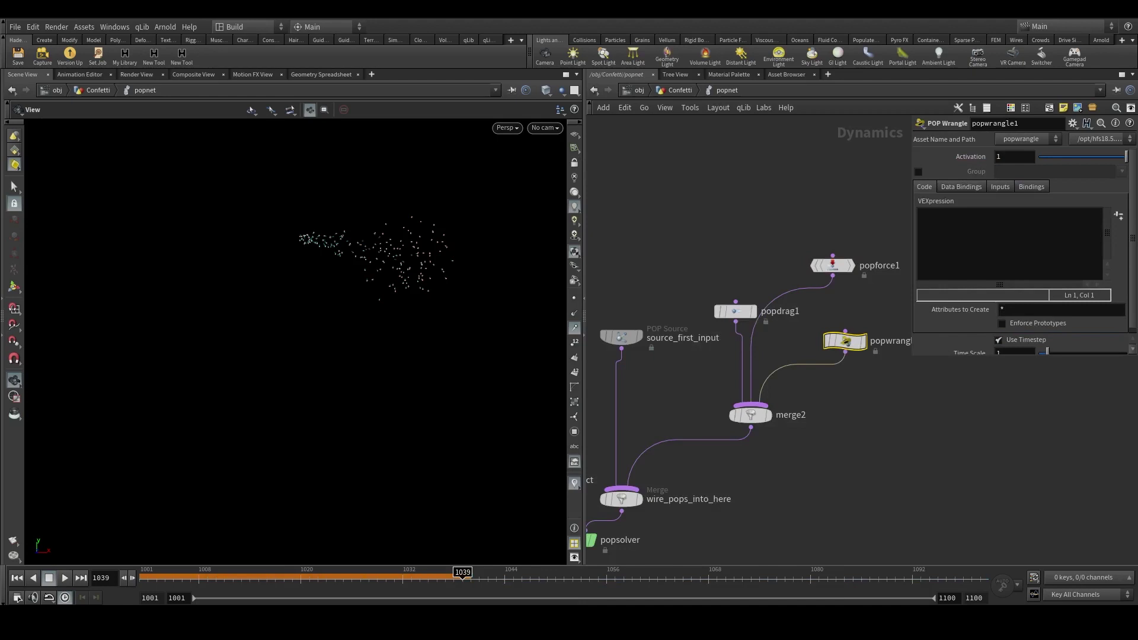
Widen and heighten popwrangle1's parameter area to make more room around its VEXpression code.
scroll(898, 260, "down", 2)
scroll(889, 326, "up", 4)
middle_click_drag(877, 298, 730, 327)
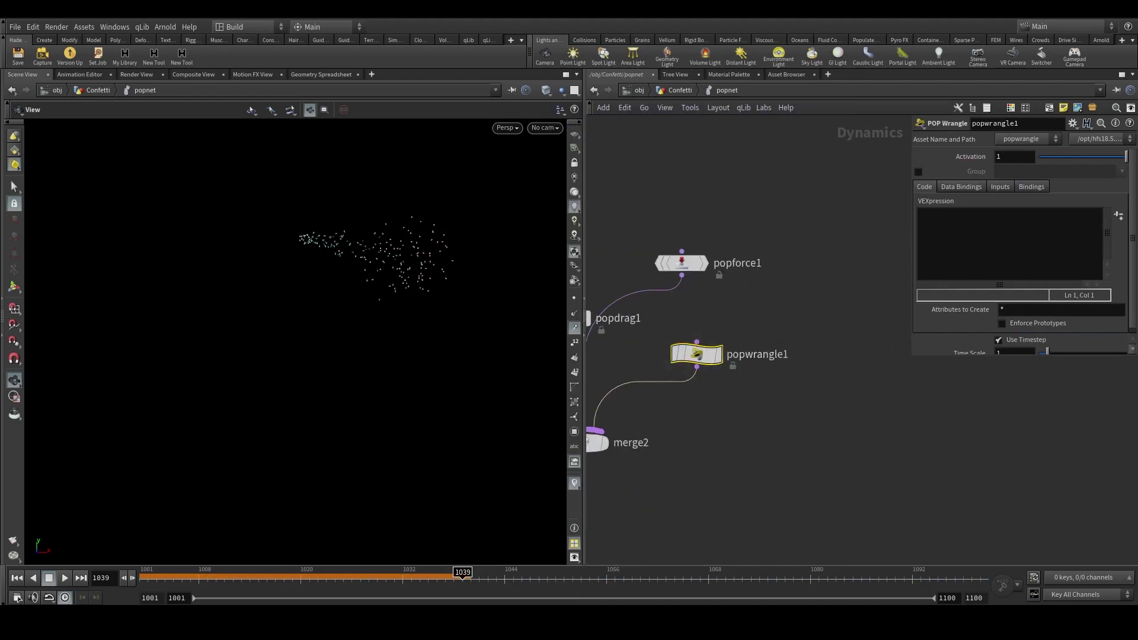
left_click(1002, 241)
left_click_drag(914, 270, 816, 270)
left_click_drag(960, 355, 962, 501)
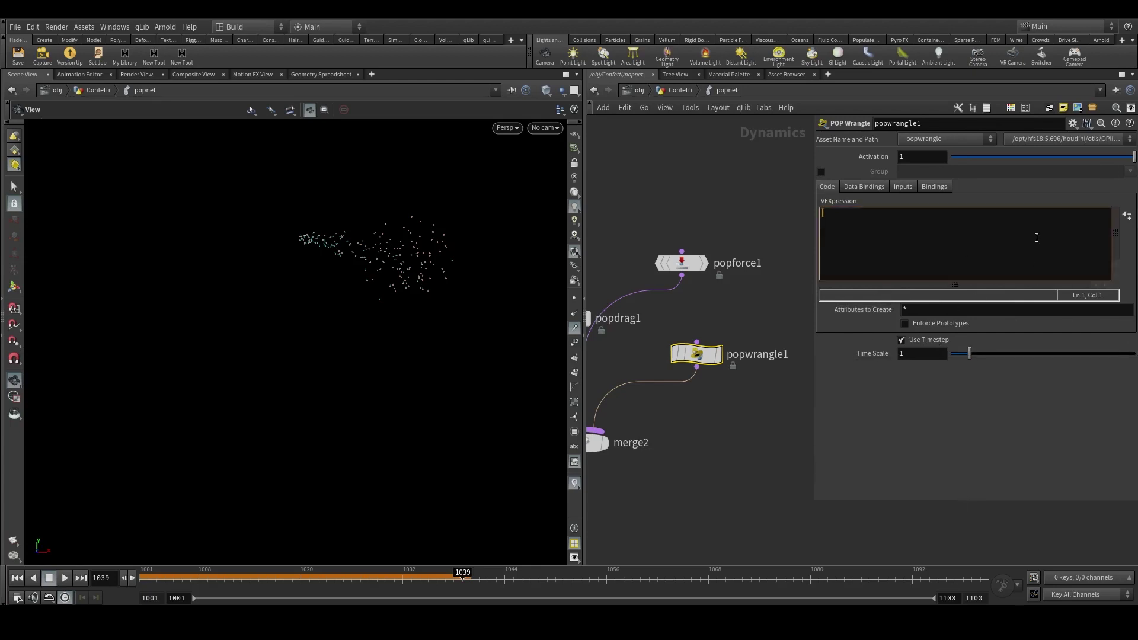
Start popwrangle1's VEXpression with the lines "int posprim;" and "float vmag = length(@v);".
type("int posprim;")
key("Return")
type("float vmag = length")
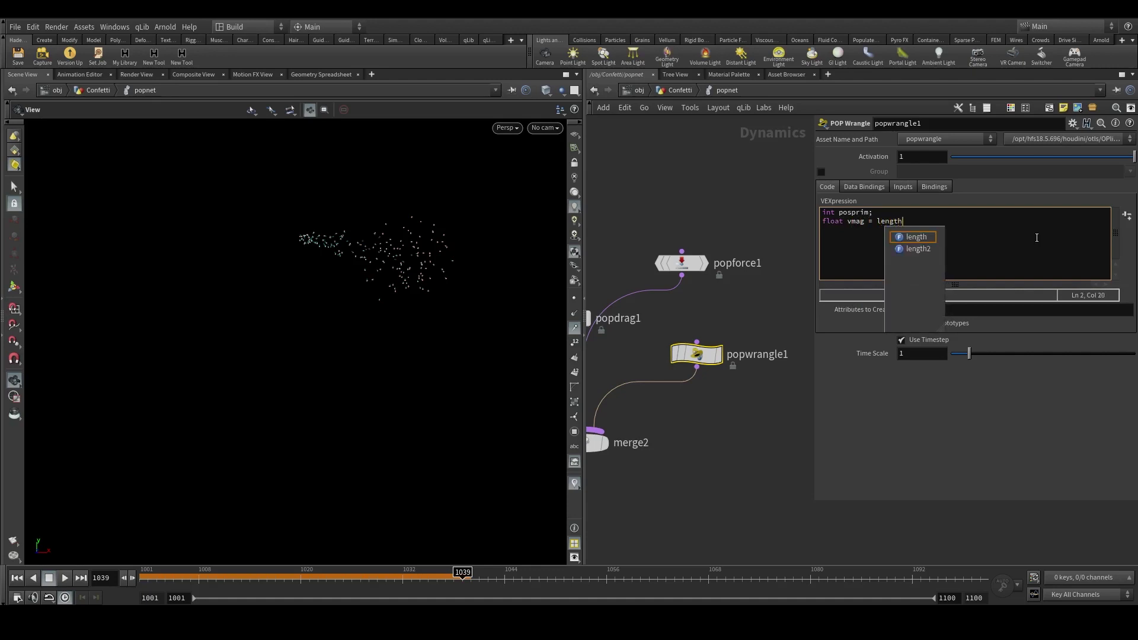
type("(@v);")
key("Return")
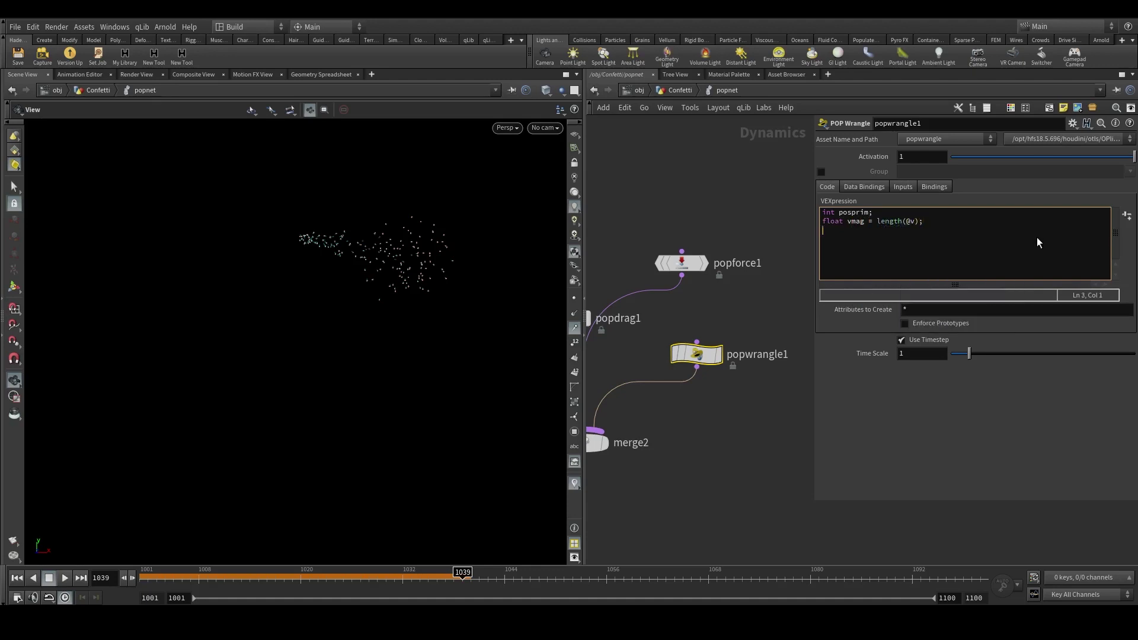
Declare the UV variable on the third line of the VEXpression with "vector parm_uv;".
type("vectpr")
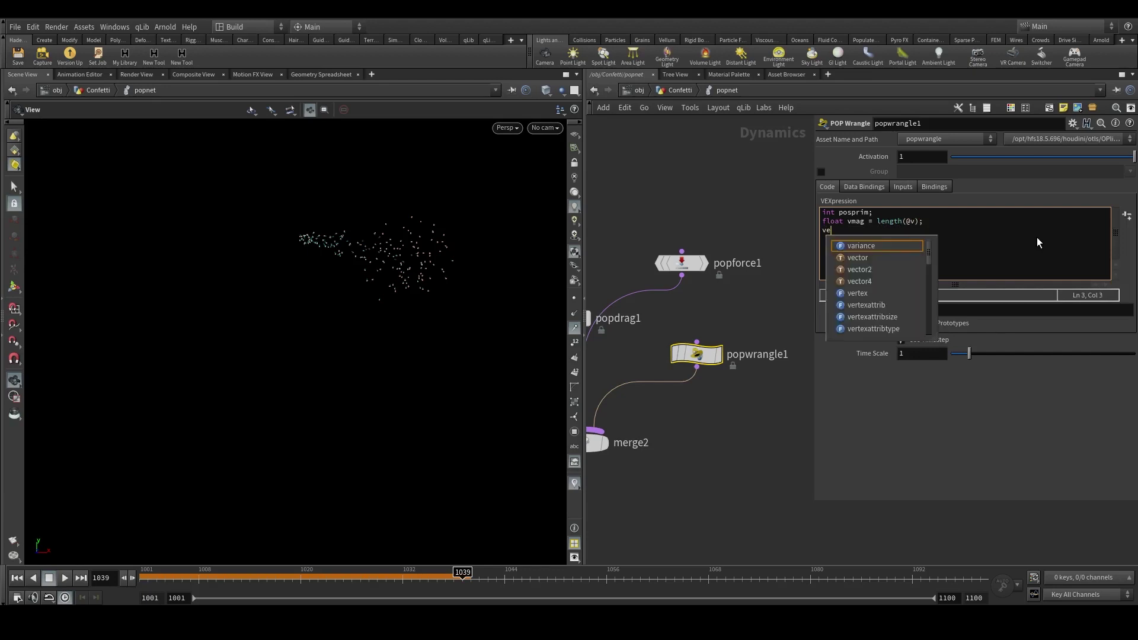
key("BackSpace")
key("BackSpace")
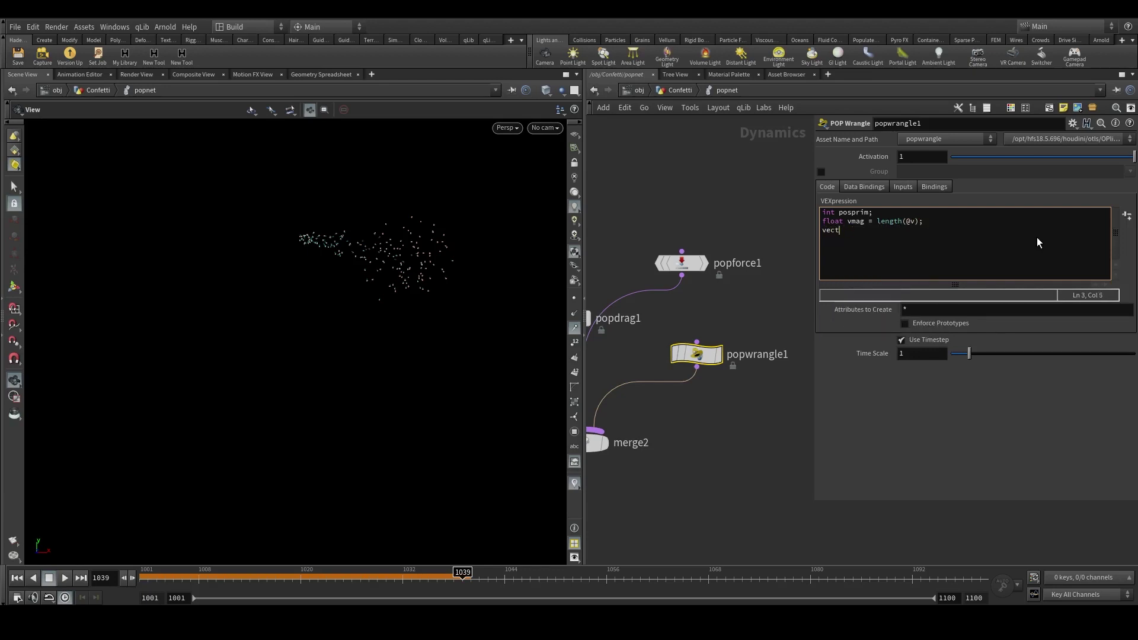
type("or parm_uv;")
key("Return")
Add the line "float max_dist = 30;" and begin the distance lookup with "float dist = xyzdist(".
type("float maxfo")
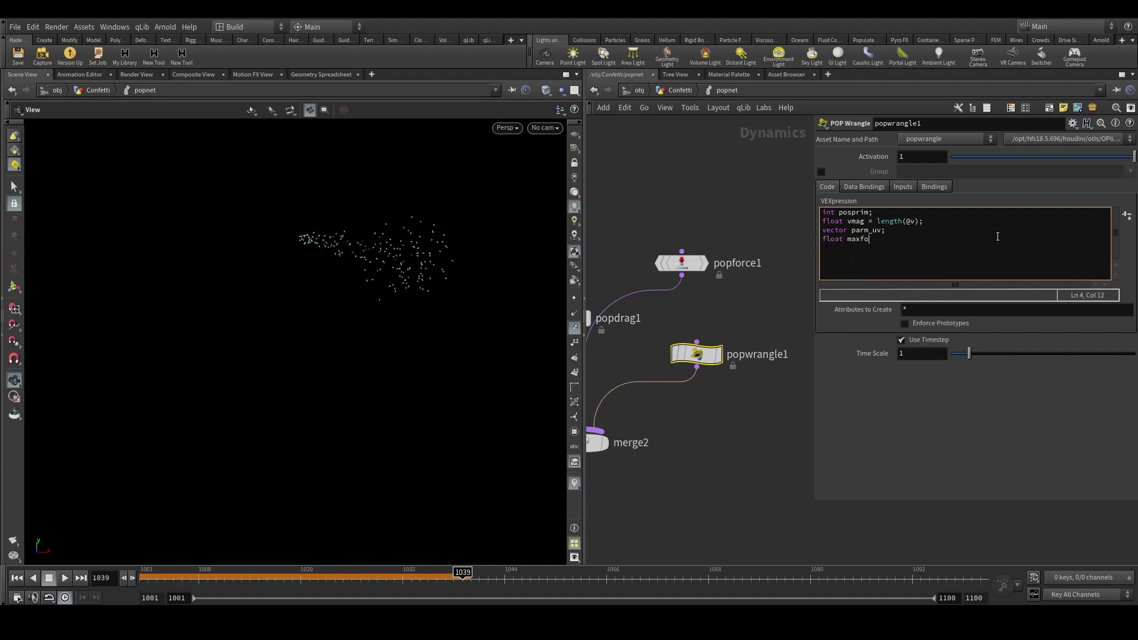
key("BackSpace")
key("BackSpace")
type("_dist = 30;")
key("Return")
type("float dist = xyzdist(")
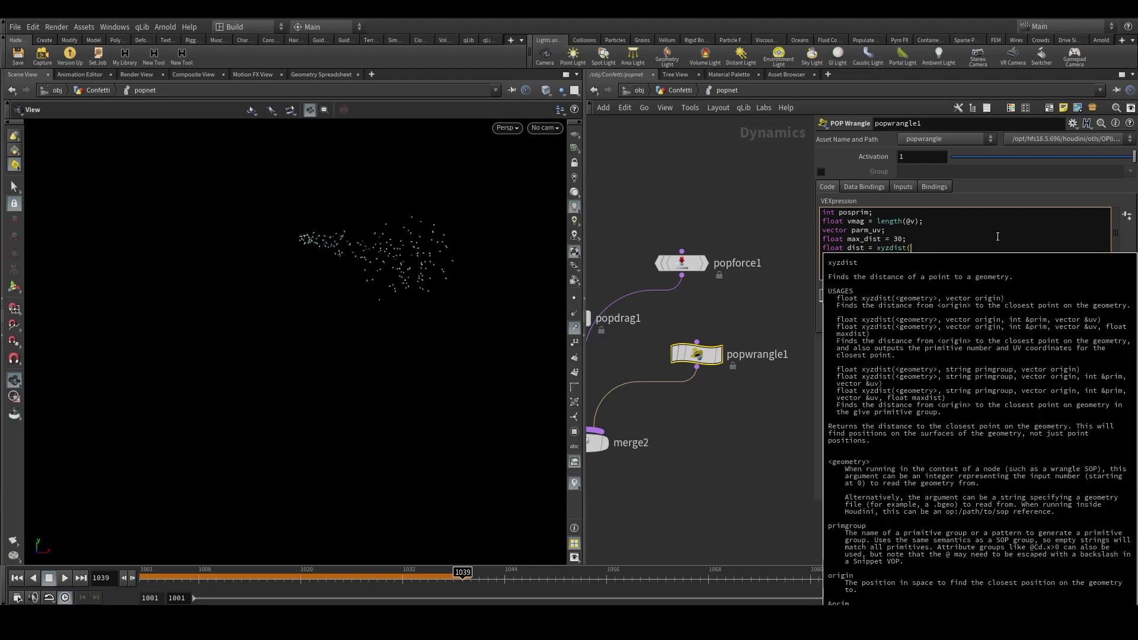
Complete the dist line in the POP Wrangle as float dist = xyzdist(1,@P,posprim,parm_uv,max_dist);, correcting the max_dist spelling.
type("1,@")
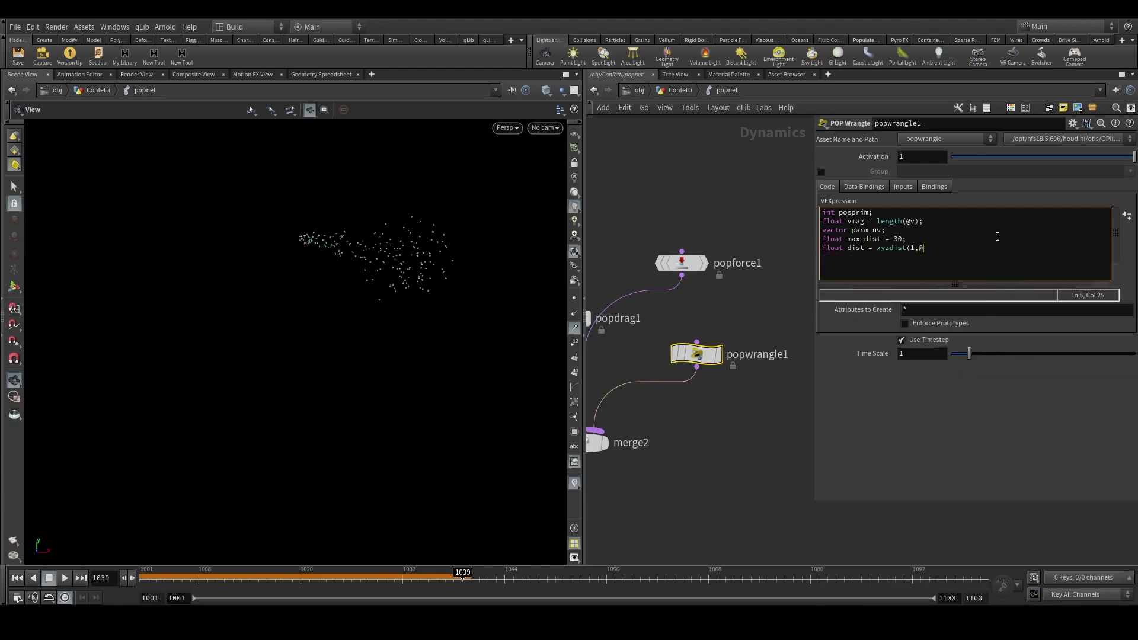
type("P,posprim,parm_u")
type("v,max_dist);'")
key("BackSpace")
key("Return")
left_click(695, 424)
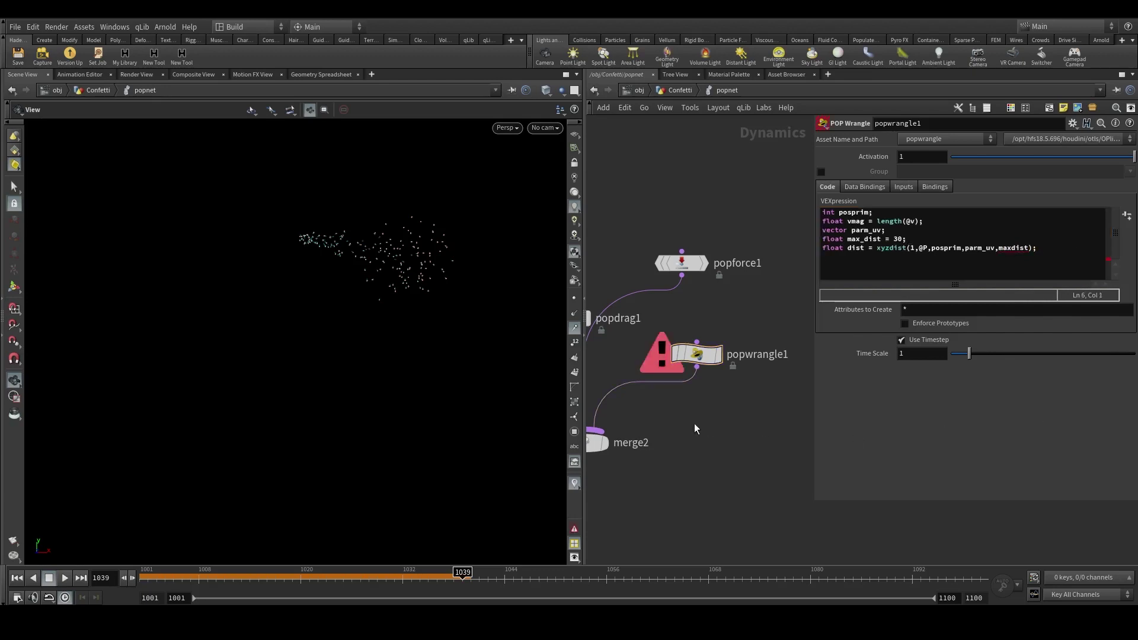
left_click(1011, 248)
type("_")
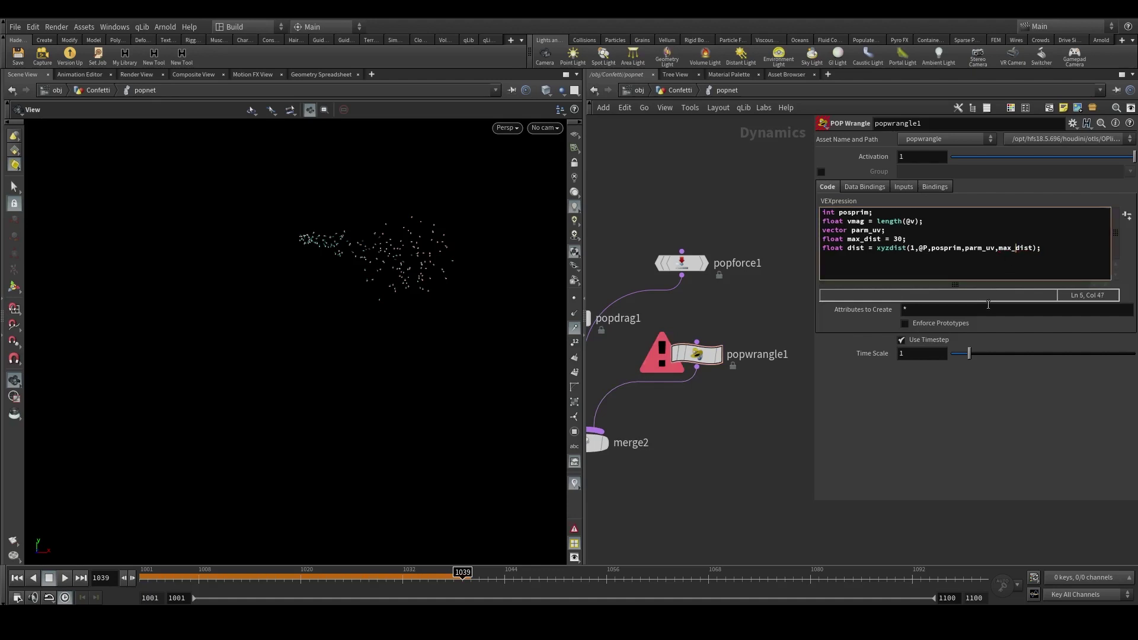
left_click(765, 416)
left_click_drag(761, 310, 700, 371)
Add the line vector pos = primuv(1,"P",posprim,parm_uv); below the dist line in the wrangle code.
left_click(1054, 247)
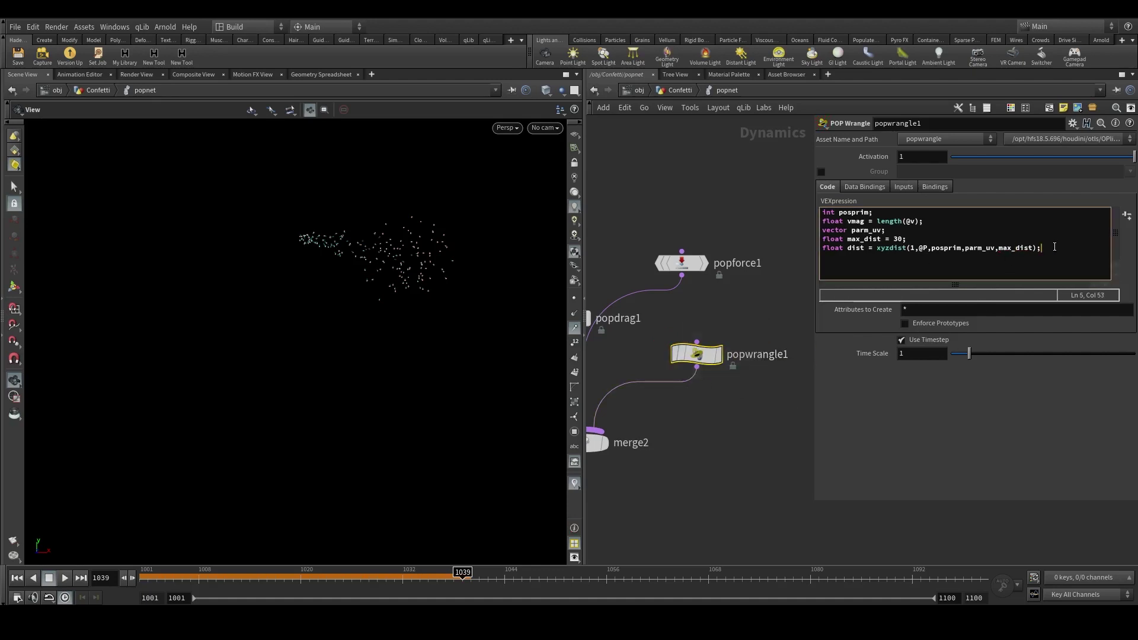
key("Return")
type("vector pos = primuv(1,\"P\",@osprim,parm_")
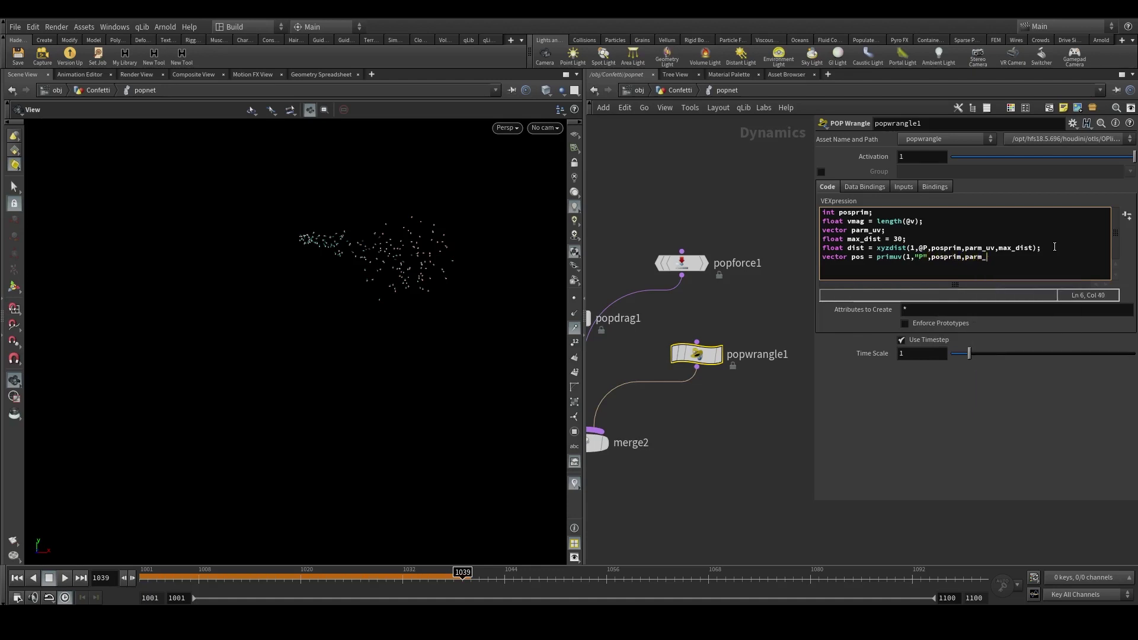
type("uv);")
key("Return")
Leave a blank line and export the distance as a particle attribute with f@dist = dist;.
key("Return")
type("f@dist ")
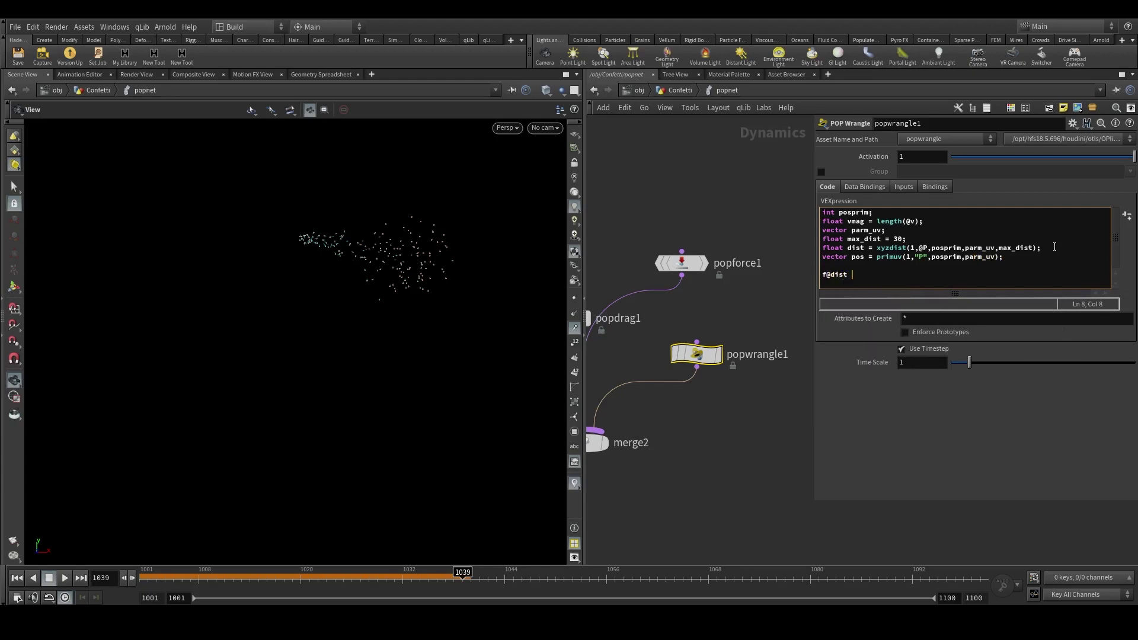
type("= dist;")
key("Return")
Export the vector to the closest surface position with v@towards = pos - @P; and rewind to frame 1001.
type("vtowards")
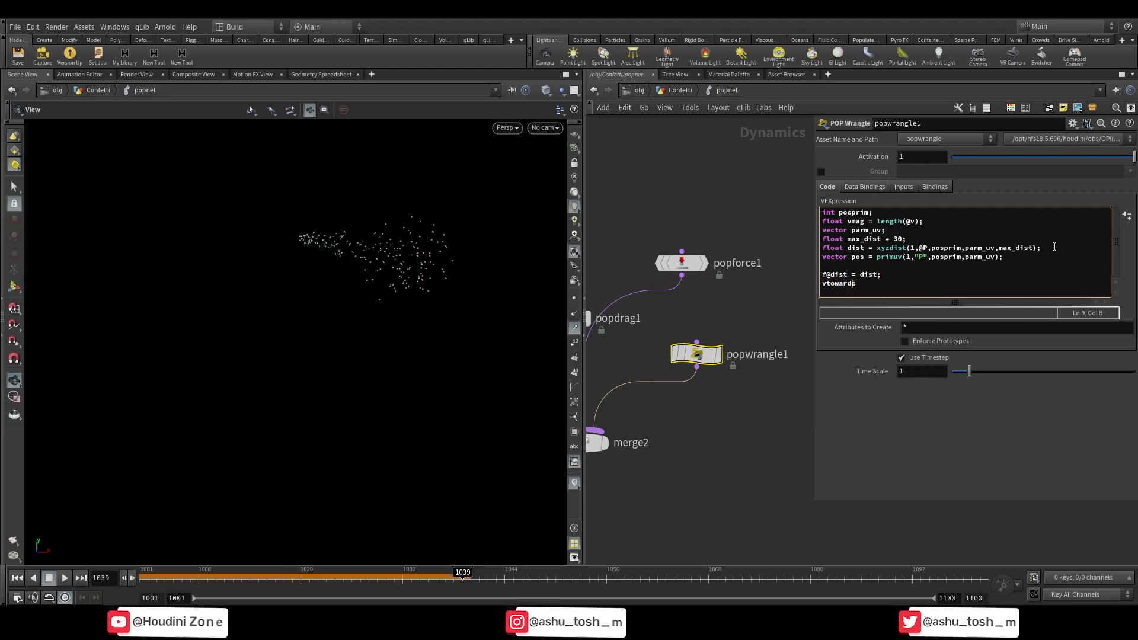
key("Left")
key("Left")
key("Left")
key("Left")
key("Left")
key("Left")
key("Left")
type("@")
key("End")
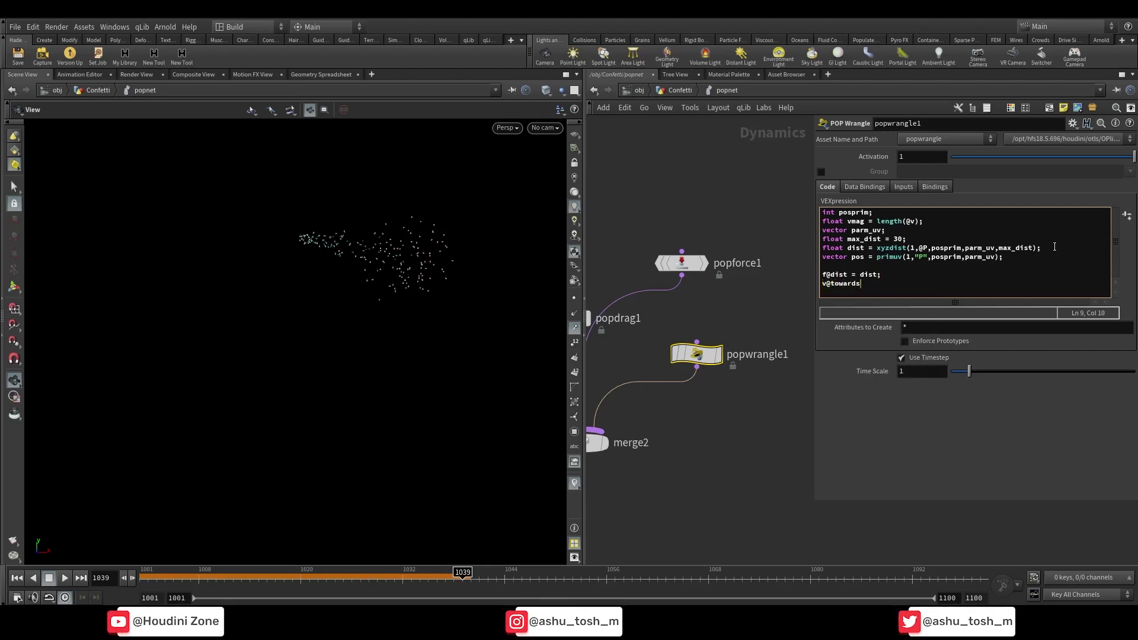
type("= [ps")
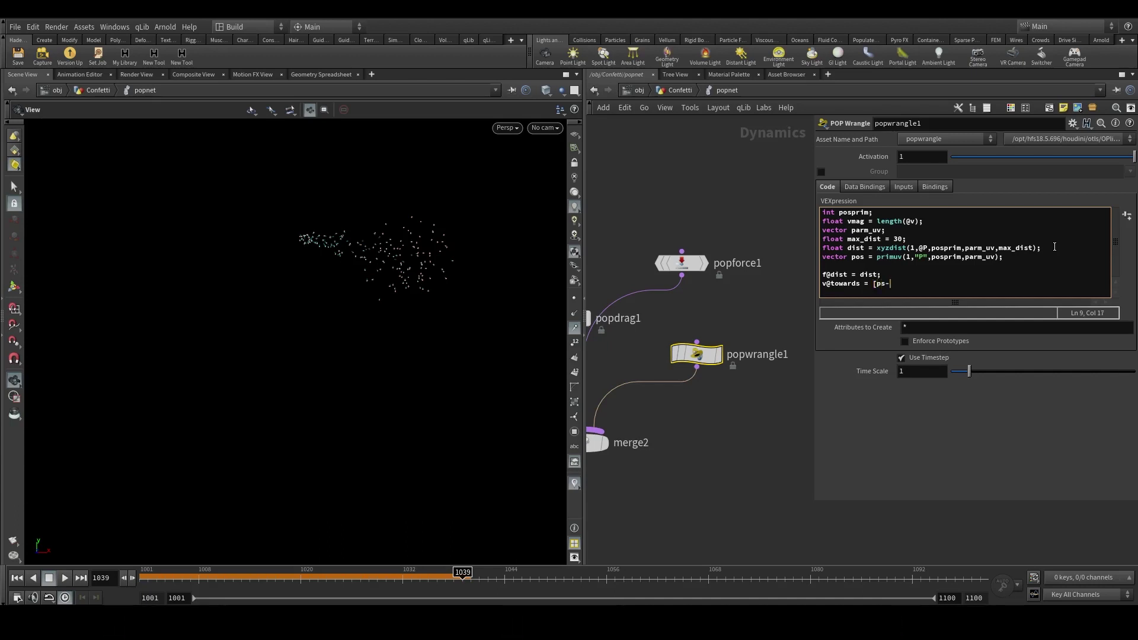
type("-")
key("BackSpace")
key("BackSpace")
key("BackSpace")
key("BackSpace")
type("pos")
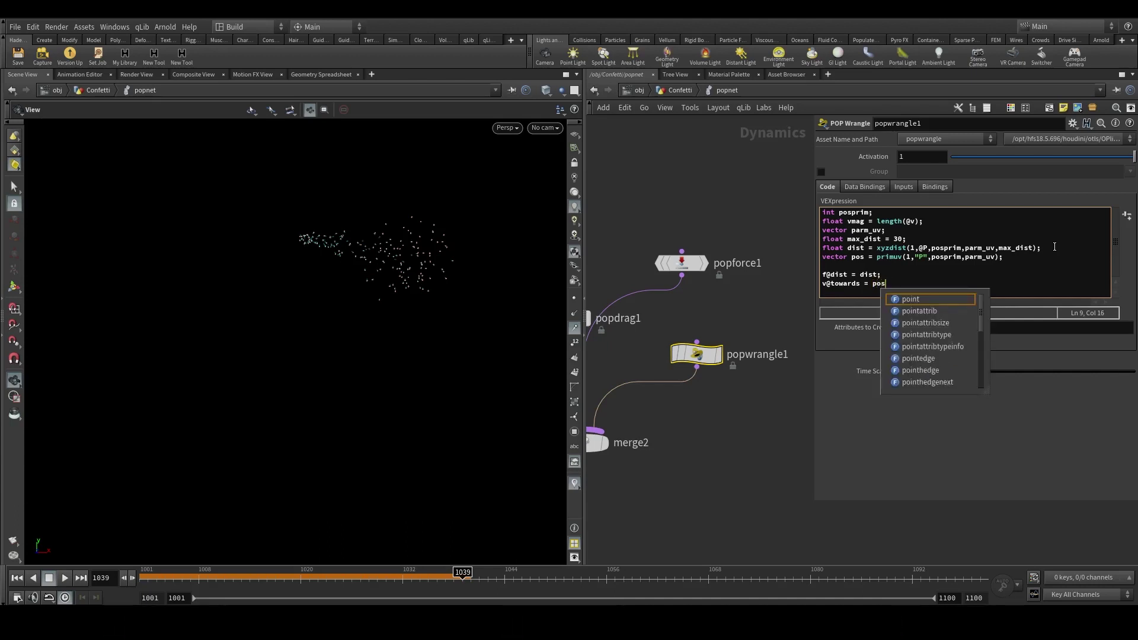
type(" - @P;")
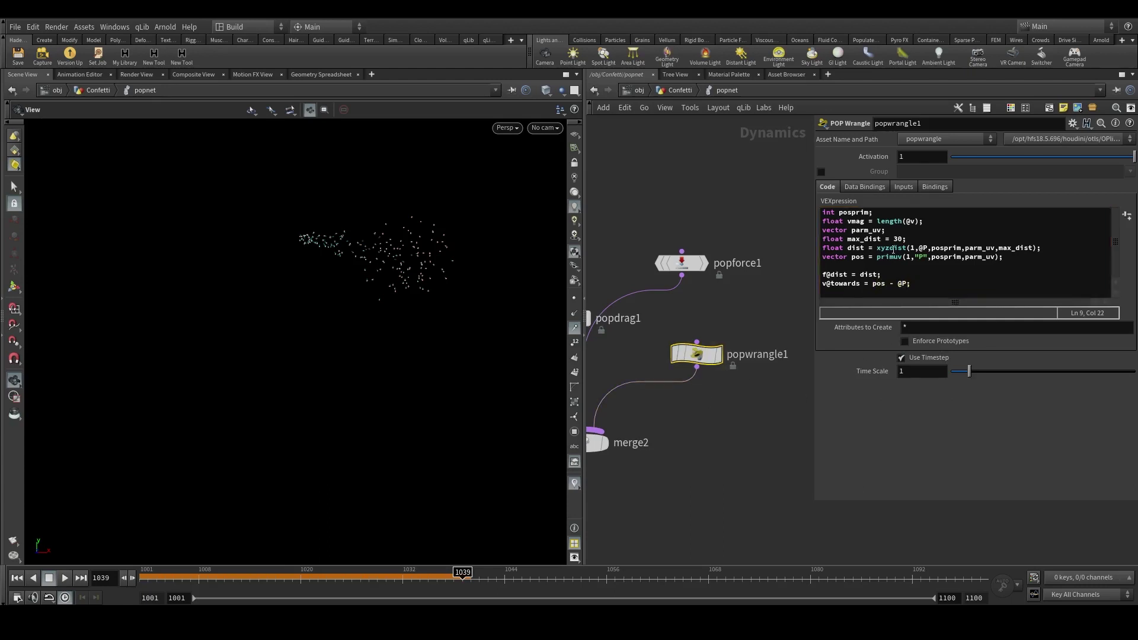
key("ctrl+Up")
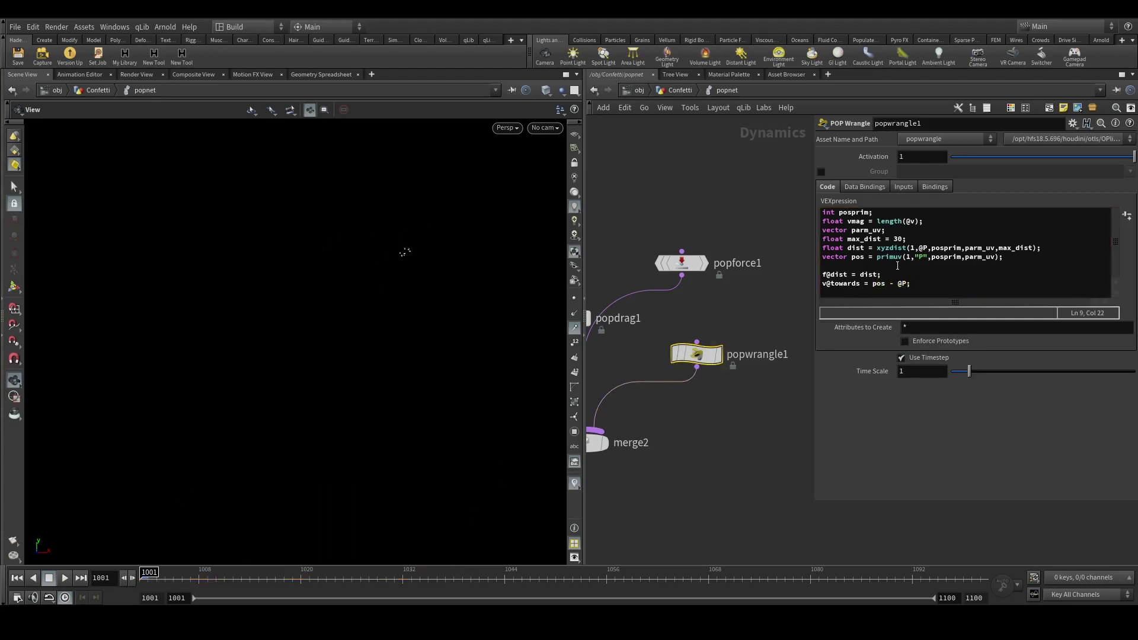
Set the POP Wrangle's Input 2 to SOP with the SOP path ../../OUT_MESH.
left_click(908, 257)
left_click(904, 187)
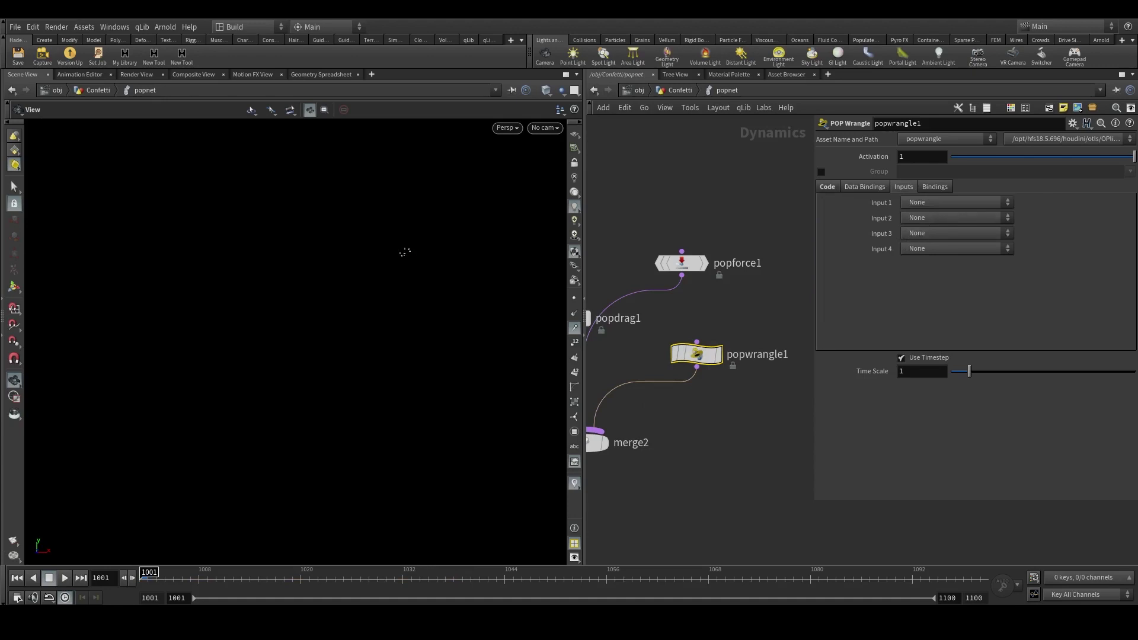
left_click(910, 215)
left_click(924, 236)
left_click(940, 232)
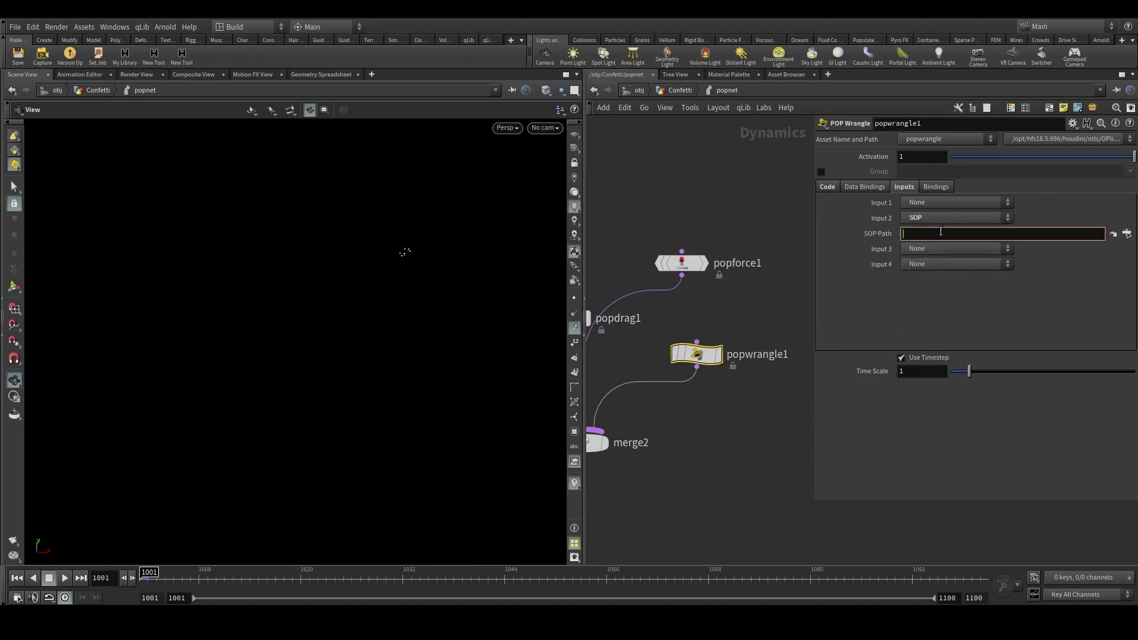
type("../../mm")
key("BackSpace")
key("BackSpace")
left_click(993, 252)
key("BackSpace")
key("Return")
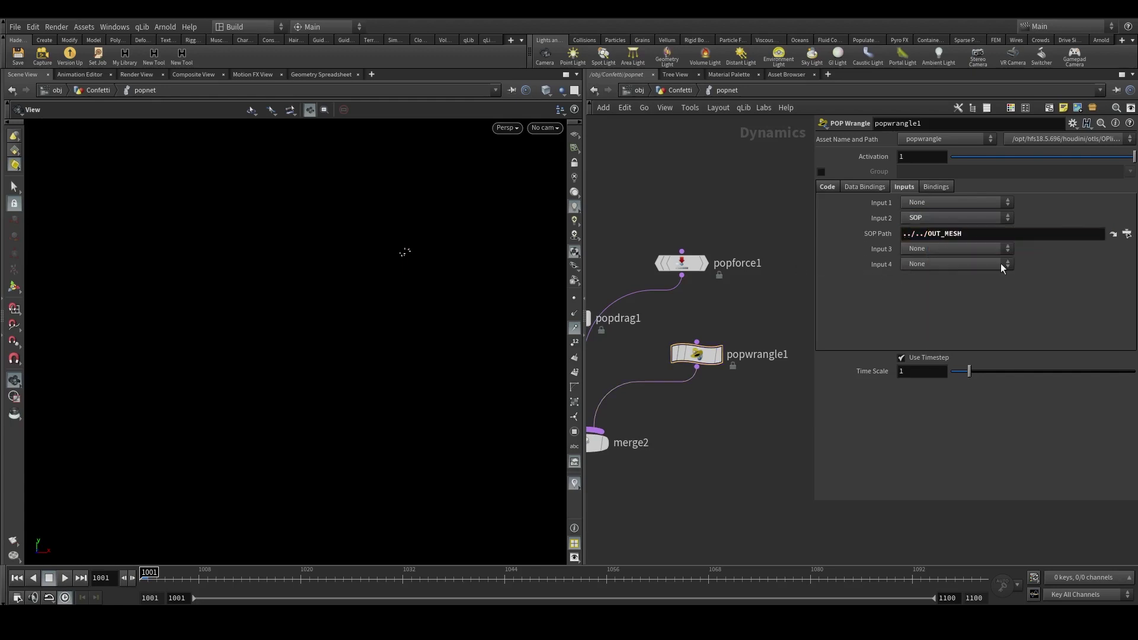
Add a POP Spin node to the particle network, feeding into merge2.
scroll(729, 343, "down", 3)
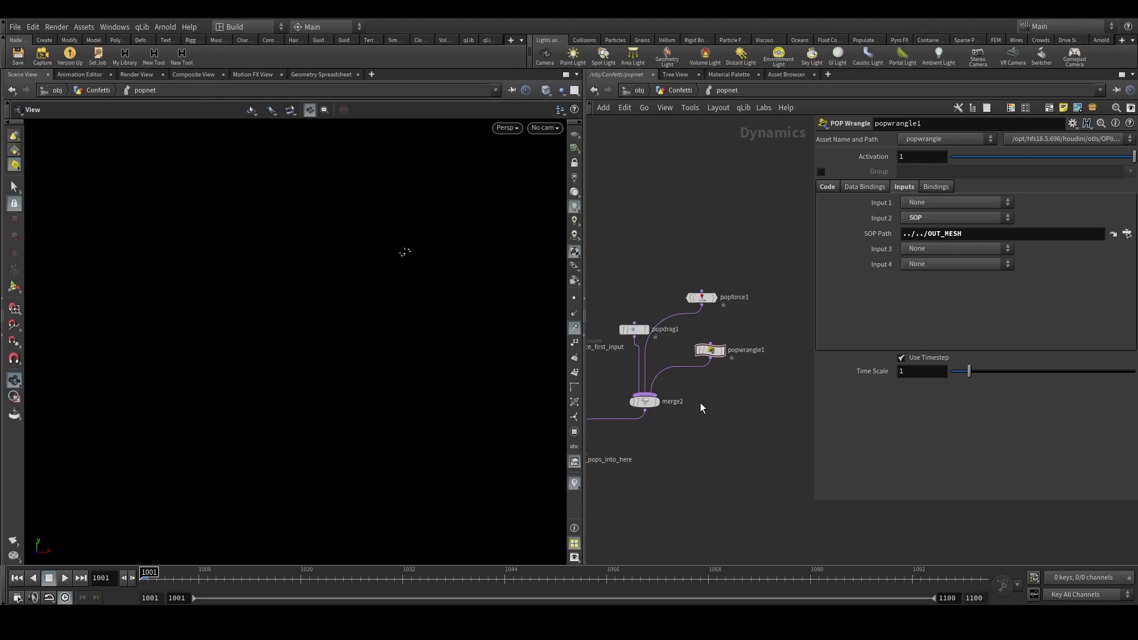
scroll(682, 394, "up", 1)
left_click(645, 397)
key("Tab")
type("pop sp")
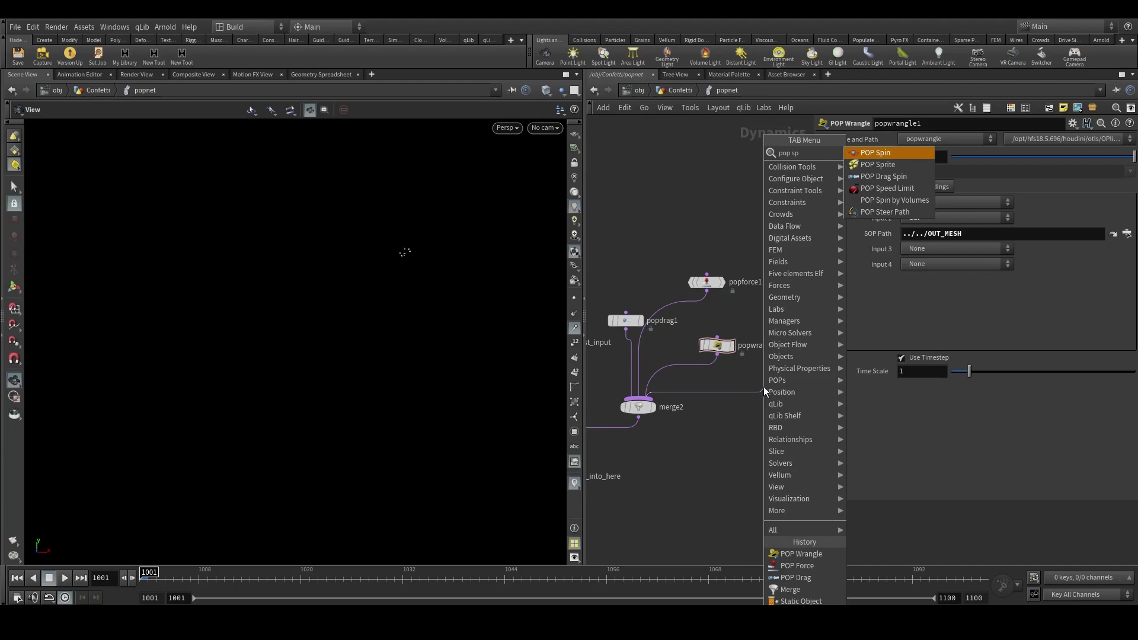
key("Return")
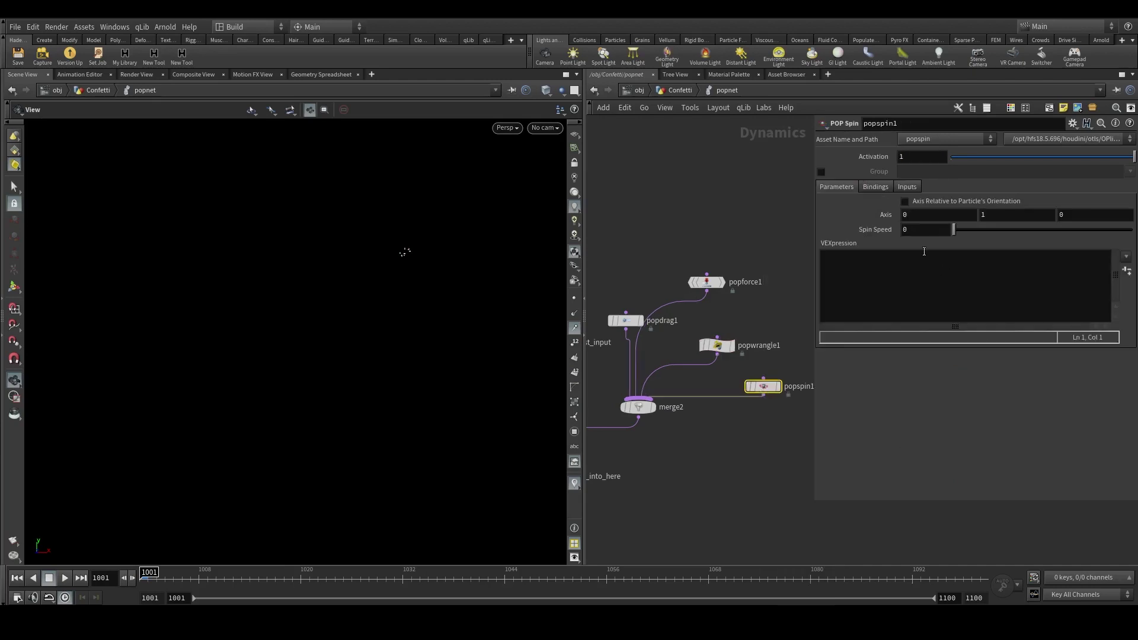
Make the spin axis relative to the particle's orientation and set the spin speed to 1100.
left_click(926, 202)
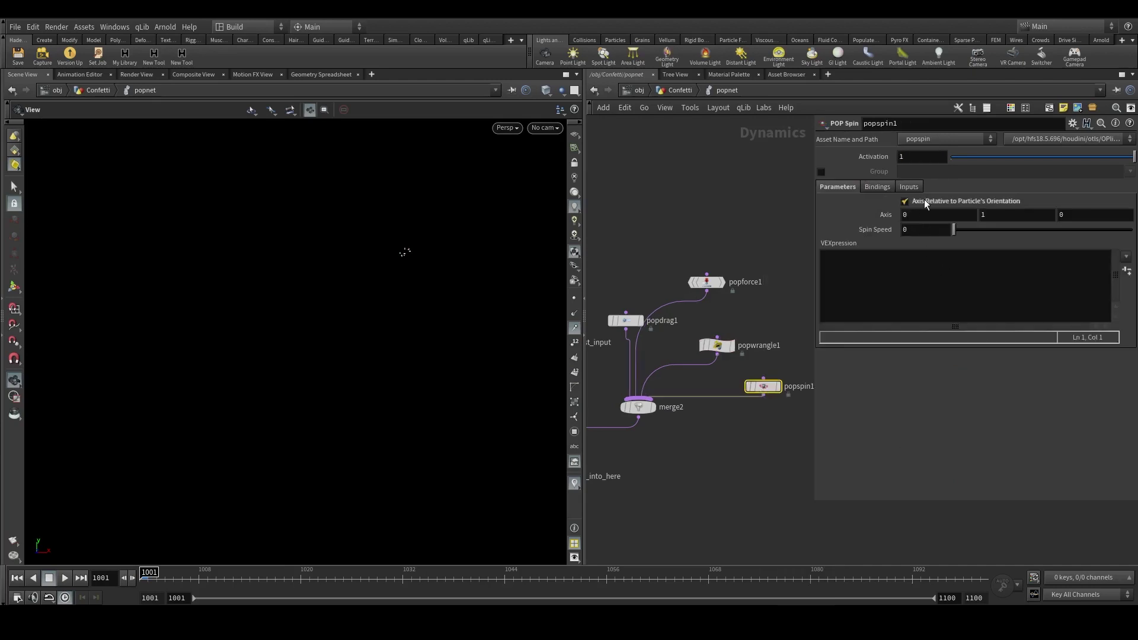
left_click(925, 229)
type("1100")
key("Return")
Play the simulation with the particles' orientation axes displayed in the viewport.
left_click(65, 578)
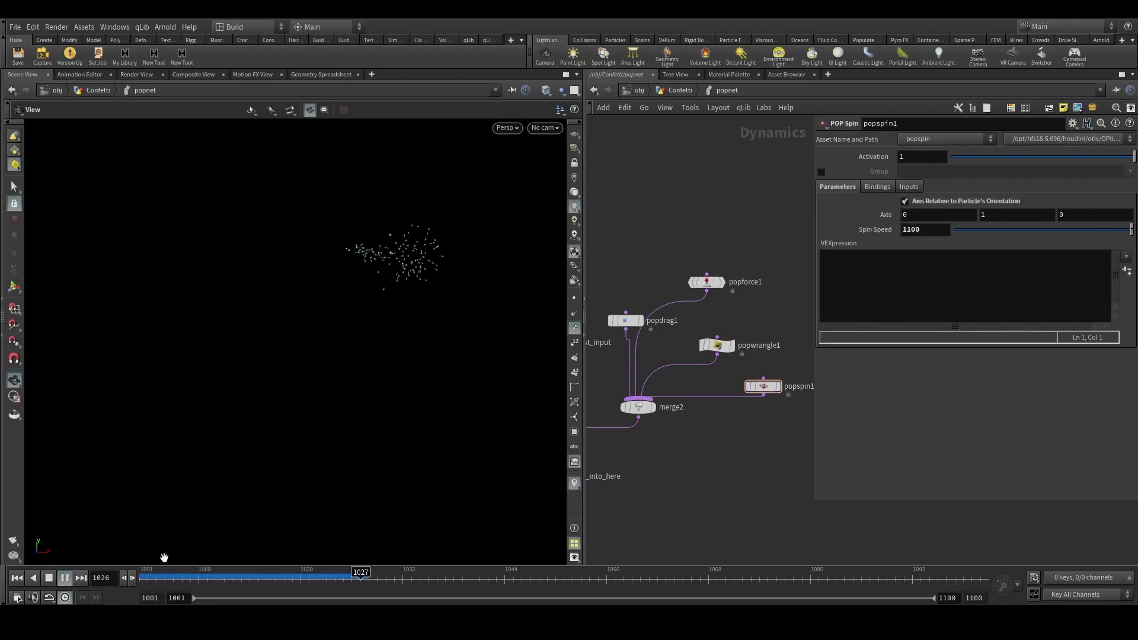
left_click(575, 387)
left_click(578, 457)
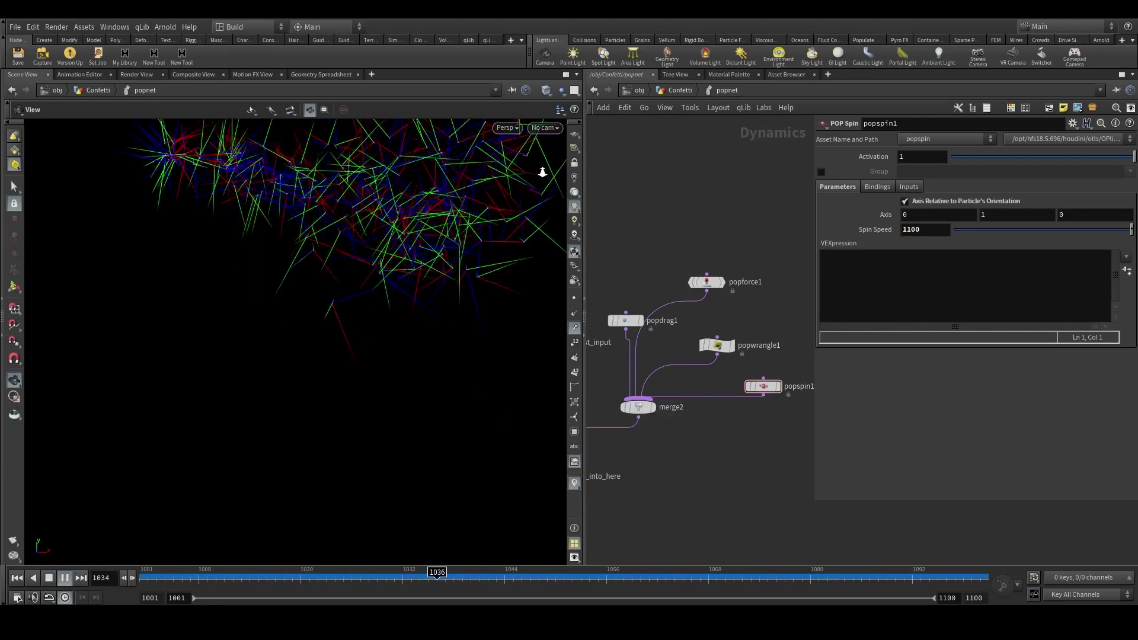
right_click_drag(542, 172, 484, 308)
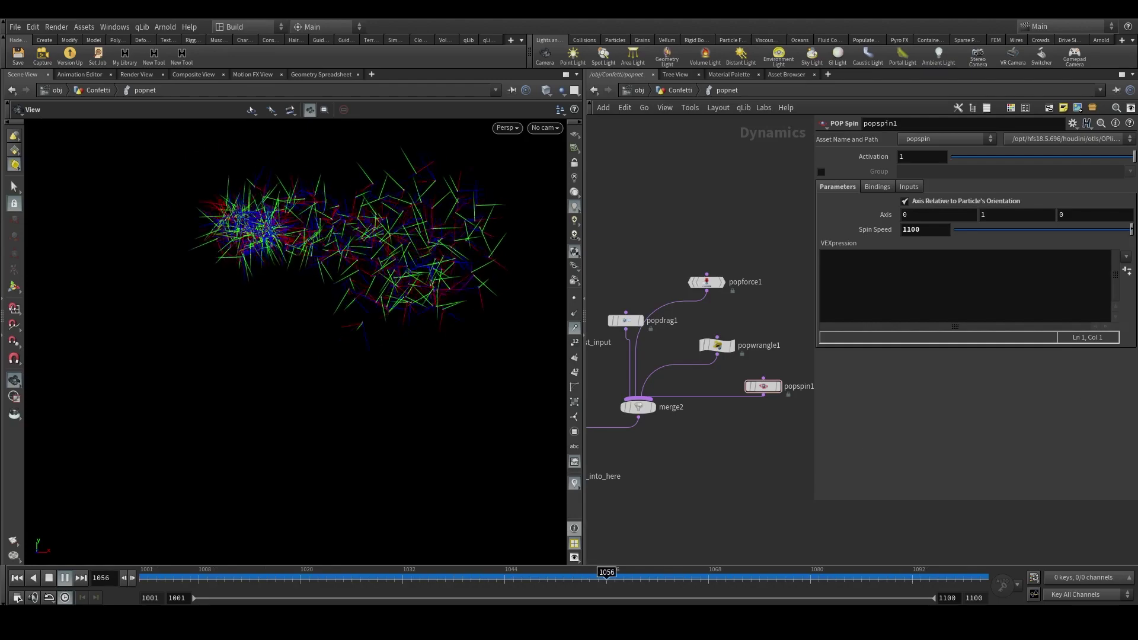
left_click(884, 297)
type("axi")
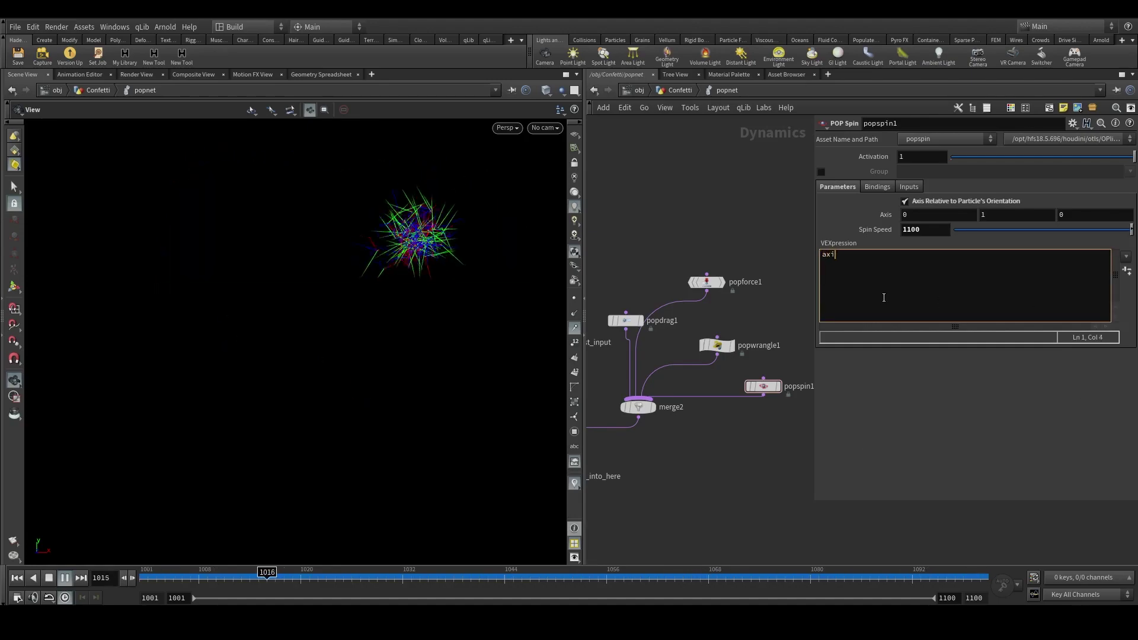
type("s")
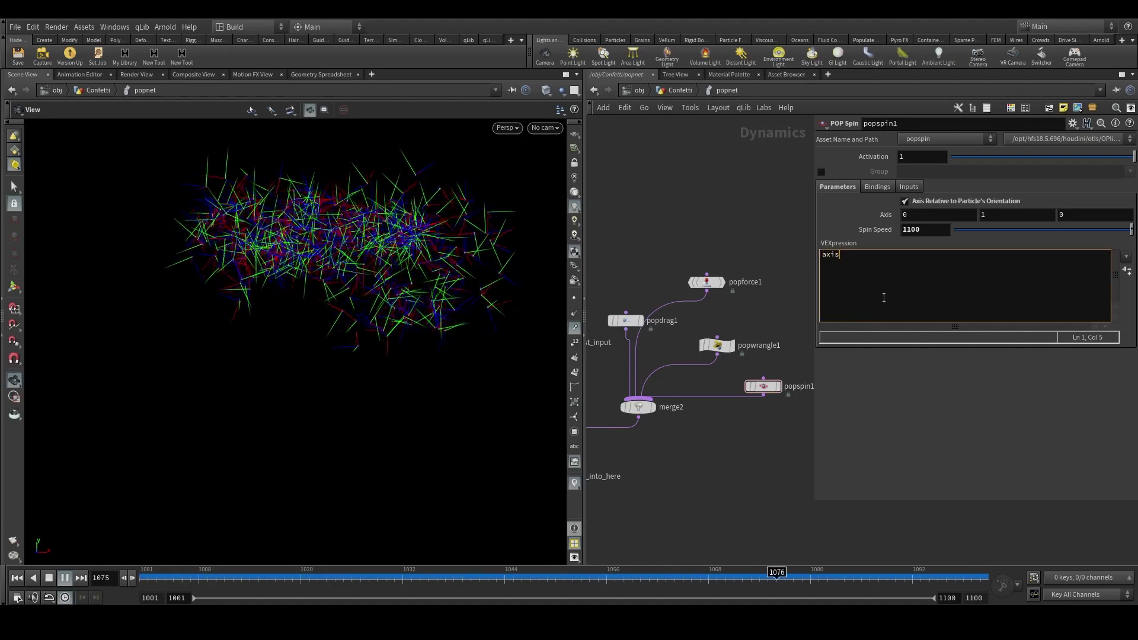
type(" -")
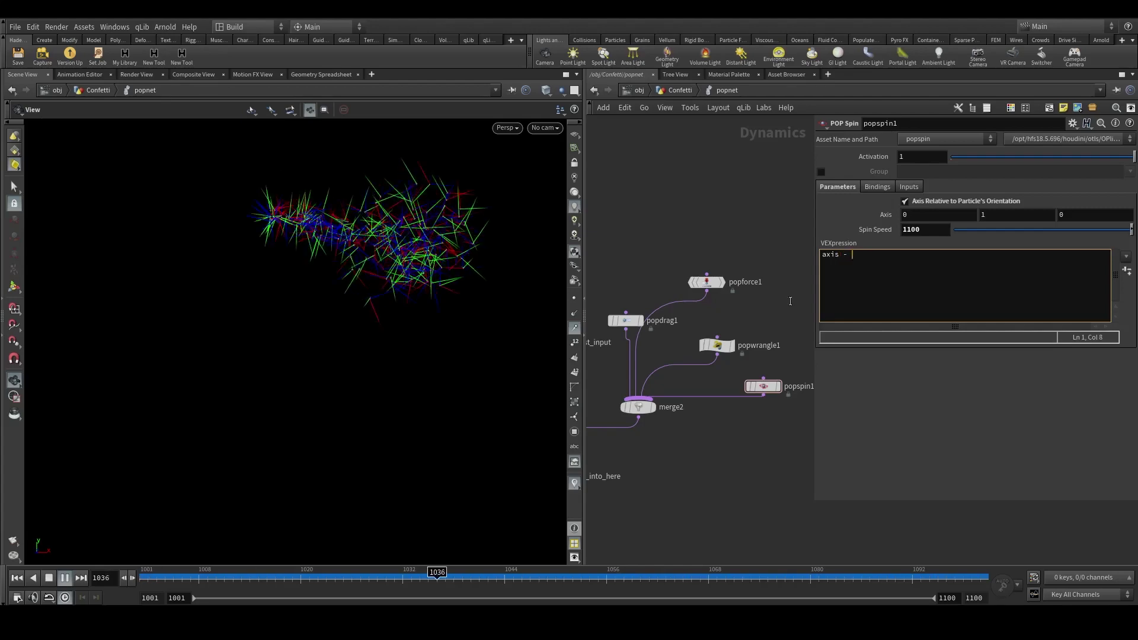
left_click_drag(412, 581, 386, 585)
left_click(871, 261)
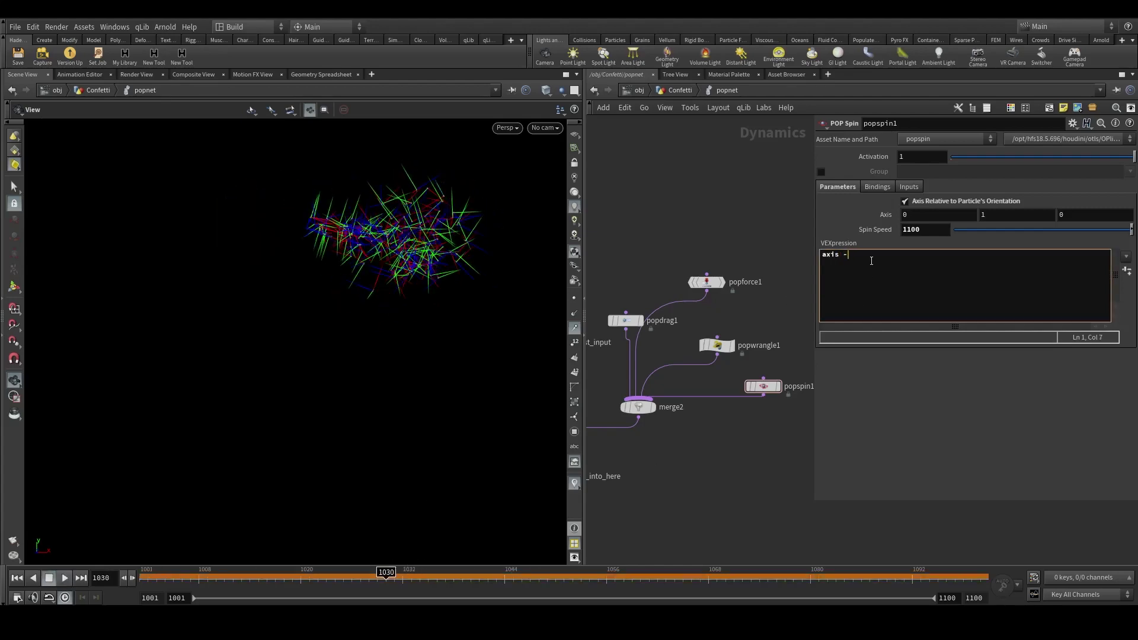
key("BackSpace")
type("= r")
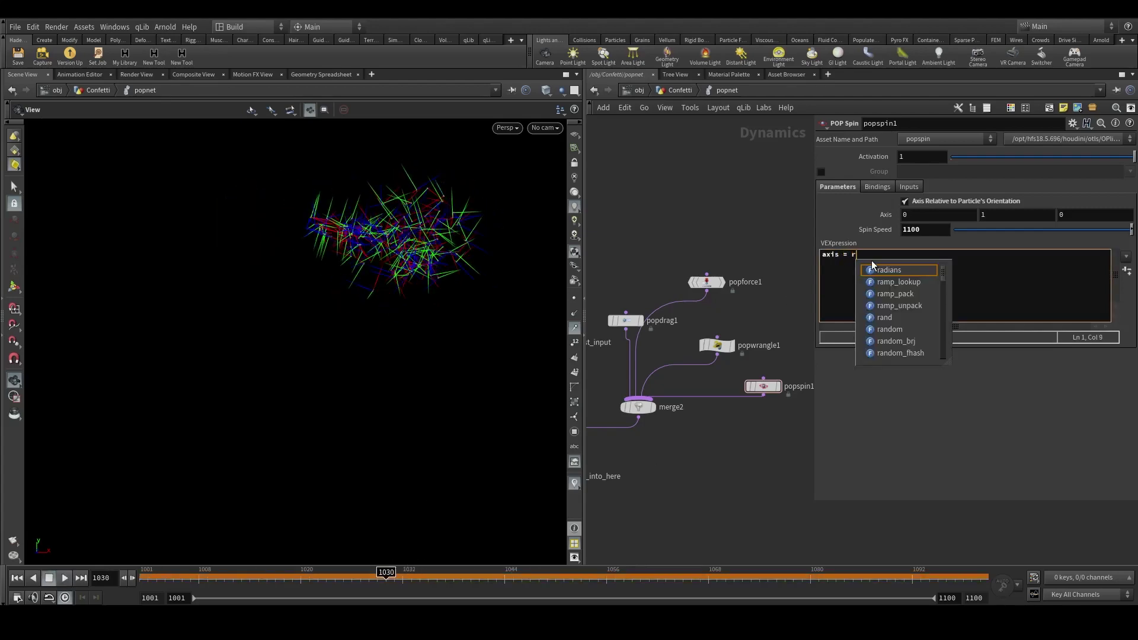
type("and(@id")
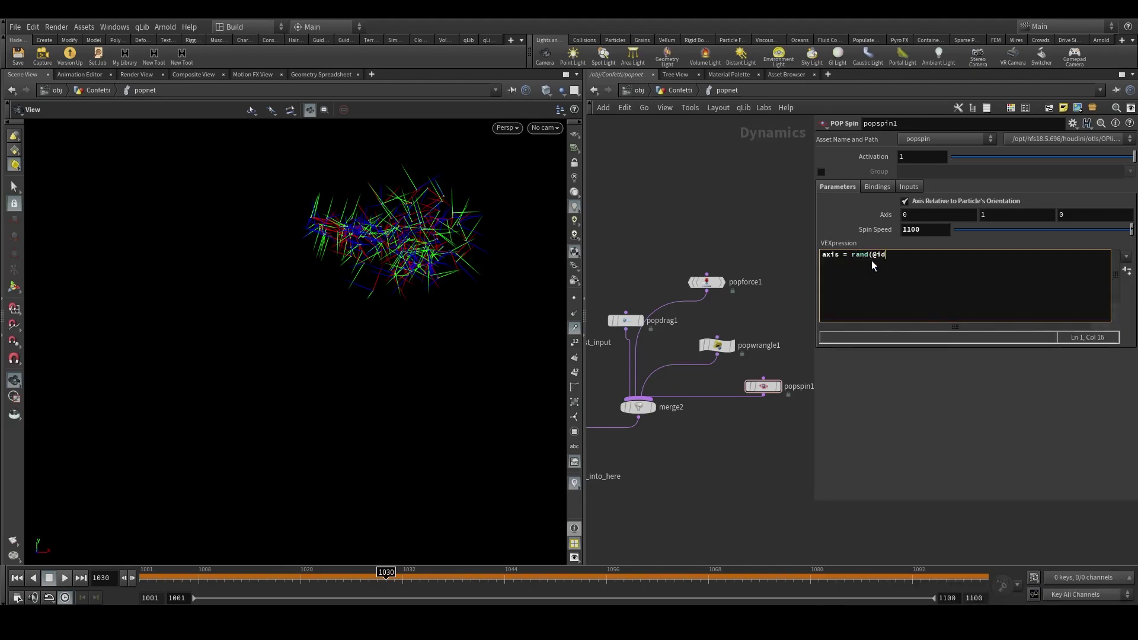
type(") - set(")
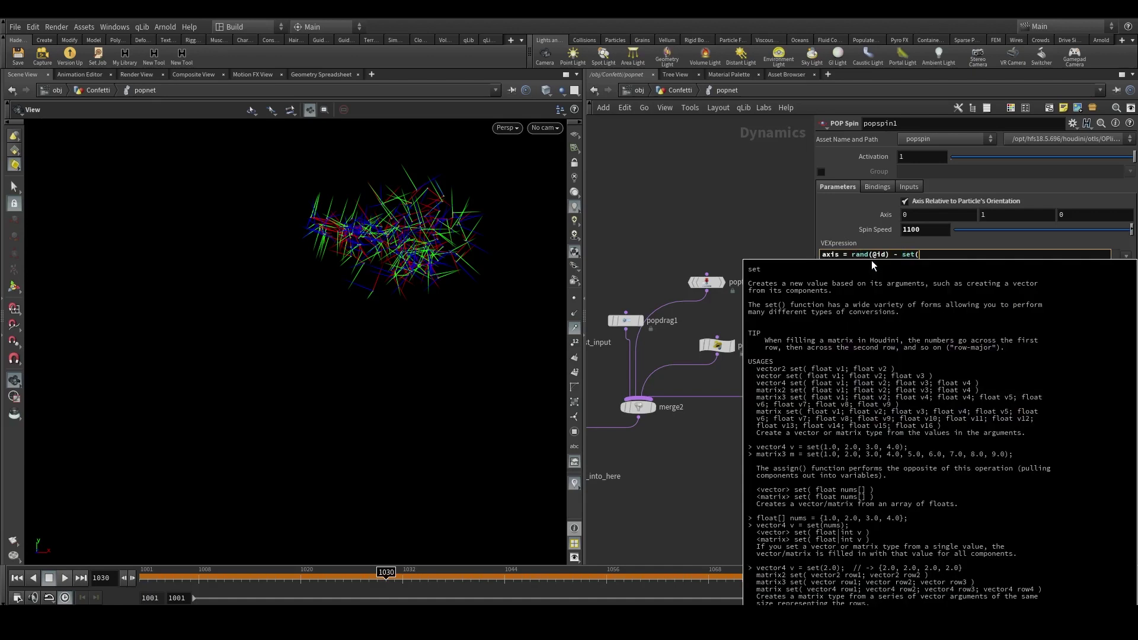
type("0.5,0.")
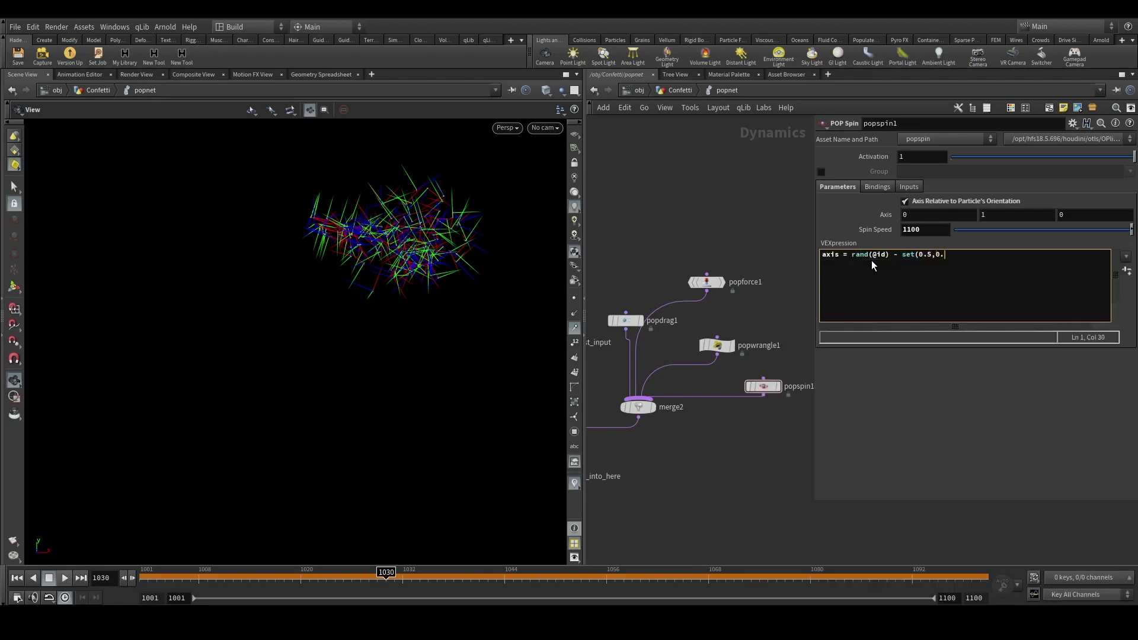
type("5,0.5);")
key("Return")
type("spinspeed *= rand")
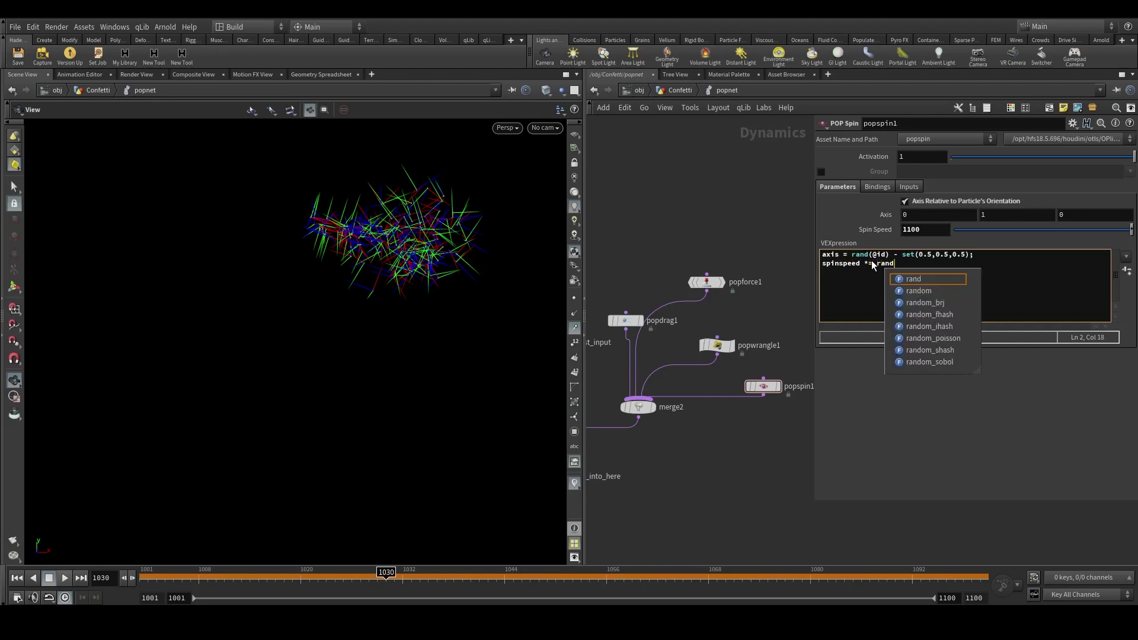
type("(@id+123")
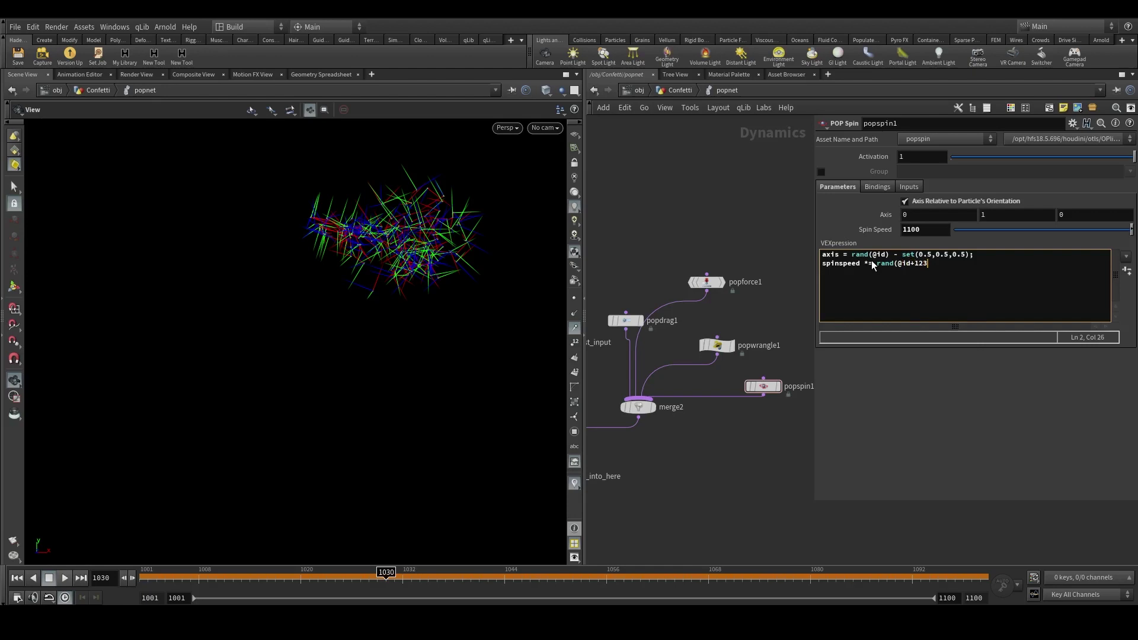
type(")+0.3*length(@v);")
left_click(756, 450)
Replay the simulation from the start, stop it at frame 1054 and go up to the Confetti network.
left_click_drag(190, 575, 76, 572)
left_click(65, 577)
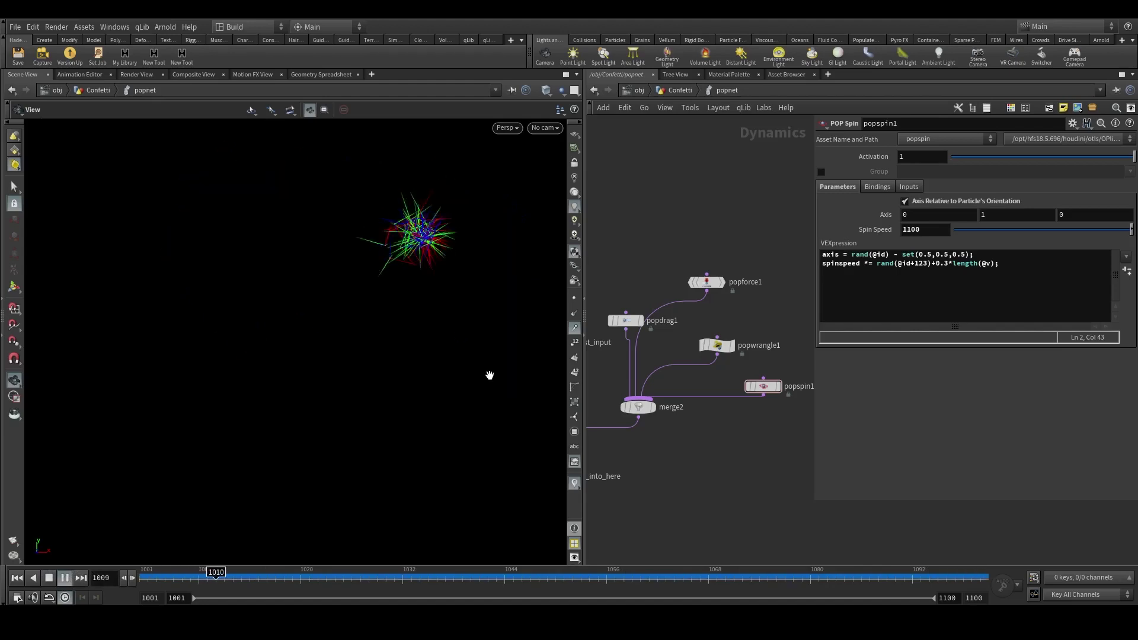
left_click(590, 577)
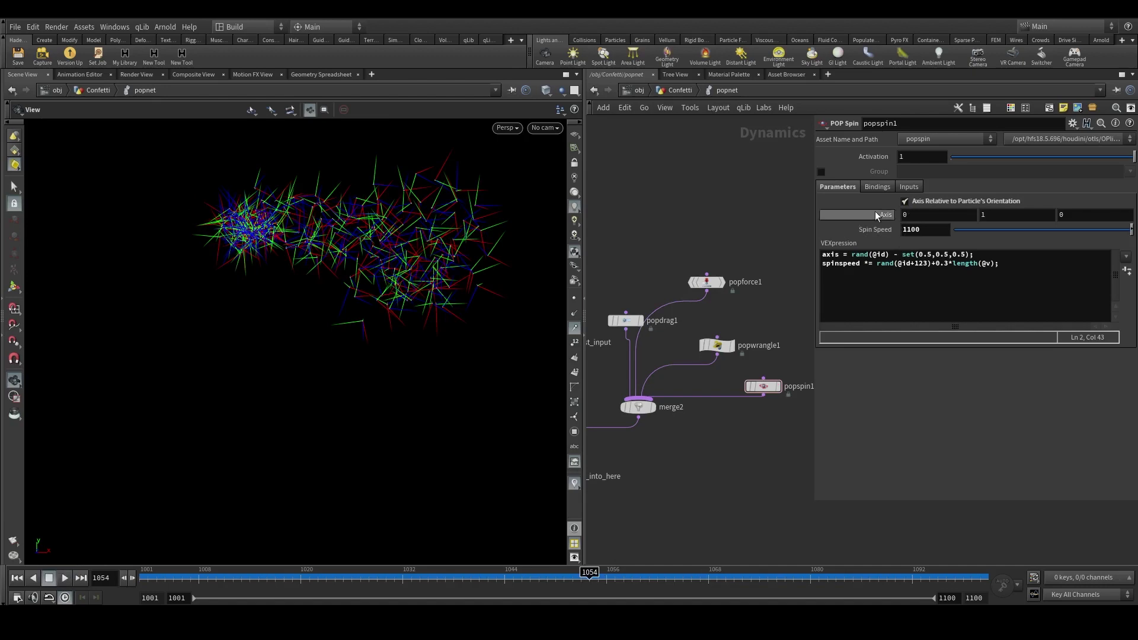
left_click(680, 90)
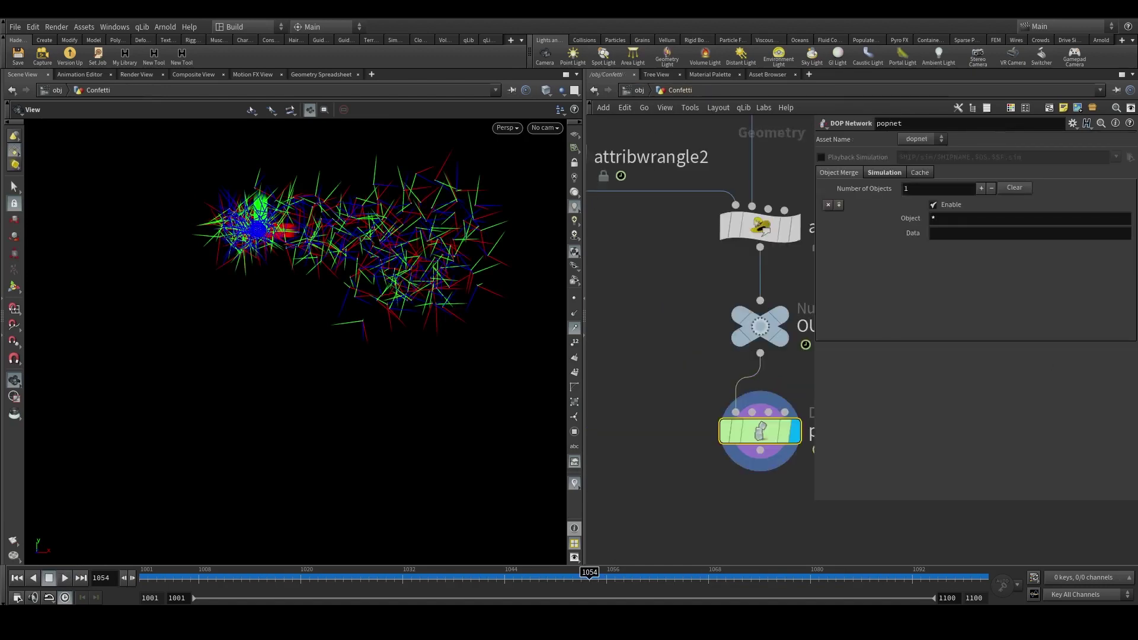
Add a Dop I/O node directly below the popnet DOP Network.
middle_click(780, 409)
scroll(741, 502, "down", 3)
middle_click_drag(747, 503, 732, 341)
key("Tab")
type("dop i")
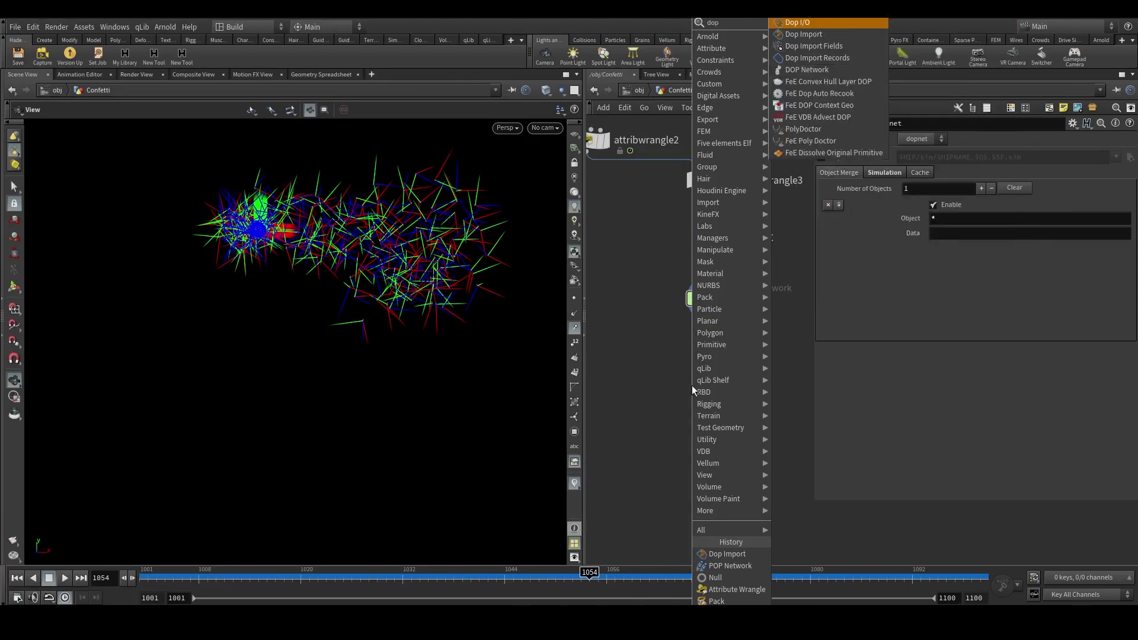
type("i")
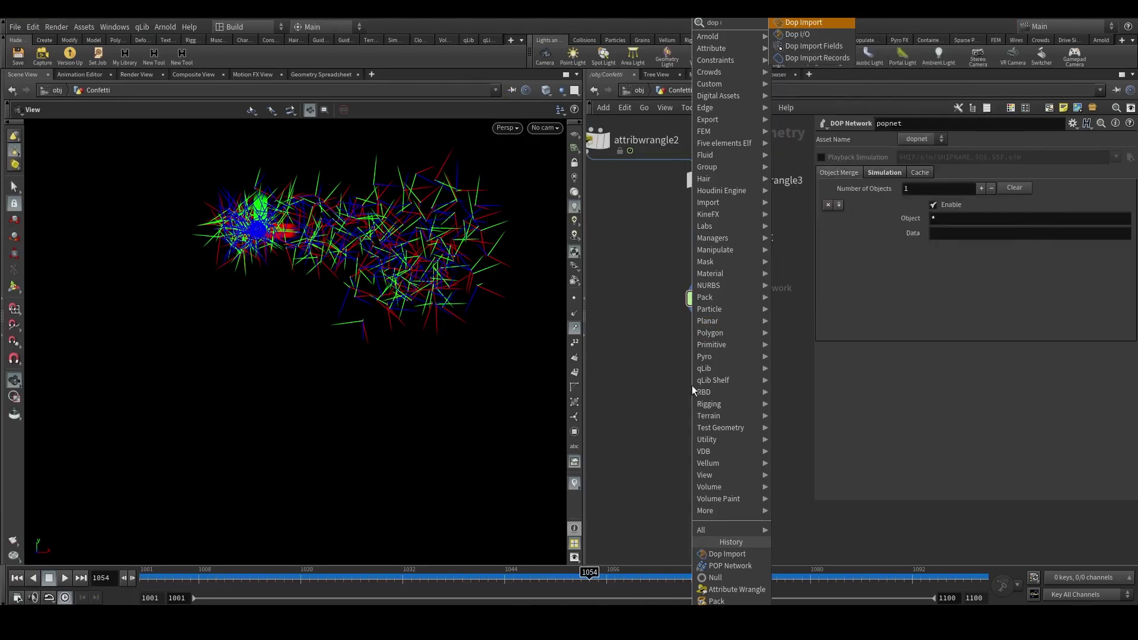
key("Down")
key("Return")
left_click(690, 386)
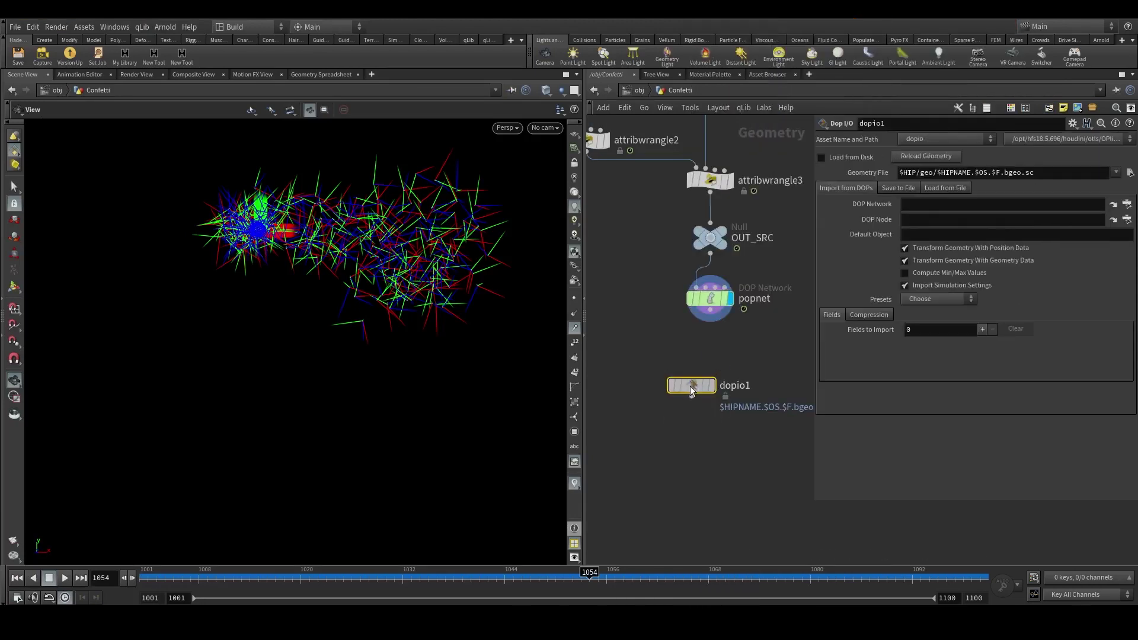
left_click_drag(690, 386, 705, 388)
Set the Dop I/O node's DOP Network to ../popnet and its DOP Node to popobject, and display the node.
left_click_drag(710, 299, 973, 208)
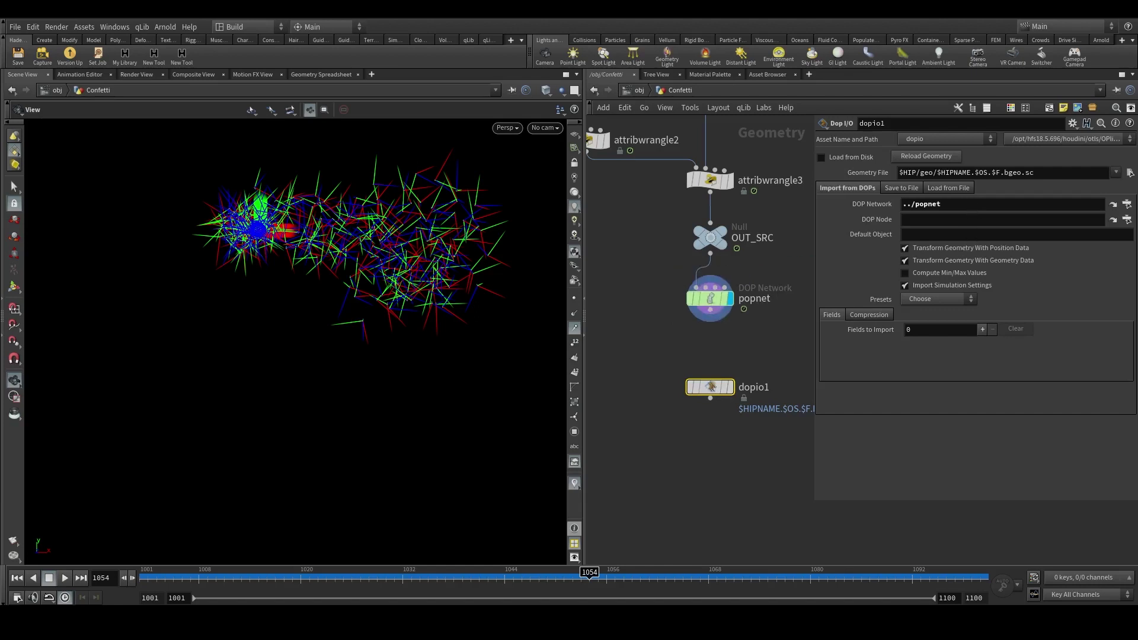
left_click(987, 222)
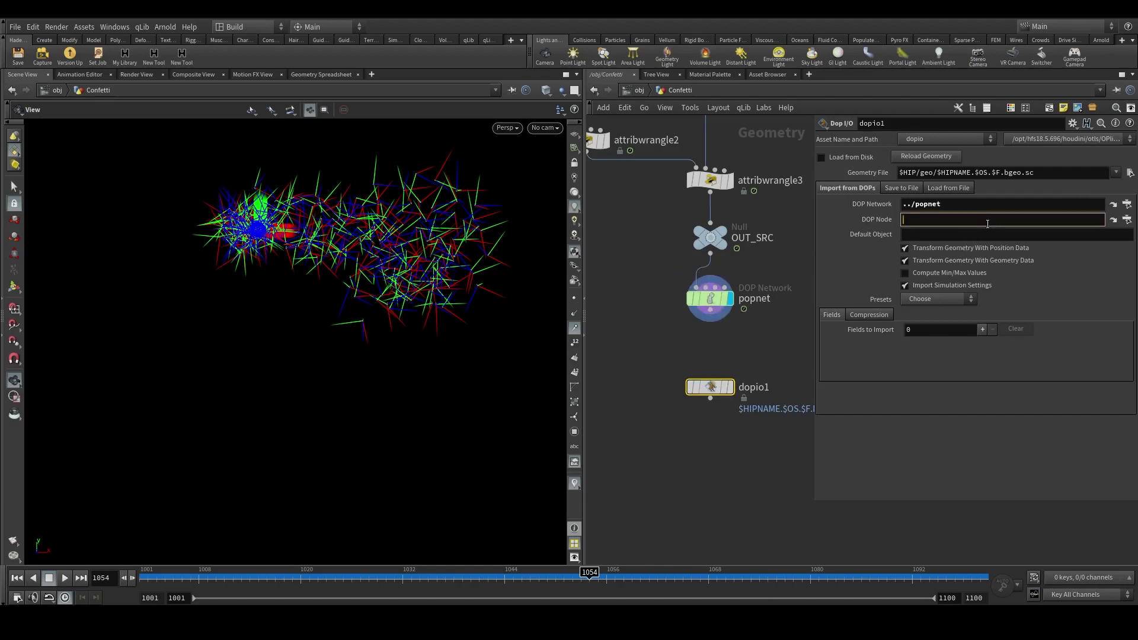
type("oppobject")
left_click(730, 387)
Add one field to import with No Change visualization, object popobject and field Geometry.
left_click(982, 329)
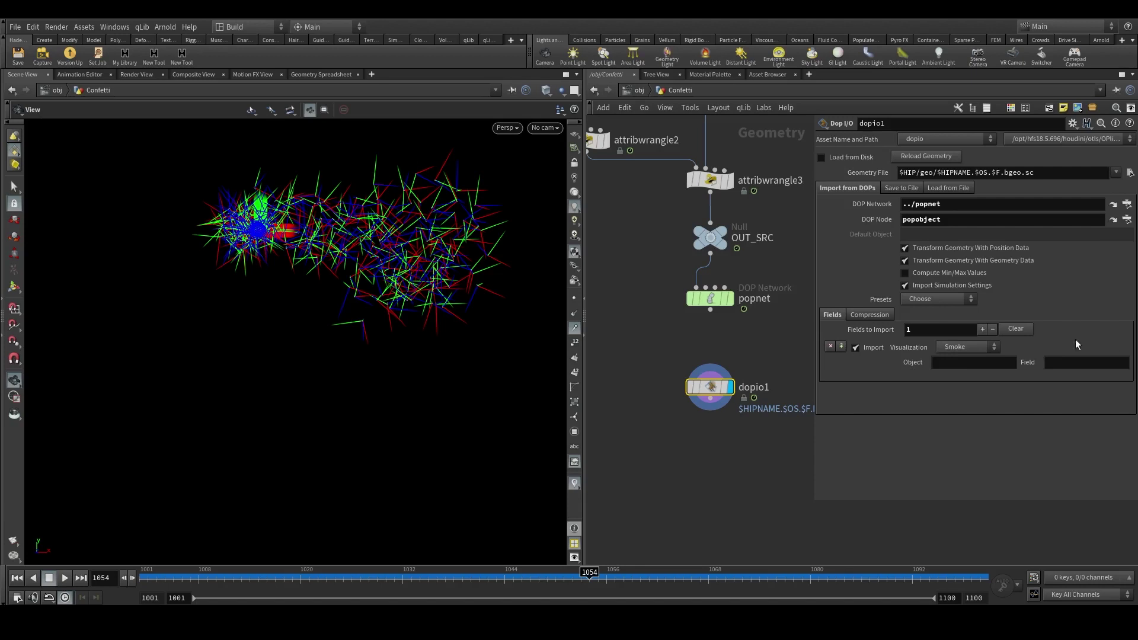
left_click(968, 346)
left_click(963, 419)
left_click(961, 364)
type("popobject")
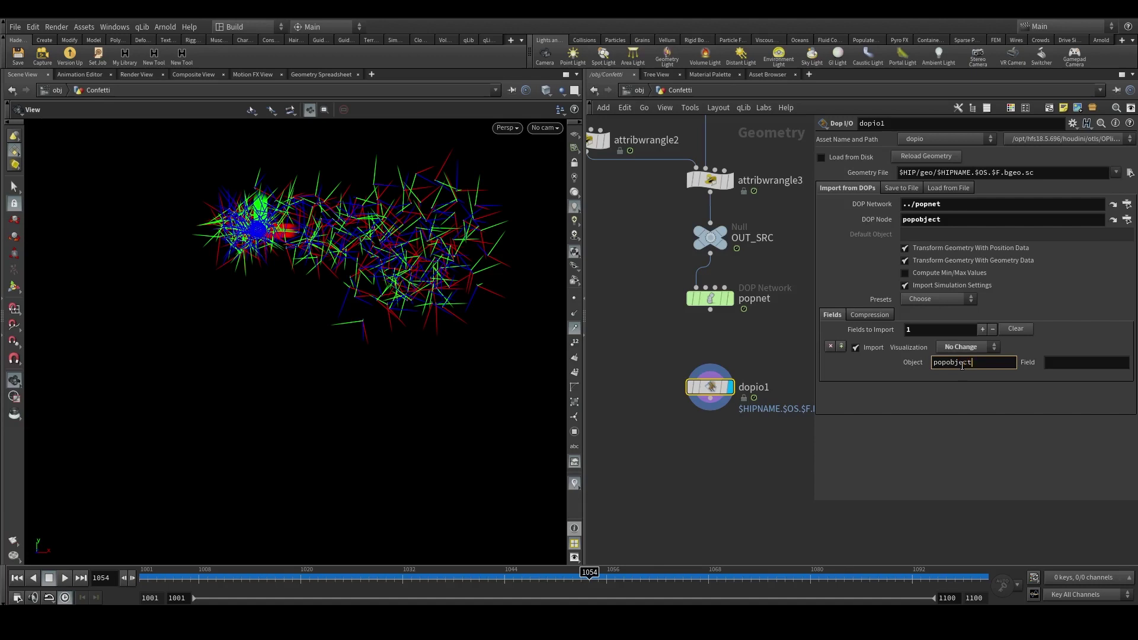
key("Tab")
type("Geo")
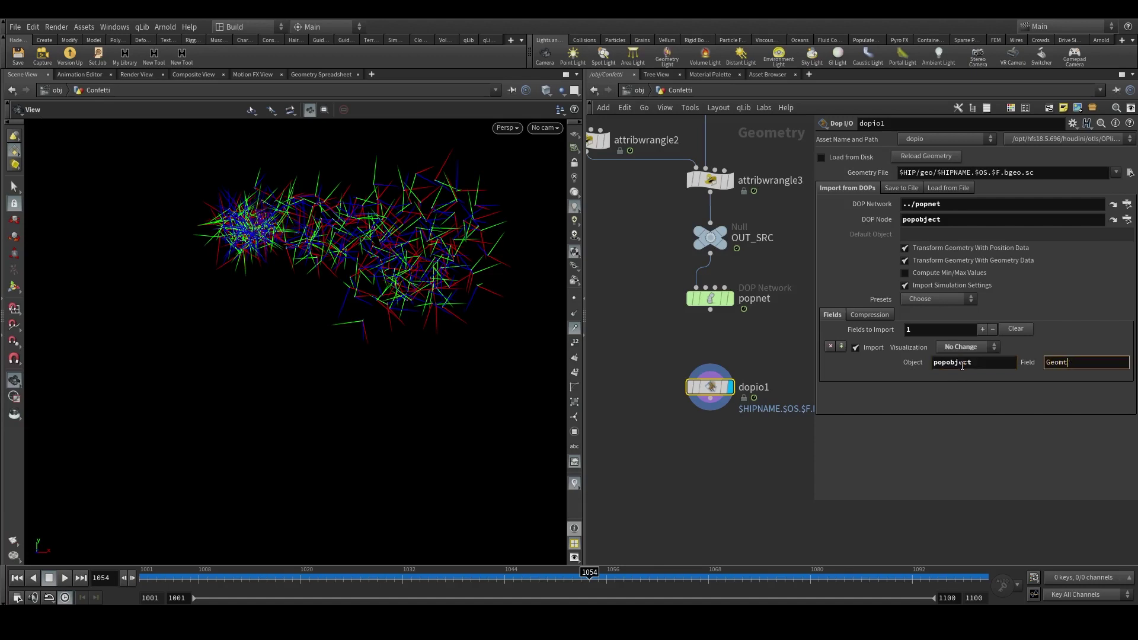
key("BackSpace")
key("BackSpace")
type("metry")
key("Return")
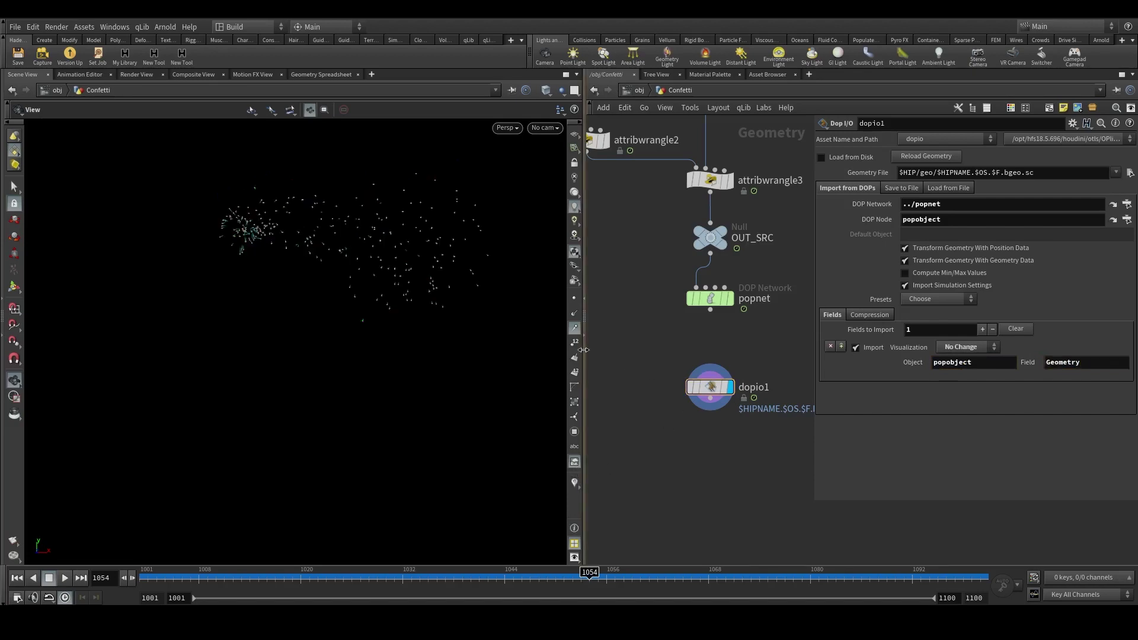
Play the imported particles to frame 1065 and inspect them in the viewport from another angle.
key("ctrl+b")
key("ctrl+b")
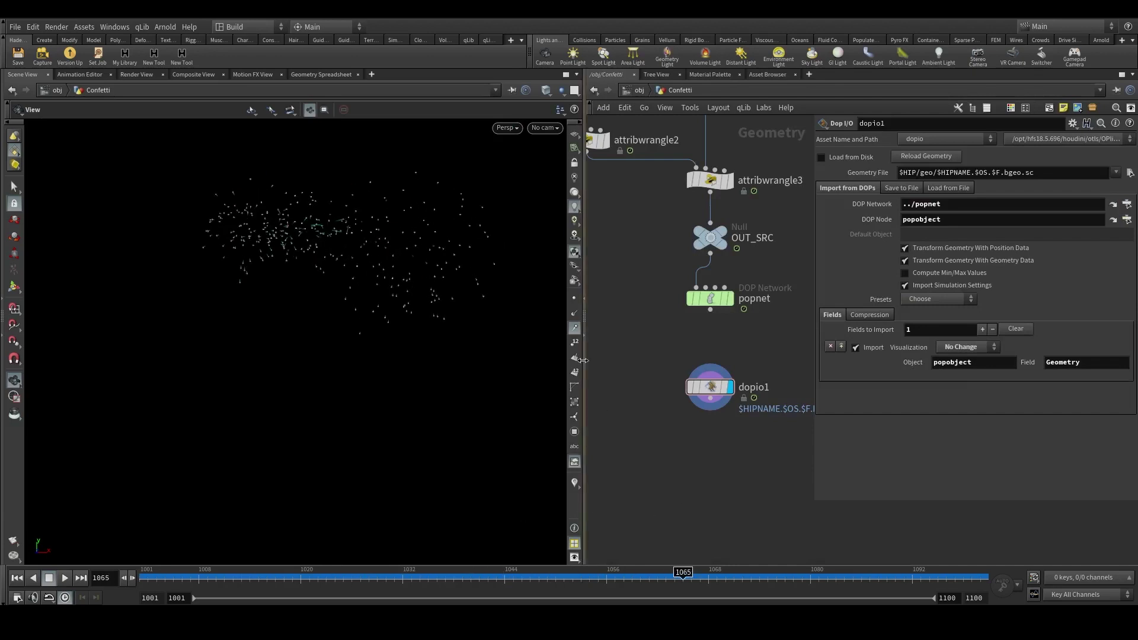
left_click(575, 313)
left_click(575, 313)
left_click(574, 328)
left_click_drag(470, 316, 296, 363)
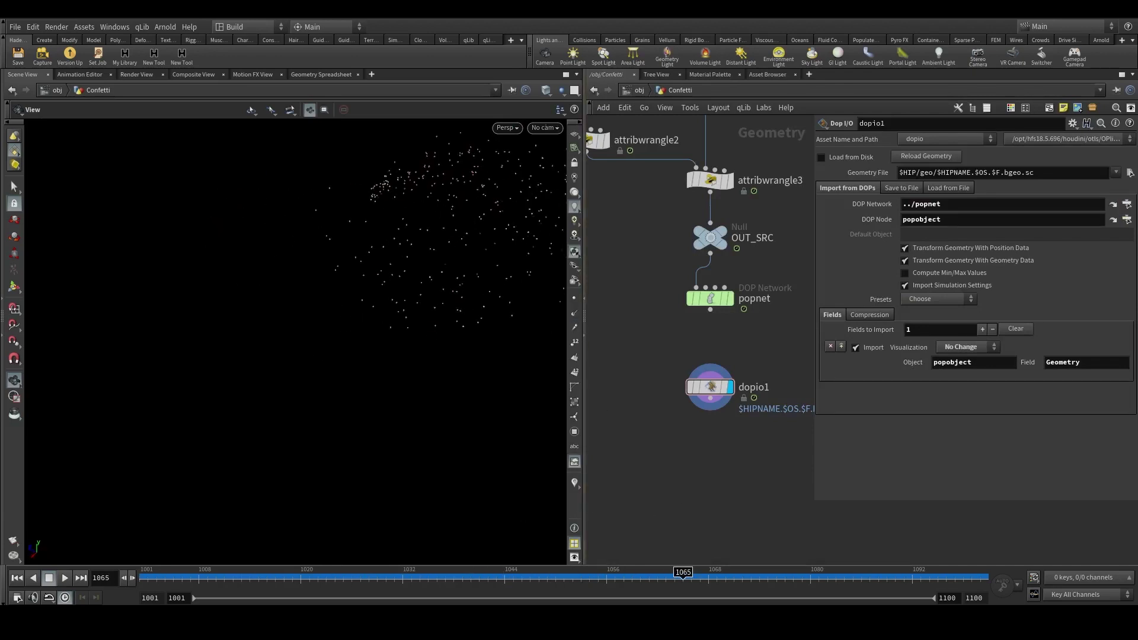
Connect a new Attribute VOP below the Dop I/O node and open its VEX network in a widened network pane.
scroll(736, 394, "up", 3)
middle_click_drag(707, 389, 713, 347)
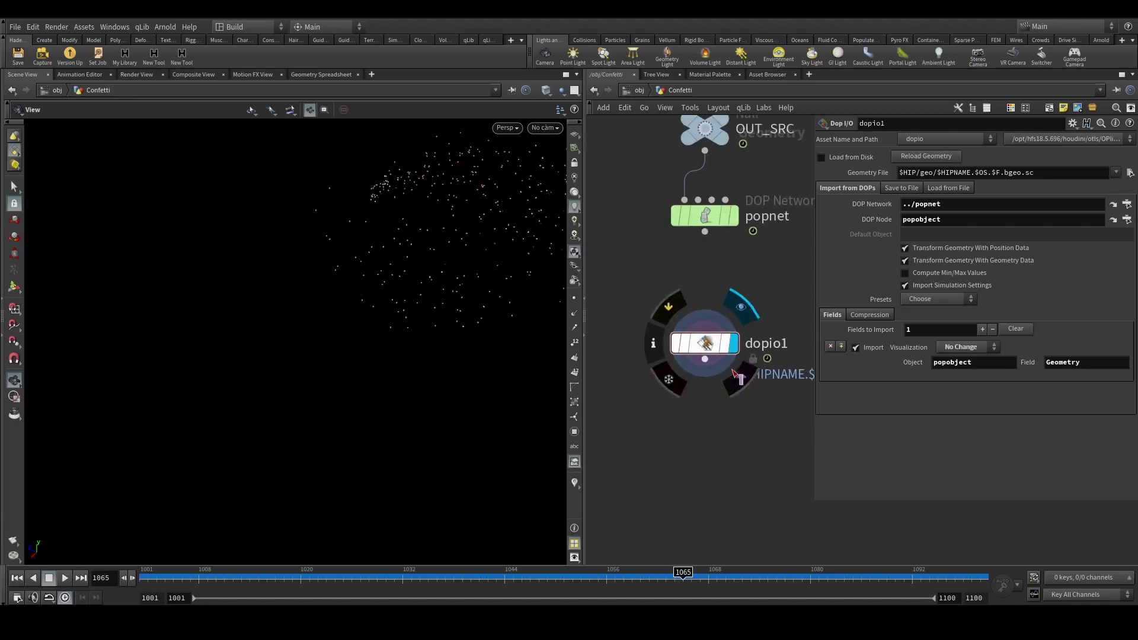
left_click(704, 359)
key("Tab")
type("at v")
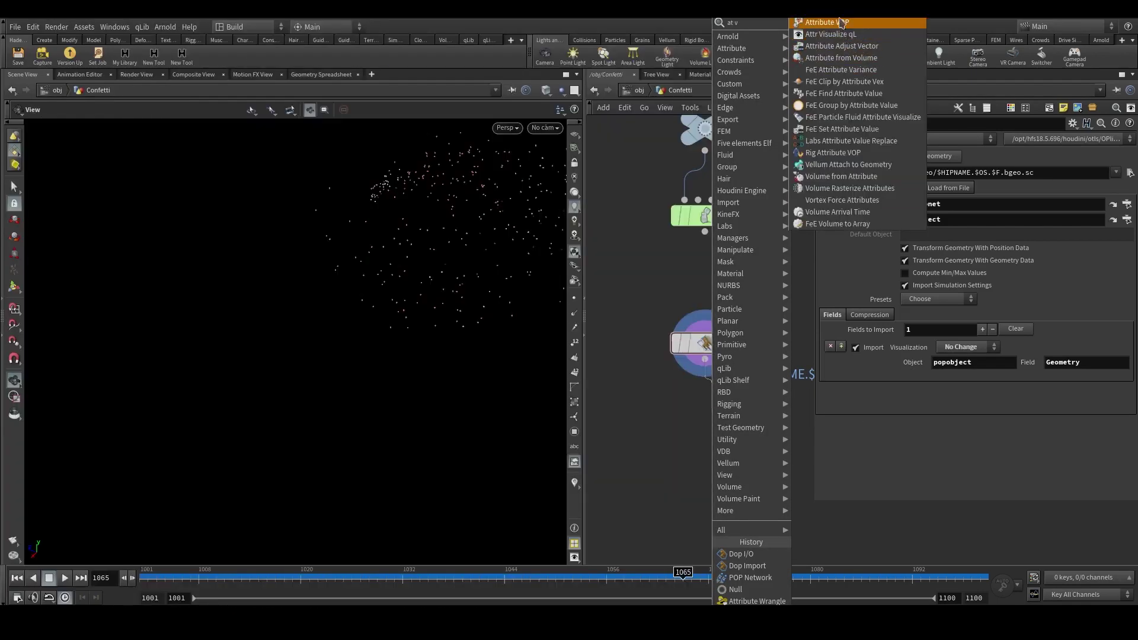
left_click(841, 23)
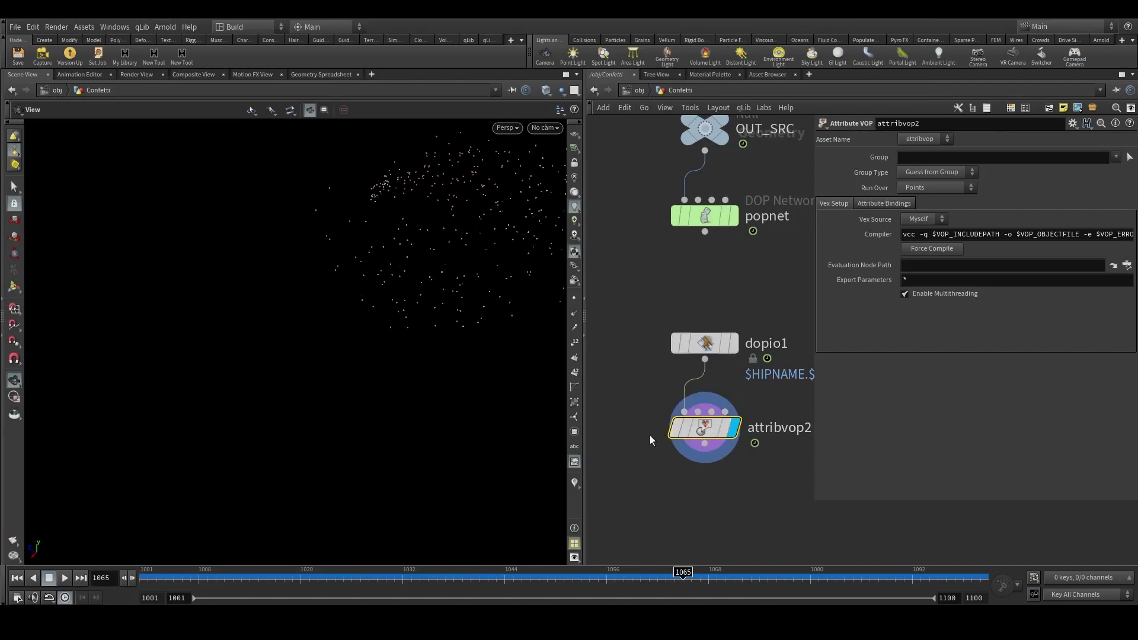
double_click(702, 430)
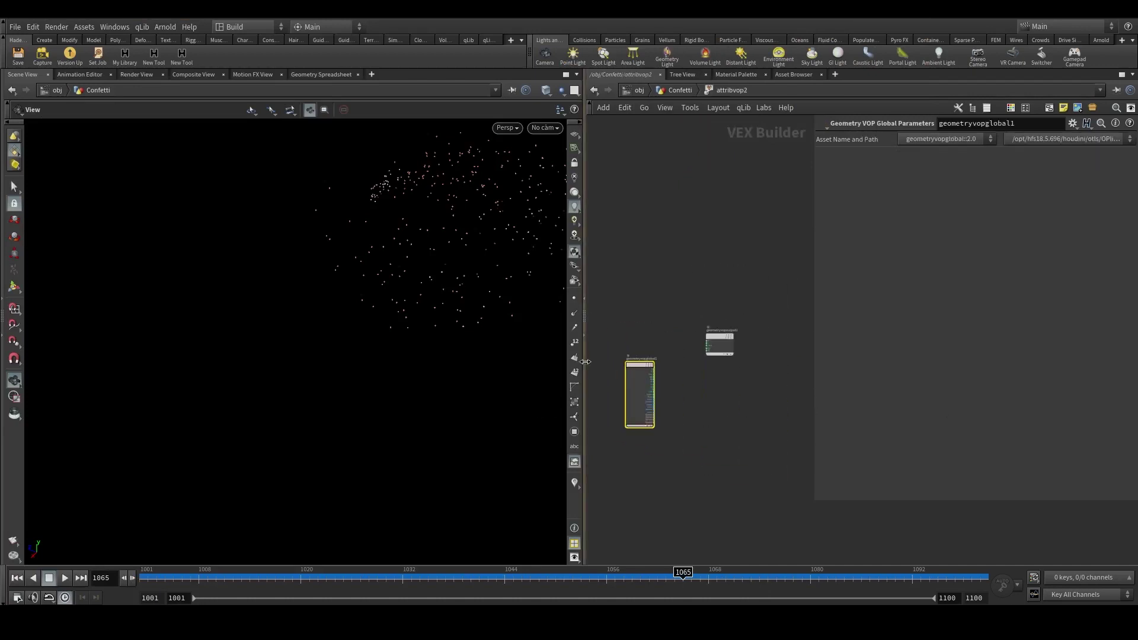
left_click_drag(585, 362, 394, 361)
scroll(624, 339, "up", 3)
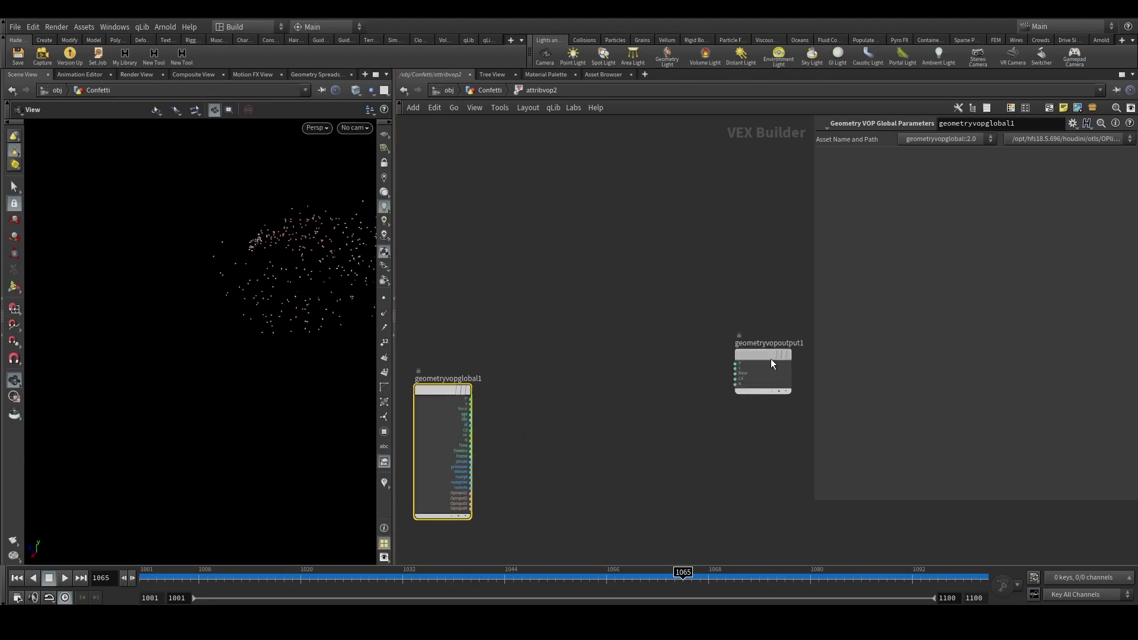
Add a Bind node named orient with the type 4 Floats (vector4).
left_click_drag(773, 363, 791, 396)
scroll(533, 409, "up", 2)
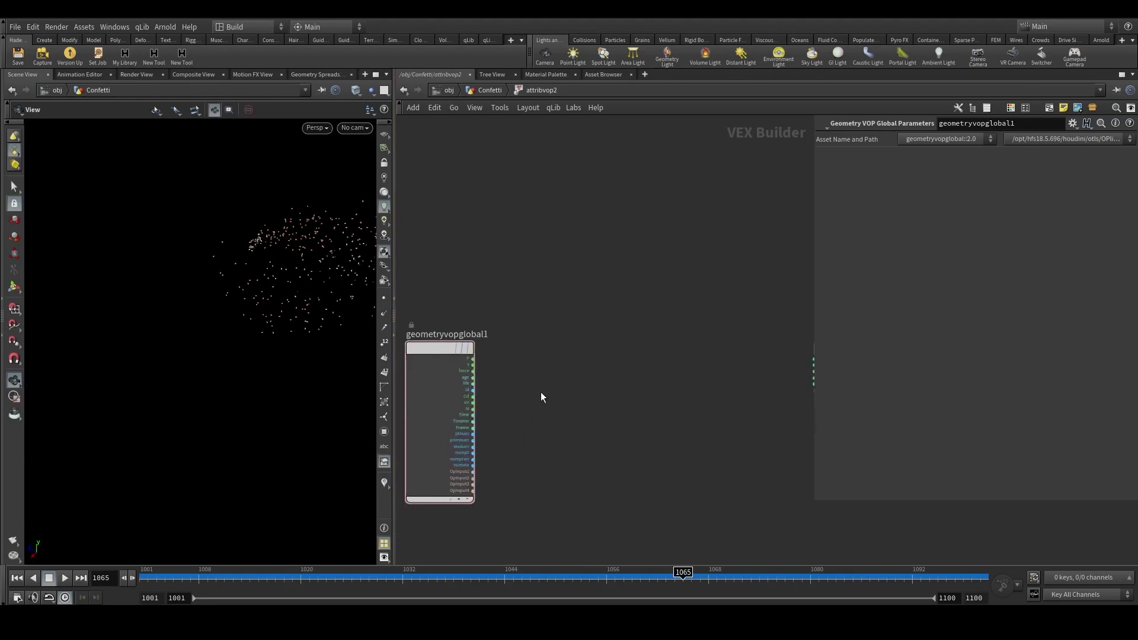
key("Tab")
type("bind")
key("Return")
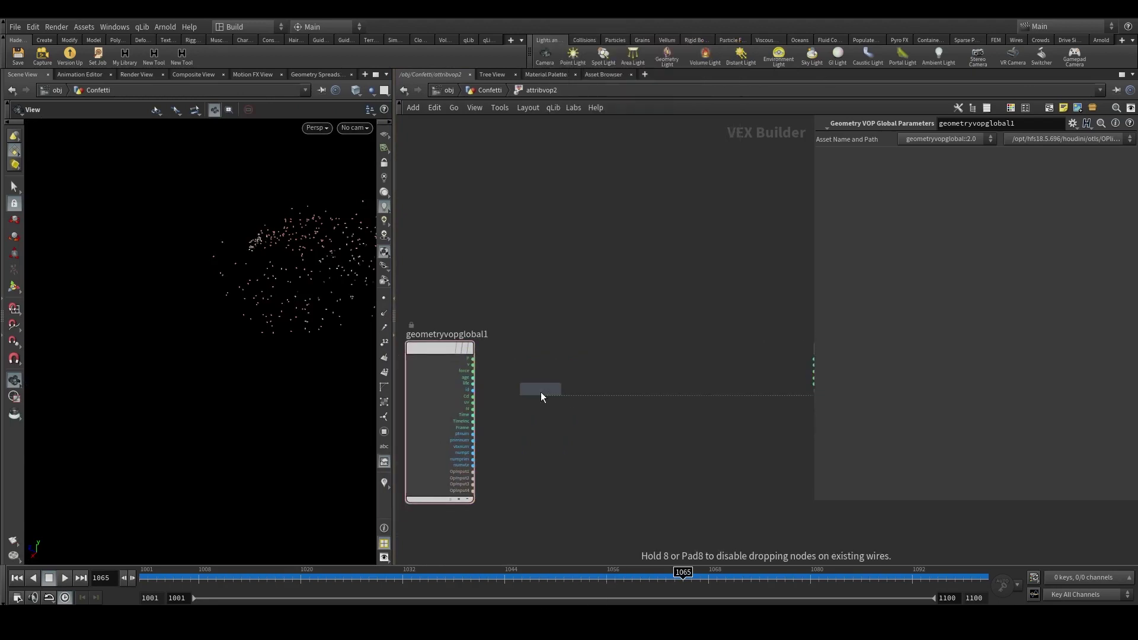
left_click(541, 396)
double_click(907, 156)
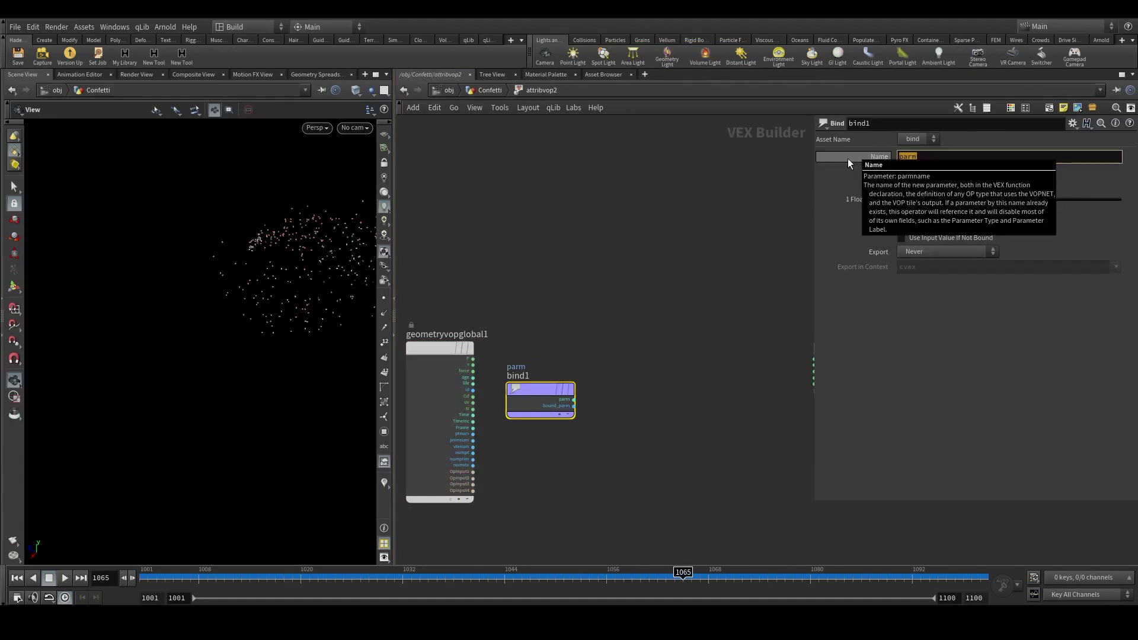
type("orient")
key("Return")
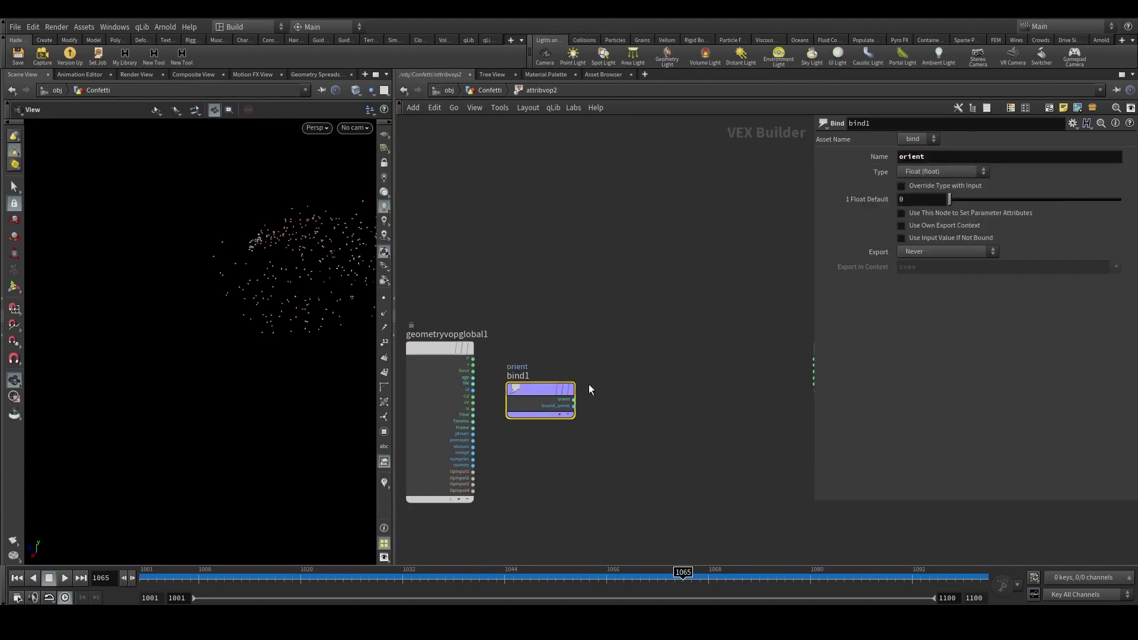
left_click(972, 171)
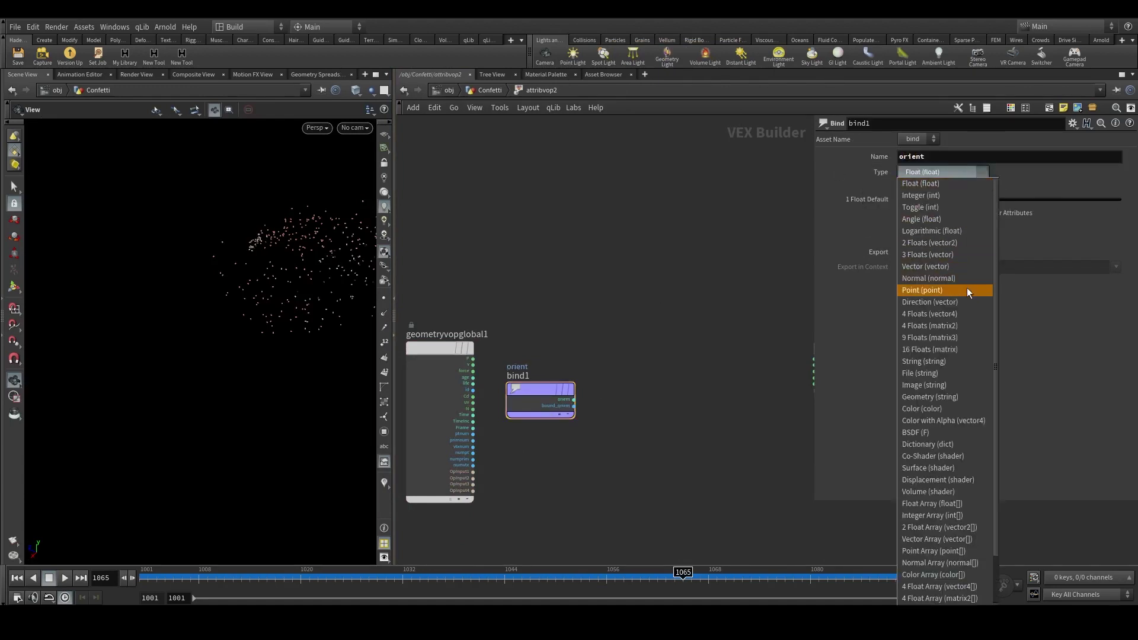
left_click(967, 316)
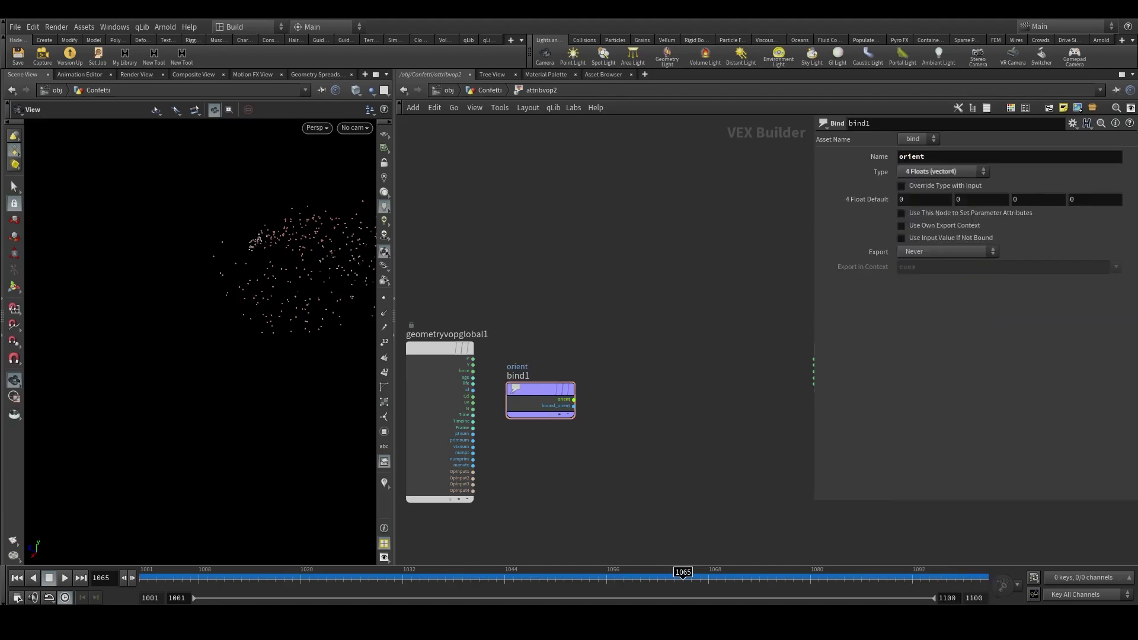
Duplicate the orient bind and rename the copy's parameter to initorient.
scroll(557, 382, "up", 1)
left_click_drag(557, 389, 557, 459, "alt")
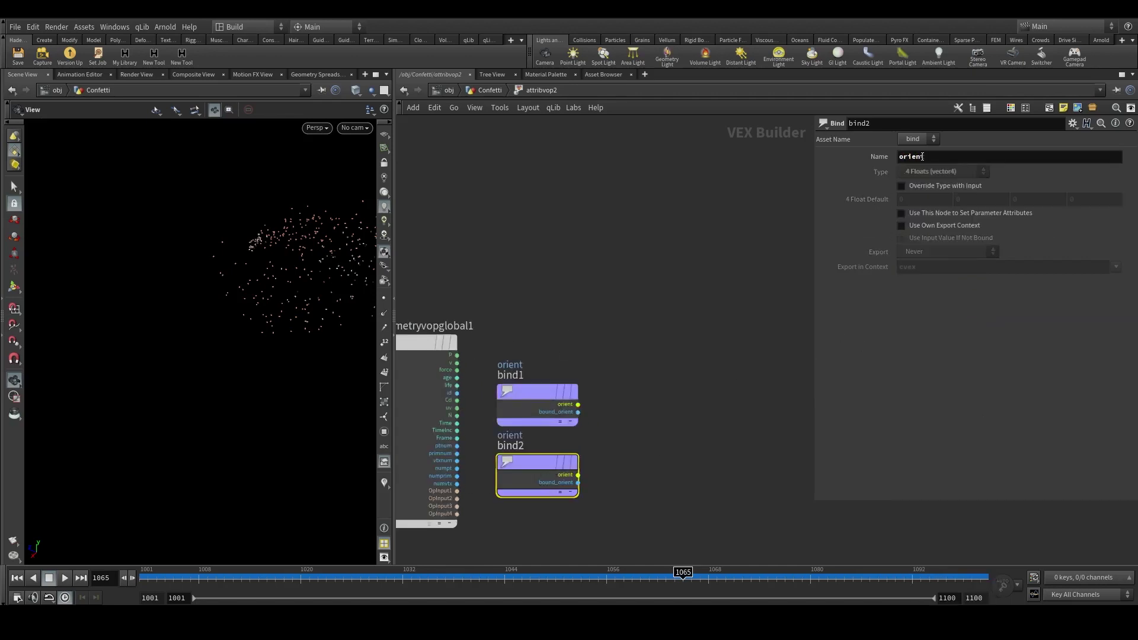
left_click(900, 159)
type("init")
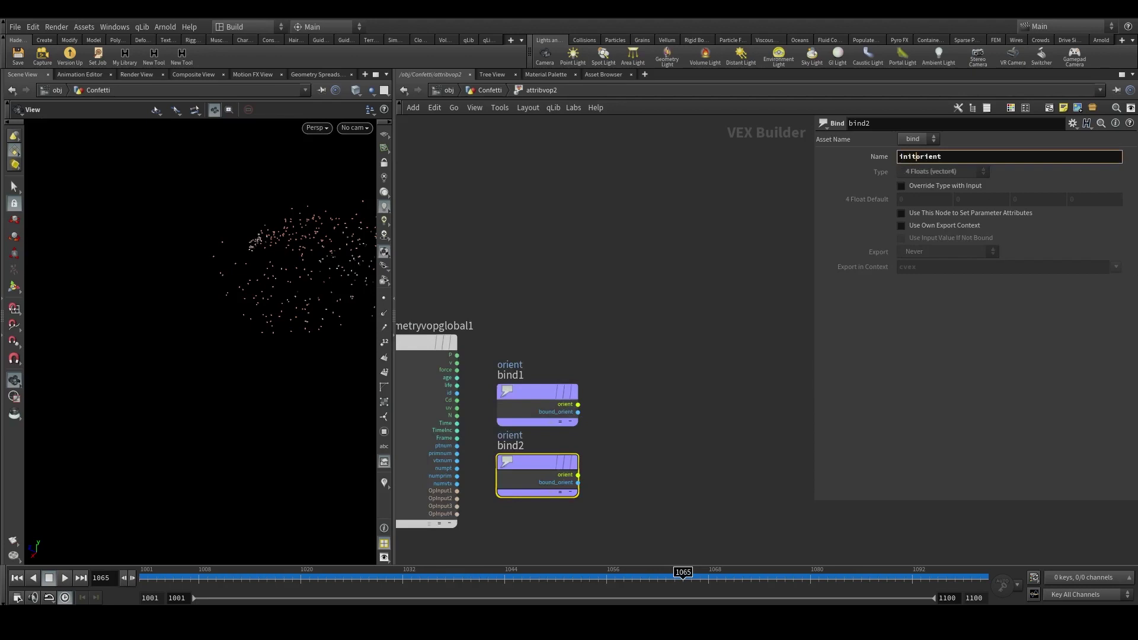
key("Return")
Duplicate the initorient bind, name the copy's parameter dist and set its type to Float.
scroll(678, 189, "down", 1)
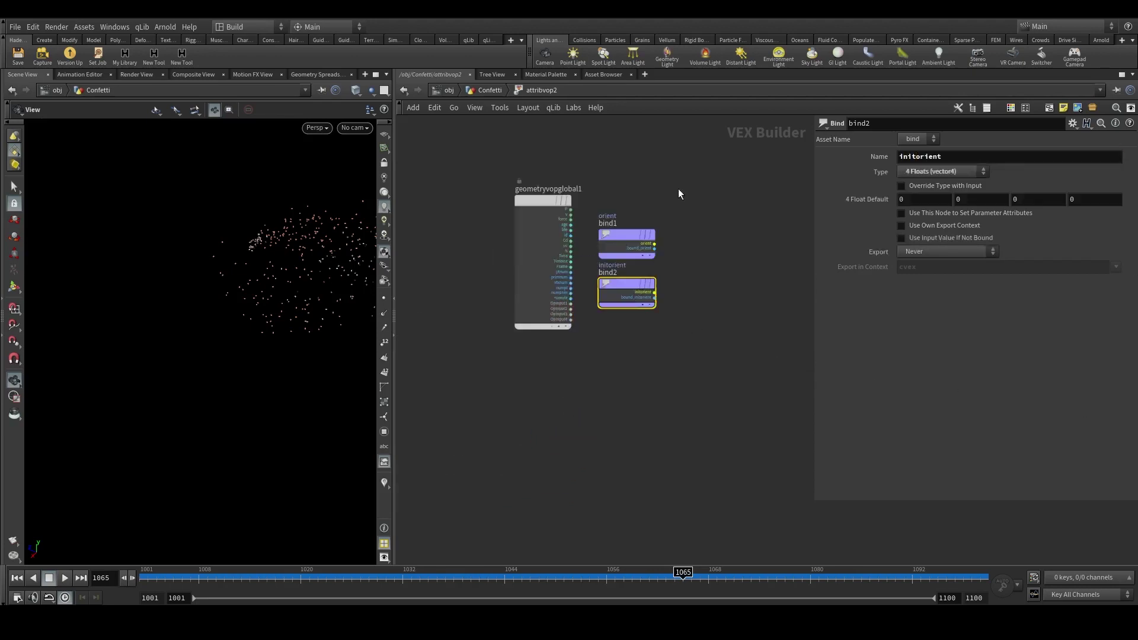
left_click_drag(599, 269, 617, 362, "alt")
scroll(617, 362, "up", 2)
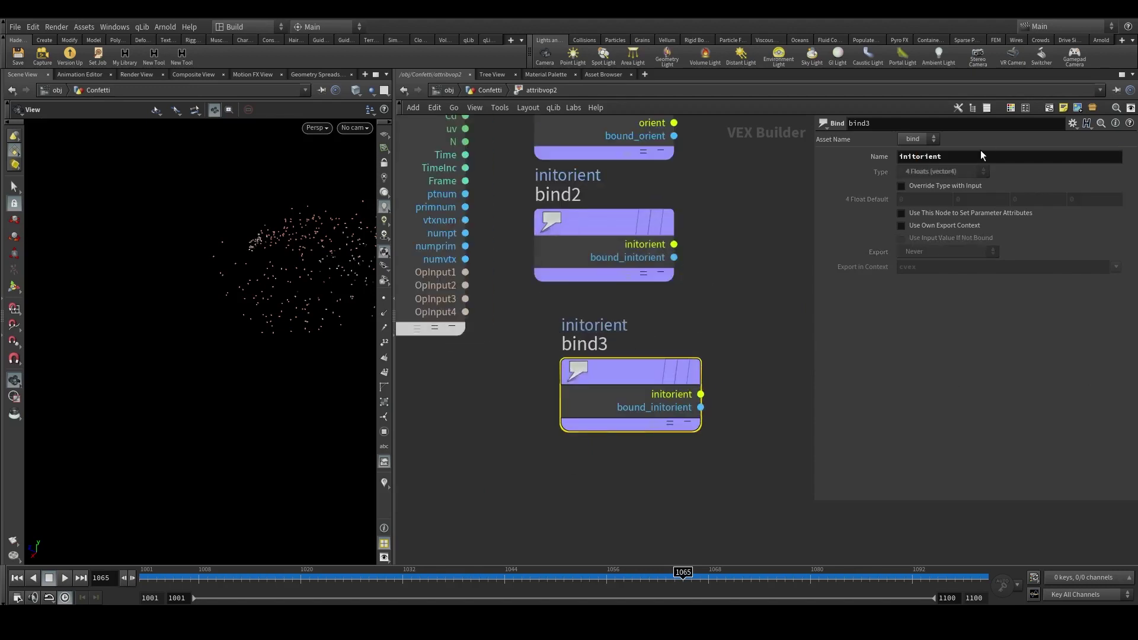
left_click_drag(953, 155, 776, 155)
type("dist")
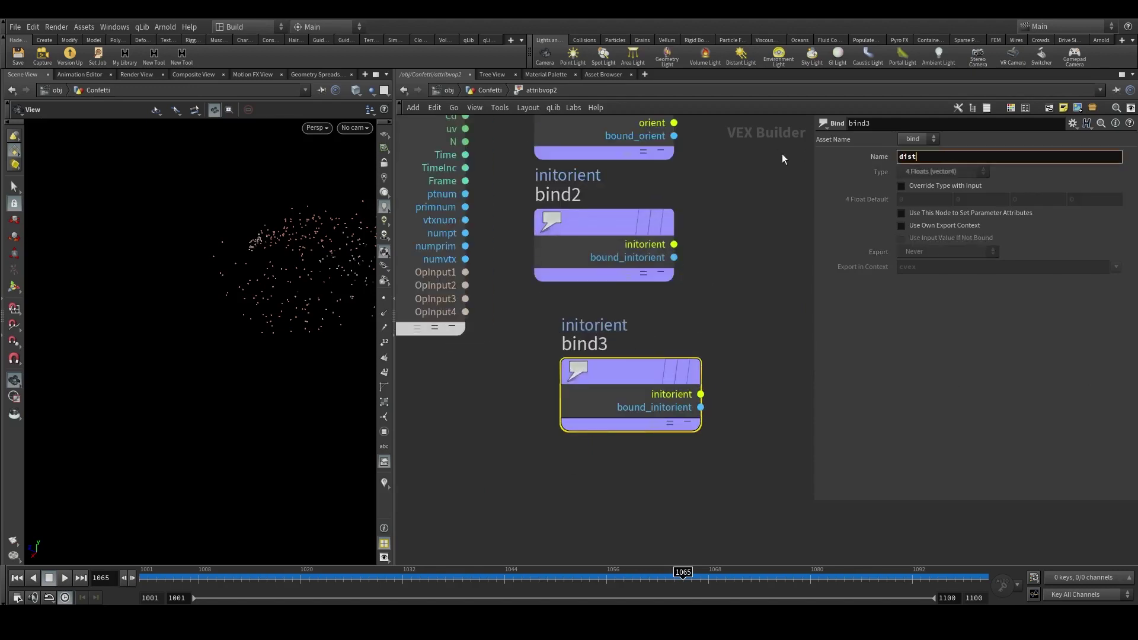
key("Return")
left_click(943, 172)
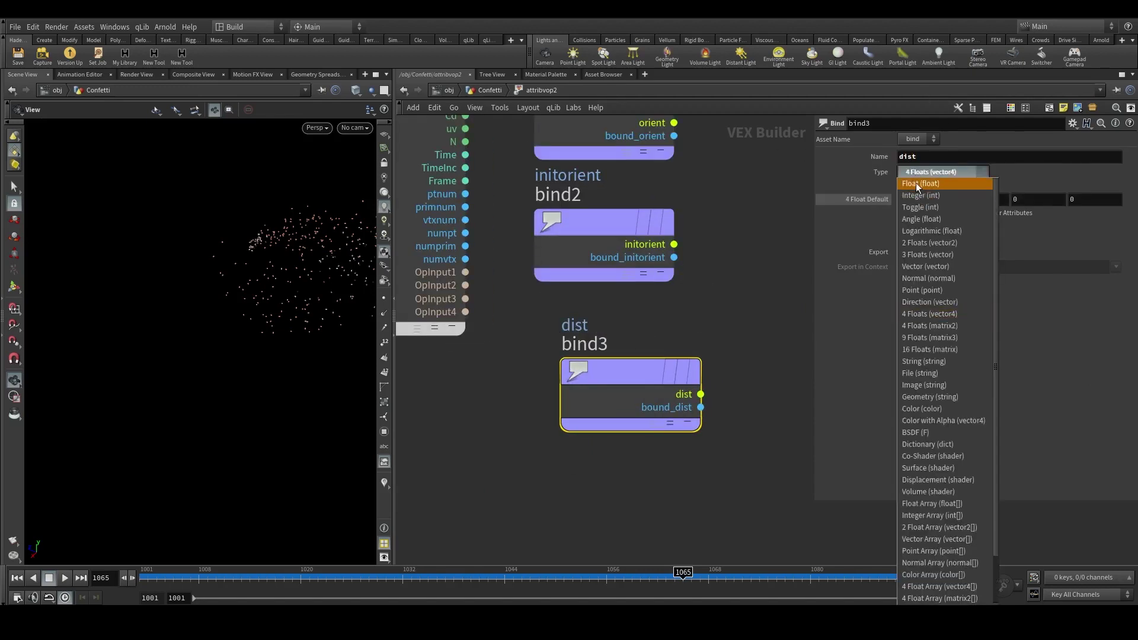
left_click(927, 179)
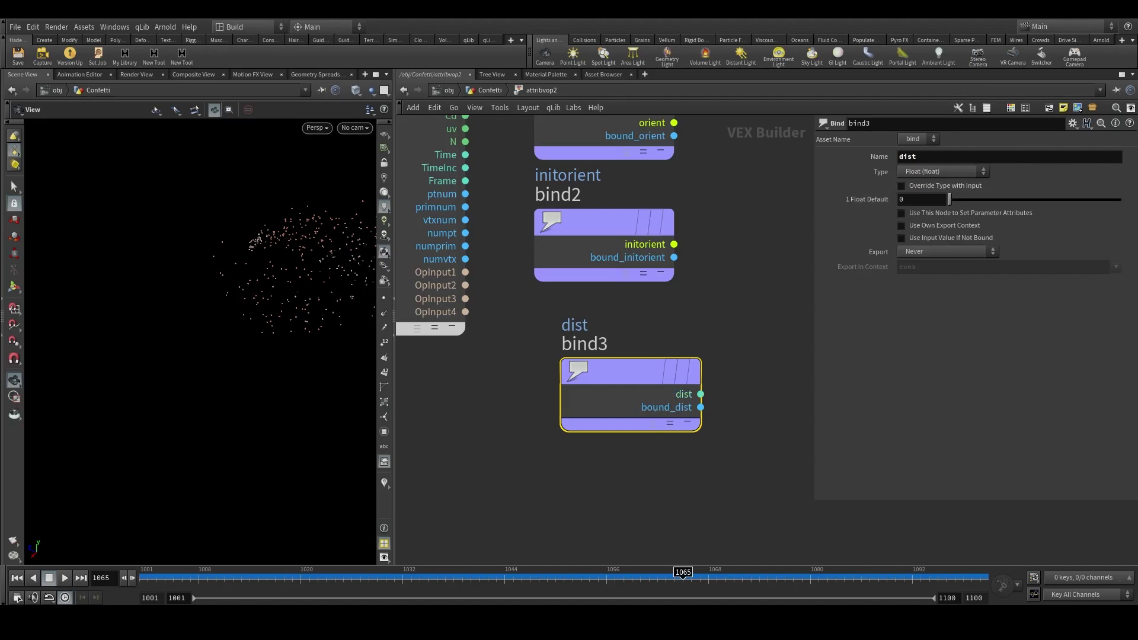
key("h")
key("Tab")
type("sle")
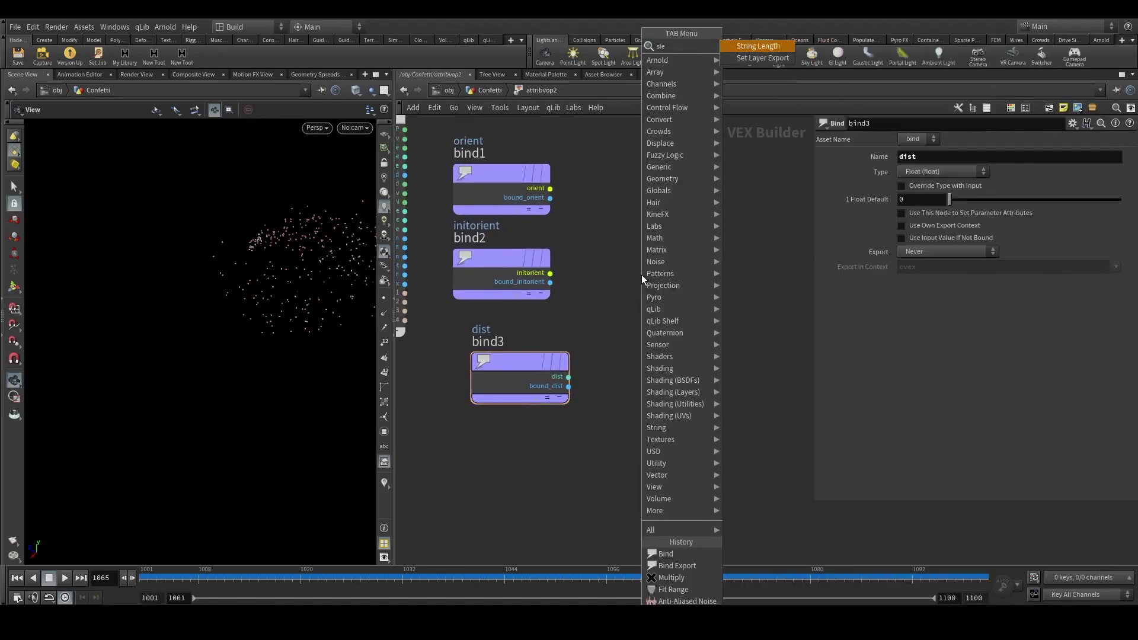
key("BackSpace")
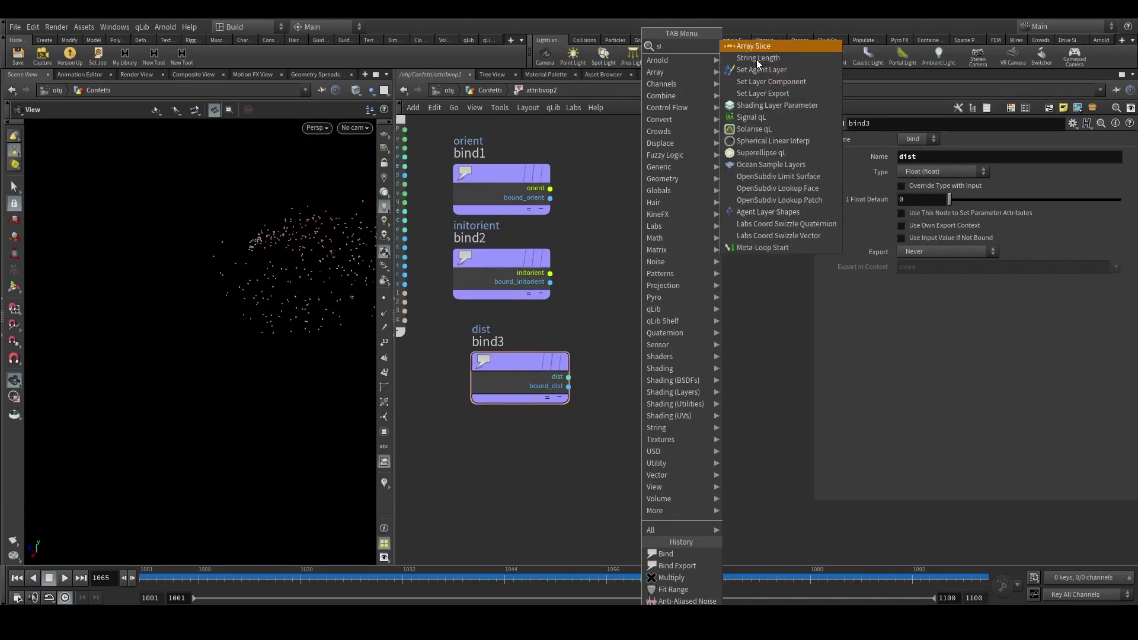
key("Escape")
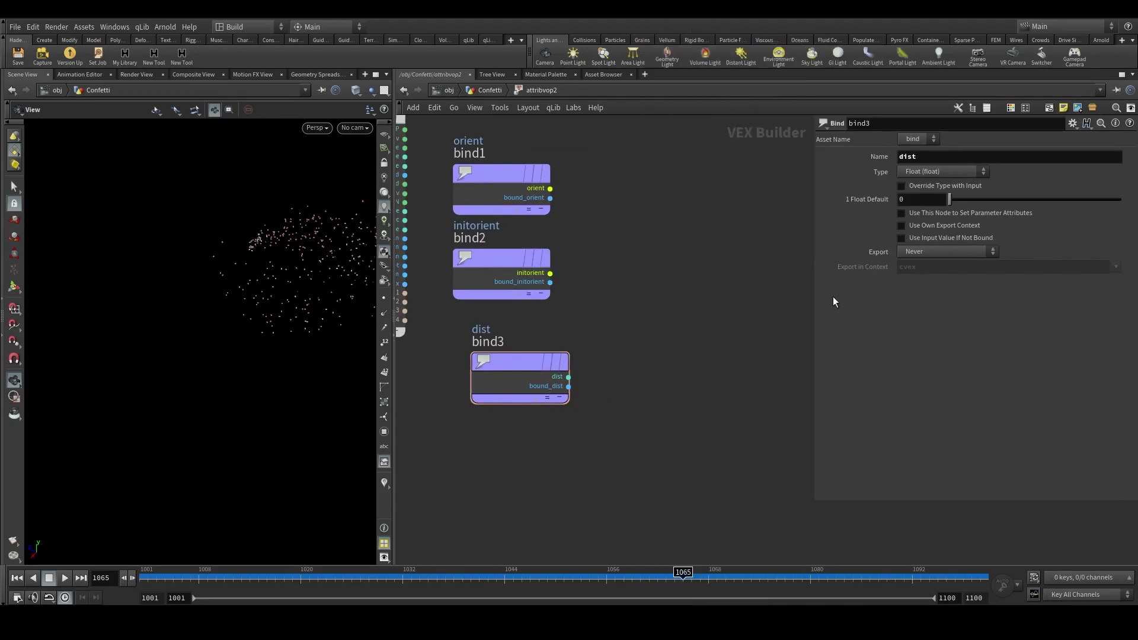
Add a Spherical Linear Interp node and connect orient to quaternion1 and initorient to quaternion2.
key("Tab")
type("sphere")
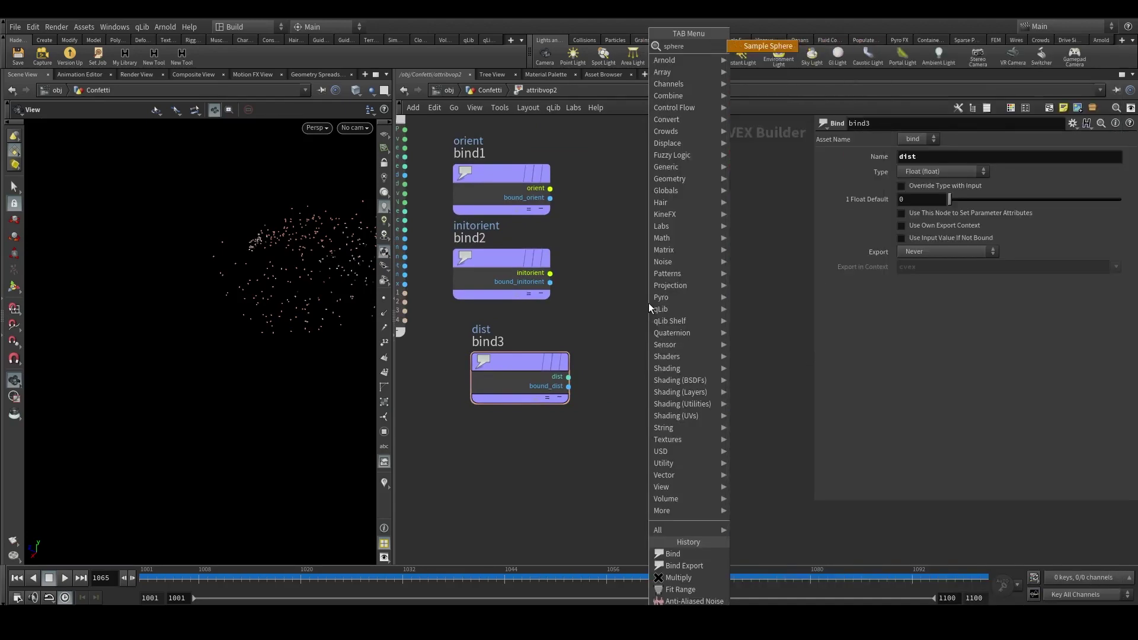
key("BackSpace")
key("Return")
left_click(697, 264)
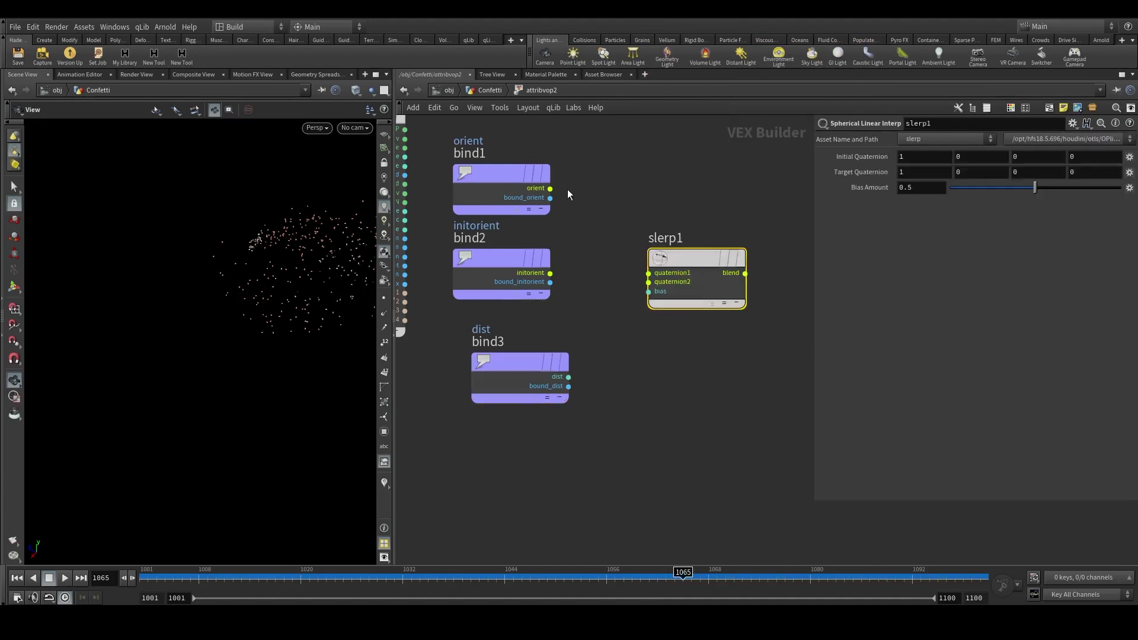
left_click_drag(550, 188, 648, 273)
left_click_drag(552, 273, 640, 293)
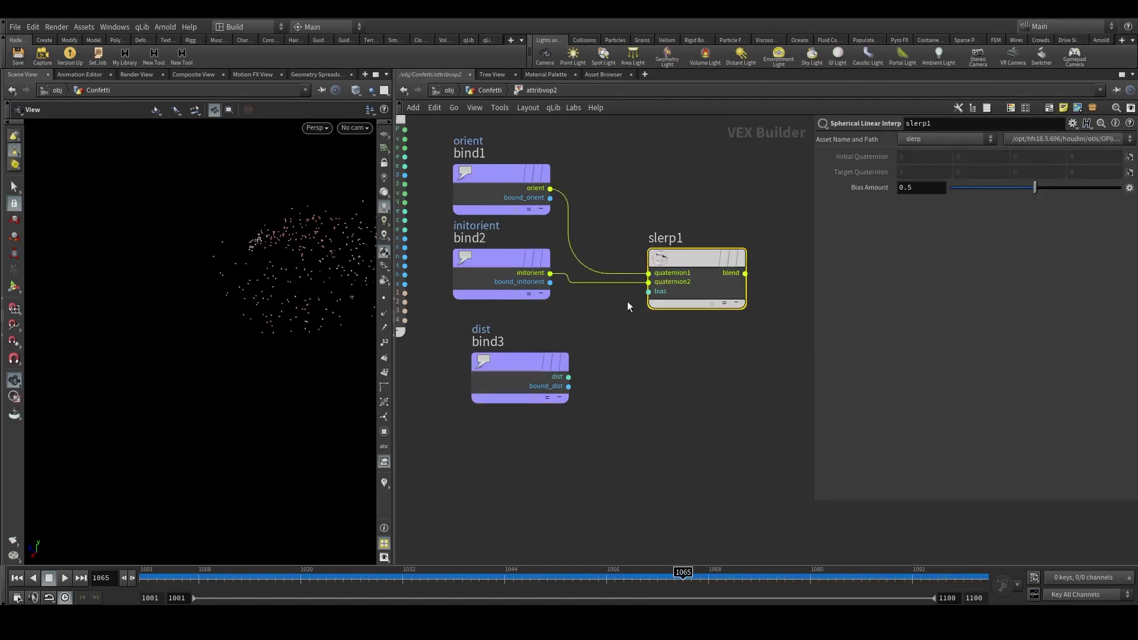
Connect dist to the slerp node's bias and insert a Fit Range node on that connection.
left_click_drag(568, 376, 649, 291)
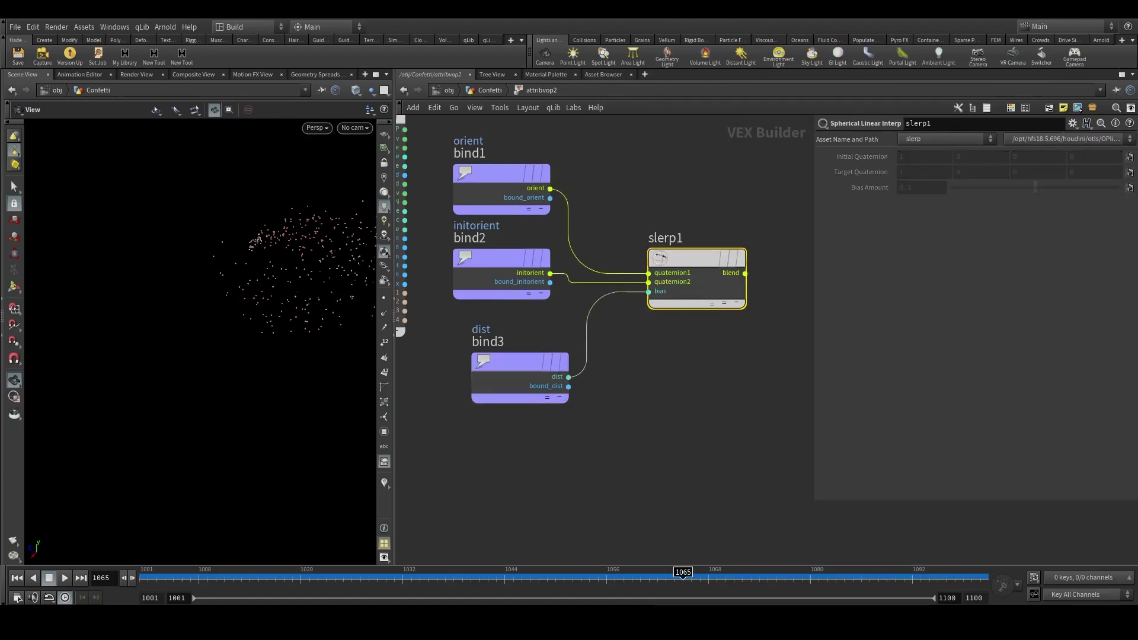
scroll(640, 397, "down", 2)
key("Tab")
type("f")
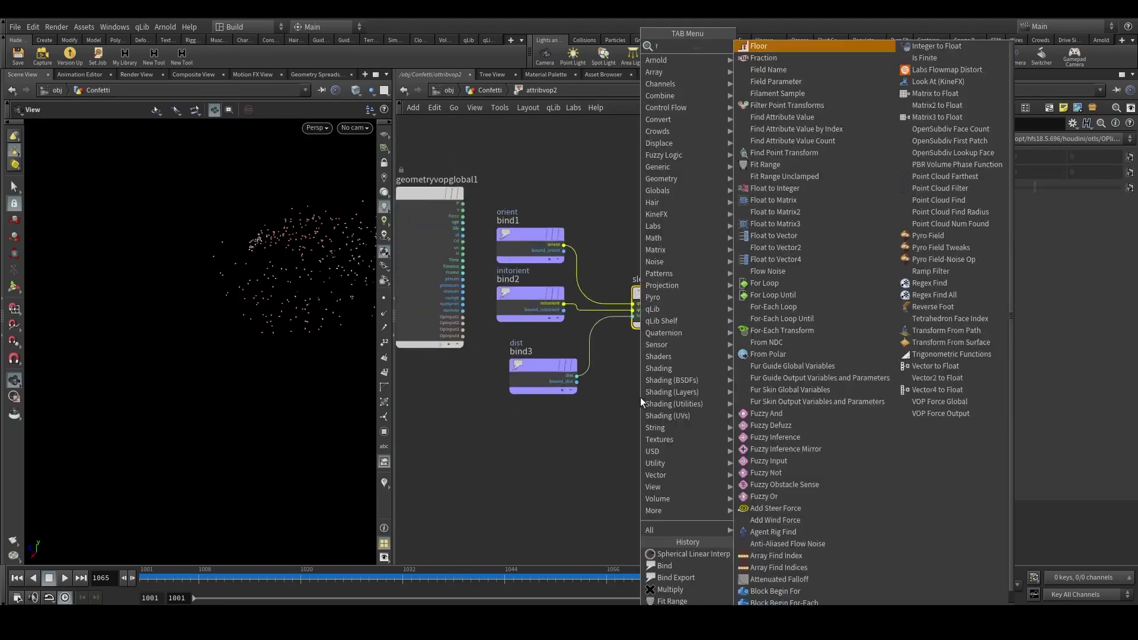
type("it")
key("Return")
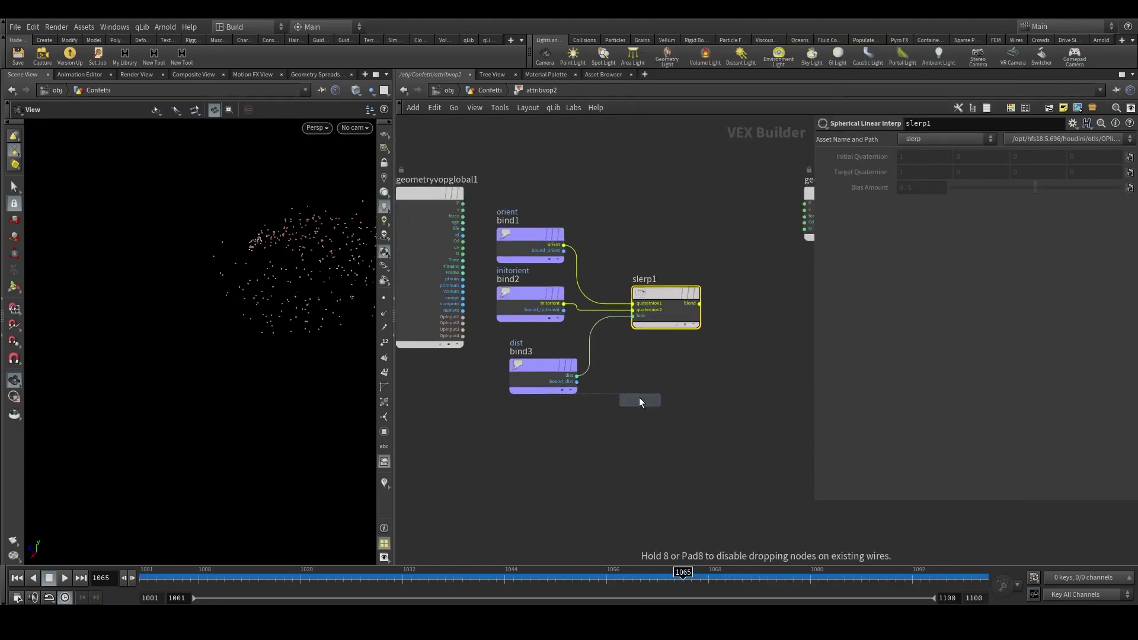
left_click(589, 347)
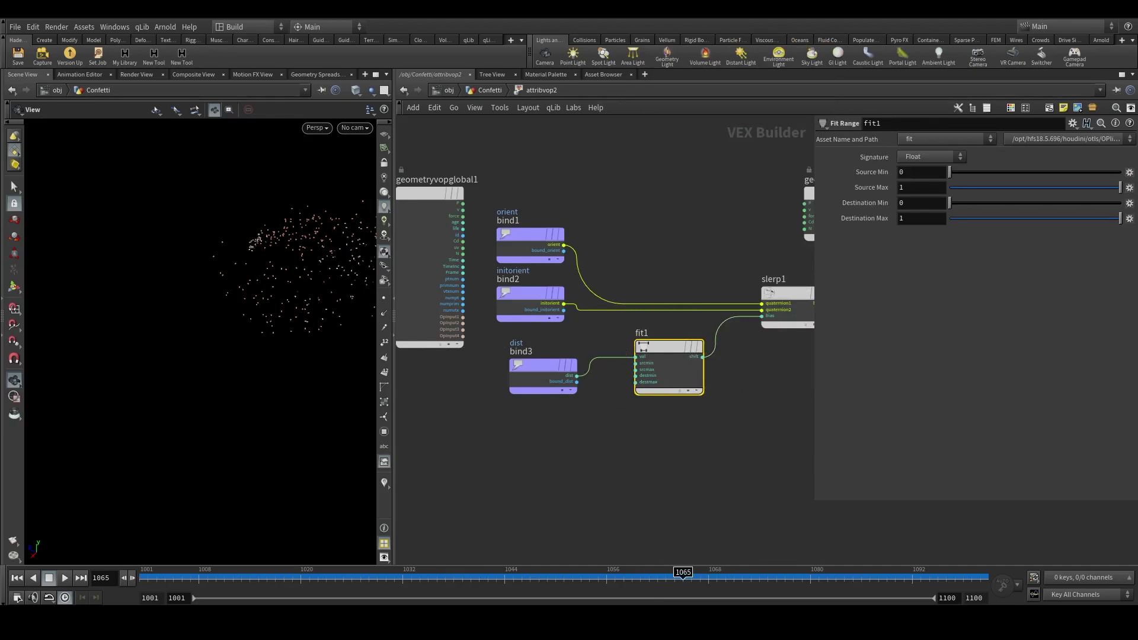
Set the Fit Range node's Source Max to 0.382, Destination Min to 1 and Destination Max to 0.
left_click(921, 218)
type("0")
key("Return")
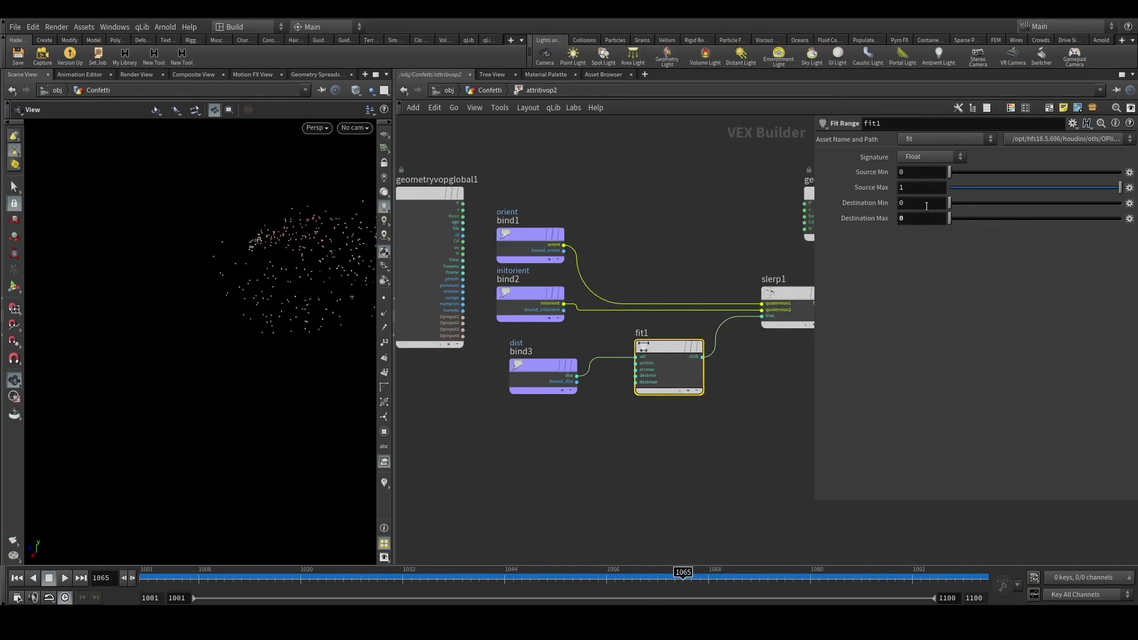
left_click_drag(1014, 204, 1122, 202)
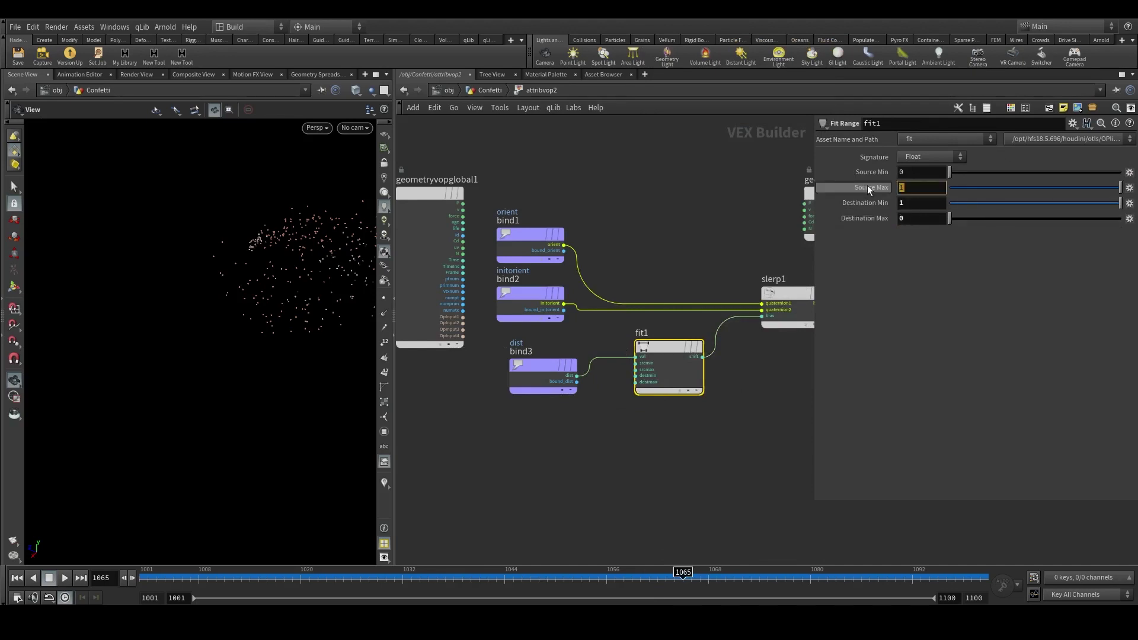
type("0.3")
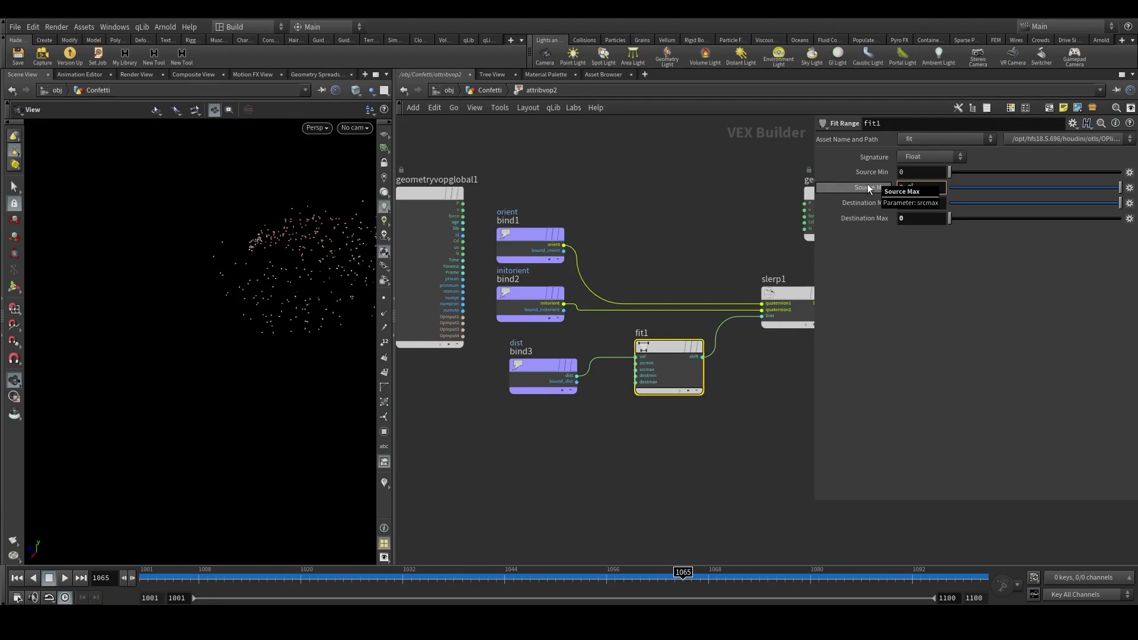
type("82")
left_click(748, 338)
scroll(670, 315, "down", 8)
middle_click_drag(748, 335, 687, 442)
scroll(668, 363, "up", 4)
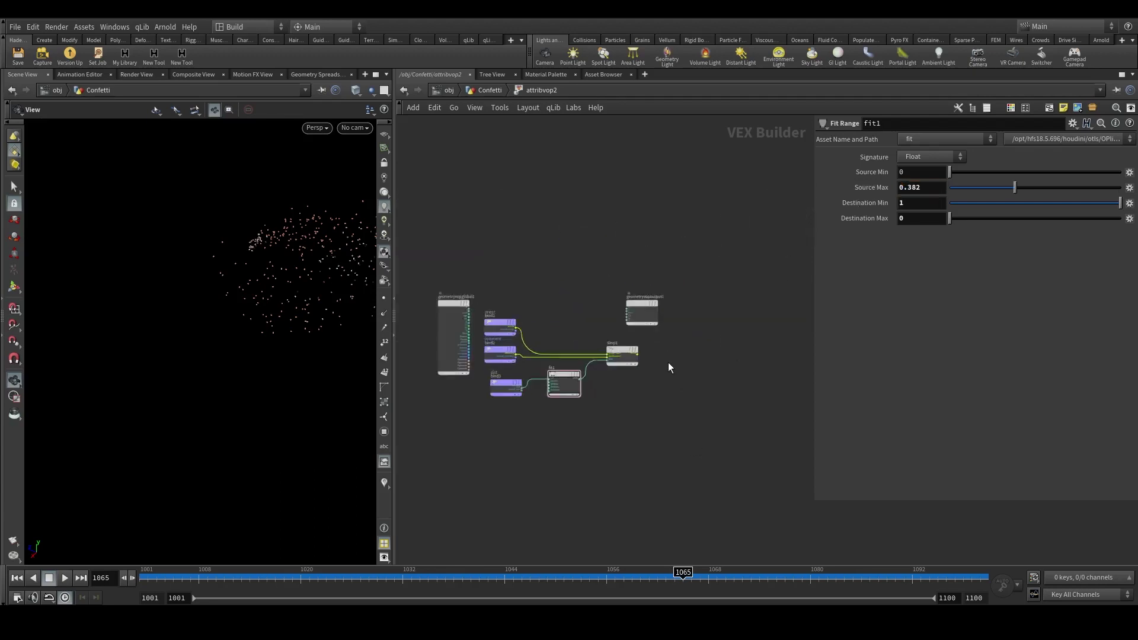
scroll(668, 367, "up", 4)
key("Tab")
type("be")
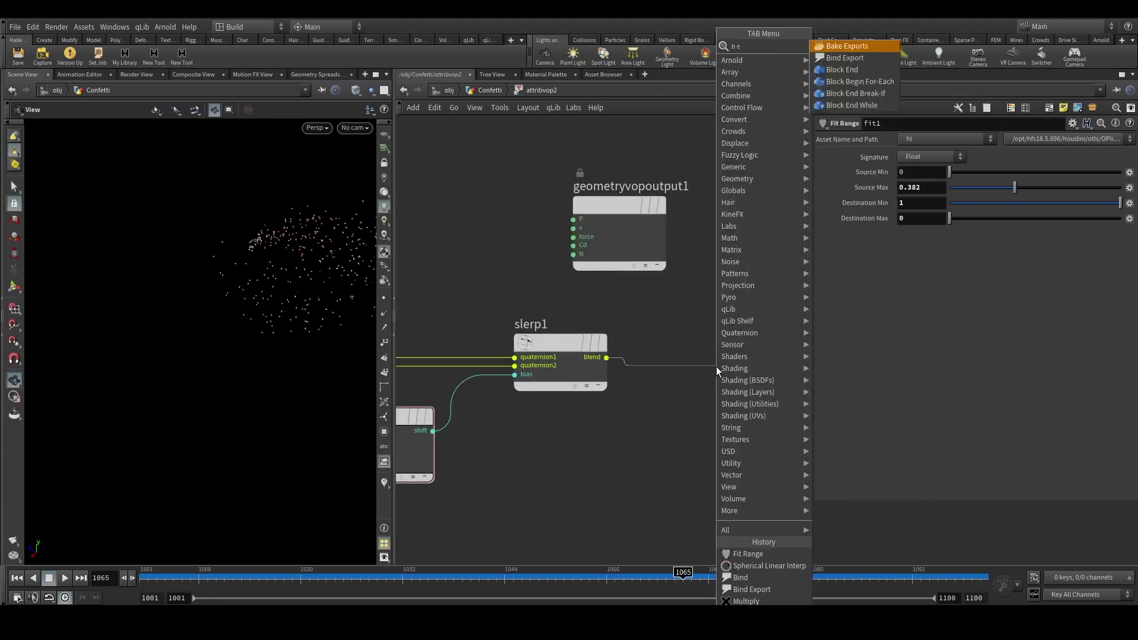
key("Return")
left_click(784, 403)
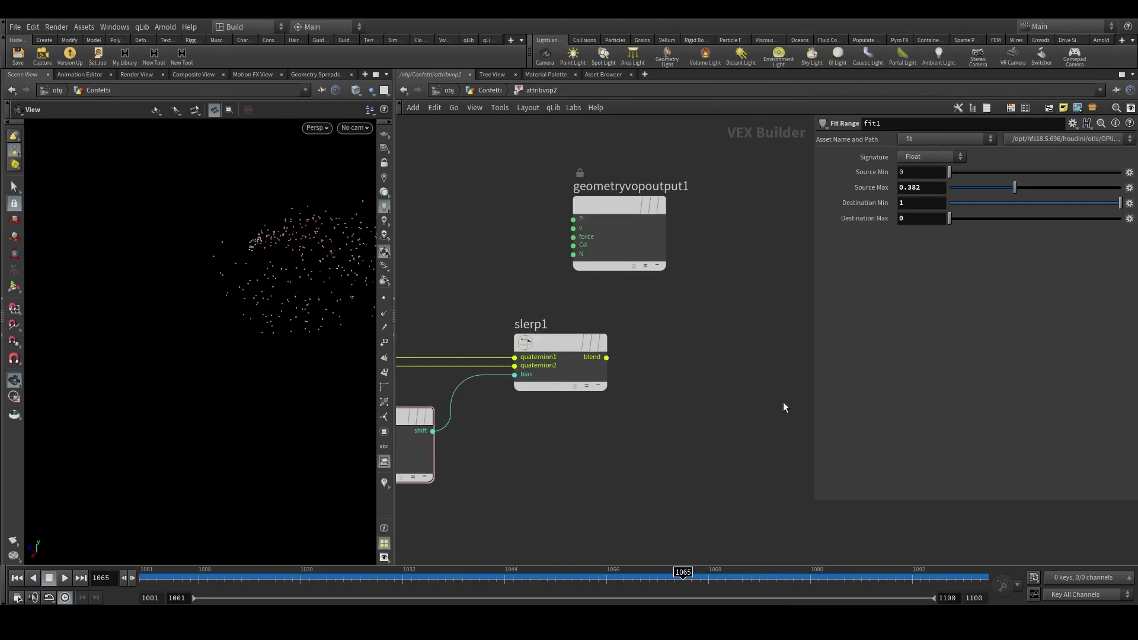
Add a Bind Export node and connect the slerp node's blend output to its input.
key("Tab")
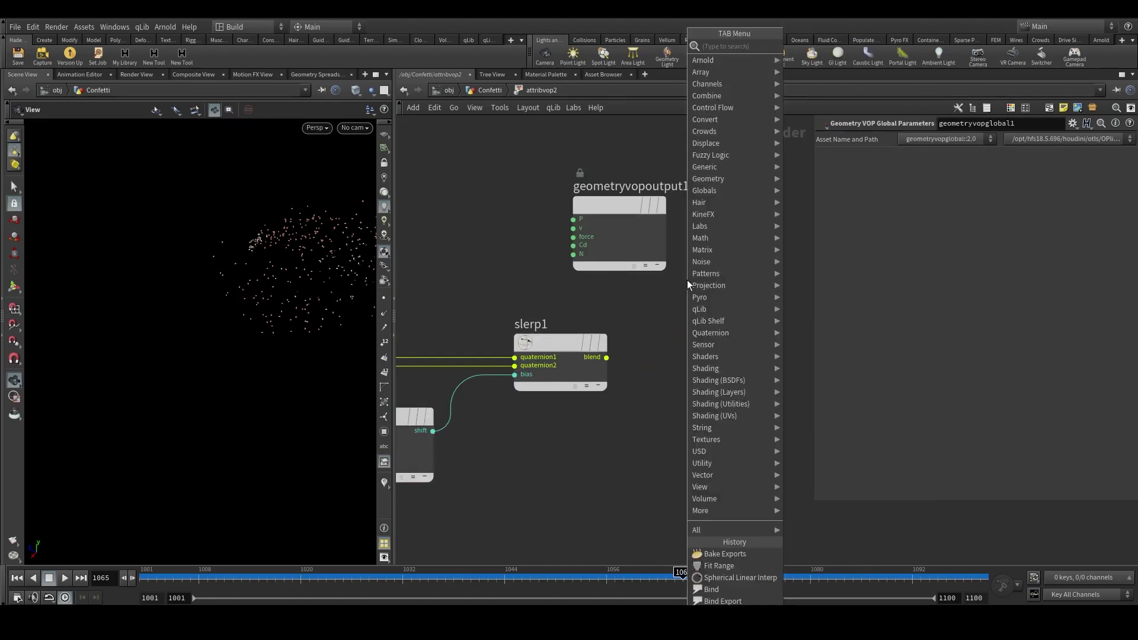
type("bindex")
key("Return")
left_click(723, 298)
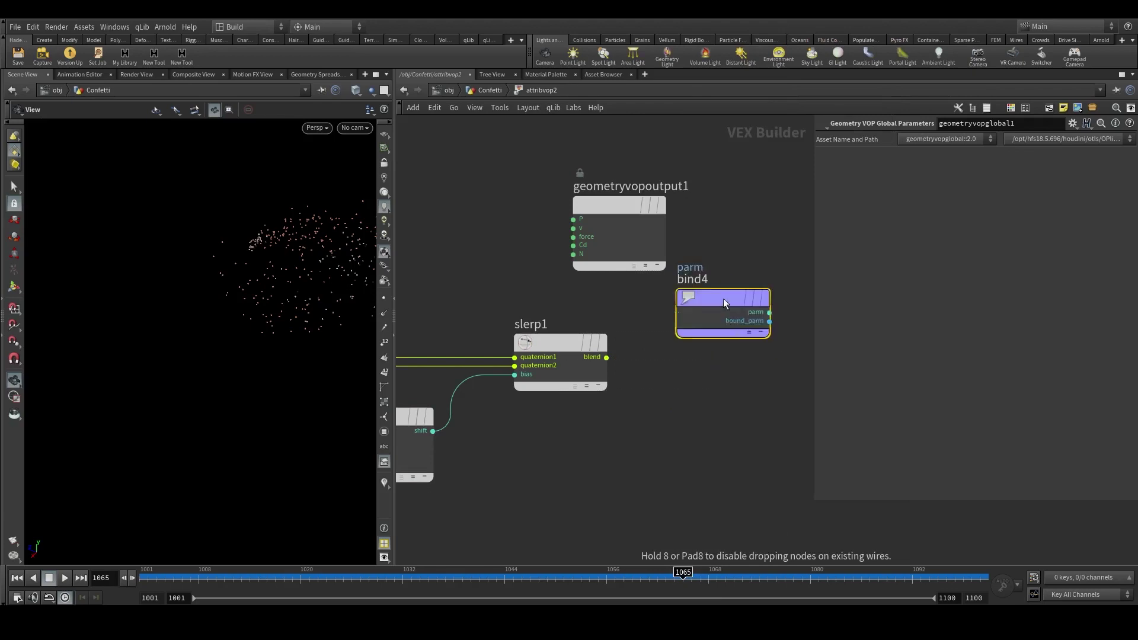
scroll(609, 362, "up", 2)
left_click_drag(603, 355, 707, 290)
middle_click_drag(716, 373, 562, 399)
Name the export bind's parameter orient and set its type to 4 Floats (vector4).
left_click(920, 157)
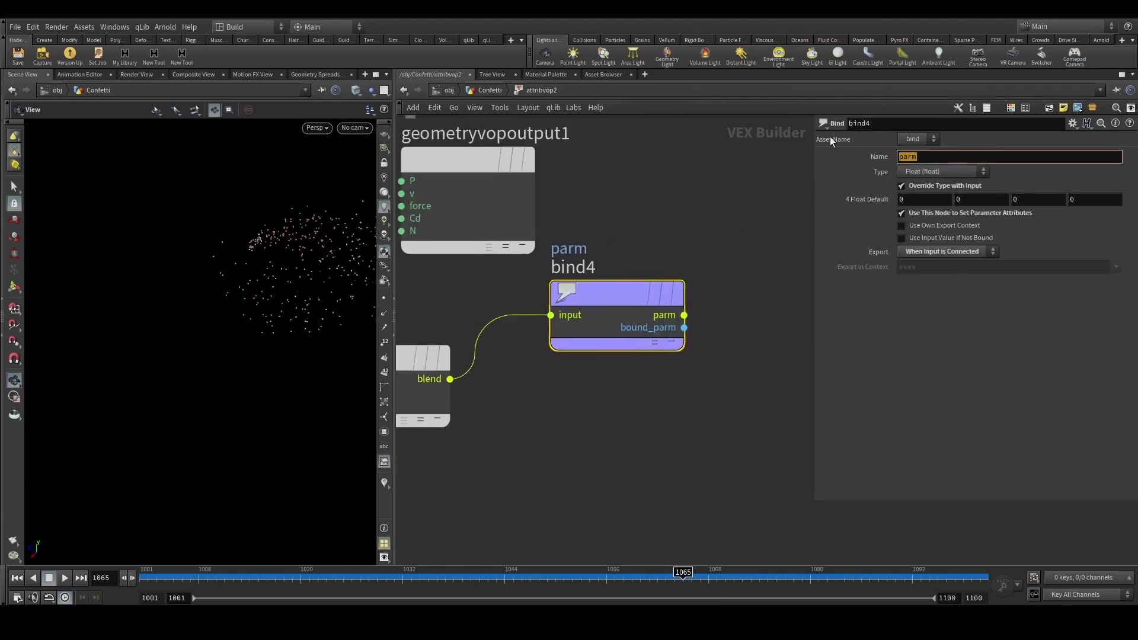
type("oe")
key("BackSpace")
type("rient")
left_click(923, 172)
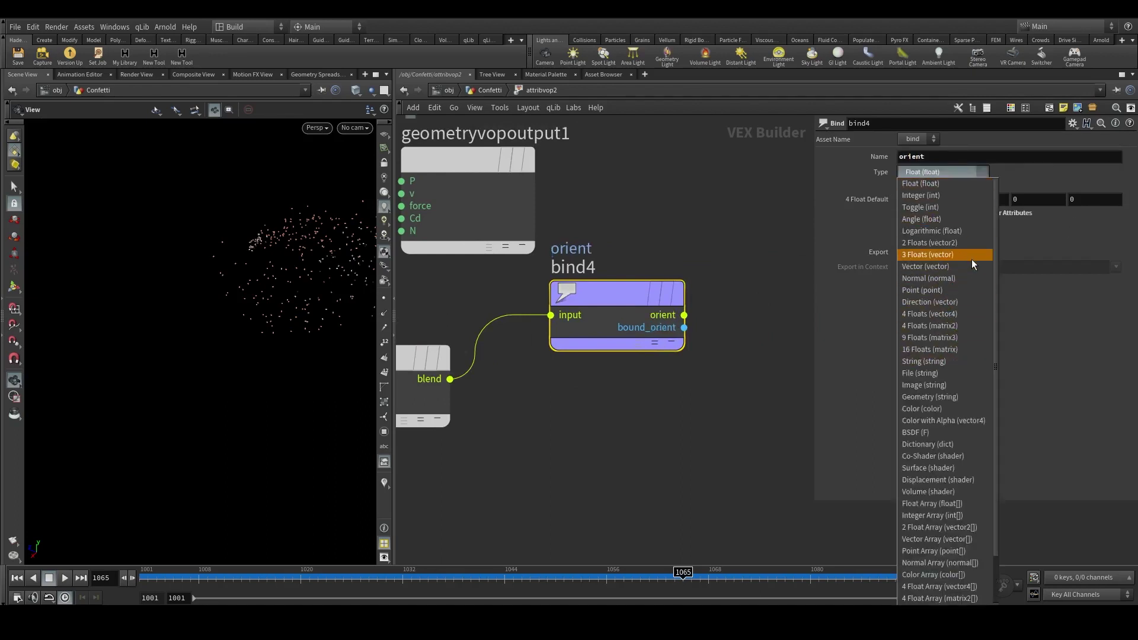
left_click(965, 318)
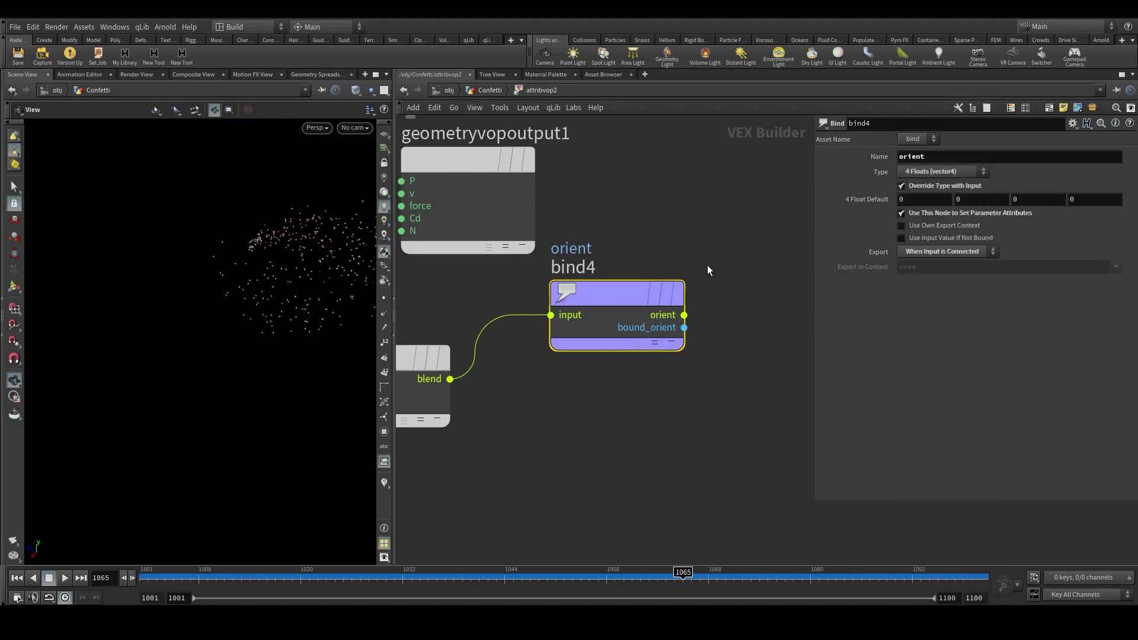
Display the particles' orientation axes in the viewport and scrub the timeline to frame 1100 to check the blended orientations.
scroll(706, 265, "down", 1)
middle_click_drag(707, 265, 913, 282)
scroll(536, 324, "down", 2)
middle_click_drag(536, 324, 719, 291)
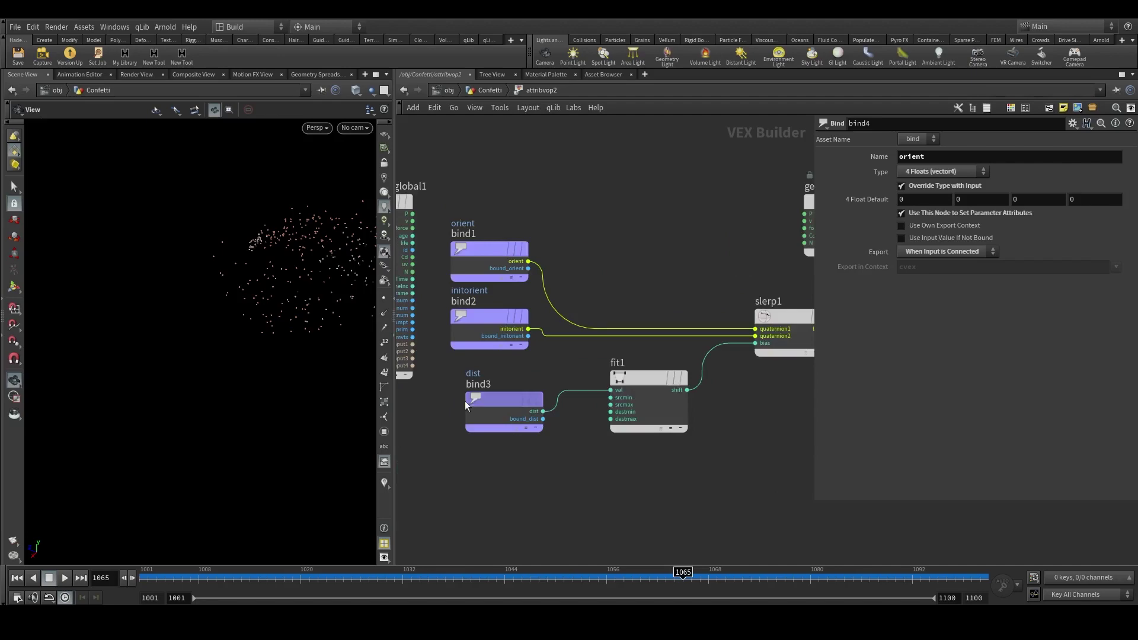
left_click(383, 483)
left_click_drag(293, 548, 1079, 493)
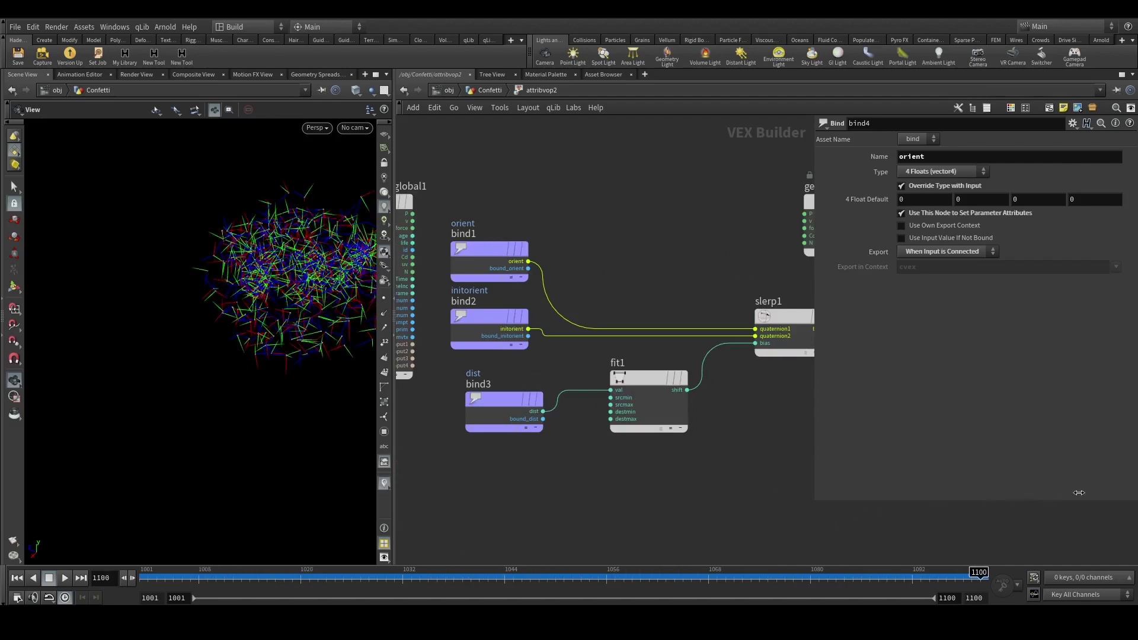
Return to the Confetti network, add a Point Velocity node after attribvop2 with Match by Attribute enabled, and hide the viewport orientation axes.
left_click(474, 91)
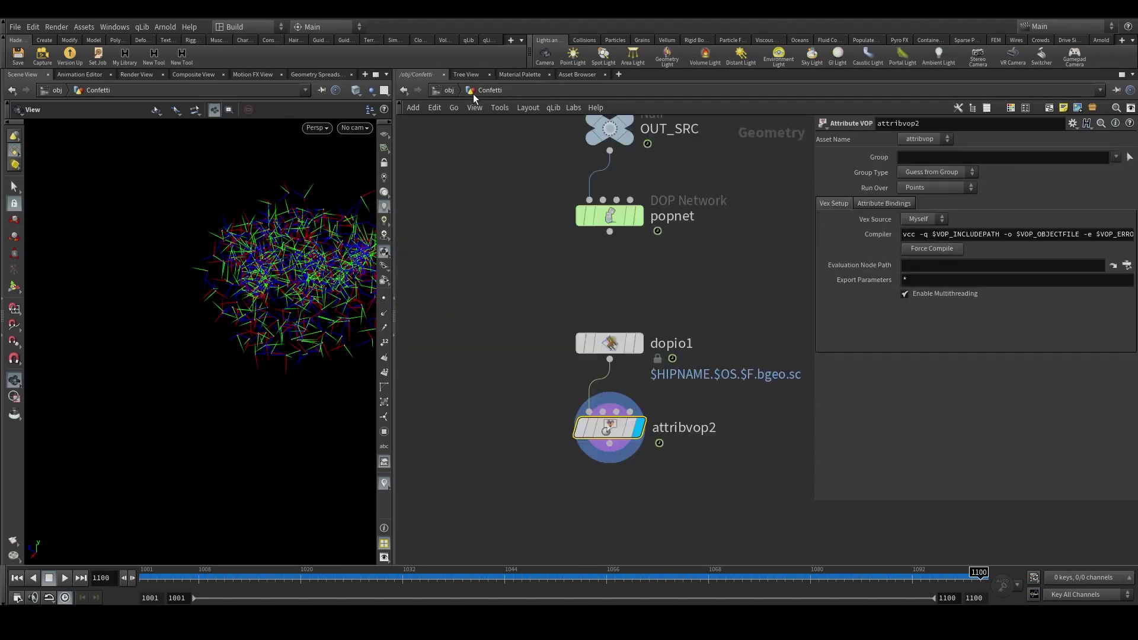
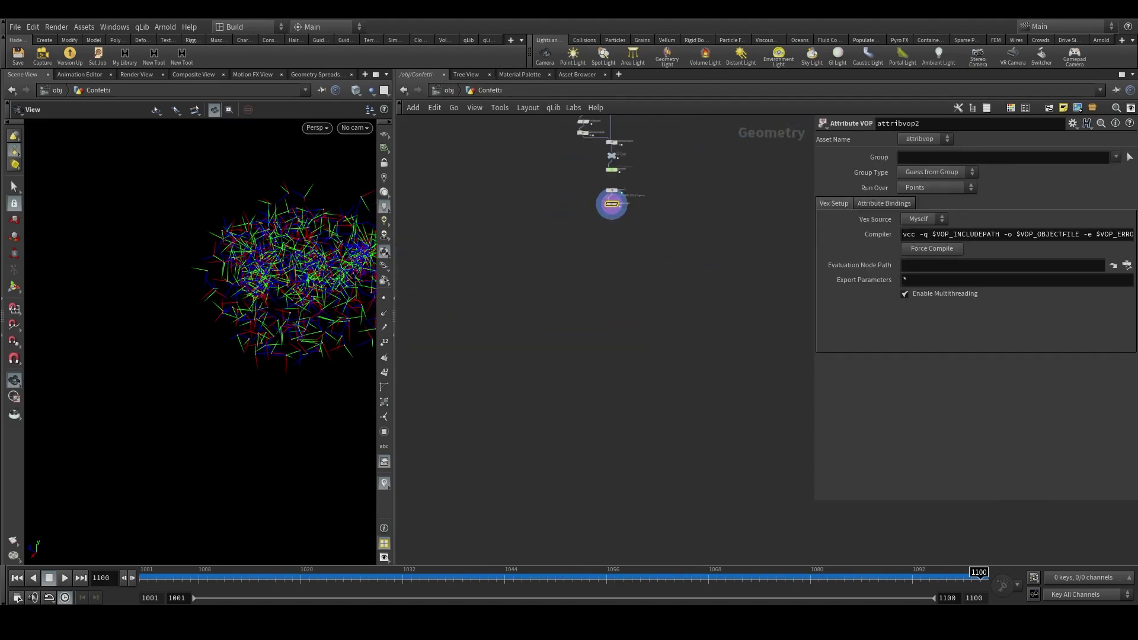
scroll(613, 207, "up", 4)
key("Tab")
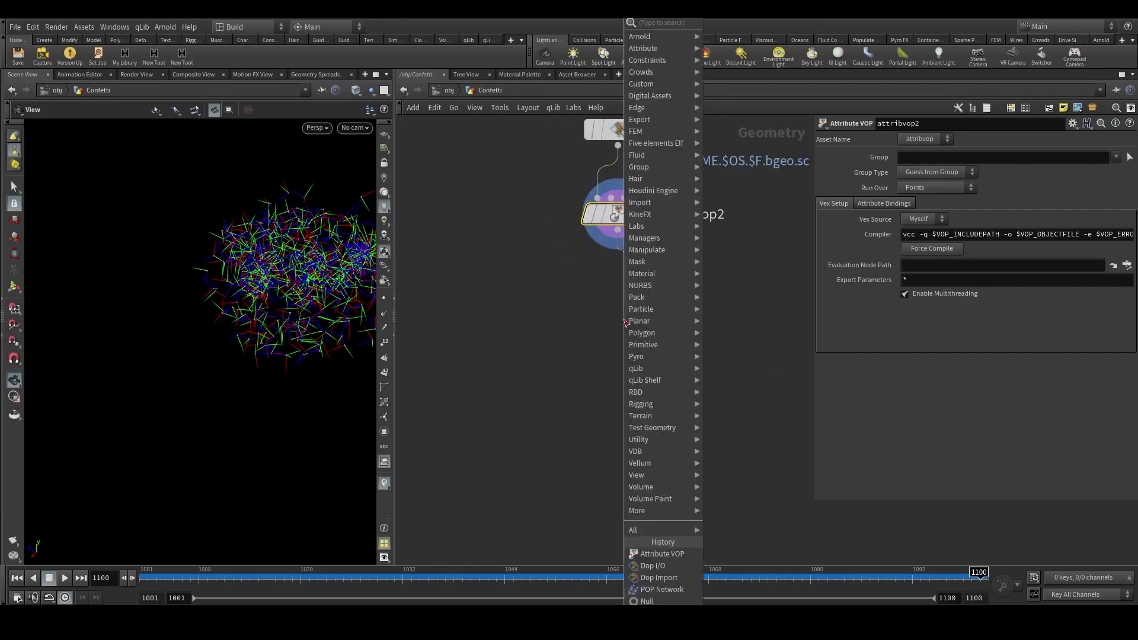
type("povr")
key("BackSpace")
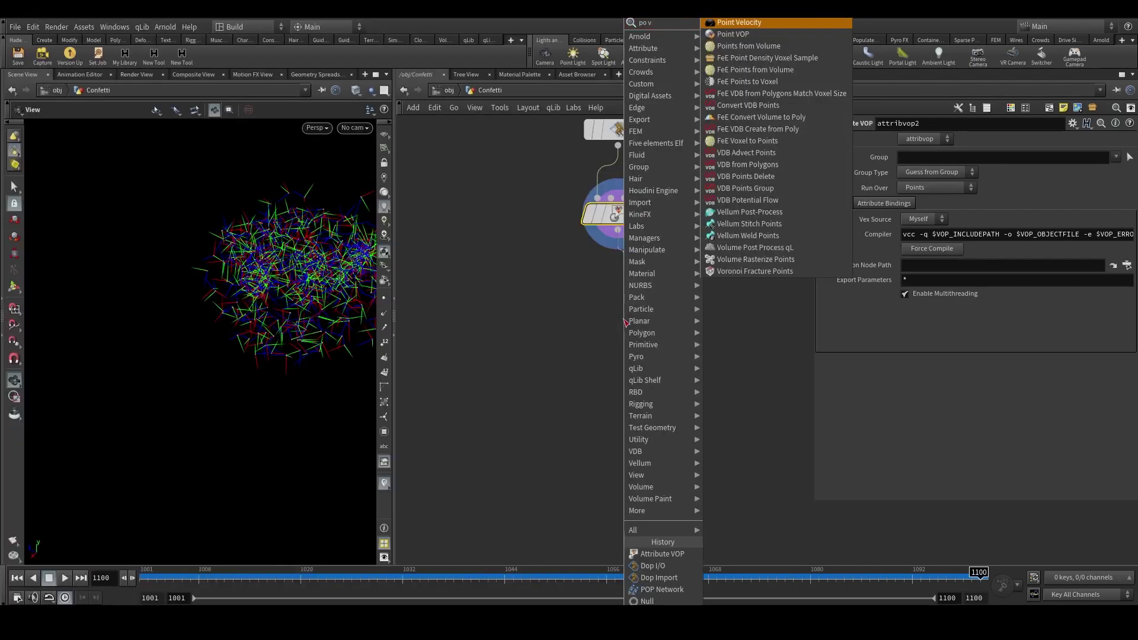
key("Return")
left_click(625, 323)
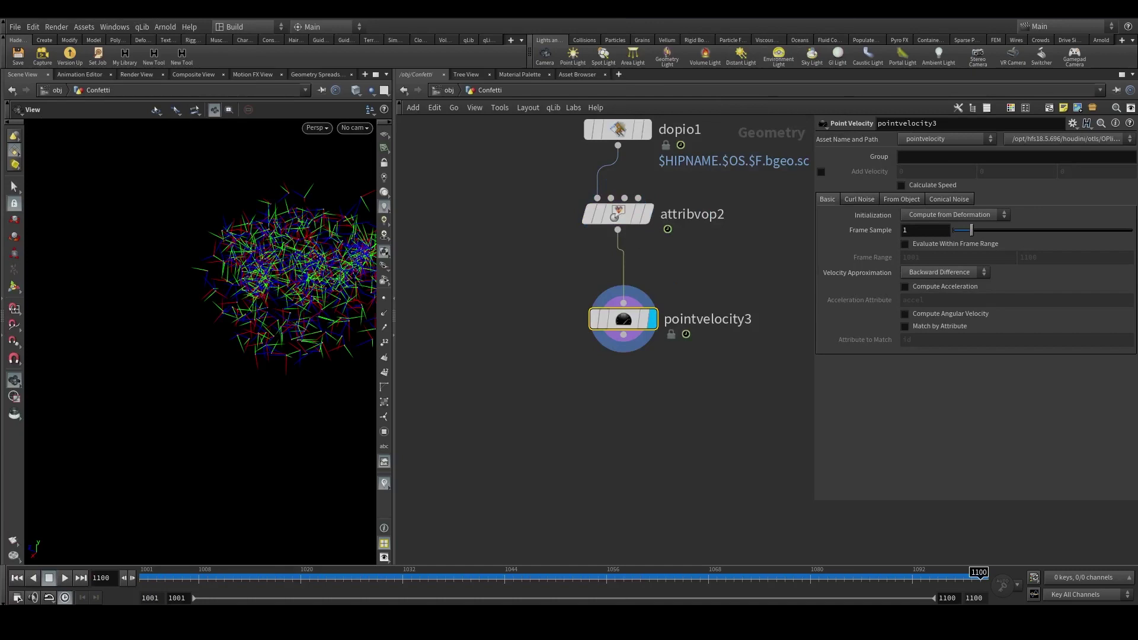
left_click(948, 326)
mouse_move(650, 329)
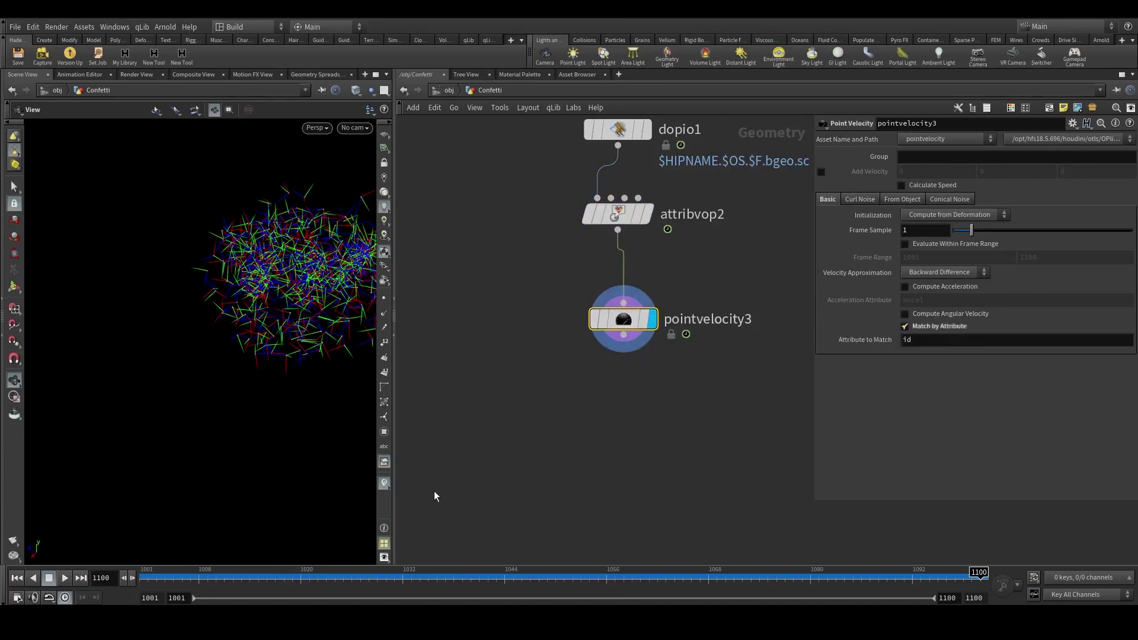
left_click(385, 480)
Add a Line node beside dopio1 and set its number of points to 250.
key("Tab")
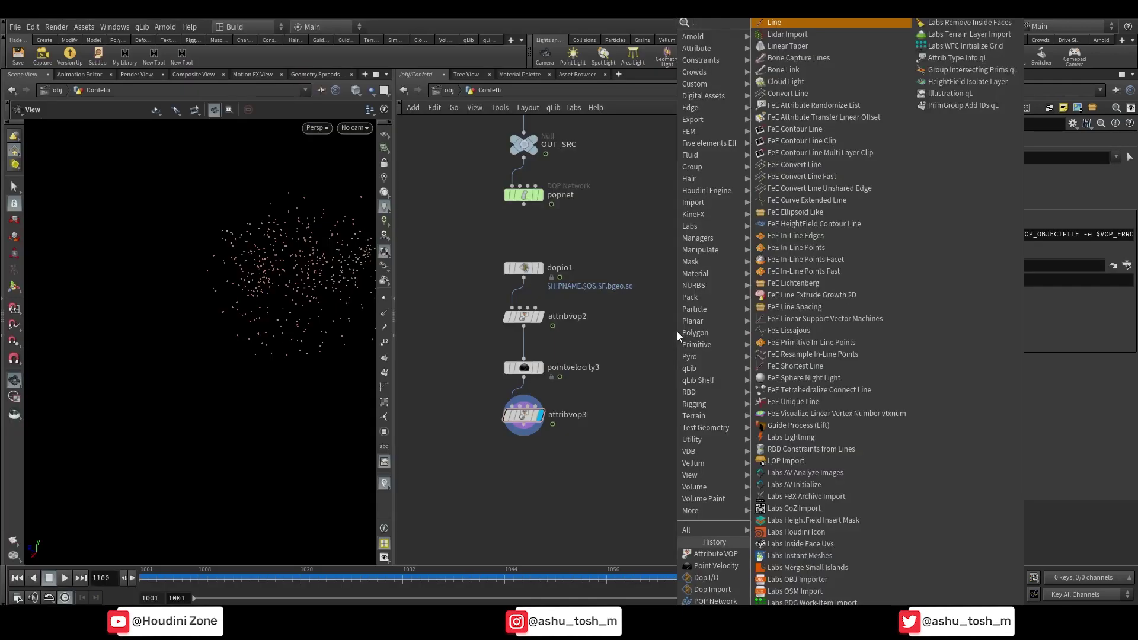
left_click(698, 271)
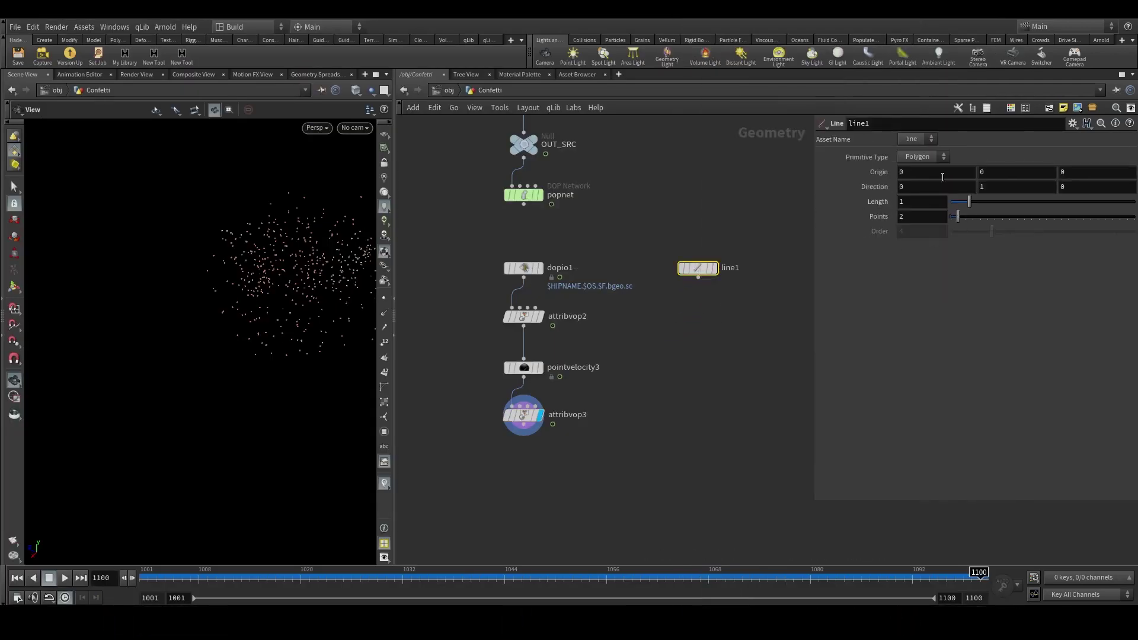
left_click(925, 217)
type("250")
key("Return")
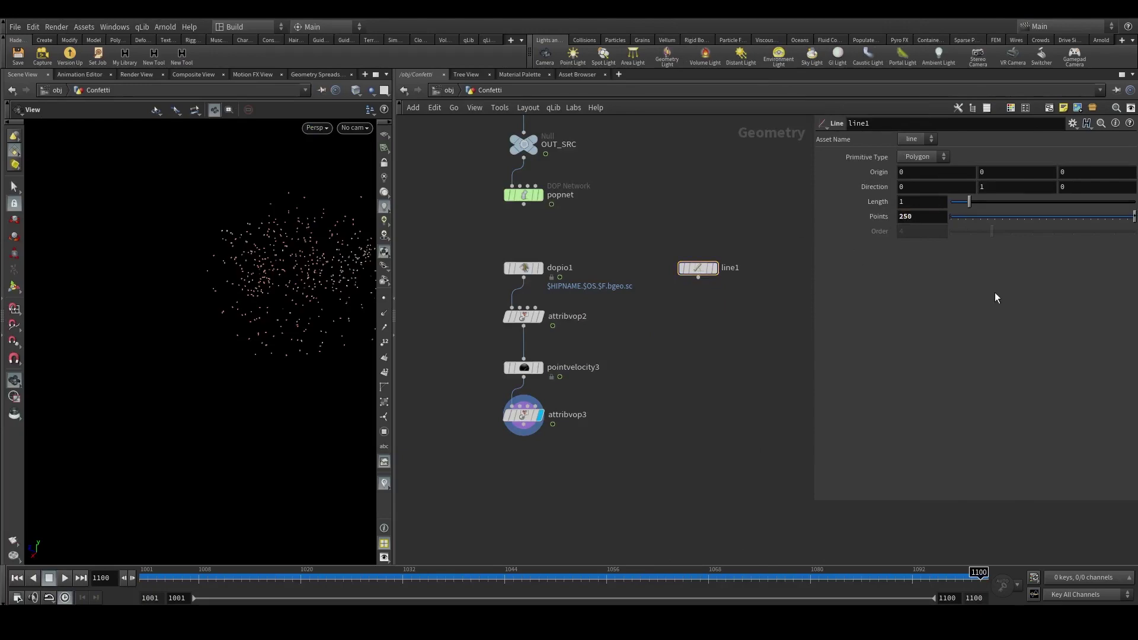
Add a UV Texture node after the line, display it, and set Texture Type to Rows & Columns and Attribute Class to Point.
left_click(695, 280)
key("Tab")
type("uvte")
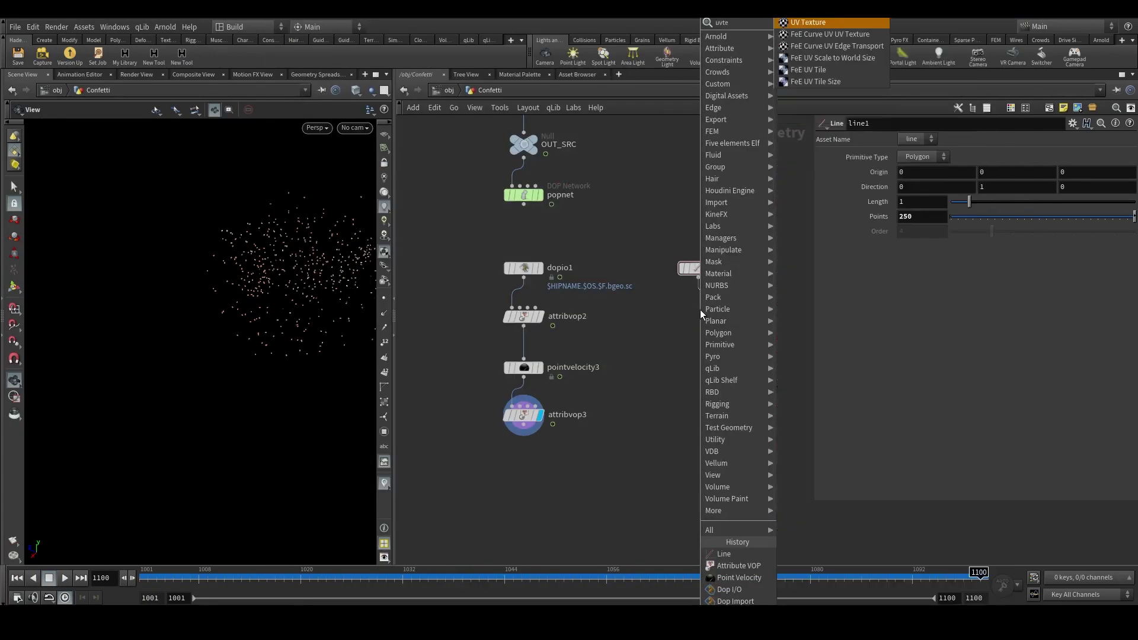
key("Return")
scroll(700, 314, "up", 4)
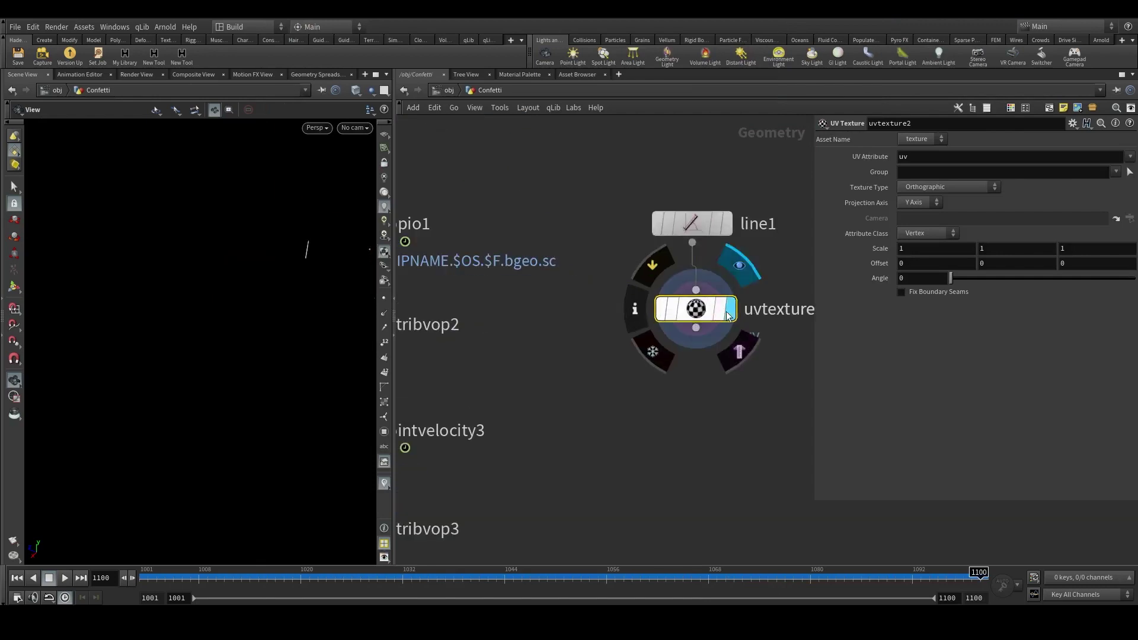
left_click(930, 185)
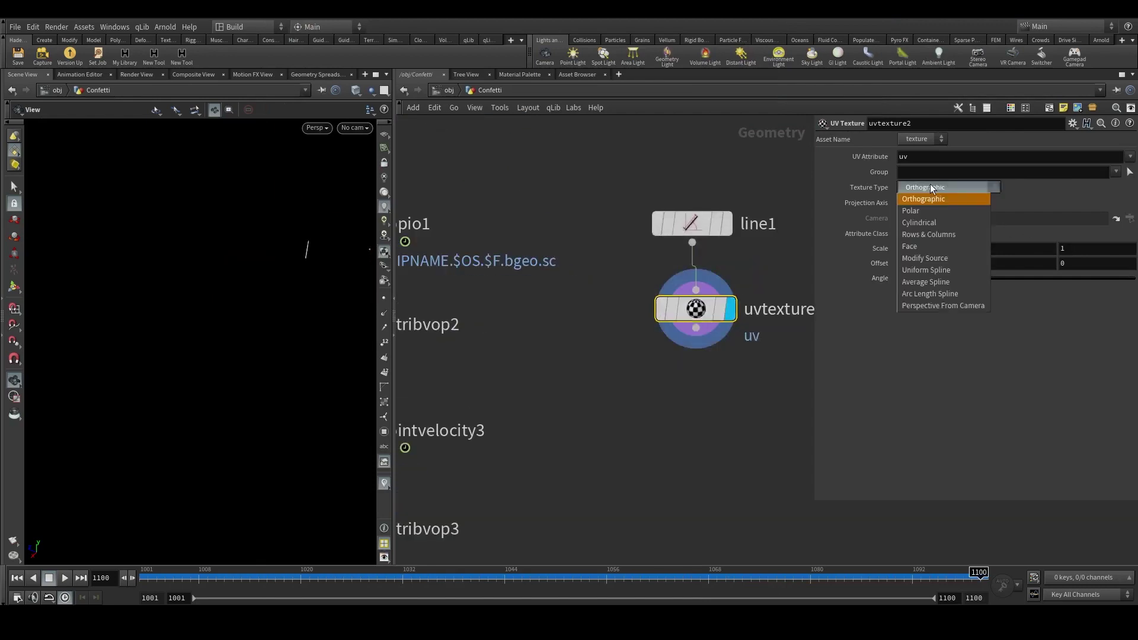
left_click(931, 238)
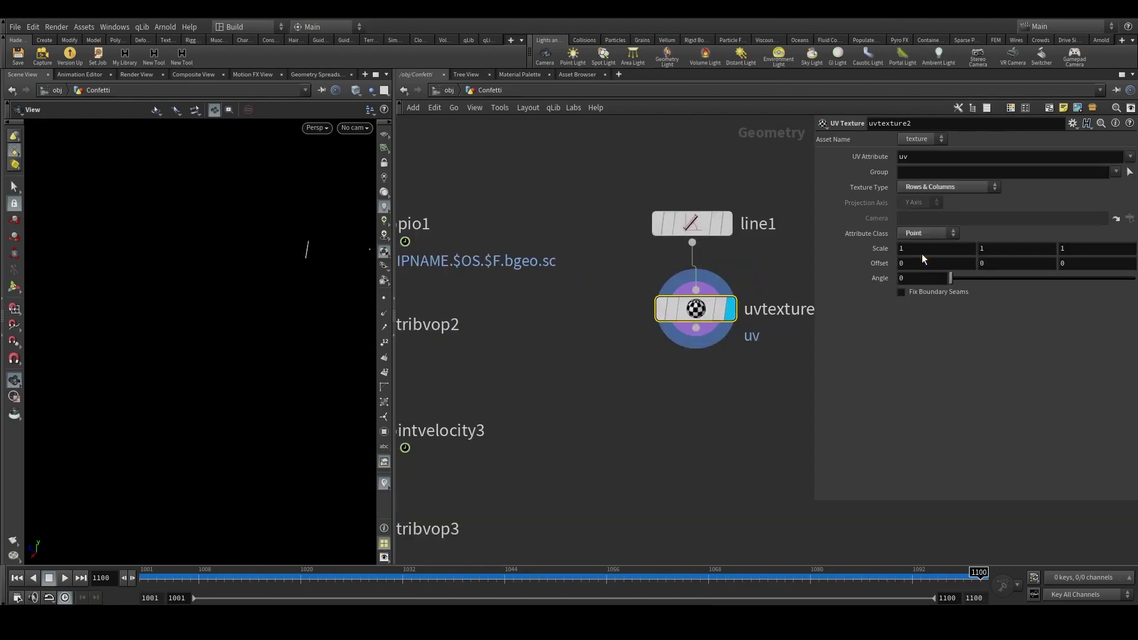
Add an Attribute VOP after the UV Texture node and open its VOP network.
key("h")
key("Tab")
left_click(737, 577)
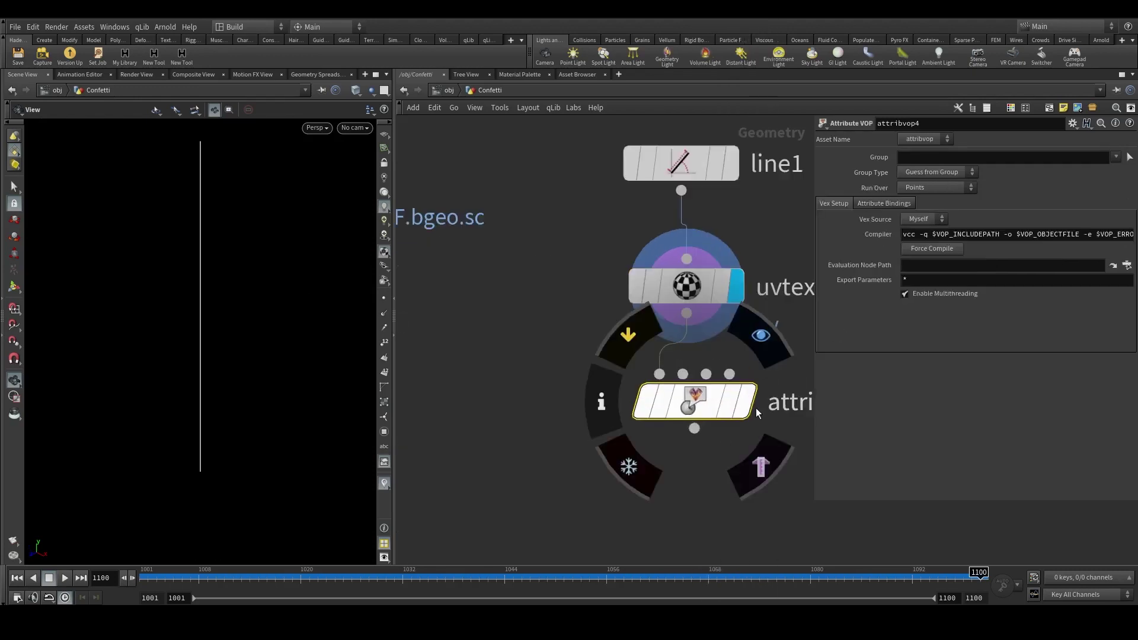
double_click(695, 398)
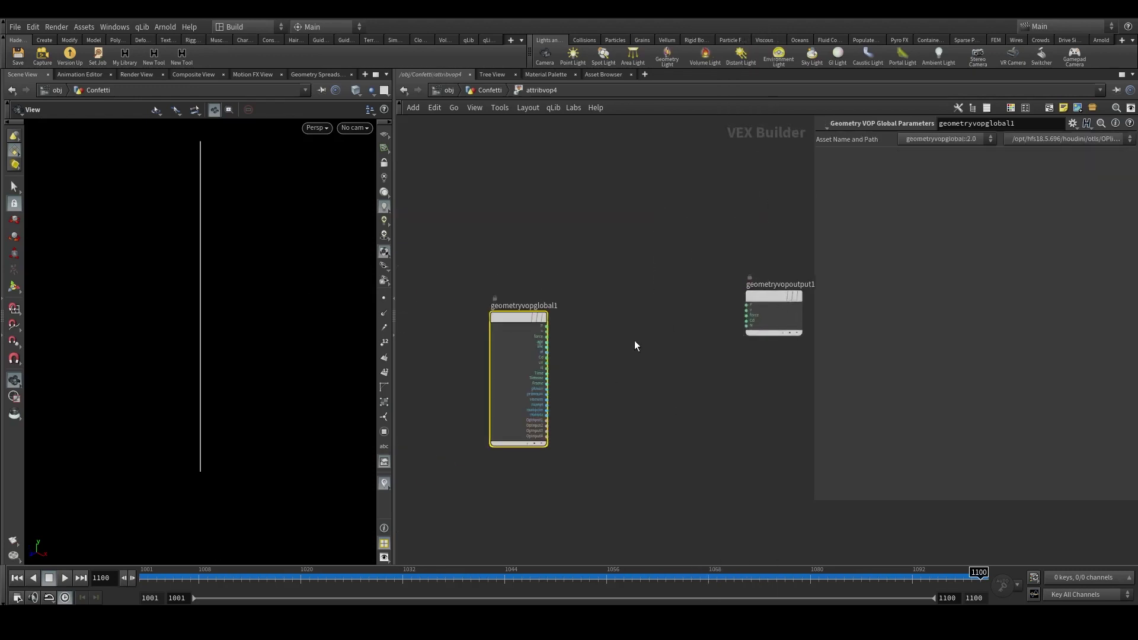
Add a Vector to Float node and connect the global uv output to its vec input.
key("Tab")
type("vec t")
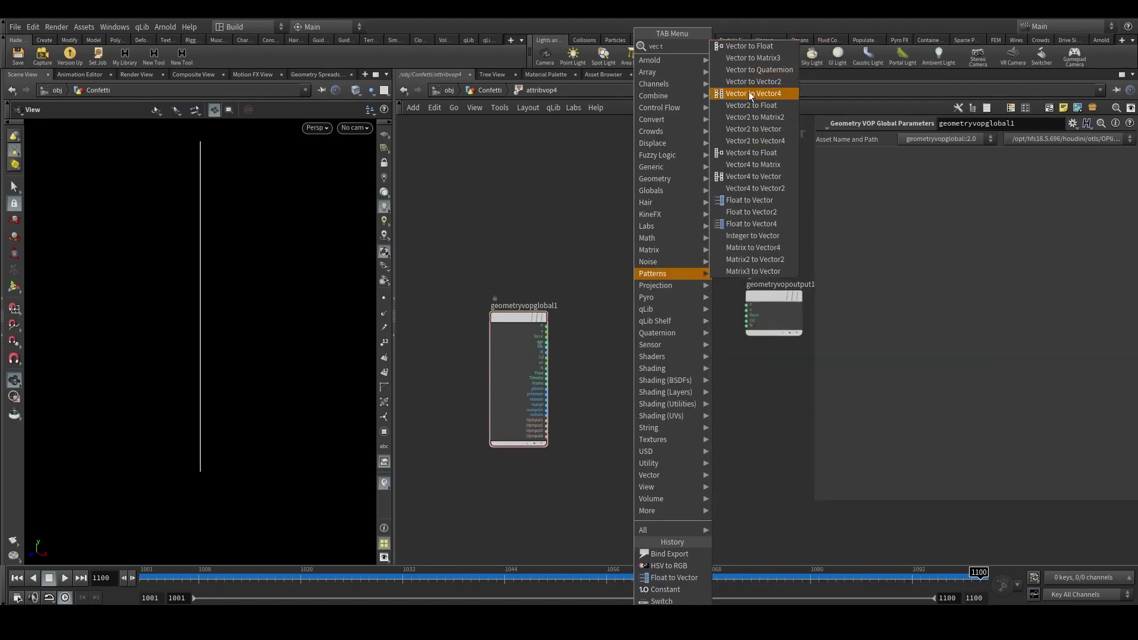
left_click(749, 105)
left_click(626, 396)
scroll(570, 382, "up", 3)
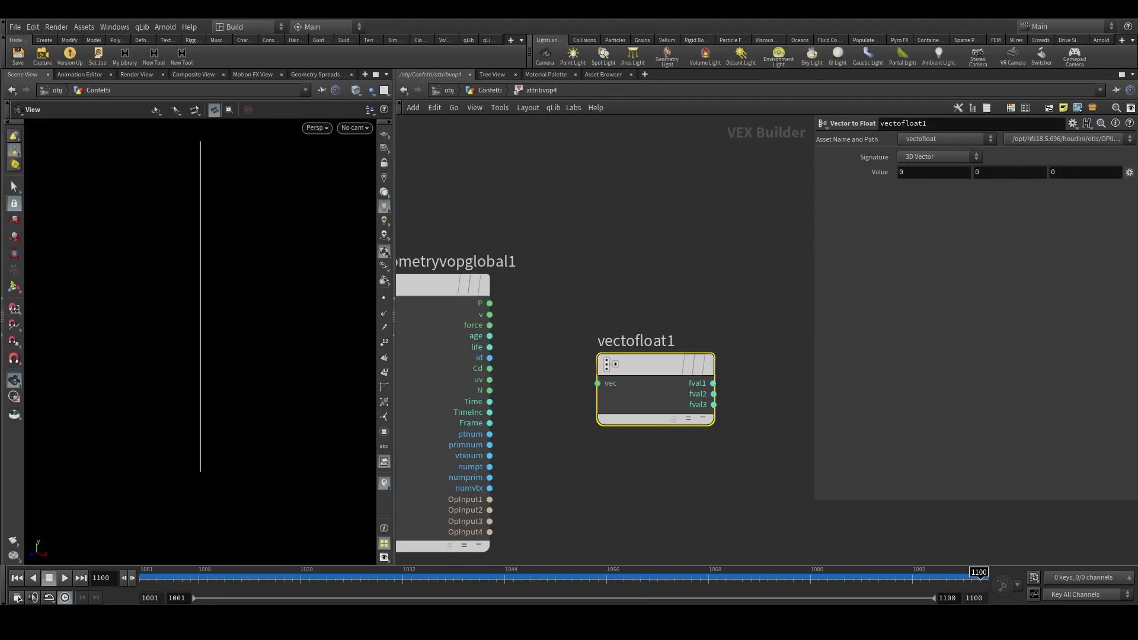
left_click_drag(489, 379, 597, 382)
scroll(593, 367, "down", 2)
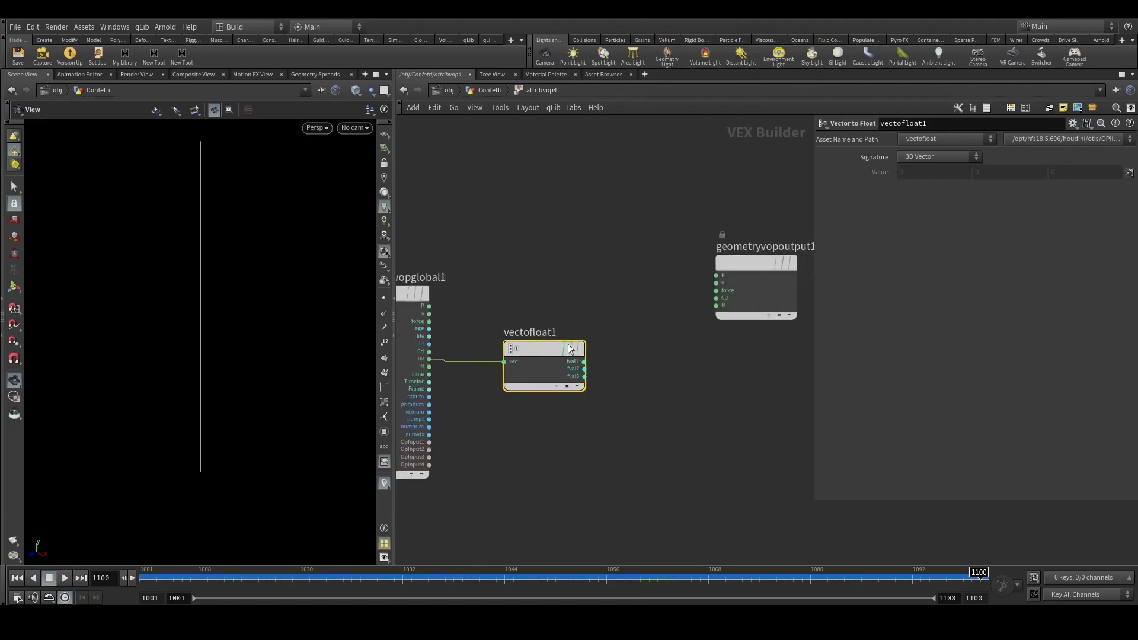
Add a Ramp Parameter fed by the Vector to Float node's fval1 output and connect its ramp output to Cd on the geometry output.
scroll(571, 344, "up", 2)
left_click(588, 366)
left_click(626, 309)
mouse_move(637, 168)
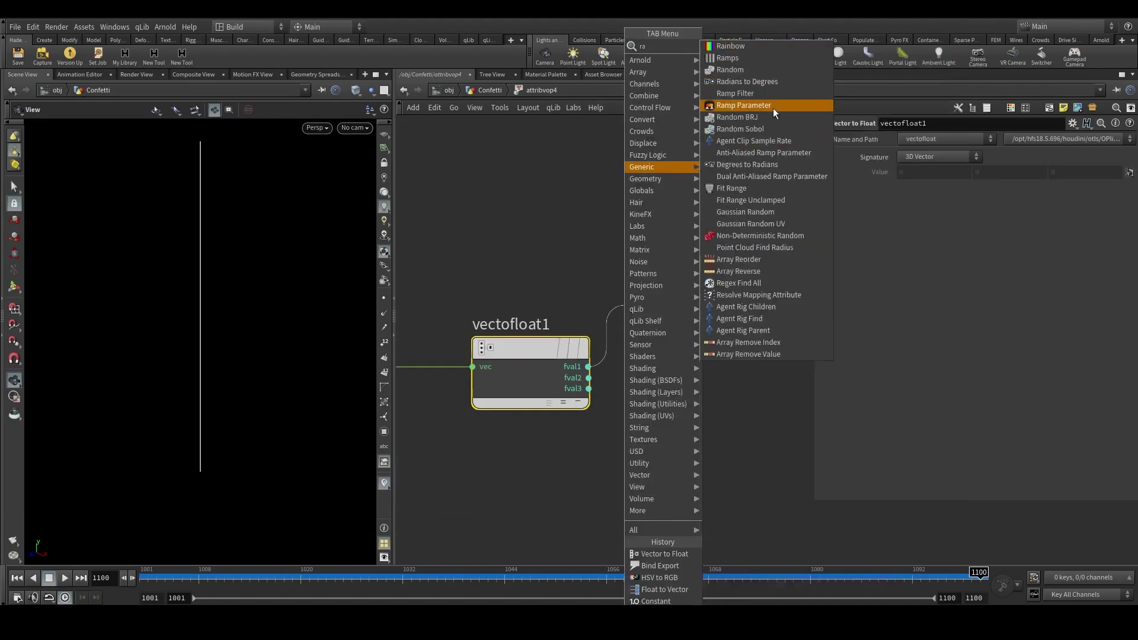
left_click(773, 107)
left_click(761, 327)
middle_click_drag(759, 326, 574, 328)
left_click(622, 325)
left_click(593, 276)
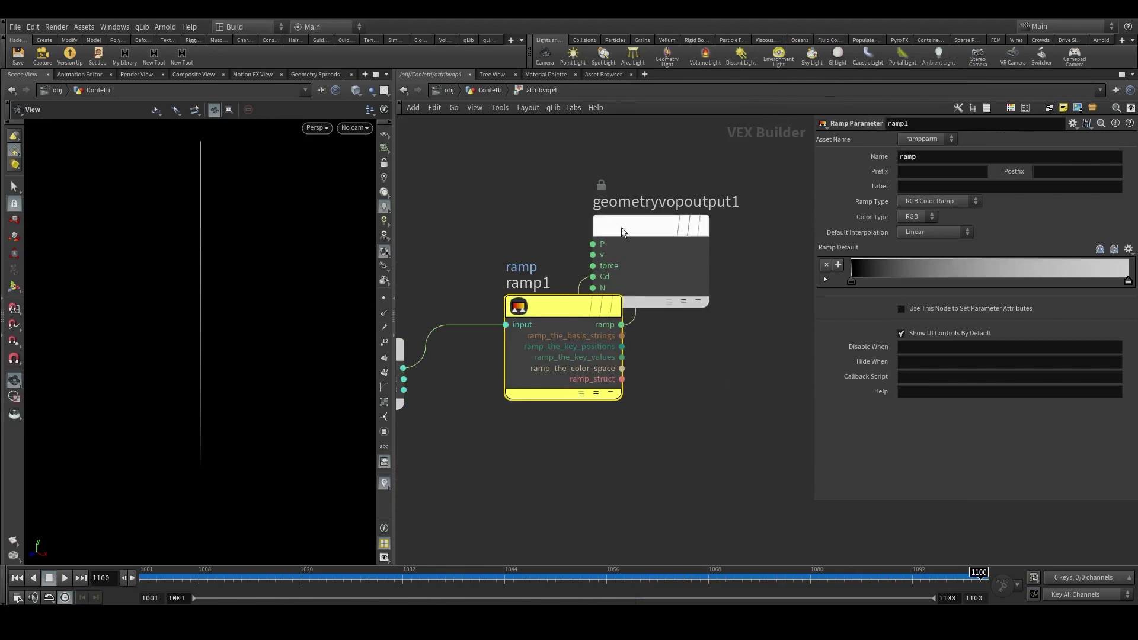
left_click_drag(622, 231, 751, 219)
Return to the geometry network, color the ramp's first point red, and add a green point about a quarter of the way along.
key("u")
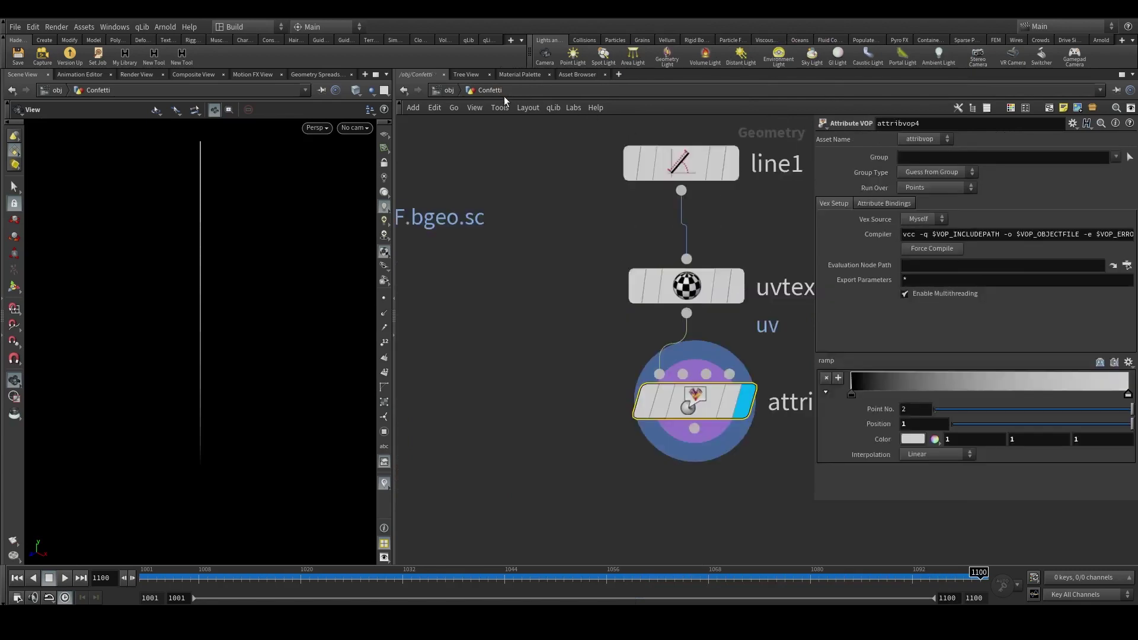
double_click(851, 394)
left_click(811, 326)
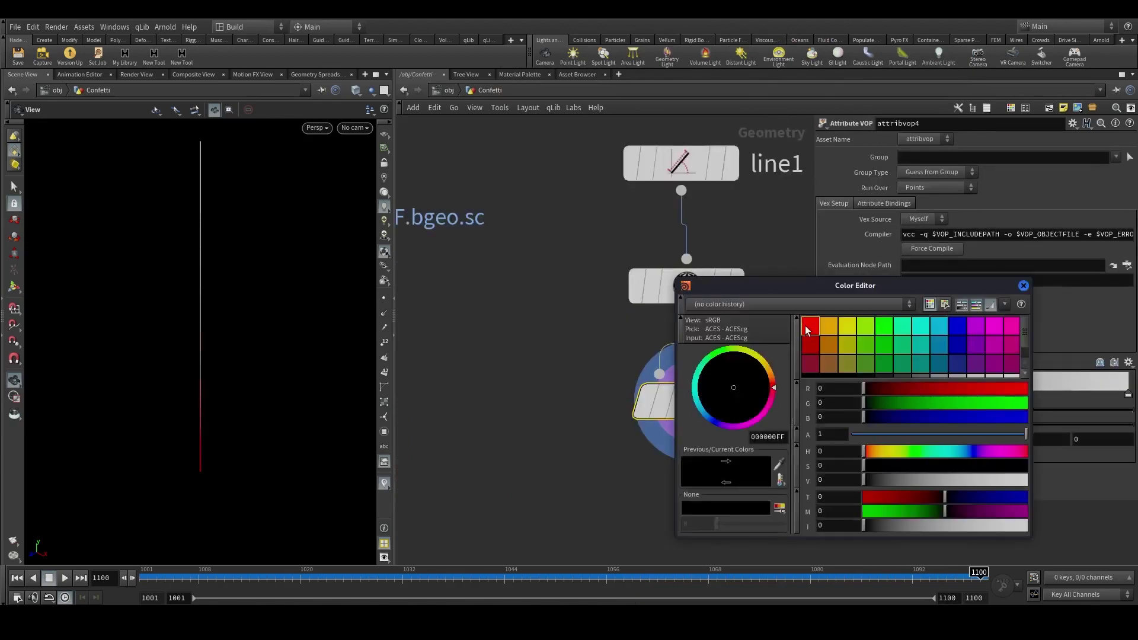
left_click(1024, 285)
double_click(915, 386)
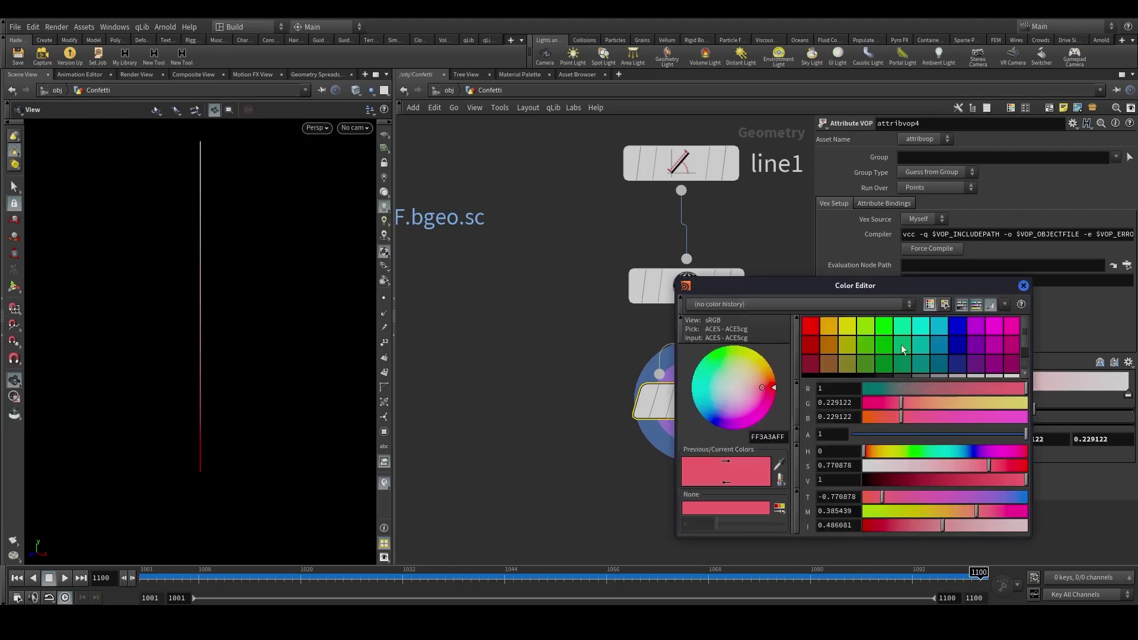
left_click(876, 328)
left_click(1024, 286)
Add a magenta ramp point at about 0.55 and color the ramp's end point blue.
double_click(1015, 386)
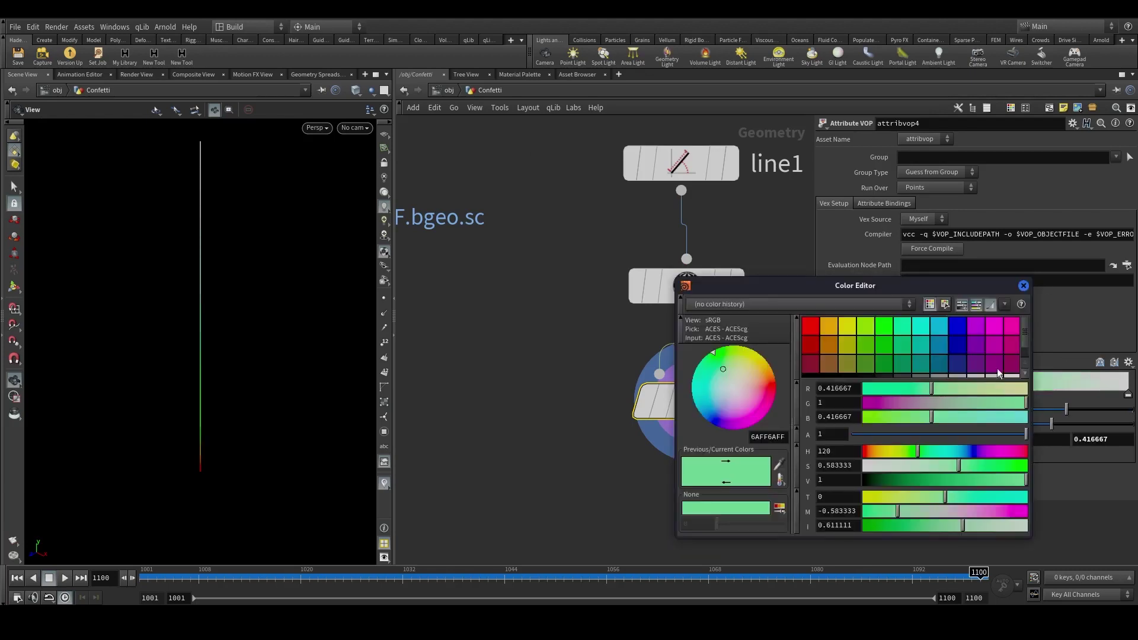
left_click(1012, 325)
left_click(1024, 286)
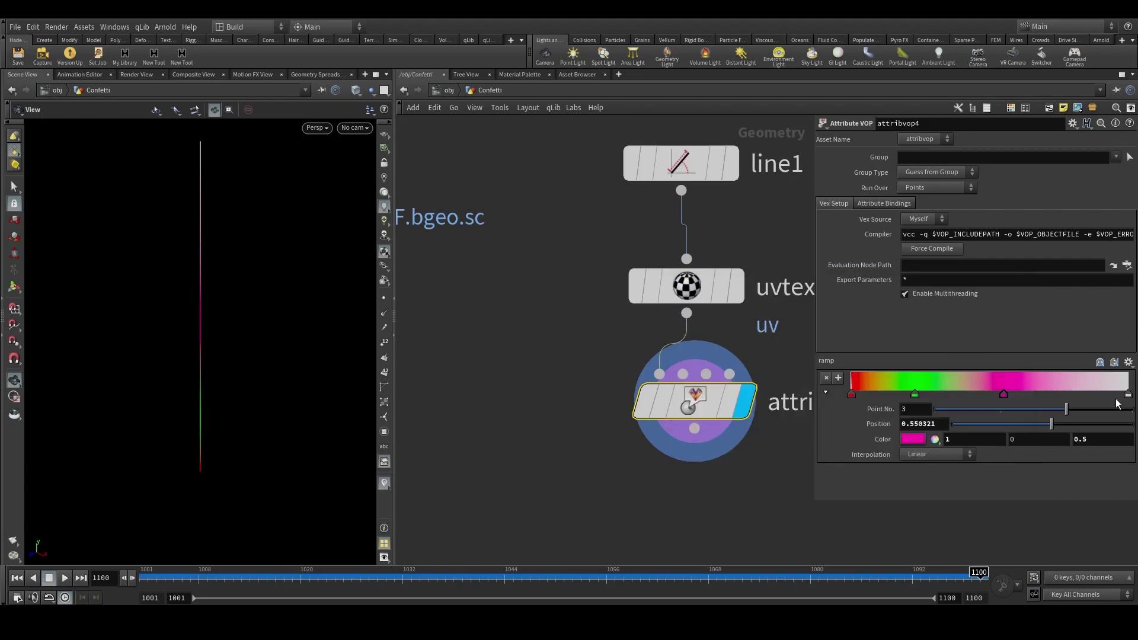
double_click(1128, 396)
left_click(957, 325)
left_click(1024, 285)
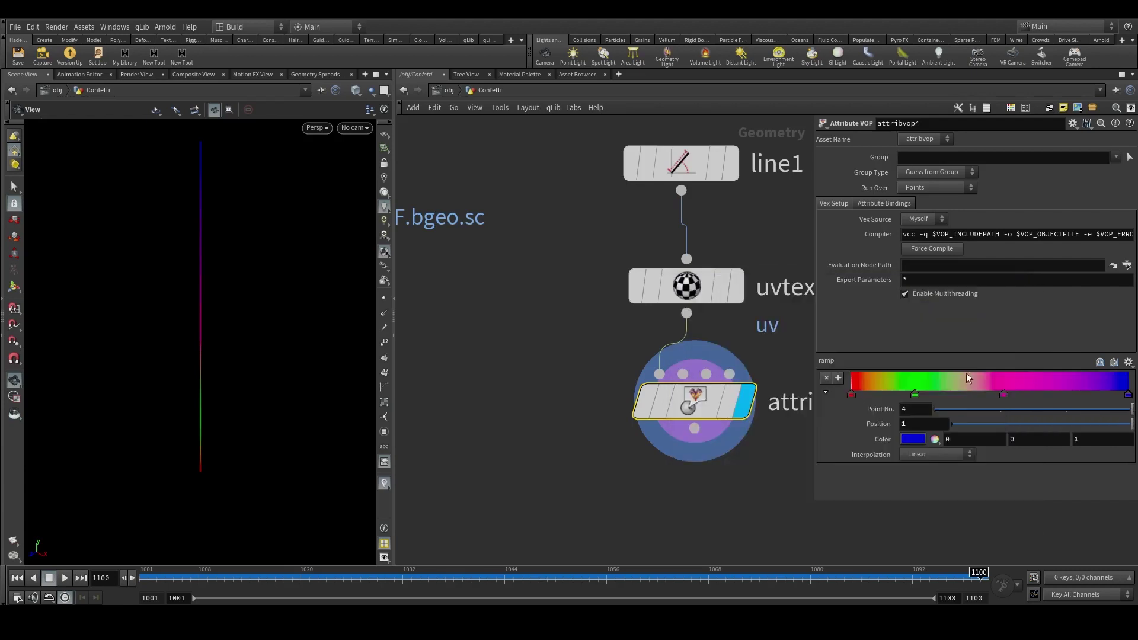
Set the ramp interpolation to Constant, move the magenta point slightly toward green, and move the blue point to about 0.79.
left_click(921, 454)
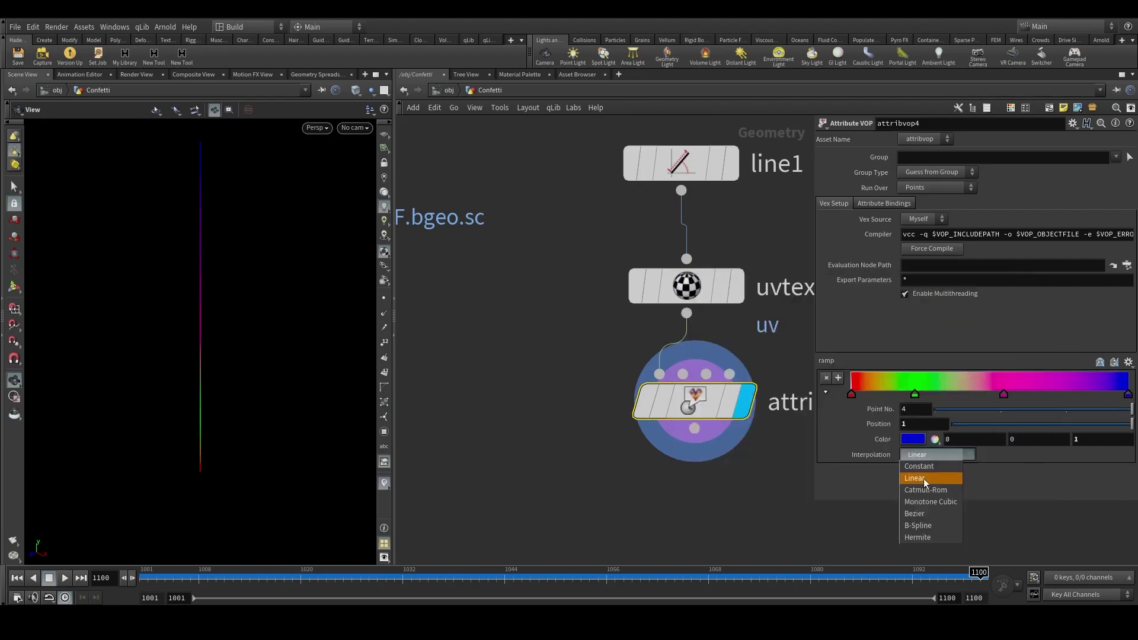
left_click(920, 461)
left_click(1004, 393)
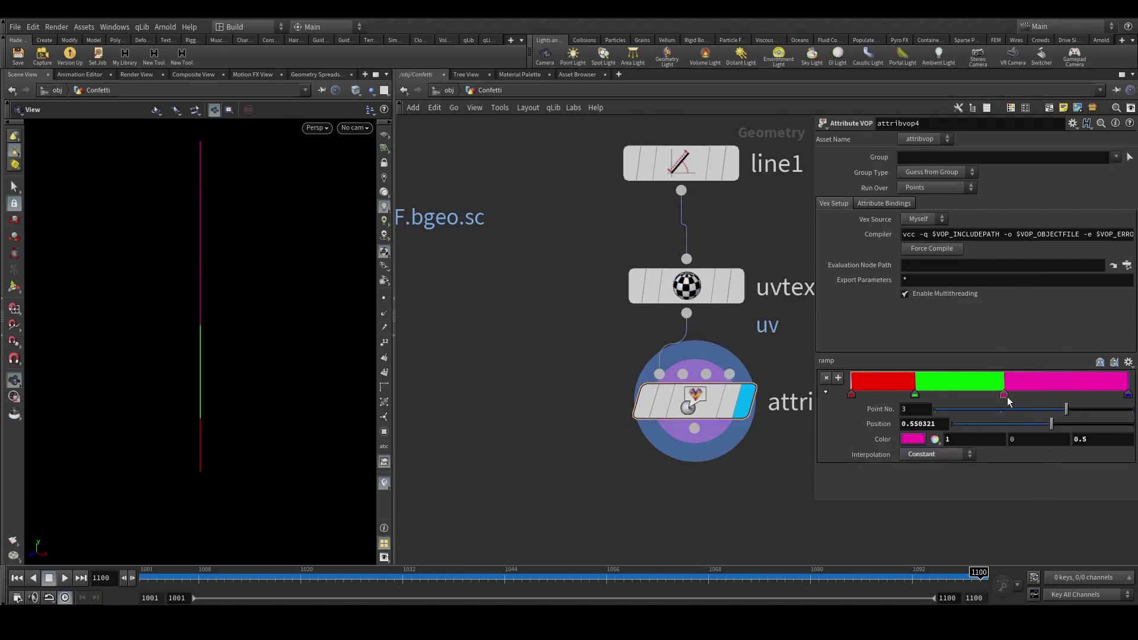
left_click_drag(1002, 394, 993, 393)
left_click_drag(1128, 394, 1070, 394)
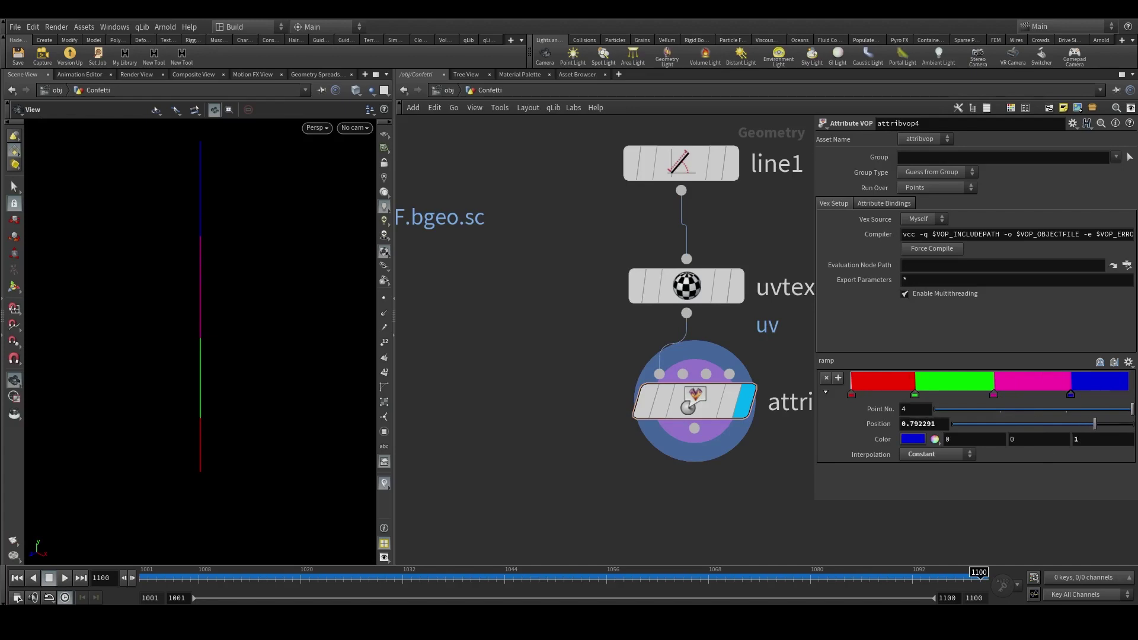
Add an Add node after attribvop4, display it, and enable Delete Geometry But Keep the Points.
middle_click_drag(807, 460, 784, 354)
left_click(672, 324)
key("Tab")
type("add")
key("Return")
left_click(679, 390)
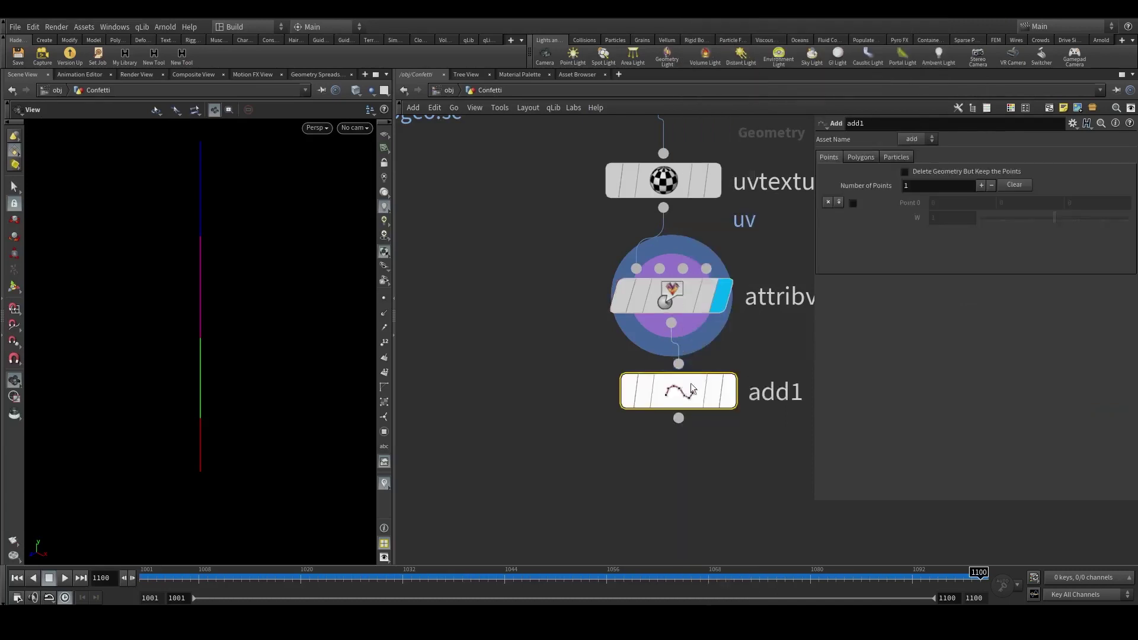
left_click_drag(693, 389, 693, 408)
left_click(729, 411)
left_click(952, 171)
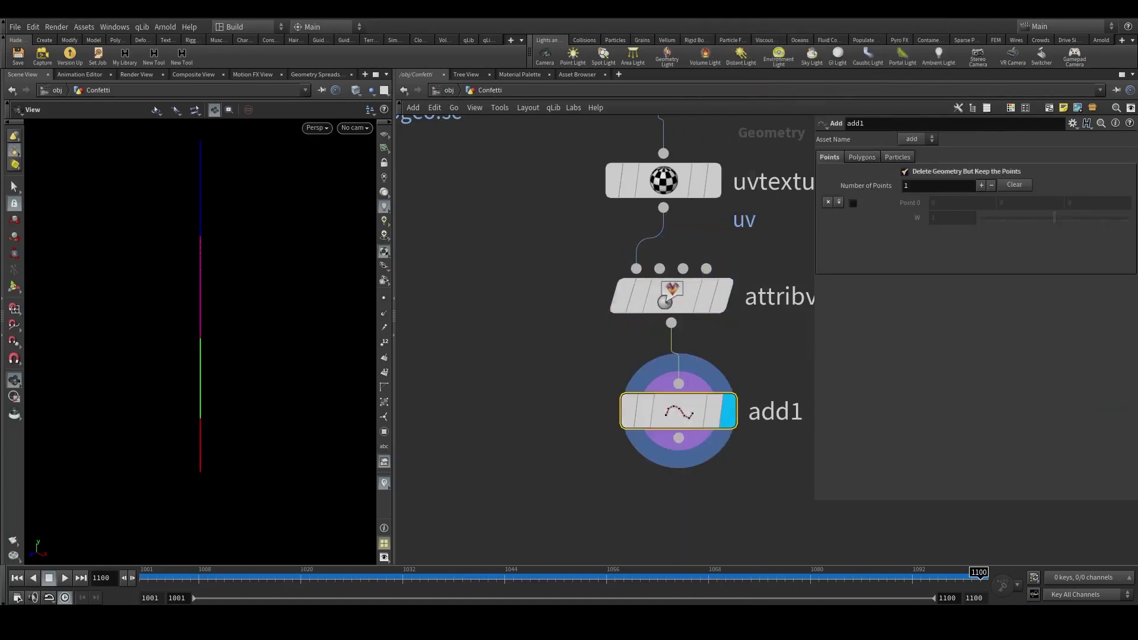
right_click_drag(175, 376, 209, 549)
key("g")
middle_click_drag(603, 463, 631, 329)
key("Tab")
type("at wra")
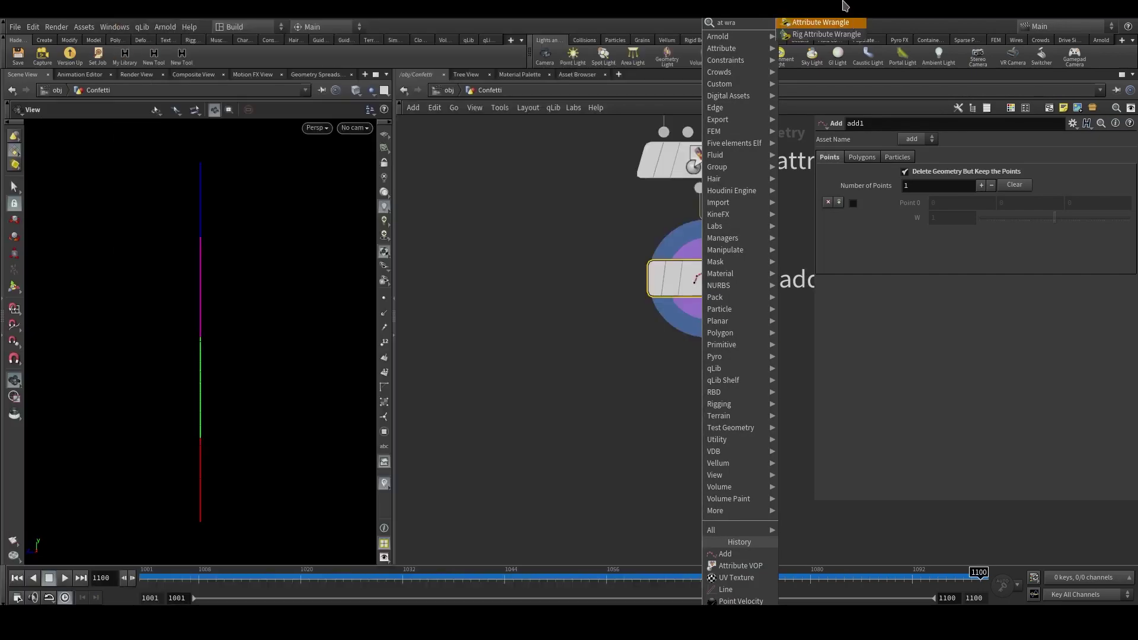
left_click(834, 23)
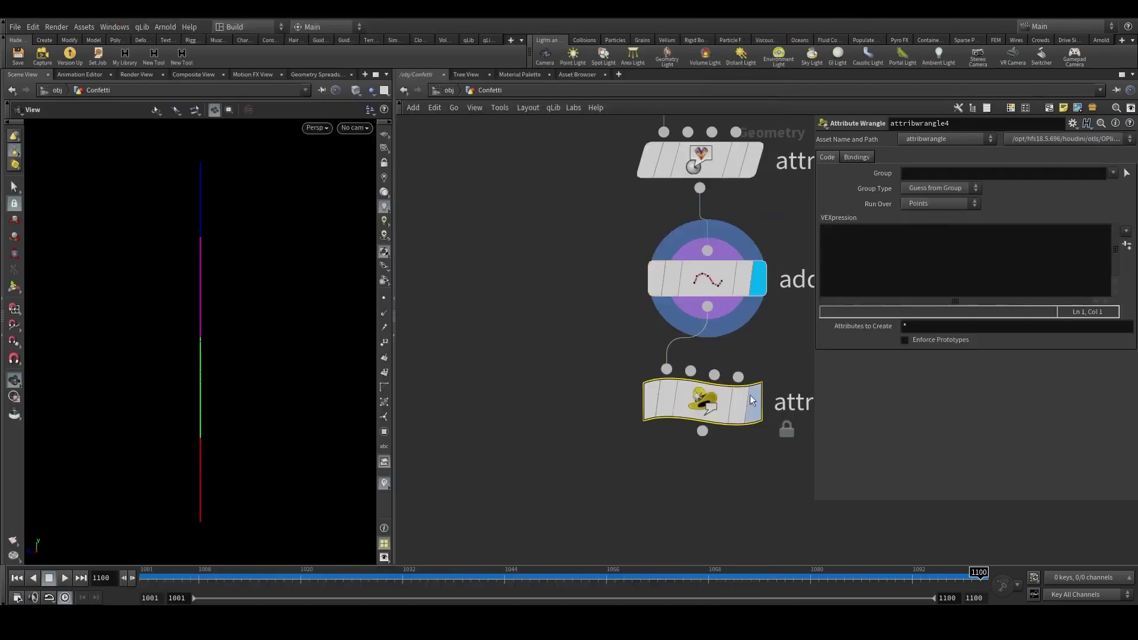
left_click(920, 239)
type("@P =")
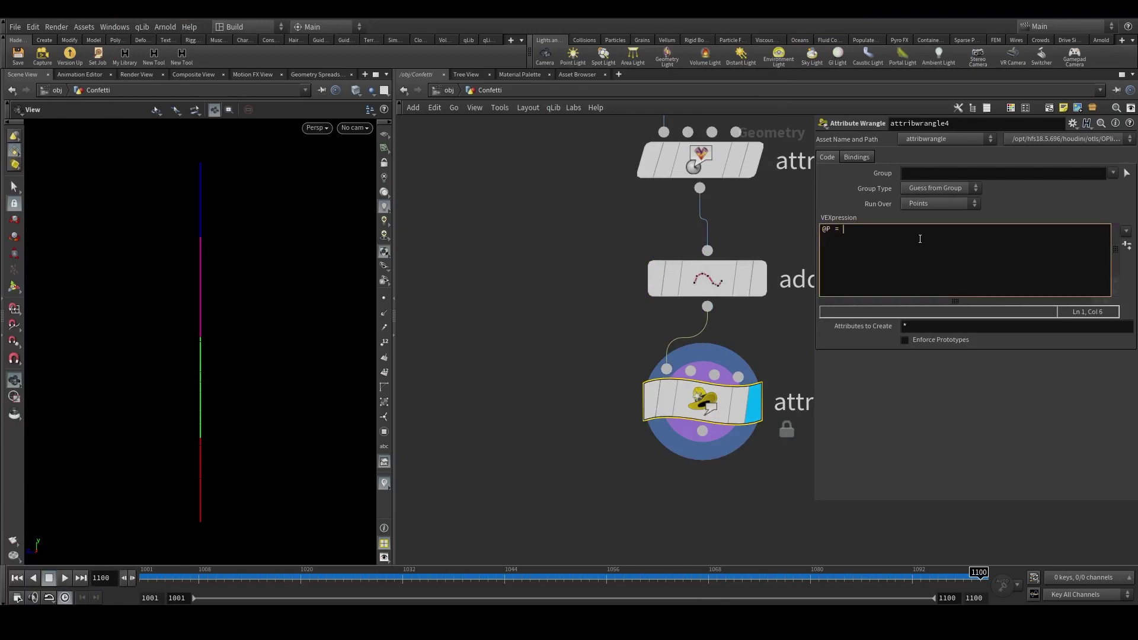
type(" @Cd;")
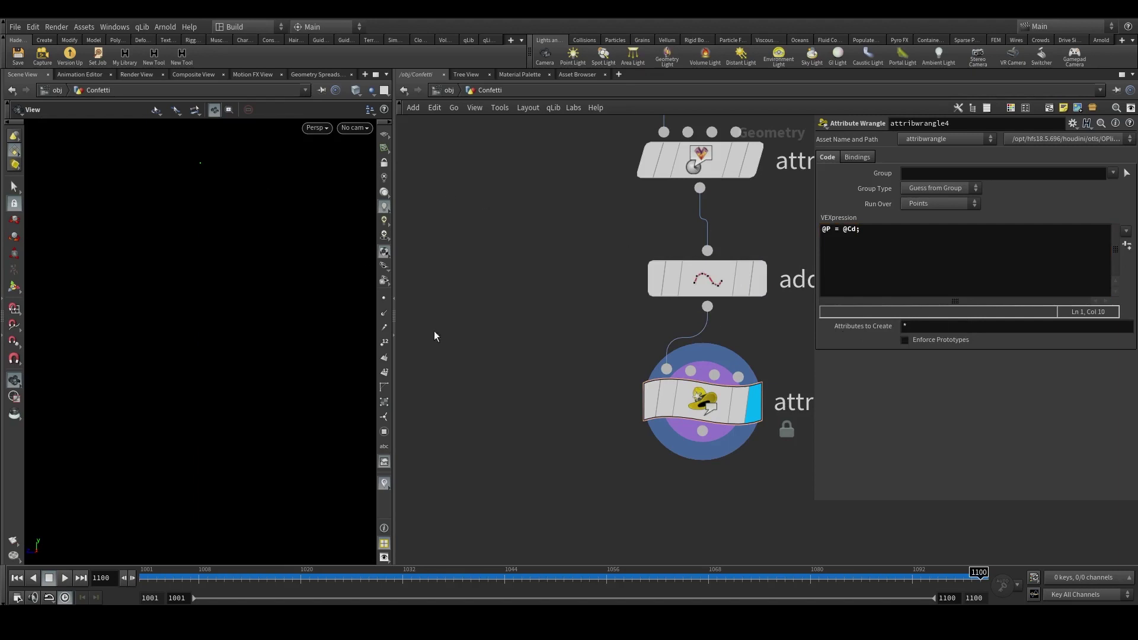
Add an Attribute VOP with attribvop3 in its first input and attribwrangle4 in its second, and display it.
scroll(638, 311, "down", 5)
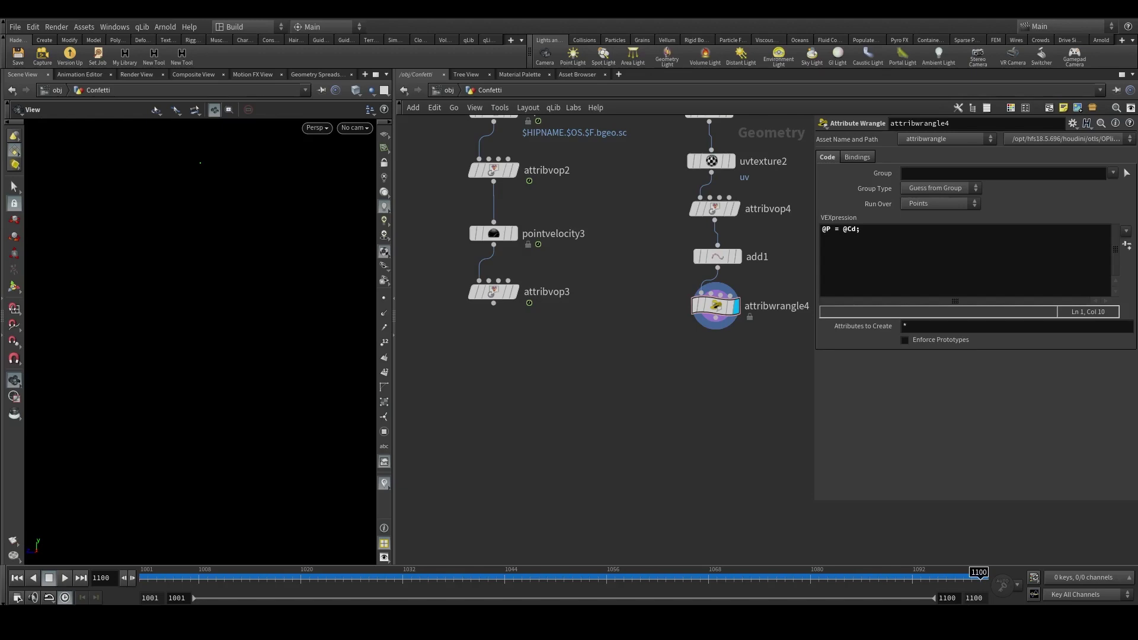
key("Tab")
type("at v")
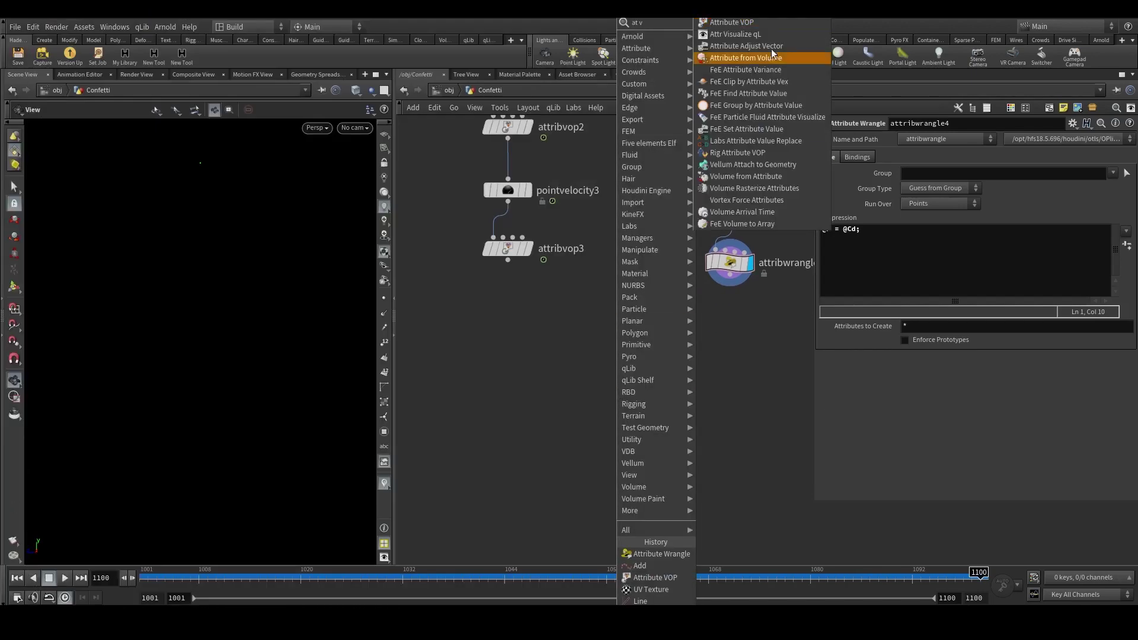
left_click(744, 22)
left_click(631, 389)
left_click_drag(508, 261, 616, 374)
key("ctrl+z")
key("z")
key("ctrl+z")
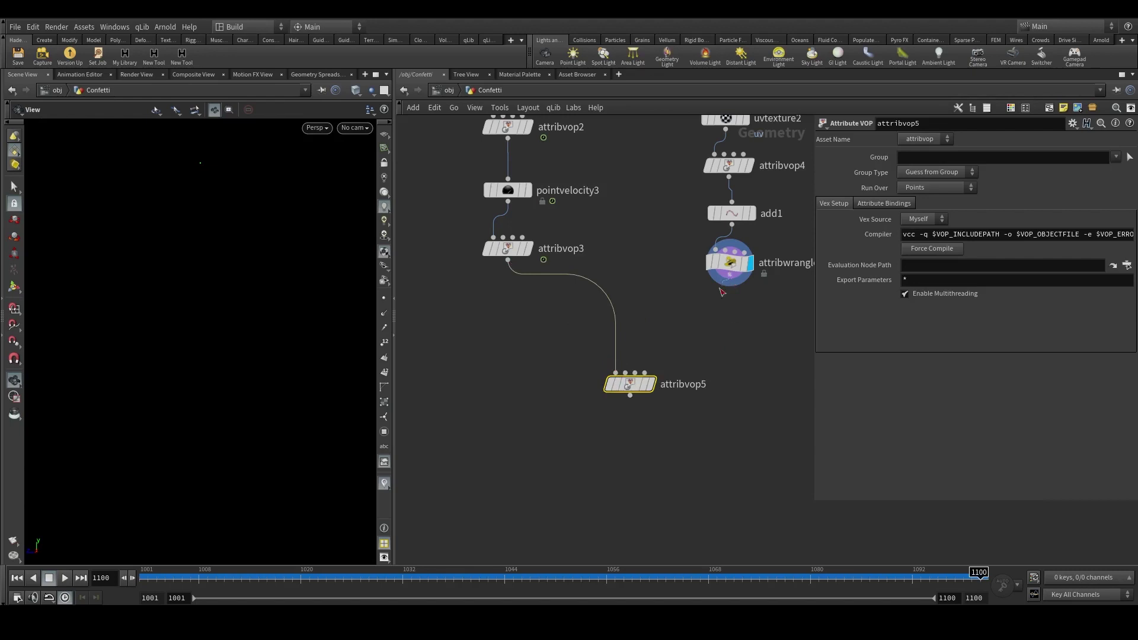
left_click_drag(725, 289, 624, 374)
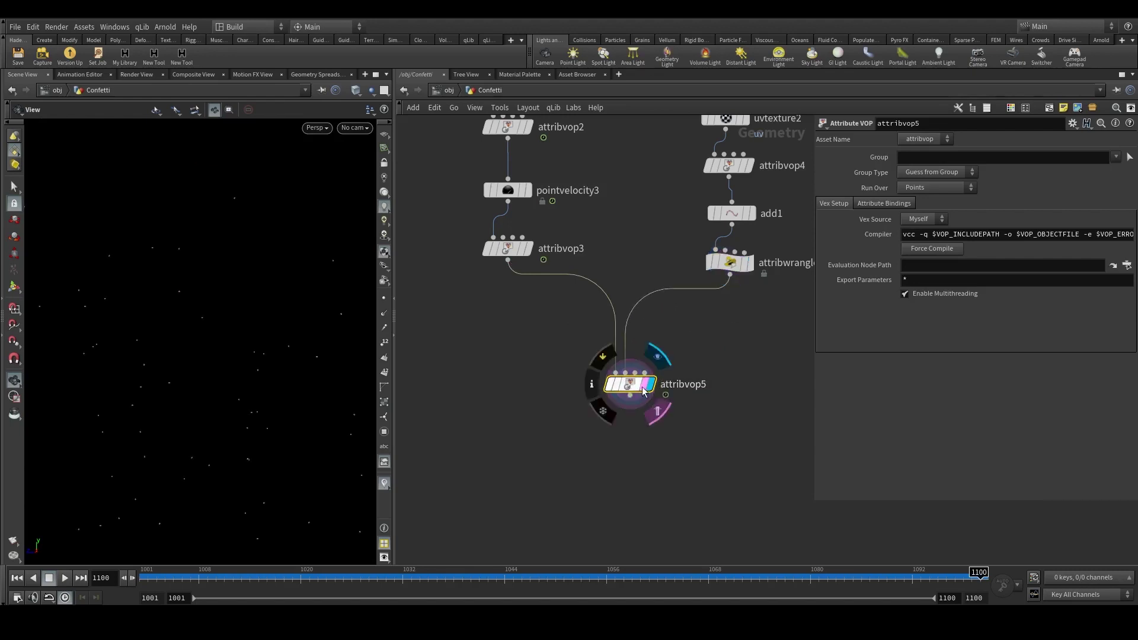
Inside attribvop5, add an Import Point Attribute node and connect the global OpInput2 output to its file input.
double_click(628, 387)
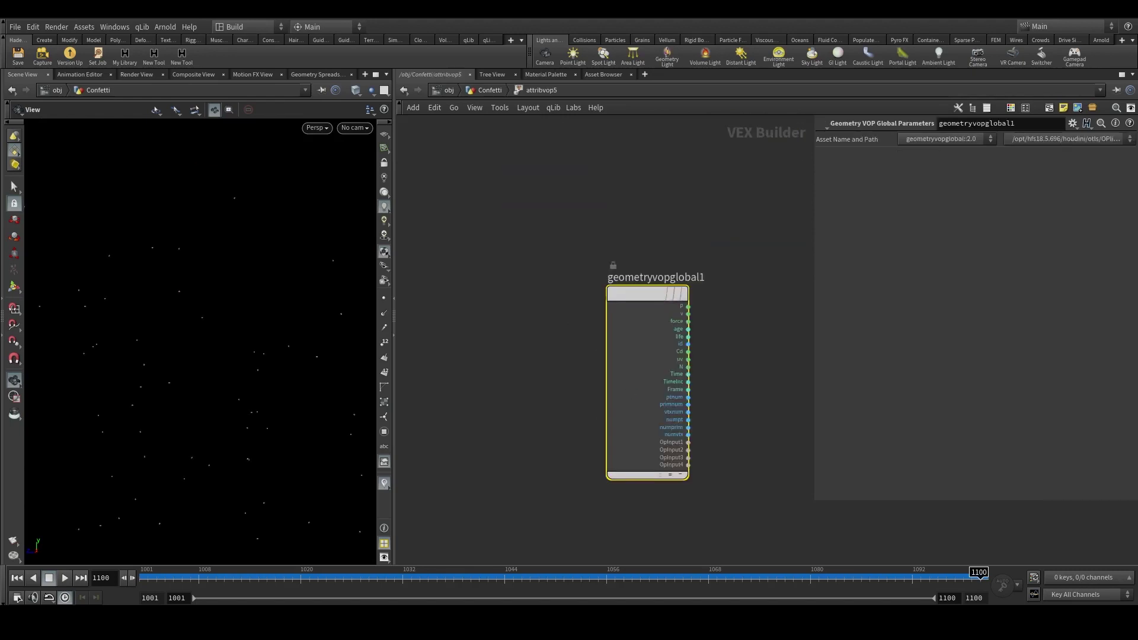
scroll(592, 360, "down", 5)
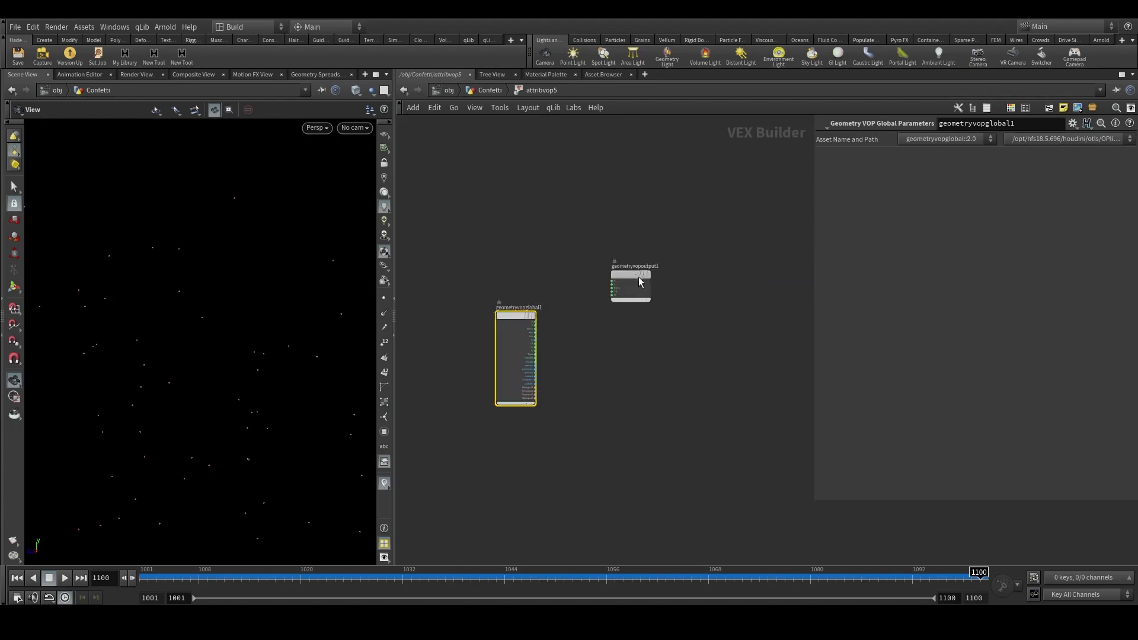
key("Tab")
type("Imp")
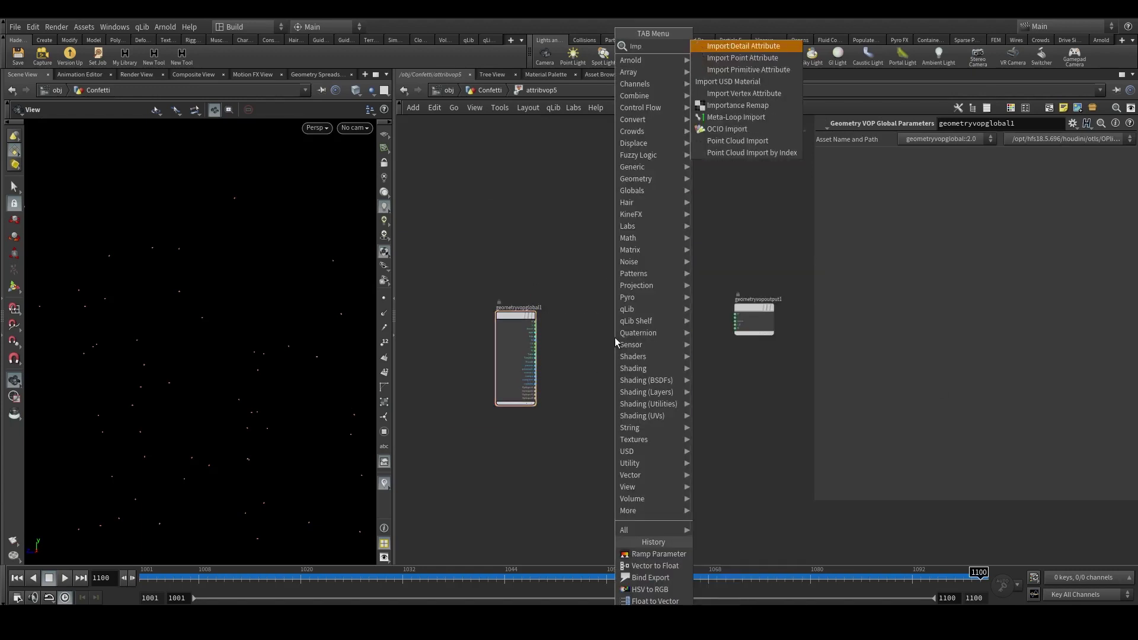
key("Down")
key("Return")
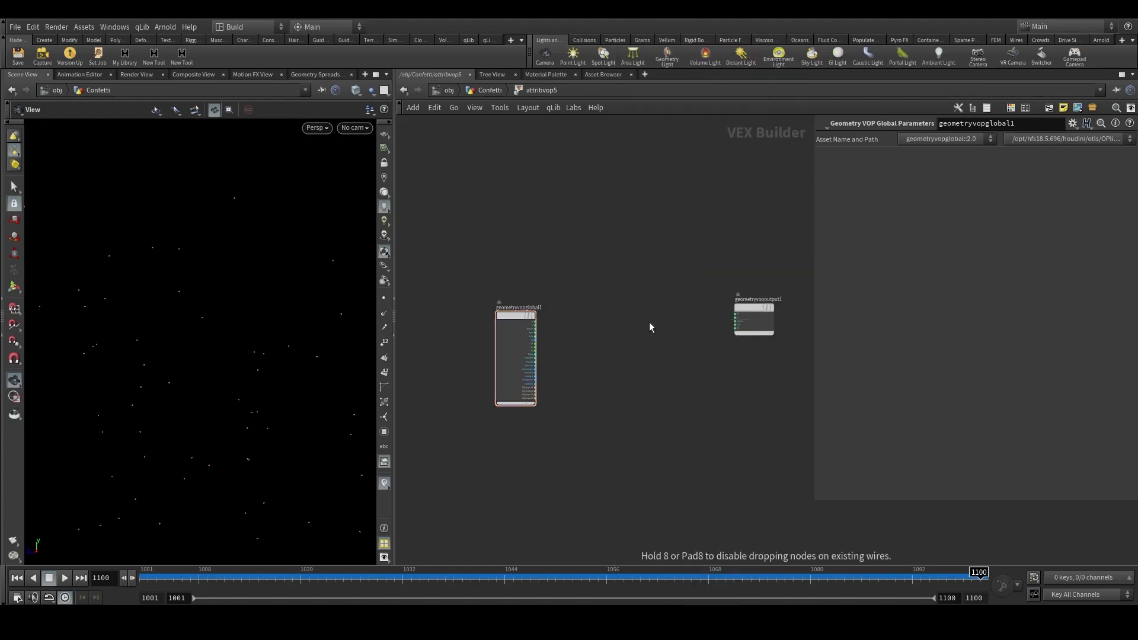
left_click(649, 323)
scroll(528, 308, "up", 4)
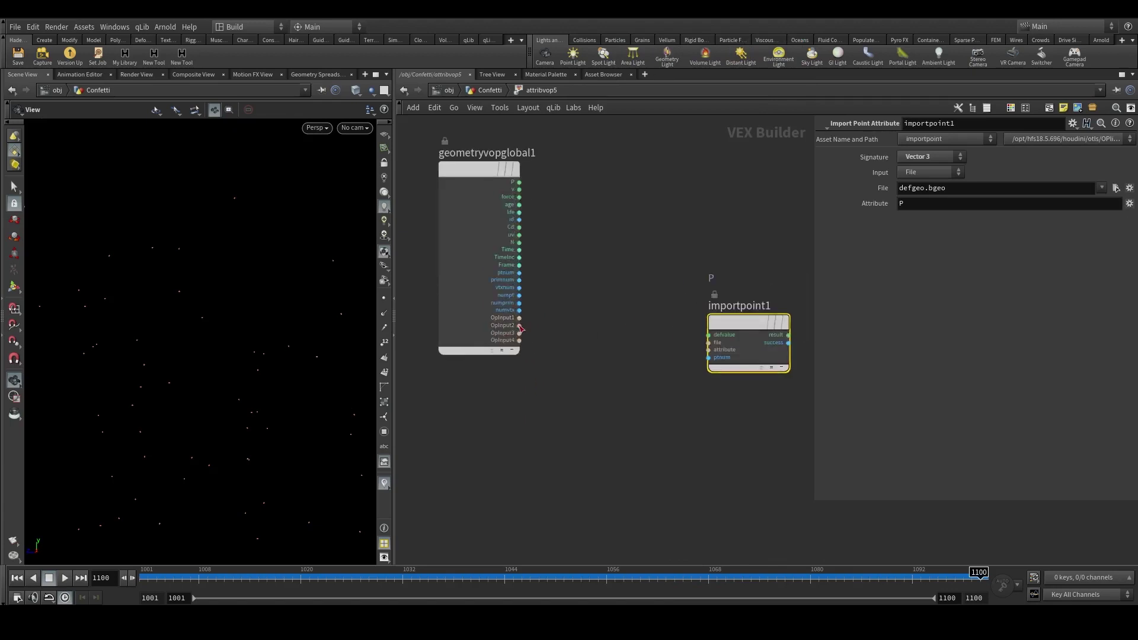
left_click_drag(520, 326, 720, 343)
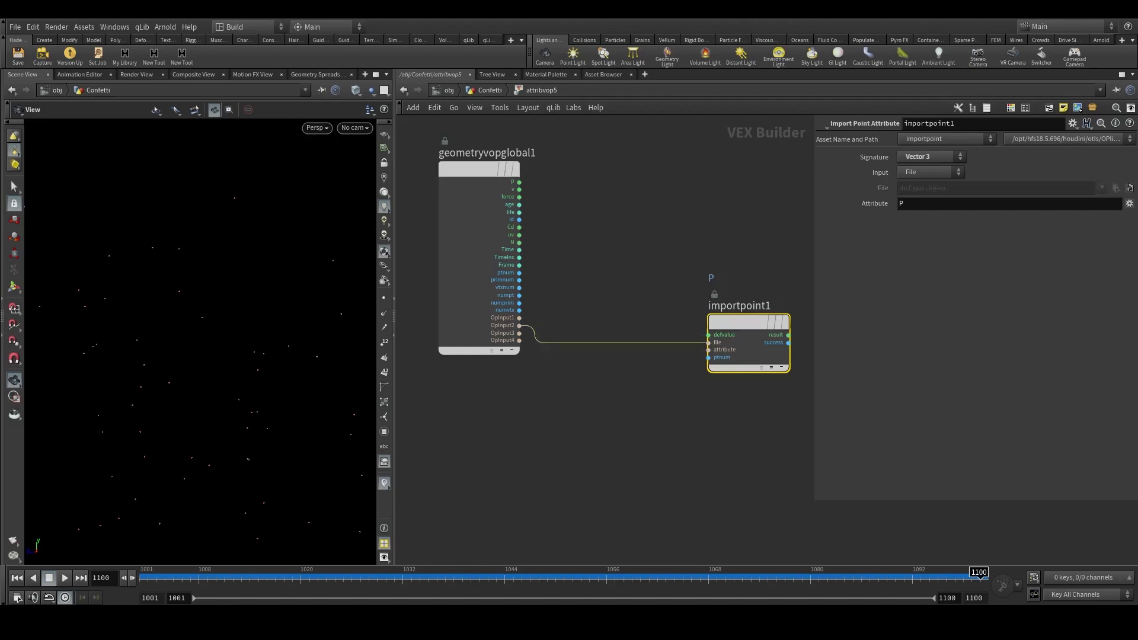
Duplicate the Import Point Attribute node below the first one, keeping its OpInput2 connection.
left_click_drag(766, 327, 766, 468, "alt")
scroll(704, 376, "down", 4)
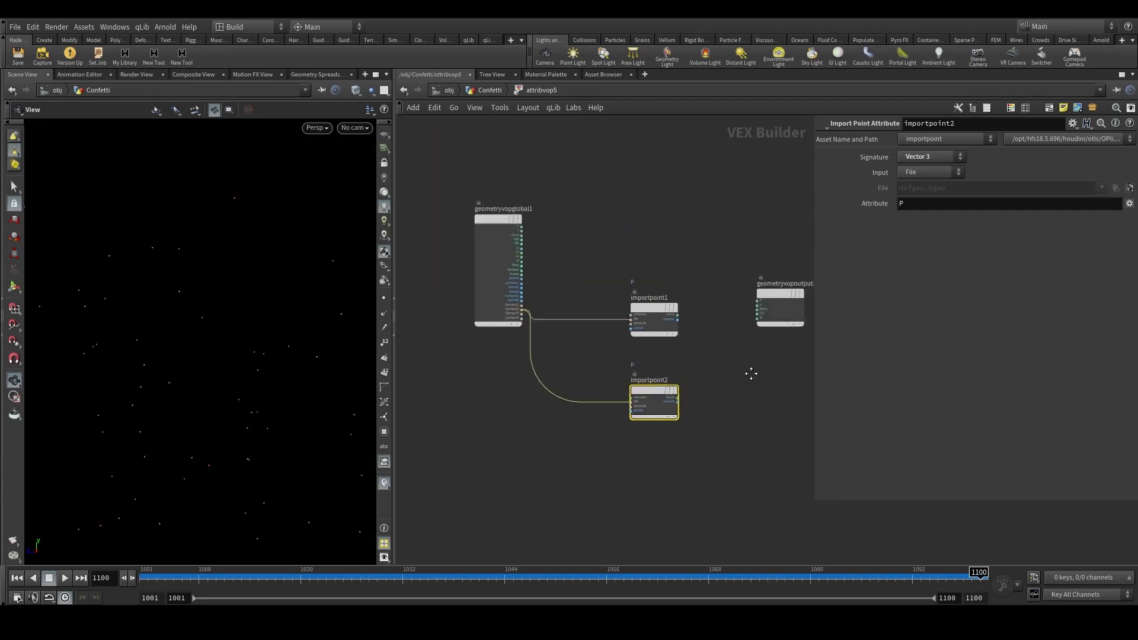
middle_click_drag(750, 374, 670, 376)
scroll(640, 385, "up", 3)
left_click_drag(571, 413, 414, 308)
scroll(503, 293, "down", 2)
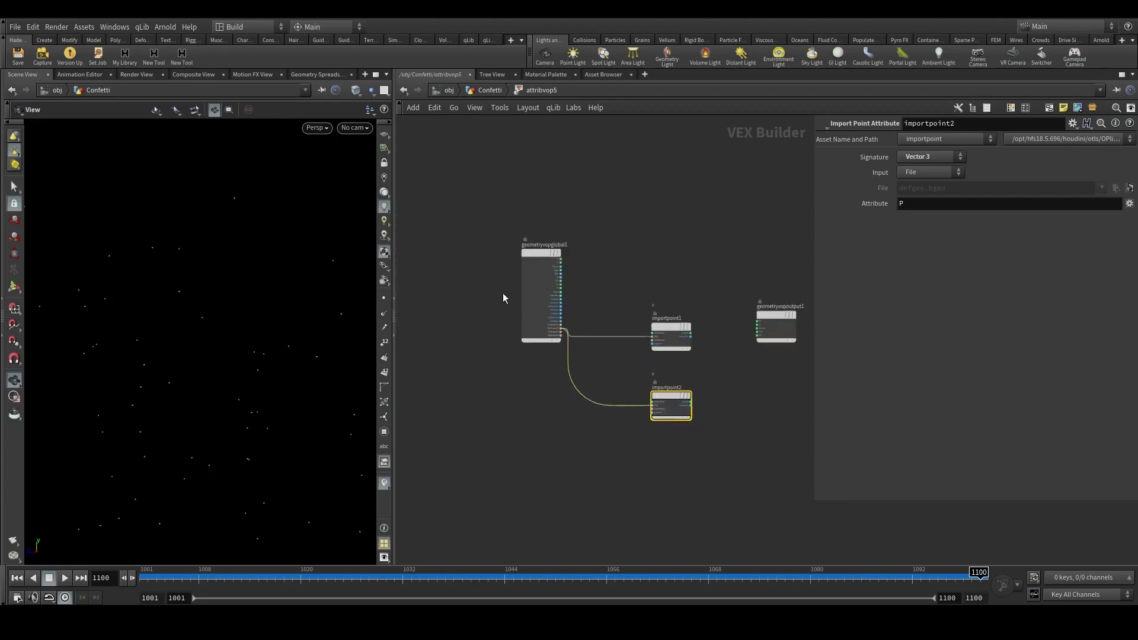
Collapse the outputs of the global parameters node.
scroll(503, 293, "up", 4)
left_click(563, 467)
scroll(563, 415, "down", 1)
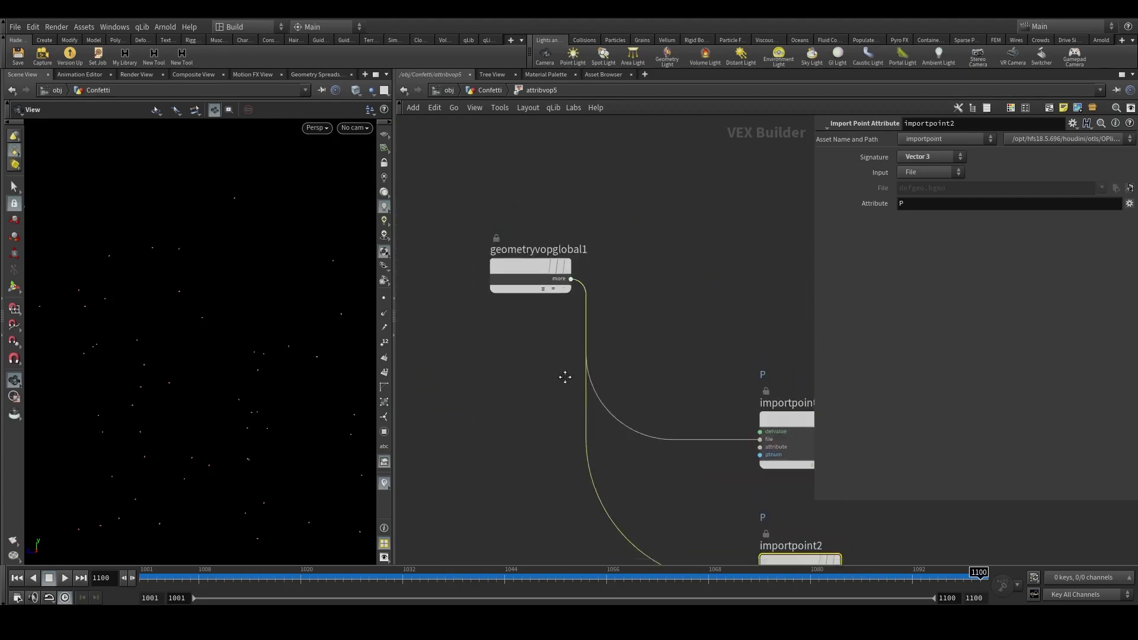
middle_click_drag(564, 376, 658, 270)
scroll(637, 350, "down", 2)
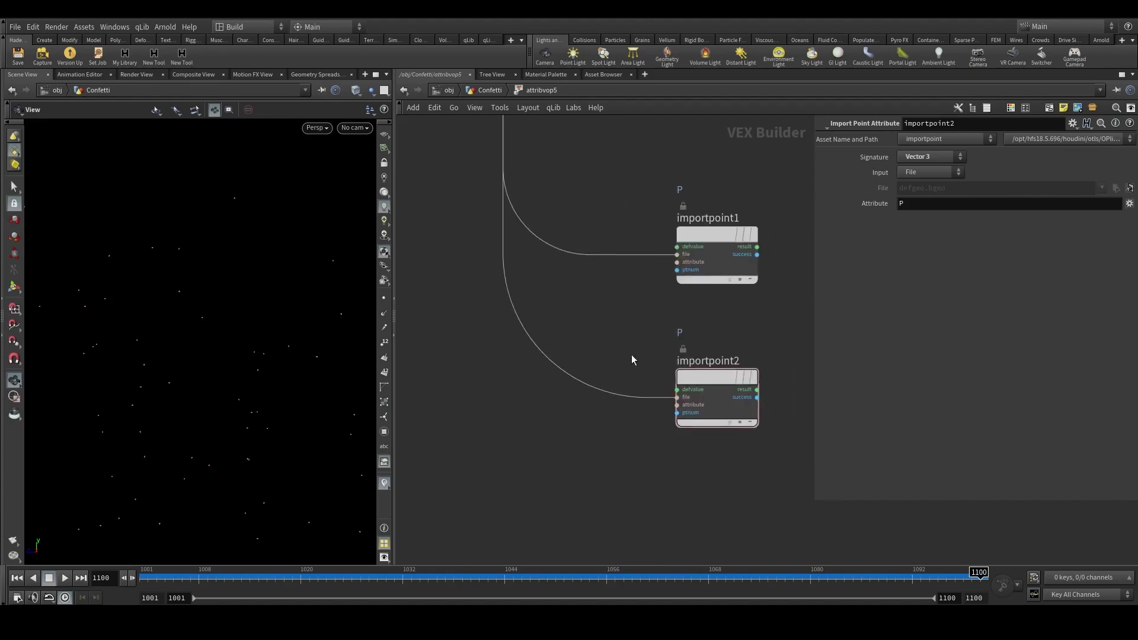
Add a Near Point node connected to the ptnum input of importpoint2.
scroll(631, 355, "down", 1)
middle_click_drag(631, 354, 702, 443)
key("Tab")
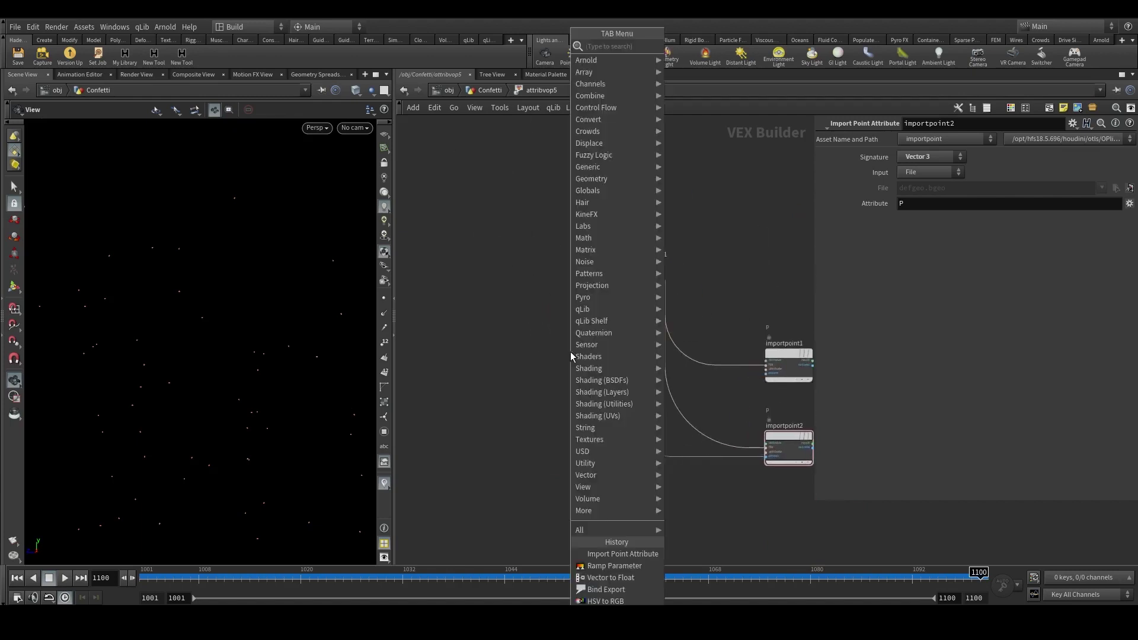
type("near")
key("Return")
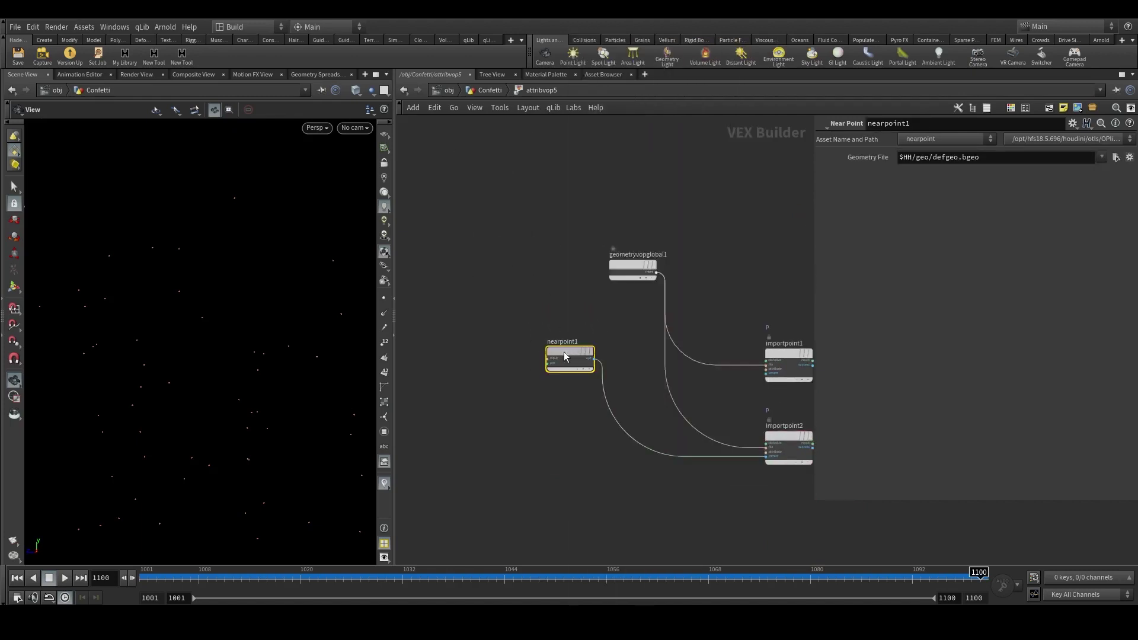
left_click_drag(564, 356, 588, 355)
Add a Bind node beside nearpoint1 and connect its output to the Near Point node's pos input.
key("Tab")
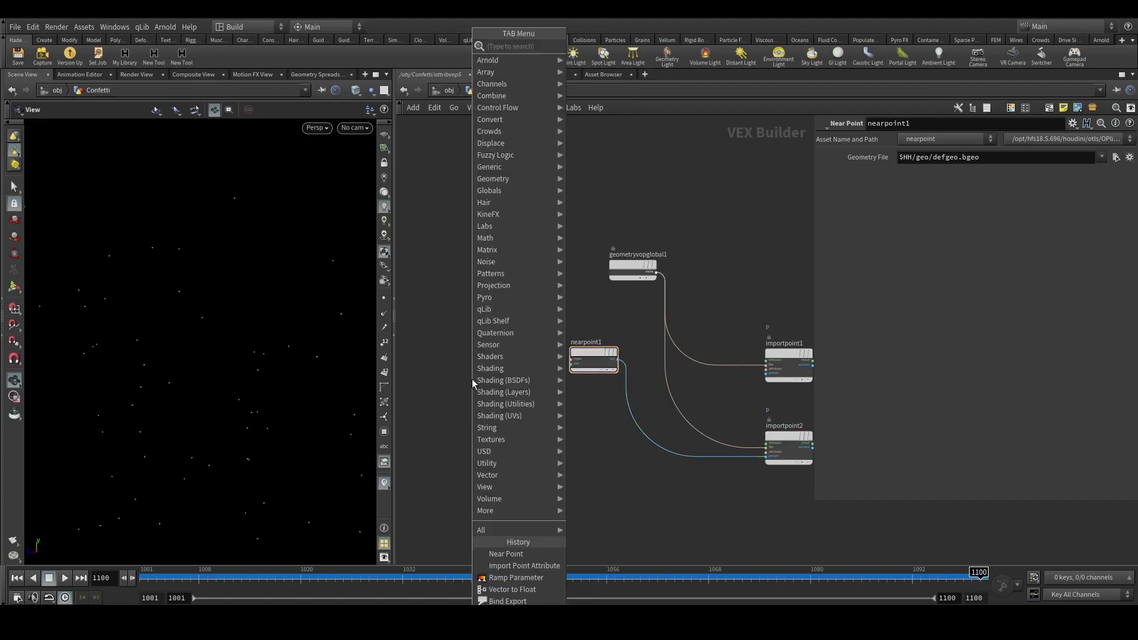
type("bi")
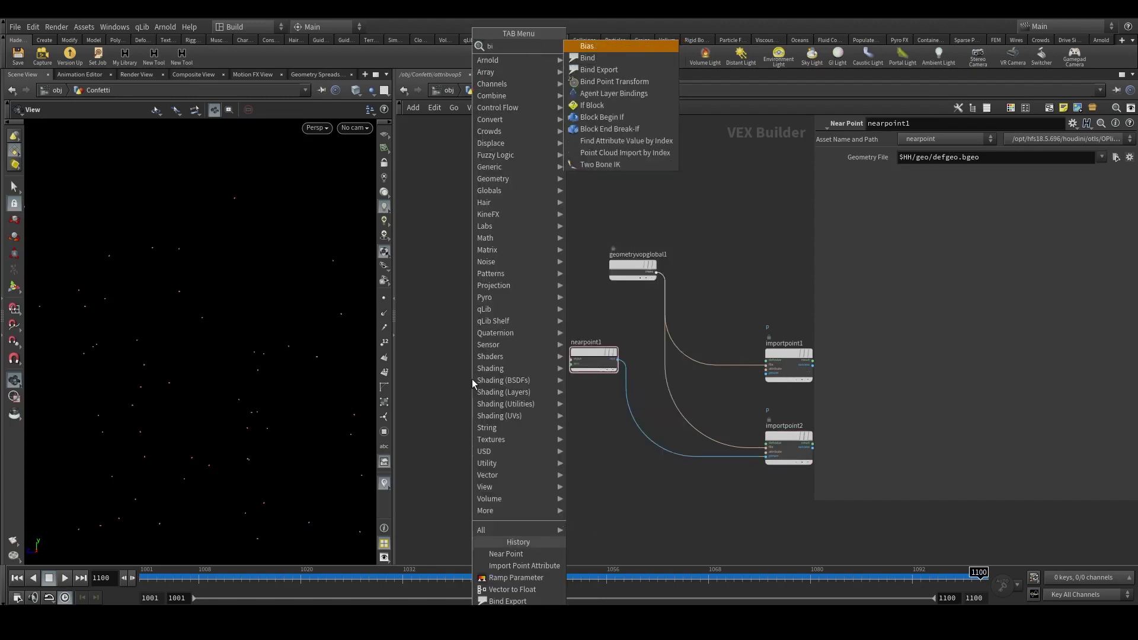
type("n")
key("Return")
left_click(472, 378)
scroll(495, 403, "up", 5)
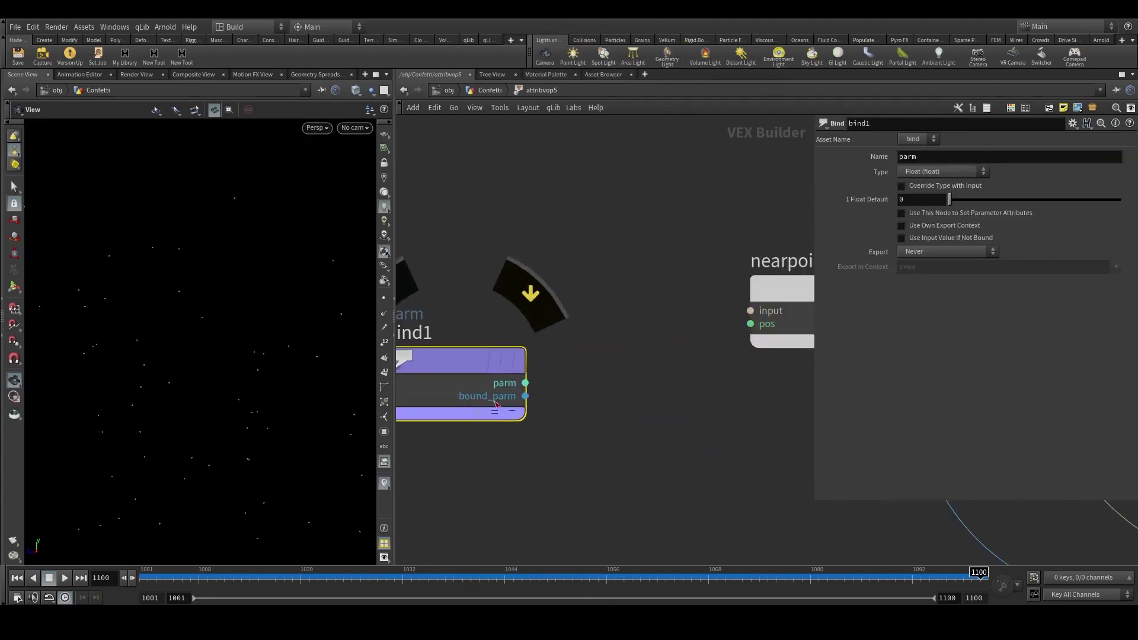
left_click_drag(525, 383, 751, 324)
scroll(642, 368, "down", 2)
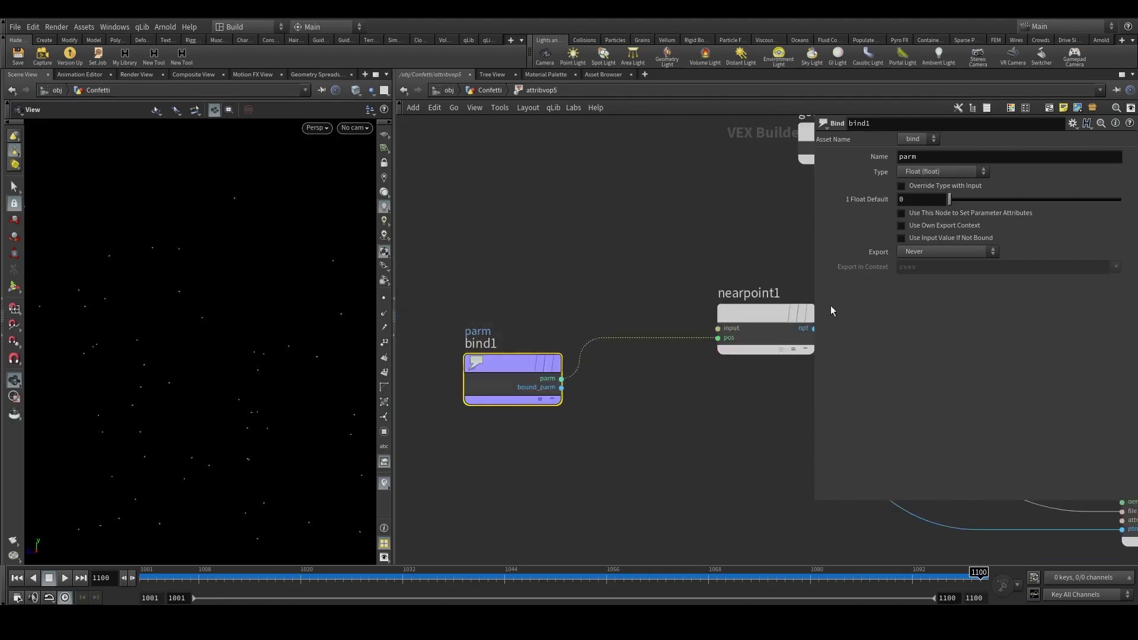
Set bind1's type to Vector and its name to Cd.
left_click(942, 172)
left_click(927, 269)
double_click(907, 157)
type("Cd")
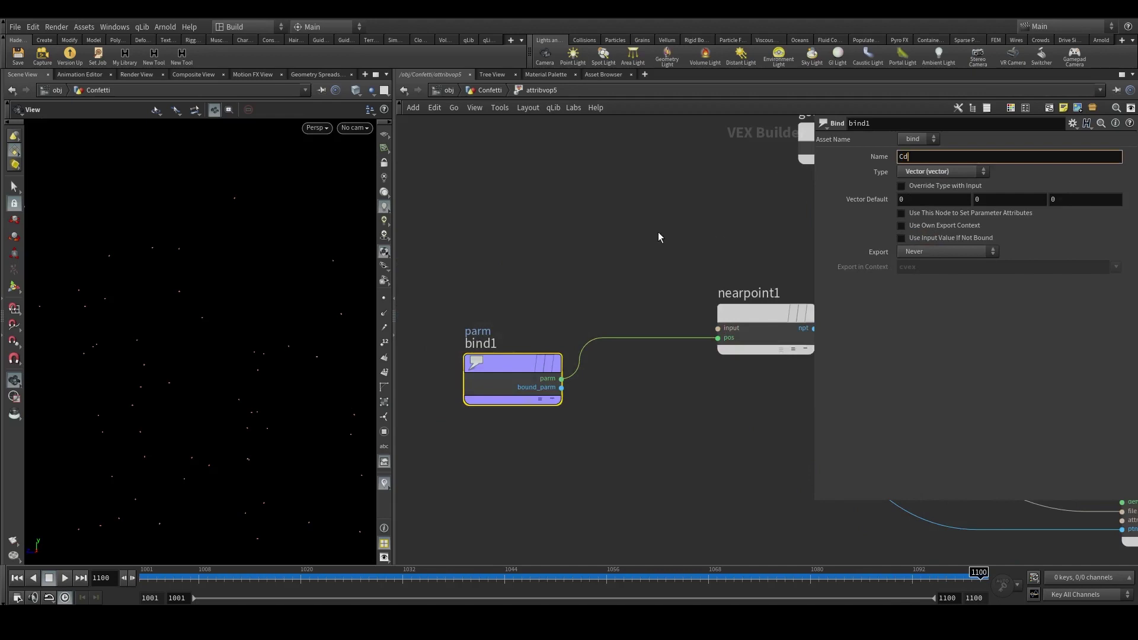
key("Return")
Duplicate the global parameters node and connect one of its geometry input outputs to nearpoint1's input.
middle_click_drag(658, 232, 719, 355)
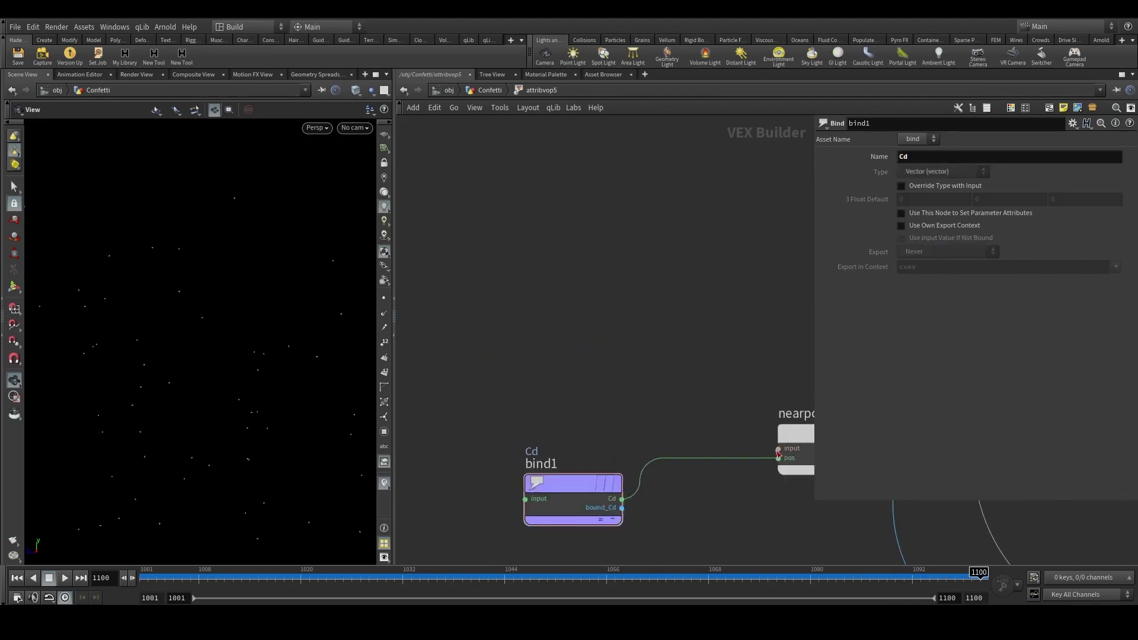
left_click_drag(777, 450, 603, 330)
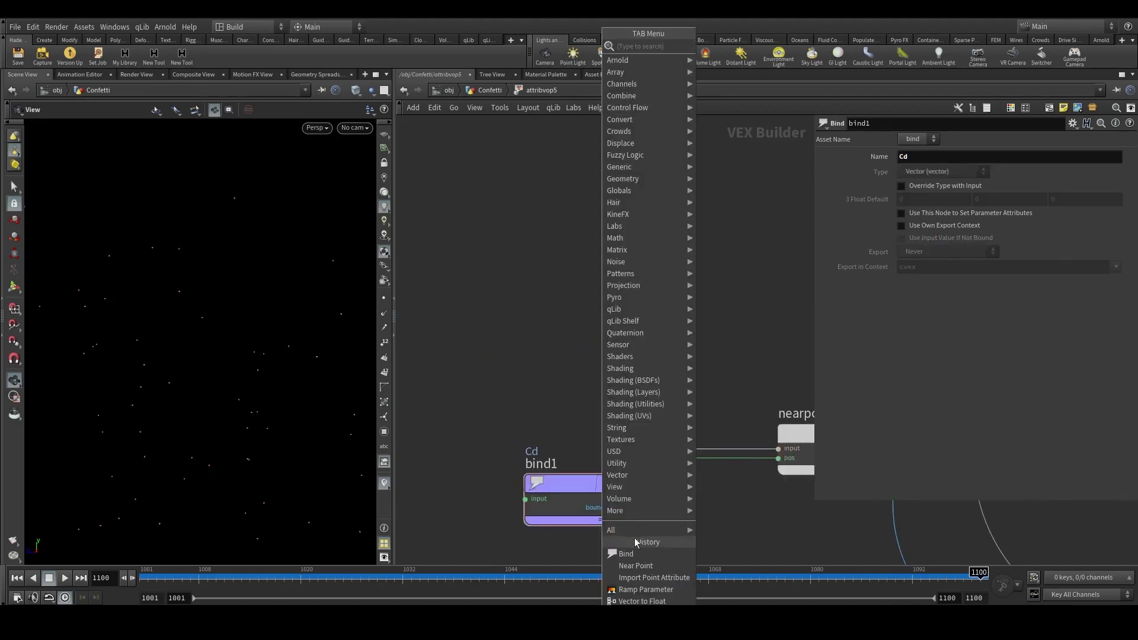
key("Escape")
scroll(644, 365, "down", 3)
left_click_drag(780, 301, 606, 308, "alt")
scroll(699, 401, "up", 2)
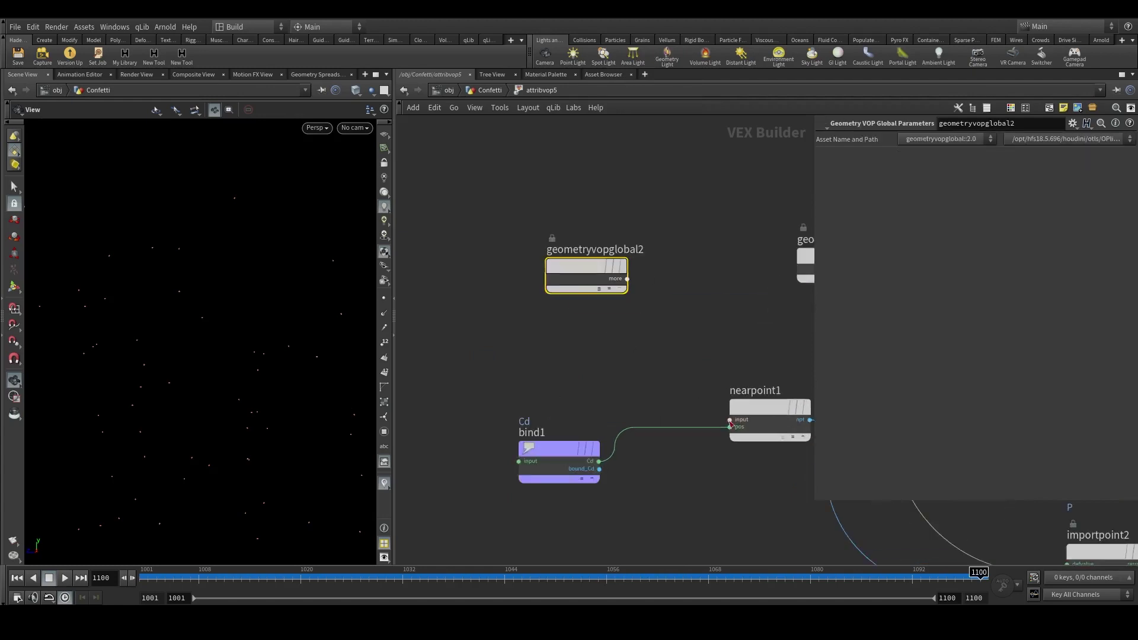
left_click_drag(730, 420, 625, 280)
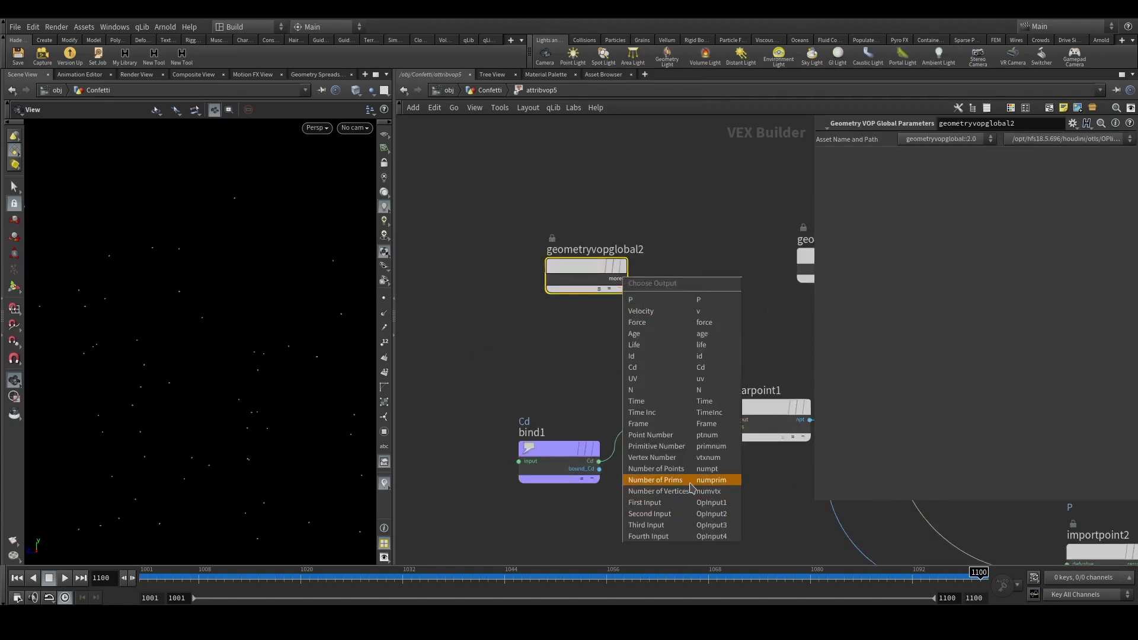
left_click(686, 521)
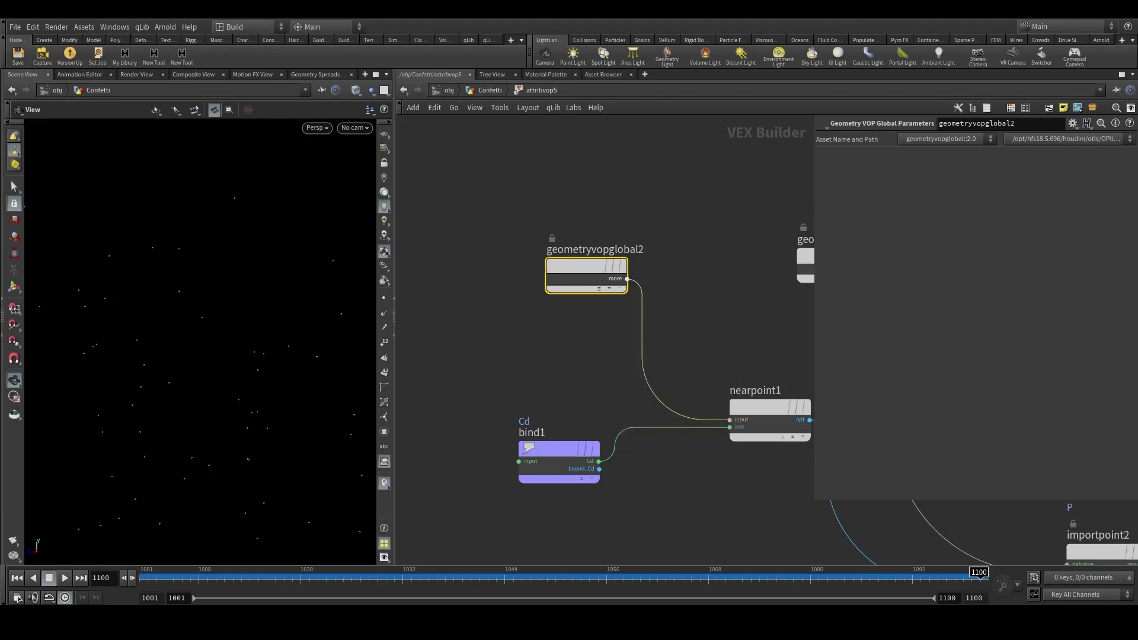
Connect nearpoint1's output to the ptnum input of importpoint1.
scroll(708, 362, "down", 3)
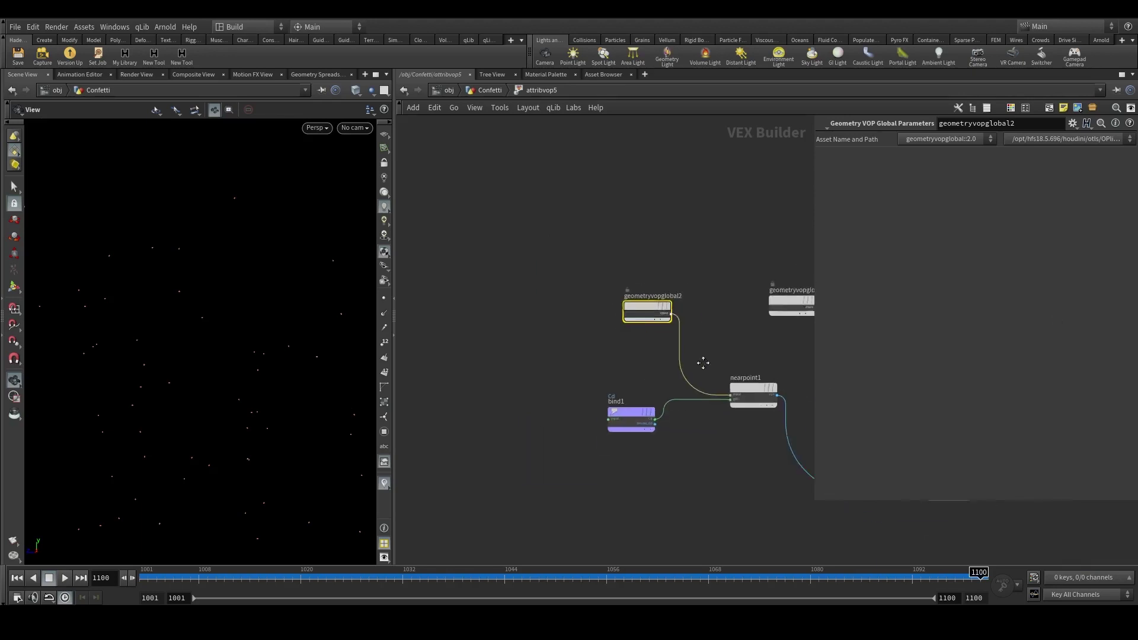
middle_click_drag(704, 363, 598, 344)
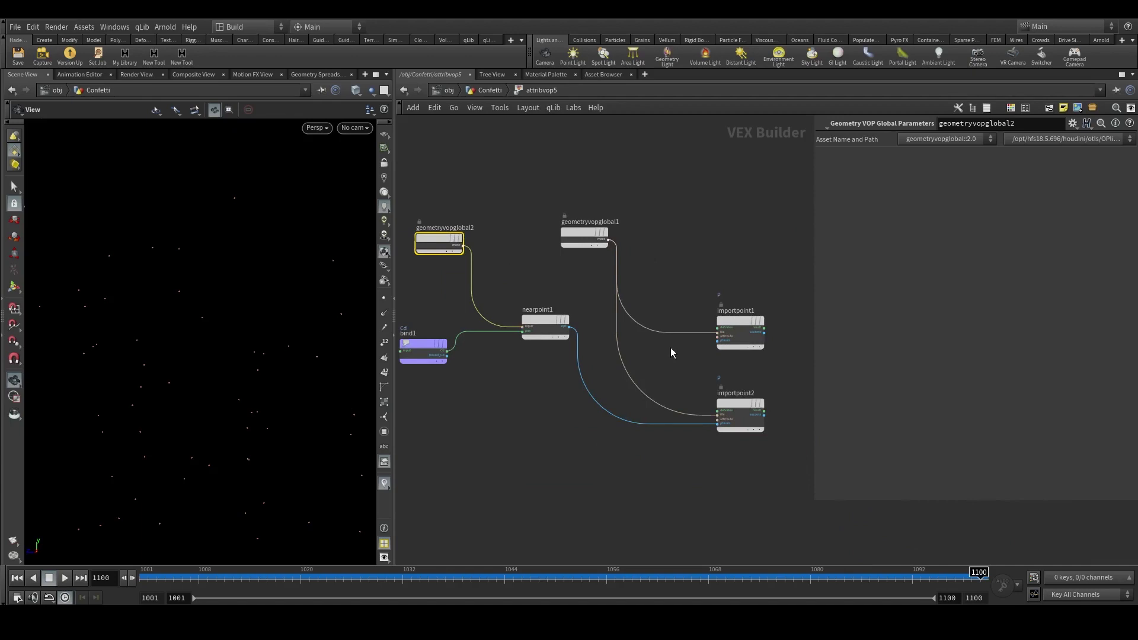
scroll(587, 332, "up", 2)
left_click_drag(578, 319, 792, 338)
scroll(769, 368, "down", 2)
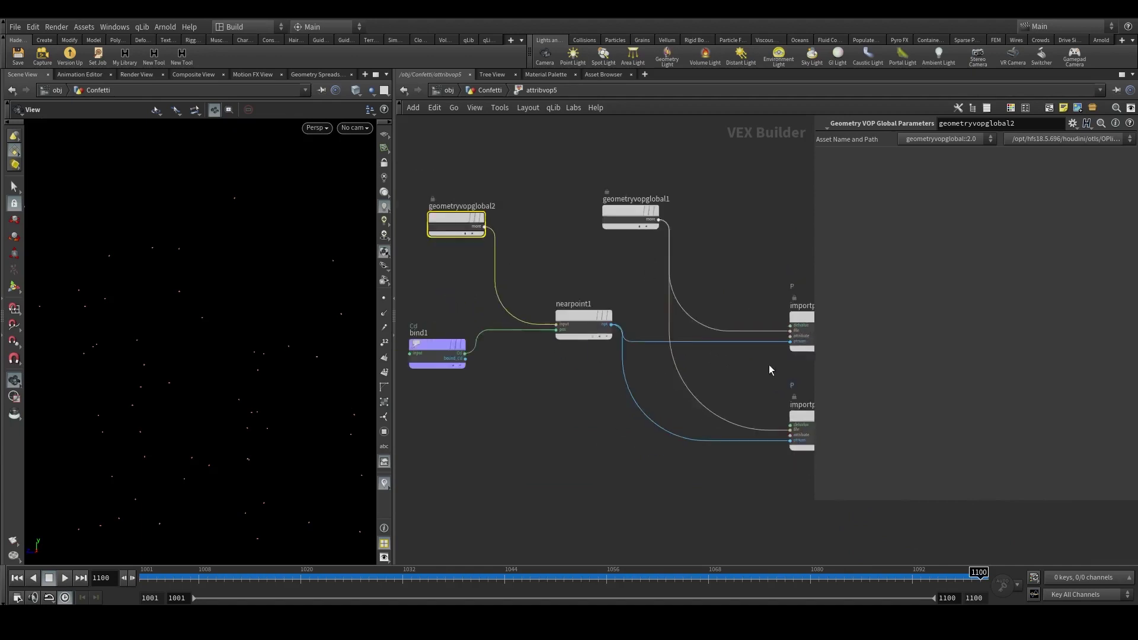
middle_click_drag(770, 368, 651, 353)
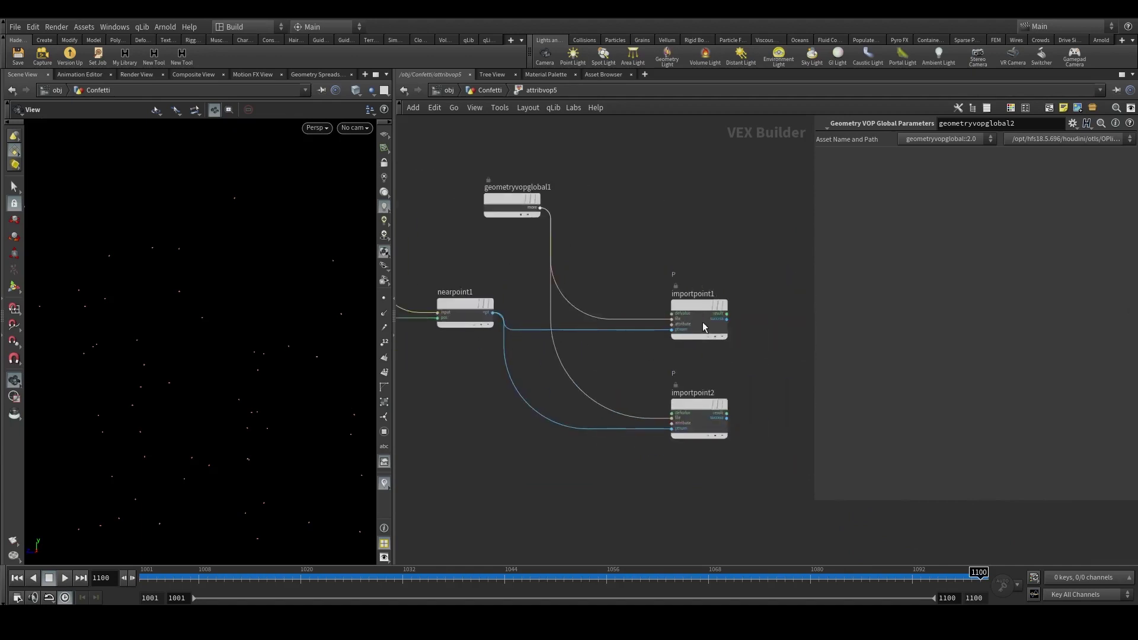
Add a Vector to Float node connected to importpoint2's result.
scroll(703, 327, "down", 2)
scroll(600, 369, "up", 2)
left_click(578, 354)
key("Tab")
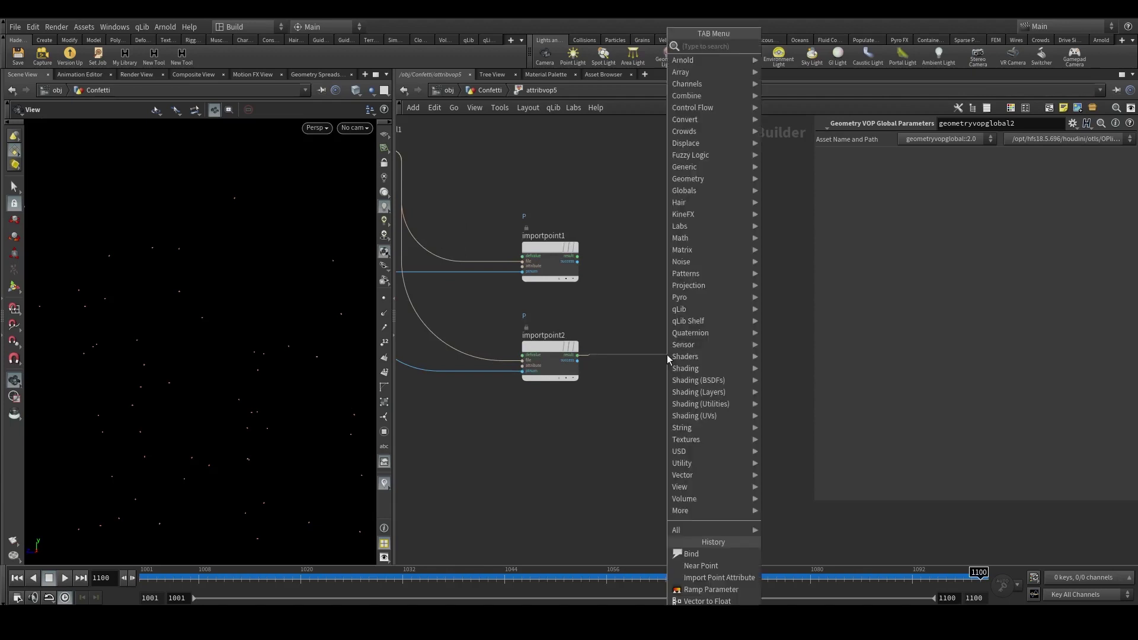
mouse_move(688, 120)
left_click(813, 58)
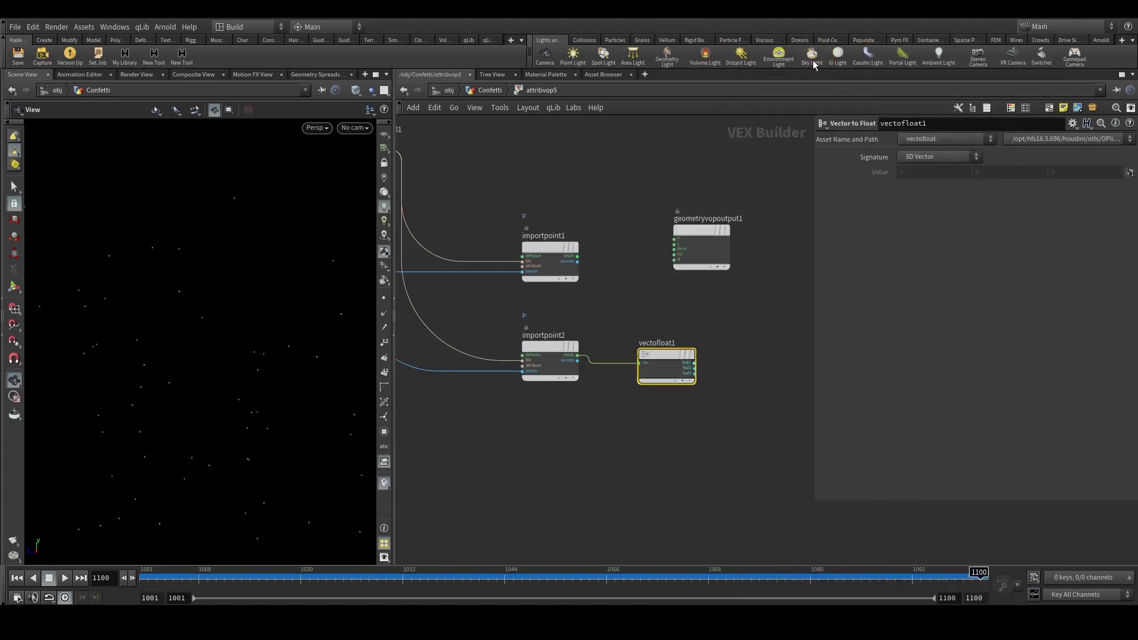
scroll(714, 266, "up", 2)
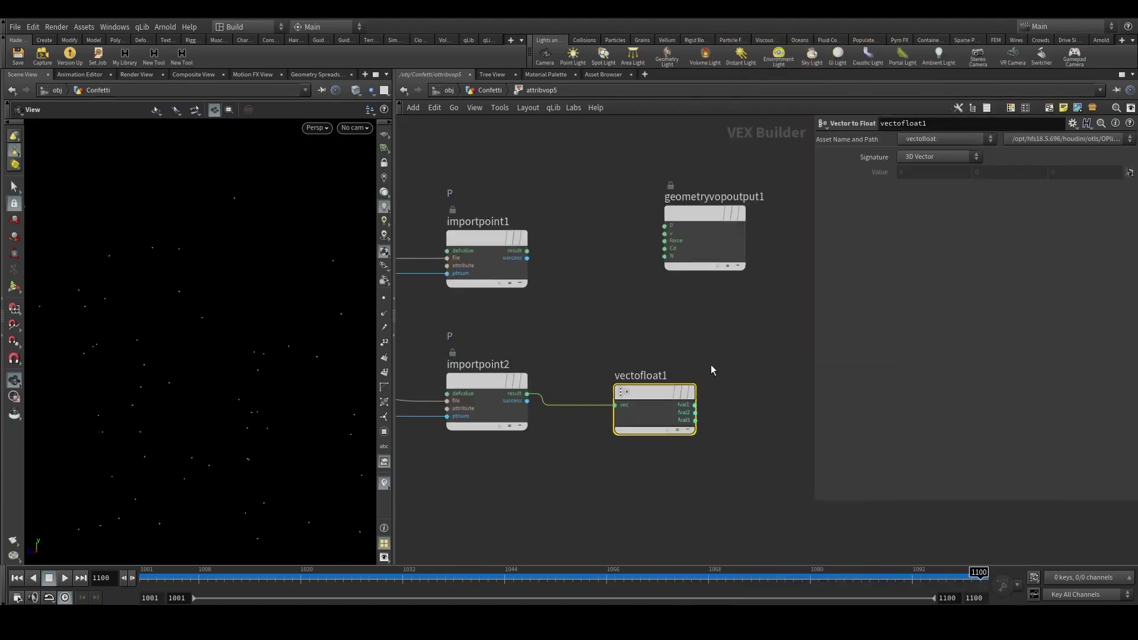
Add a Bind node fed by the Vector to Float node's fval1 output and name its parameter rampU.
left_click(697, 405)
key("Tab")
type("bin")
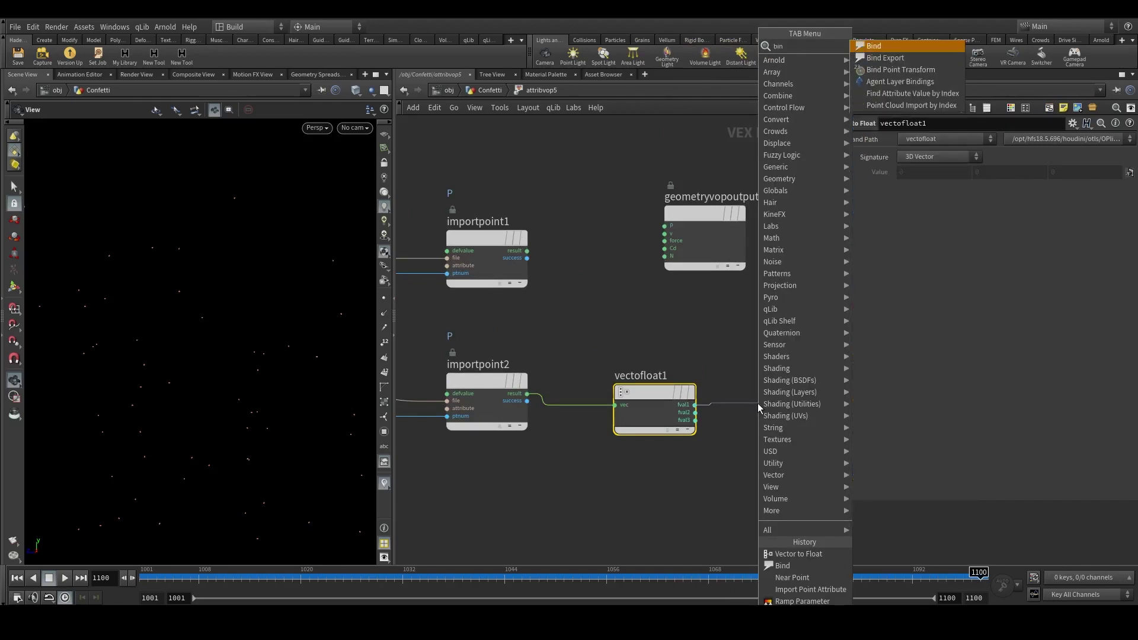
key("Return")
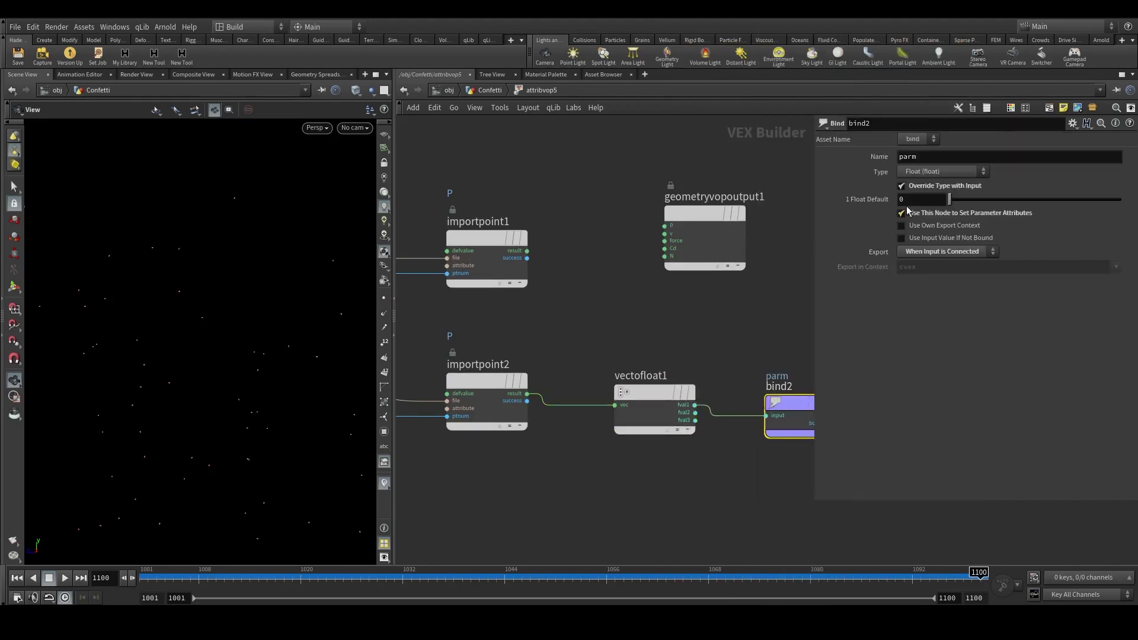
left_click_drag(920, 157, 862, 158)
type("ramp")
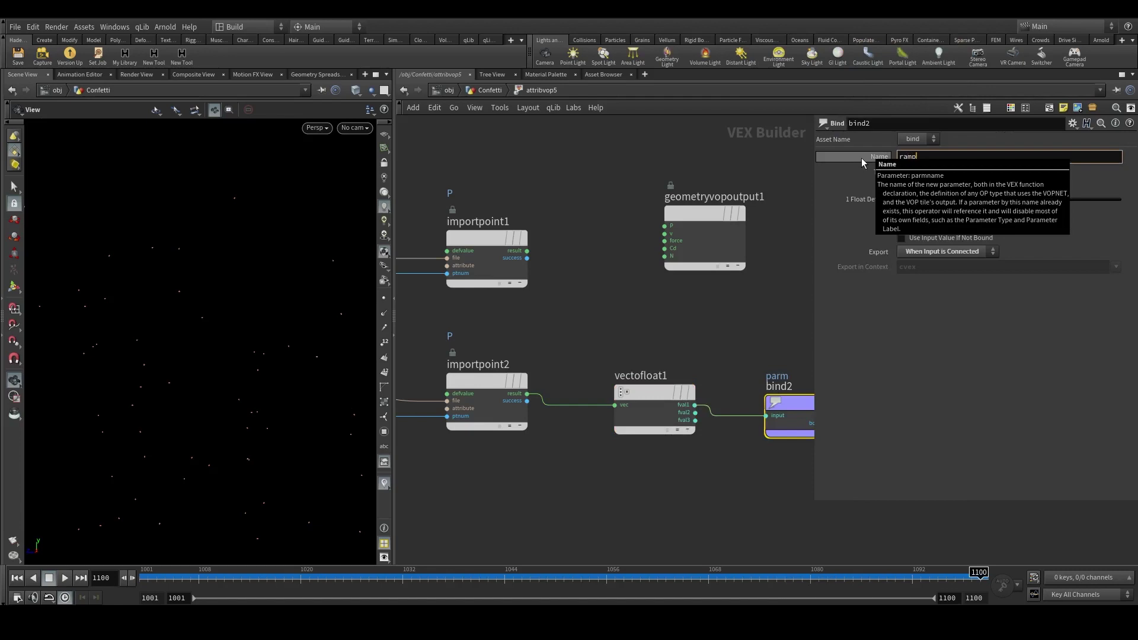
type("U")
Duplicate the rampU Bind node, connect importpoint1's result to its input, and rename its parameter to Cd.
scroll(681, 320, "down", 3)
middle_click_drag(682, 320, 609, 339)
left_click_drag(635, 279, 822, 241)
left_click_drag(640, 265, 640, 264, "alt")
scroll(541, 301, "up", 2)
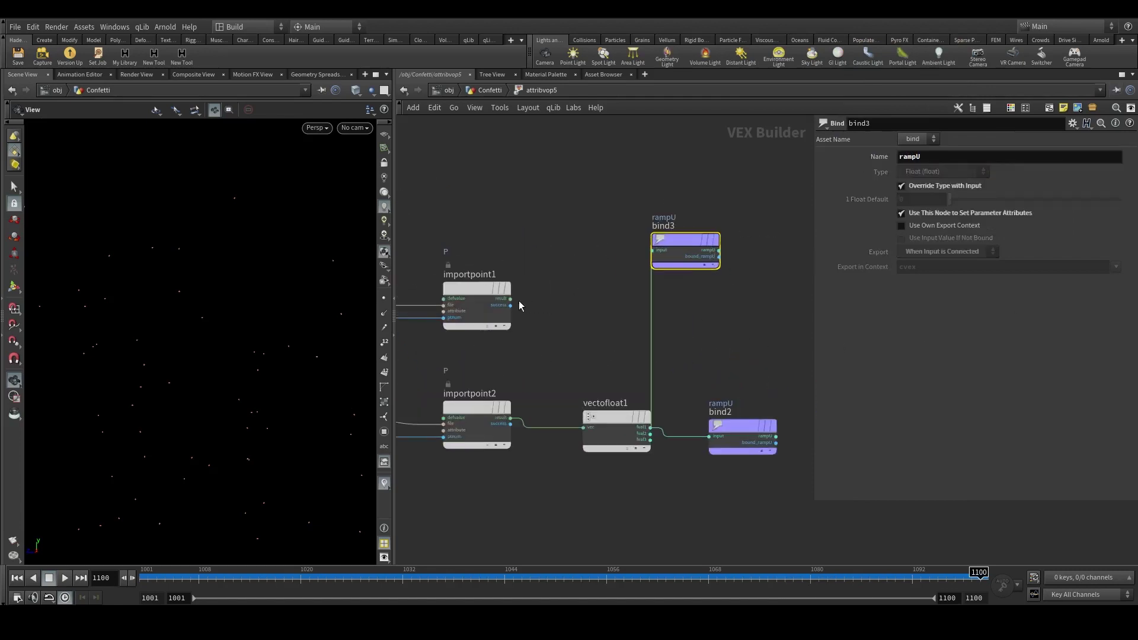
left_click_drag(511, 299, 646, 258)
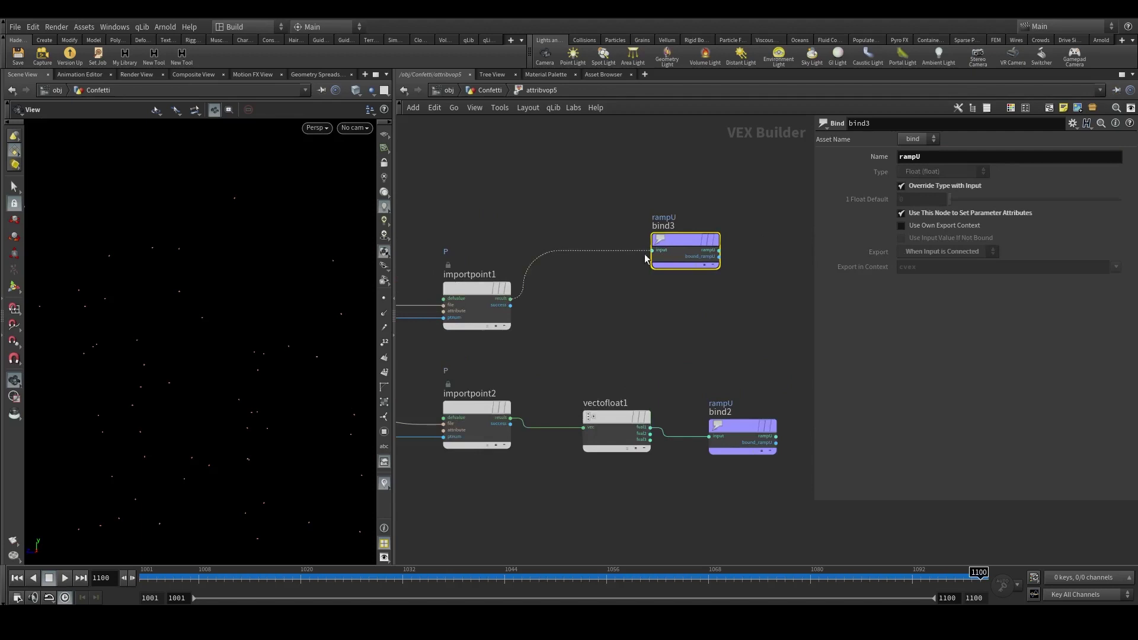
double_click(959, 160)
type("Cd")
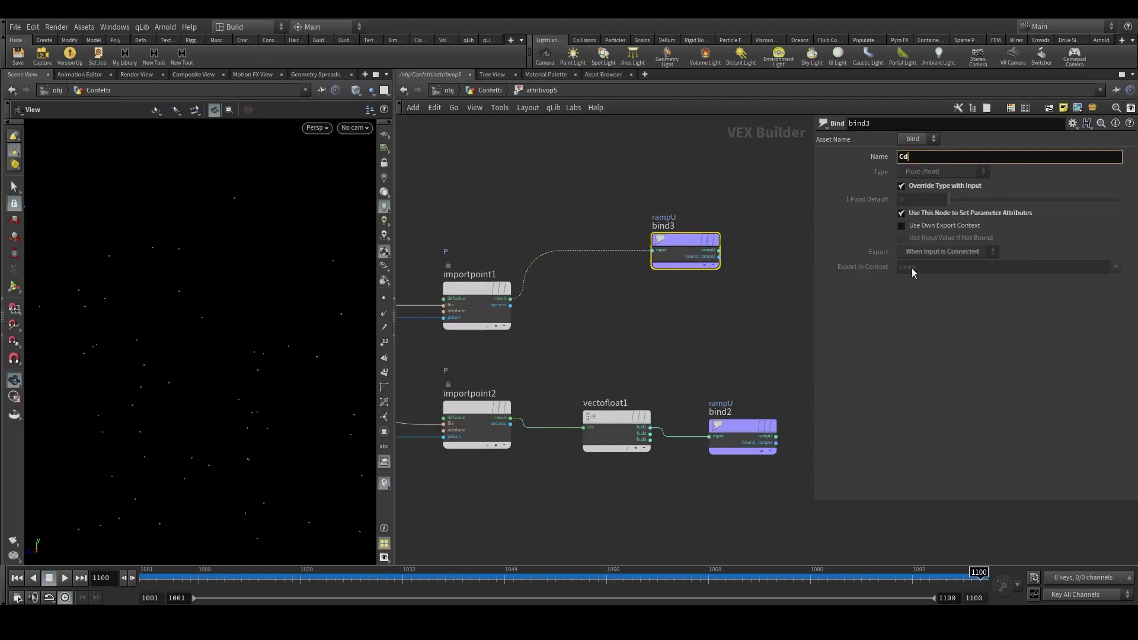
Duplicate the exported Cd Bind node below the original, keeping its importpoint1 connection, and name its parameter Cd3.
left_click_drag(706, 240, 709, 309, "alt")
scroll(615, 322, "up", 3)
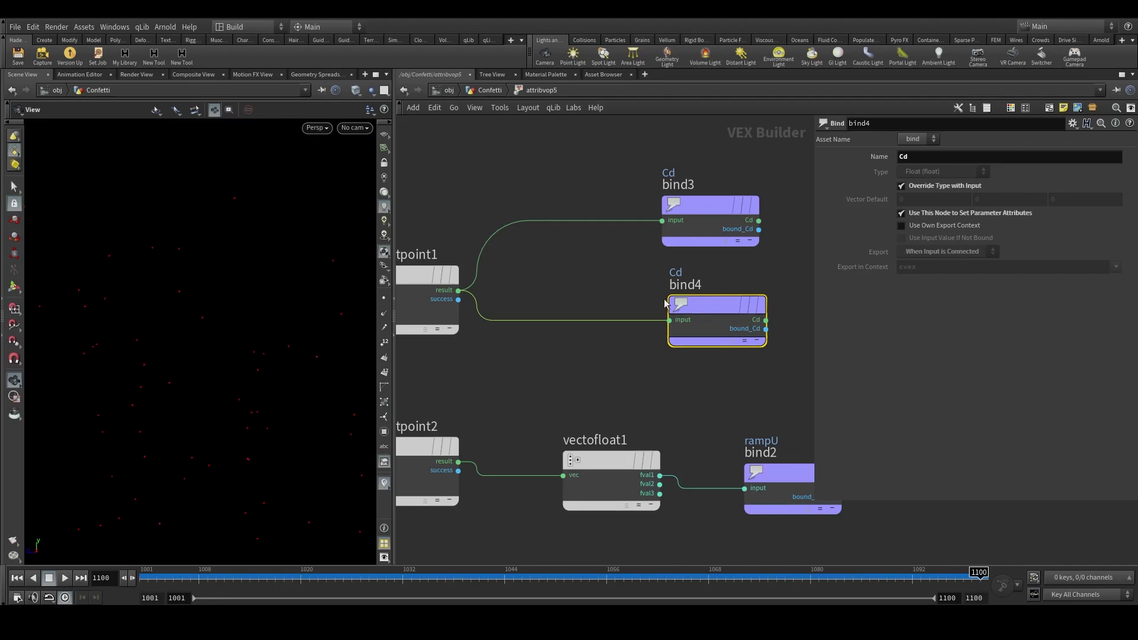
left_click(927, 155)
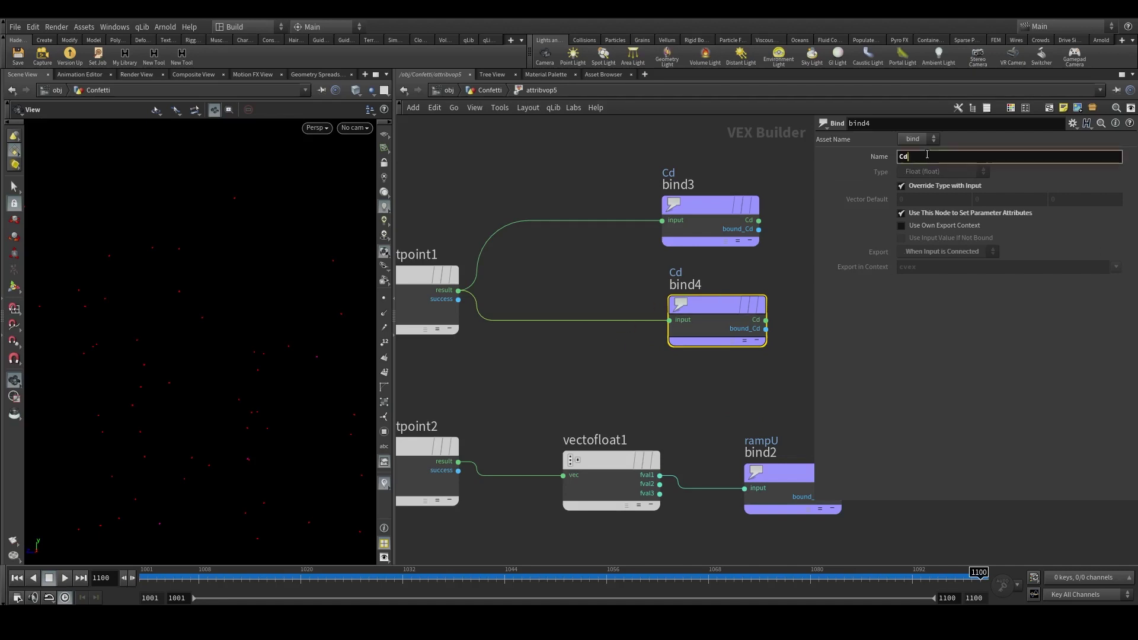
type("3")
key("Return")
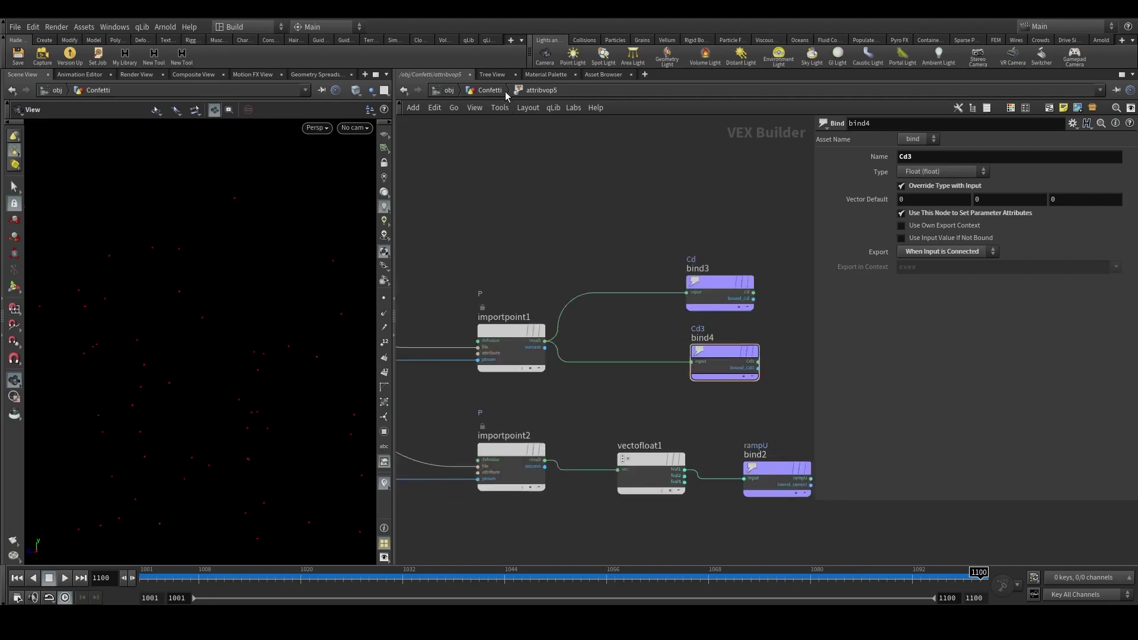
Return to the Confetti geometry network and add a Grid node beside the particle chain.
key("u")
left_click_drag(143, 527, 213, 393)
mouse_move(611, 365)
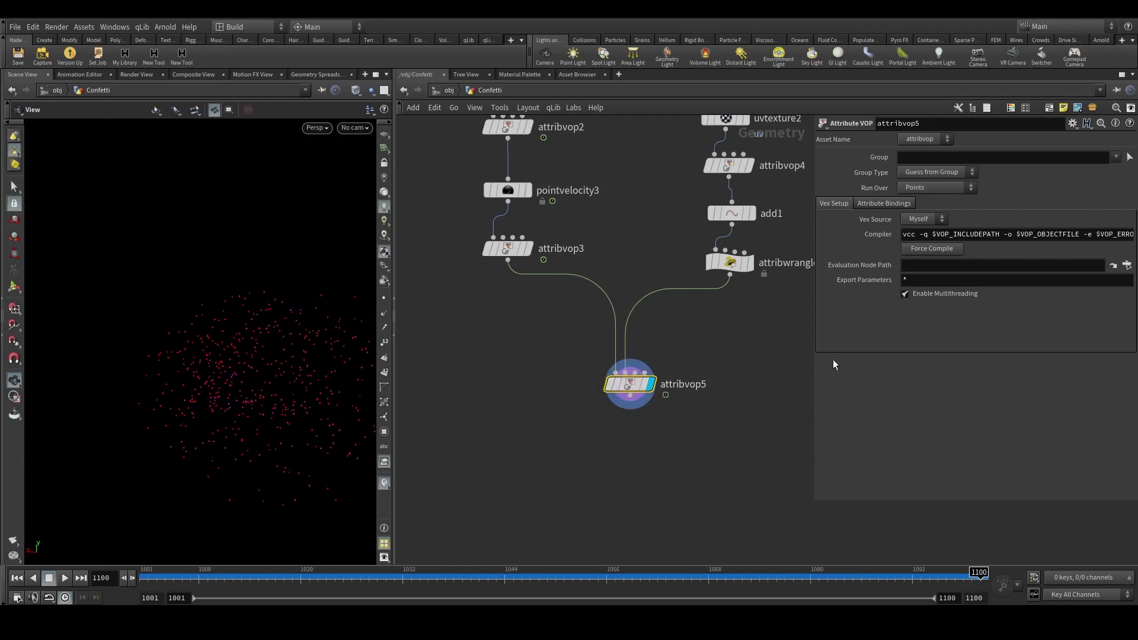
scroll(833, 363, "down", 1)
scroll(622, 401, "down", 4)
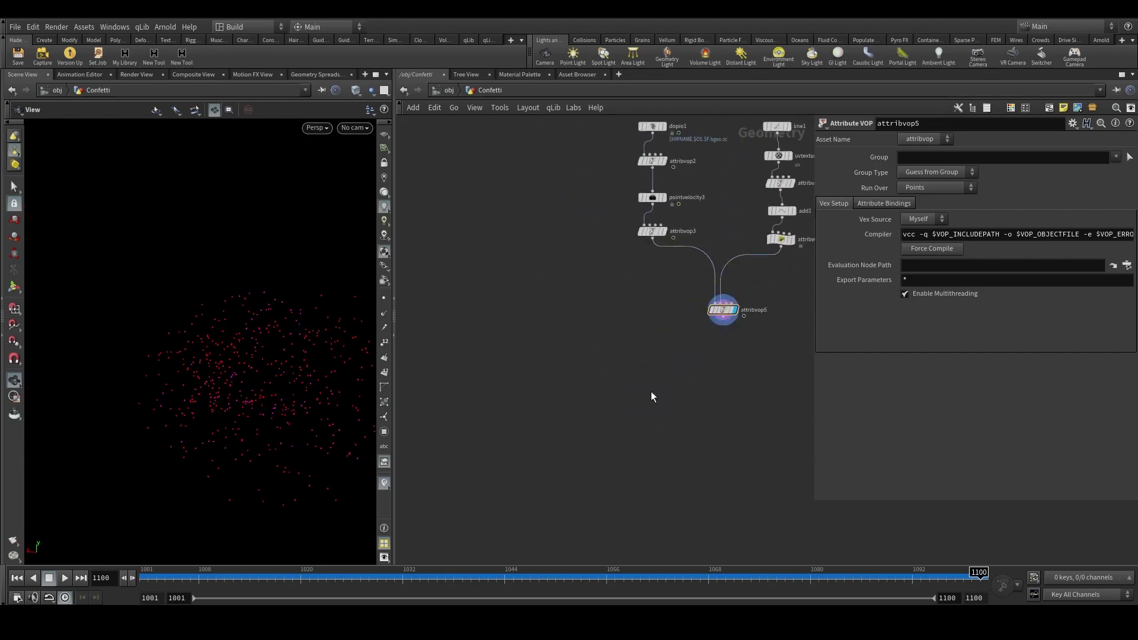
key("Tab")
type("gri")
key("Return")
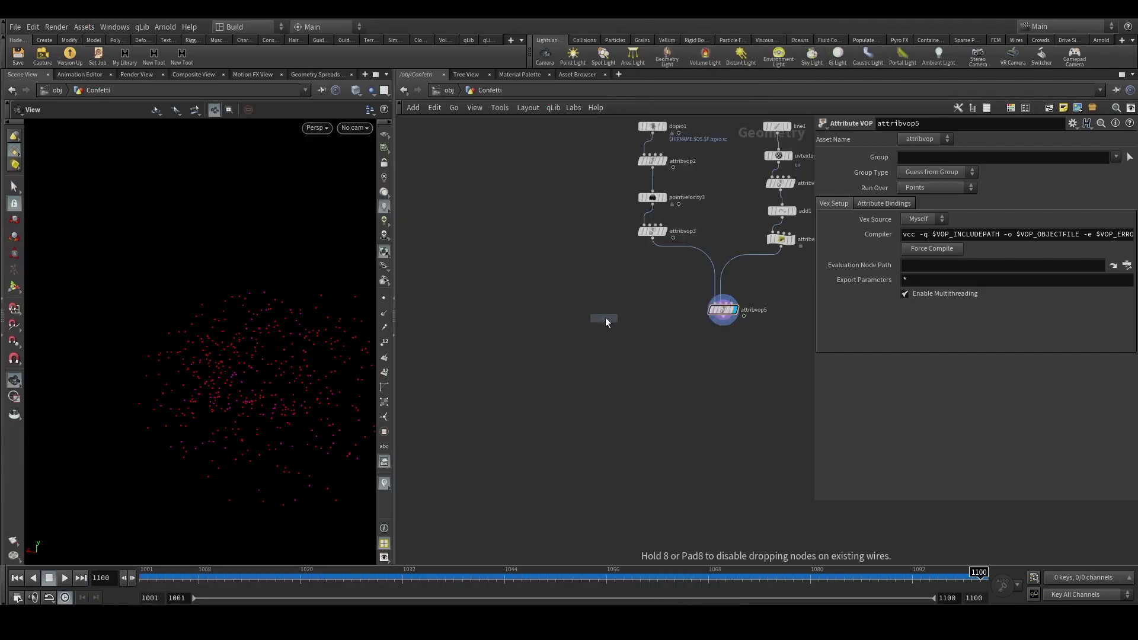
left_click(578, 270)
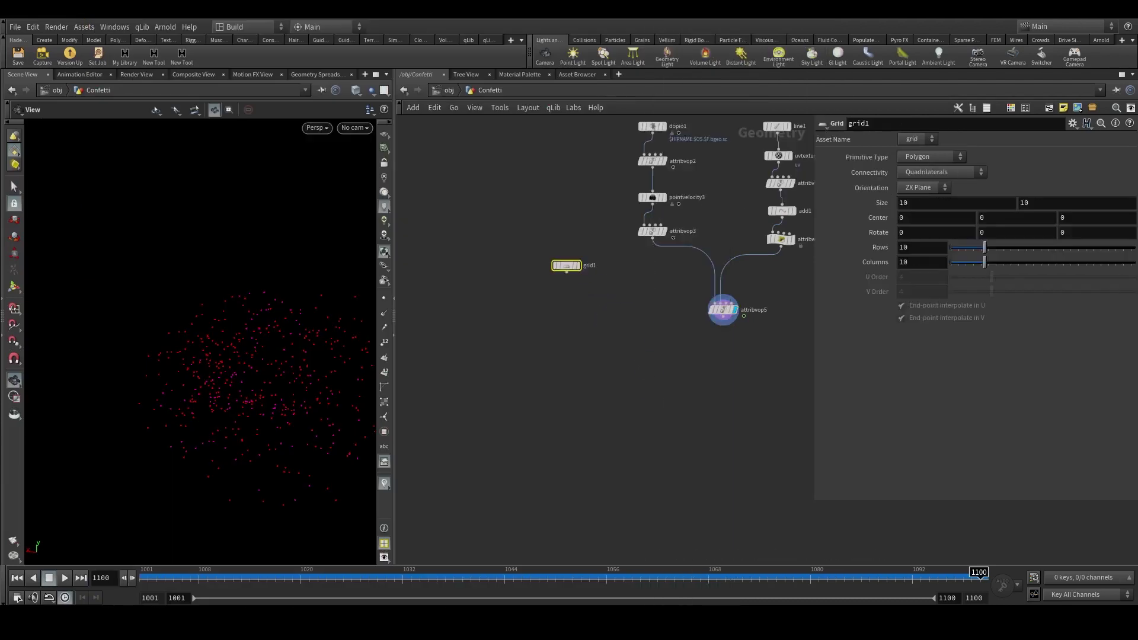
Set the grid's size to 4 by 1.5 with 5 rows and 15 columns, and display it.
left_click_drag(913, 203, 864, 197)
type("4")
left_click_drag(1034, 202, 992, 201)
type("1.5")
key("Return")
left_click_drag(985, 247, 966, 249)
left_click(577, 266)
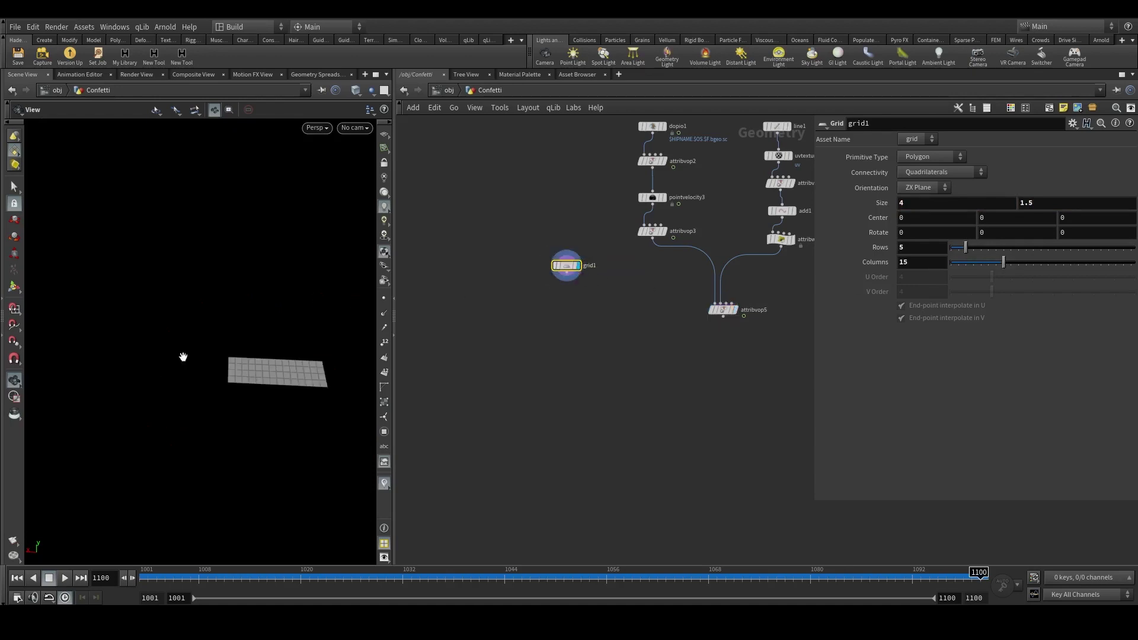
key("f")
left_click_drag(185, 381, 228, 349)
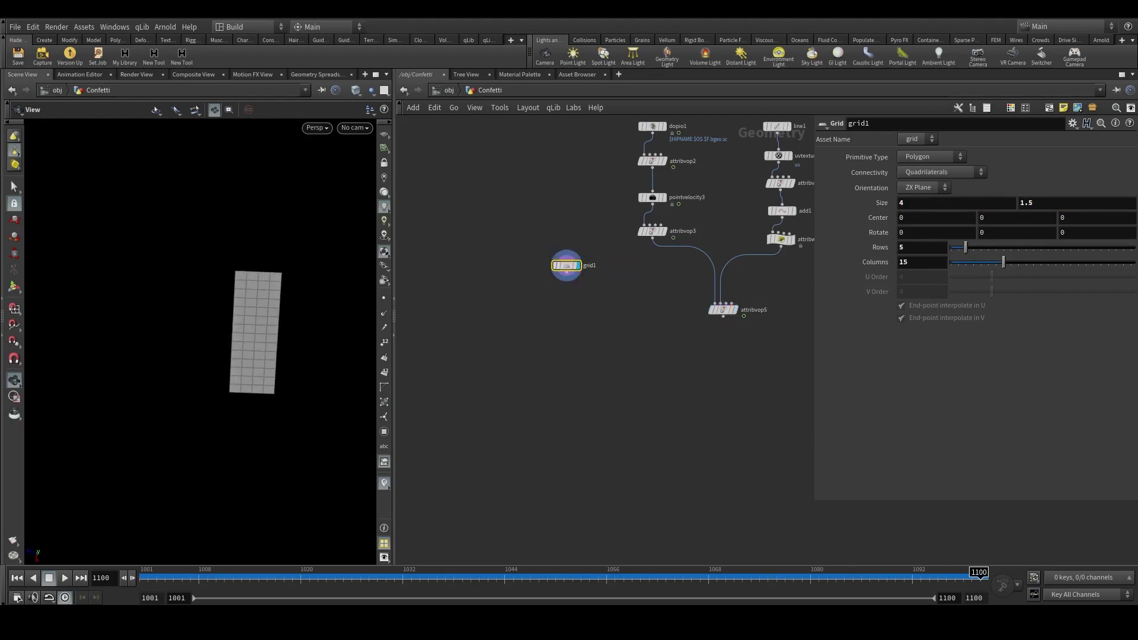
Append a Transform node to grid1, set its Y rotation to 90 and uniform scale to 0.8, and display it.
key("Tab")
type("tra")
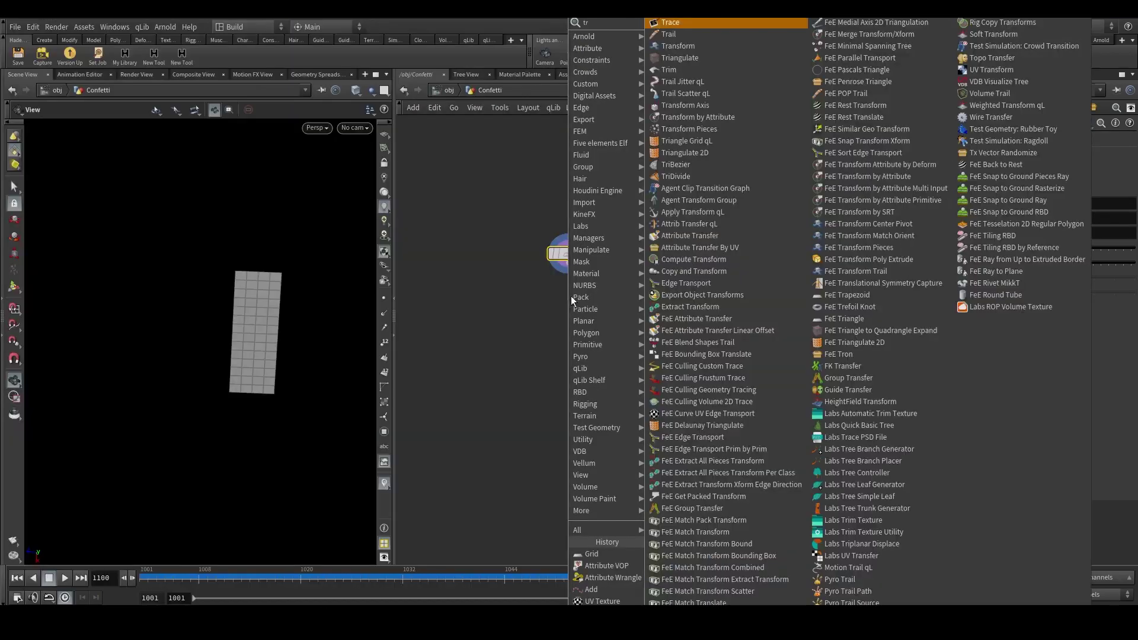
left_click(687, 47)
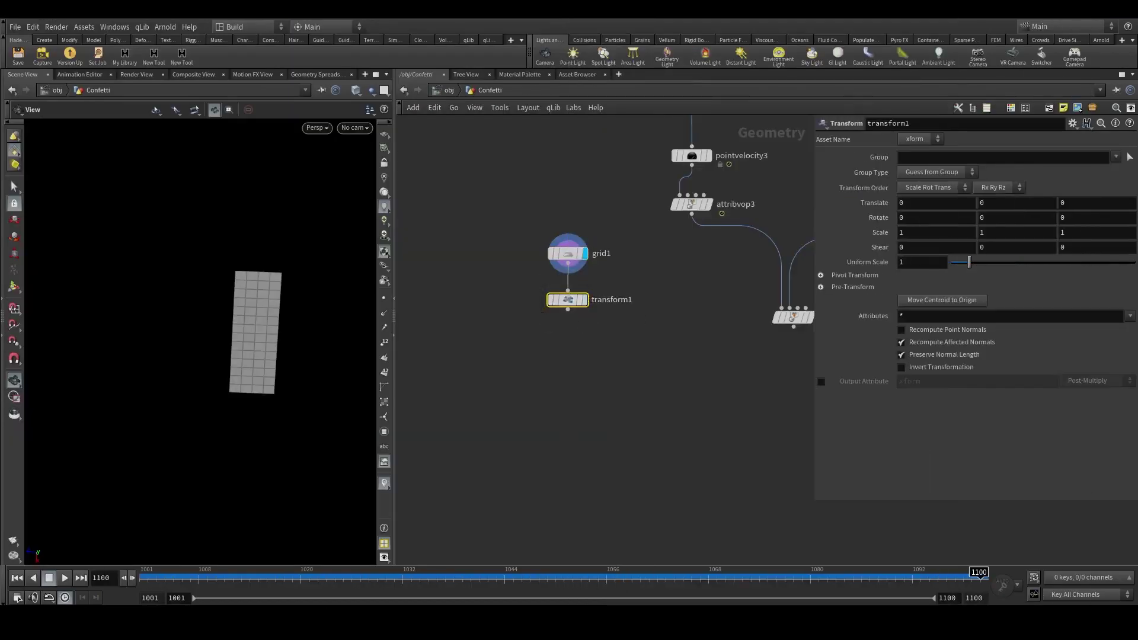
type("90")
left_click_drag(931, 265, 878, 264)
type("0.8")
key("Return")
left_click(587, 300)
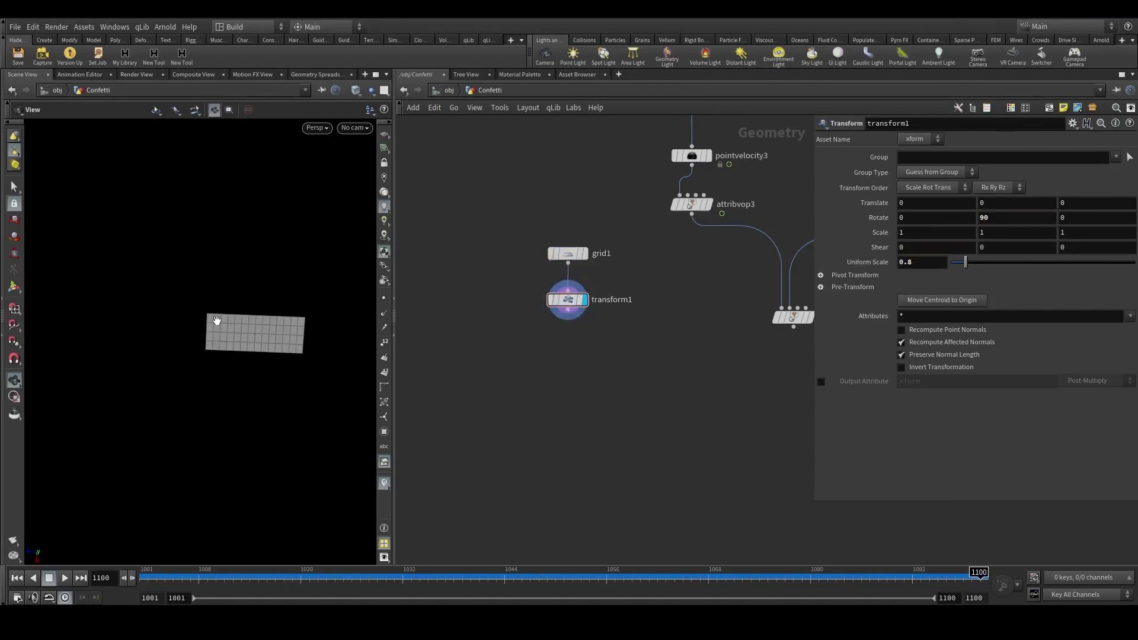
Append a Normal node to transform1 in the grid chain and display it.
left_click_drag(215, 319, 96, 358)
key("space+g")
left_click_drag(341, 218, 260, 356)
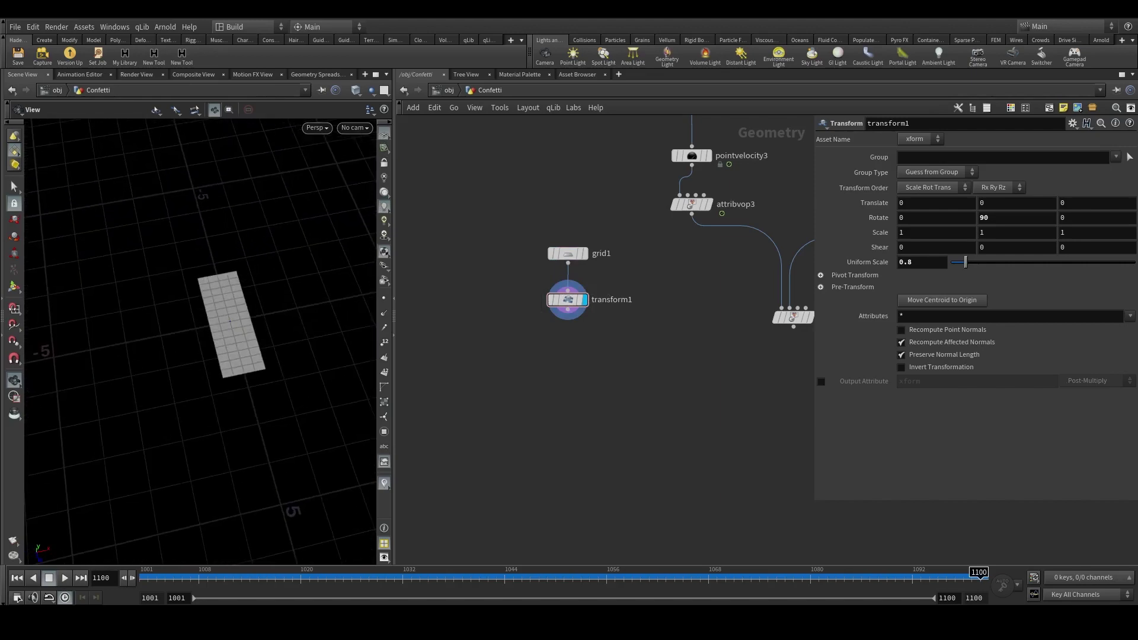
scroll(598, 340, "up", 2)
key("Tab")
type("no")
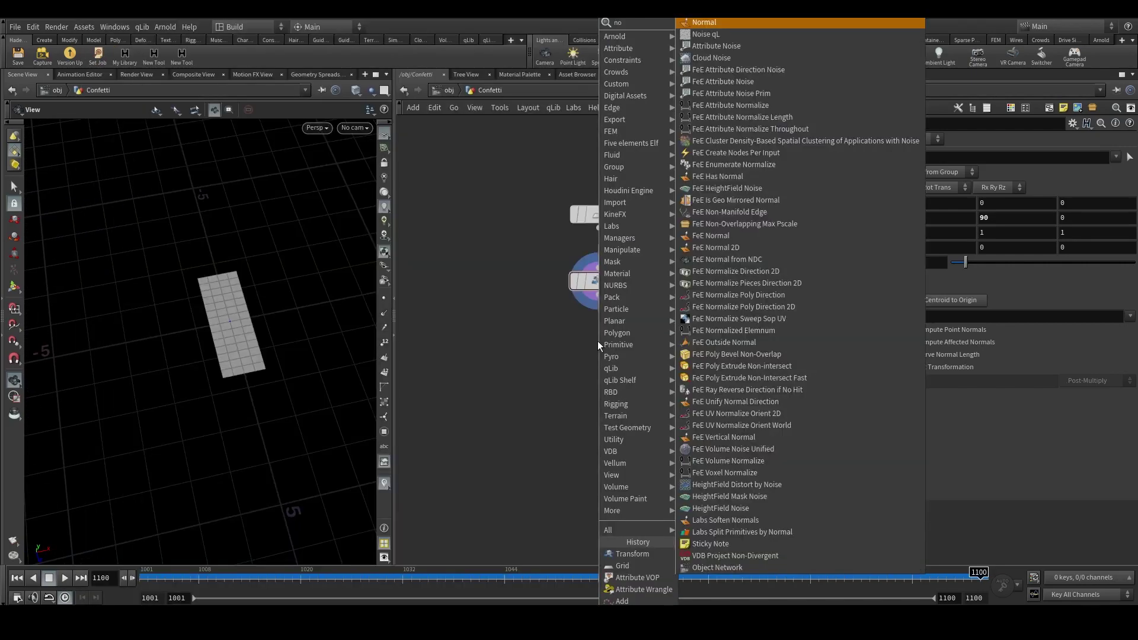
key("Return")
scroll(646, 356, "up", 2)
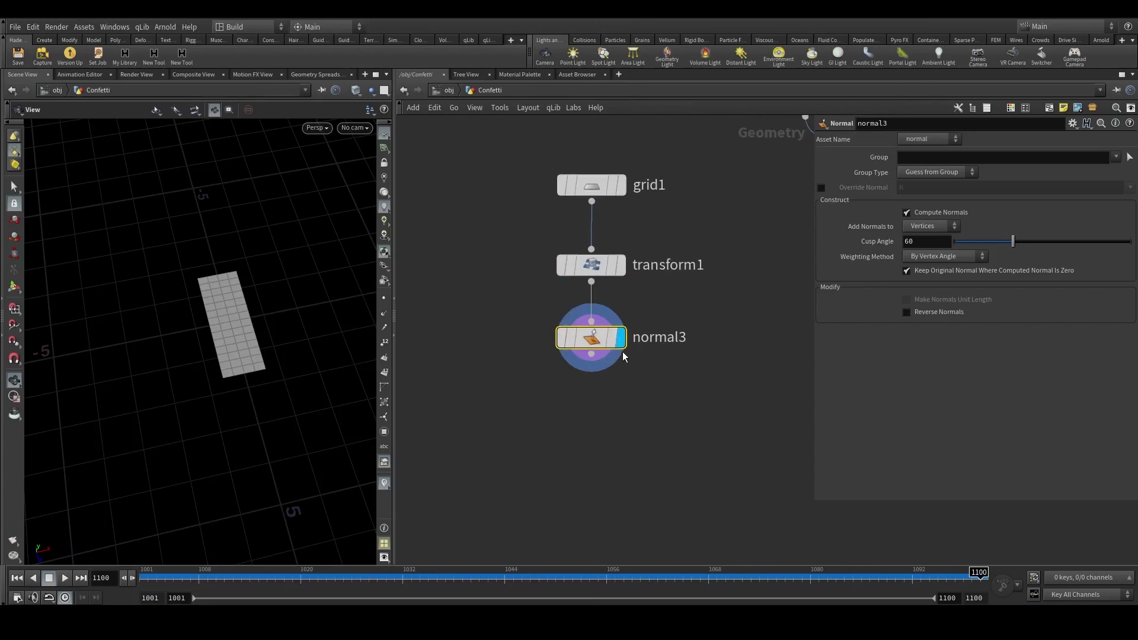
Append a UV Project node below normal3, keeping its orthographic projection, and display it.
key("Tab")
type("u")
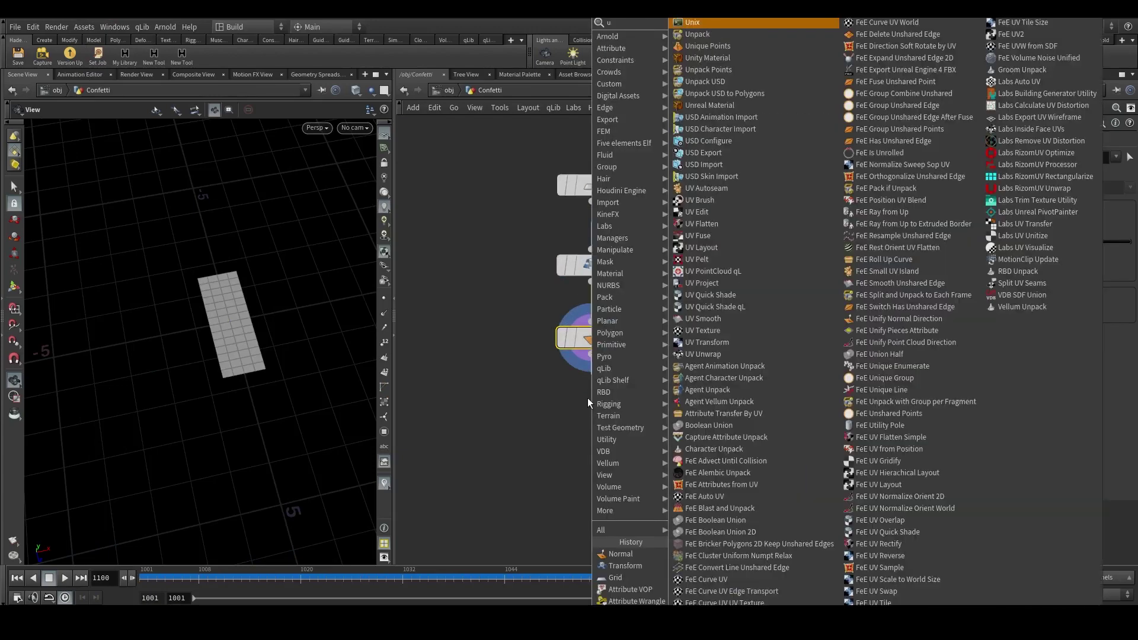
type("vp")
key("Down")
key("Return")
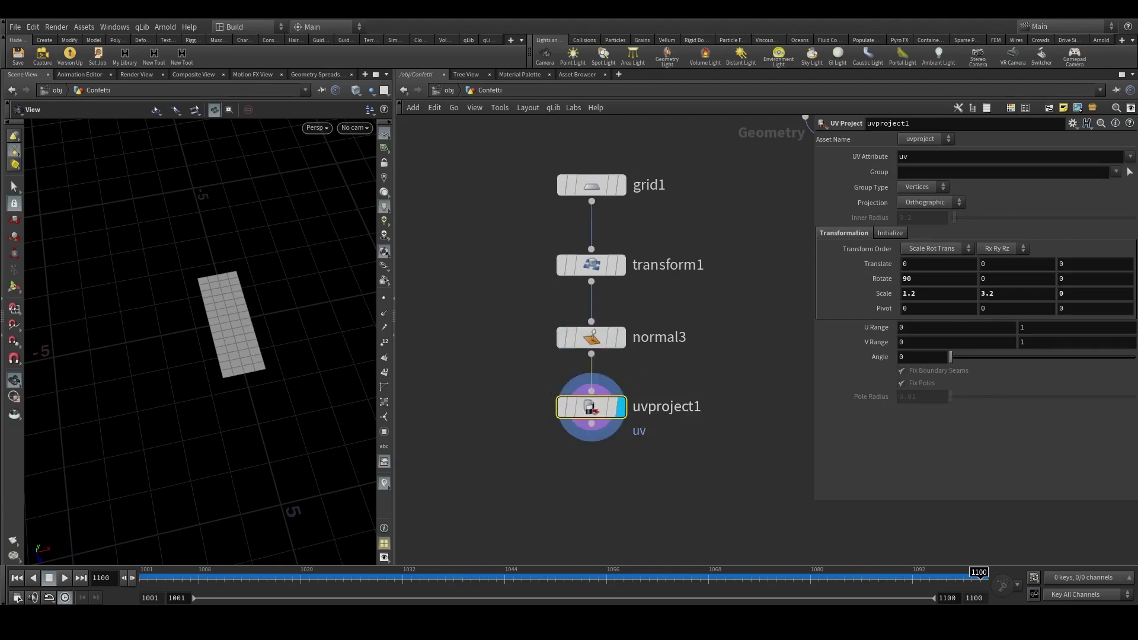
middle_click_drag(672, 486, 608, 414)
scroll(608, 414, "down", 1)
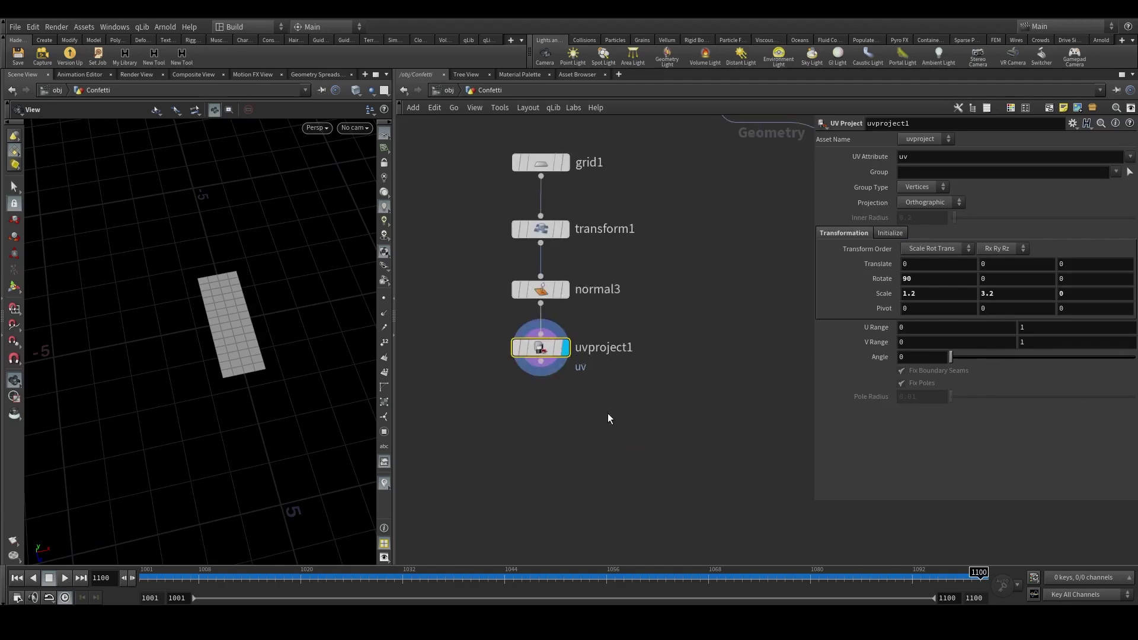
Add a Copy to Points node, feeding it uvproject1 as geometry and the final particle Attribute VOP as target points, and display it.
key("Tab")
type("copy t")
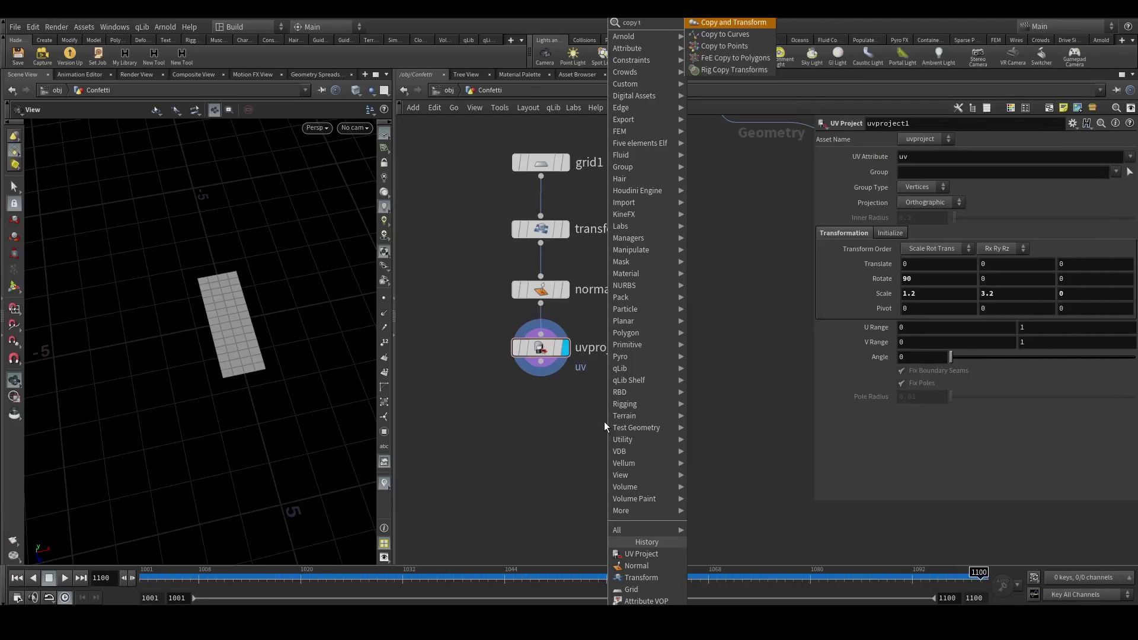
key("Down")
key("Down")
key("Return")
left_click(722, 484)
scroll(522, 356, "down", 2)
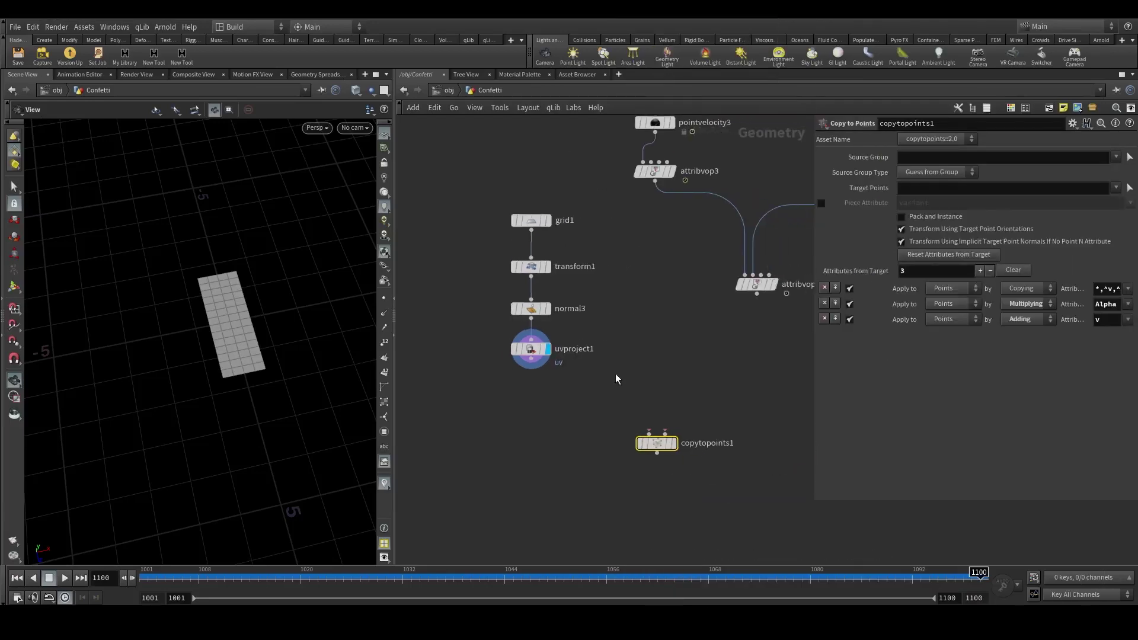
left_click_drag(532, 363, 756, 295)
left_click(676, 445)
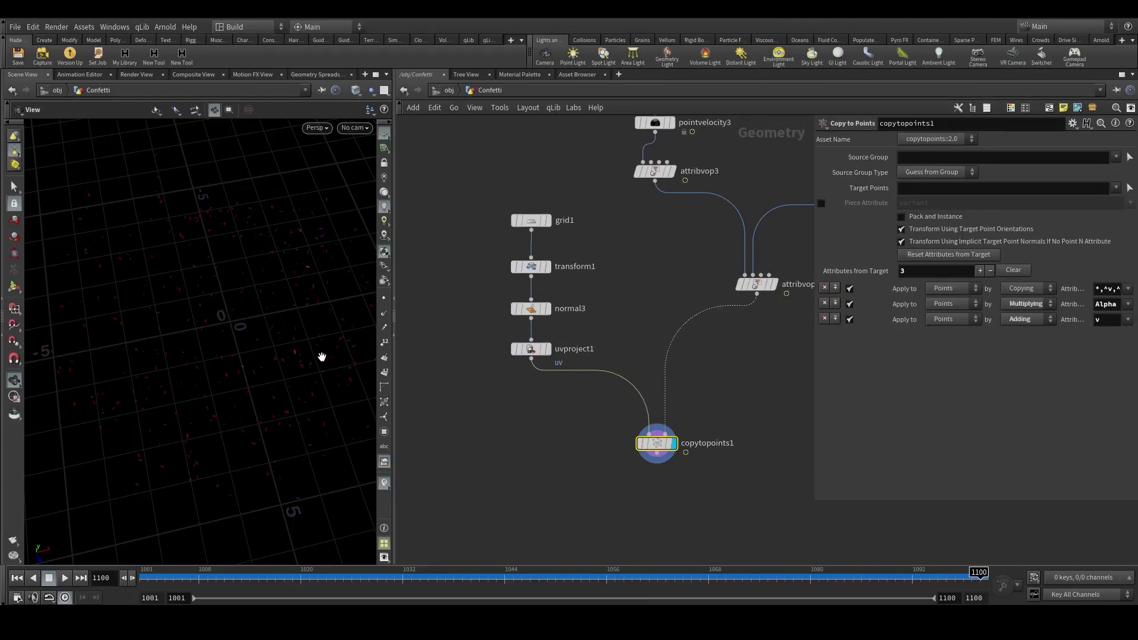
Look through cam1 and play the animation of the copied confetti pieces up to frame 1045.
left_click_drag(322, 356, 237, 338)
left_click(354, 128)
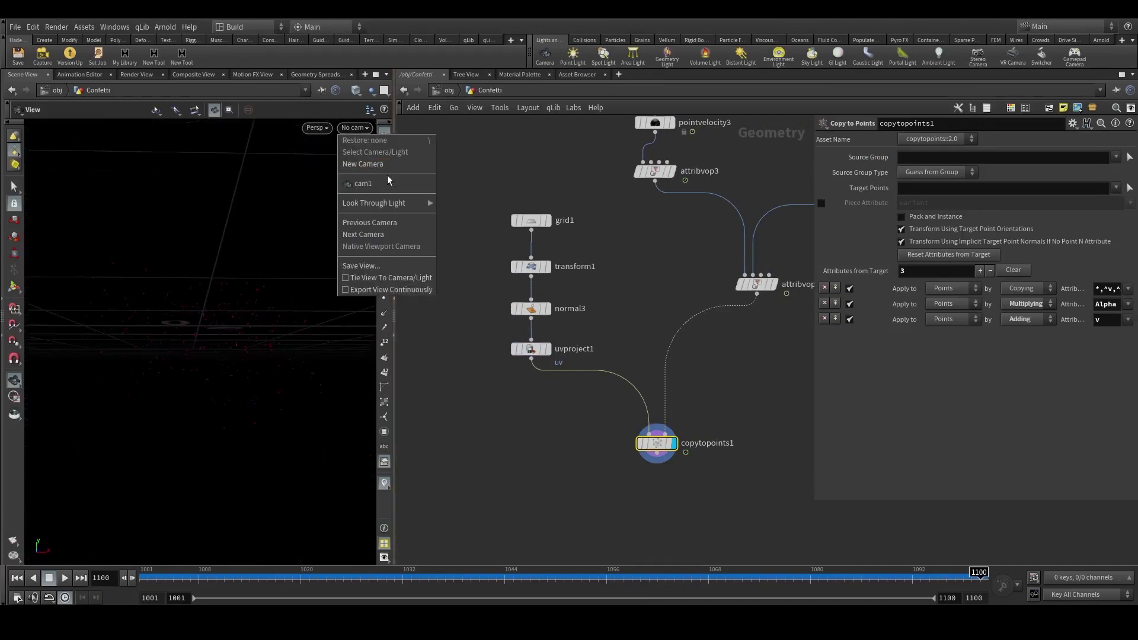
left_click(362, 183)
left_click(65, 578)
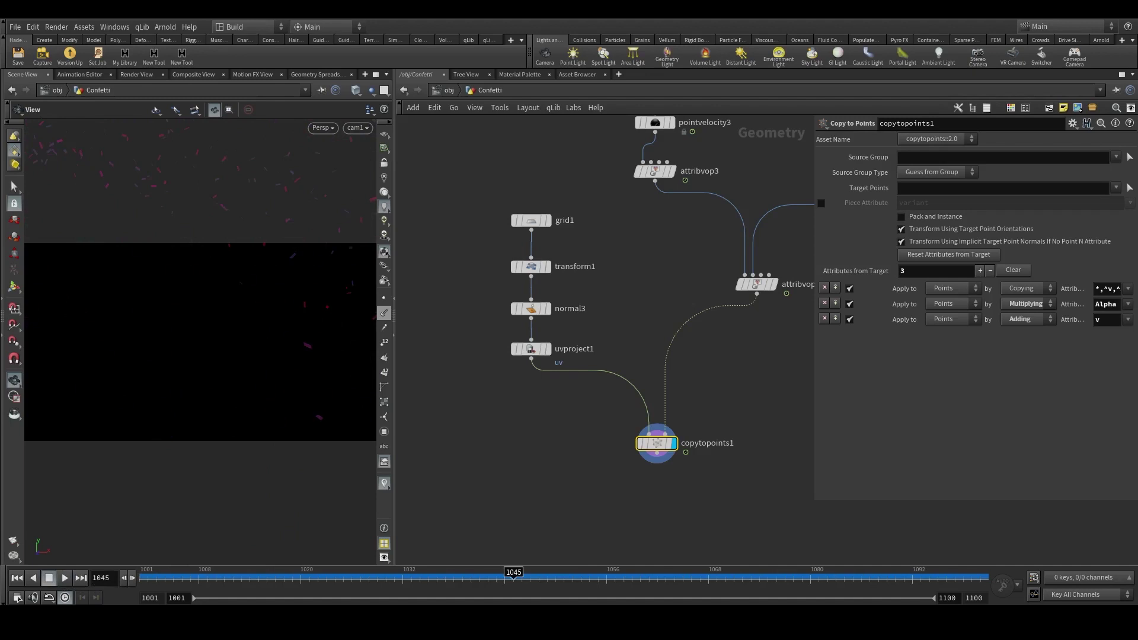
Append a displayed Unpack node to copytopoints1 and enable Pack and Instance on copytopoints1.
scroll(668, 451, "up", 2)
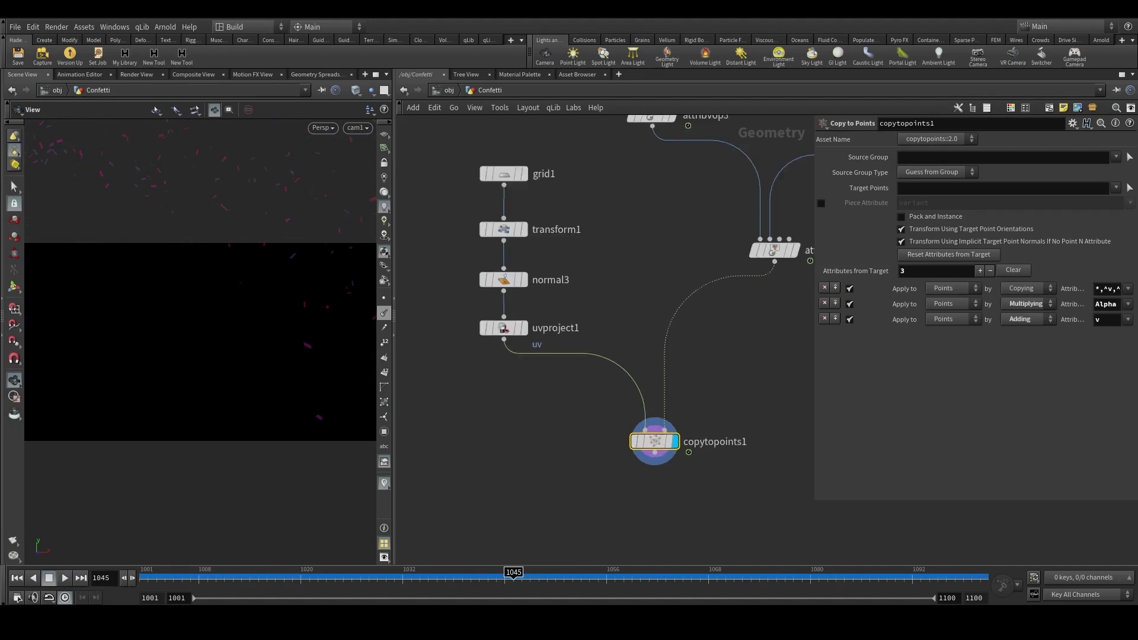
scroll(695, 360, "up", 3)
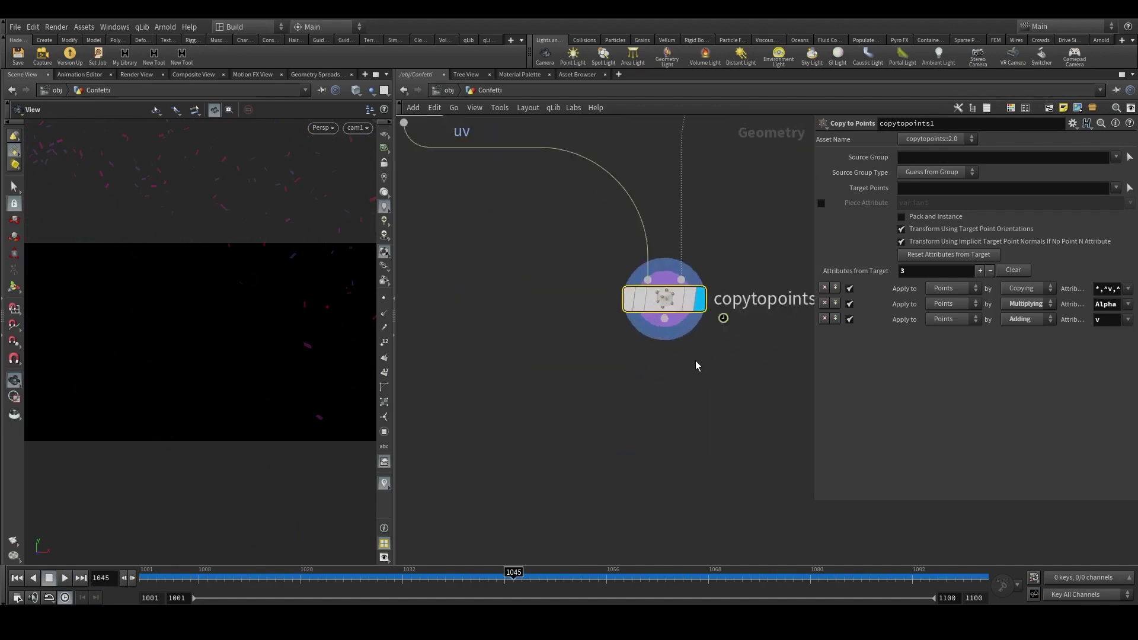
key("Tab")
type("un")
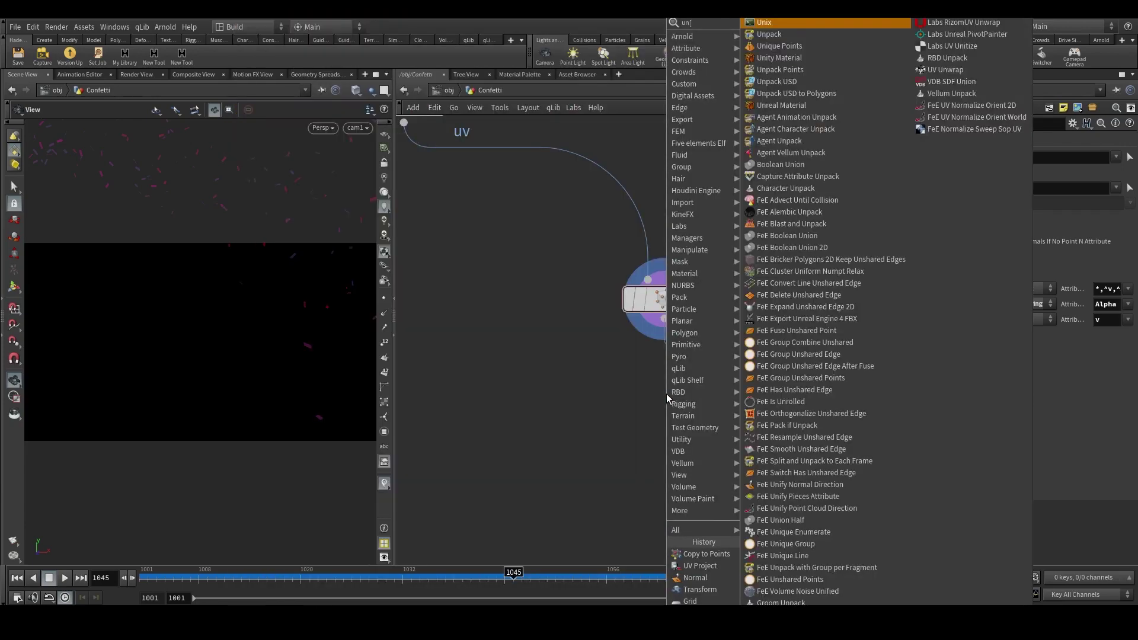
key("Down")
key("Return")
left_click(703, 395)
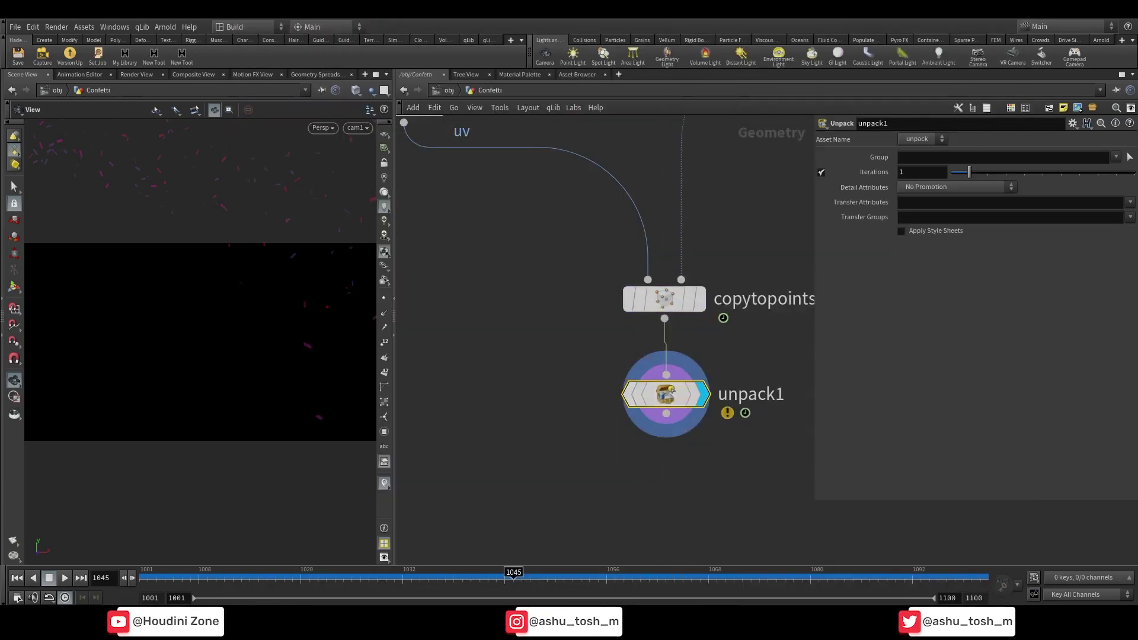
left_click(666, 299)
left_click(928, 217)
left_click(666, 394)
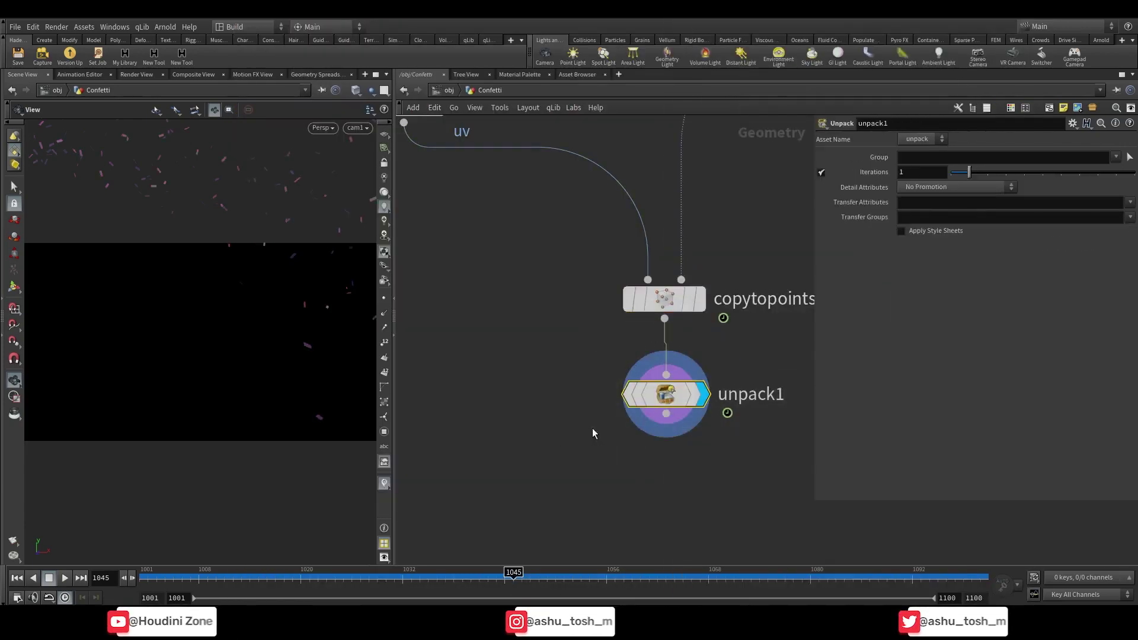
Set unpack1's transfer attributes to v, dist, Cd, Cd2, Cd3, id and rampU.
left_click(1131, 202)
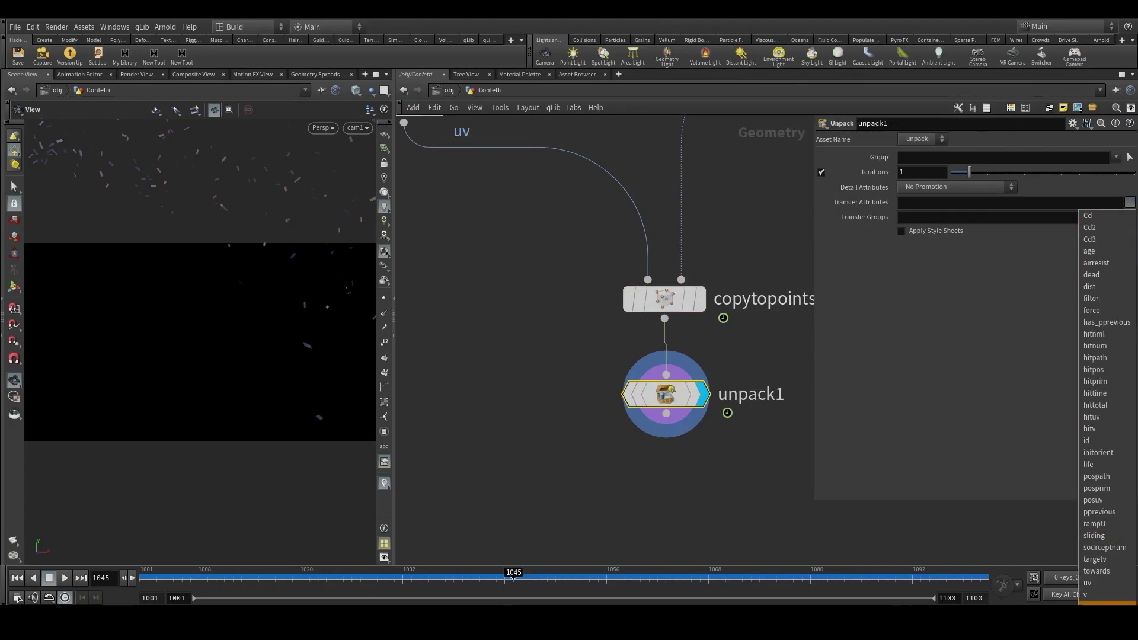
left_click(1111, 363)
left_click(1131, 202)
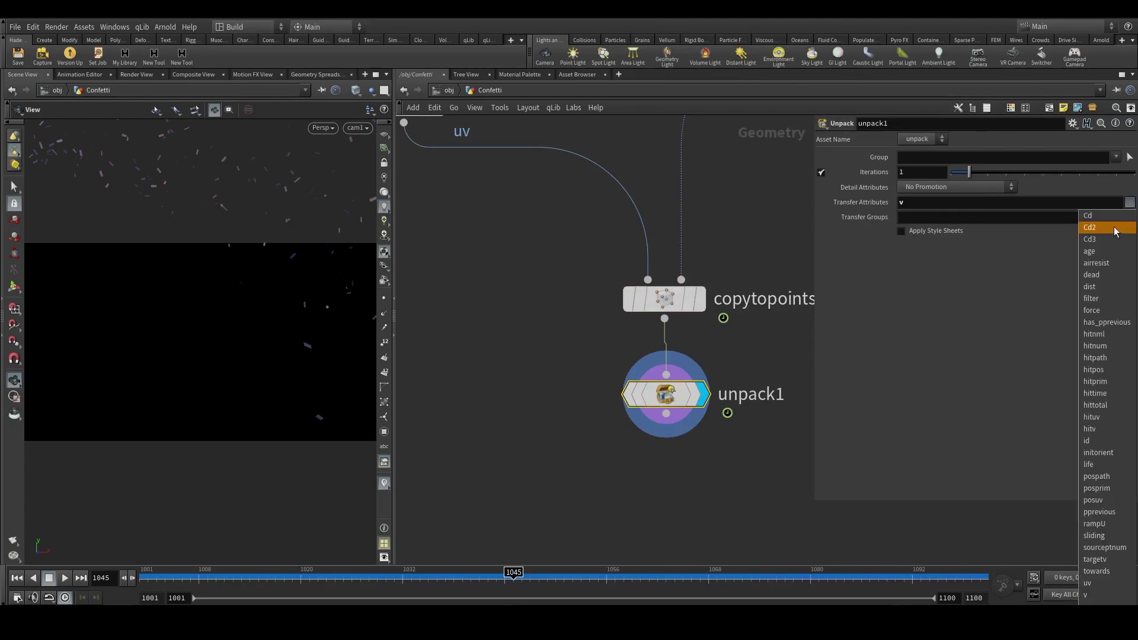
left_click(1106, 286)
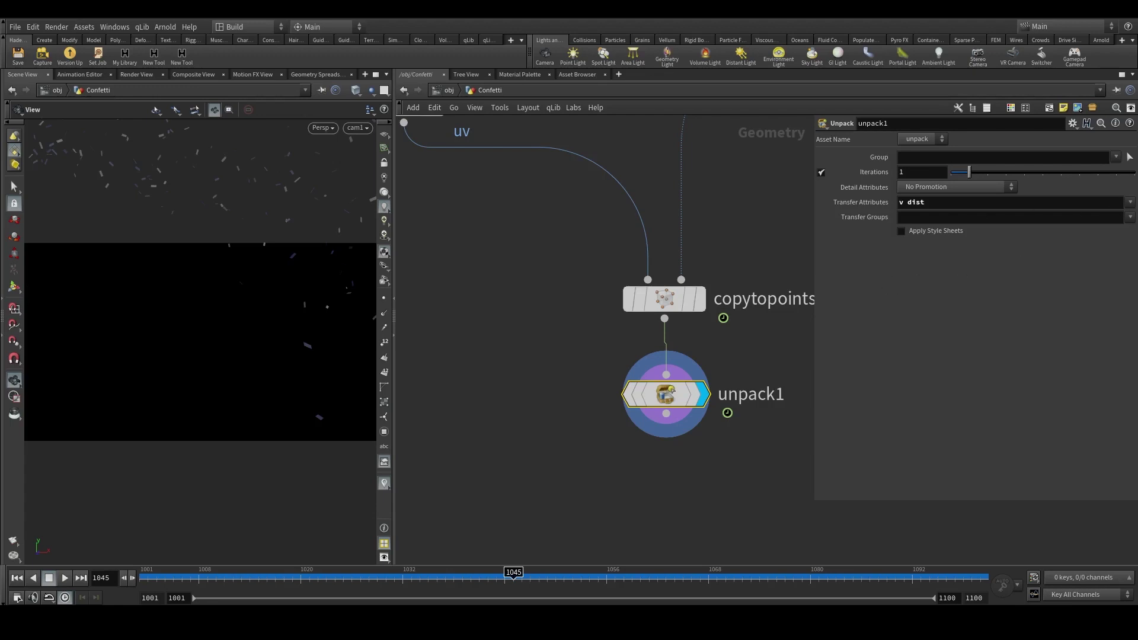
left_click(1129, 203)
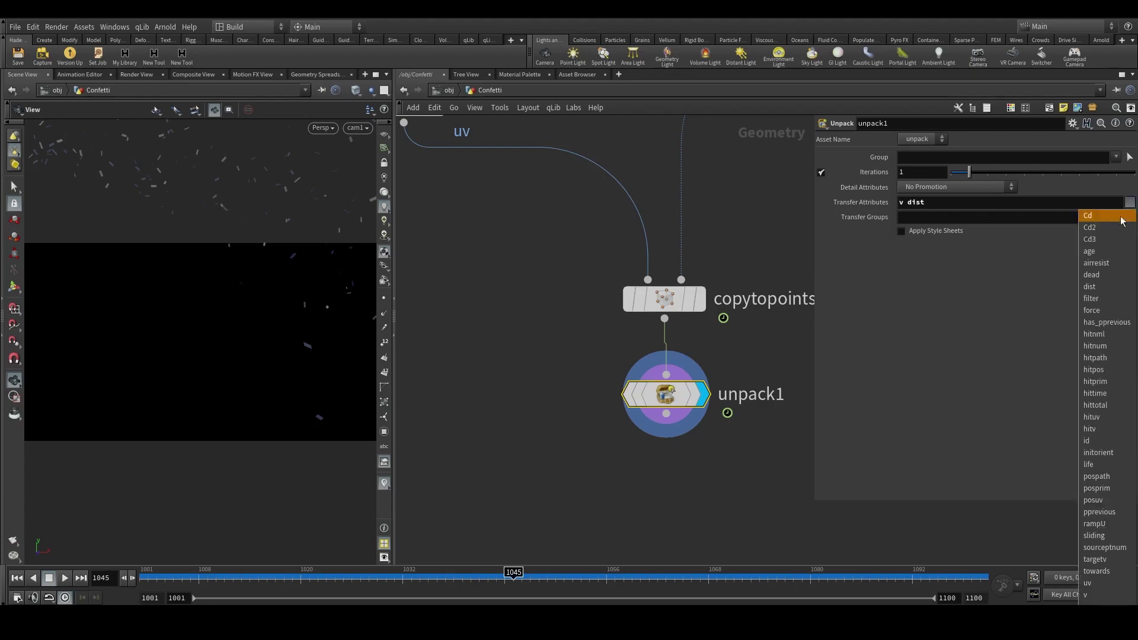
left_click(1109, 220)
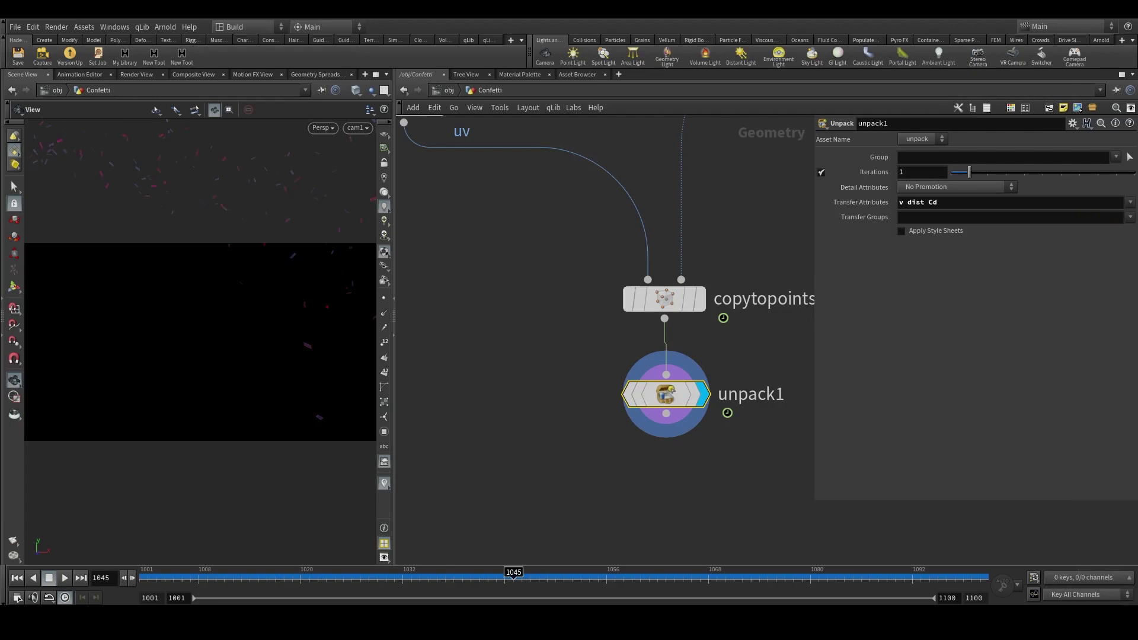
left_click(1130, 203)
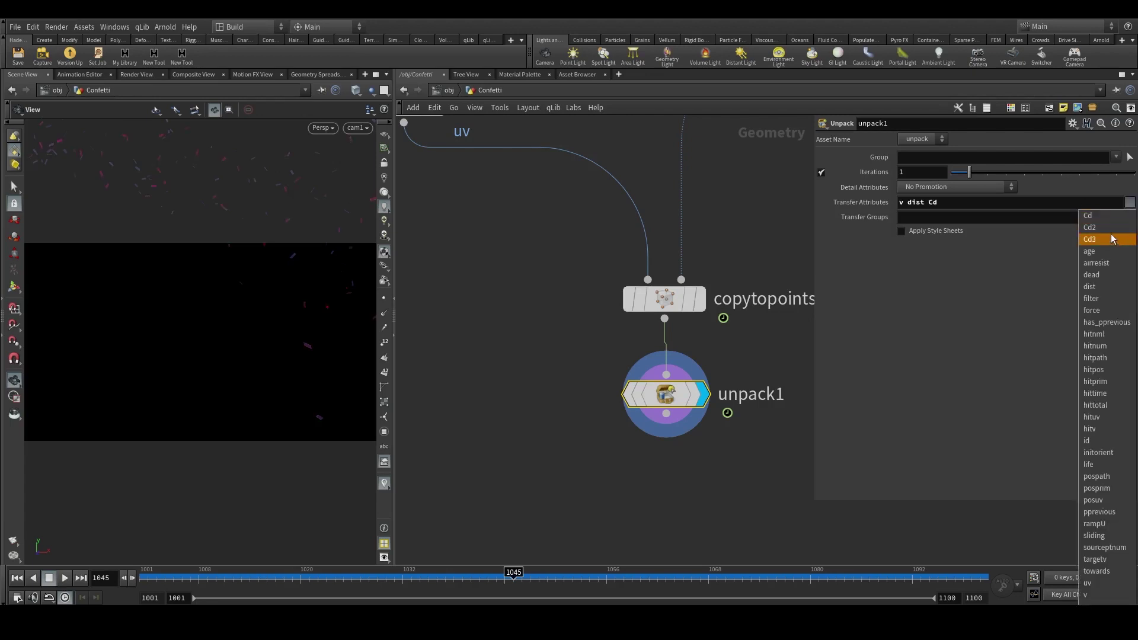
left_click(1090, 227)
left_click(1131, 204)
left_click(1090, 239)
left_click(1129, 203)
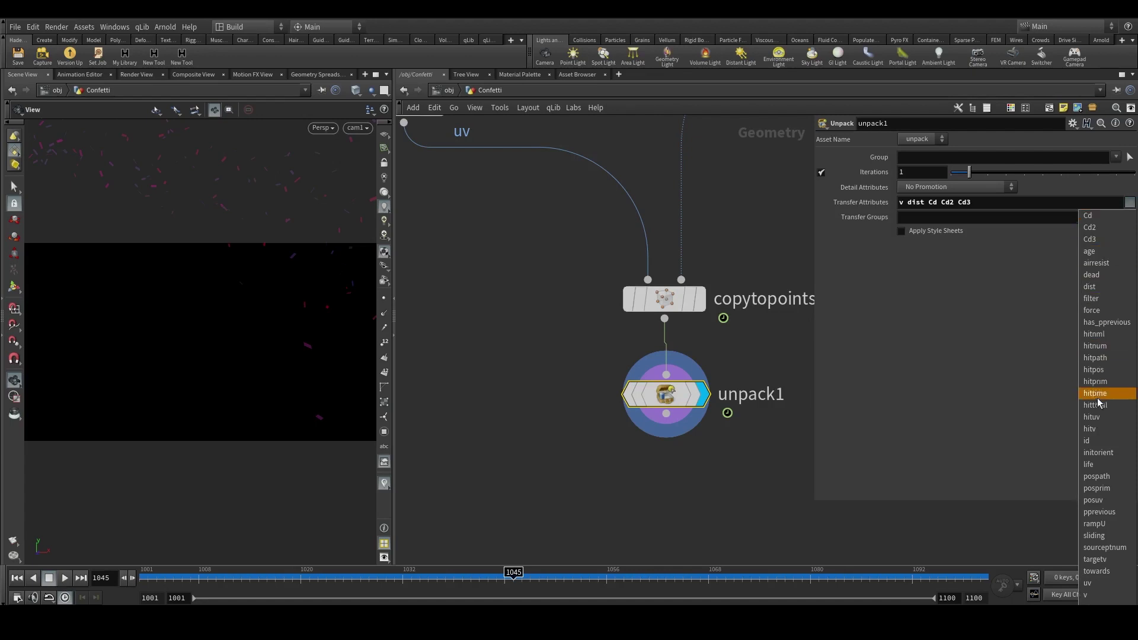
left_click(1092, 442)
left_click(1130, 204)
left_click(1094, 523)
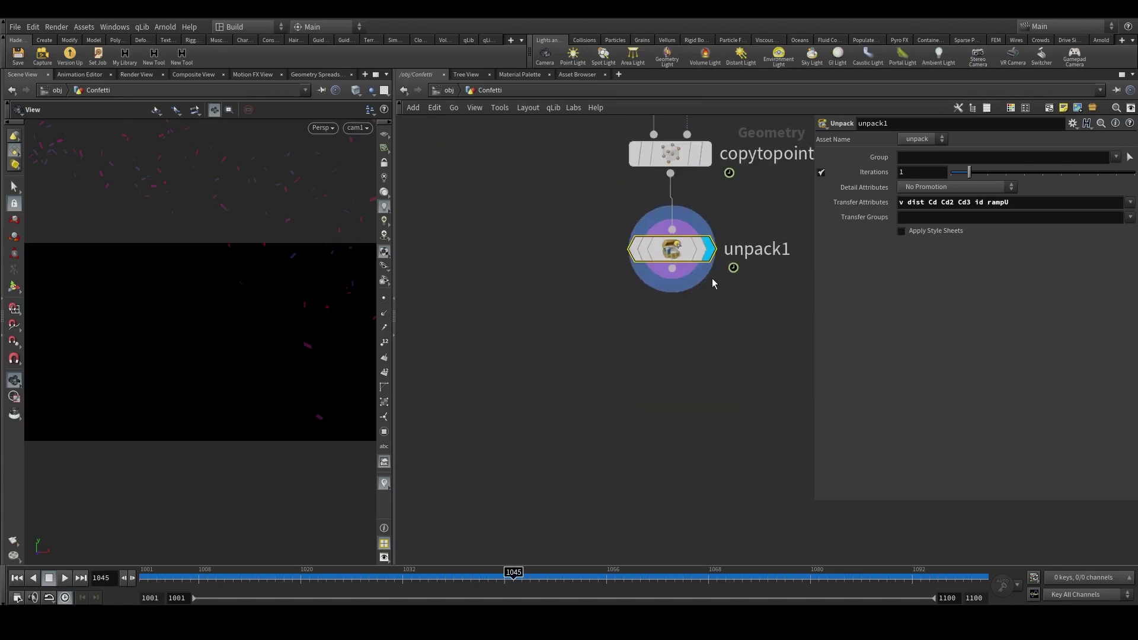
Append an Attribute Promote node to unpack1 and display it.
key("Tab")
type("at po")
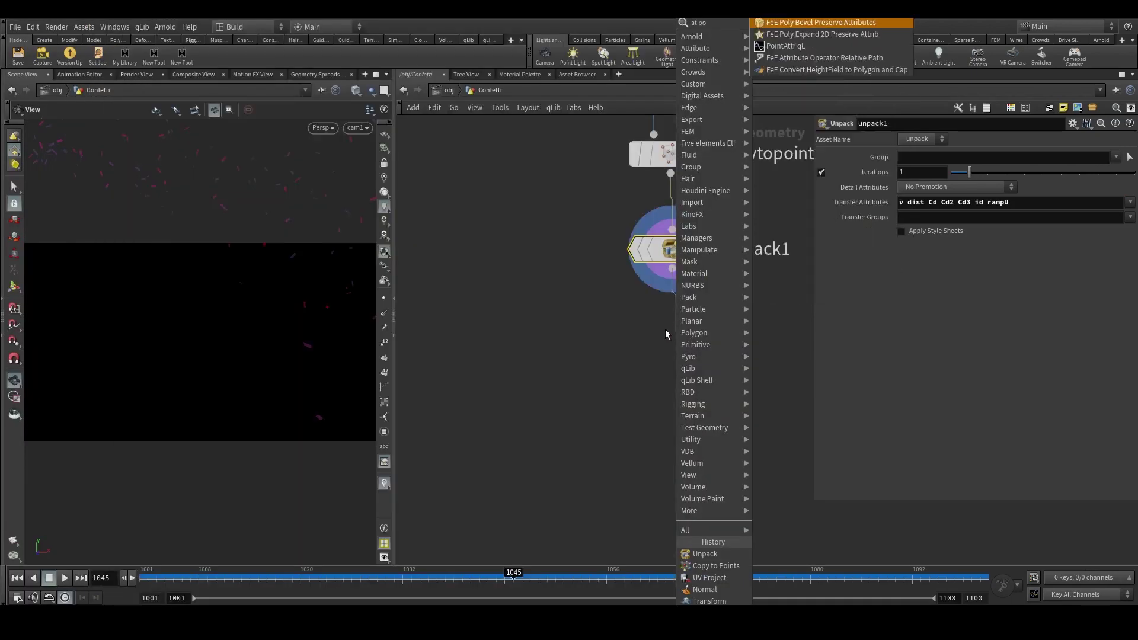
key("BackSpace")
type("ro")
key("Return")
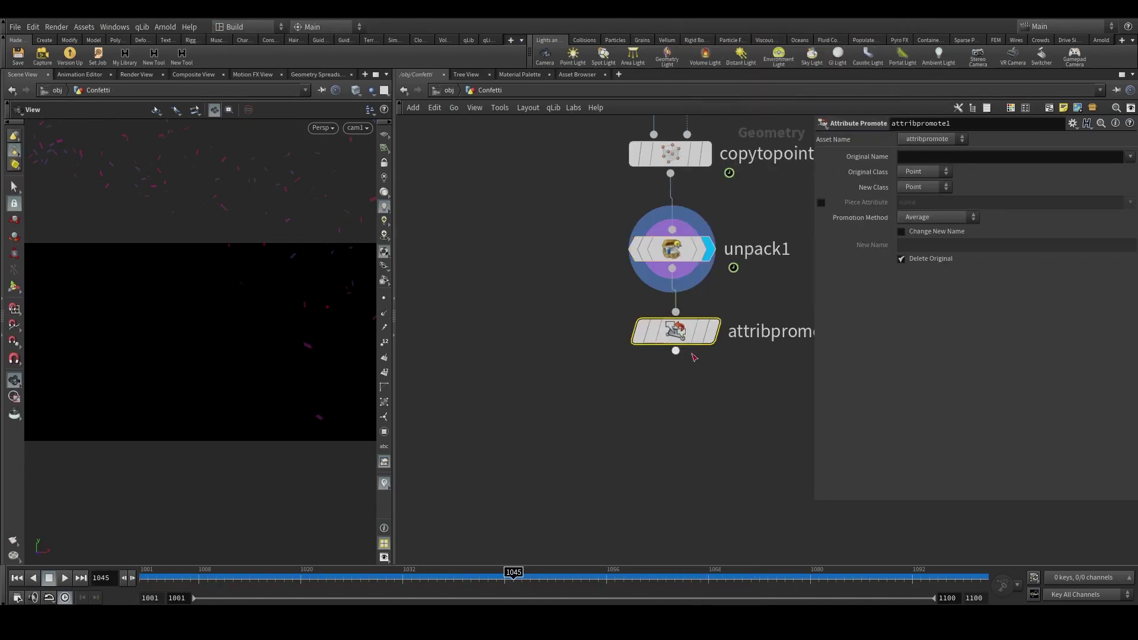
left_click(712, 330)
Promote the uv attribute from Vertex to Point under the new name uv2, without deleting the original.
left_click(1130, 158)
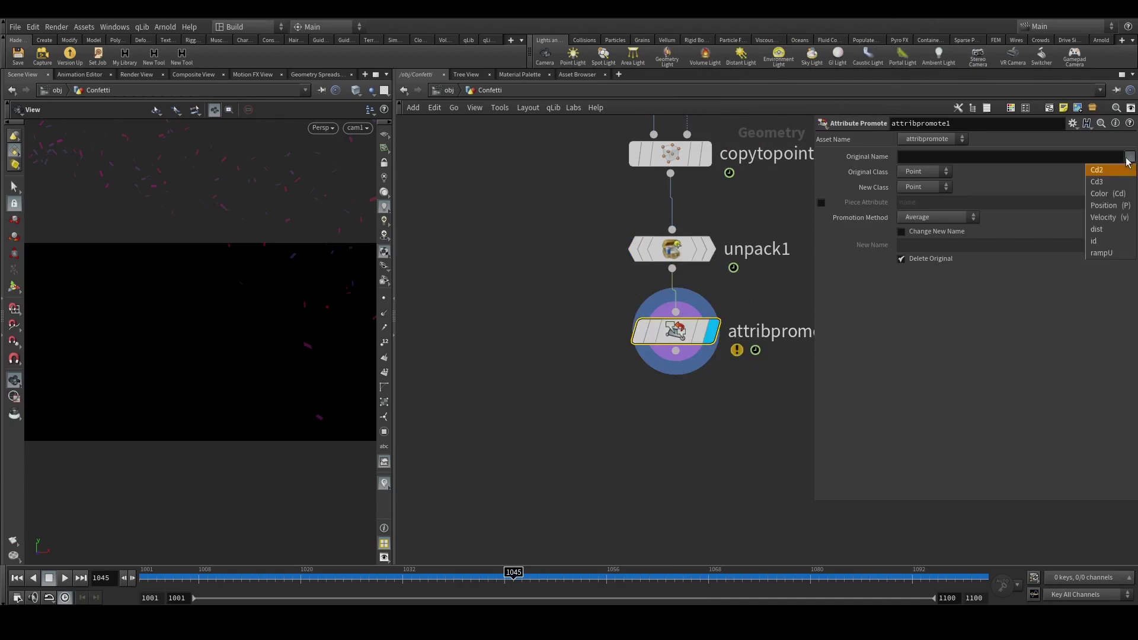
left_click(930, 178)
left_click(927, 176)
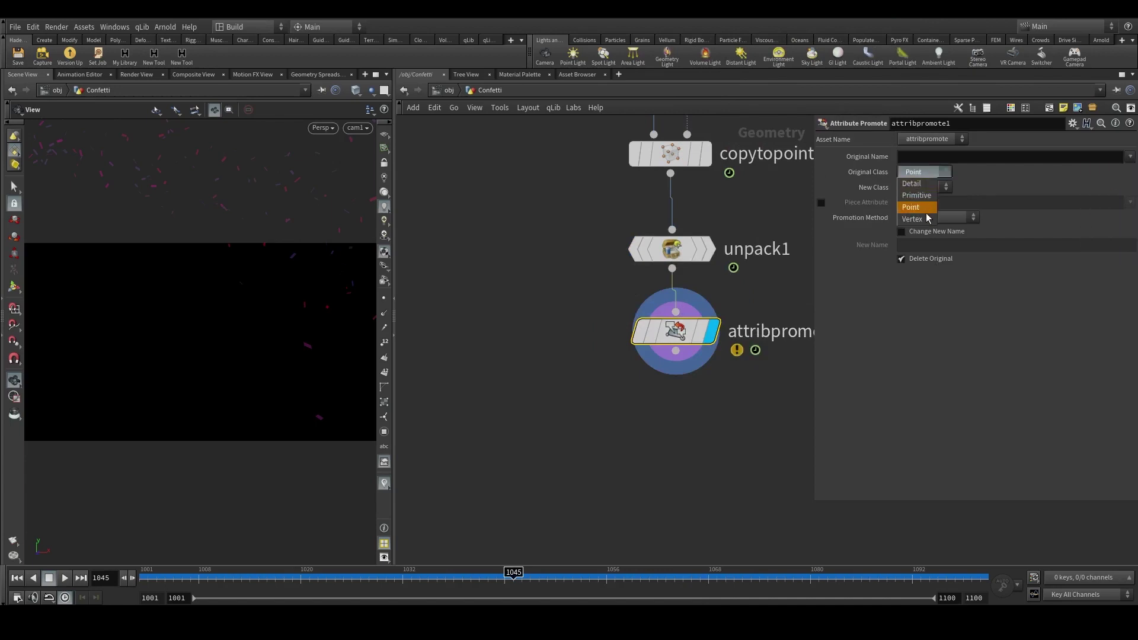
left_click(914, 218)
left_click(1130, 157)
left_click(1109, 182)
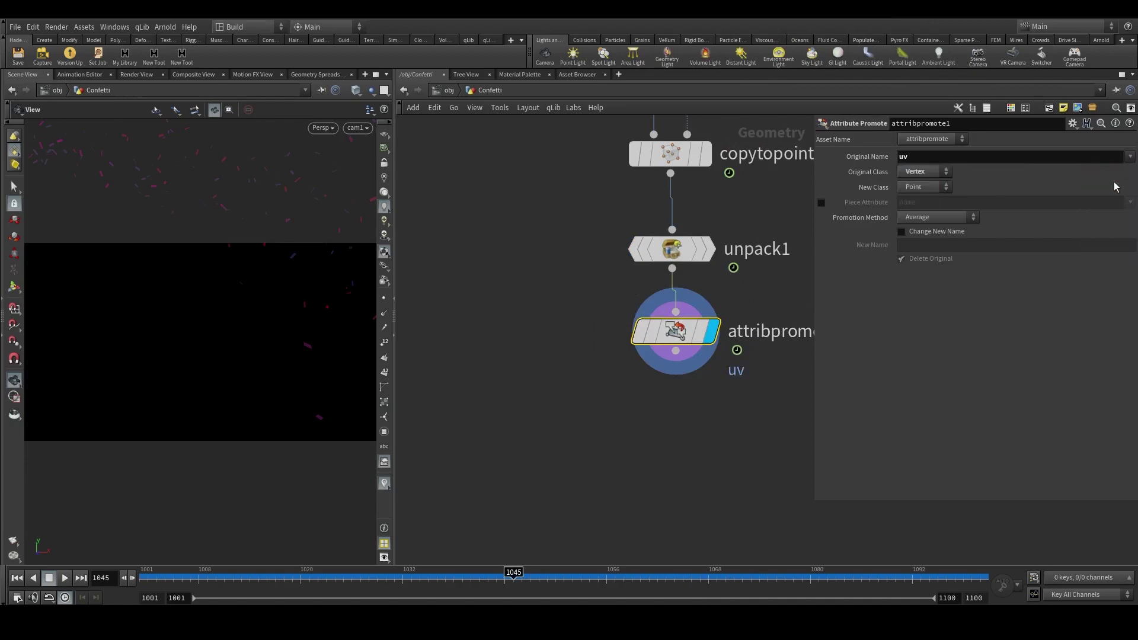
left_click(903, 231)
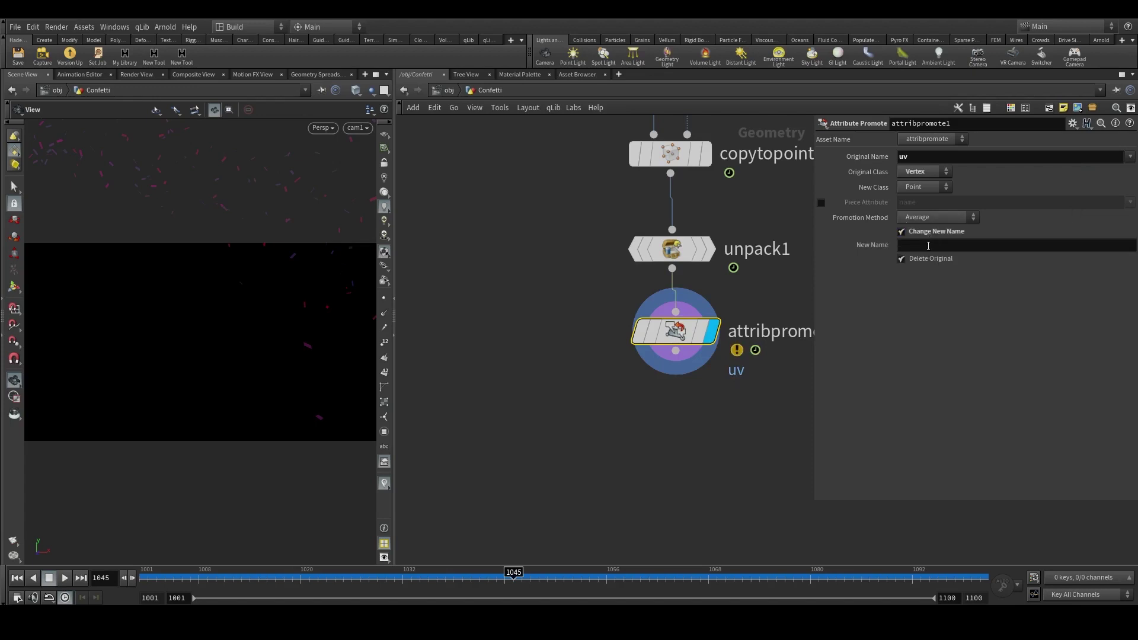
left_click(929, 246)
type("uv2")
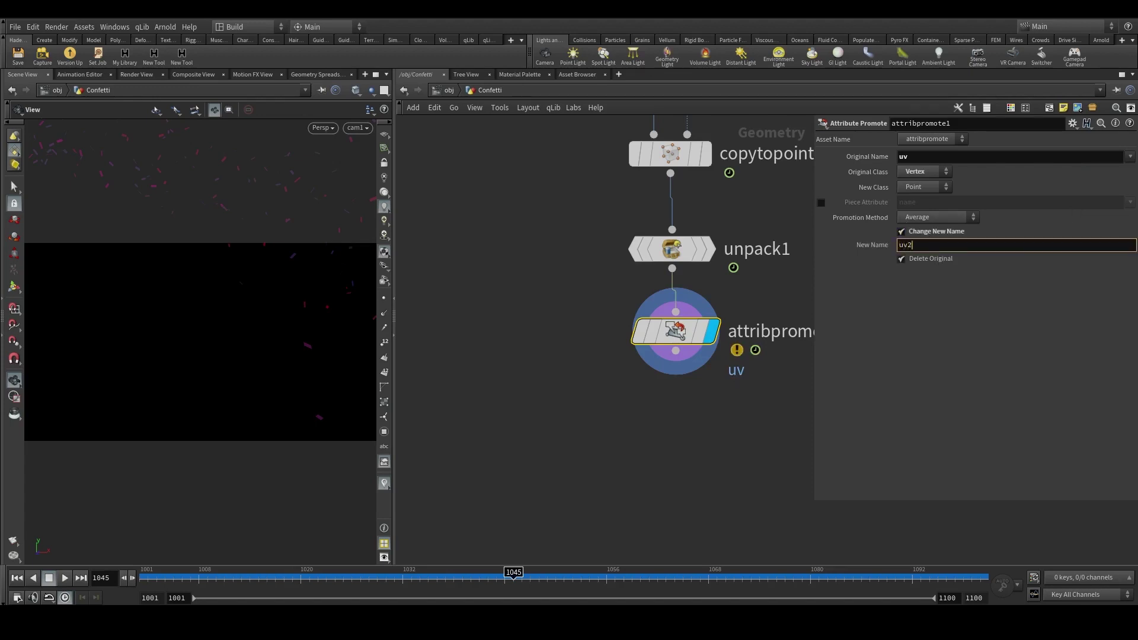
left_click(902, 258)
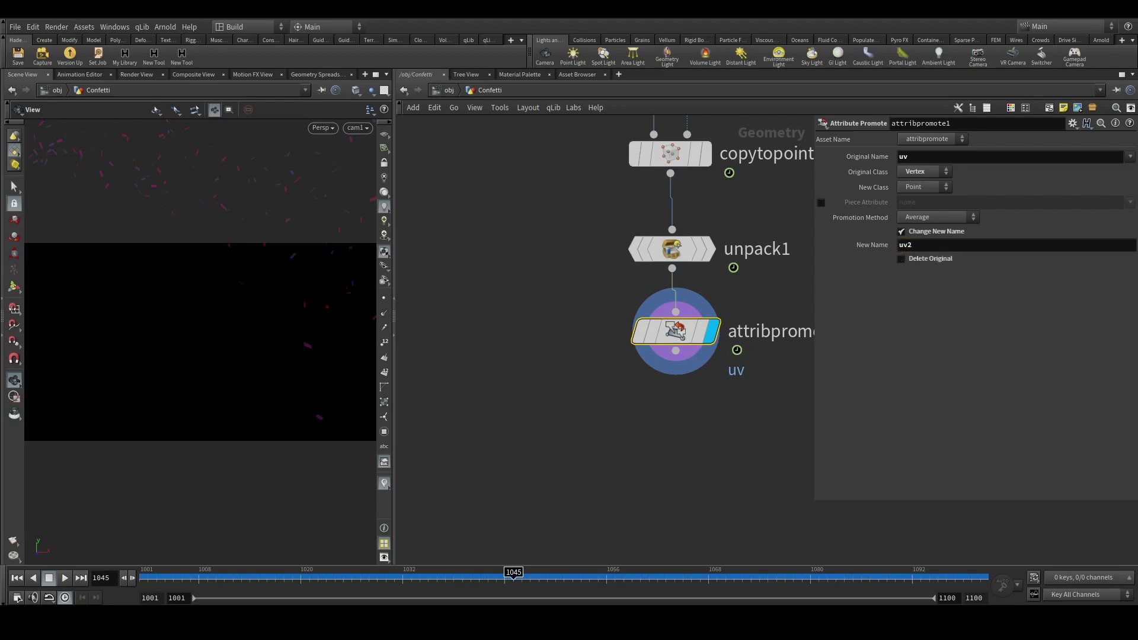
Append an Attribute VOP node below attribpromote1.
key("Tab")
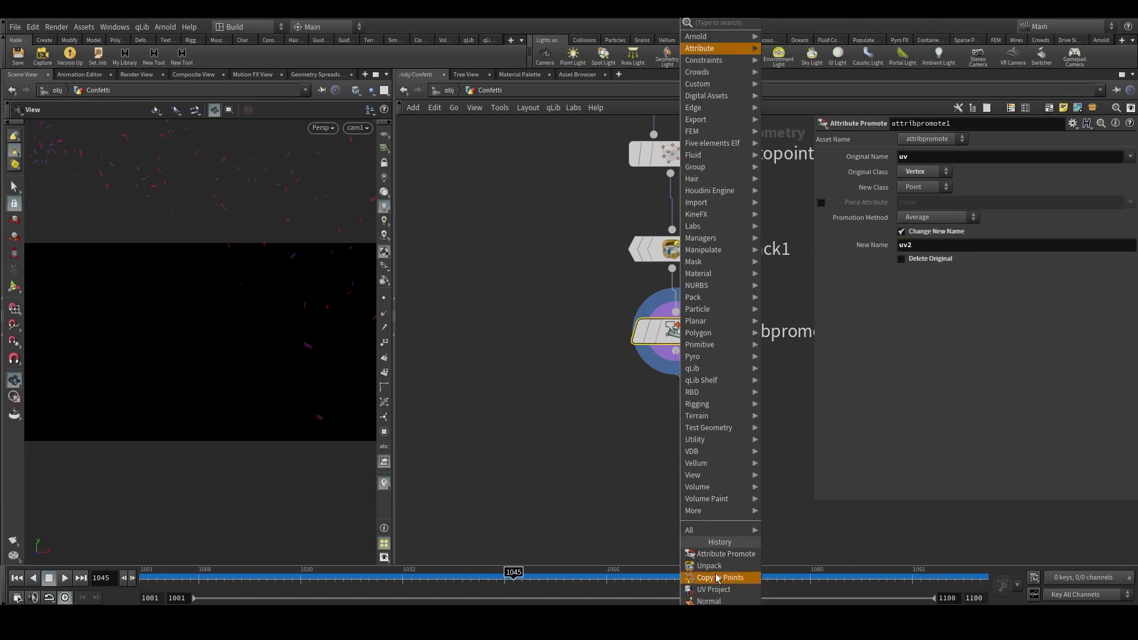
type("at f")
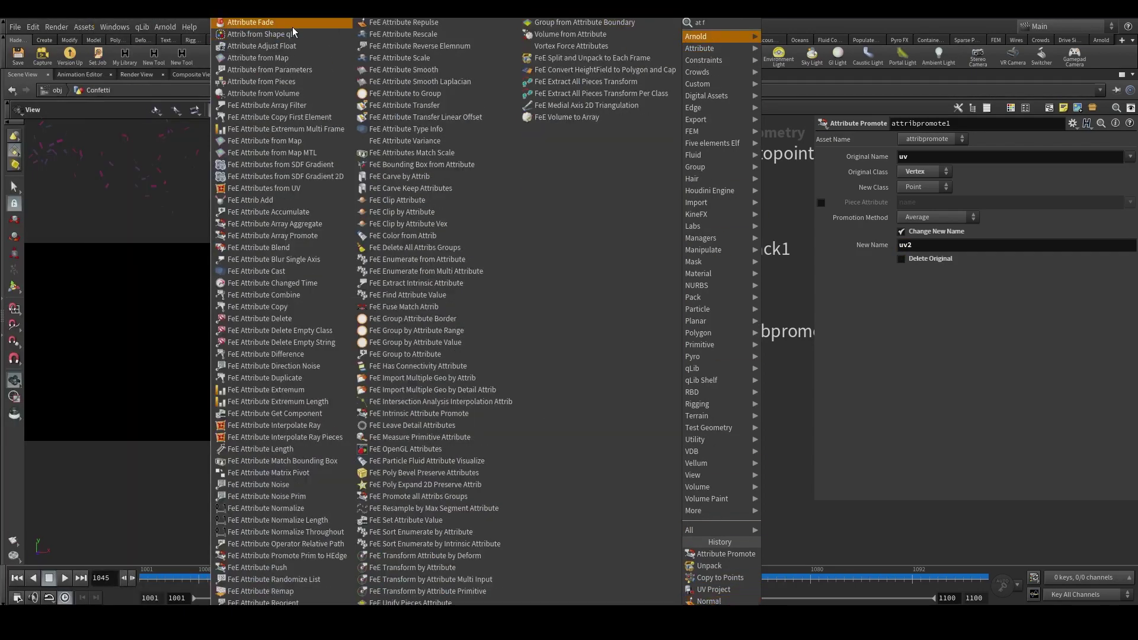
key("BackSpace")
type("vo")
key("Return")
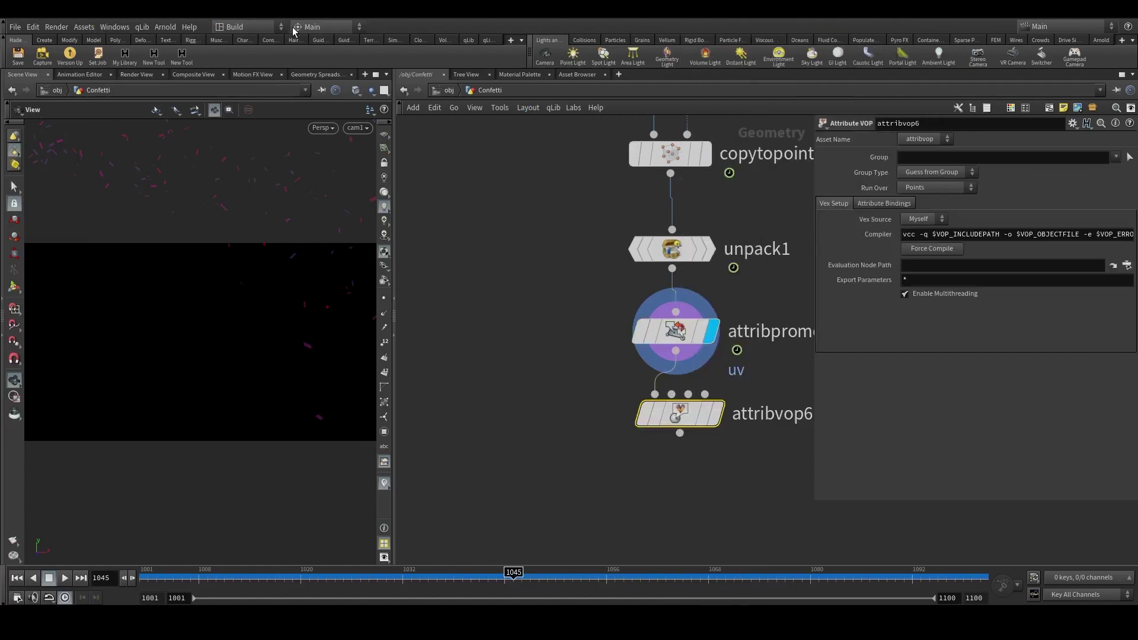
Display attribvop6 aligned beneath attribpromote1 and open its VEX network.
left_click(716, 412)
left_click_drag(685, 417, 681, 434)
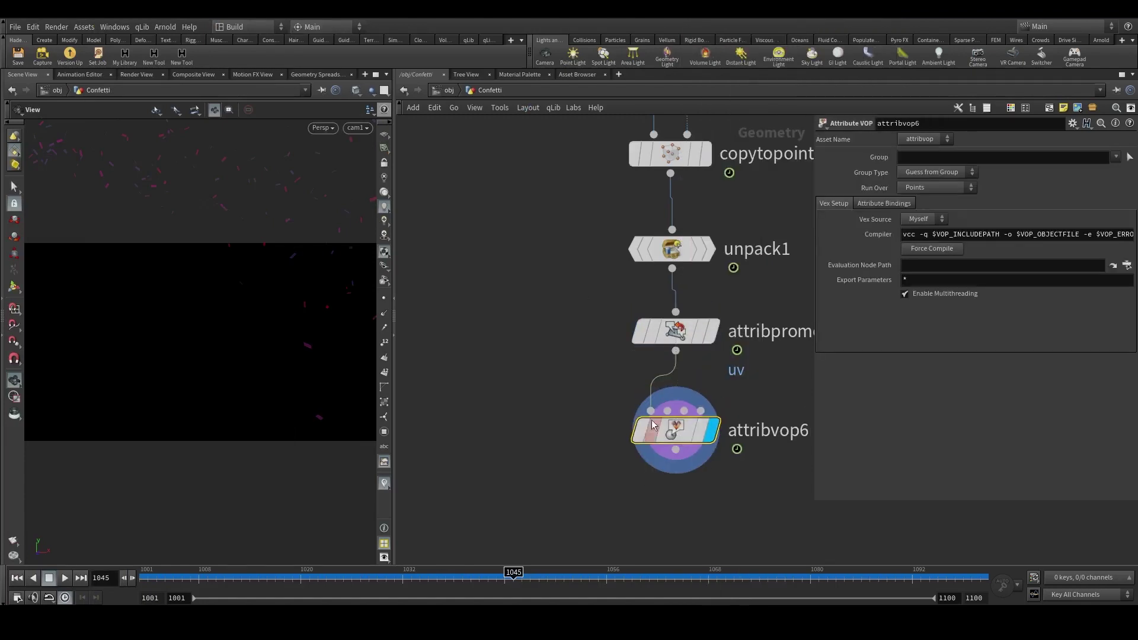
left_click_drag(391, 261, 443, 237)
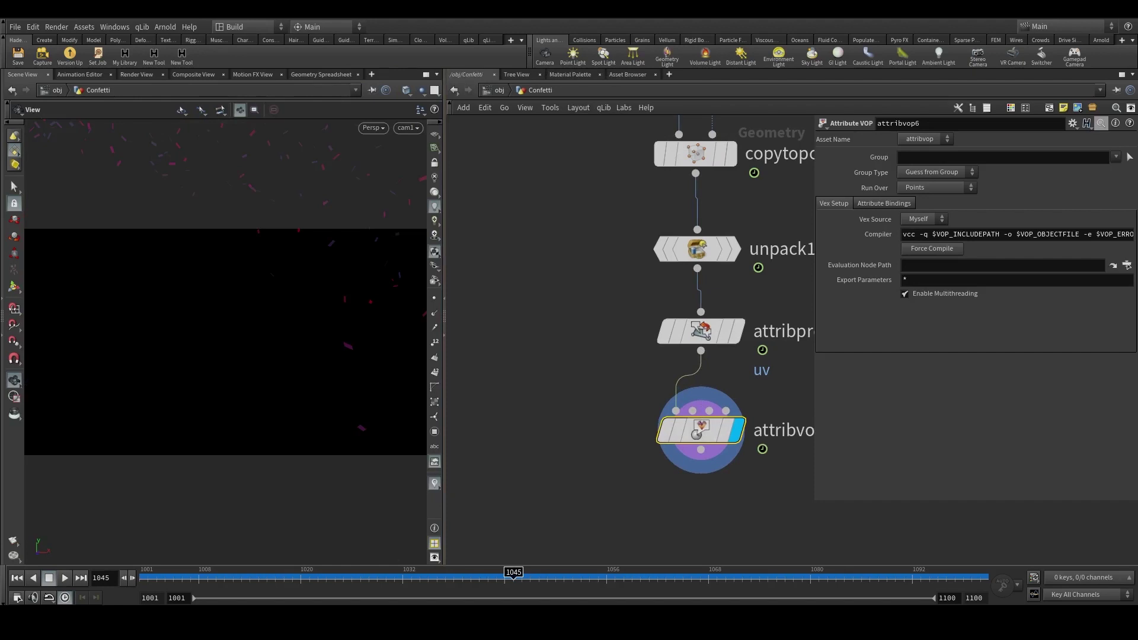
scroll(661, 428, "down", 2)
middle_click_drag(661, 429, 573, 346)
scroll(574, 346, "up", 2)
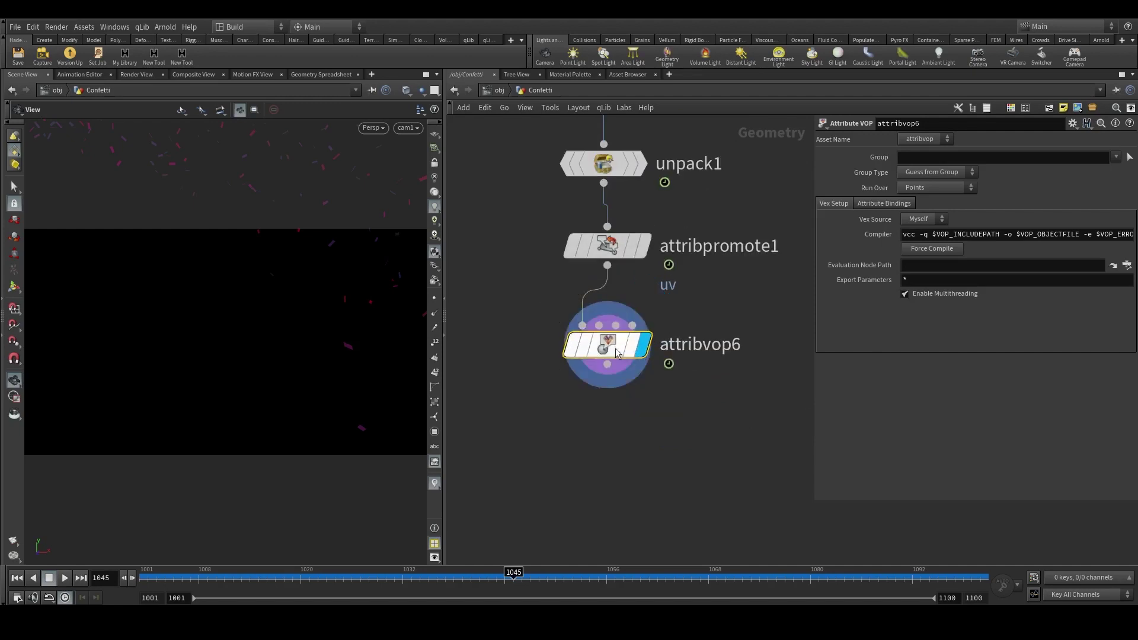
double_click(618, 346)
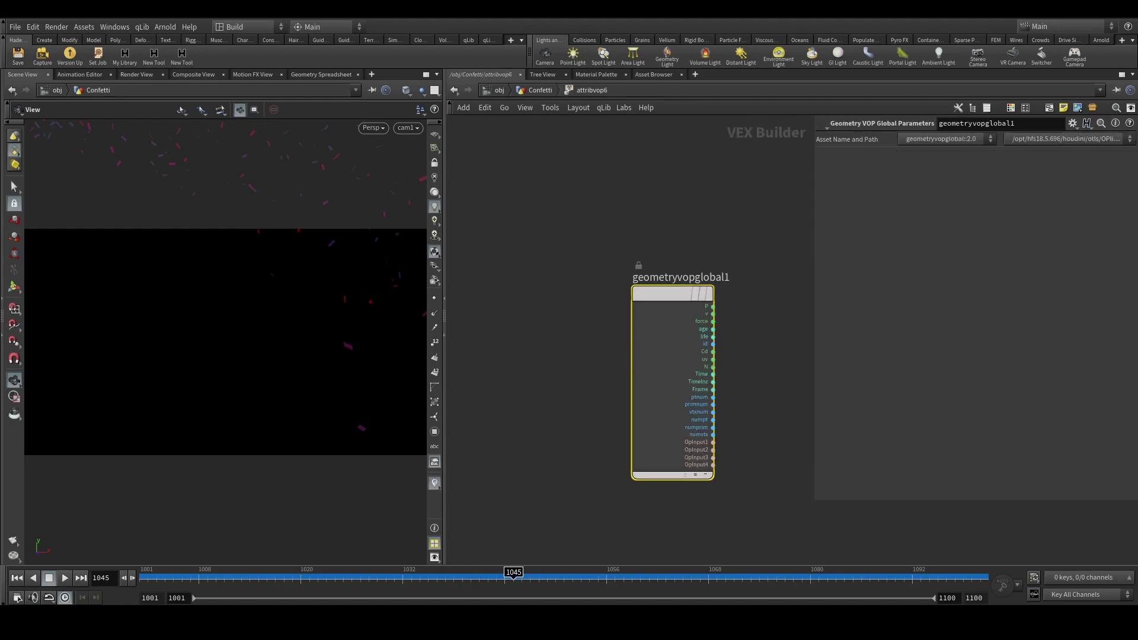
Space the global parameters and output nodes apart and place a Bind node between them.
middle_click_drag(763, 363, 608, 336)
scroll(691, 302, "down", 3)
middle_click_drag(699, 314, 605, 311)
left_click_drag(614, 238, 753, 287)
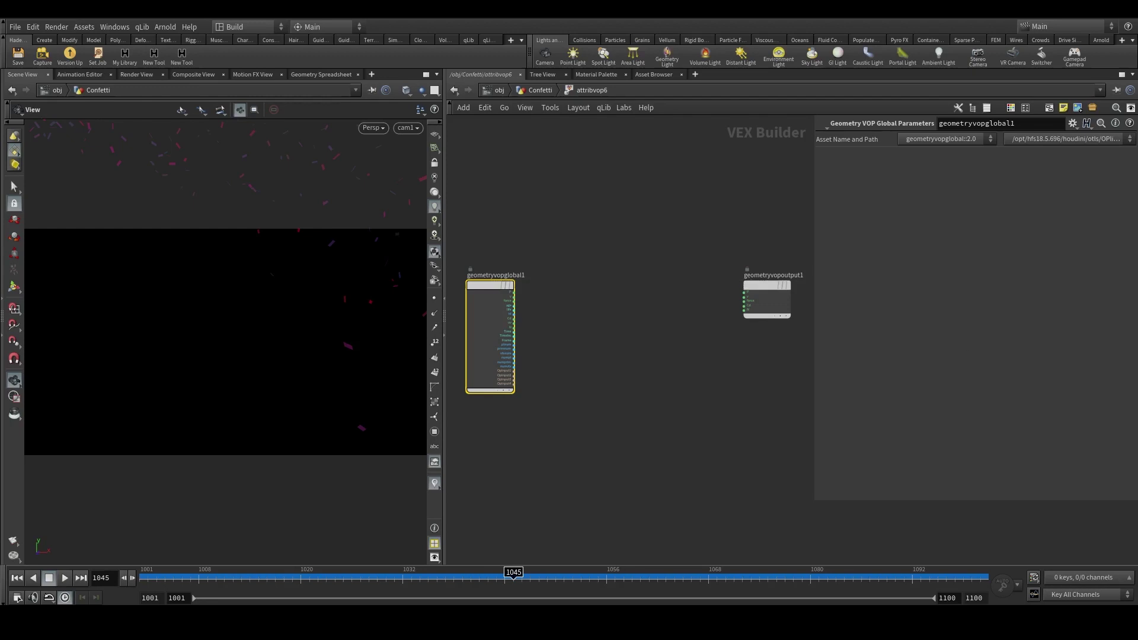
key("Tab")
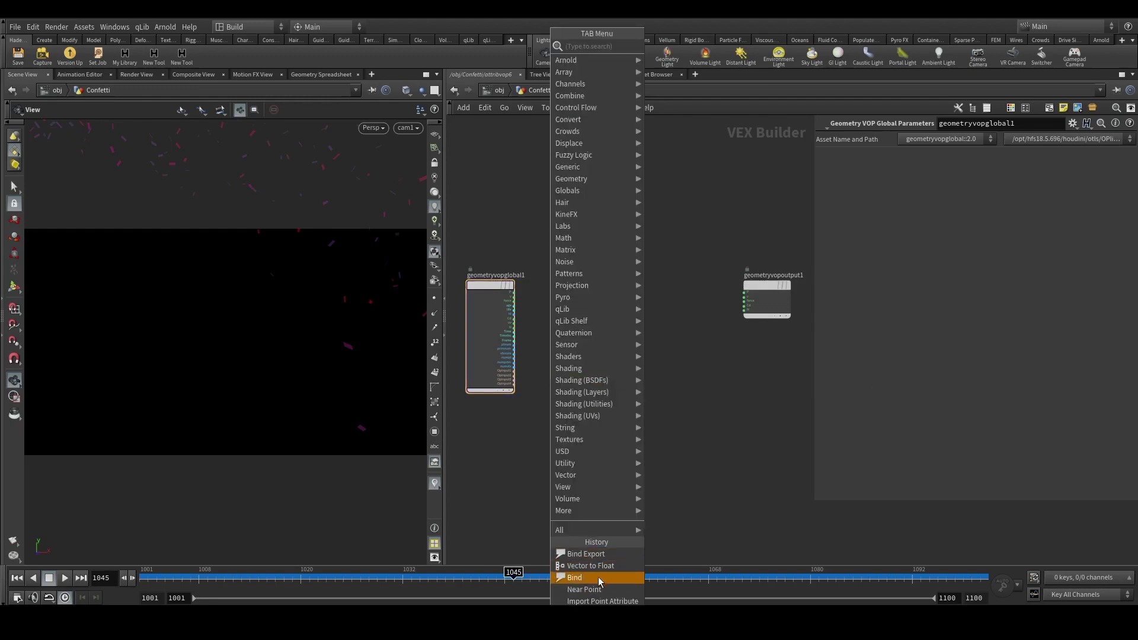
left_click(599, 577)
left_click(574, 355)
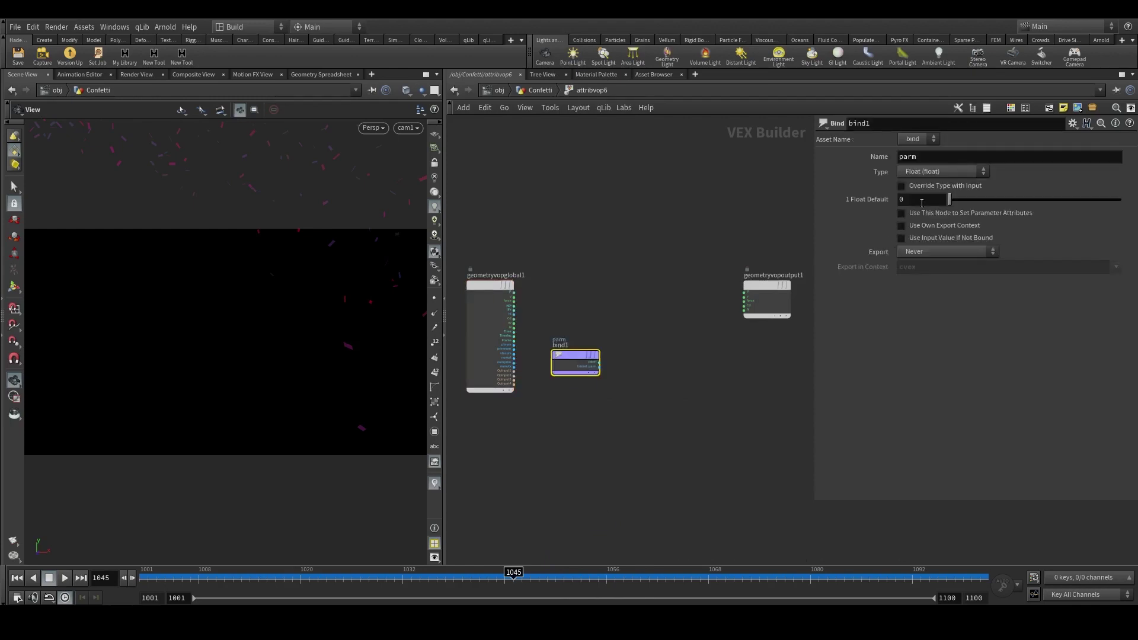
Name the Bind node's attribute uv2 and set its type to Vector.
left_click(942, 156)
type("uv2")
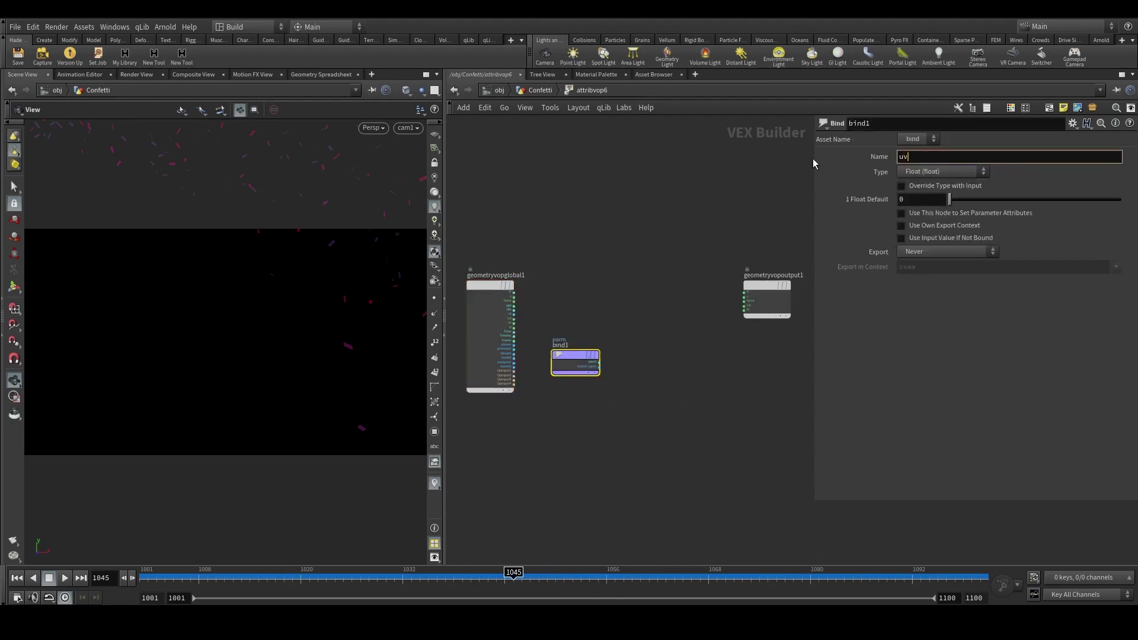
left_click(982, 173)
left_click(942, 271)
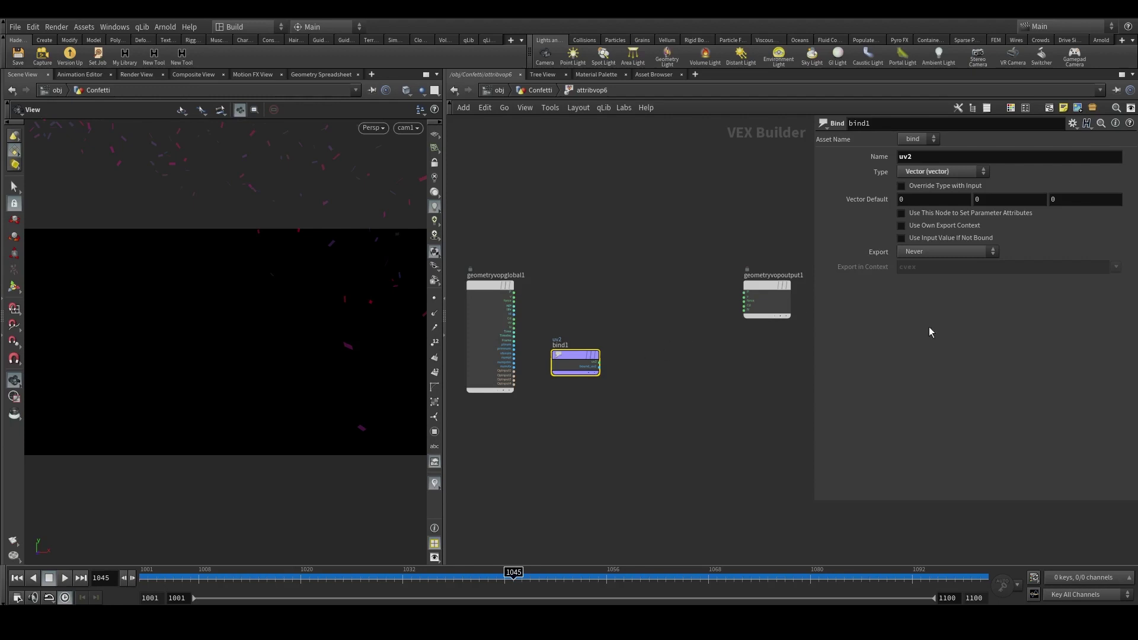
Switch the uv2 Bind node to Integer, duplicate it below and rename the copy's attribute to id.
scroll(586, 326, "up", 2)
left_click_drag(587, 326, 531, 416)
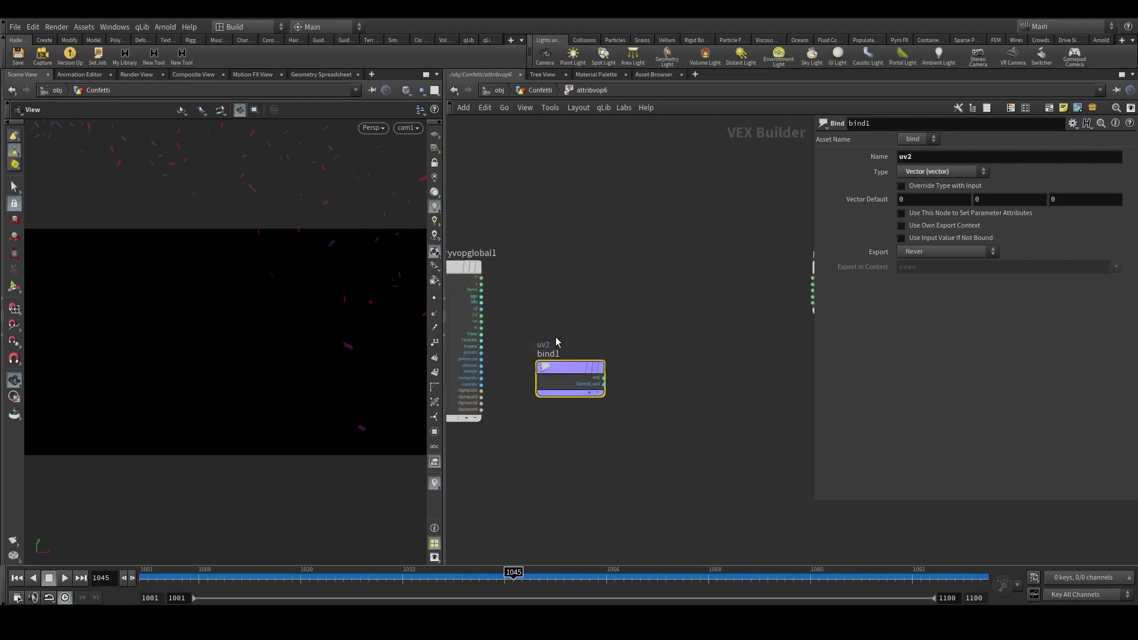
left_click(942, 178)
left_click(930, 185)
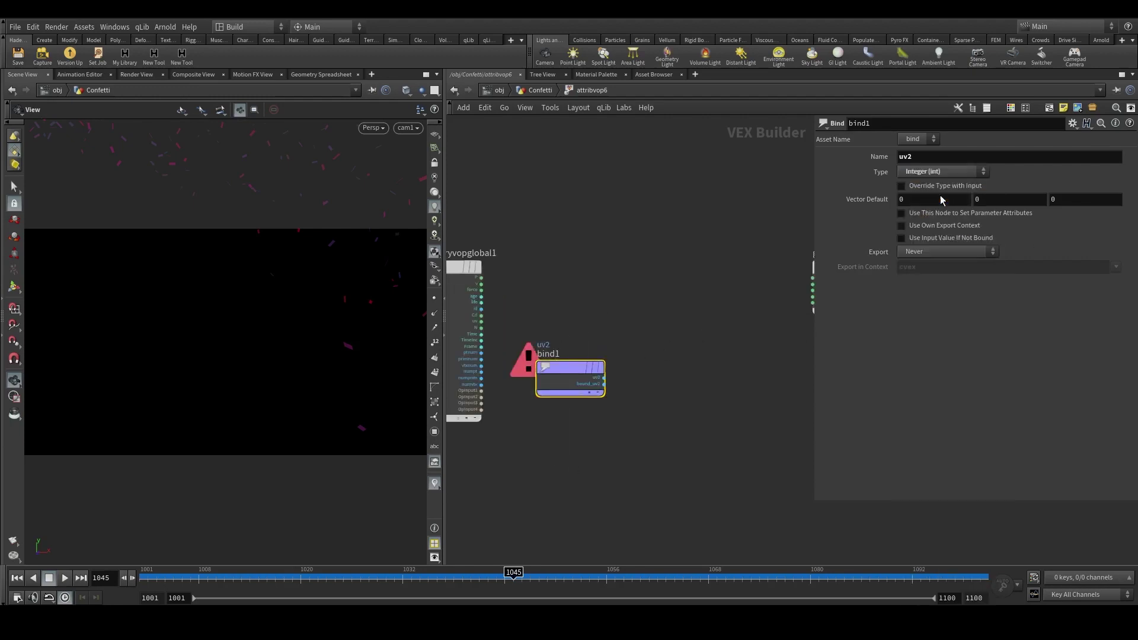
middle_click_drag(600, 424, 662, 290)
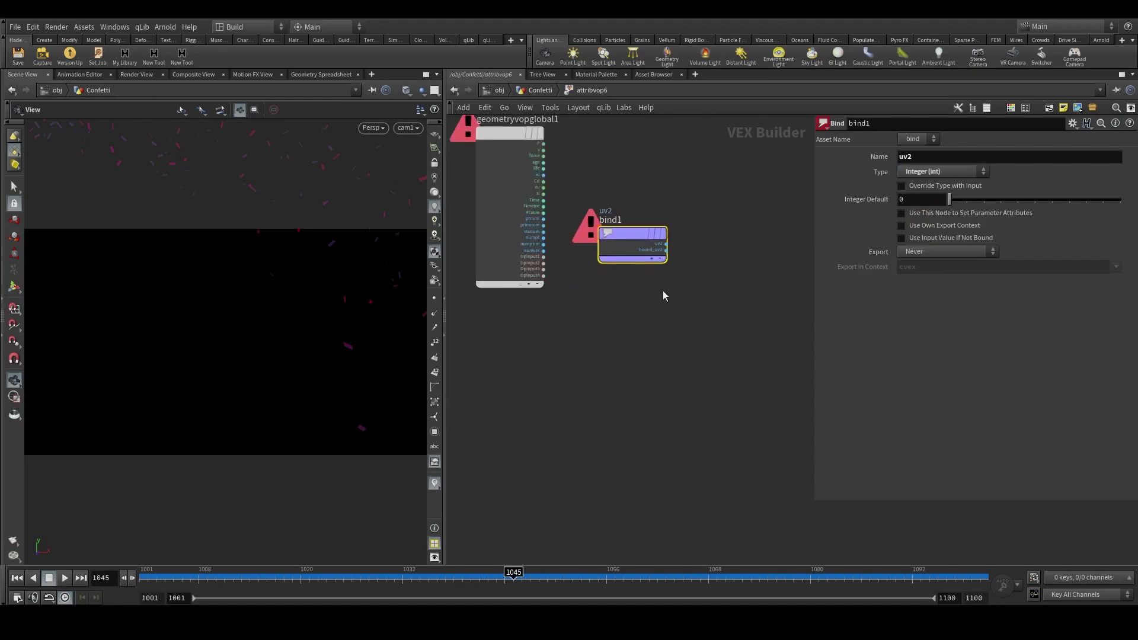
middle_click(621, 236)
left_click_drag(621, 236, 621, 356, "alt")
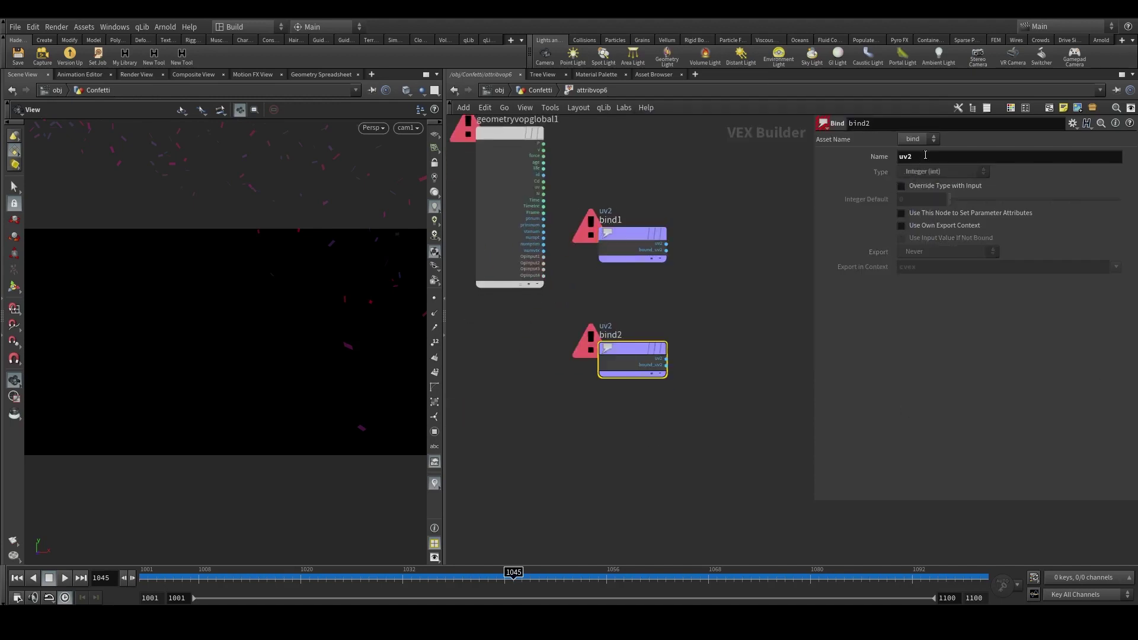
left_click_drag(916, 155, 834, 155)
type("id")
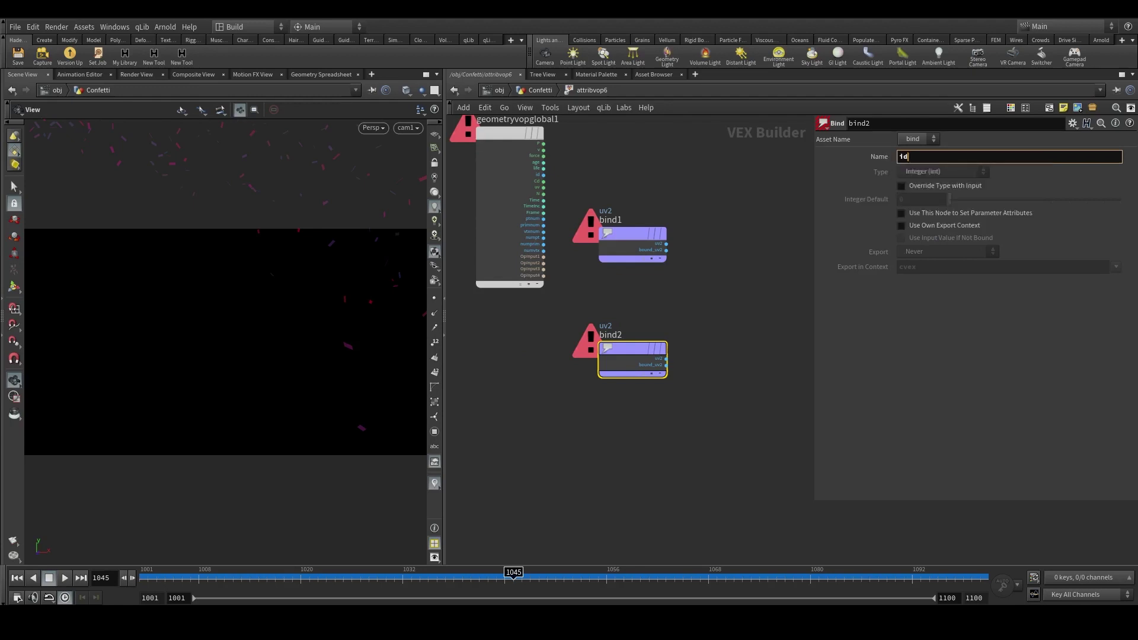
Set the type of the uv2 Bind node, bind1, to Vector.
left_click(633, 235)
left_click(943, 172)
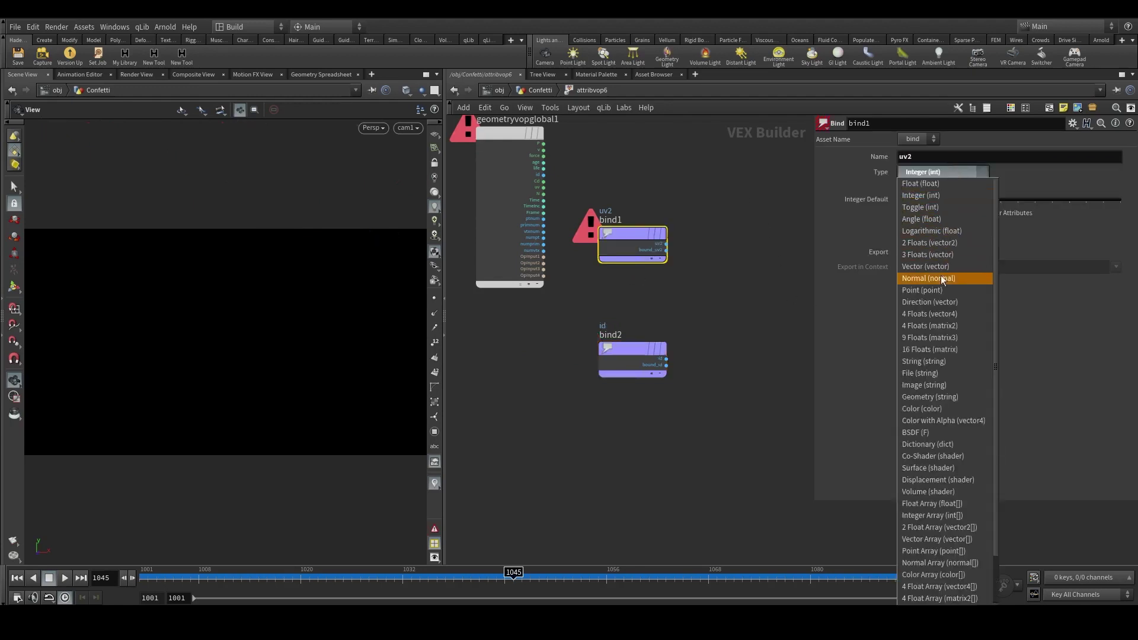
left_click(932, 266)
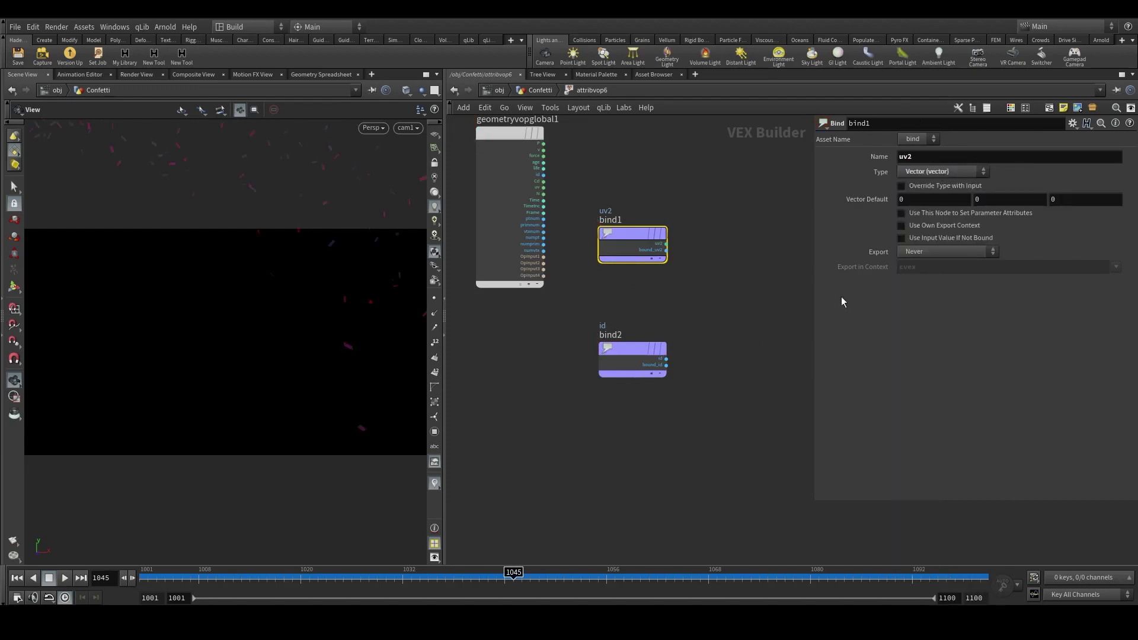
Duplicate the id Bind node below itself, name its attribute dist and set its type to Float.
left_click_drag(624, 349, 624, 425, "alt")
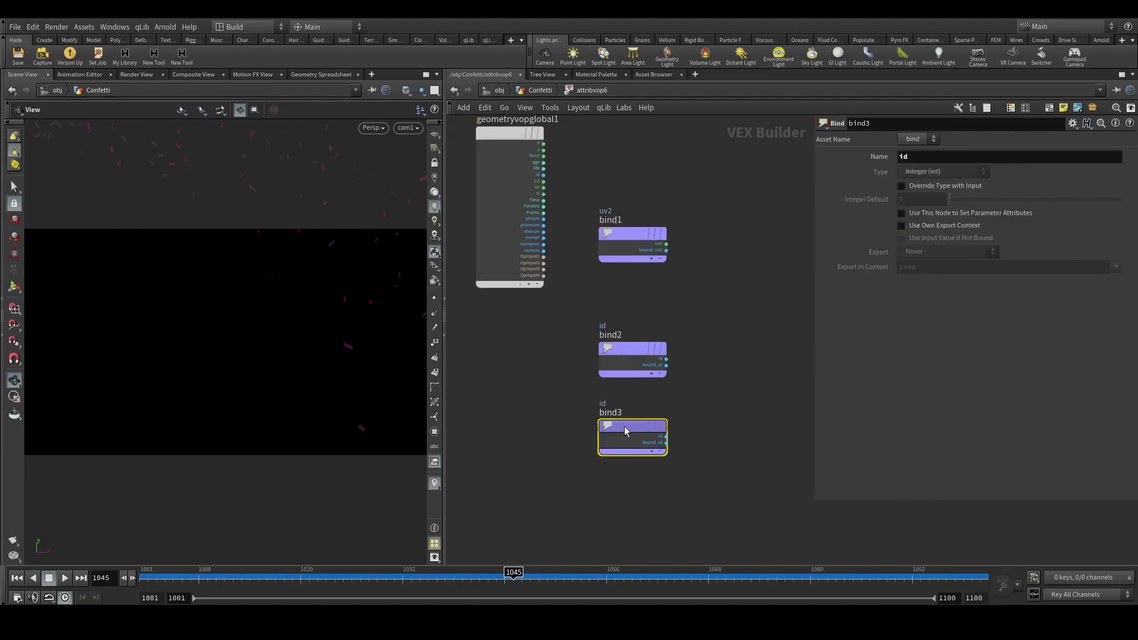
left_click_drag(933, 157, 855, 160)
type("dist")
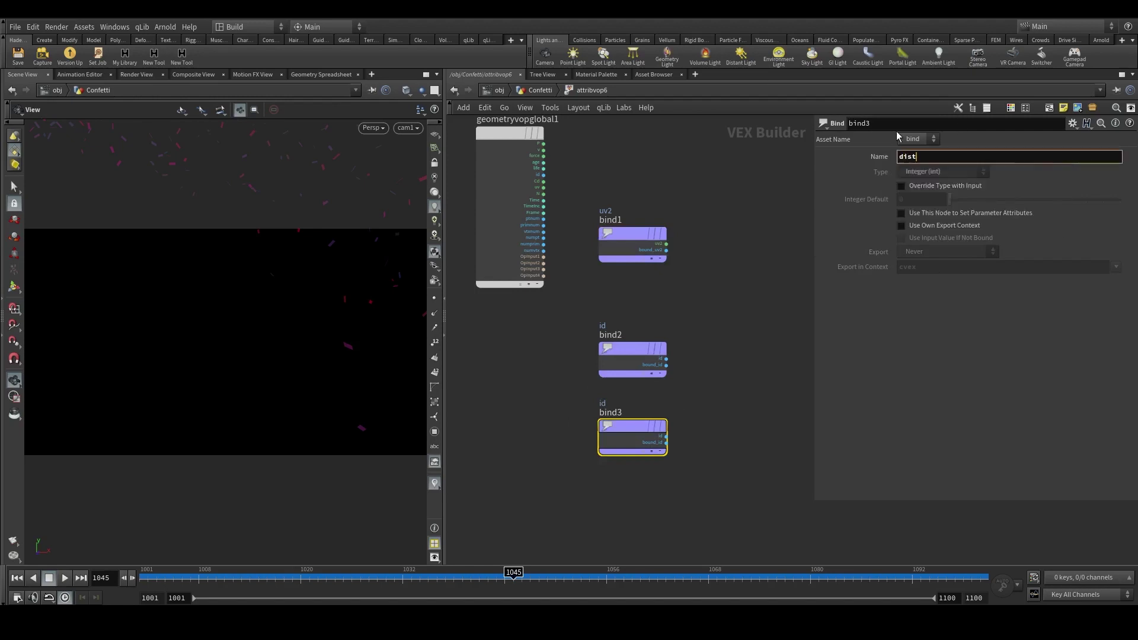
left_click(918, 172)
left_click(920, 183)
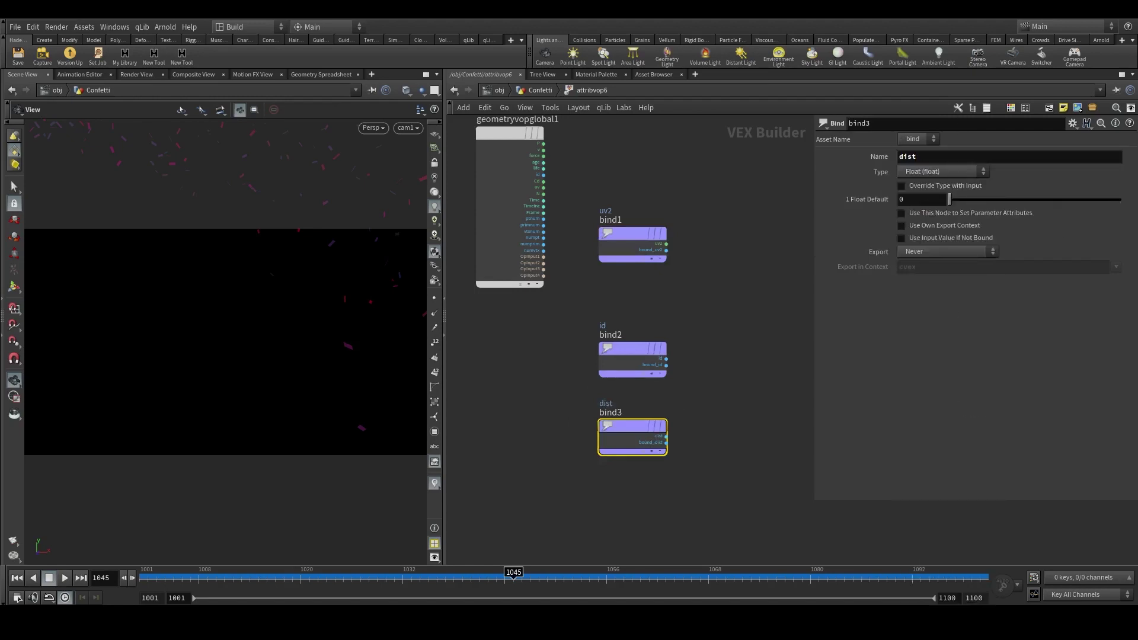
Add a Vector to Float node fed by the uv2 output of bind1.
middle_click_drag(719, 290, 611, 310)
type("vec")
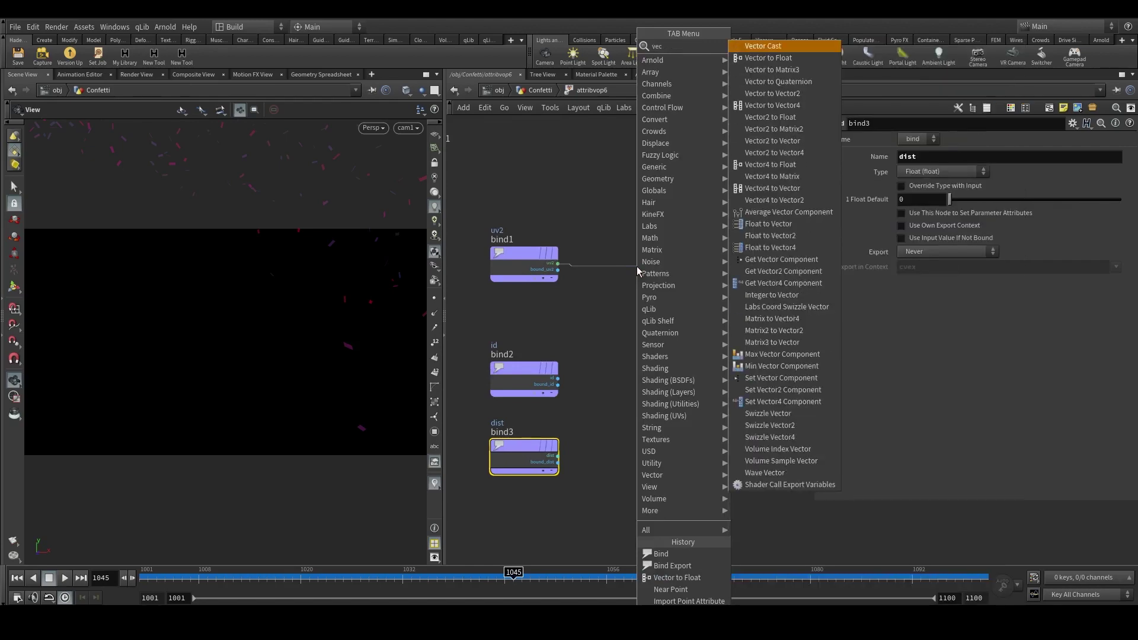
left_click(767, 58)
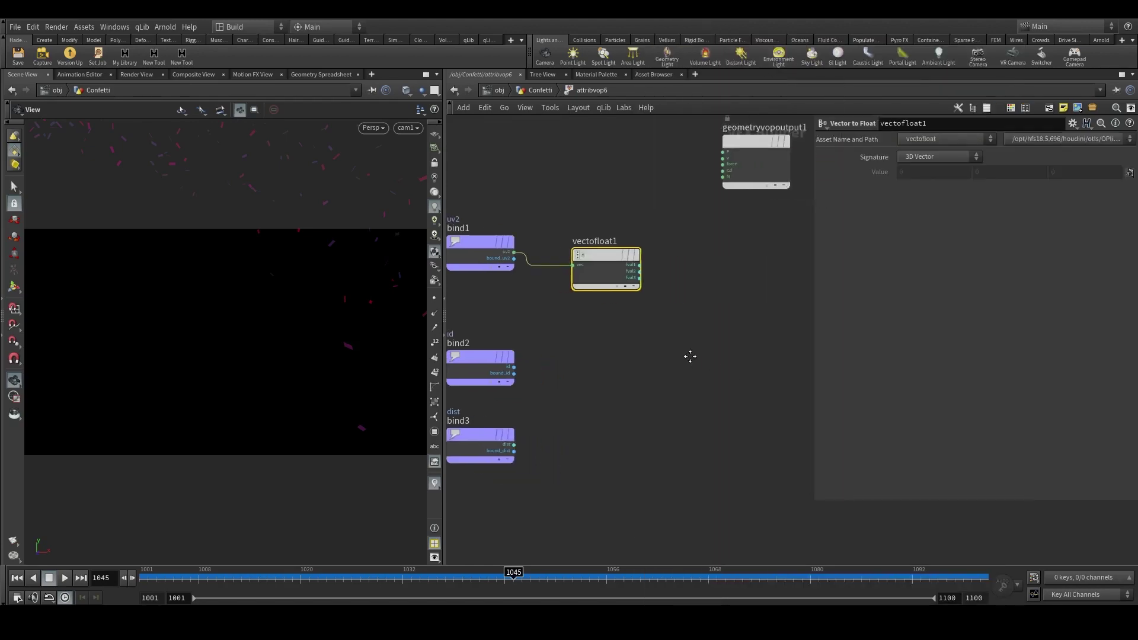
Add a Ramp Parameter driven by vectofloat1's fval1 and set its type to Spline Ramp (float).
key("Tab")
type("ramp")
key("Return")
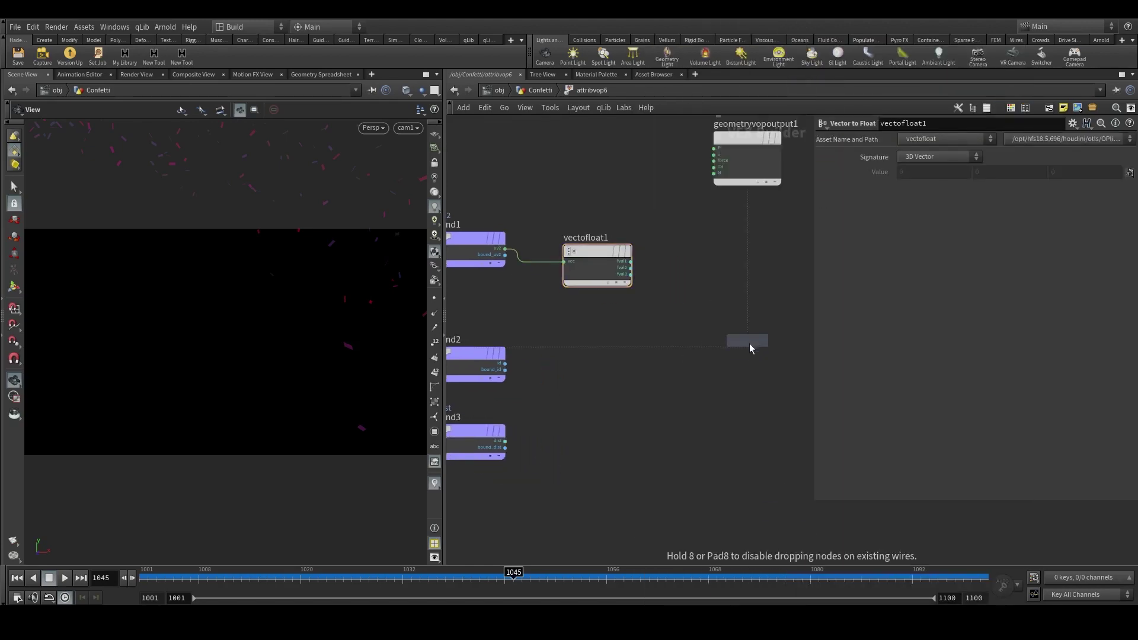
left_click(761, 246)
scroll(643, 265, "up", 3)
left_click_drag(625, 261, 745, 261)
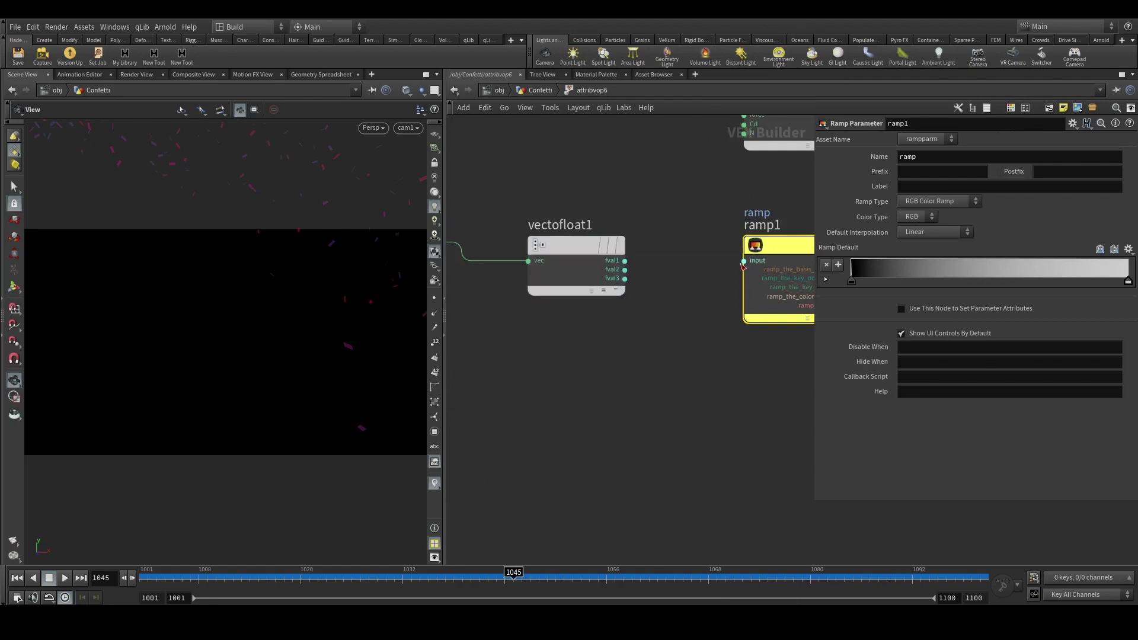
left_click(938, 201)
left_click(927, 211)
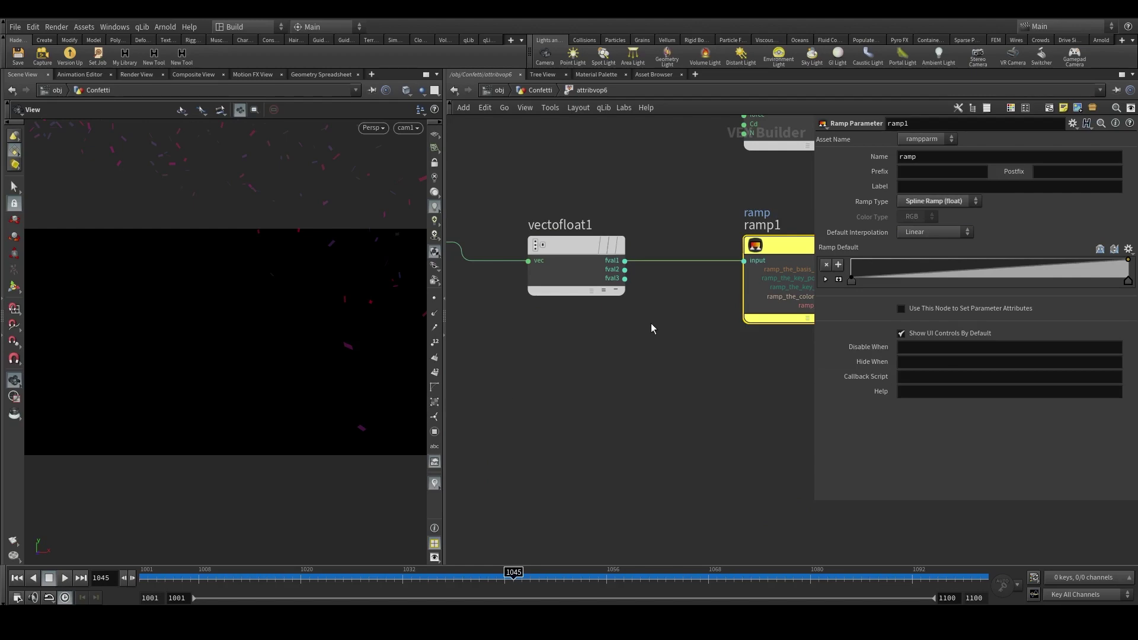
Add a Random node fed by the id Bind output, keeping the 1D Integer Input, 1D Output signature.
scroll(628, 332, "down", 2)
scroll(603, 343, "up", 3)
key("Tab")
type("ra")
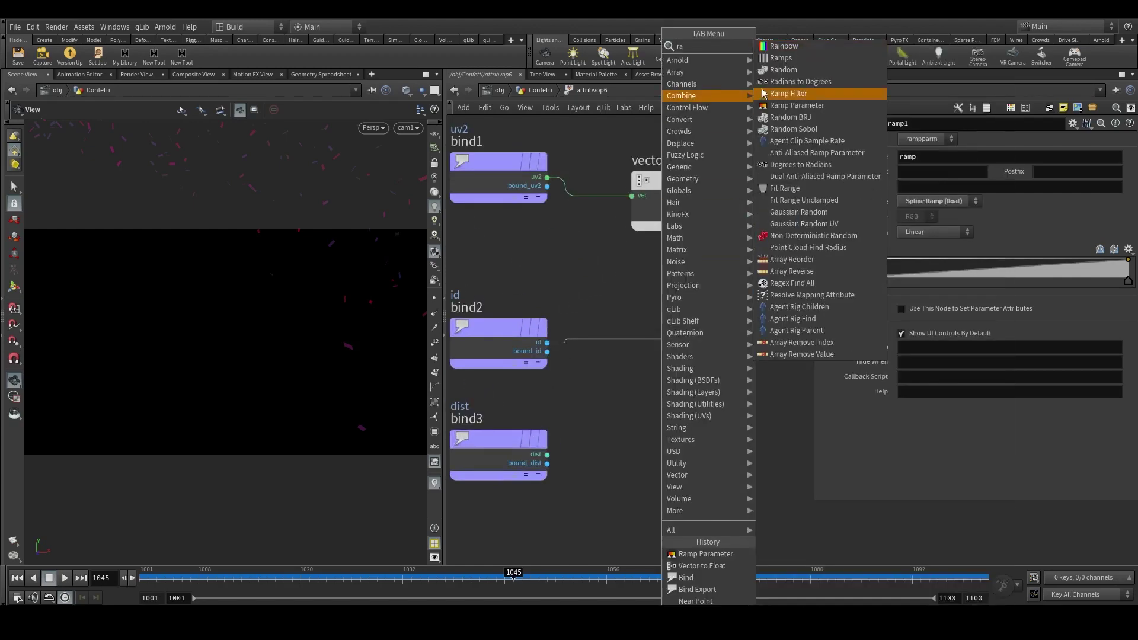
left_click(783, 69)
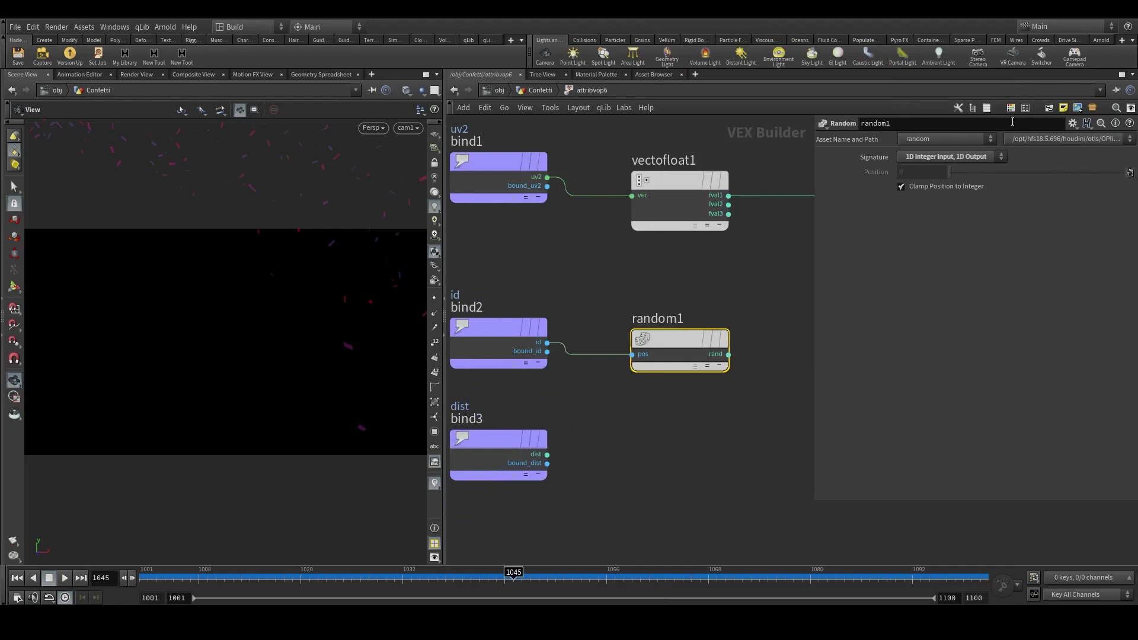
left_click(951, 156)
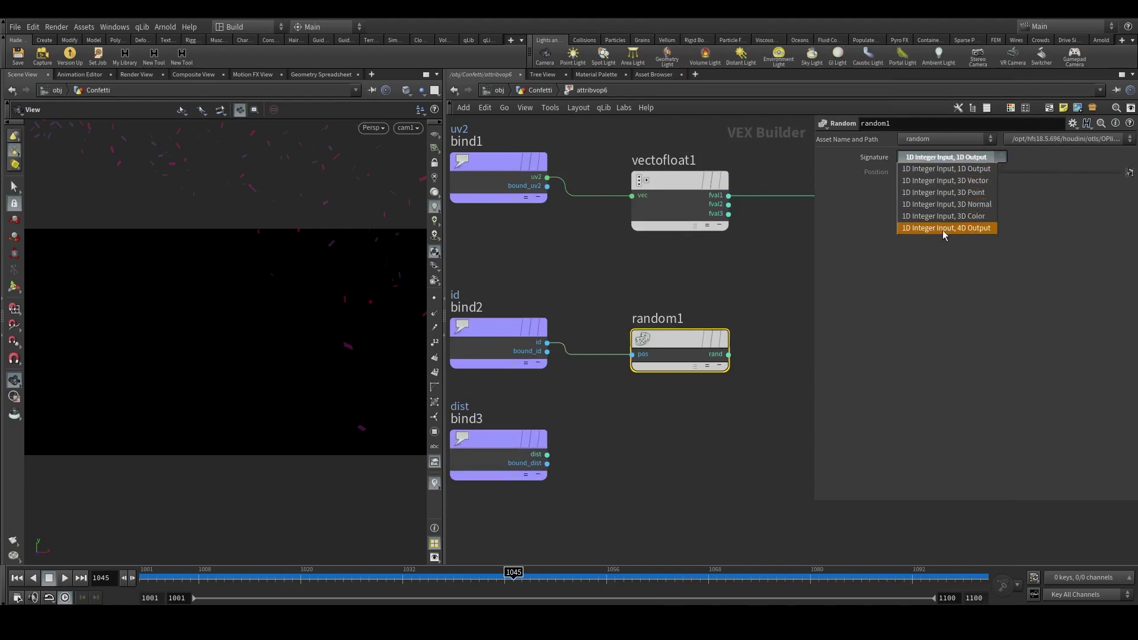
left_click(768, 246)
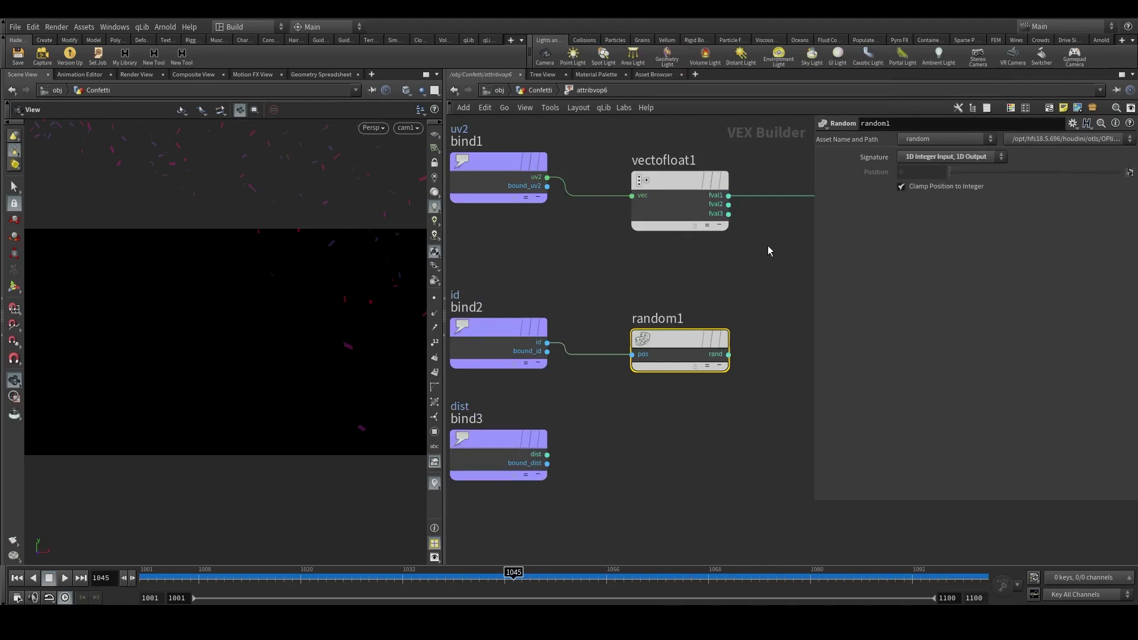
Add a Fit Range node to random1's rand output and set its destination minimum to -1.
scroll(693, 400, "down", 2)
middle_click_drag(701, 413, 602, 423)
scroll(603, 424, "up", 2)
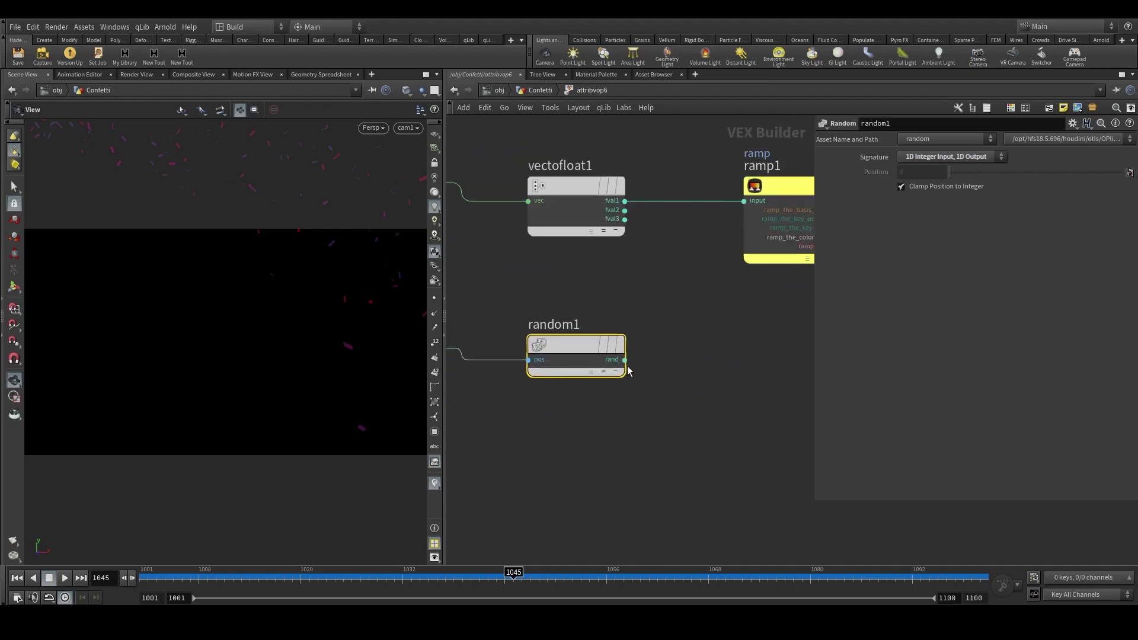
left_click(626, 361)
key("Tab")
type("fit")
key("Return")
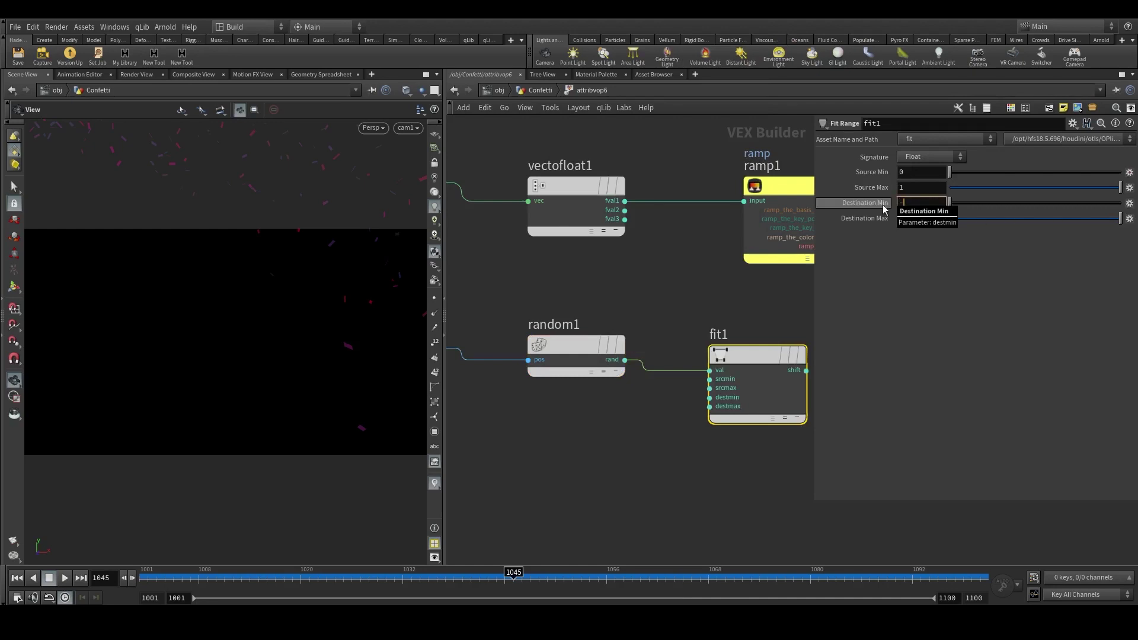
double_click(916, 202)
type("-1")
left_click(709, 469)
Duplicate fit1 beside the dist Bind node and connect dist to the copy's val input.
scroll(660, 465, "down", 4)
middle_click_drag(633, 482, 714, 405)
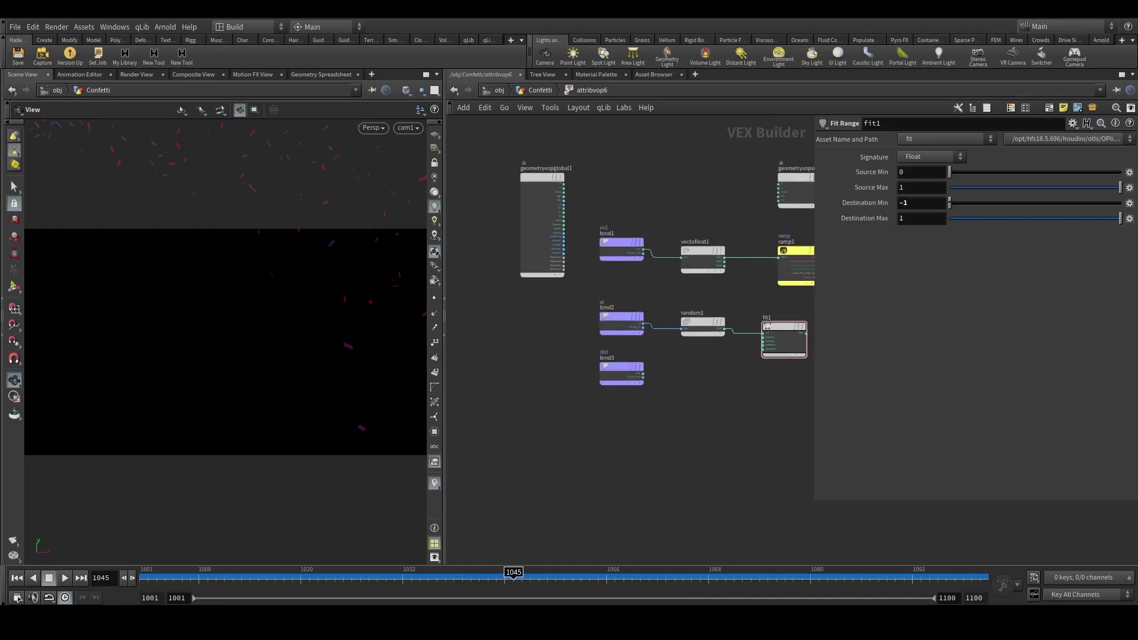
left_click(722, 377, "alt")
key("ctrl+z")
left_click_drag(779, 331, 696, 373, "alt")
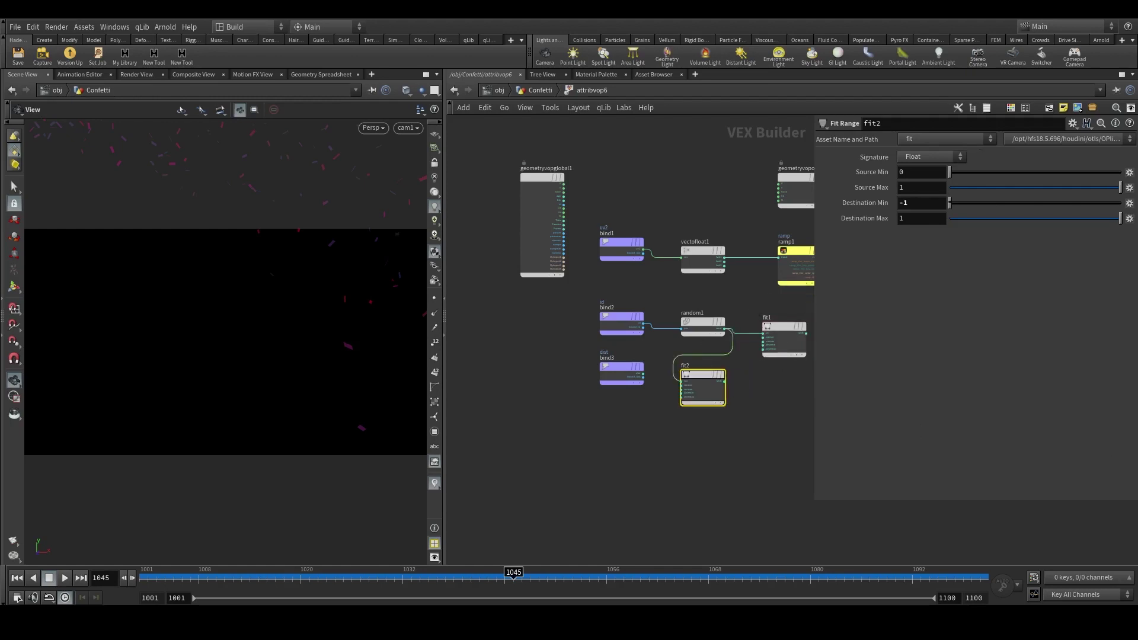
scroll(657, 372, "up", 5)
left_click_drag(652, 319, 734, 339)
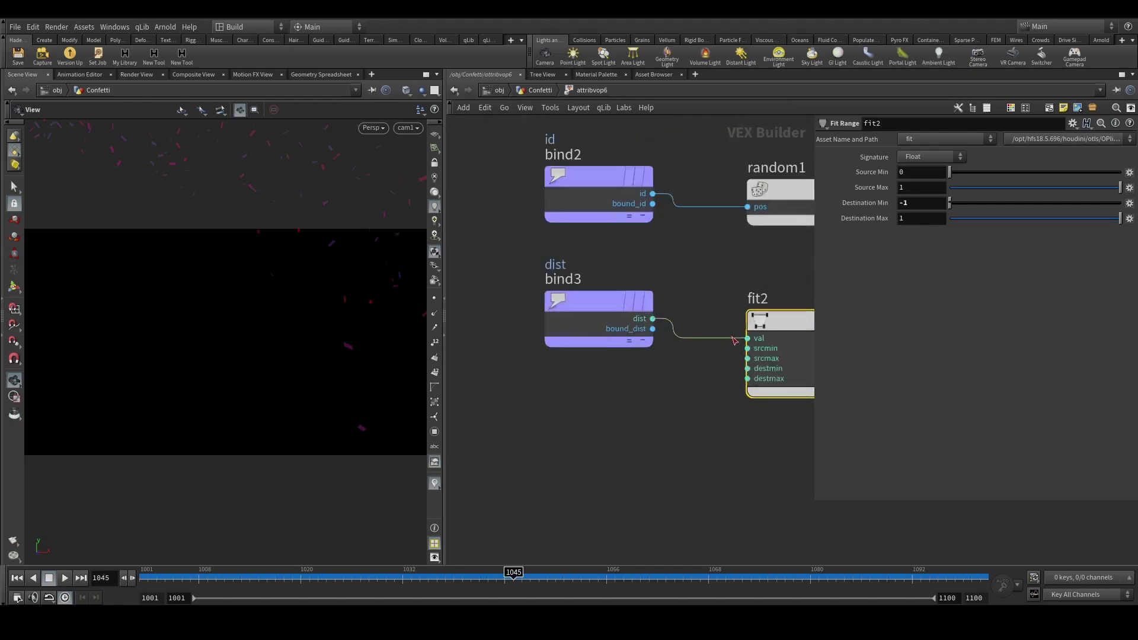
Set fit2's source maximum to 0.04 and its destination minimum to 0.157.
left_click(913, 187)
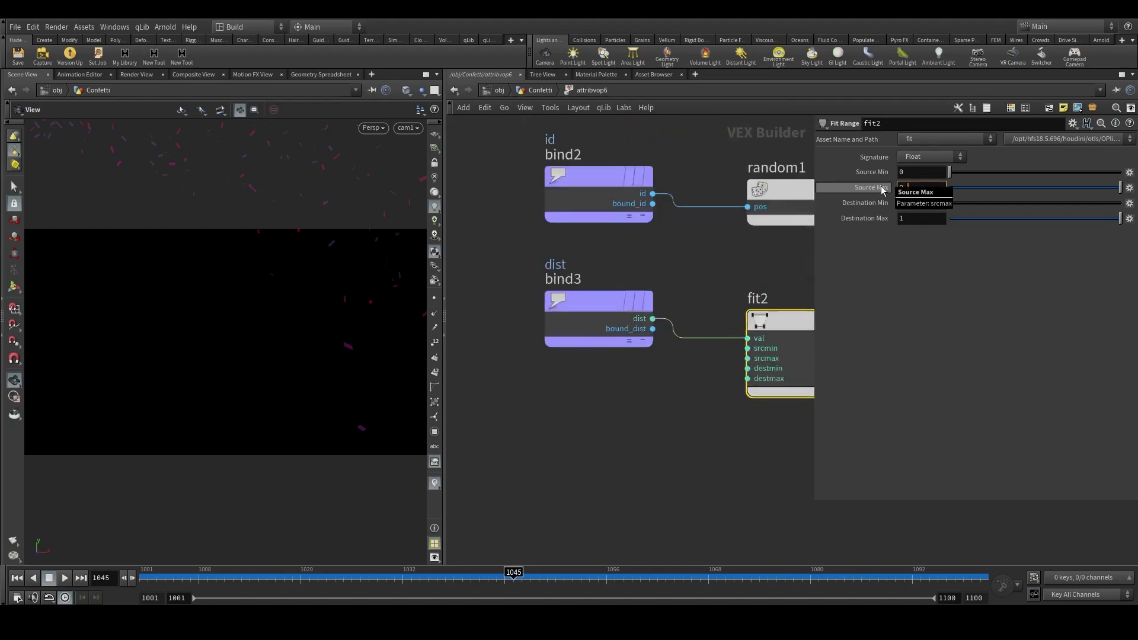
type("0.04")
key("Tab")
type("0")
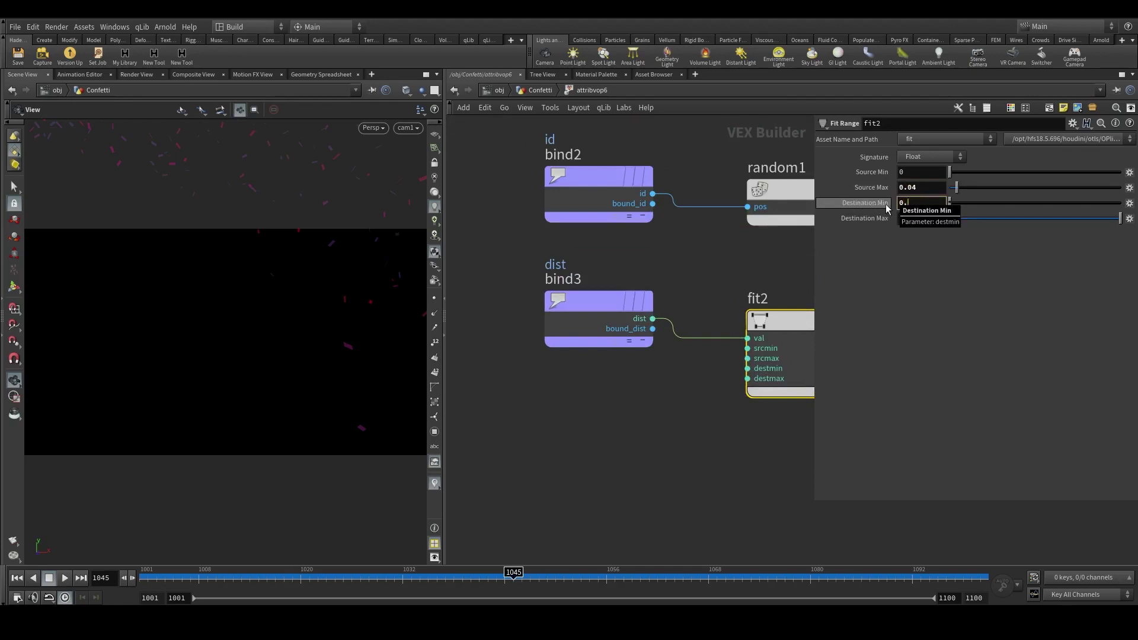
type(".157")
key("Return")
Add a Multiply node fed by ramp1's ramp output and fit1's shift output.
scroll(693, 426, "down", 5)
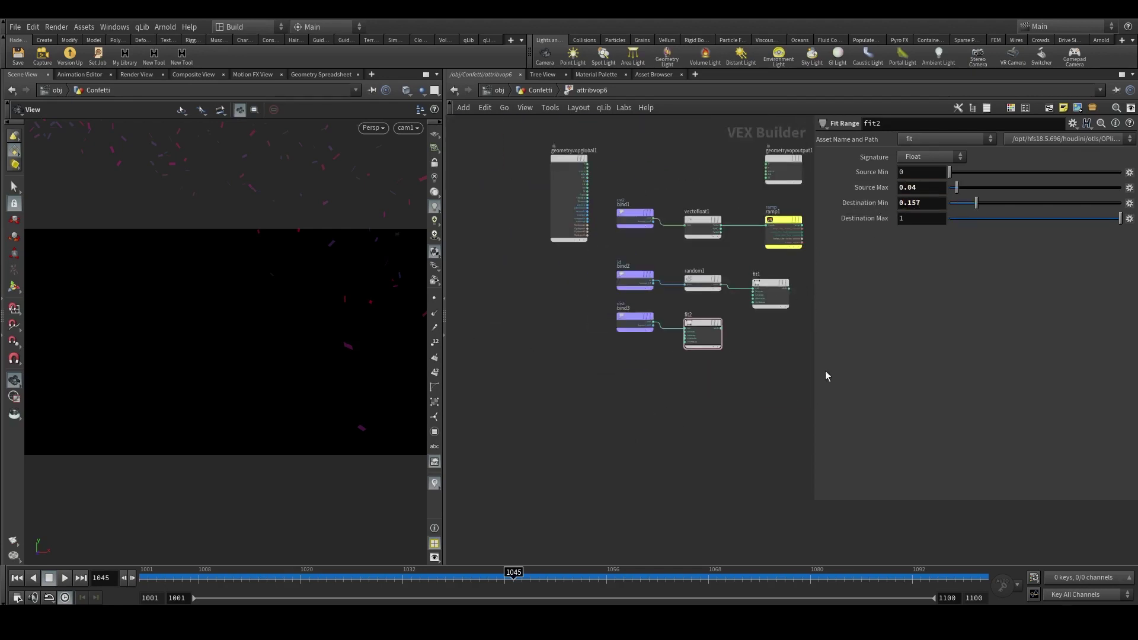
scroll(681, 379, "down", 3)
key("Tab")
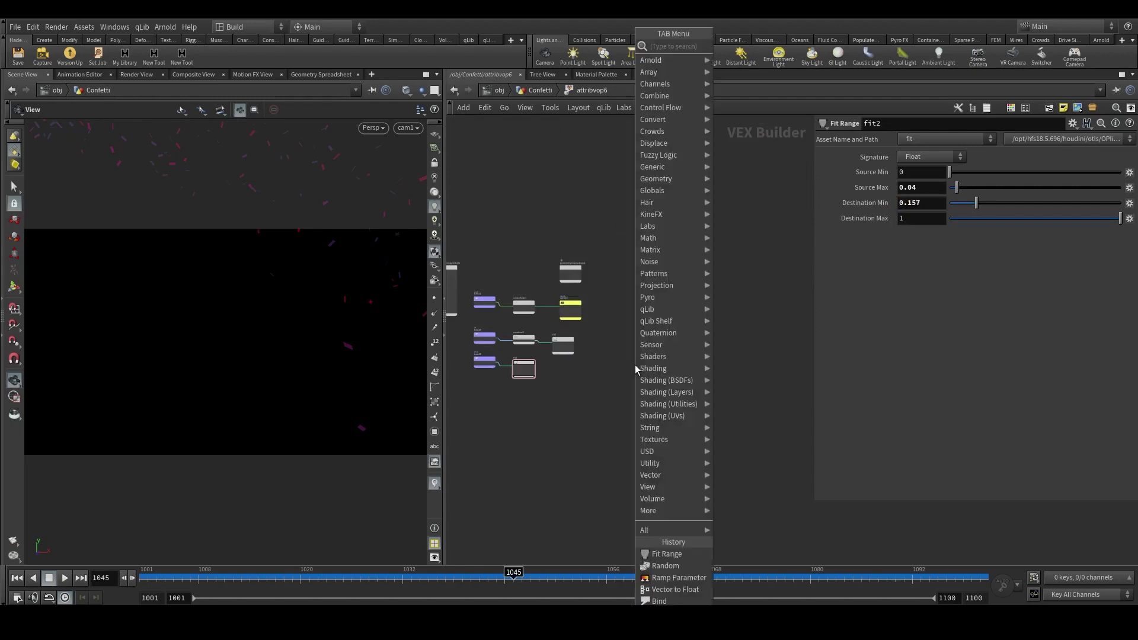
type("mult")
key("Return")
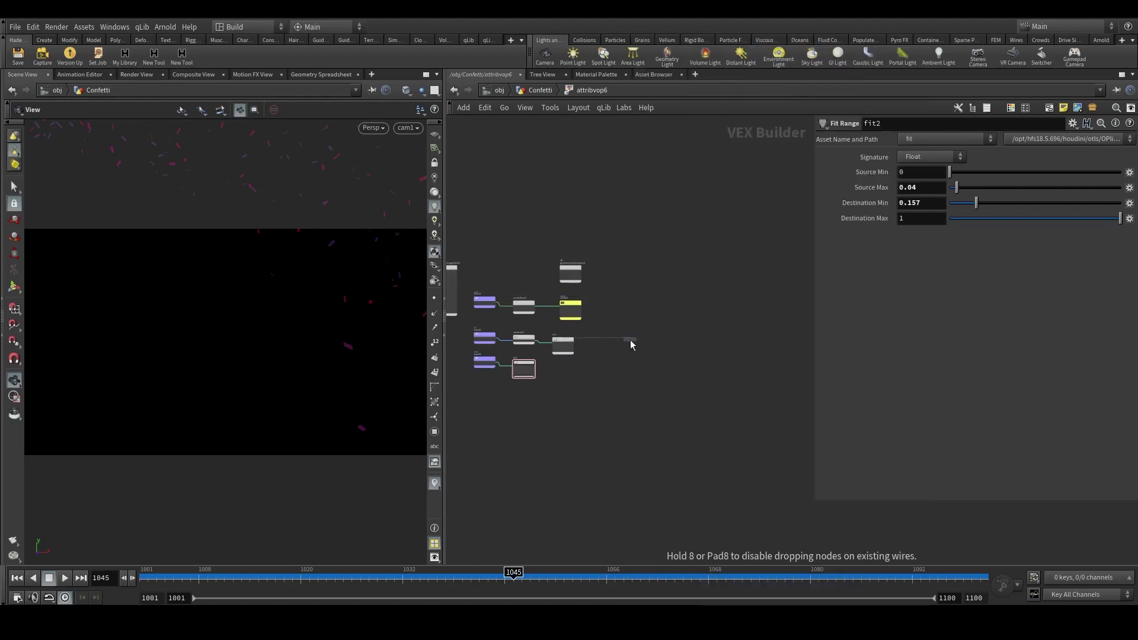
left_click(635, 327)
scroll(646, 356, "up", 6)
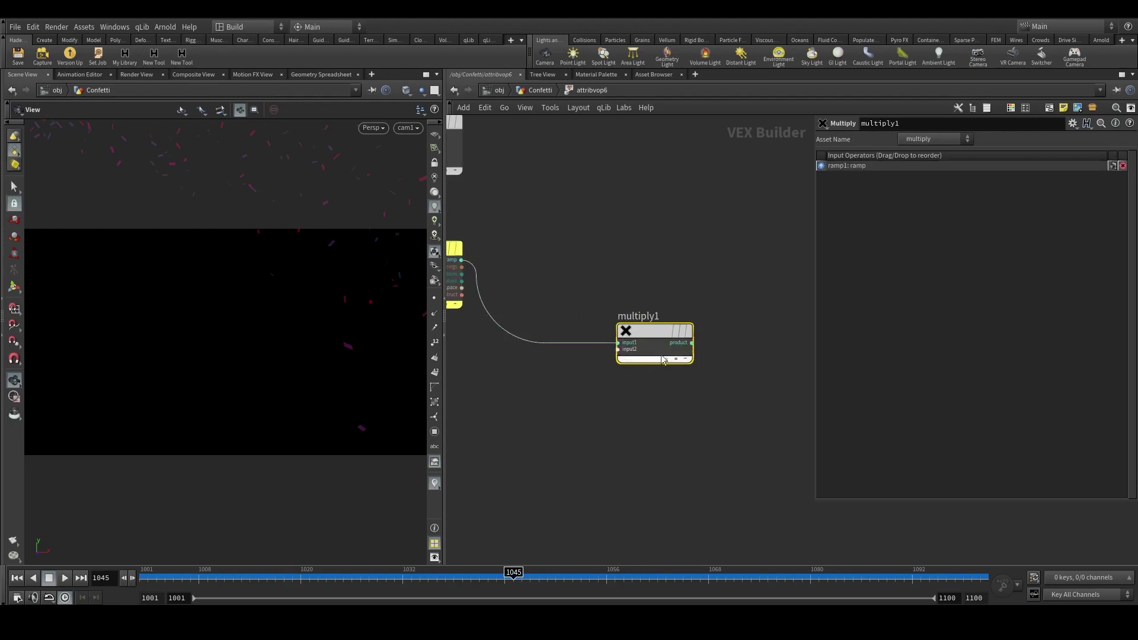
middle_click_drag(622, 407, 761, 344)
left_click_drag(574, 327, 764, 286)
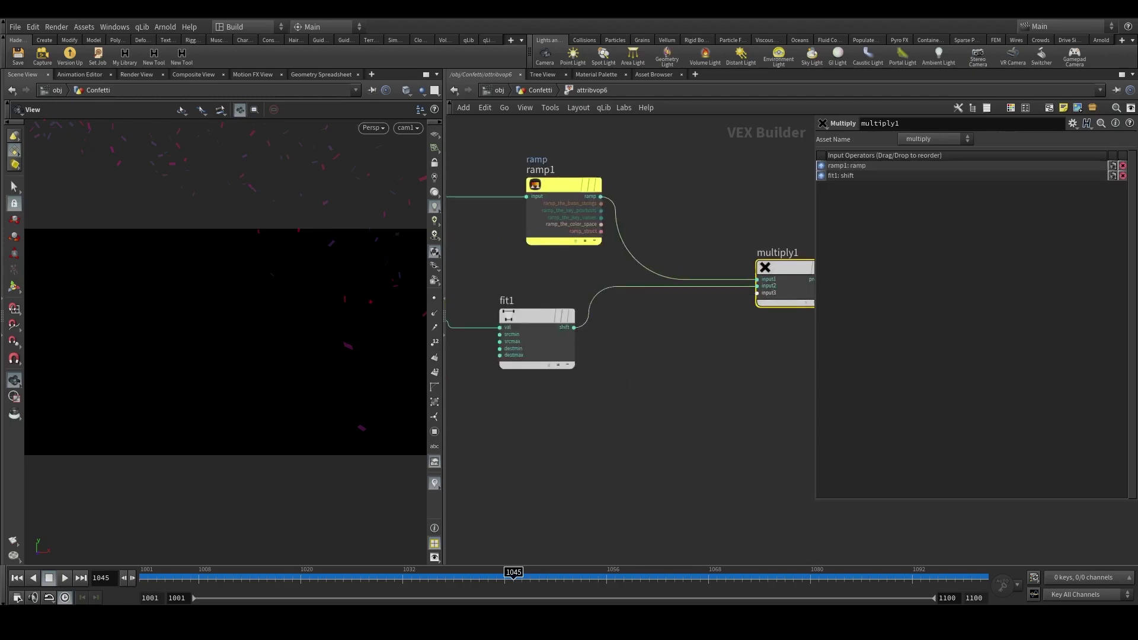
Replace fit1's connection on multiply1's input2 with a promoted parameter and reconnect fit1's shift to input3.
scroll(794, 278, "up", 2)
left_click_drag(693, 325, 543, 282)
key("Delete")
middle_click(747, 283)
left_click(764, 290)
left_click_drag(478, 349, 747, 293)
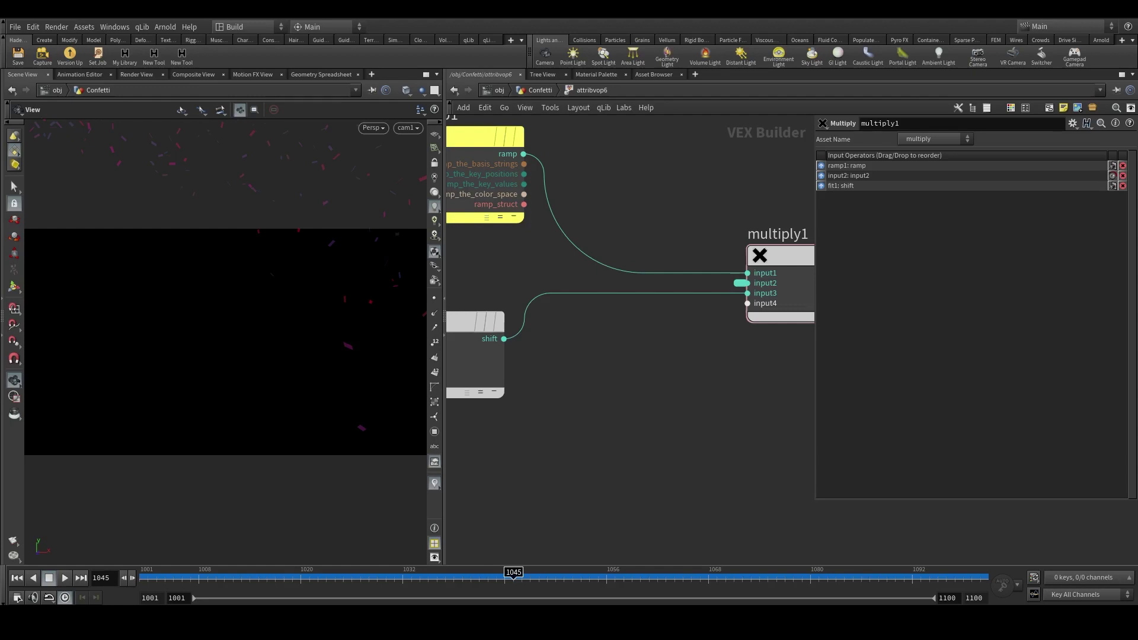
Connect fit2's shift output to multiply1's input4 and route the wire through a network dot below fit1.
scroll(627, 422, "down", 5)
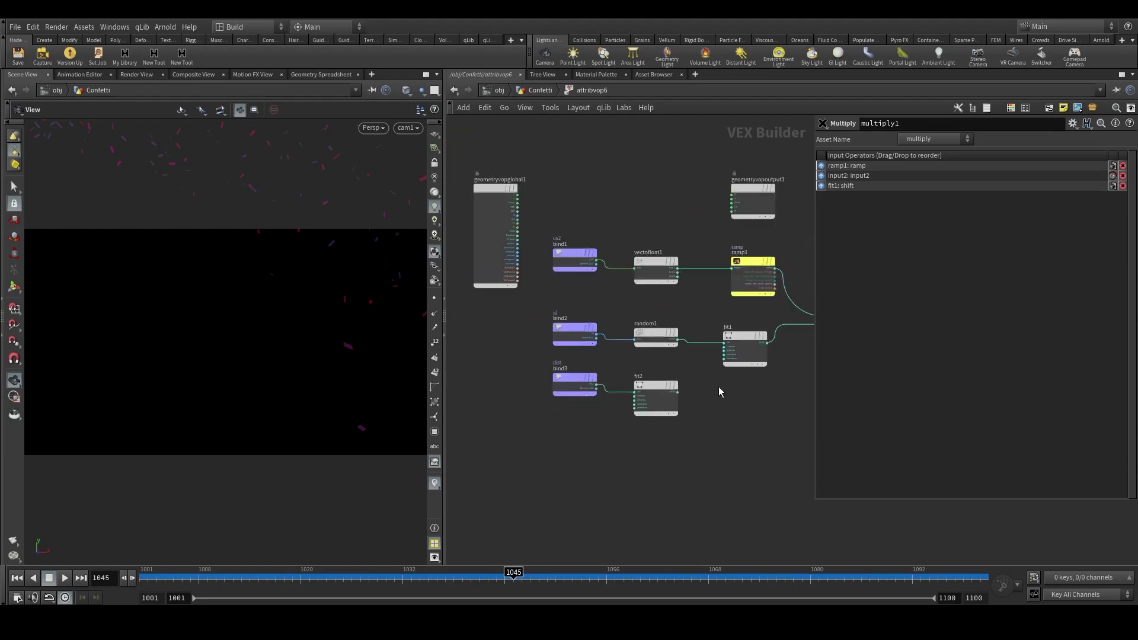
scroll(719, 388, "up", 3)
left_click_drag(695, 413, 700, 358)
scroll(552, 406, "down", 2)
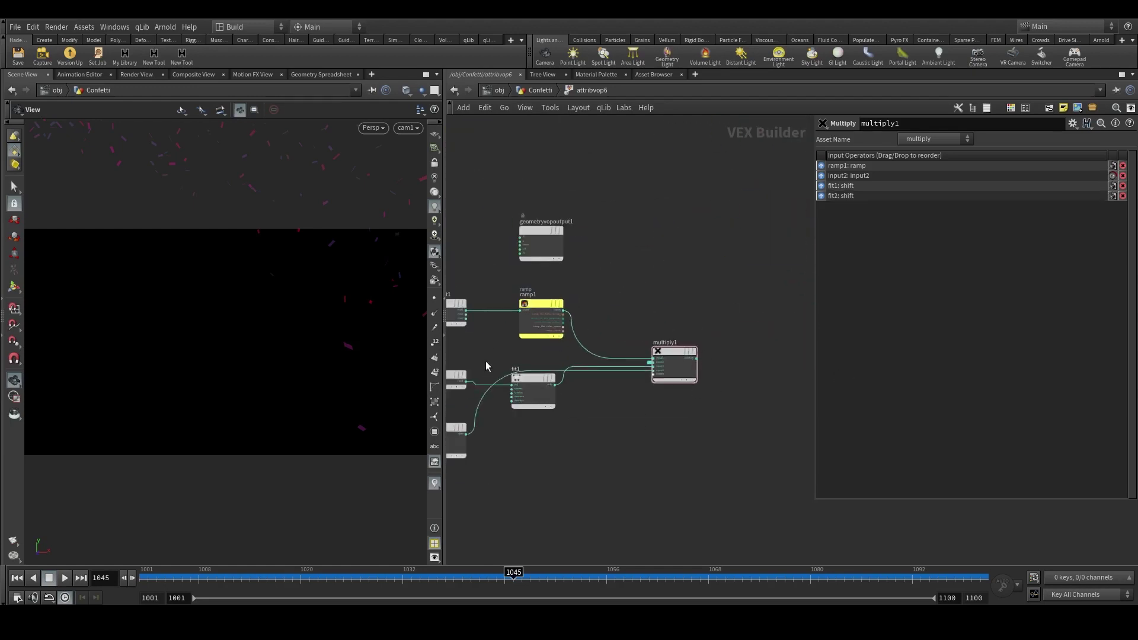
left_click(506, 373, "alt")
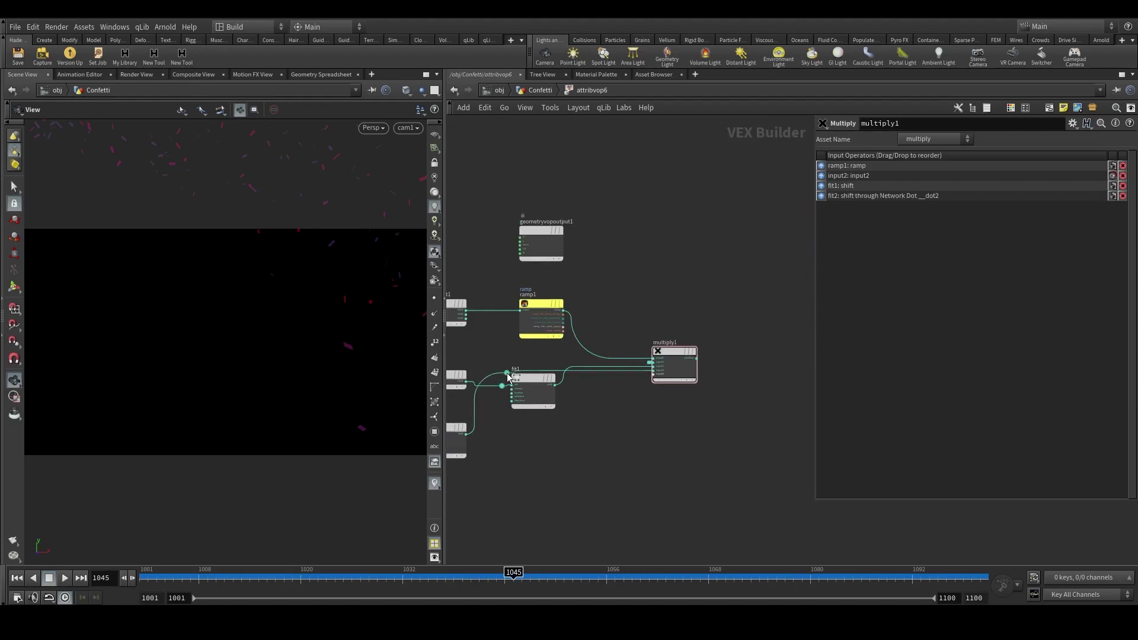
left_click_drag(507, 372, 674, 465)
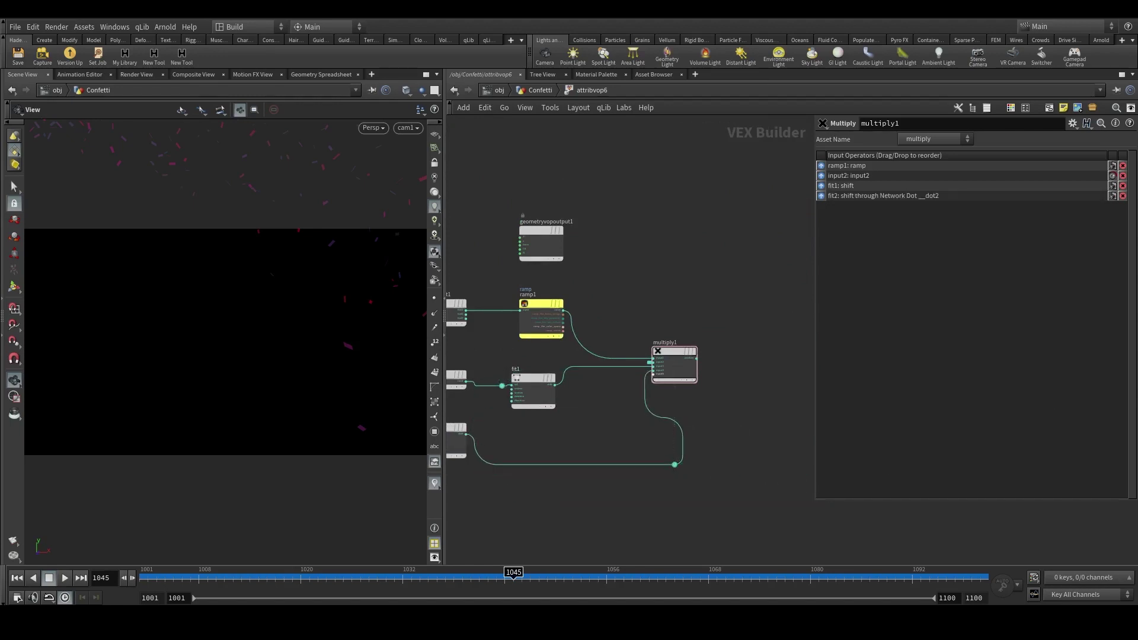
key("l")
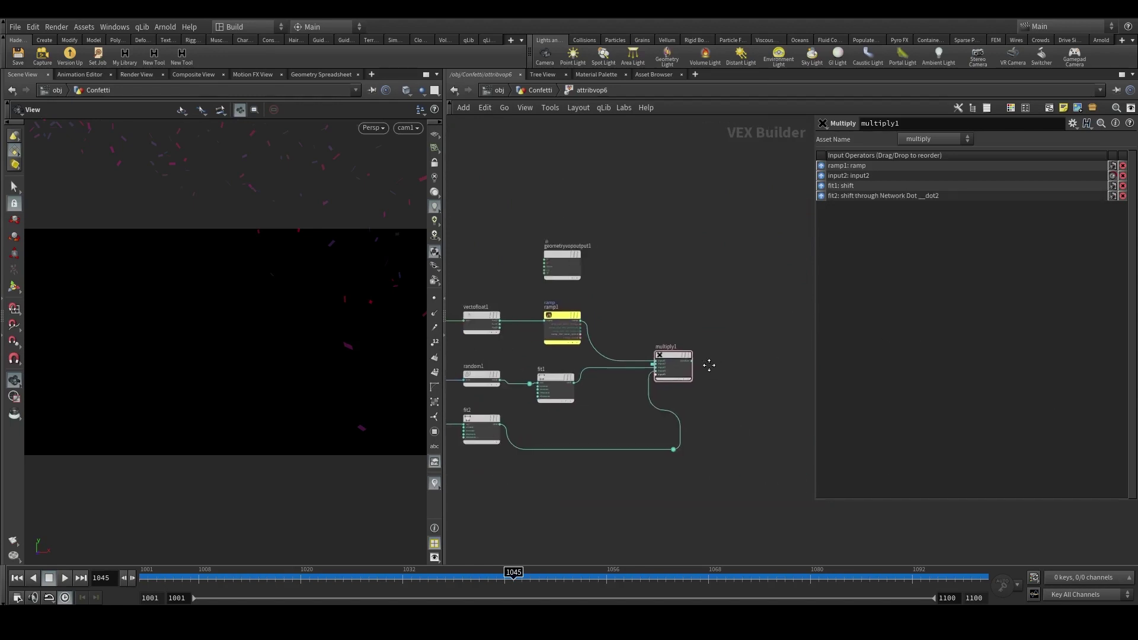
Add a second Multiply node that multiplies geometryvopglobal1's N by multiply1's product.
key("Tab")
type("mul")
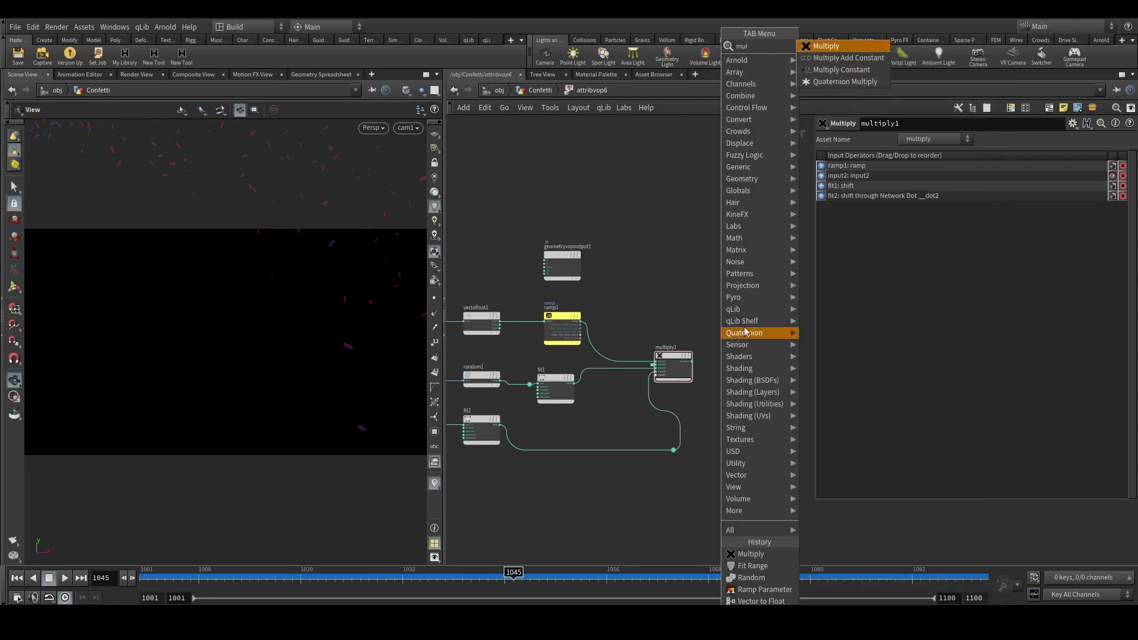
left_click(856, 50)
left_click(730, 295)
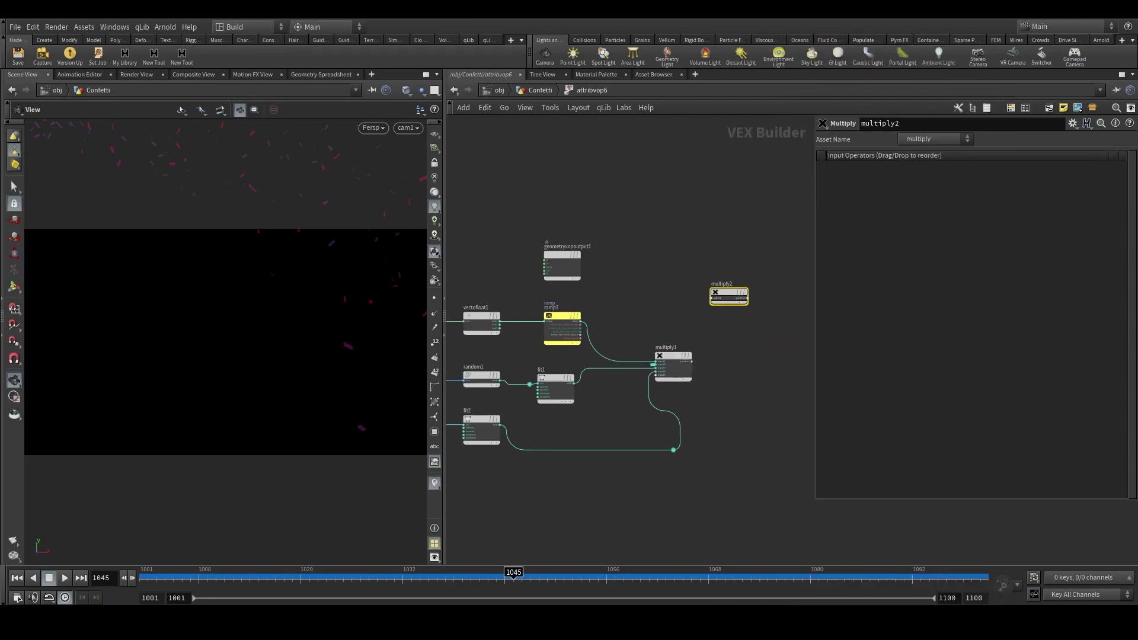
middle_click_drag(516, 364, 797, 371)
scroll(651, 313, "up", 5)
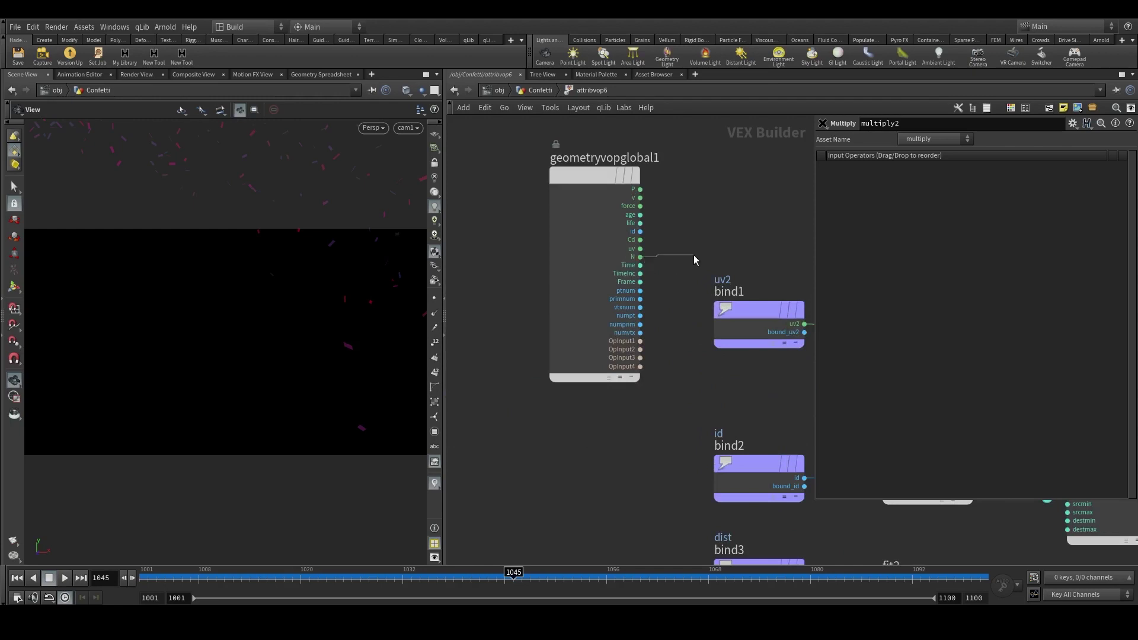
scroll(694, 256, "down", 3)
middle_click_drag(774, 264, 475, 265)
middle_click_drag(757, 288, 459, 290)
left_click(651, 280)
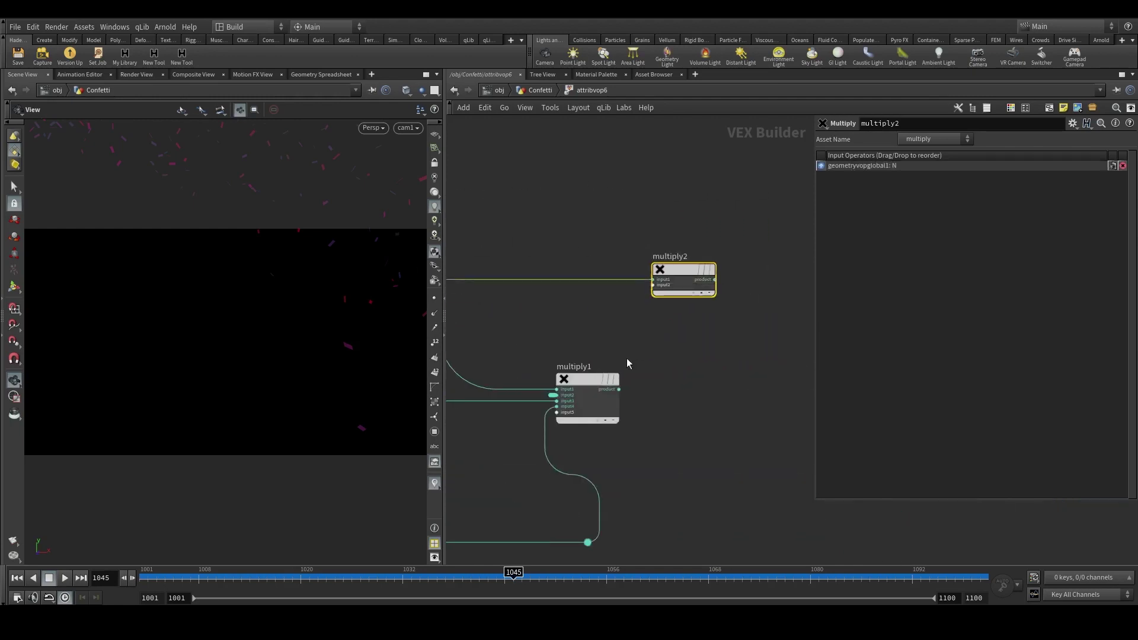
left_click_drag(618, 389, 646, 298)
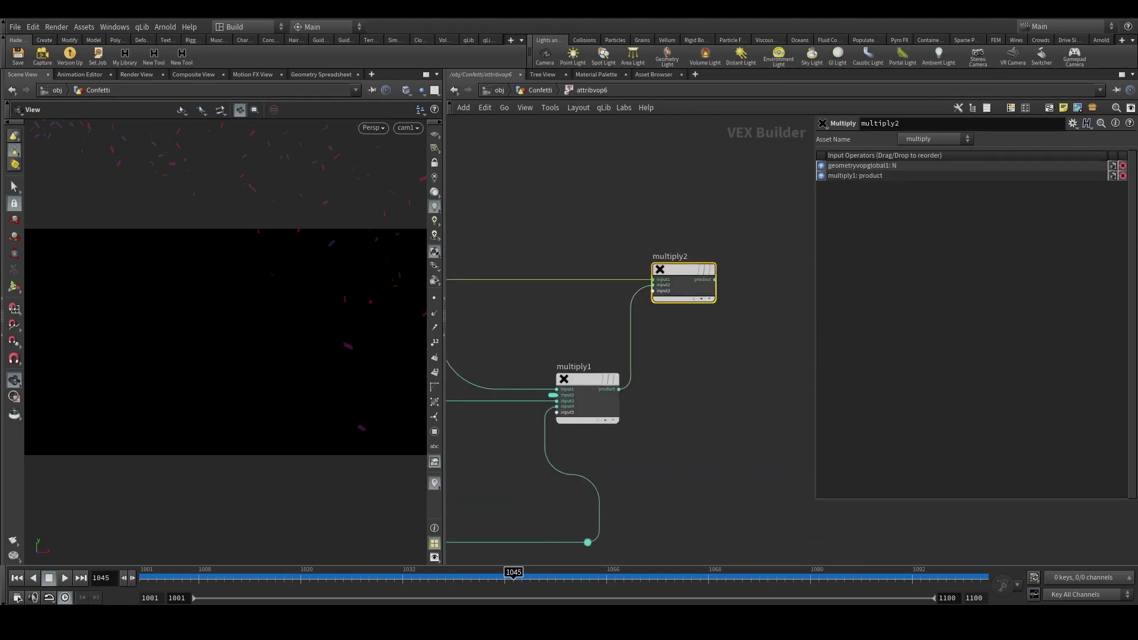
Add an Add node beside geometryvopoutput1 and move the output node beyond the multiply nodes.
scroll(745, 319, "down", 3)
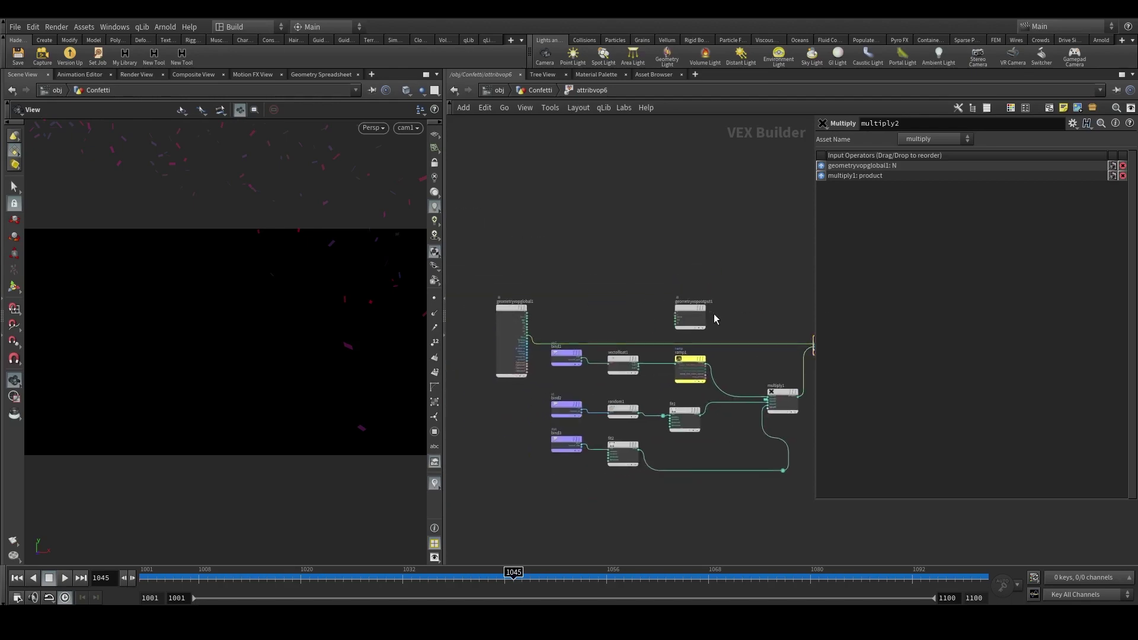
key("Tab")
type("add")
key("Return")
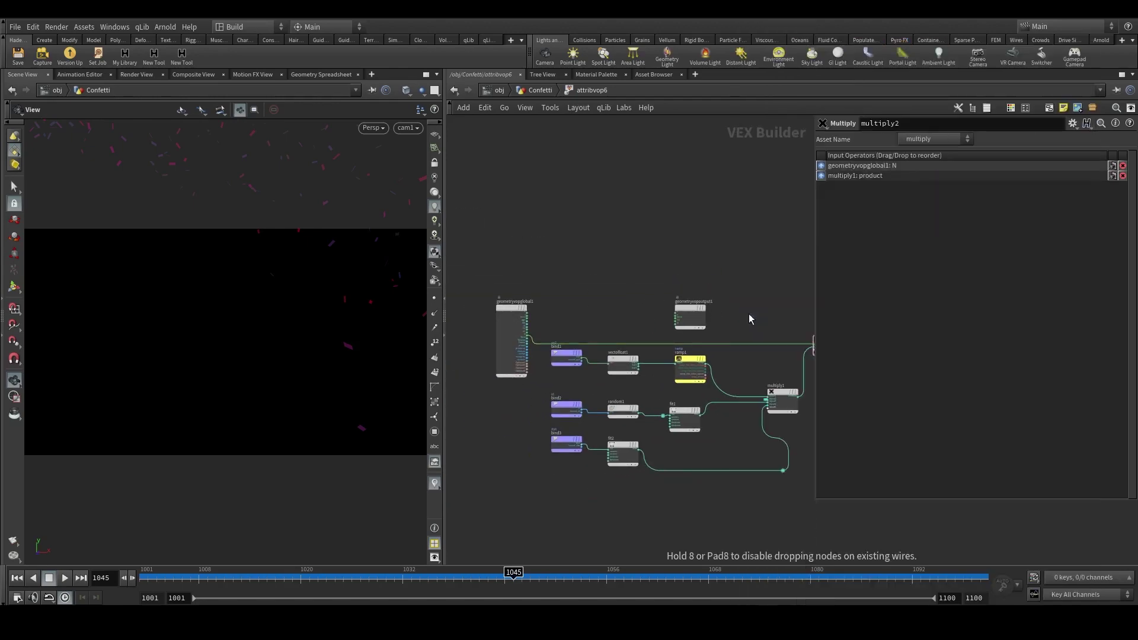
left_click(750, 315)
scroll(693, 311, "up", 3)
left_click(691, 310)
middle_click_drag(653, 304, 514, 277)
scroll(514, 277, "down", 4)
left_click_drag(541, 283, 741, 286)
Connect geometryvopglobal1's P and multiply2's product to add1's two inputs.
middle_click_drag(733, 333, 978, 351)
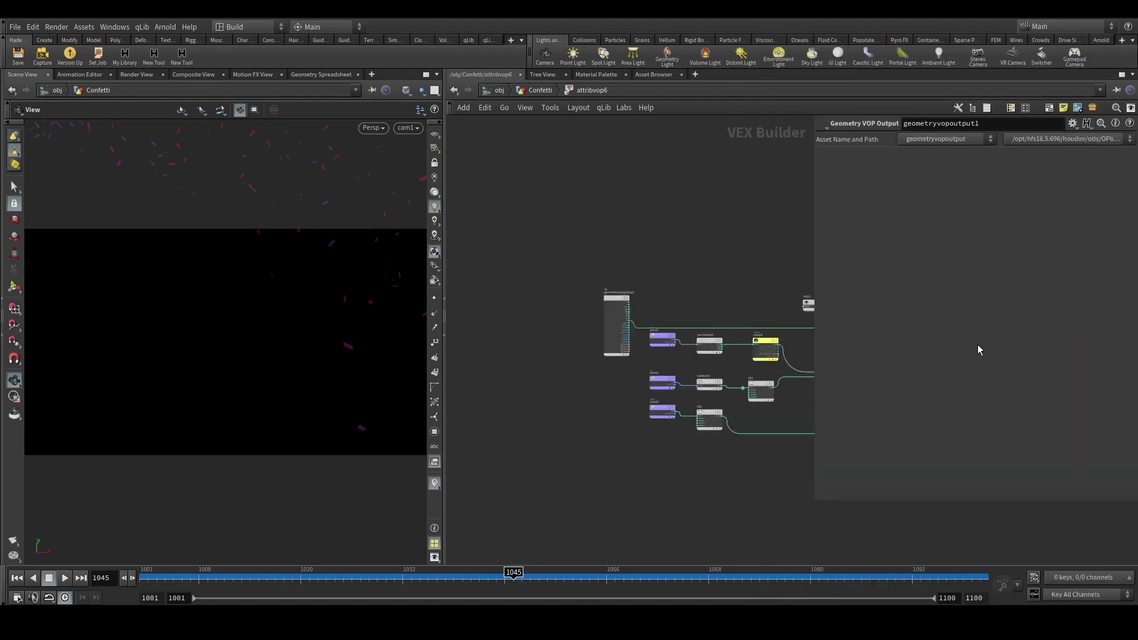
scroll(663, 302, "up", 4)
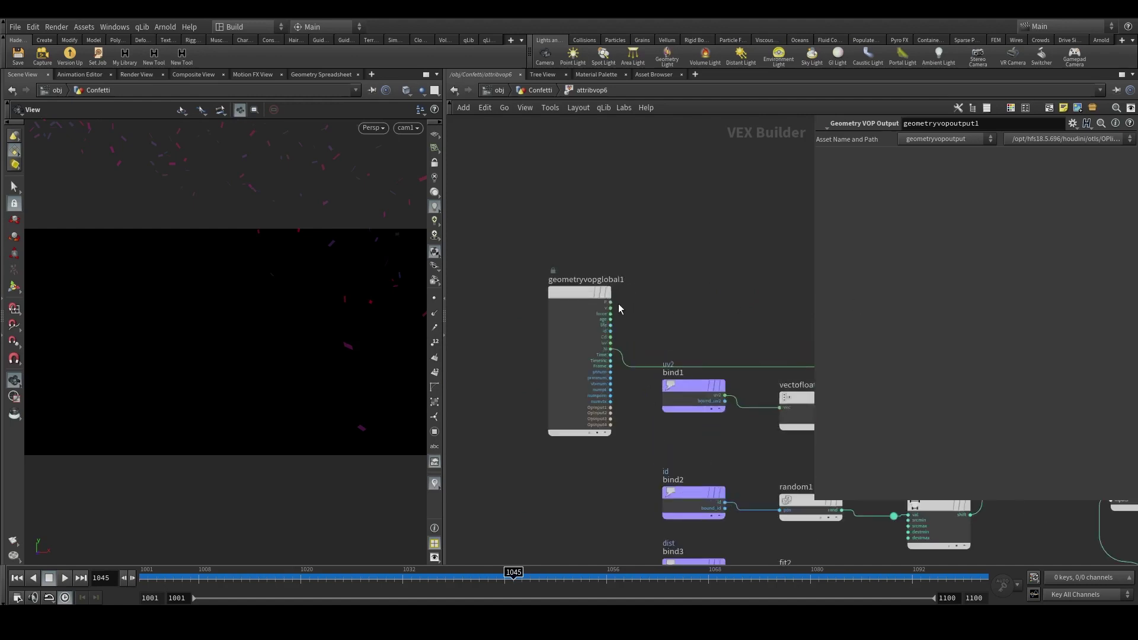
left_click(611, 304)
middle_click_drag(738, 306, 465, 289)
left_click(749, 300)
middle_click_drag(778, 326, 543, 321)
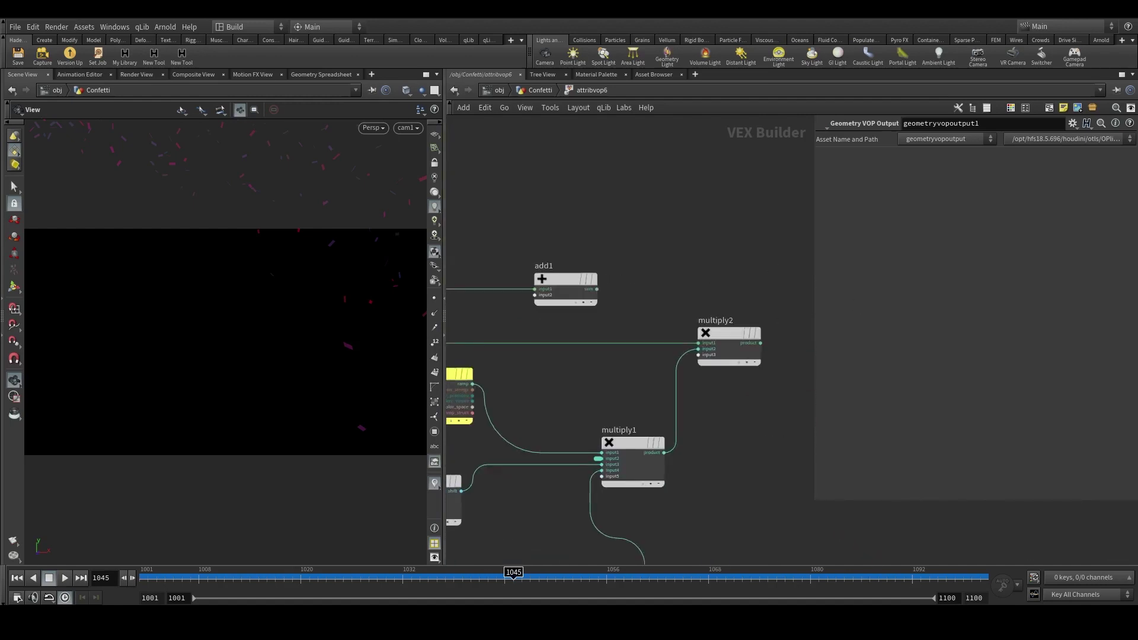
left_click(760, 343)
left_click(534, 295)
Connect add1's sum to geometryvopoutput1's P input and return to the Confetti network.
middle_click_drag(743, 289, 611, 288)
scroll(611, 287, "down", 1)
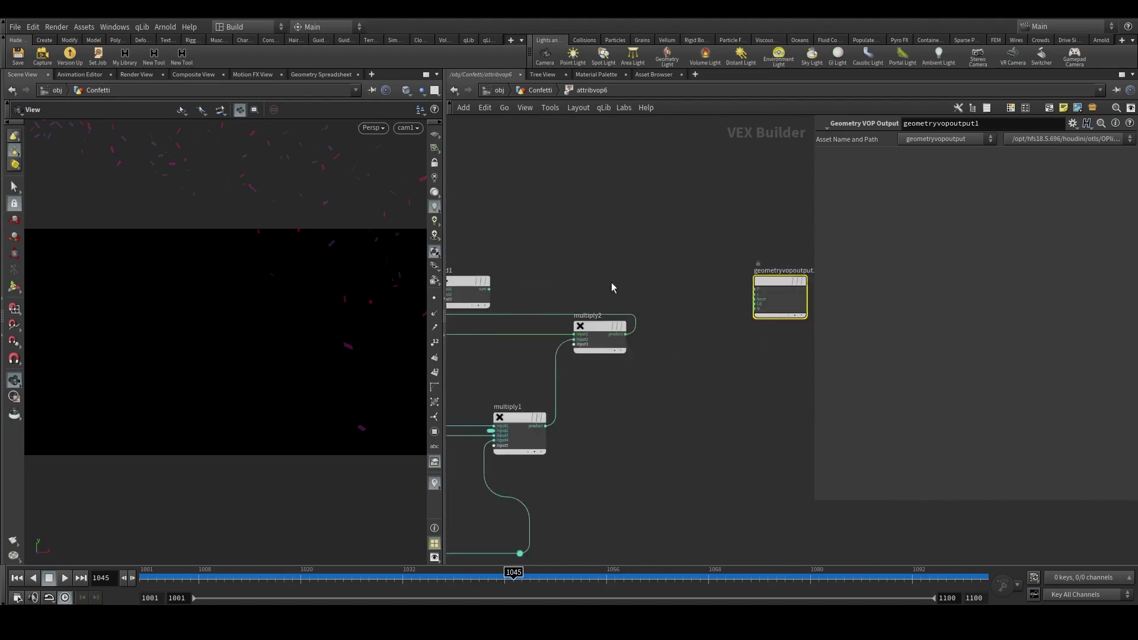
left_click_drag(492, 290, 801, 296)
scroll(695, 287, "up", 2)
left_click(539, 91)
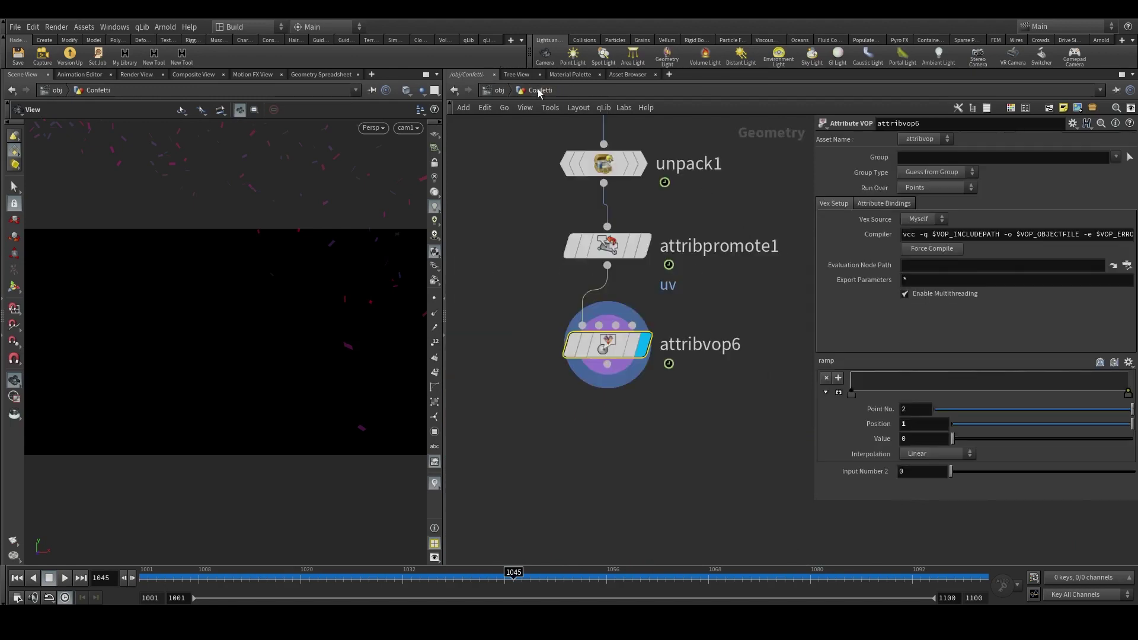
Add a point to attribvop6's ramp at position 0.426124 with value 0.8, and set Input Number 2 to 0.025.
key("g")
left_click_drag(259, 344, 350, 314)
left_click_drag(937, 384, 945, 342)
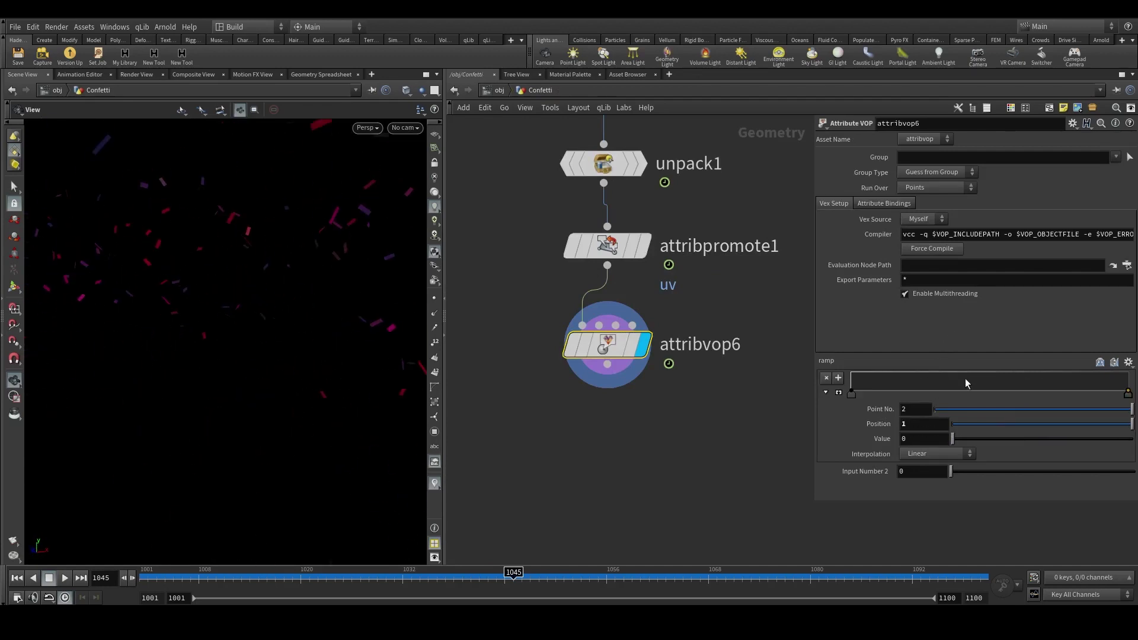
left_click_drag(964, 381, 935, 366)
left_click_drag(970, 478, 1076, 447)
mouse_move(970, 384)
left_mouse_down()
mouse_move(971, 363)
mouse_move(969, 377)
left_mouse_up()
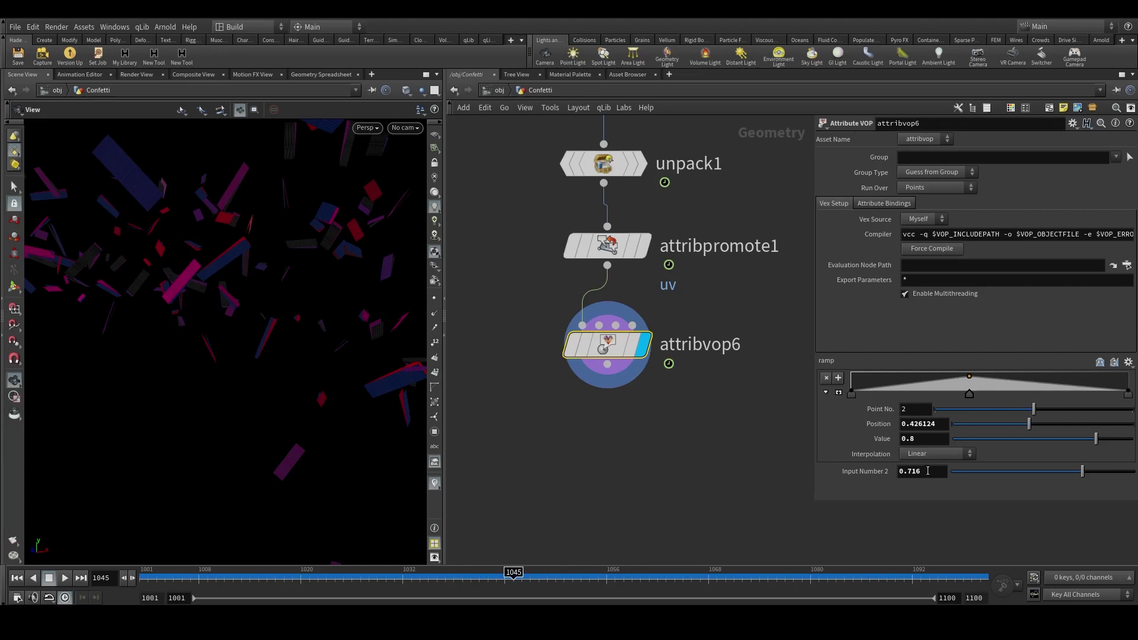
type("025")
key("Return")
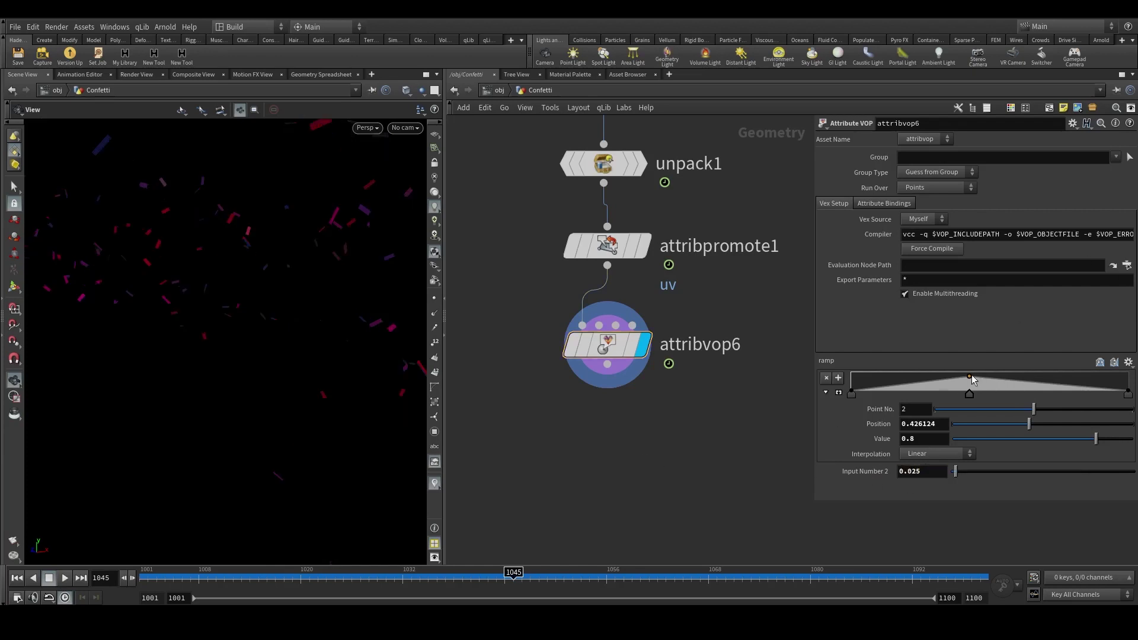
Raise the ramp's middle point to the peak and add two points on each side to form a rounded arch.
left_click_drag(972, 379, 981, 371)
left_click_drag(1093, 389, 1092, 381)
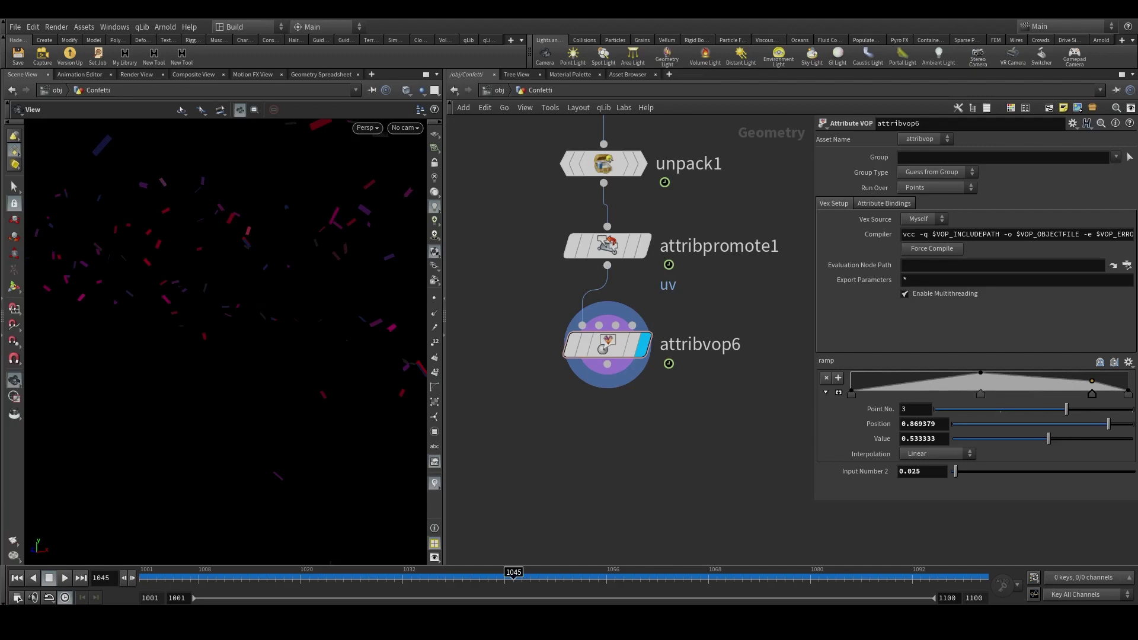
middle_click_drag(467, 326, 490, 267)
left_click(890, 385)
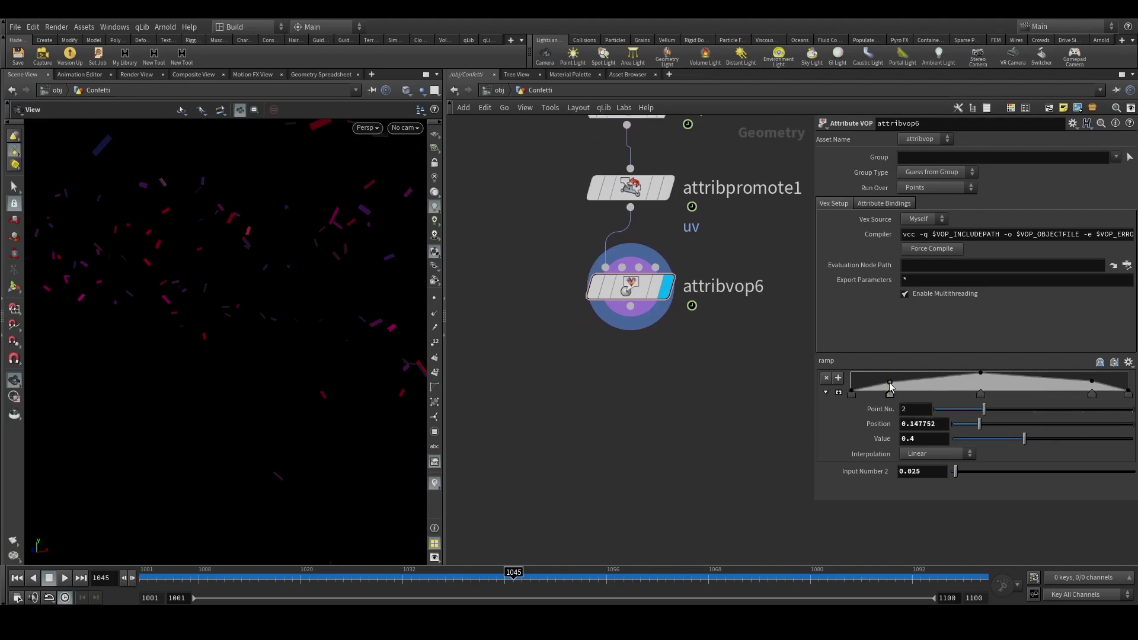
left_click_drag(920, 386, 921, 380)
left_click(1039, 376)
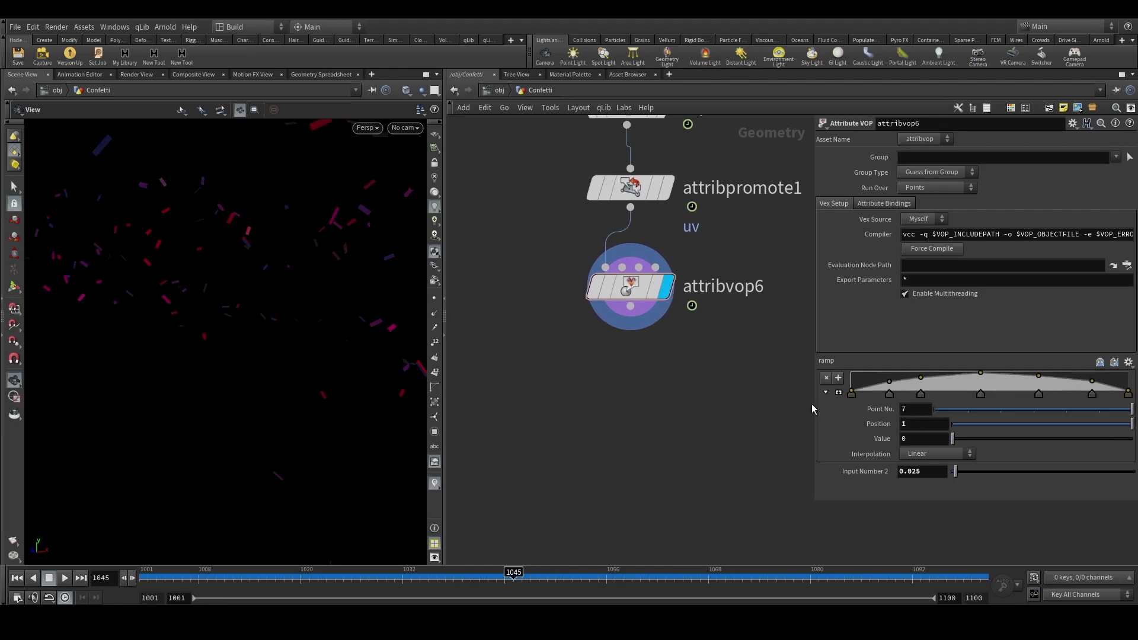
Set the interpolation of all the ramp's points to B-Spline and check the bent confetti pieces up close.
left_click(826, 392)
left_click(826, 393)
left_click(937, 454)
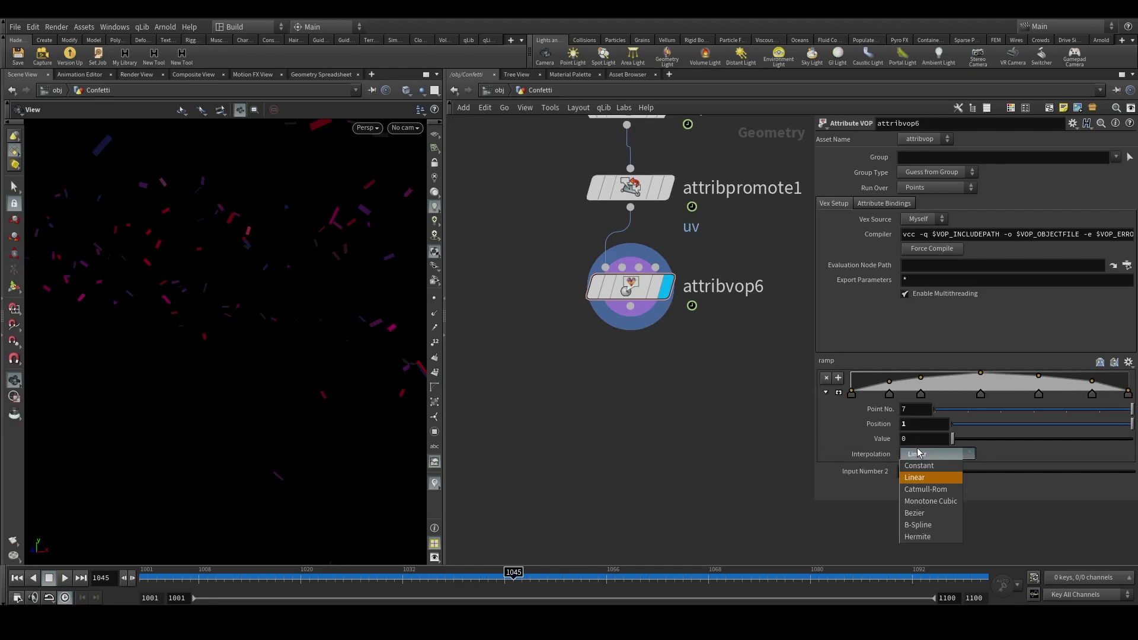
left_click(929, 525)
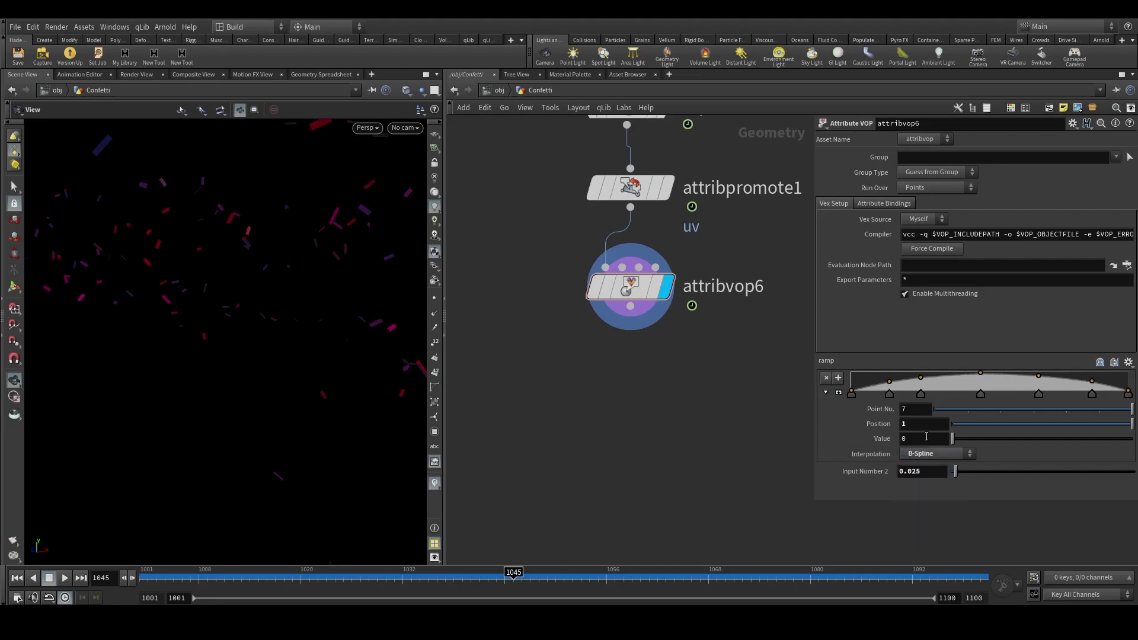
right_click_drag(275, 325, 377, 160)
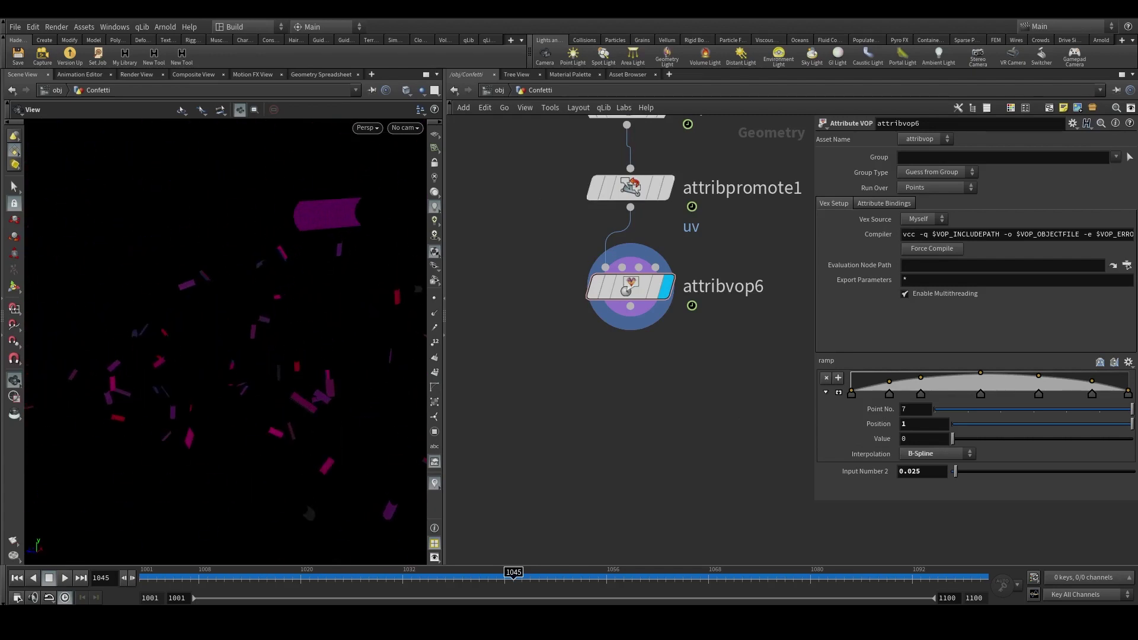
Inside attribvop6, feed ramp1's input from vectofloat1's second output, fval2, and return to the Confetti network.
double_click(630, 288)
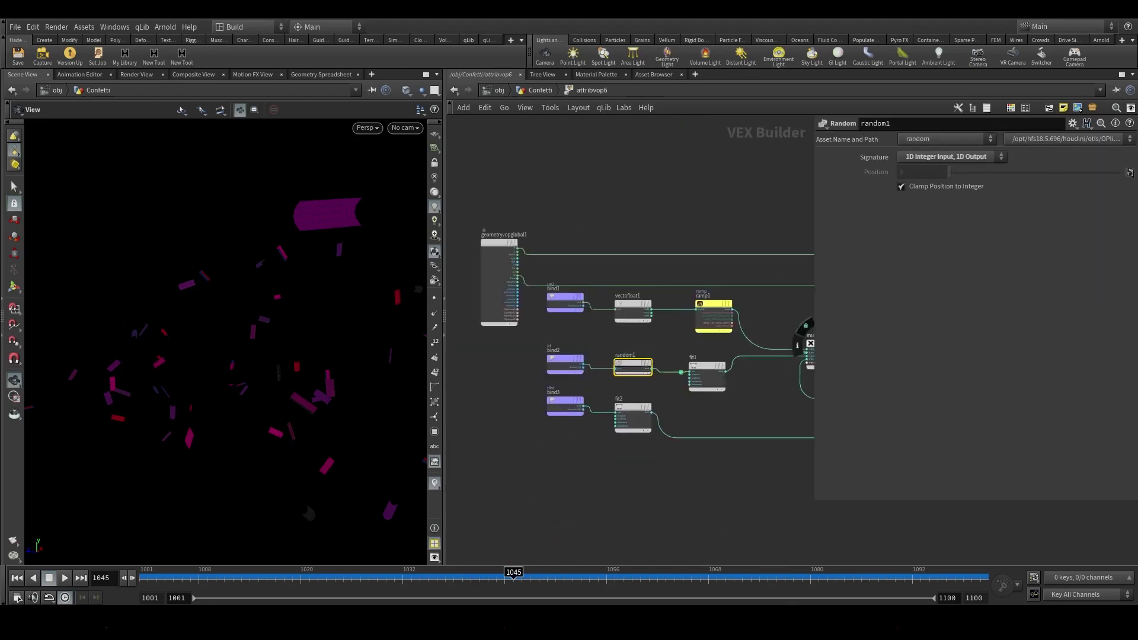
scroll(699, 310, "up", 5)
left_click_drag(651, 302, 604, 307)
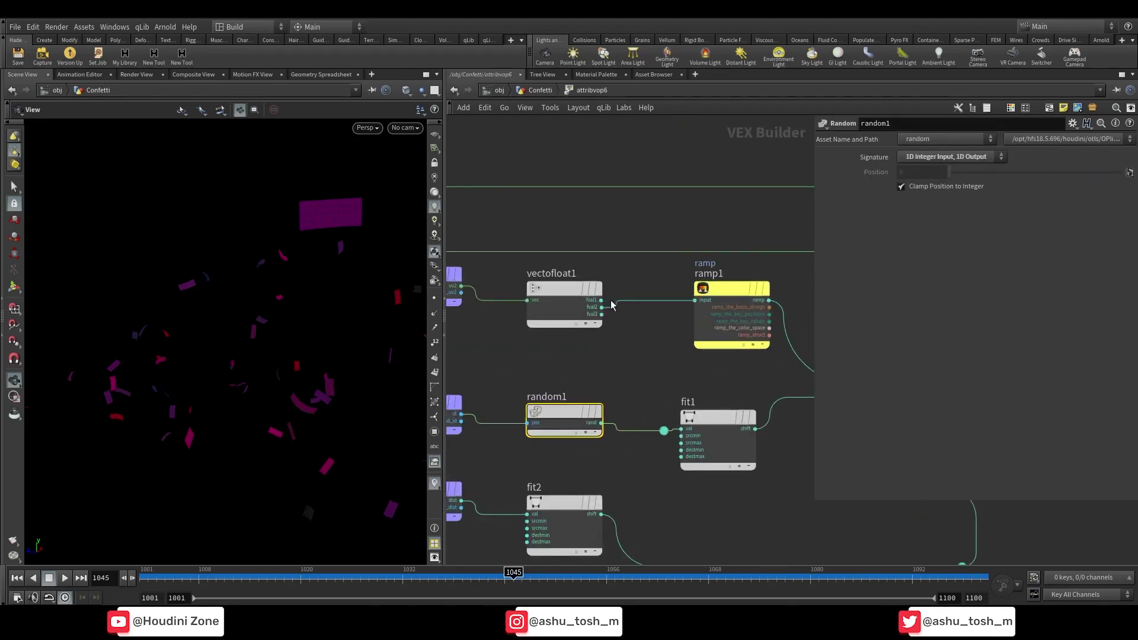
left_click_drag(316, 362, 280, 367)
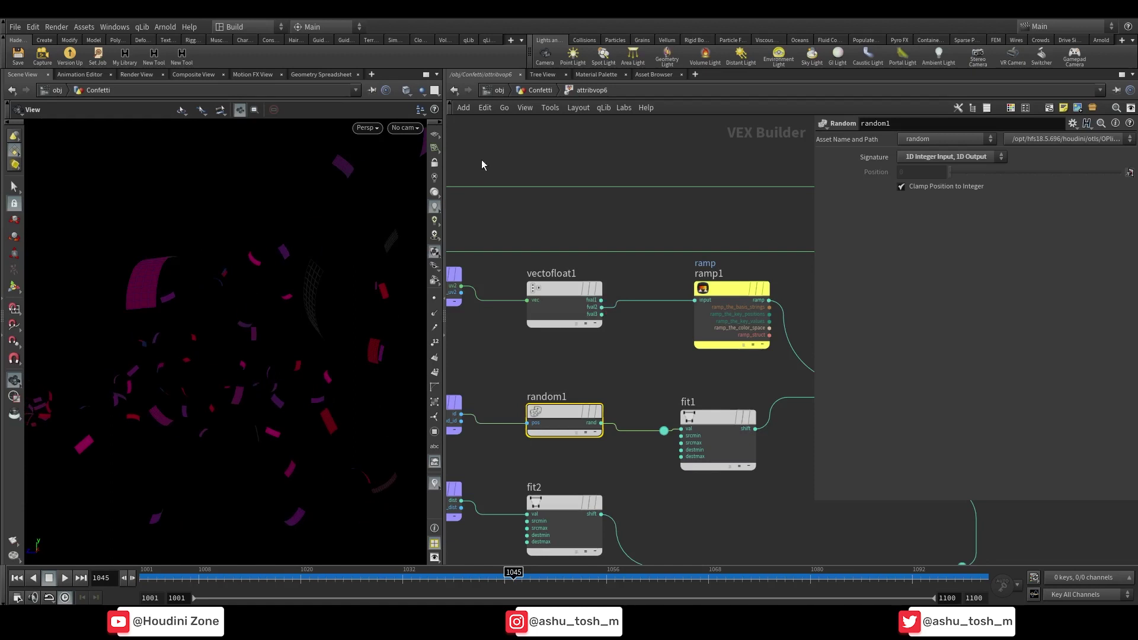
left_click(542, 94)
Look through cam1 and scrub the animation to frame 1100 to review the bent confetti pieces.
left_click_drag(323, 333, 397, 262)
left_click(408, 128)
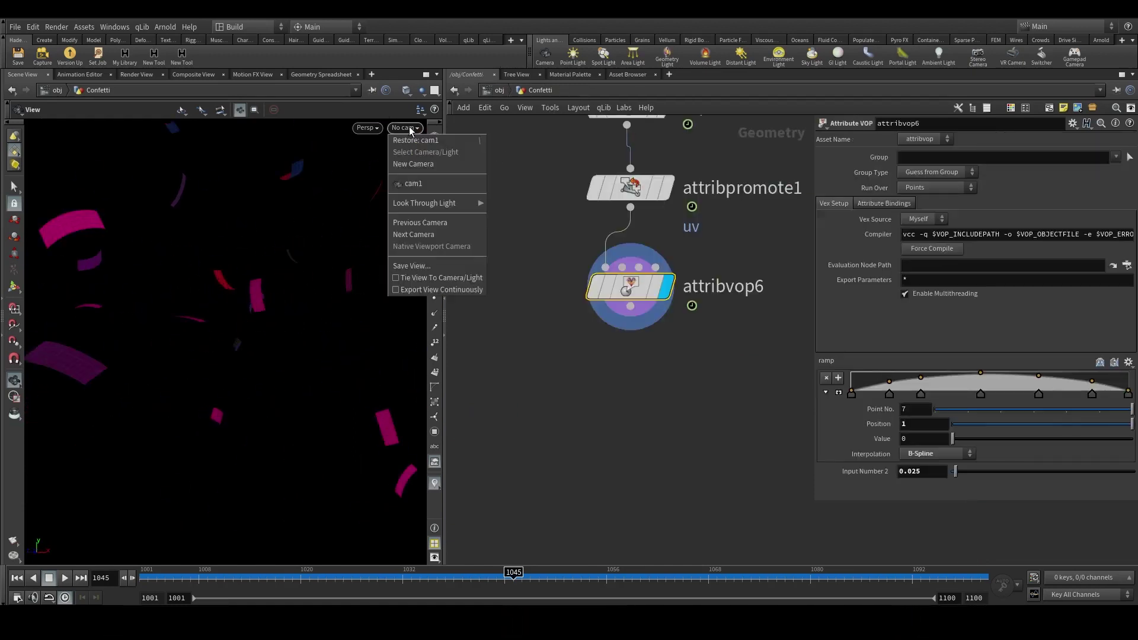
left_click(430, 188)
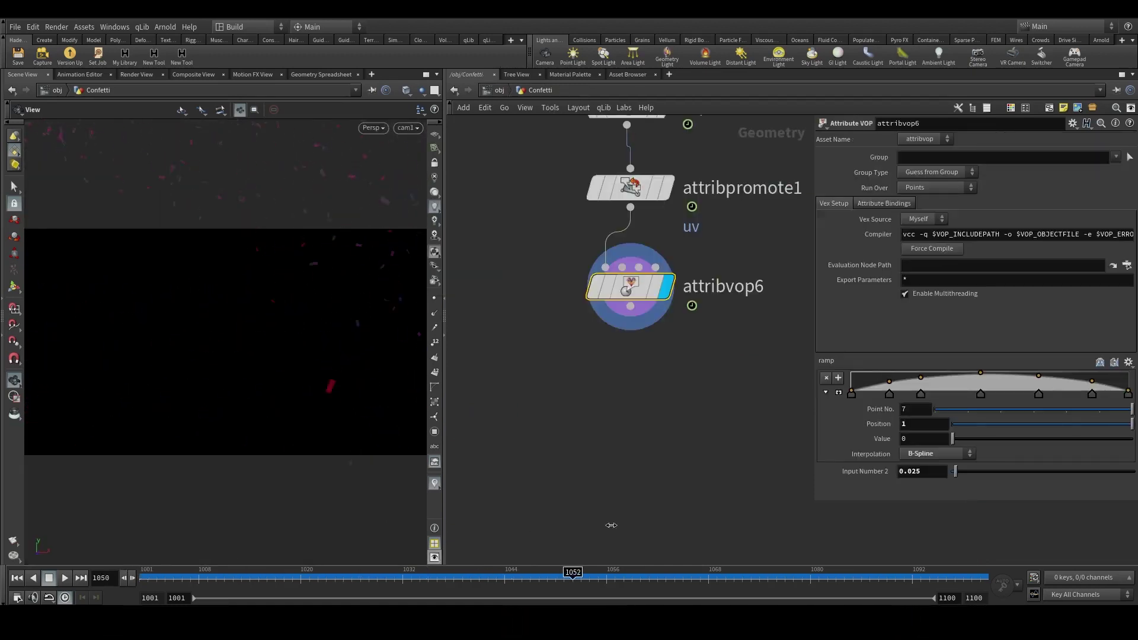
left_click(68, 581)
mouse_move(539, 576)
left_mouse_down()
mouse_move(614, 566)
mouse_move(980, 576)
left_mouse_up()
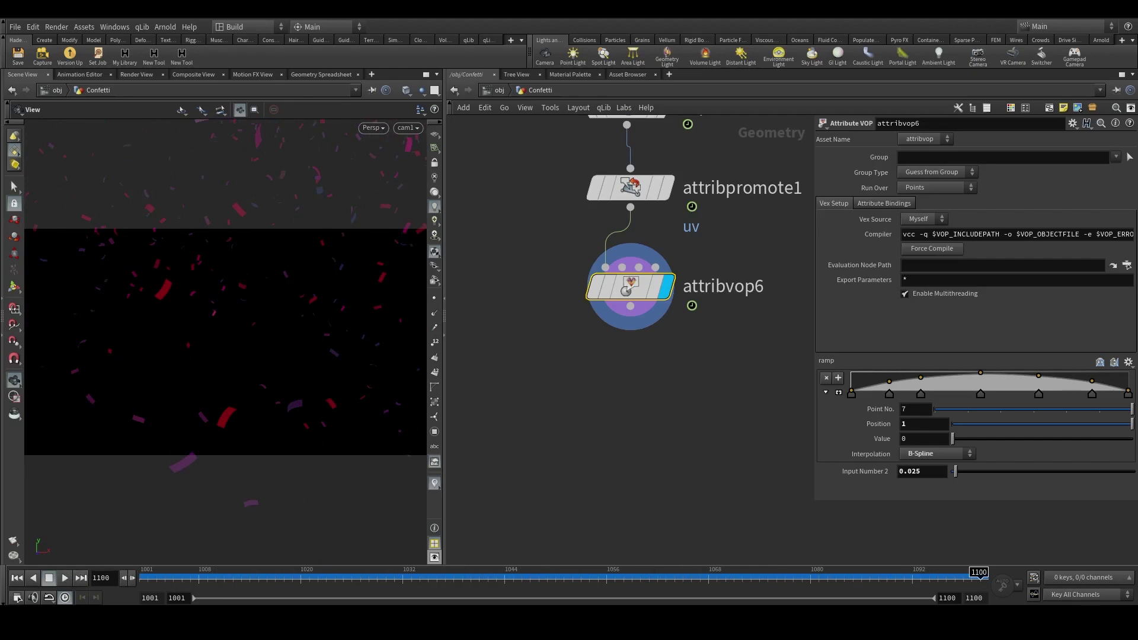
Append a Normal node after attribvop6 and display its result.
scroll(626, 354, "up", 2)
key("Tab")
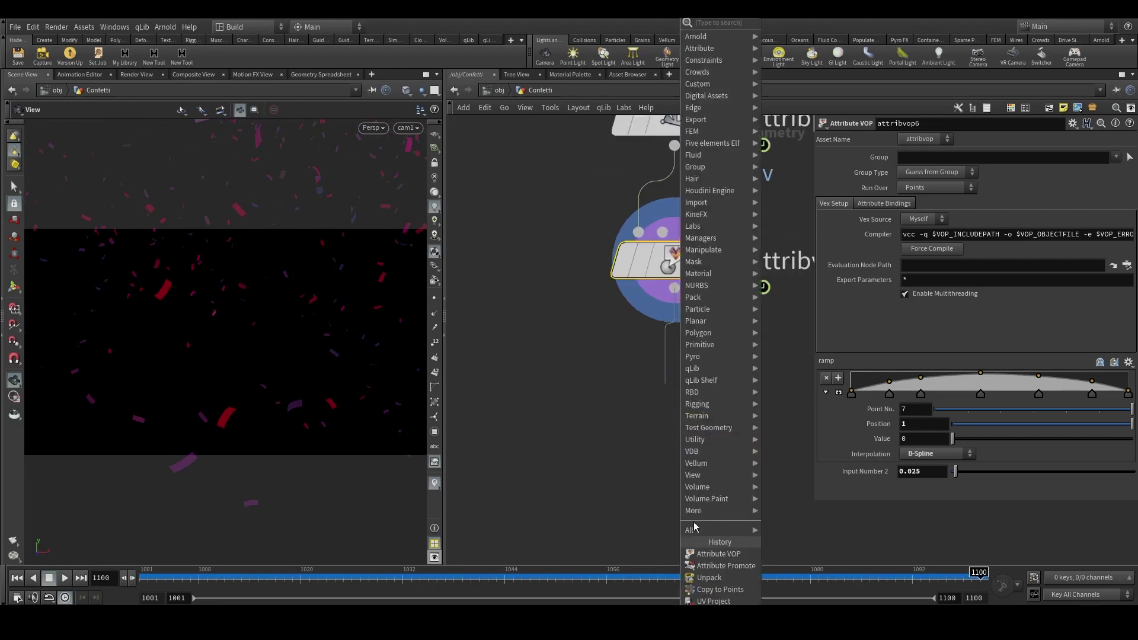
type("normal")
key("Return")
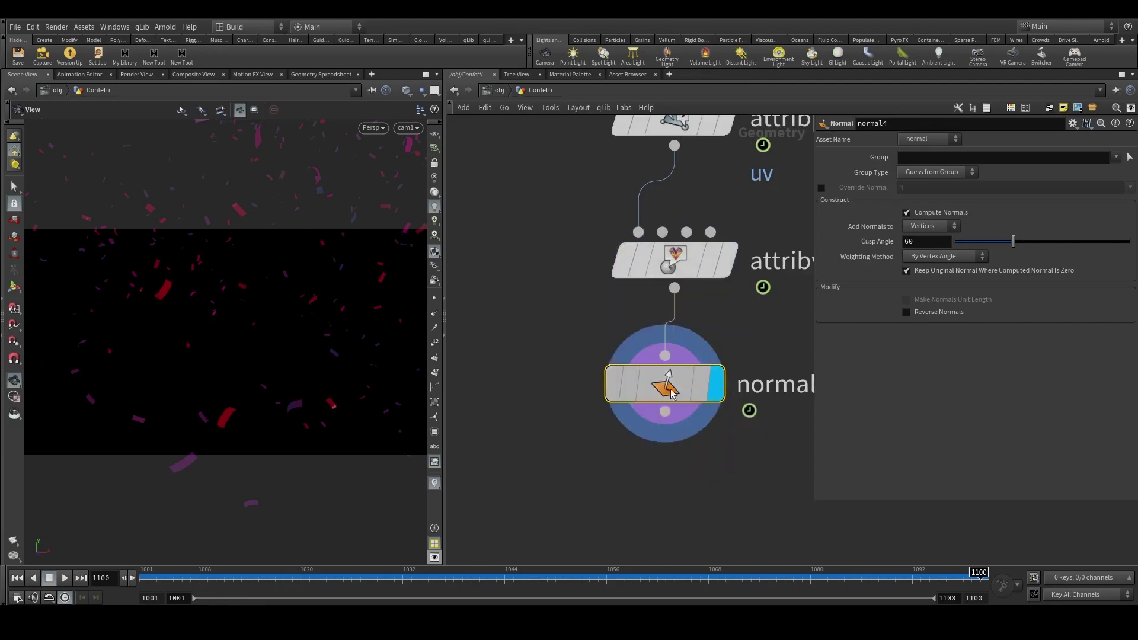
Append a displayed PolyExtrude node after the Normal node, with distance 0.001 and Output Back enabled.
left_click(683, 480)
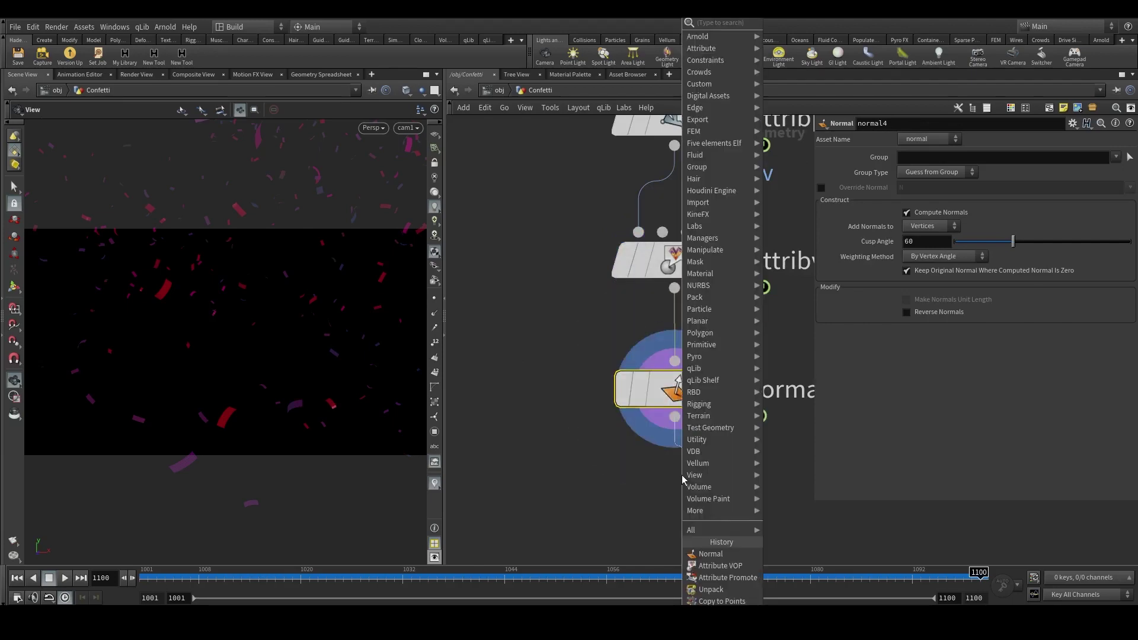
type("polyex")
key("Return")
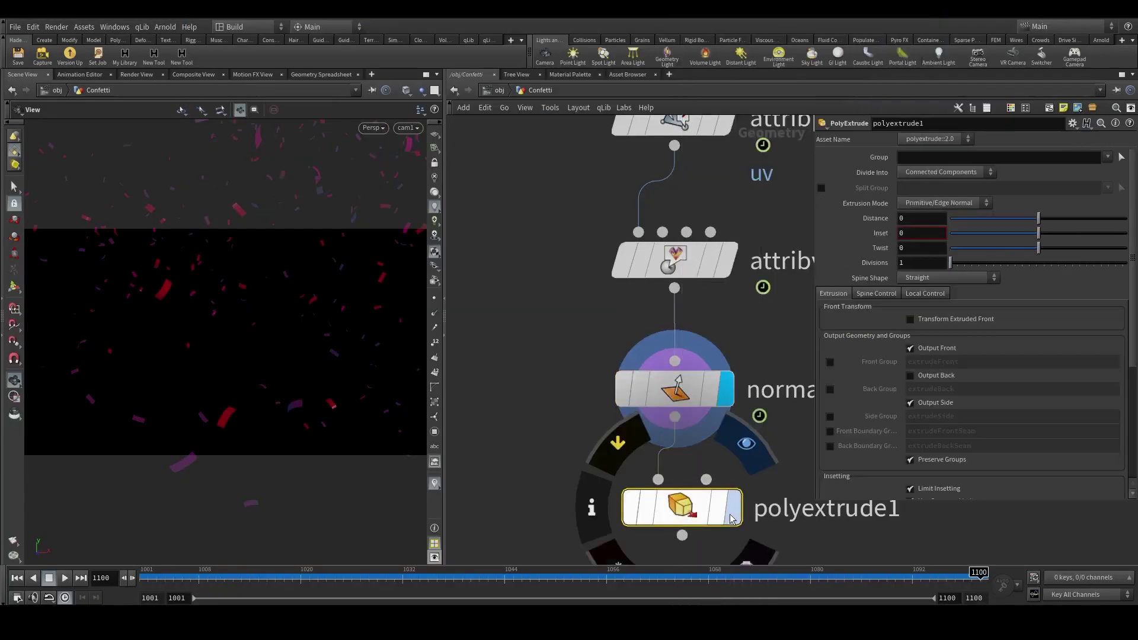
left_click(733, 516)
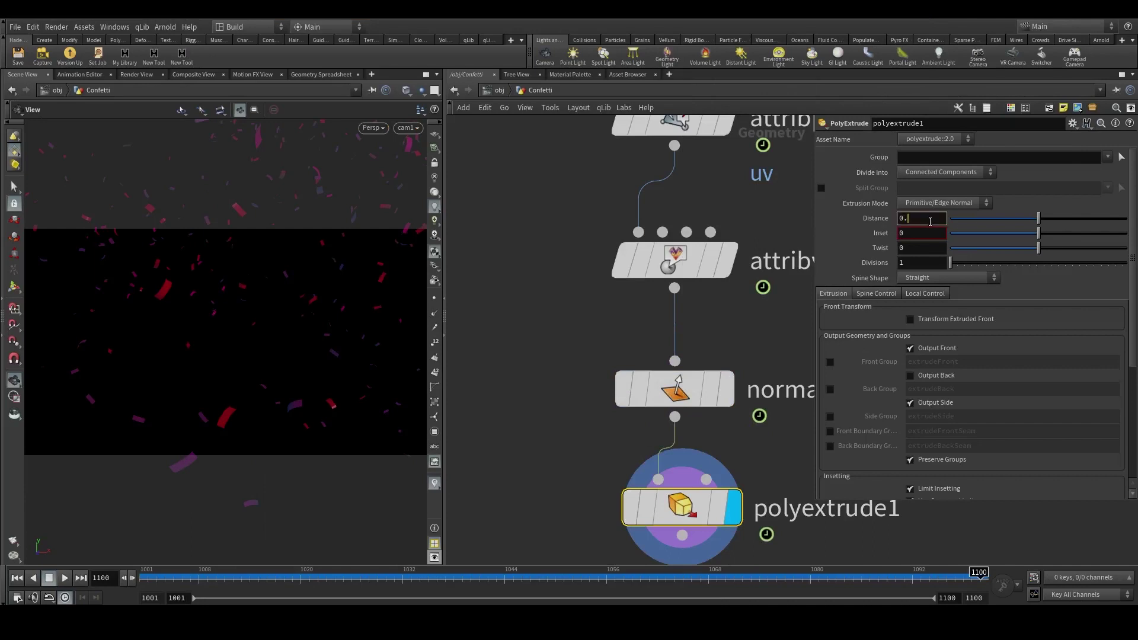
left_click(935, 377)
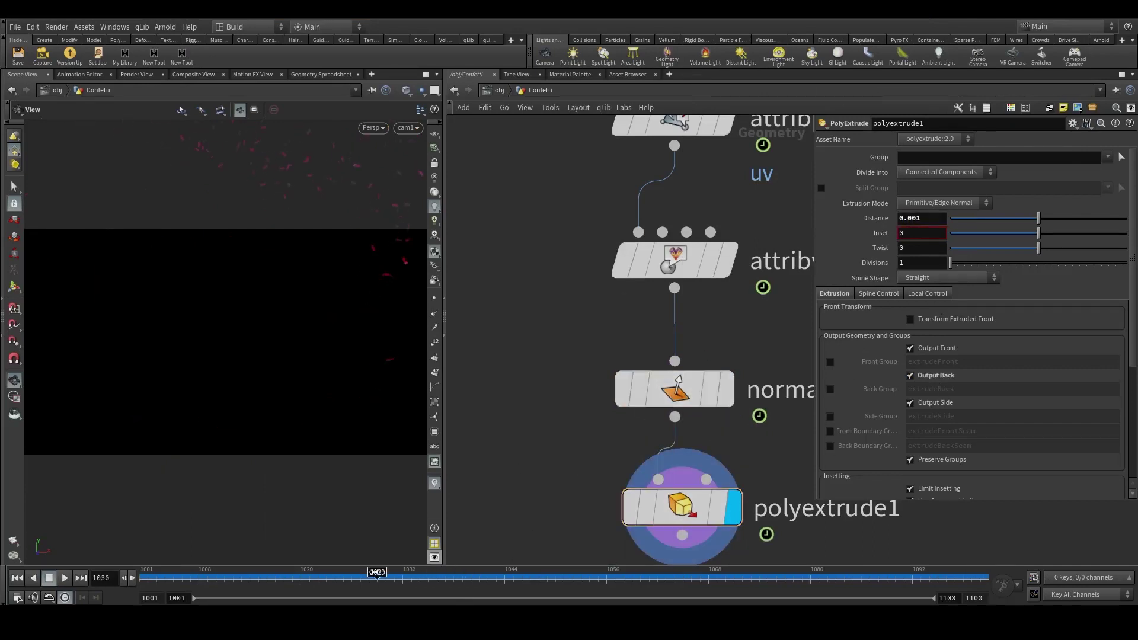
Inspect the extruded confetti pieces up close and check the animation through cam1 up to frame 1100.
key("g")
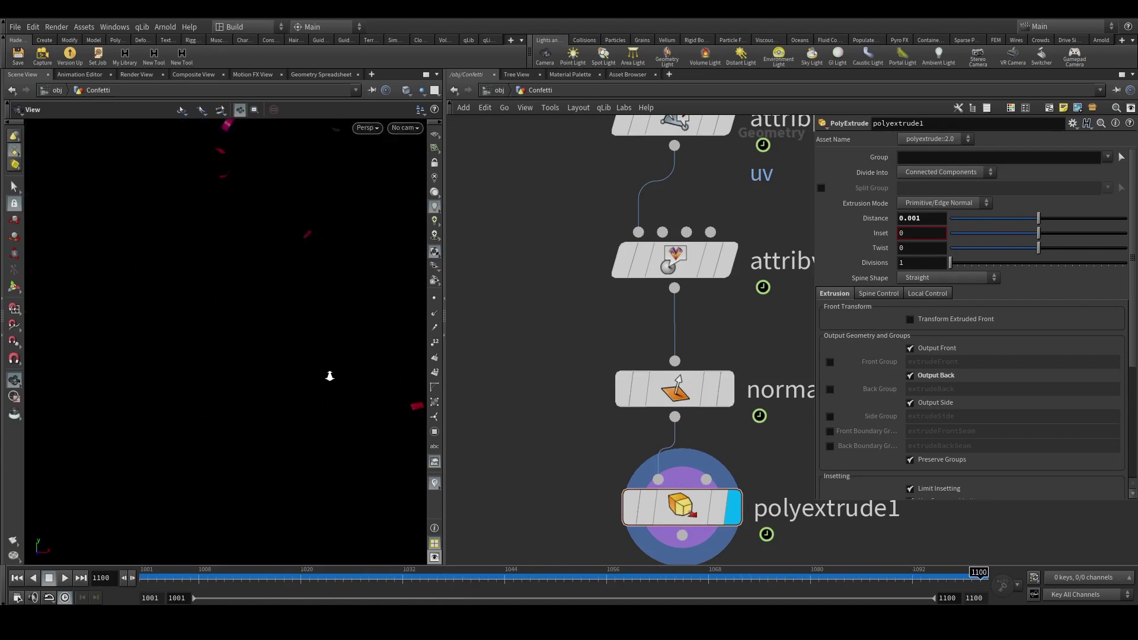
right_click_drag(269, 396, 249, 259)
left_click_drag(101, 292, 26, 216)
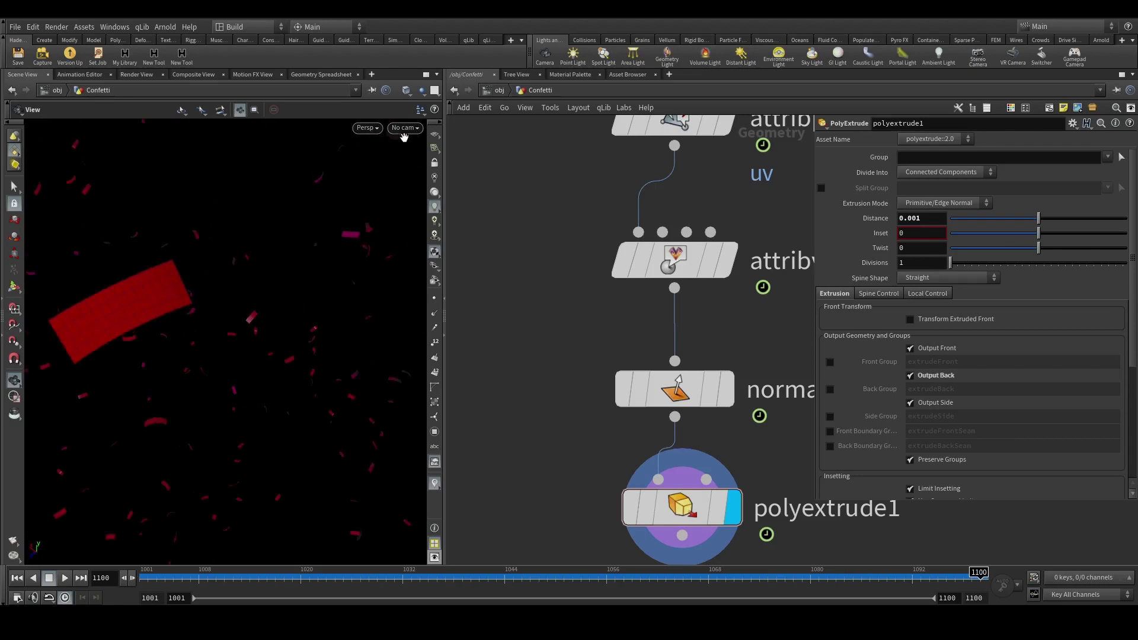
left_click(403, 131)
left_click(418, 182)
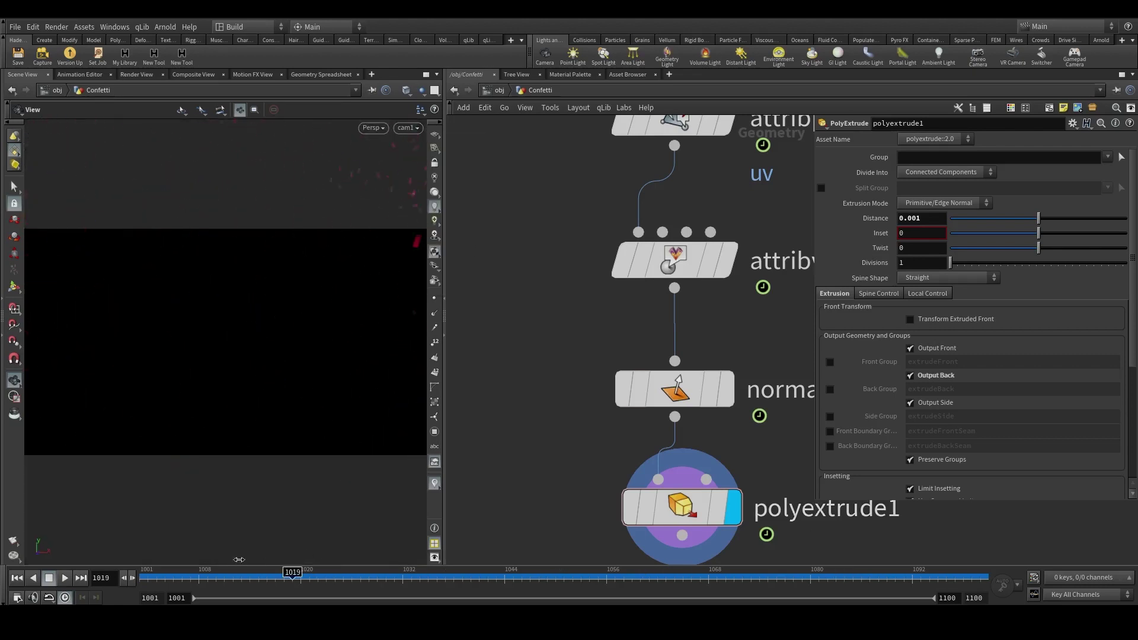
scroll(502, 388, "down", 3)
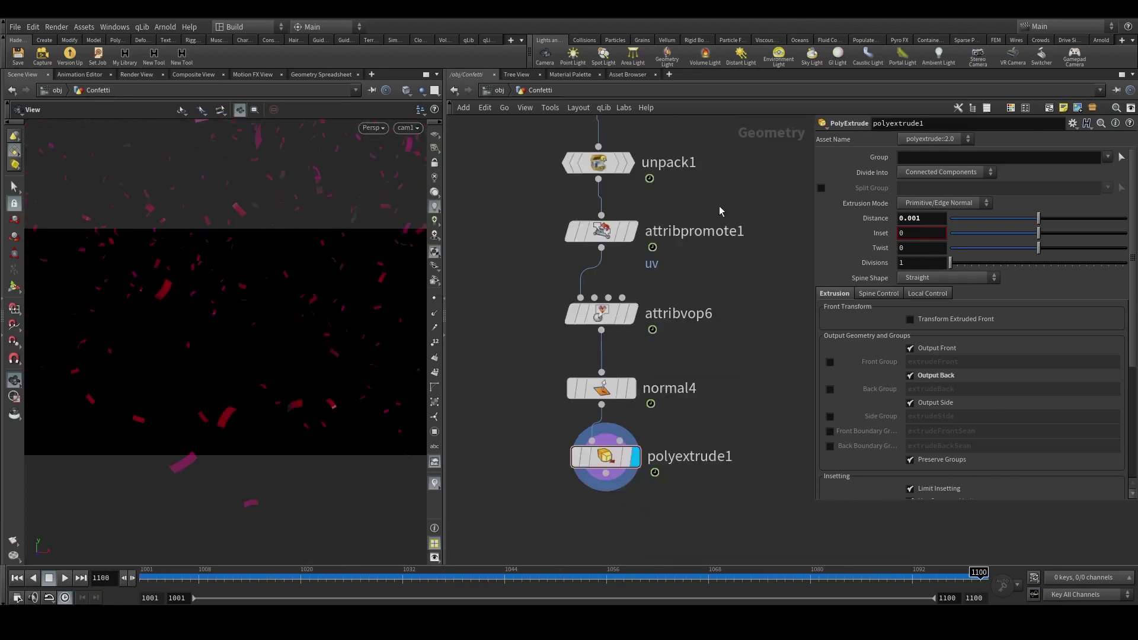